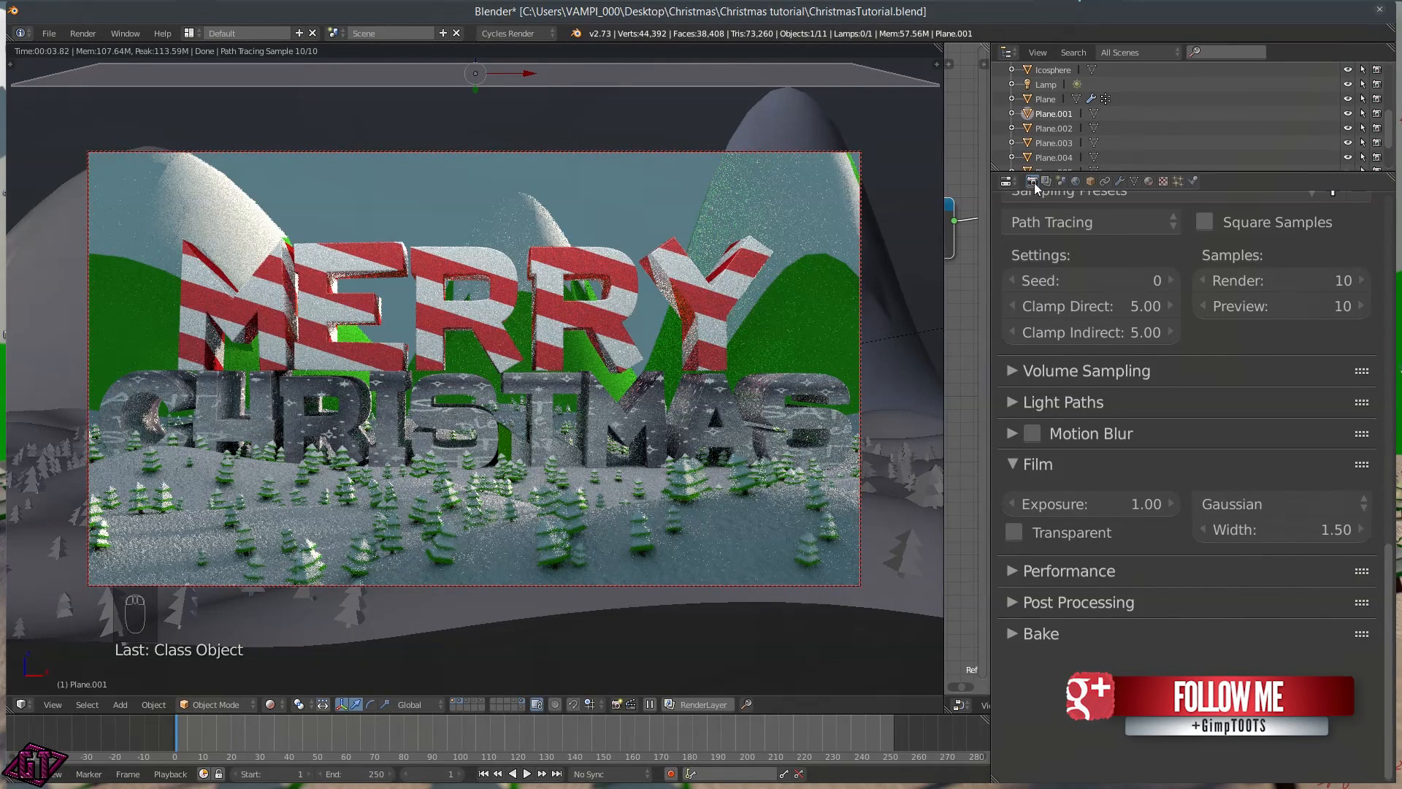
# Switch the viewport shading from the rendered preview to Solid
pyautogui.scroll(4, 1015, 192)
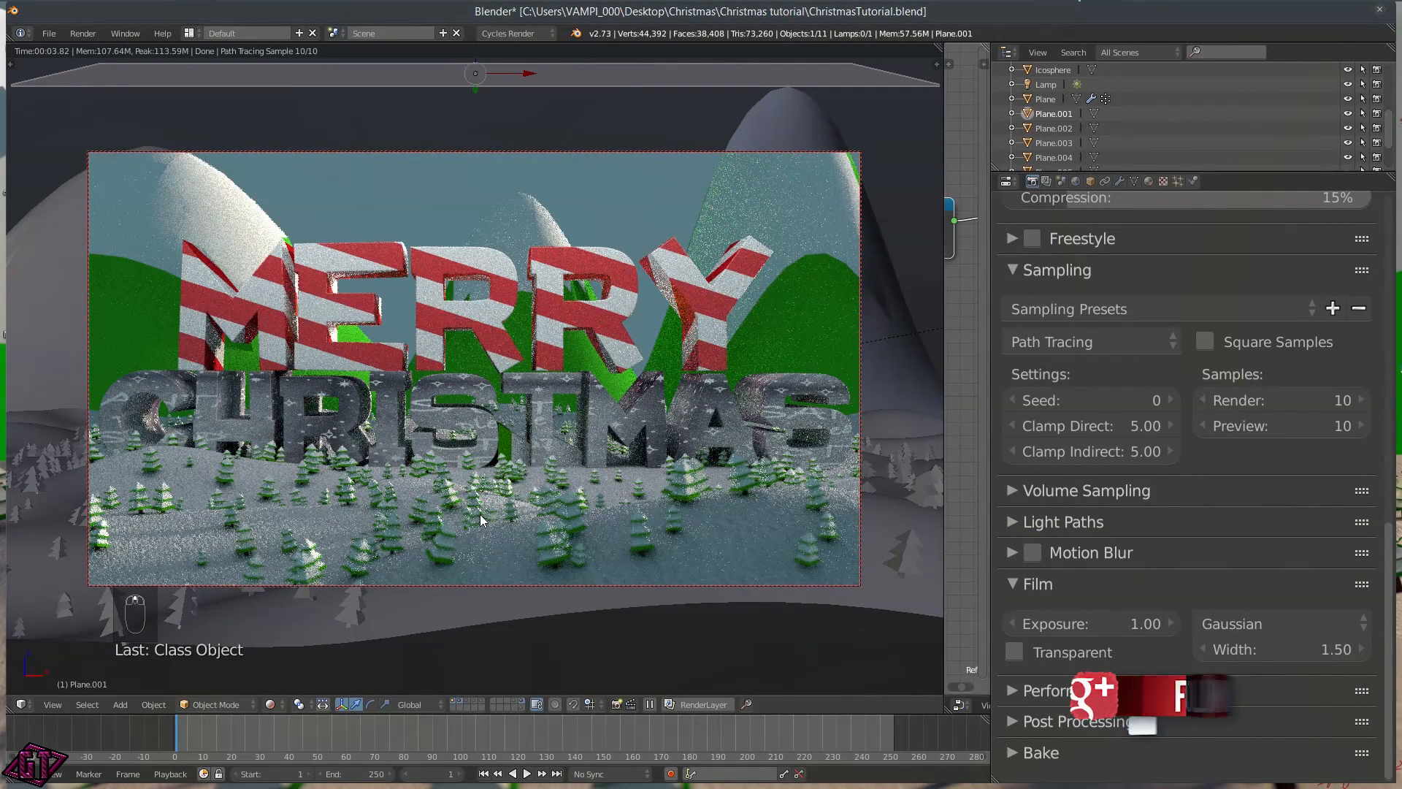
pyautogui.press('z')
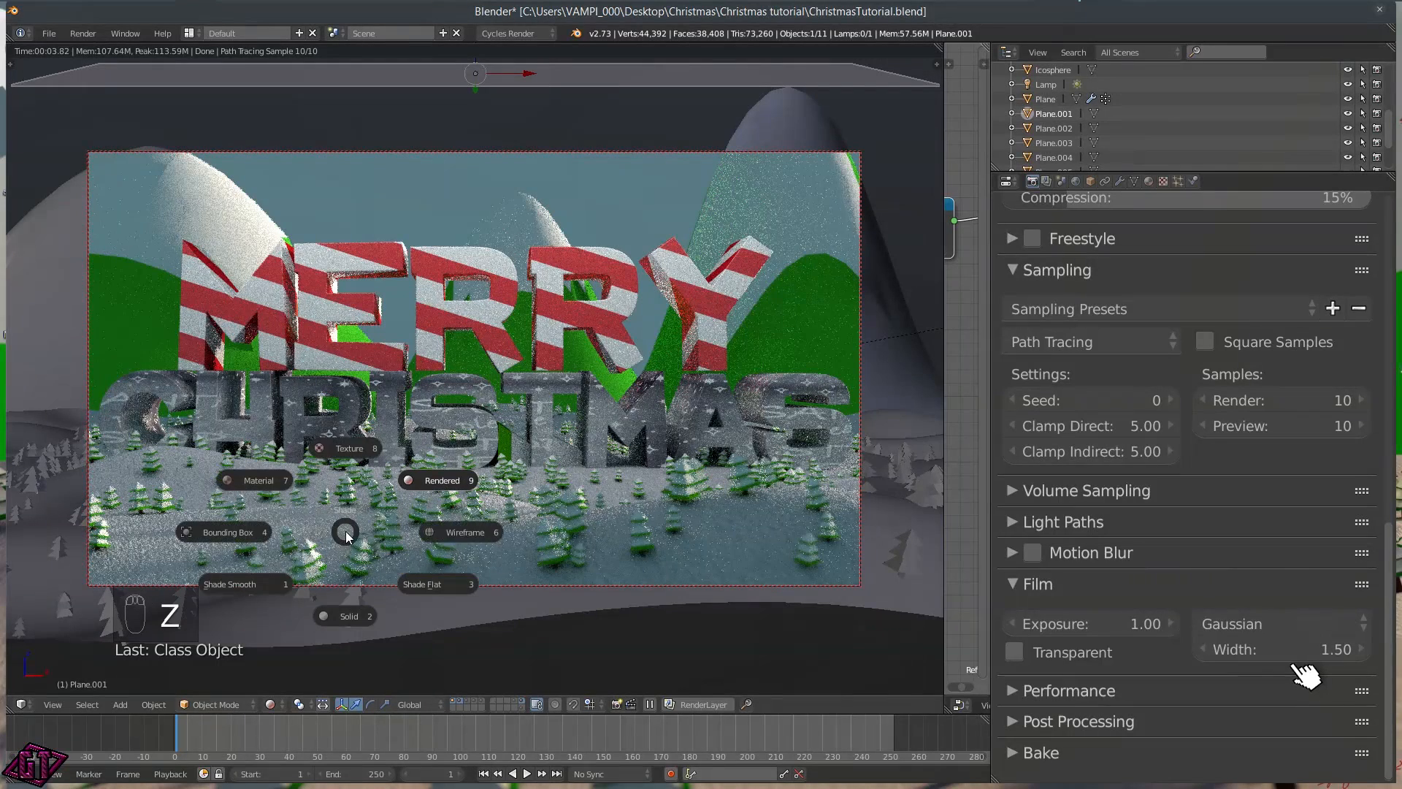
pyautogui.click(339, 622)
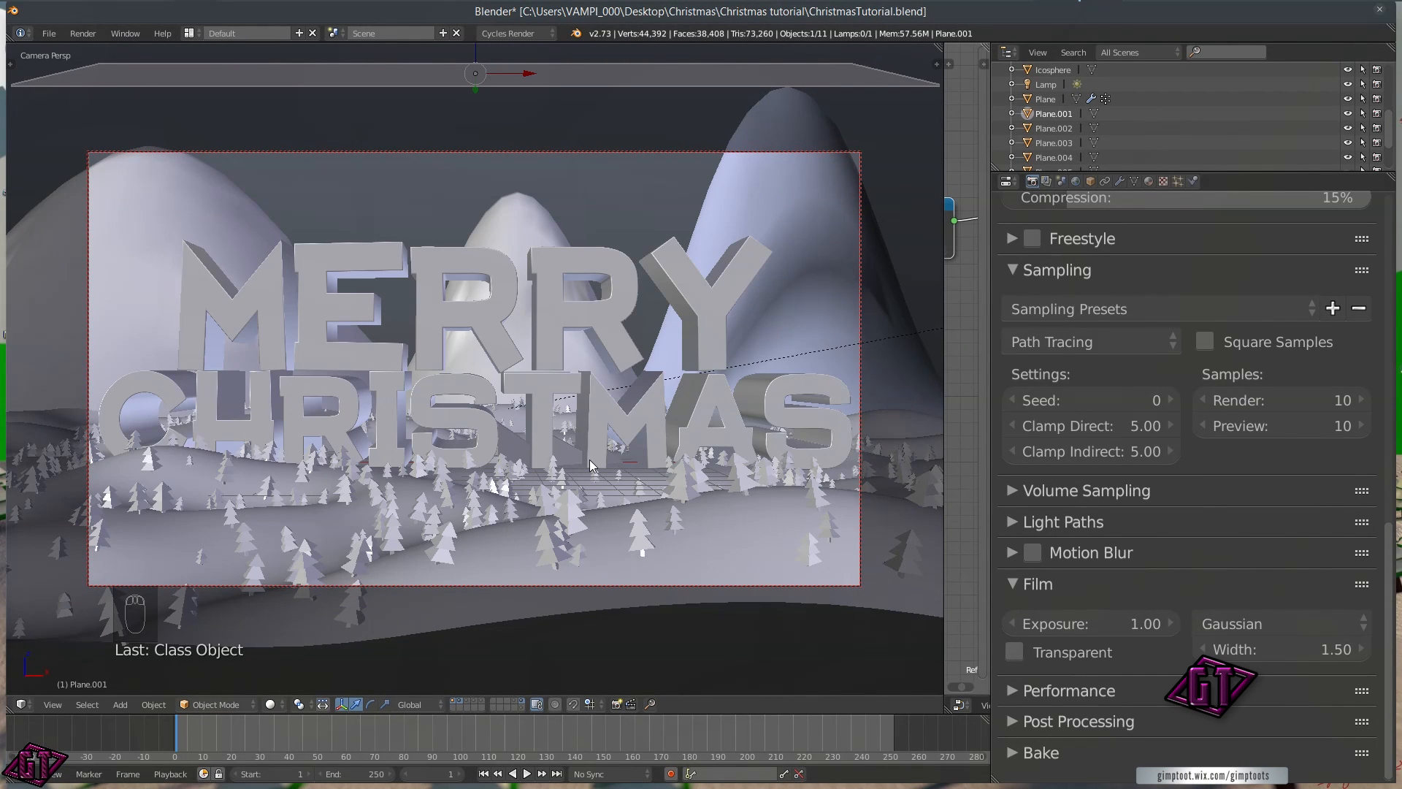
# Hide the extra layer containing the light plane's neighbouring object and show the layer that holds the snowman together with the Christmas scene
pyautogui.press('Tab')
pyautogui.press('q')
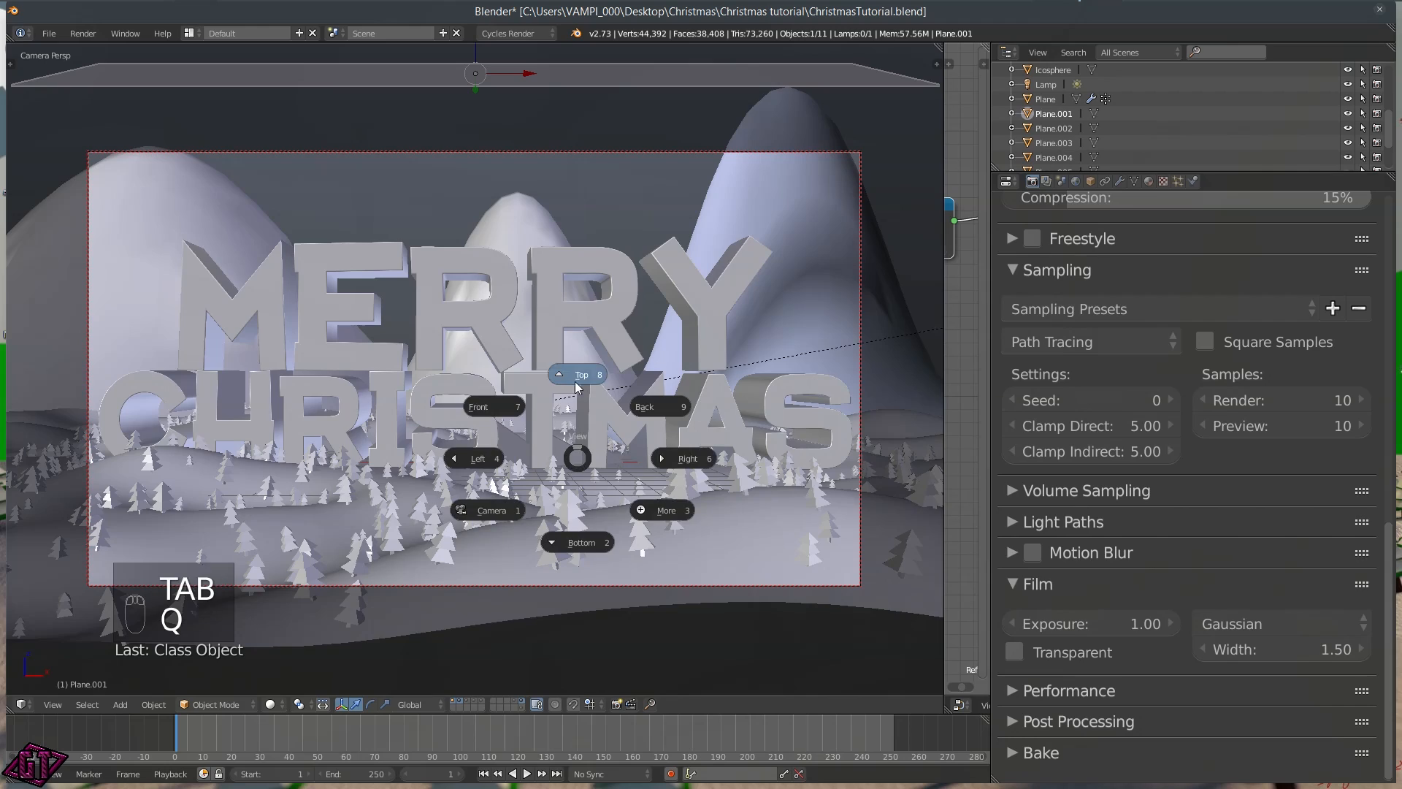
pyautogui.click(577, 378)
pyautogui.keyDown('shift'); pyautogui.moveTo(603, 374); pyautogui.dragTo(489, 528, button='middle'); pyautogui.keyUp('shift')
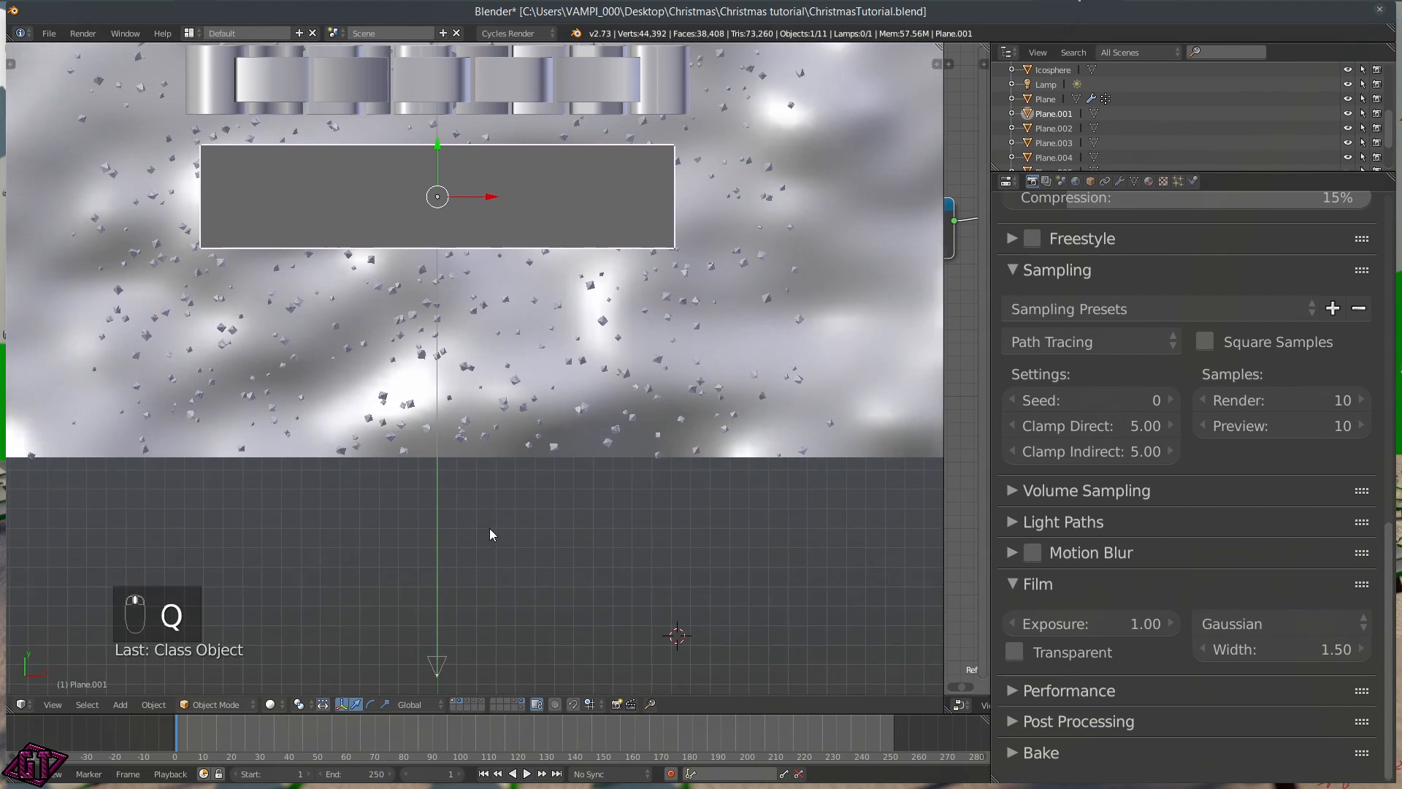
pyautogui.scroll(3, 489, 528)
pyautogui.scroll(-2, 549, 421)
pyautogui.moveTo(549, 420); pyautogui.dragTo(407, 332, button='middle')
pyautogui.scroll(5, 454, 421)
pyautogui.keyDown('shift'); pyautogui.moveTo(430, 509); pyautogui.dragTo(465, 416, button='middle'); pyautogui.keyUp('shift')
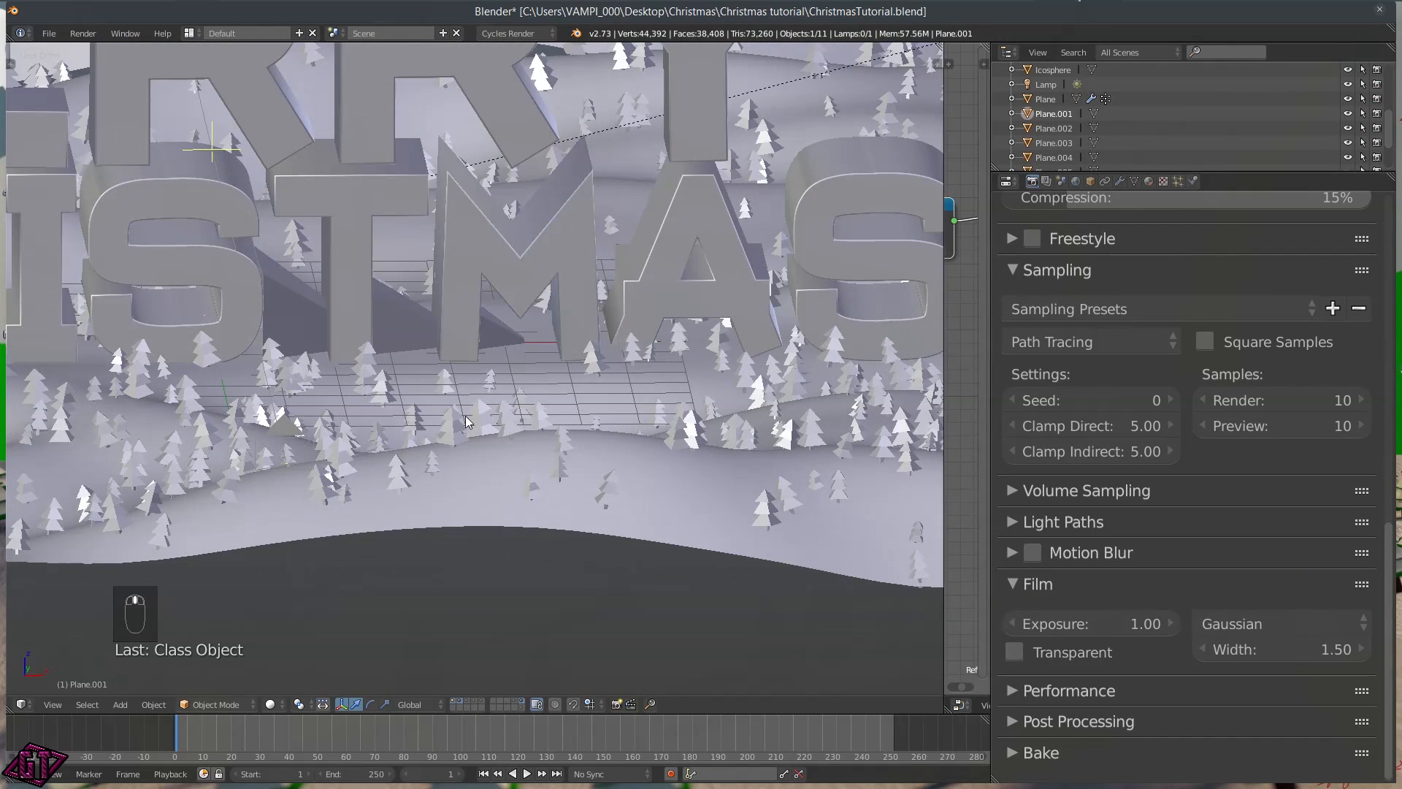
pyautogui.click(523, 699)
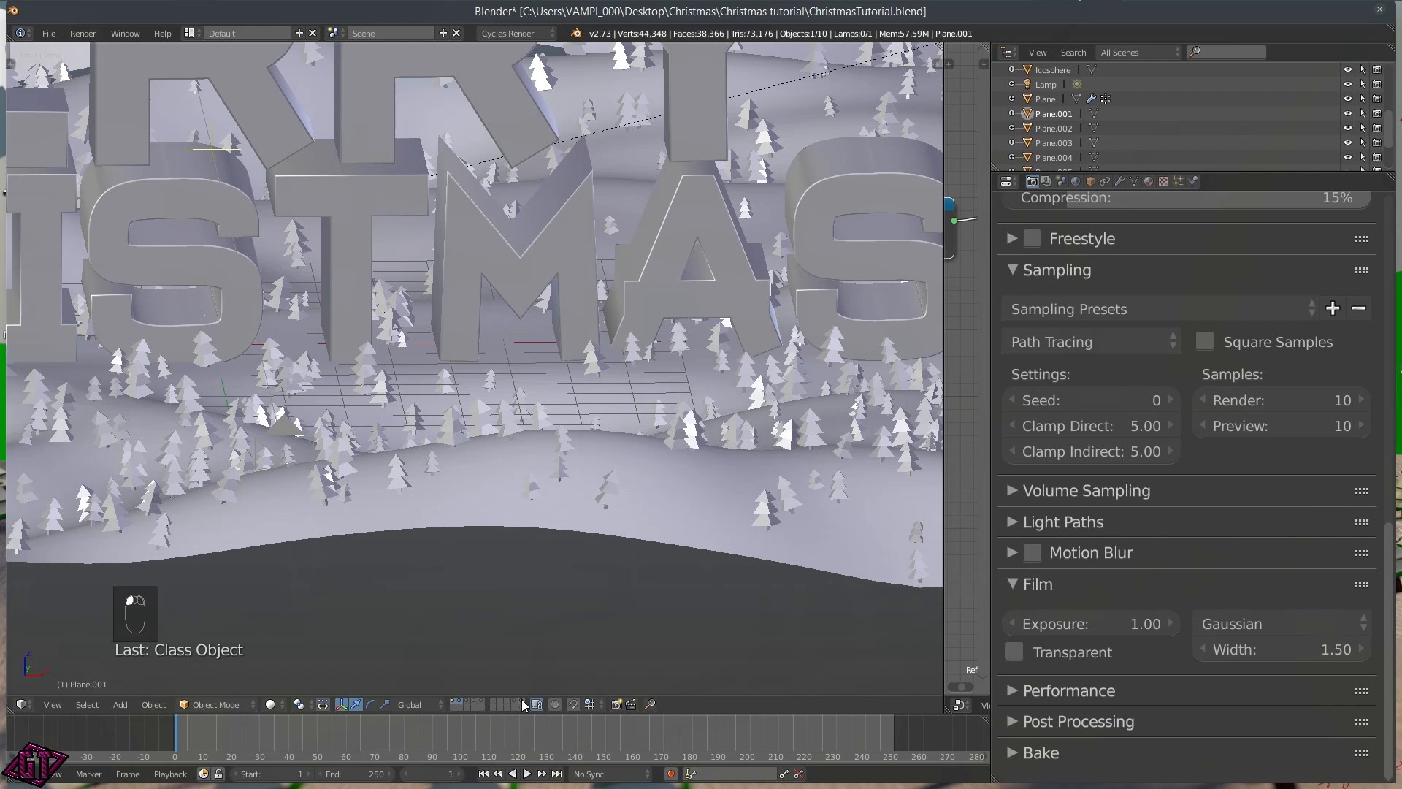
pyautogui.click(515, 699)
# Duplicate the snowman behind the CHRISTMAS lettering, leaving the copy in its original place
pyautogui.scroll(-4, 347, 373)
pyautogui.moveTo(346, 367)
pyautogui.mouseDown(button='middle')
pyautogui.moveTo(343, 338)
pyautogui.moveTo(343, 360)
pyautogui.mouseUp(button='middle')
pyautogui.rightClick(353, 328)
pyautogui.scroll(-2, 401, 388)
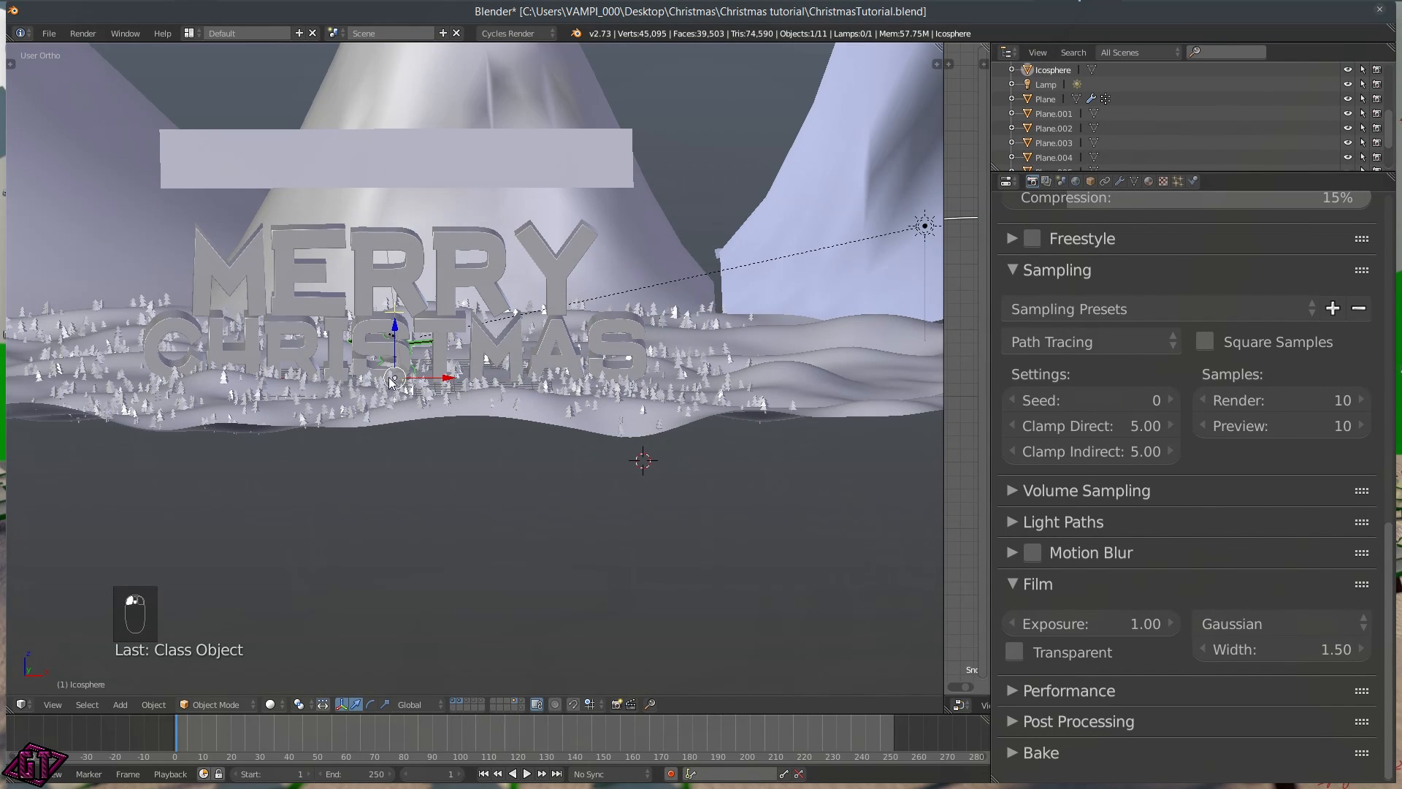
pyautogui.scroll(-2, 398, 385)
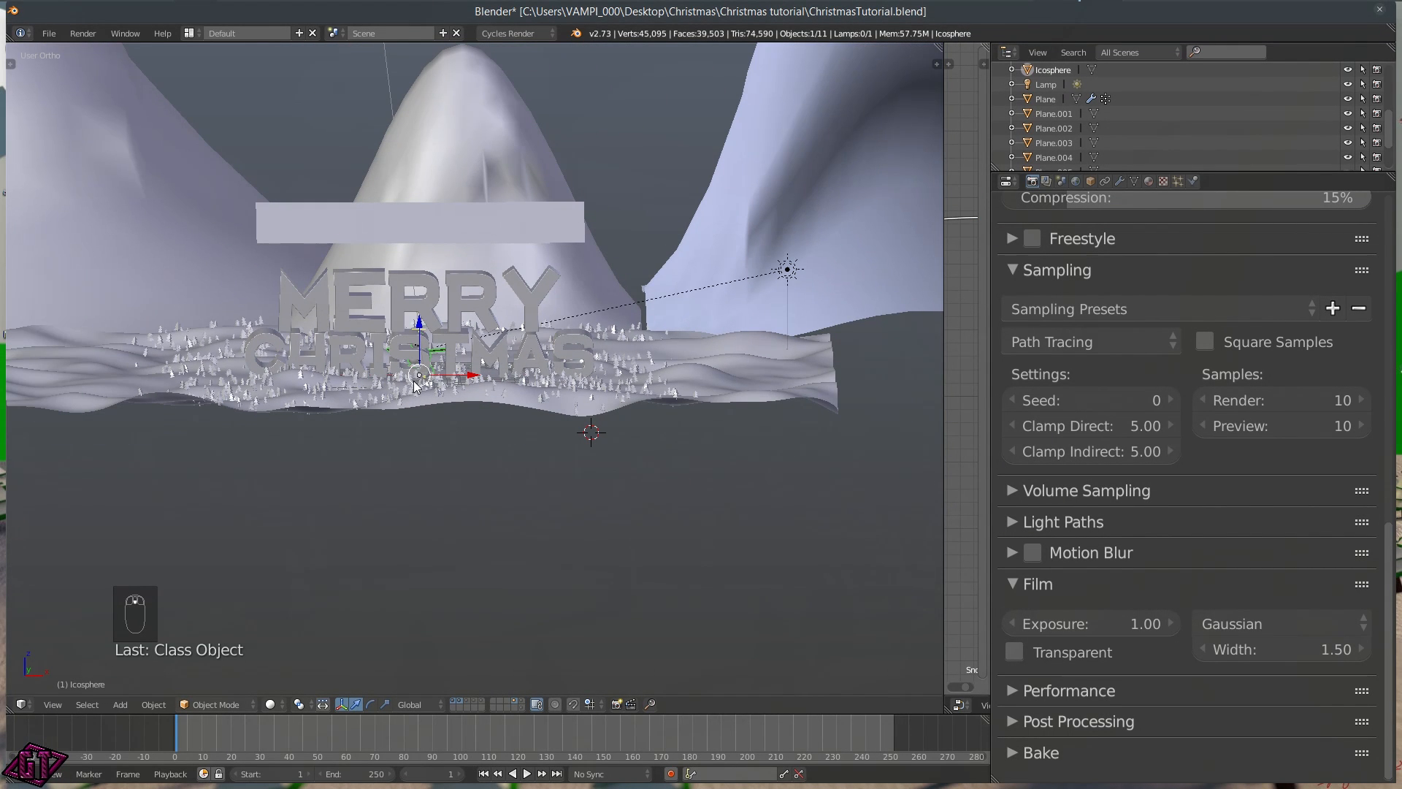
pyautogui.hotkey('shift', 'd')
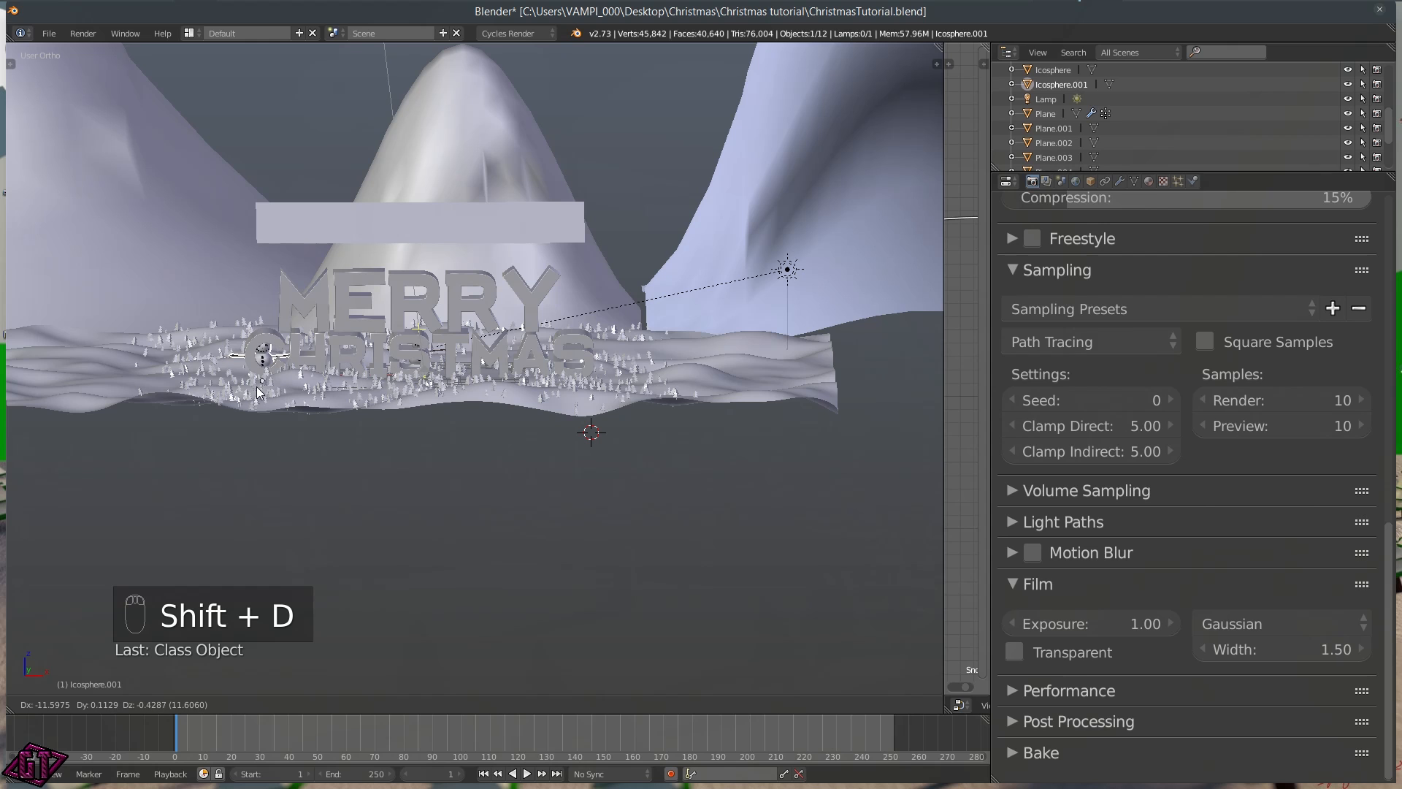
pyautogui.rightClick(257, 392)
# In the top view, move the snowman copy in front of the lettering, toward its left side and past the rectangular plane
pyautogui.press('q')
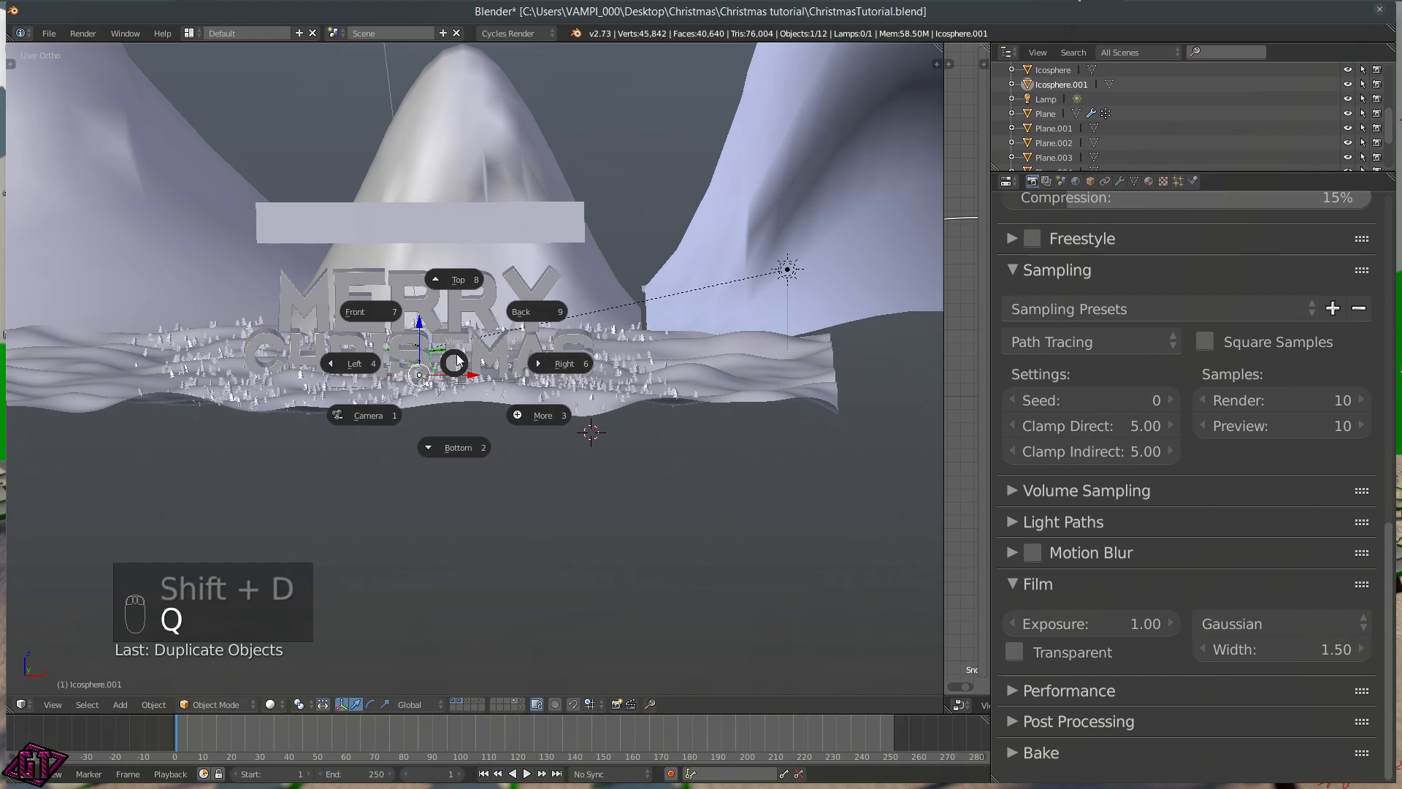
pyautogui.click(447, 276)
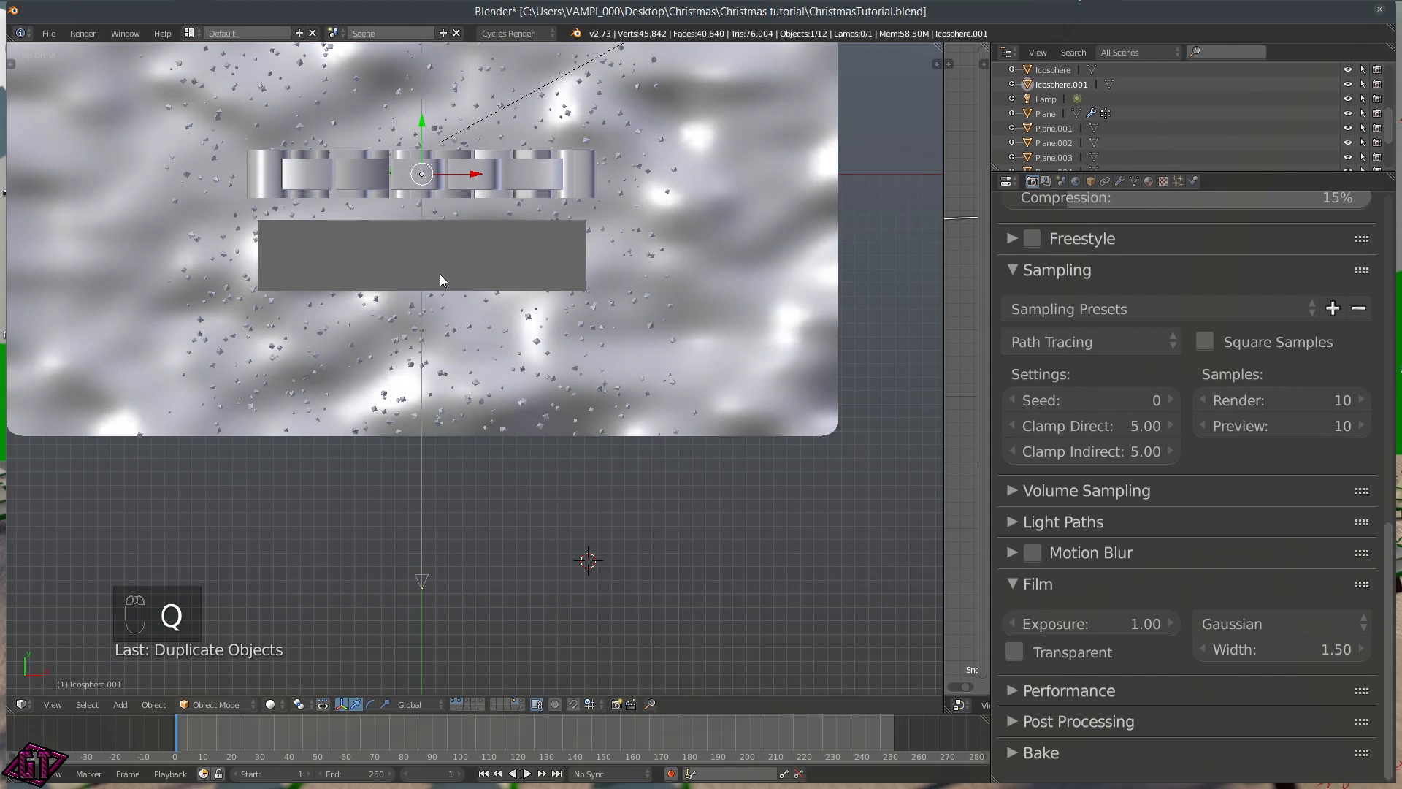
pyautogui.press('g')
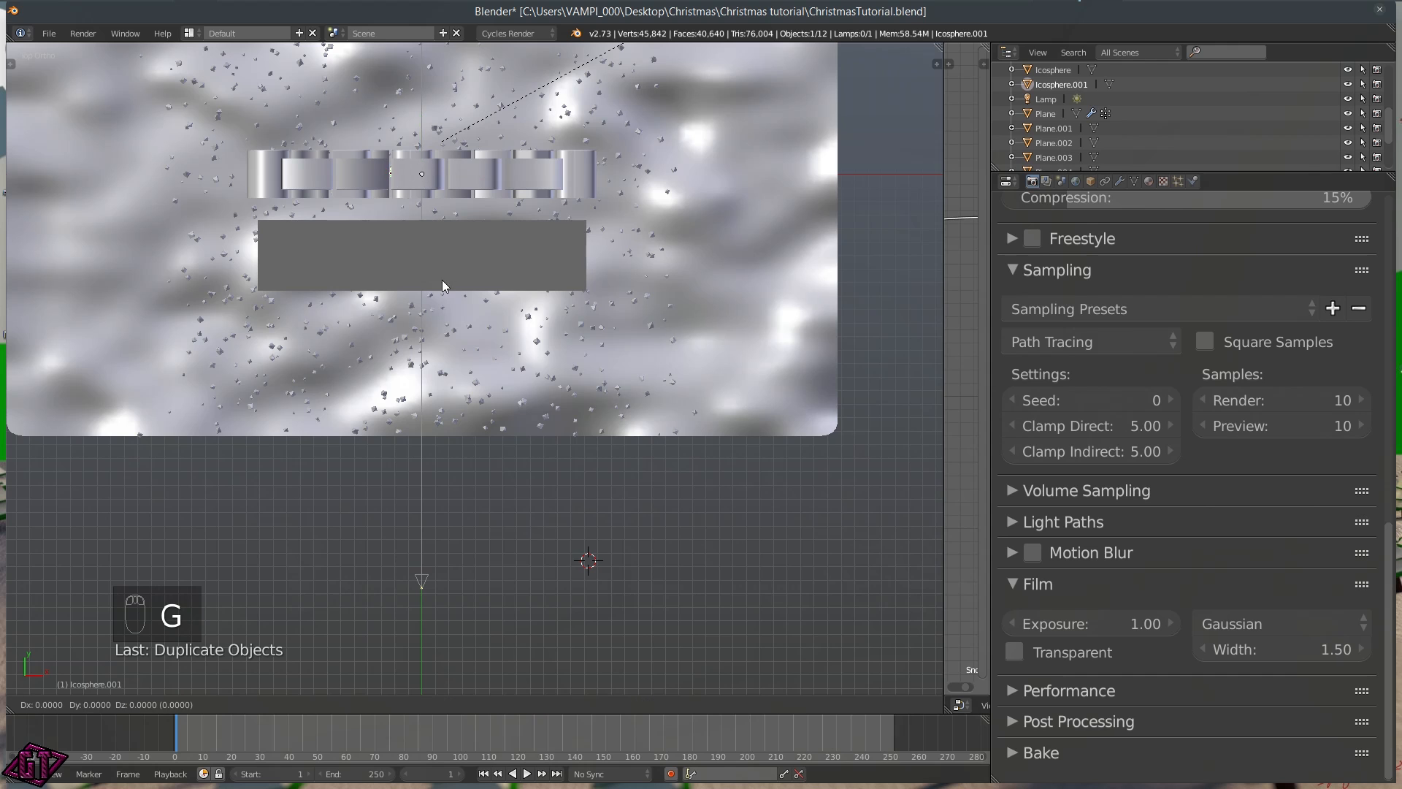
pyautogui.click(352, 430)
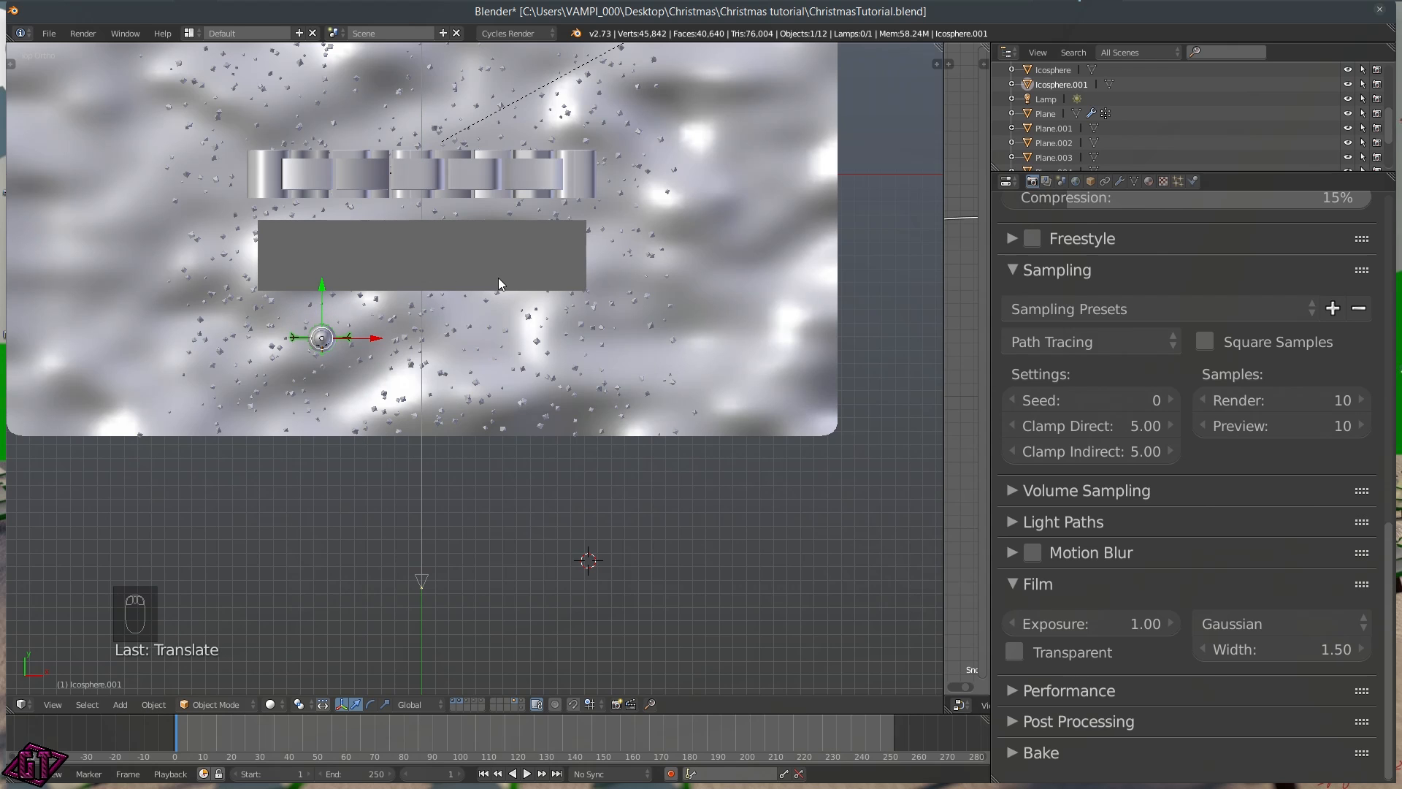
# In the camera view, scale the copied snowman down to about 0.19 and rotate it around the Z axis
pyautogui.moveTo(498, 278); pyautogui.dragTo(423, 256, button='middle')
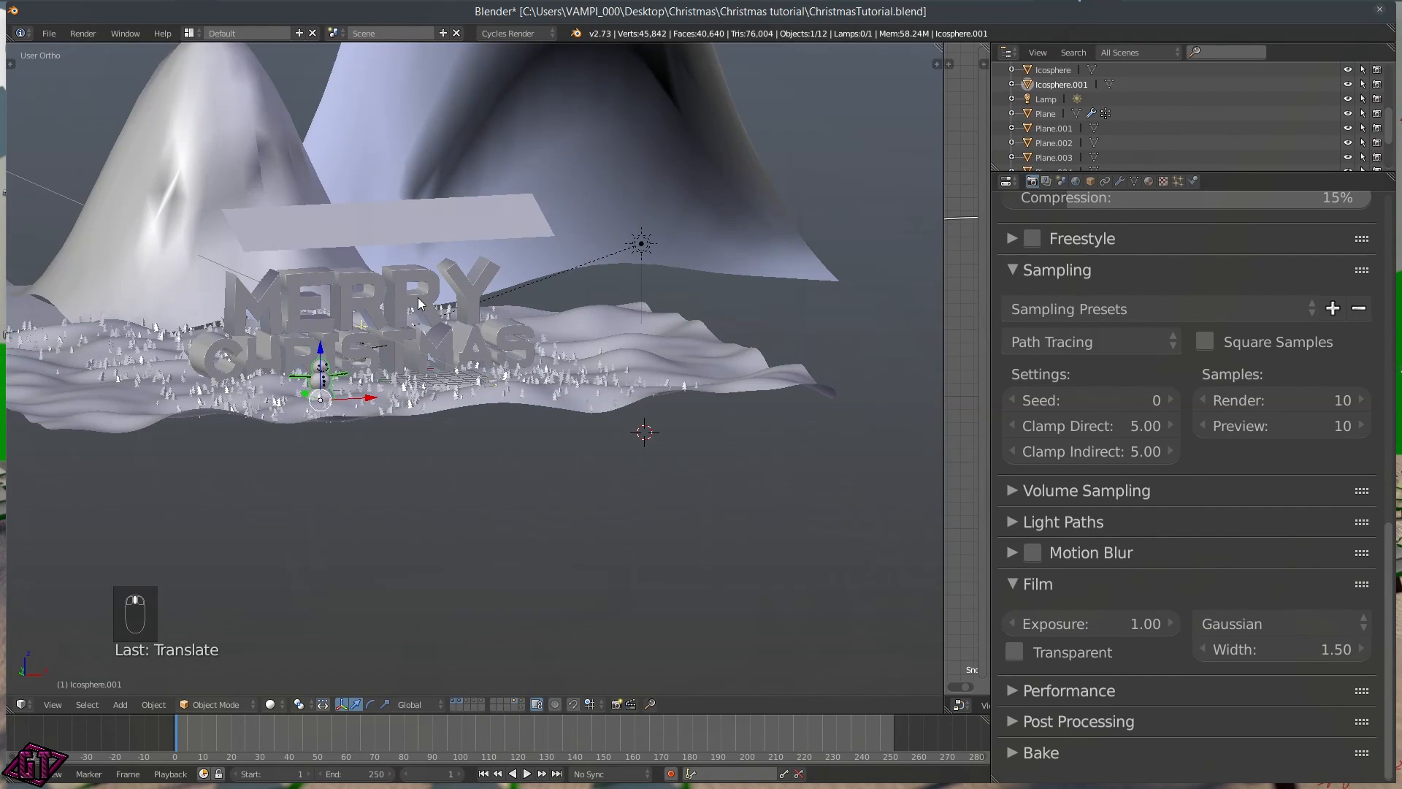
pyautogui.press('KP_0')
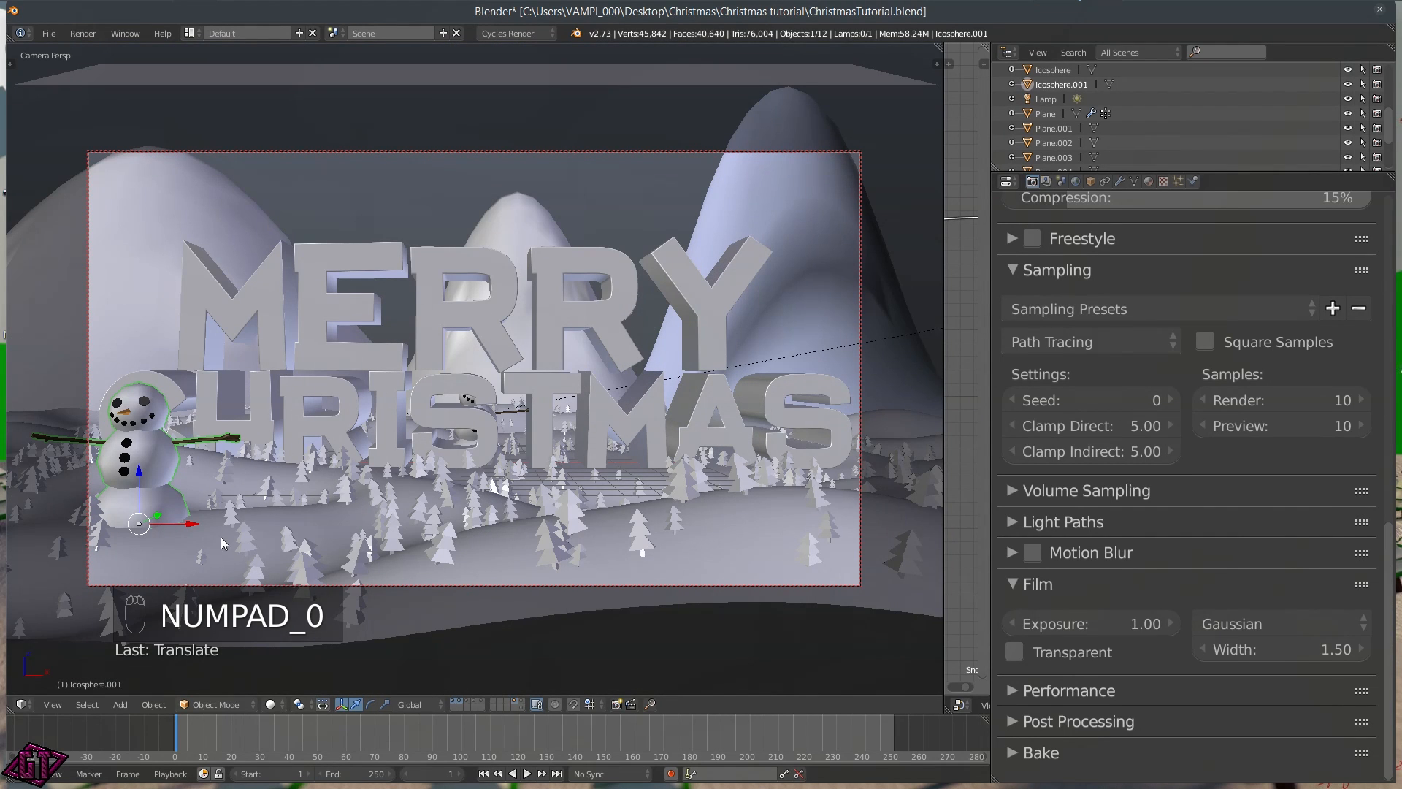
pyautogui.press('s')
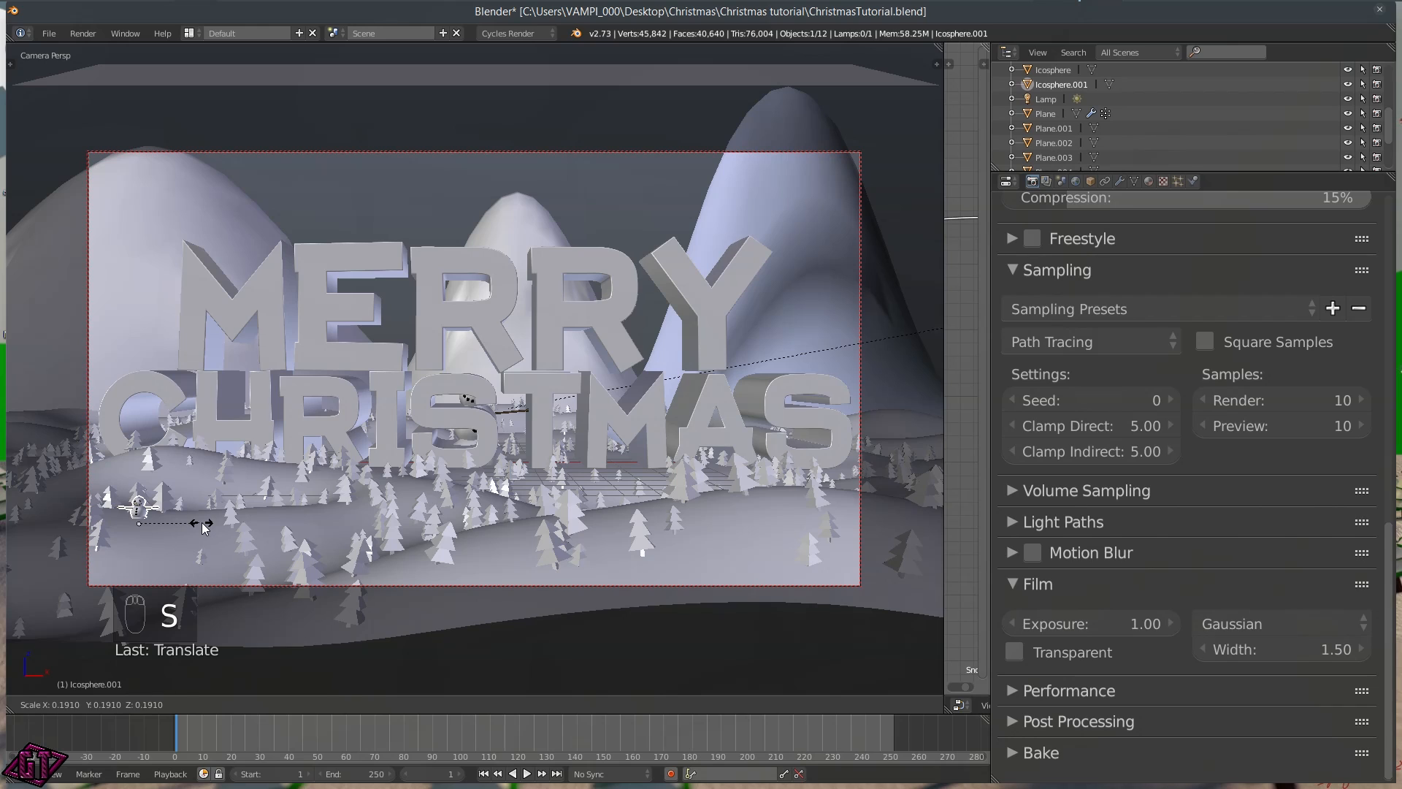
pyautogui.click(203, 526)
pyautogui.press('r')
pyautogui.press('z')
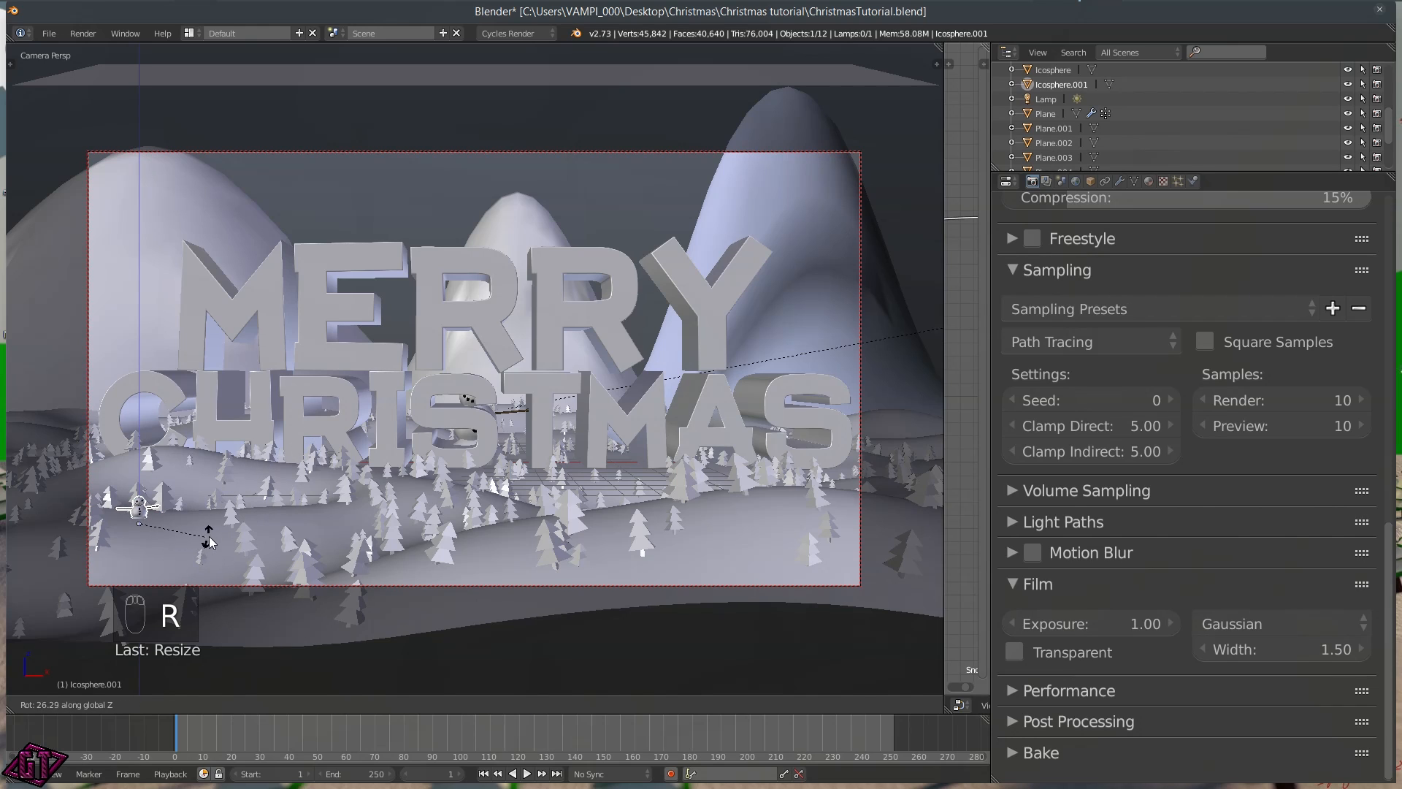
pyautogui.click(172, 542)
# Move the small snowman along X, Y and Z to stand on the snow in the lower-left corner of the camera frame
pyautogui.moveTo(138, 476); pyautogui.dragTo(134, 462)
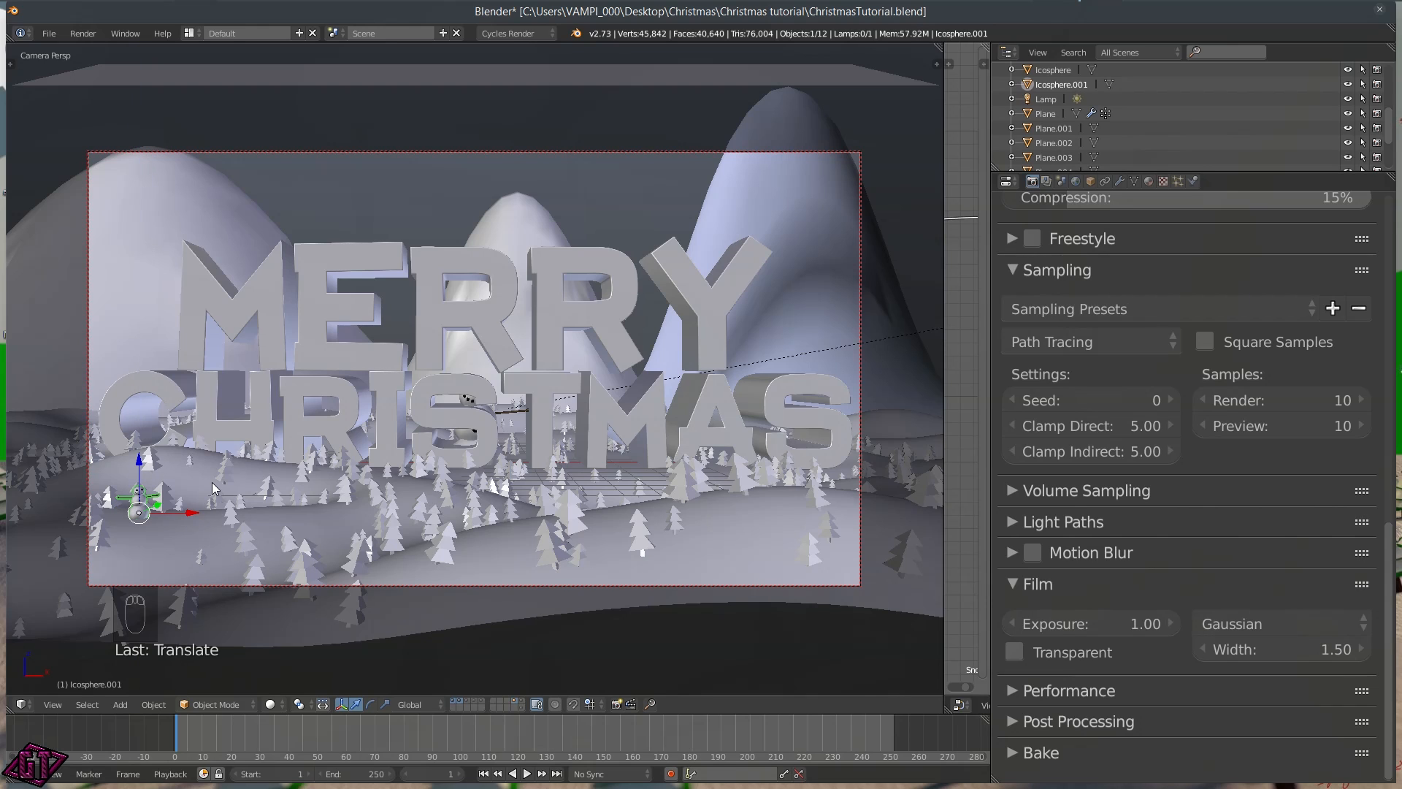
pyautogui.press('g')
pyautogui.press('y')
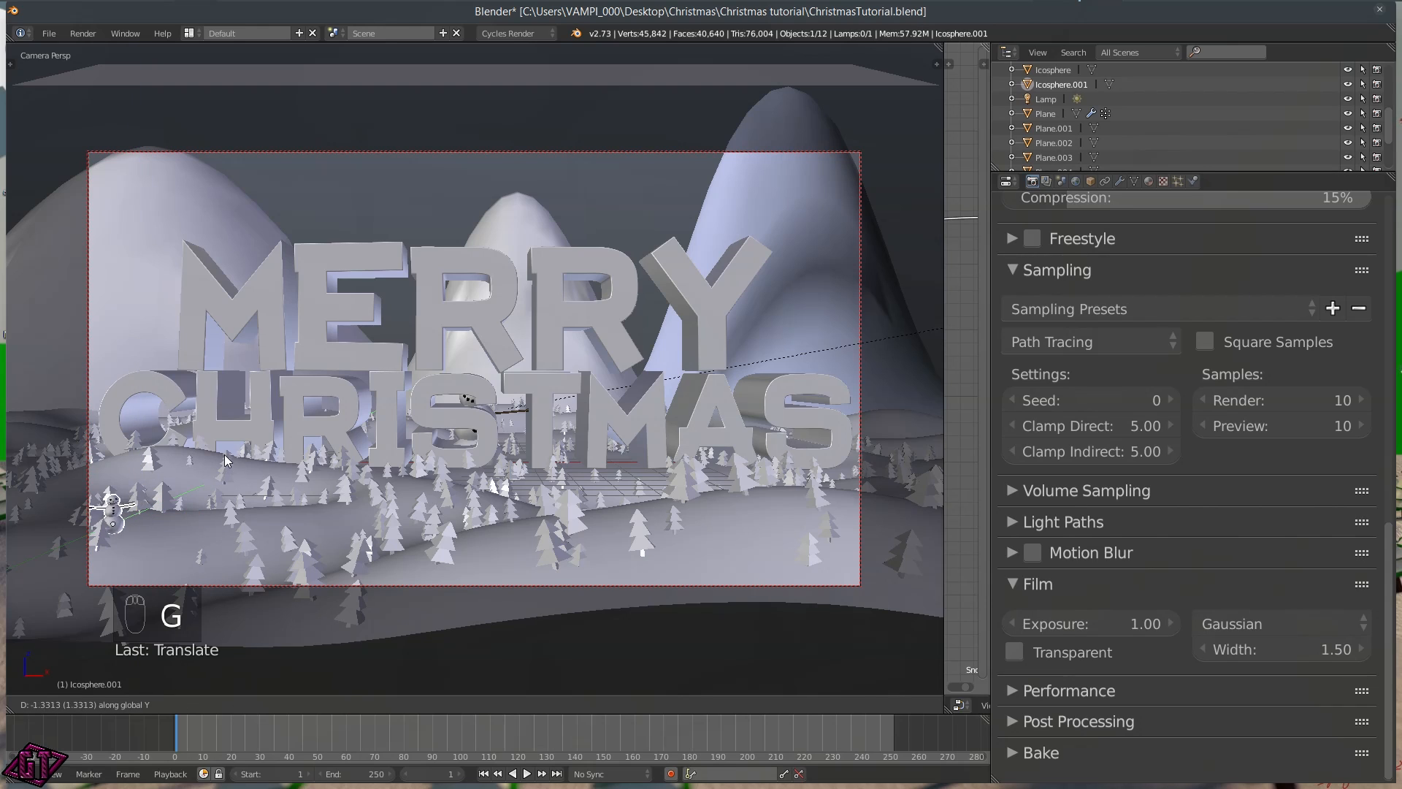
pyautogui.click(220, 469)
pyautogui.press('g')
pyautogui.press('x')
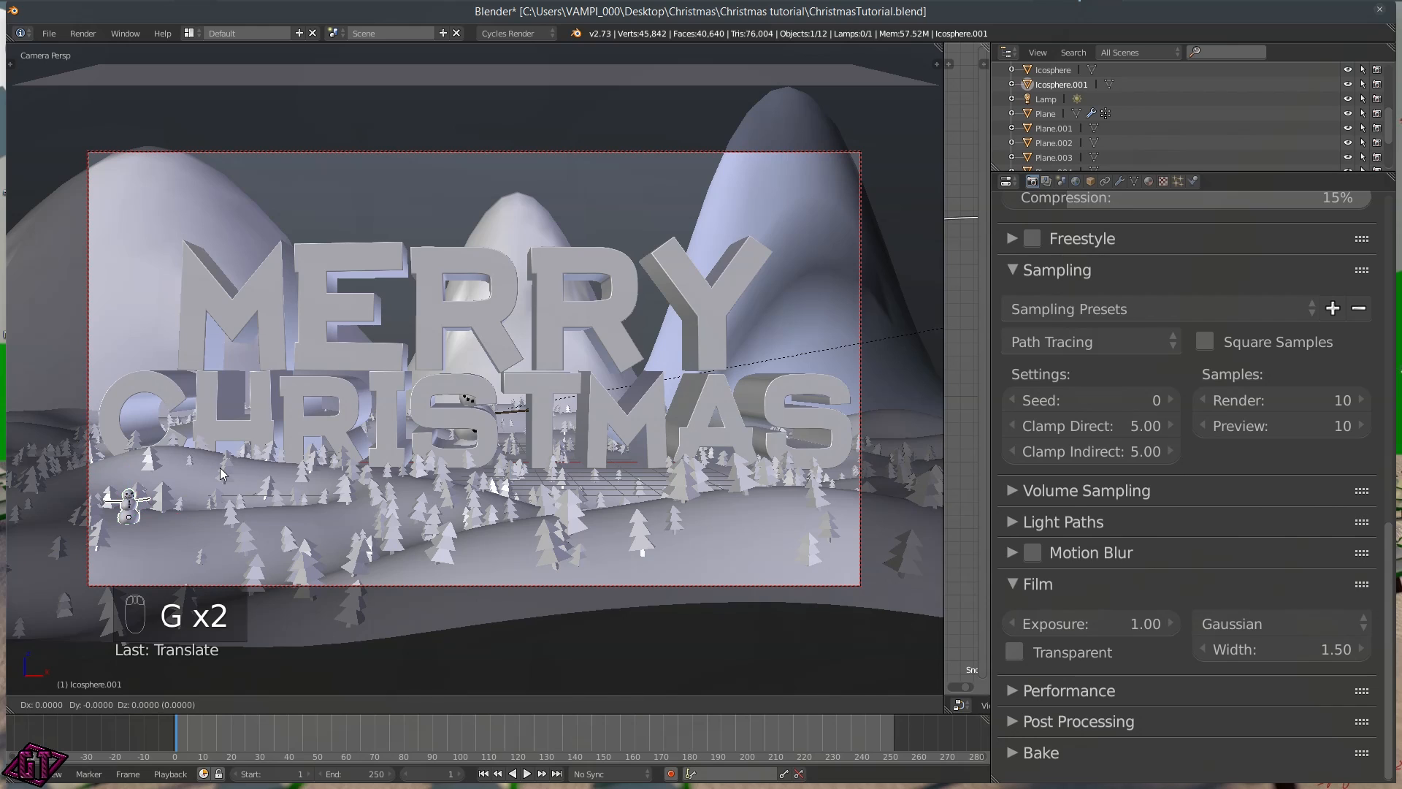
pyautogui.click(271, 493)
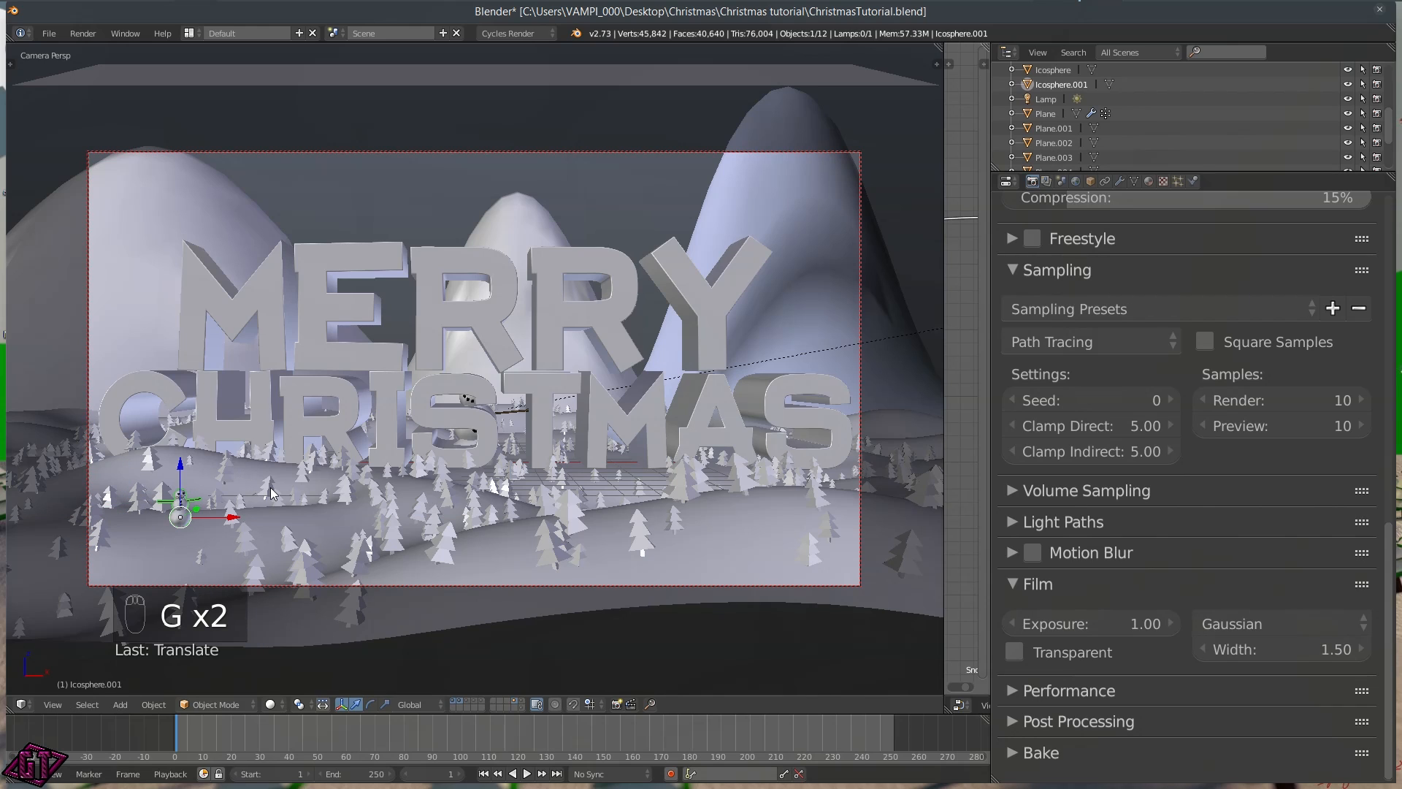
pyautogui.press('g')
pyautogui.press('y')
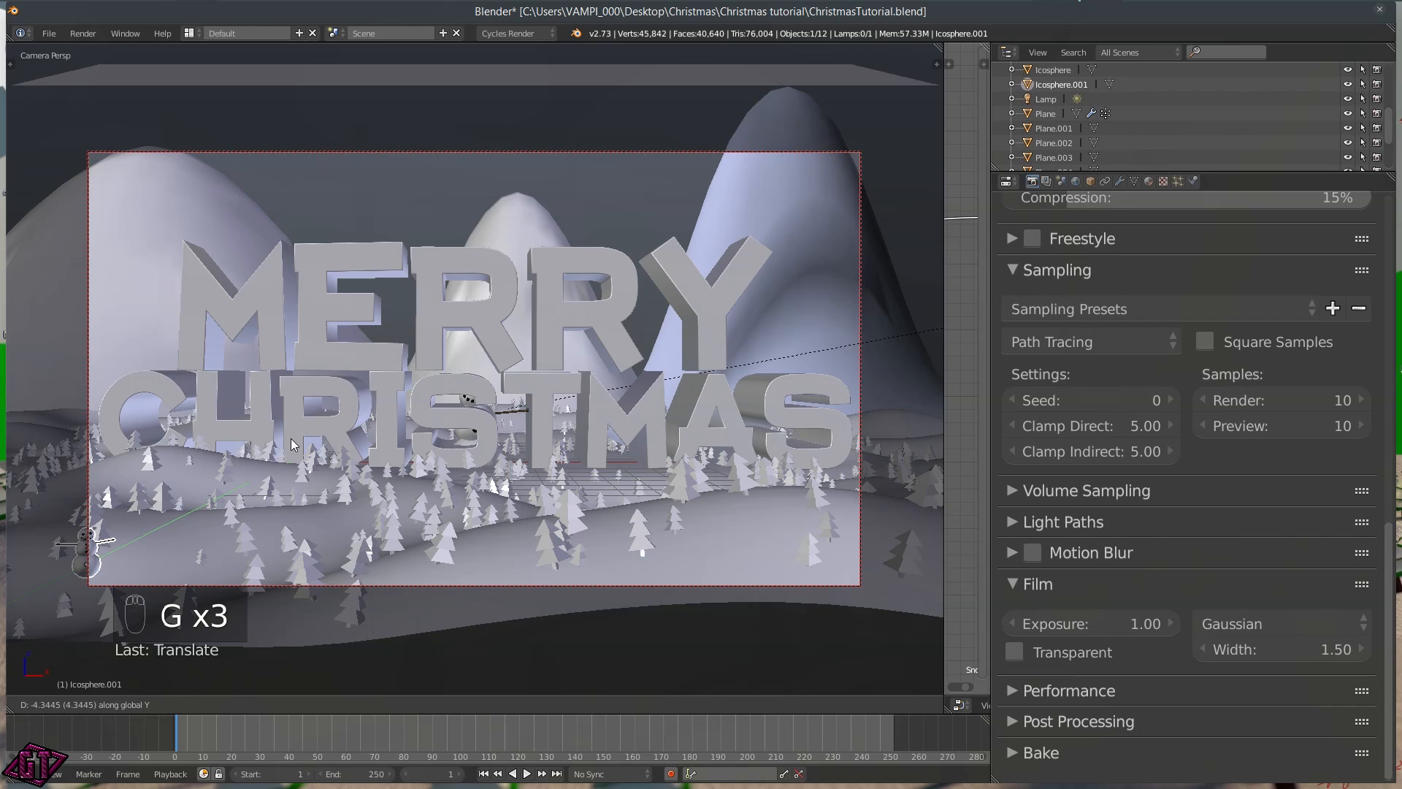
pyautogui.click(185, 457)
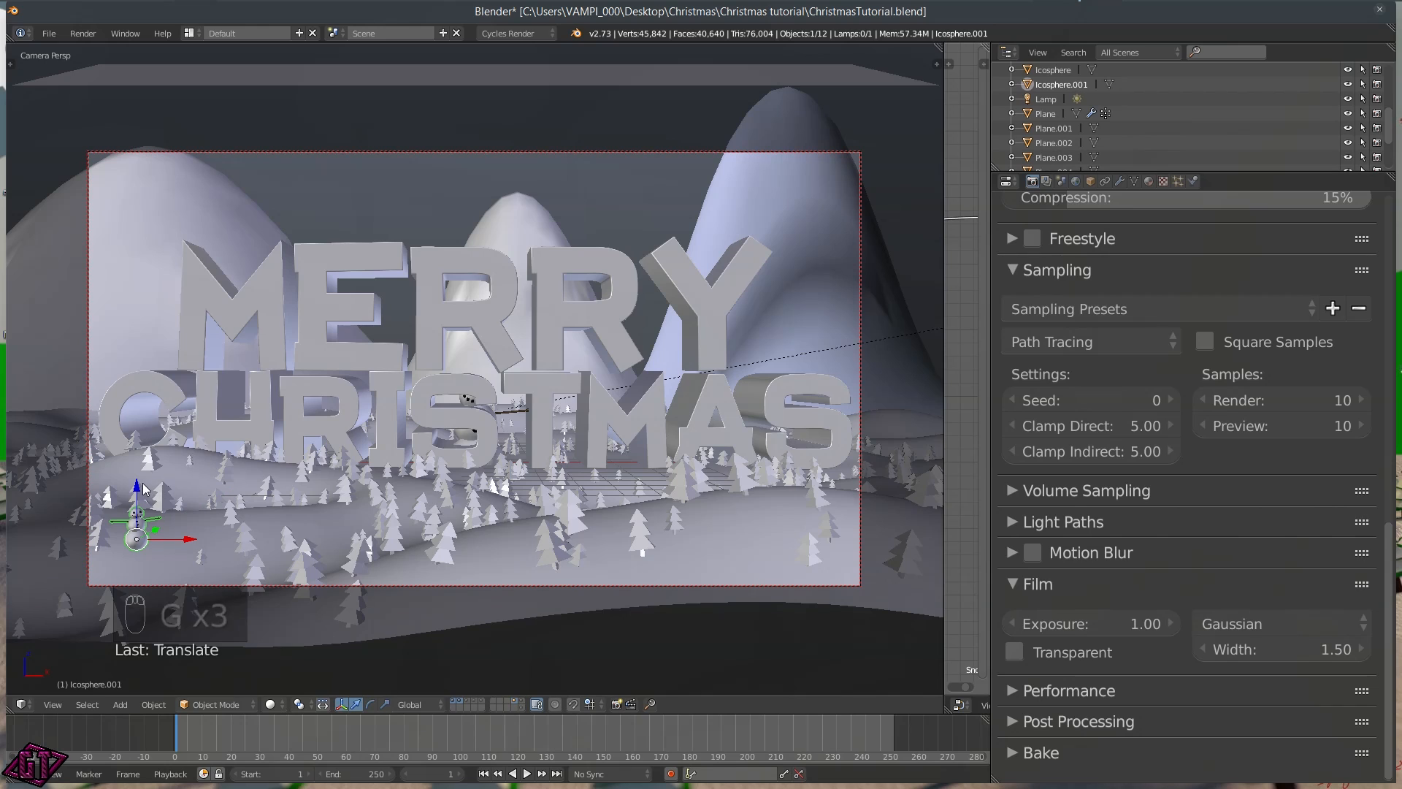
pyautogui.moveTo(141, 488); pyautogui.dragTo(152, 520)
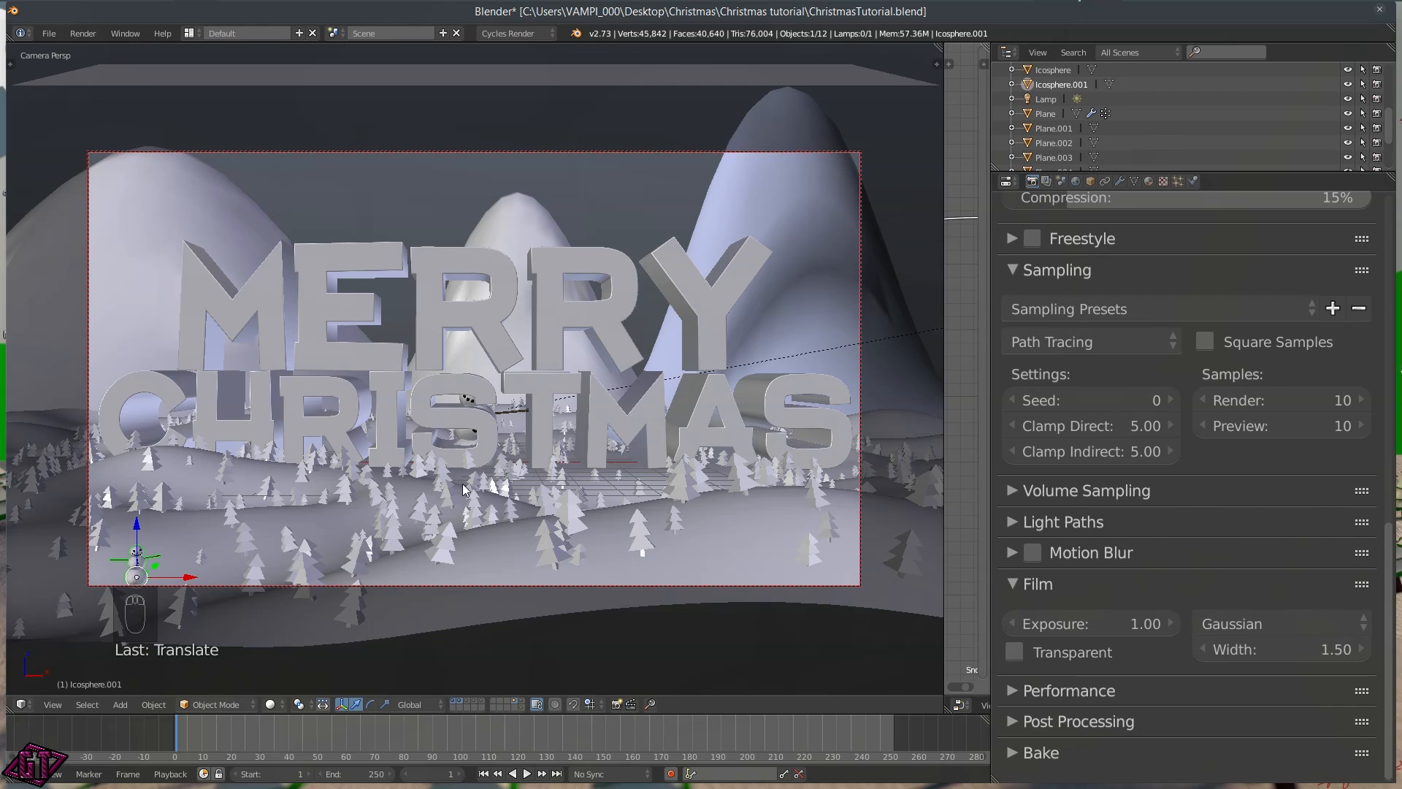
# Toggle the snowman layer off and back on
pyautogui.click(514, 701)
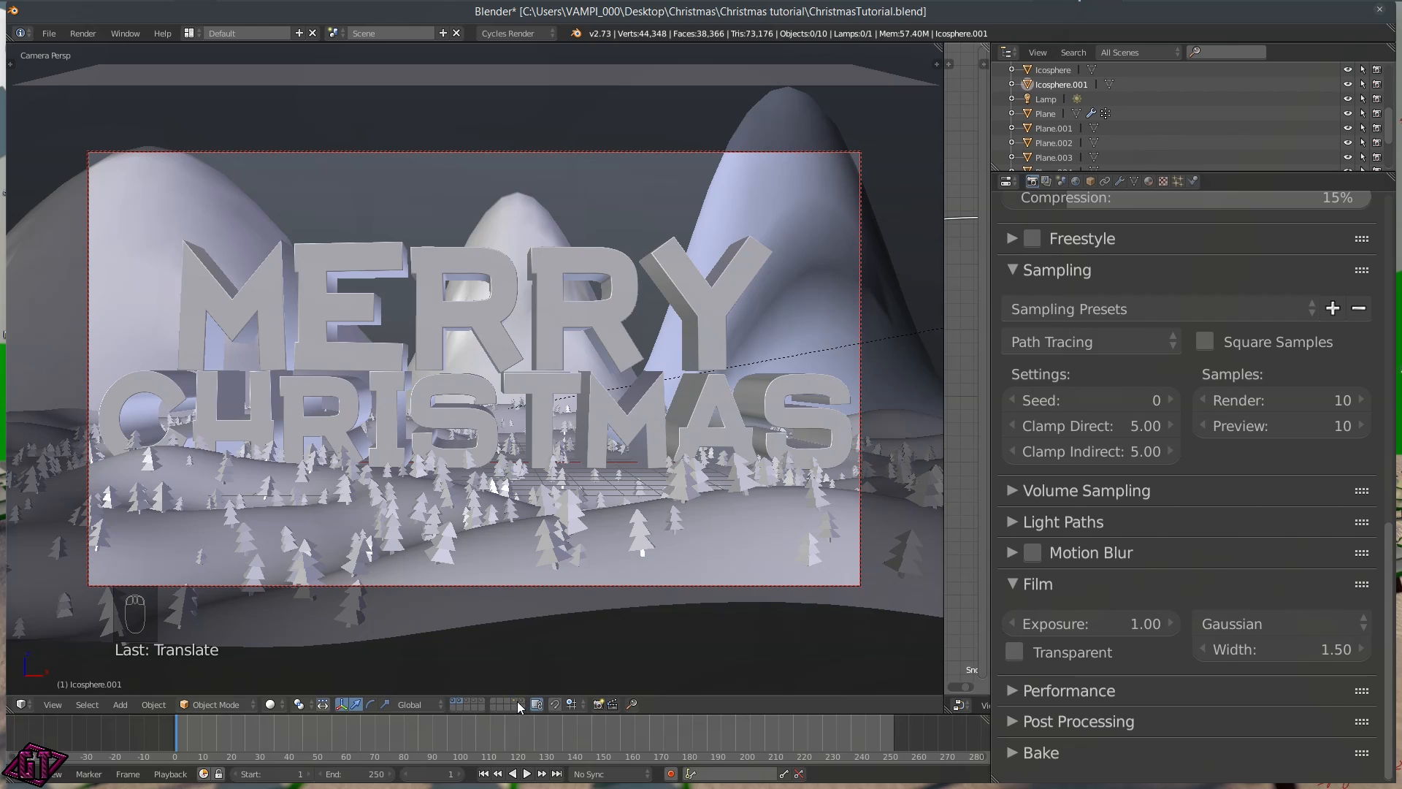
pyautogui.click(514, 701)
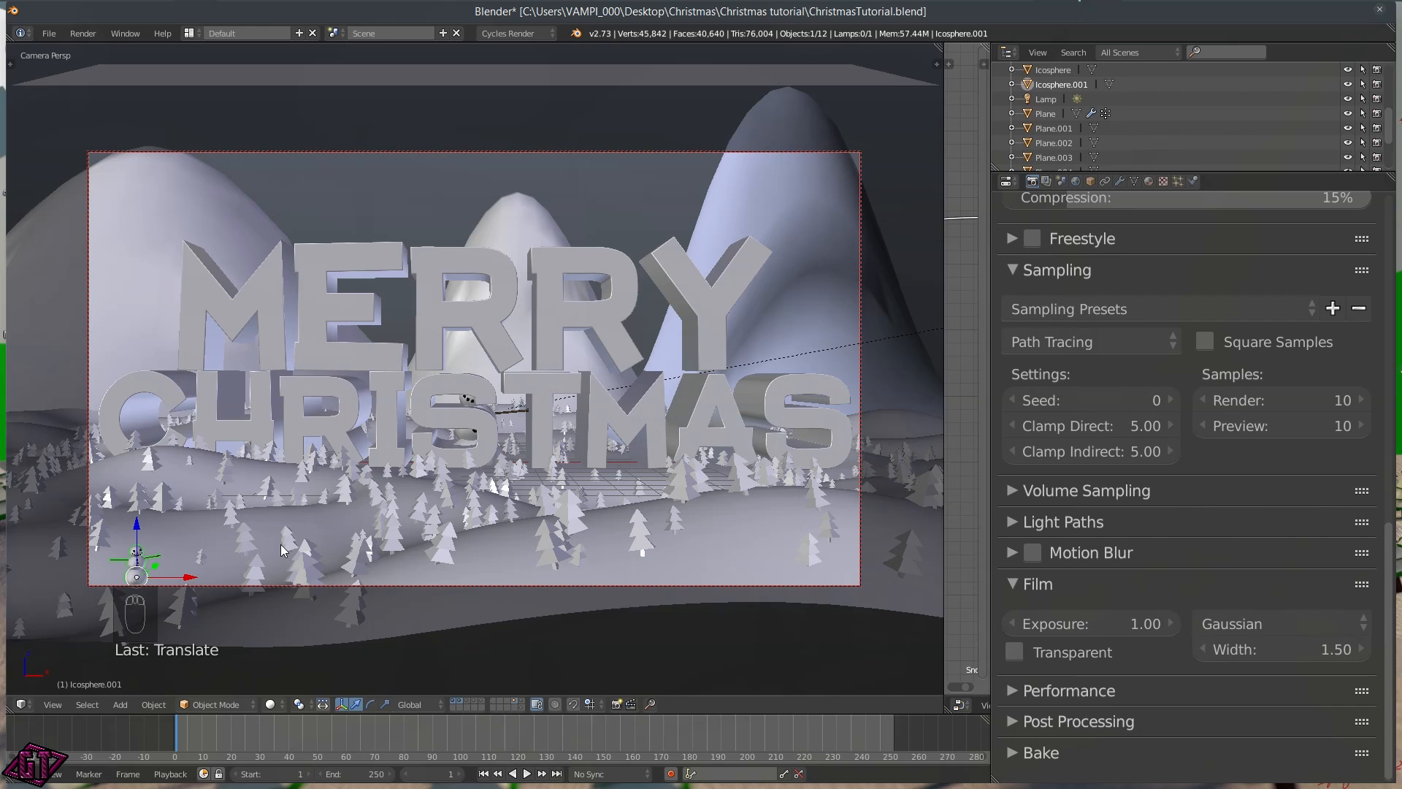
# Duplicate the small snowman and move the copy along Y and X onto the snow in the right foreground of the camera frame
pyautogui.hotkey('shift', 'd')
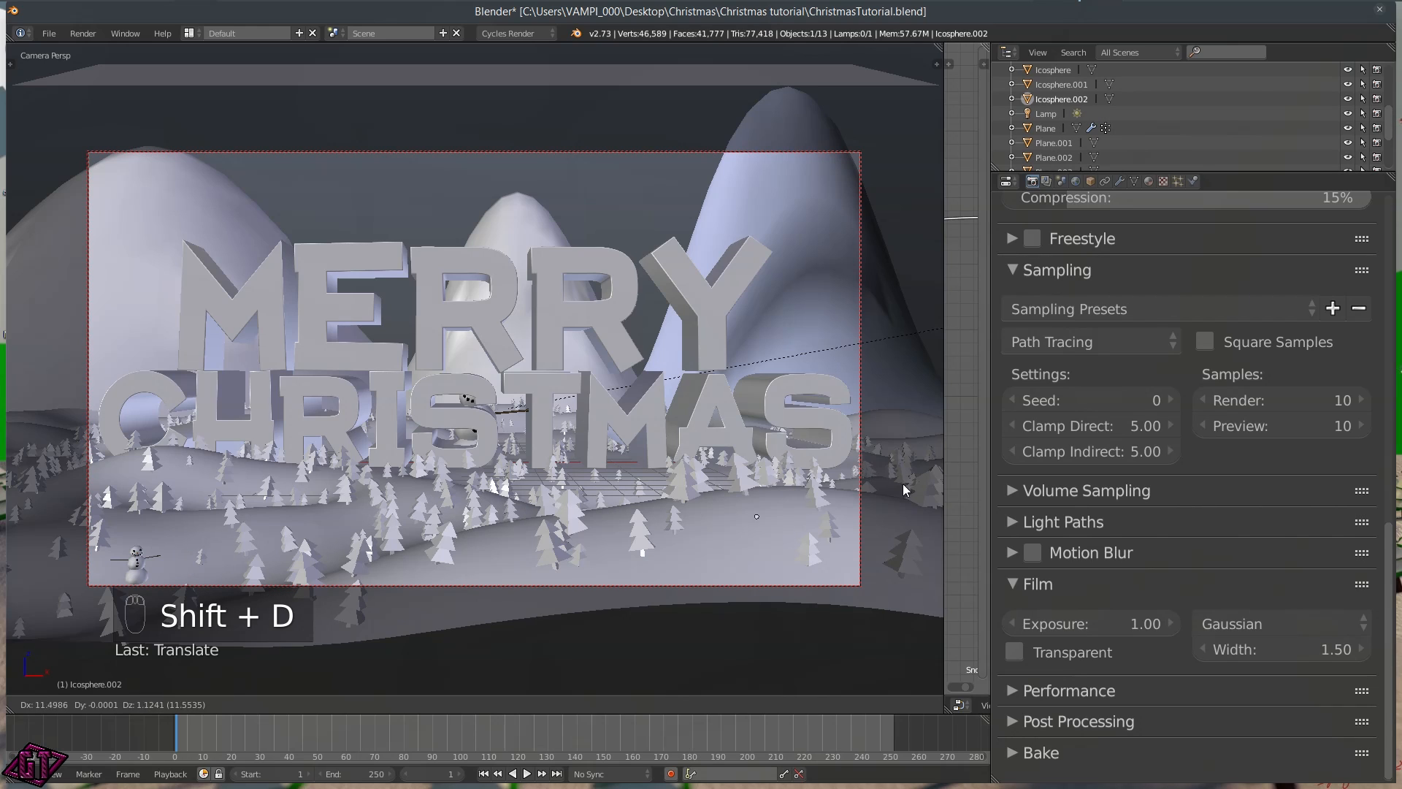
pyautogui.click(749, 451)
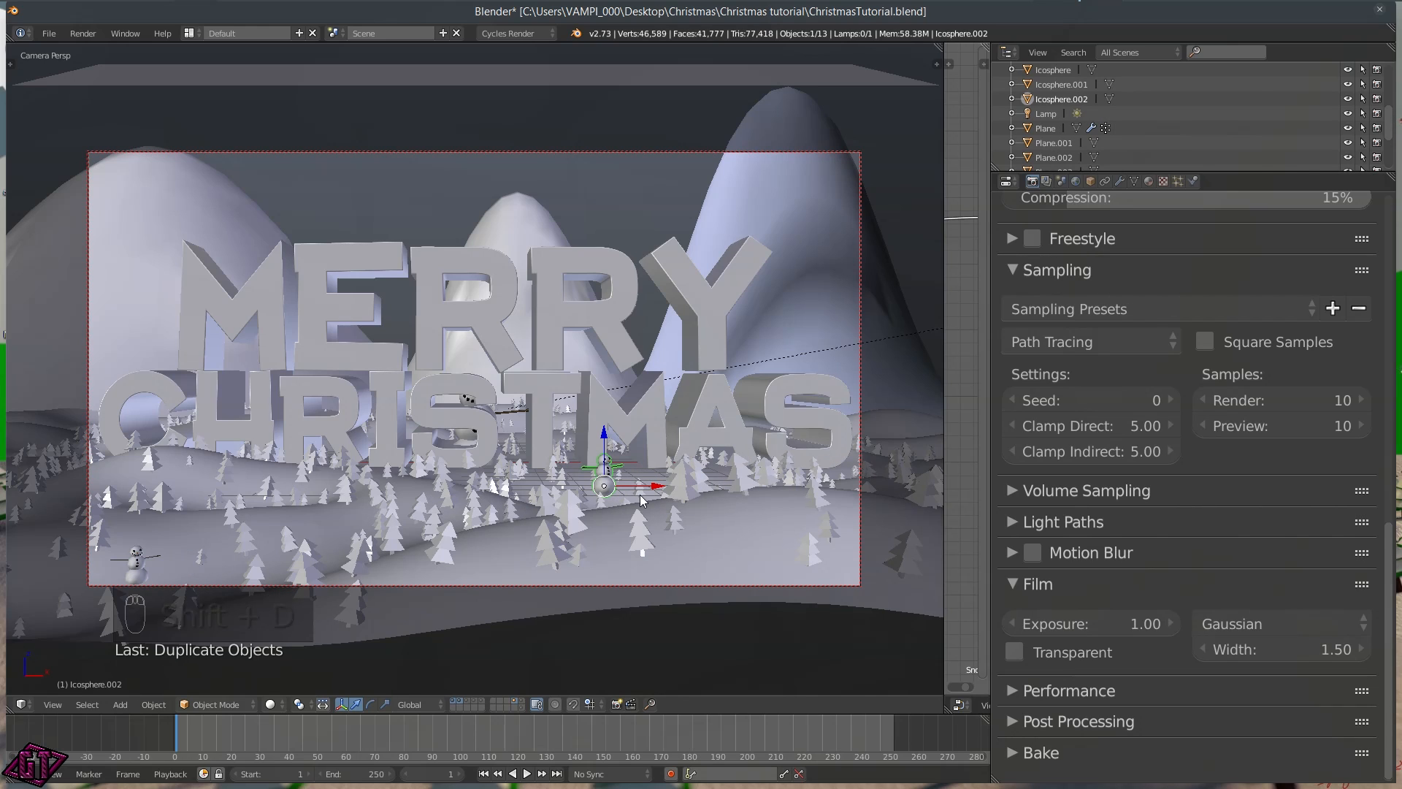
pyautogui.press('g')
pyautogui.press('y')
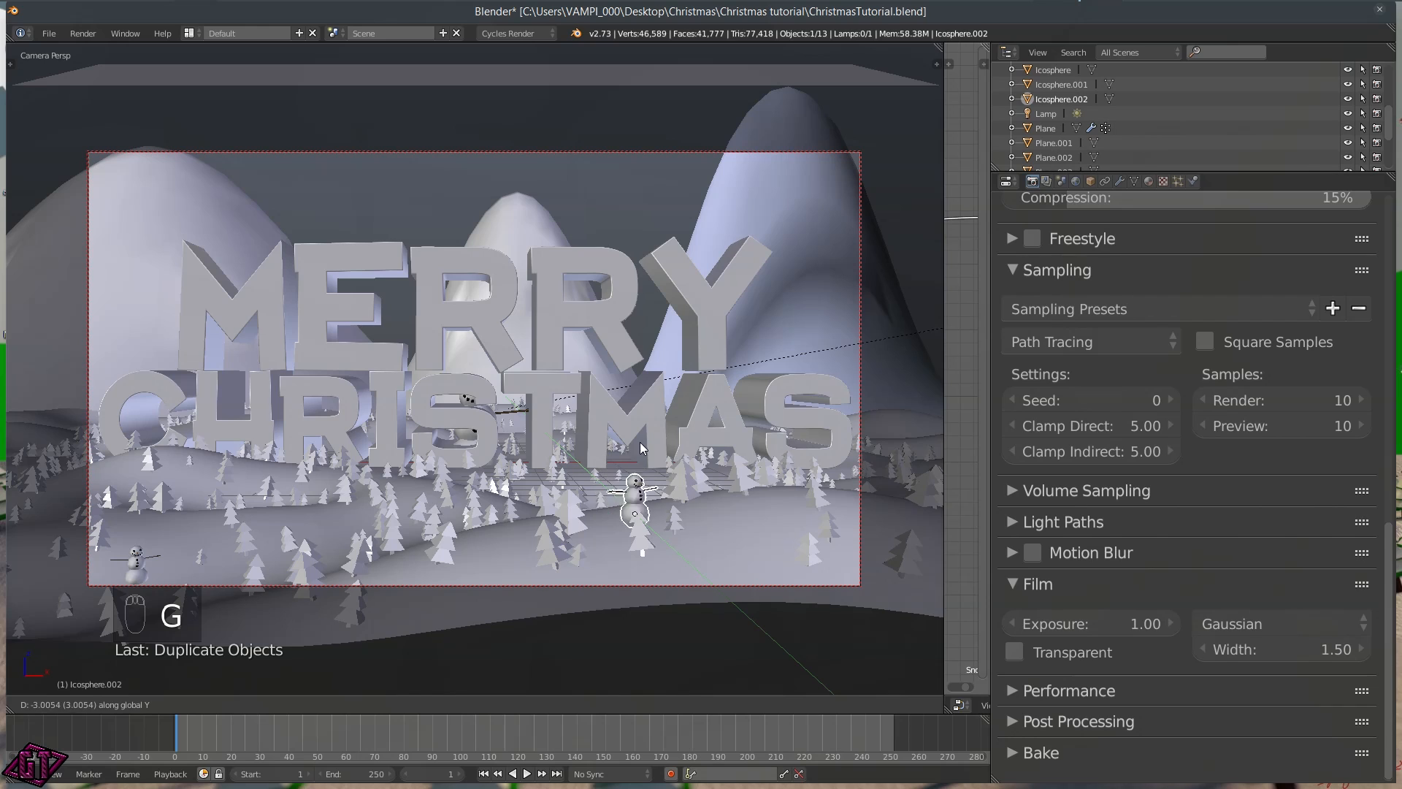
pyautogui.click(755, 533)
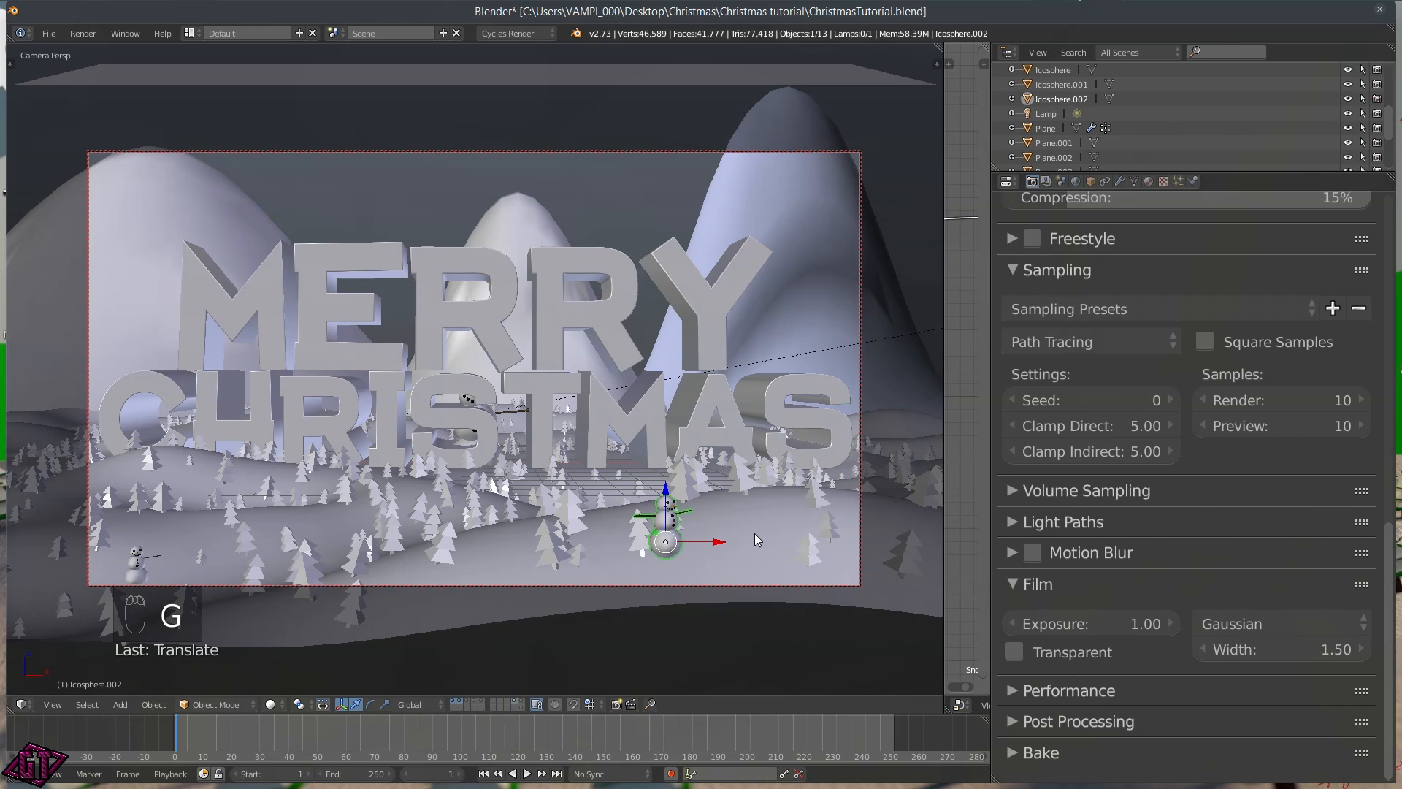
pyautogui.press('g')
pyautogui.press('x')
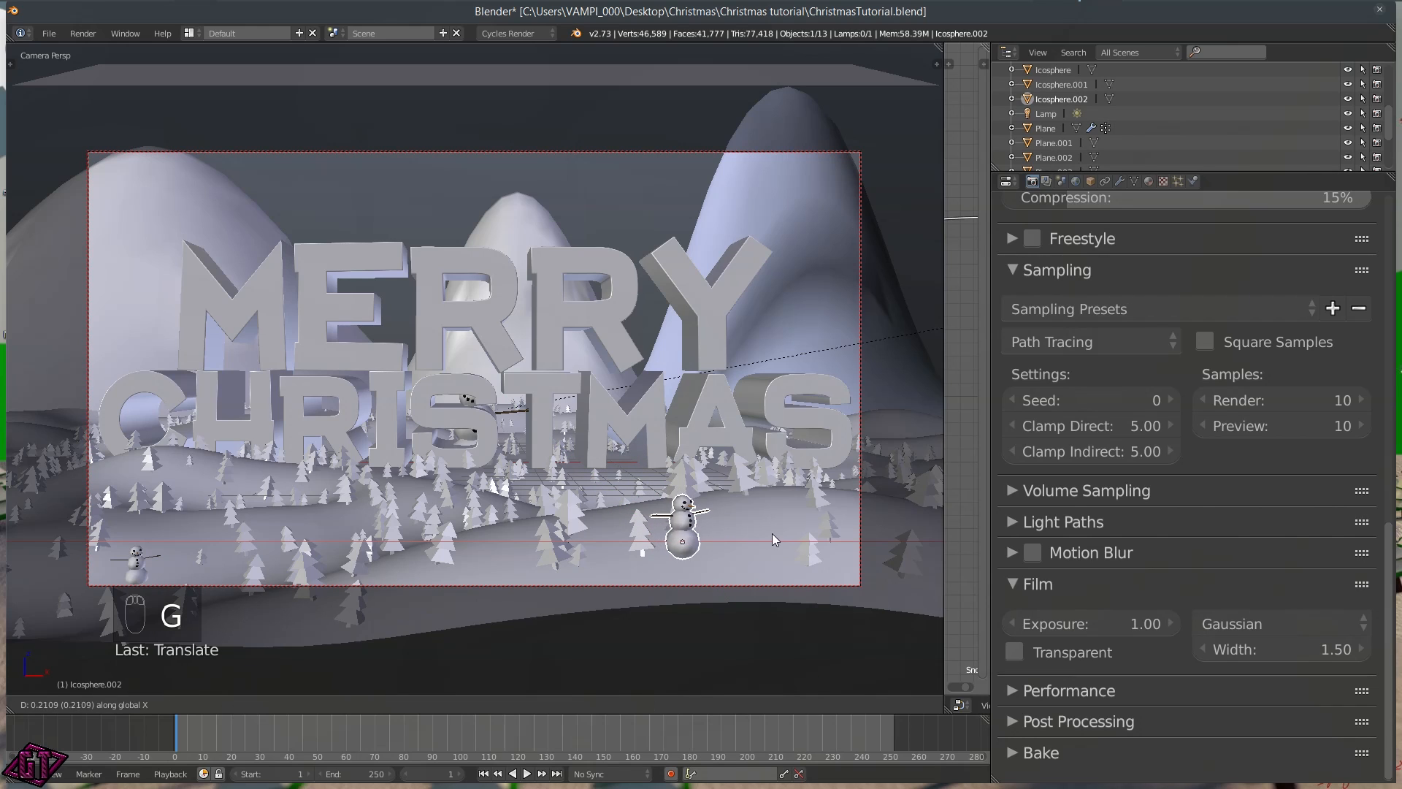
pyautogui.click(853, 514)
# Rotate the right-hand snowman around the Z axis so it faces the camera
pyautogui.press('r')
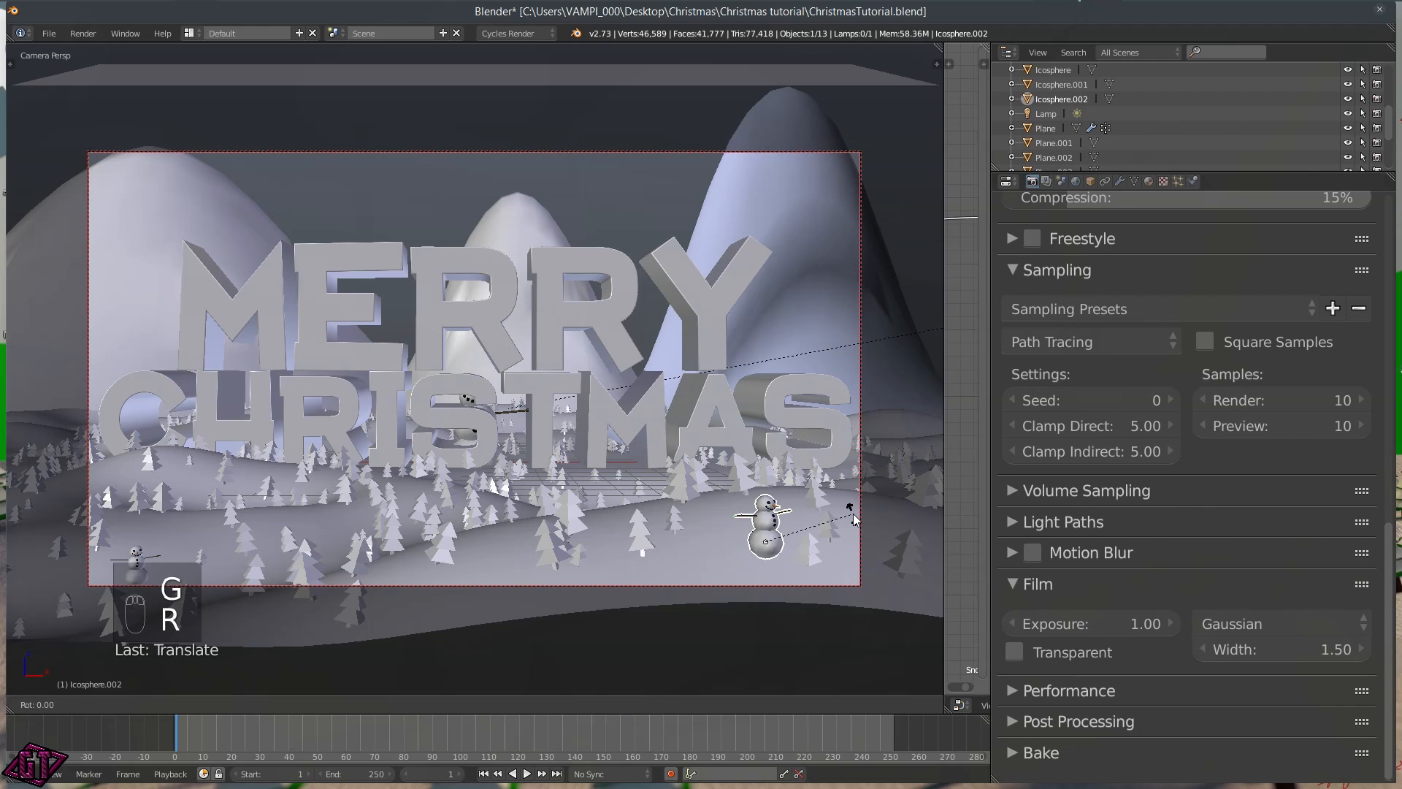
pyautogui.press('z')
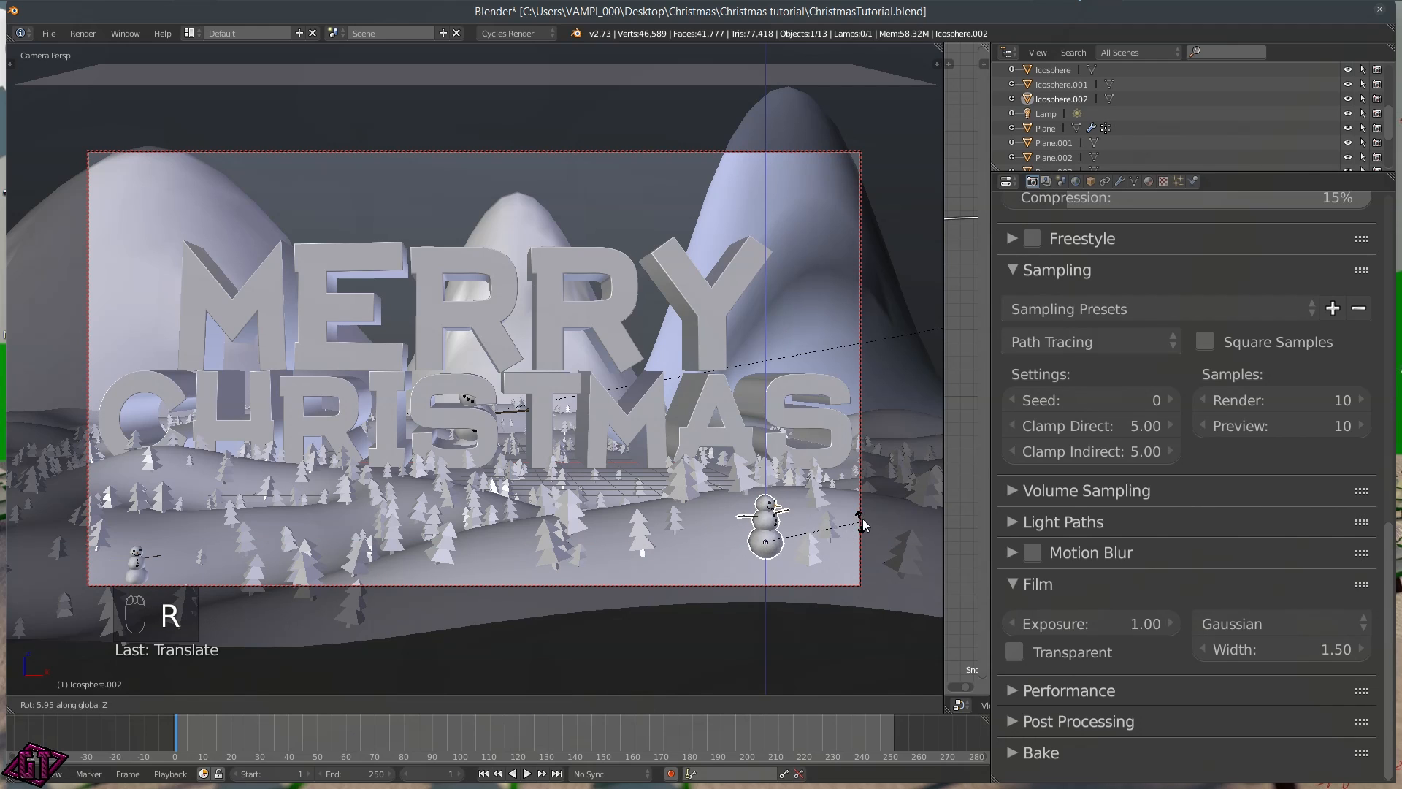
pyautogui.click(774, 460)
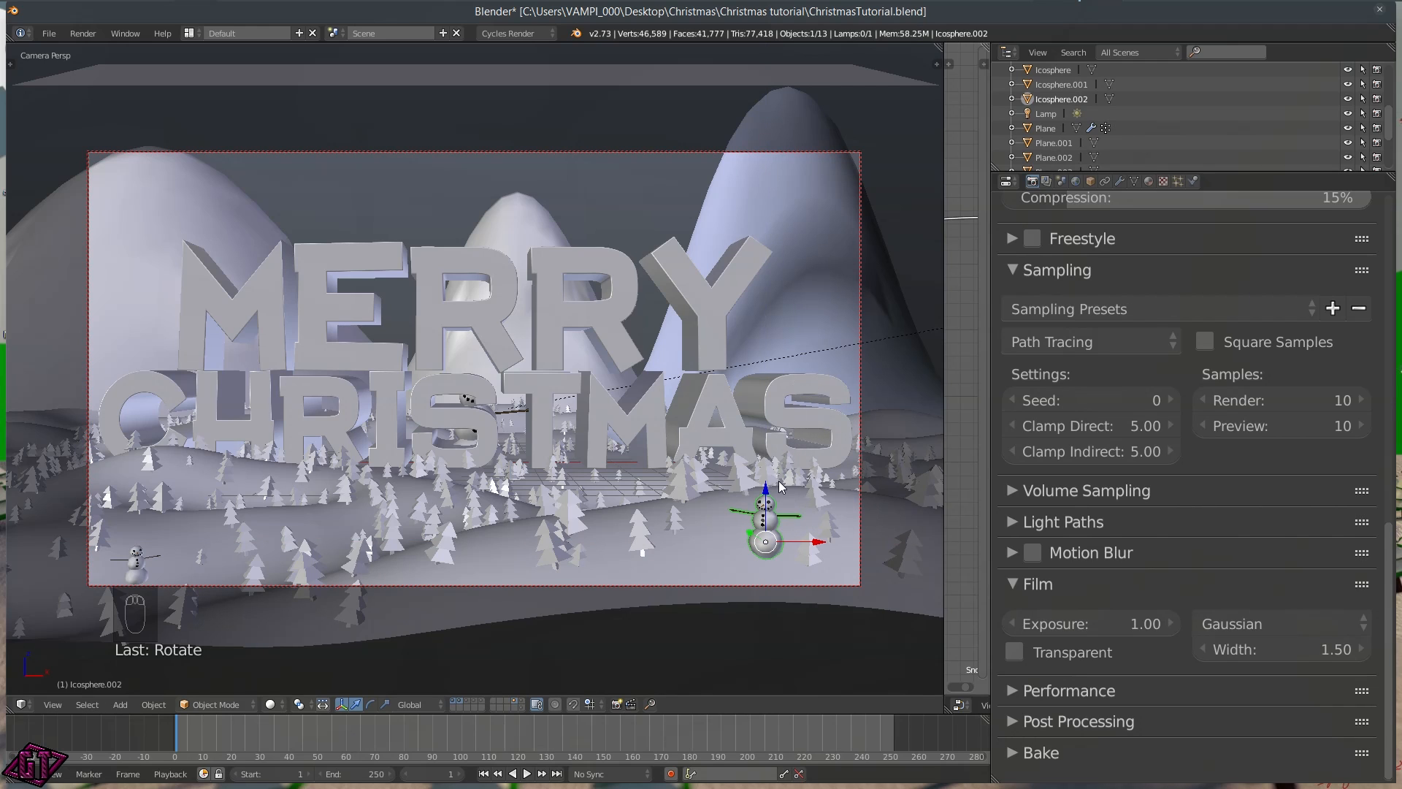
# Move the right-hand snowman along Z and Y so it stands on the snow beneath the A of CHRISTMAS
pyautogui.moveTo(763, 495); pyautogui.dragTo(766, 537)
pyautogui.press('g')
pyautogui.press('y')
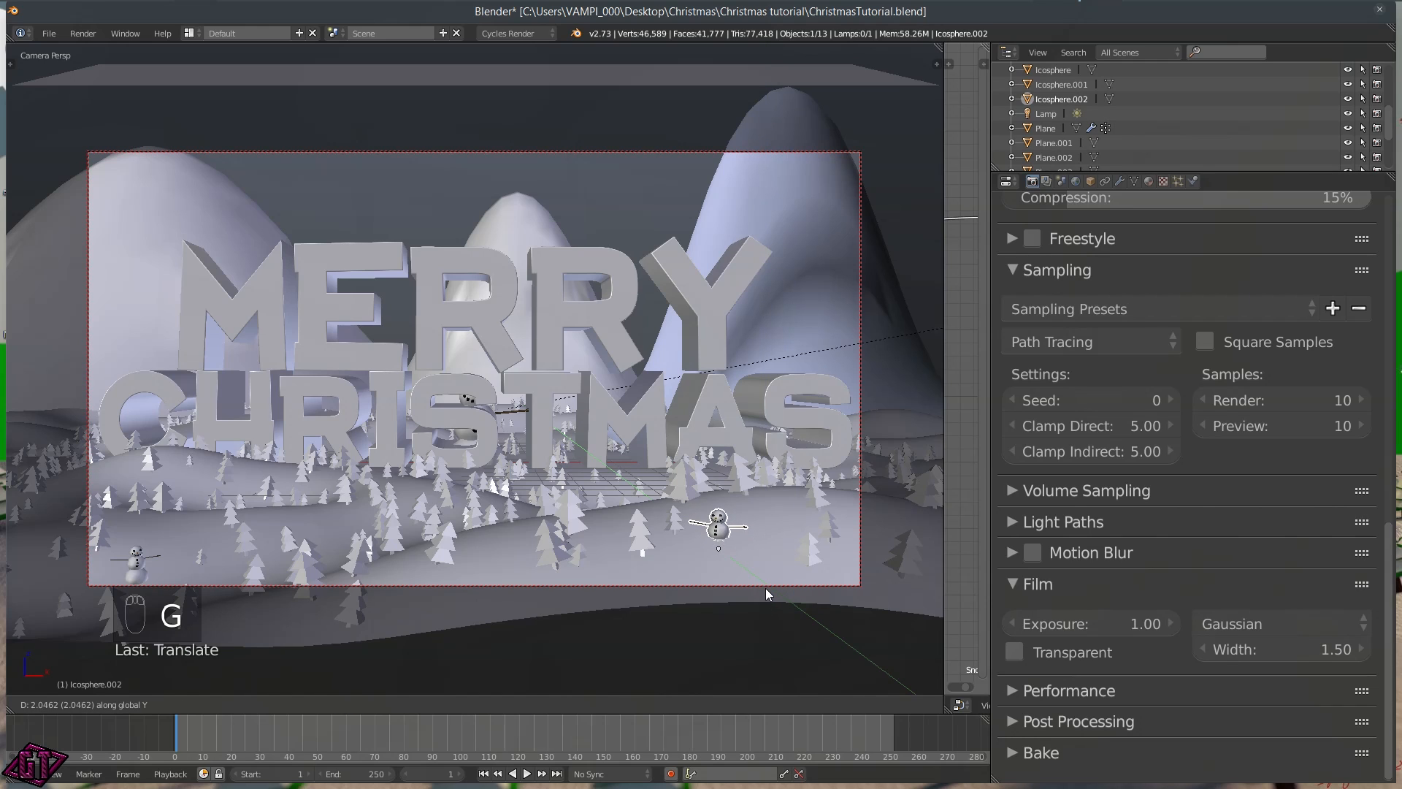
pyautogui.click(756, 575)
pyautogui.press('g')
pyautogui.press('z')
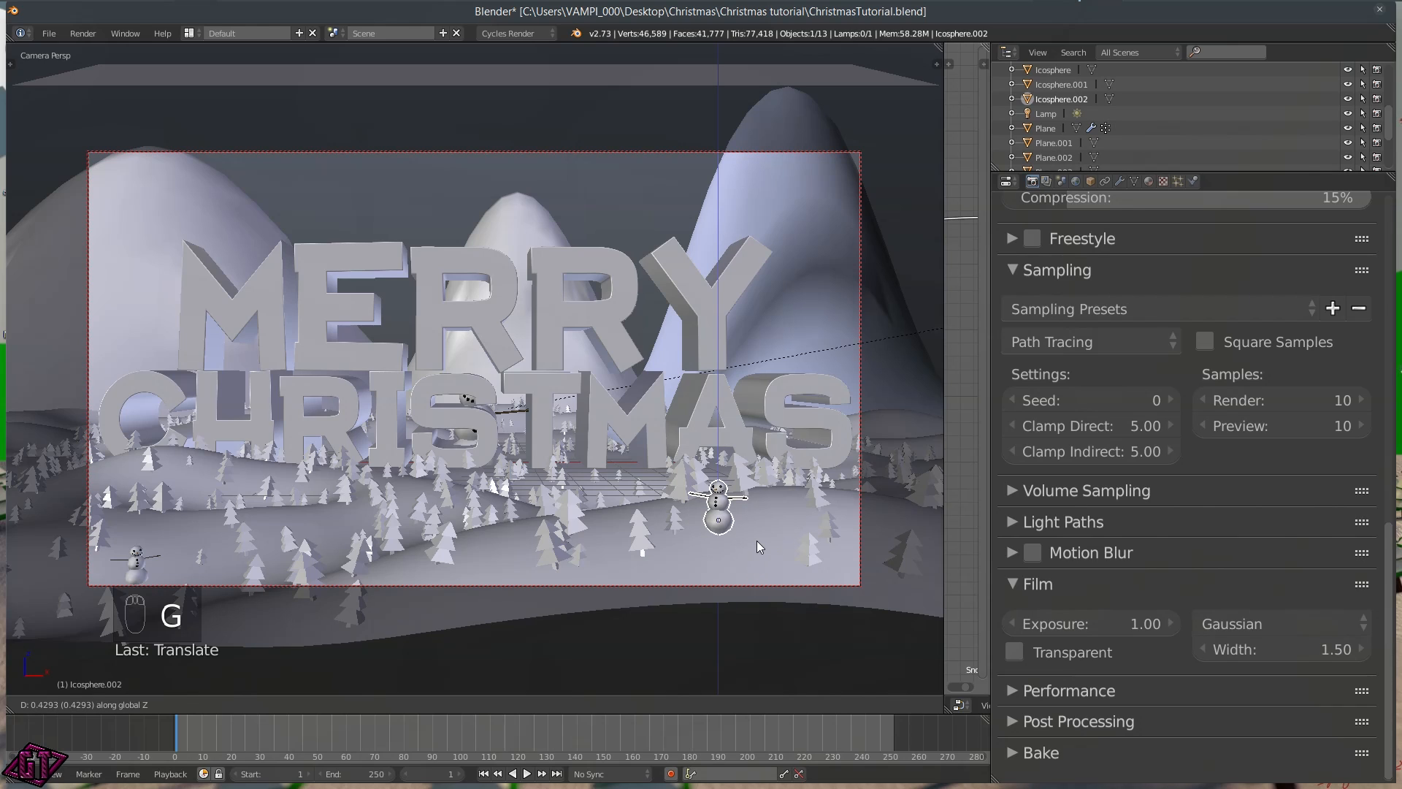
pyautogui.click(759, 549)
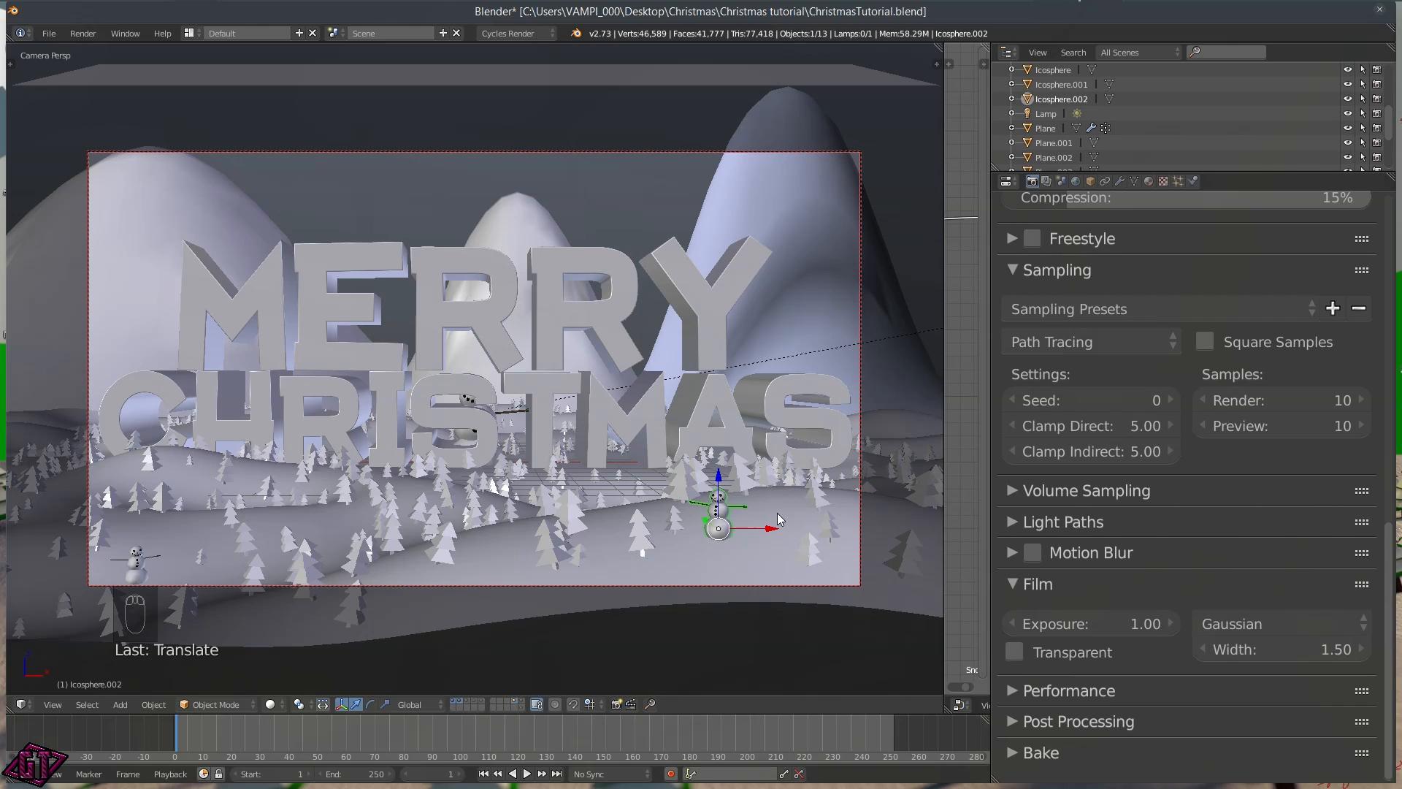
# Duplicate the lower-left foreground snowman, push the copy back along Y, and adjust its height along Z on the snowy hill behind
pyautogui.click(130, 561)
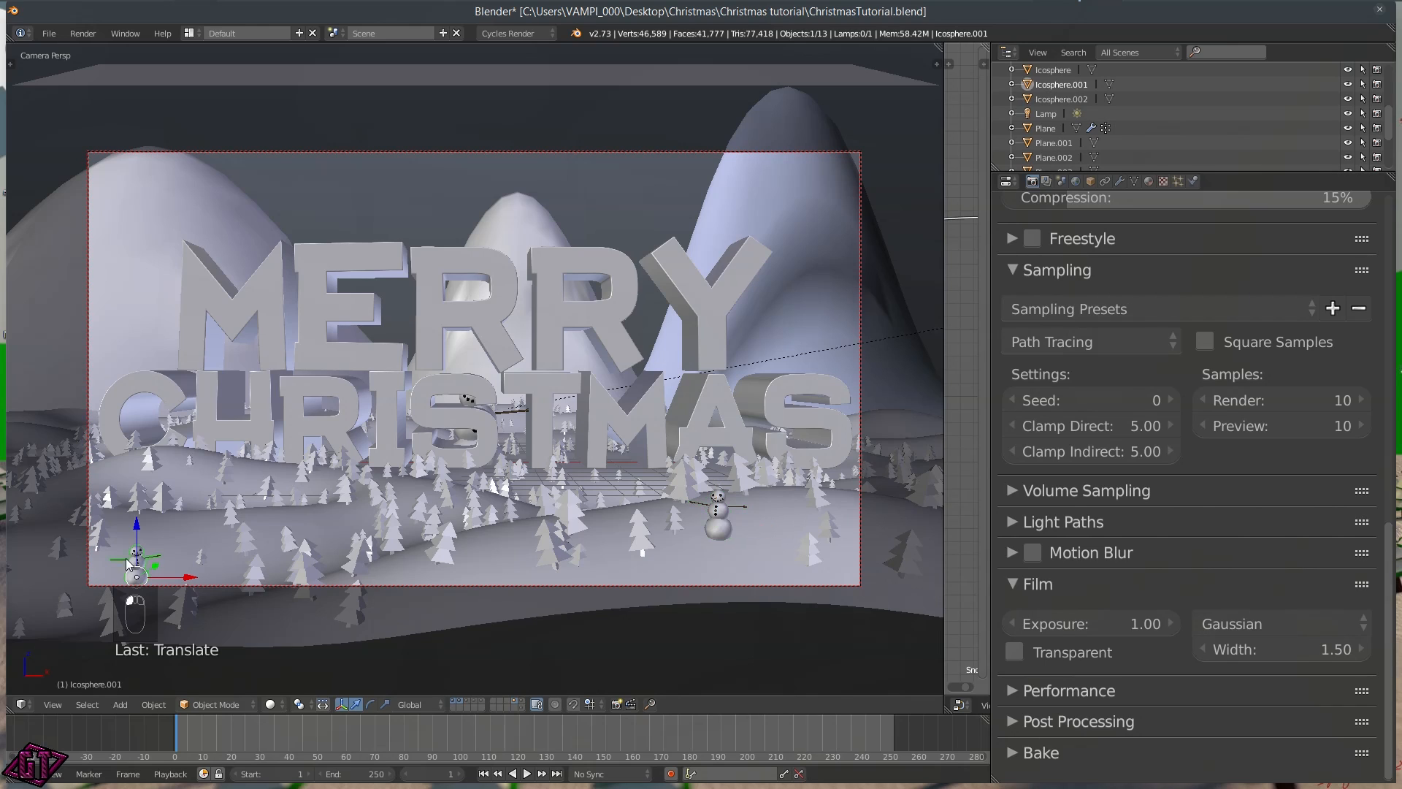
pyautogui.hotkey('shift', 'd')
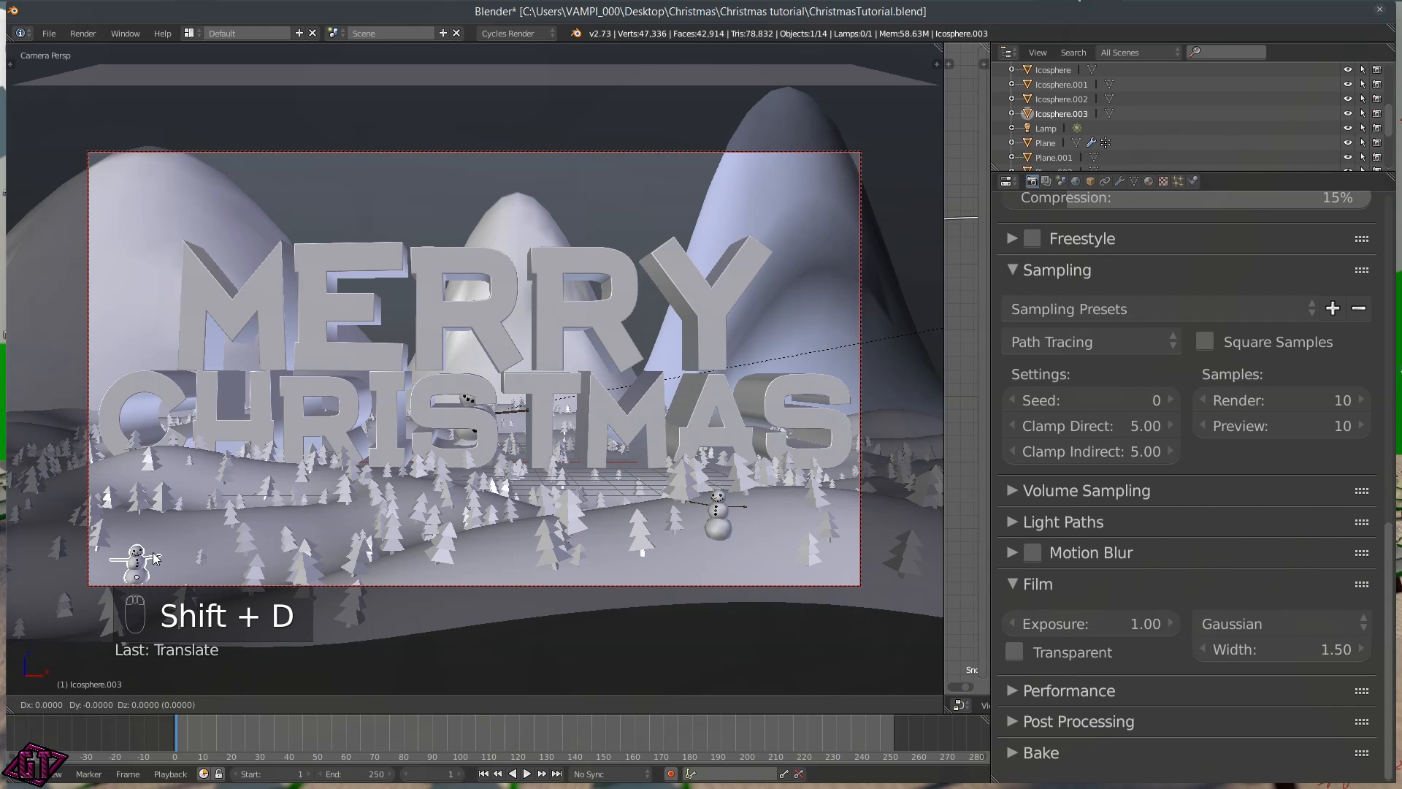
pyautogui.press('y')
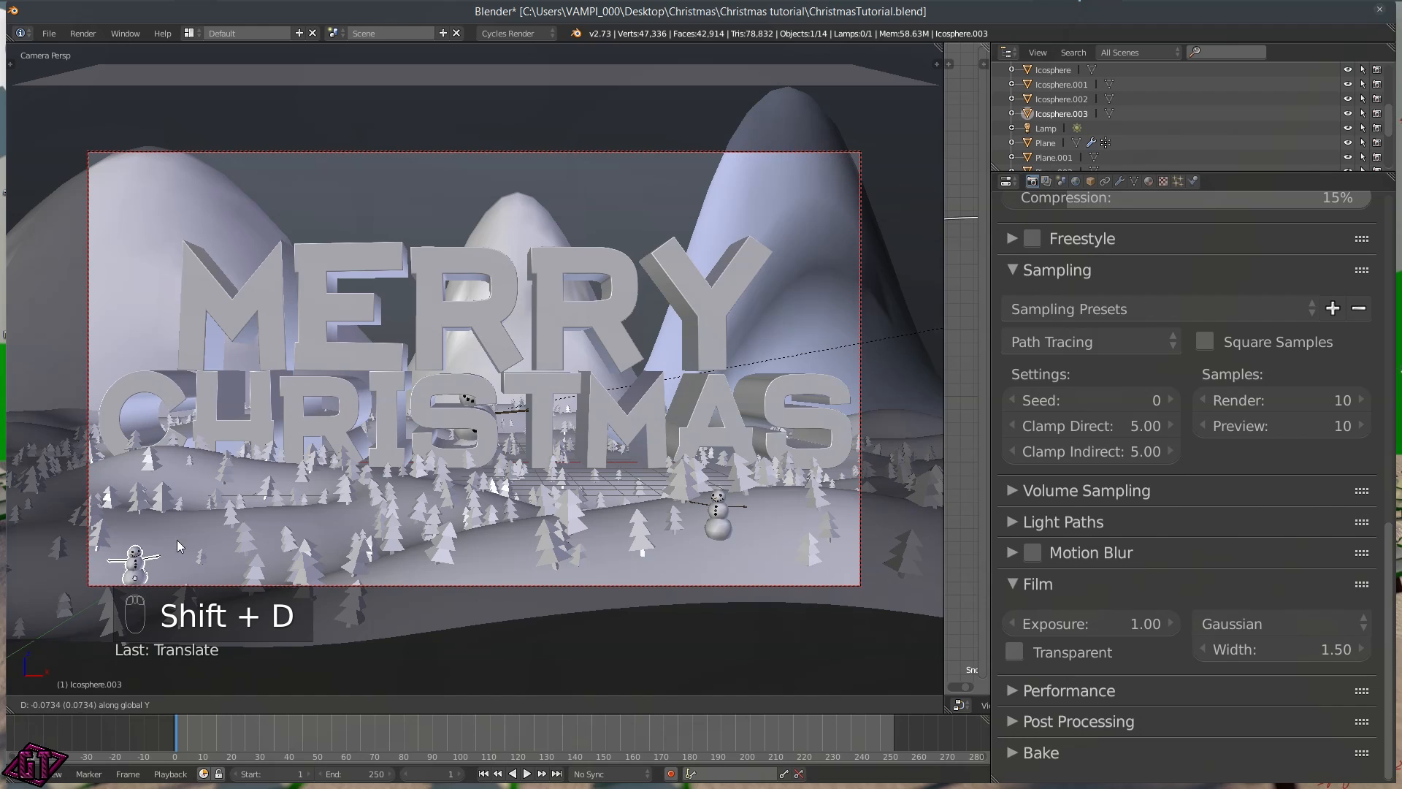
pyautogui.click(87, 623)
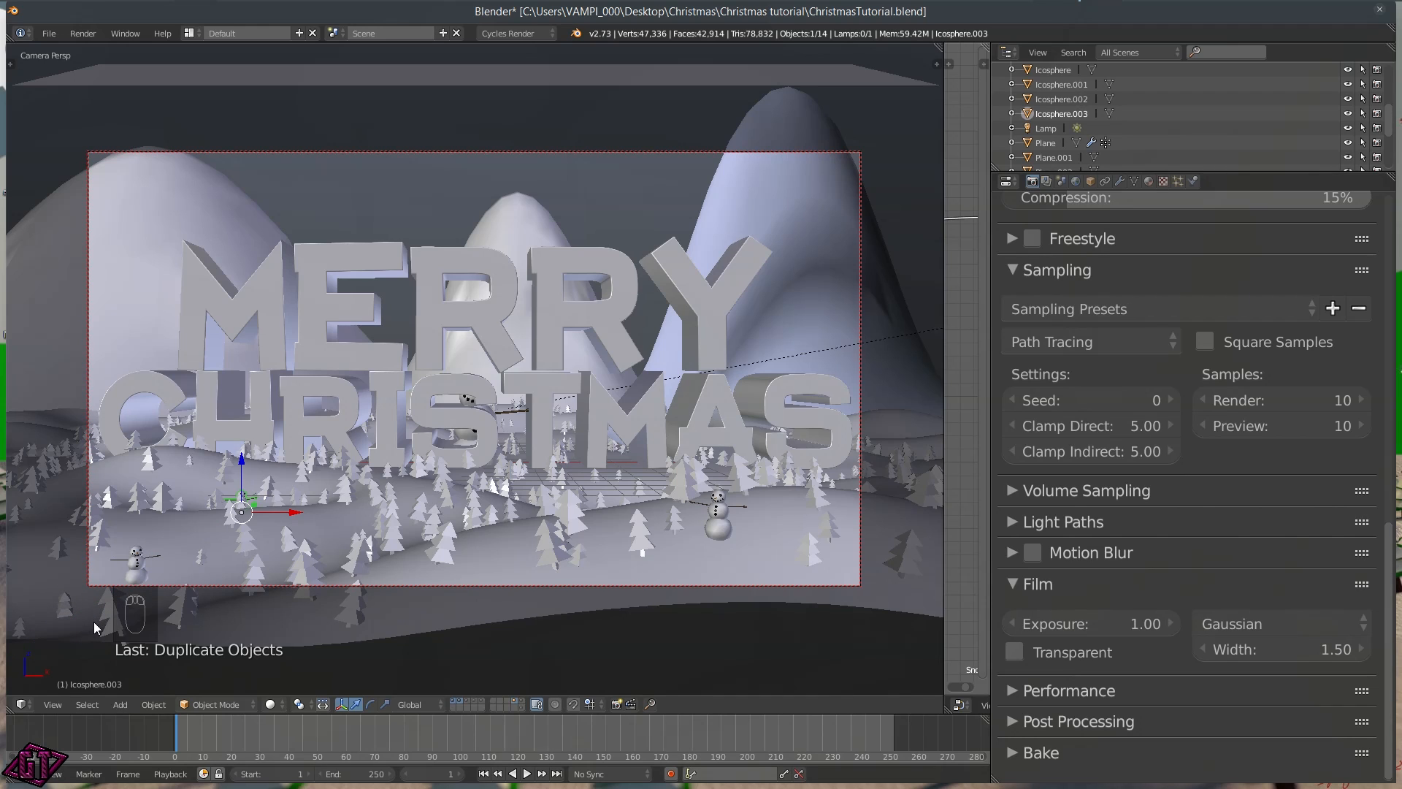
pyautogui.press('g')
pyautogui.press('z')
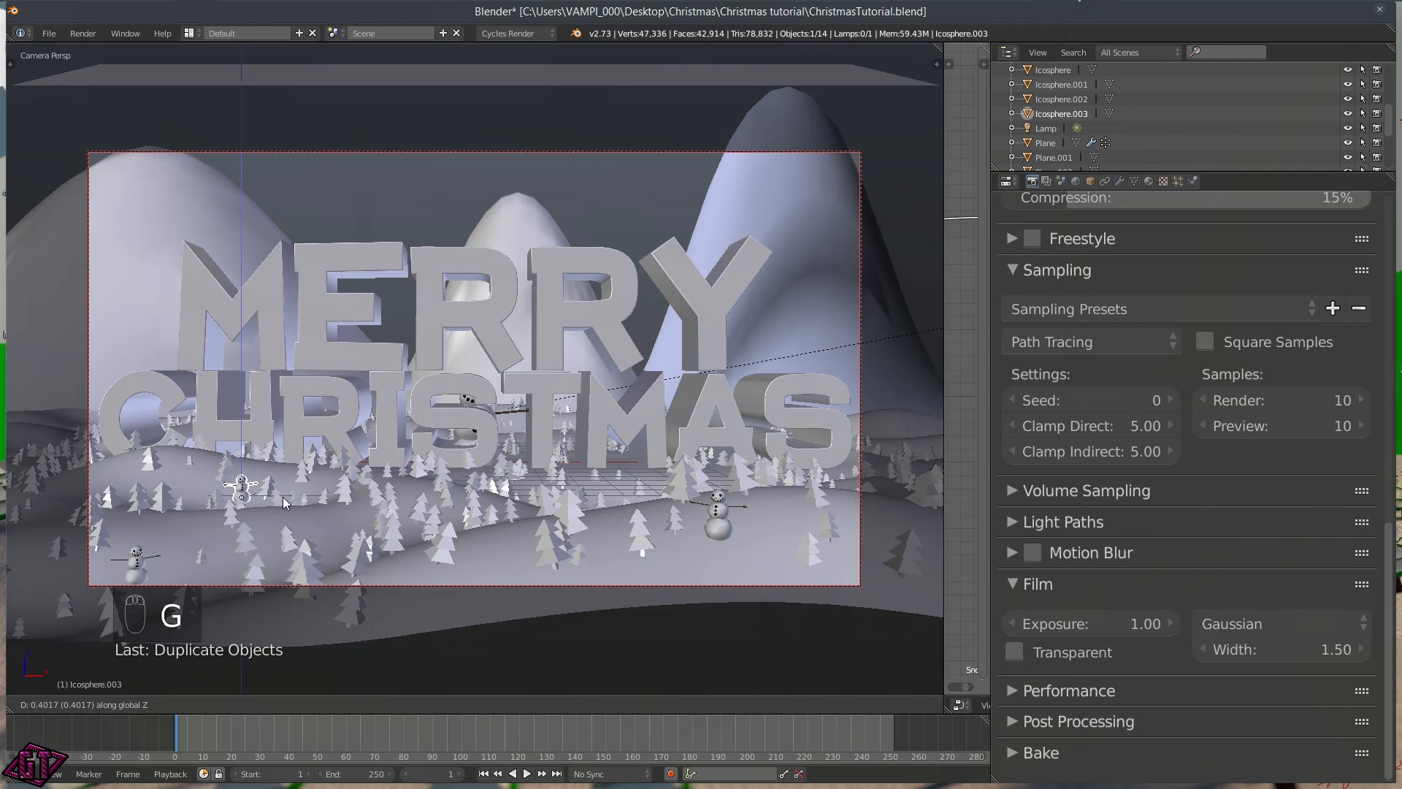
pyautogui.click(283, 501)
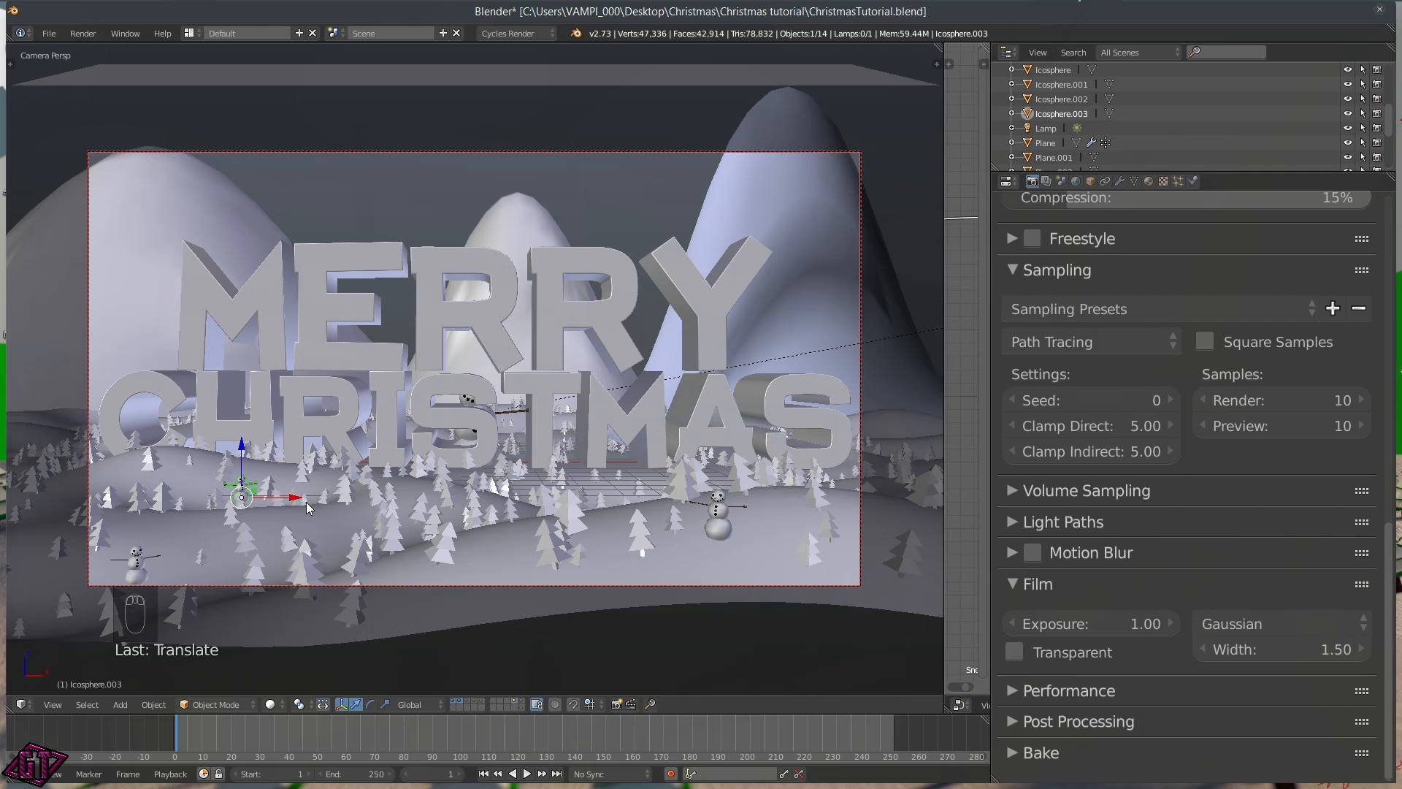
# Duplicate the hillside snowman, move the copy along X to beneath the M of CHRISTMAS, and rotate it around Z
pyautogui.hotkey('shift', 'd')
pyautogui.press('x')
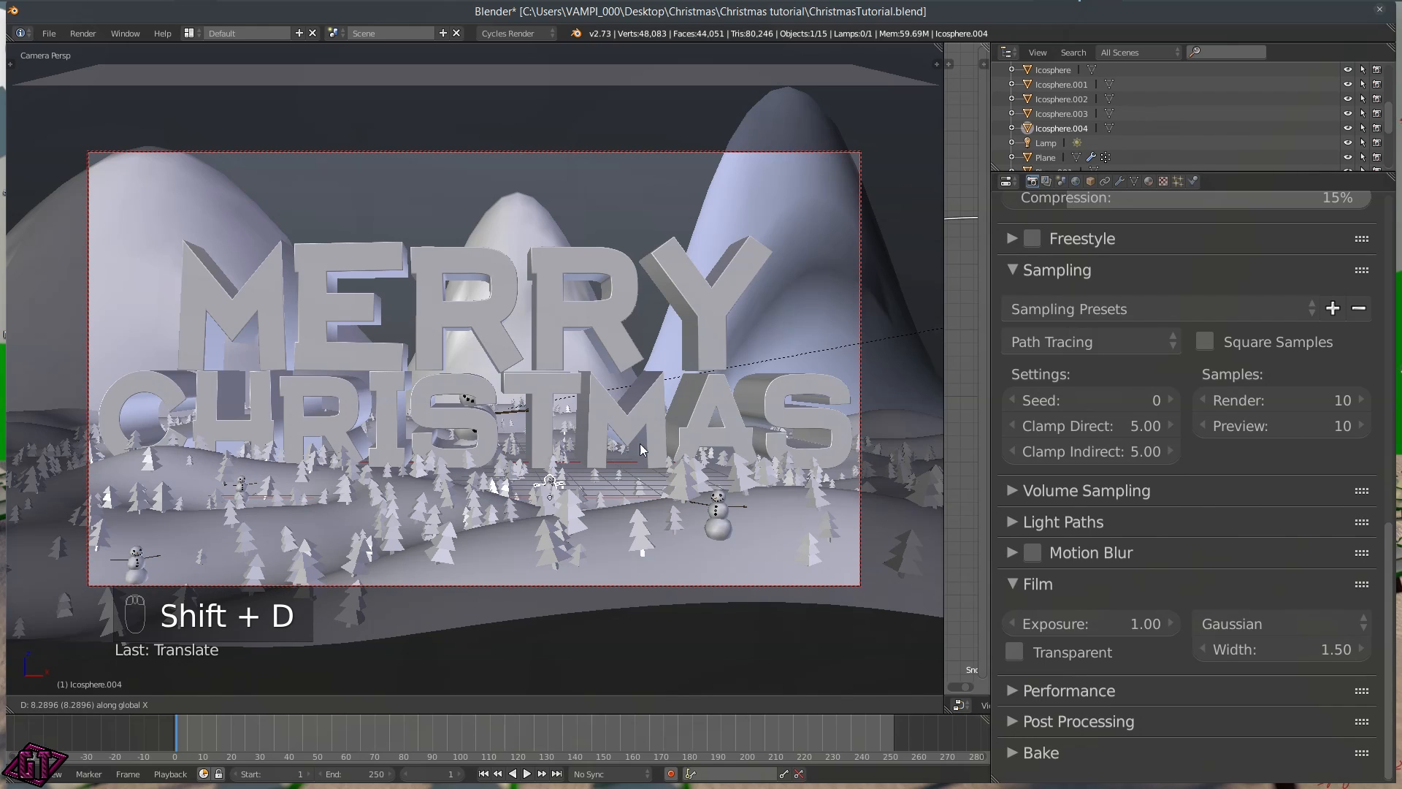
pyautogui.click(634, 481)
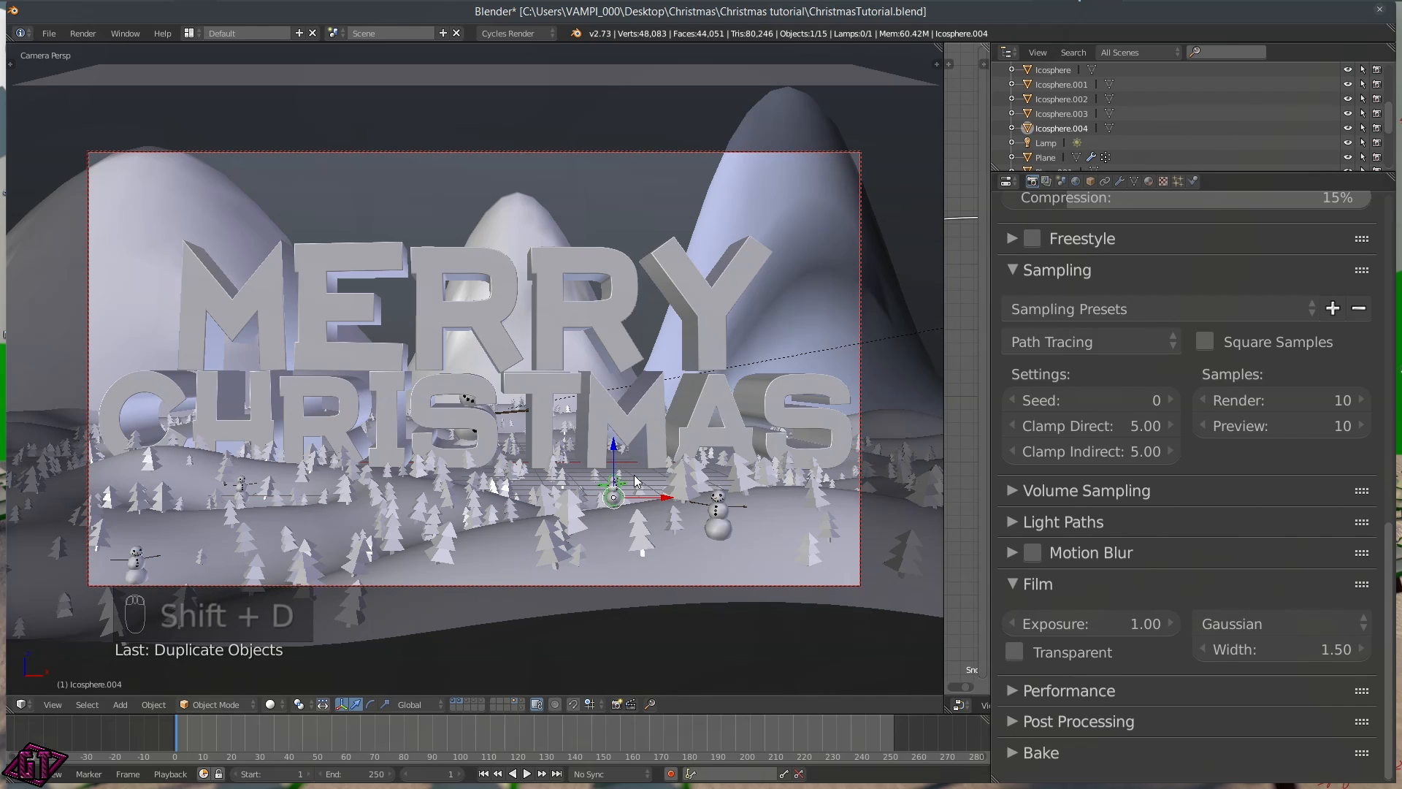
pyautogui.press('r')
pyautogui.press('z')
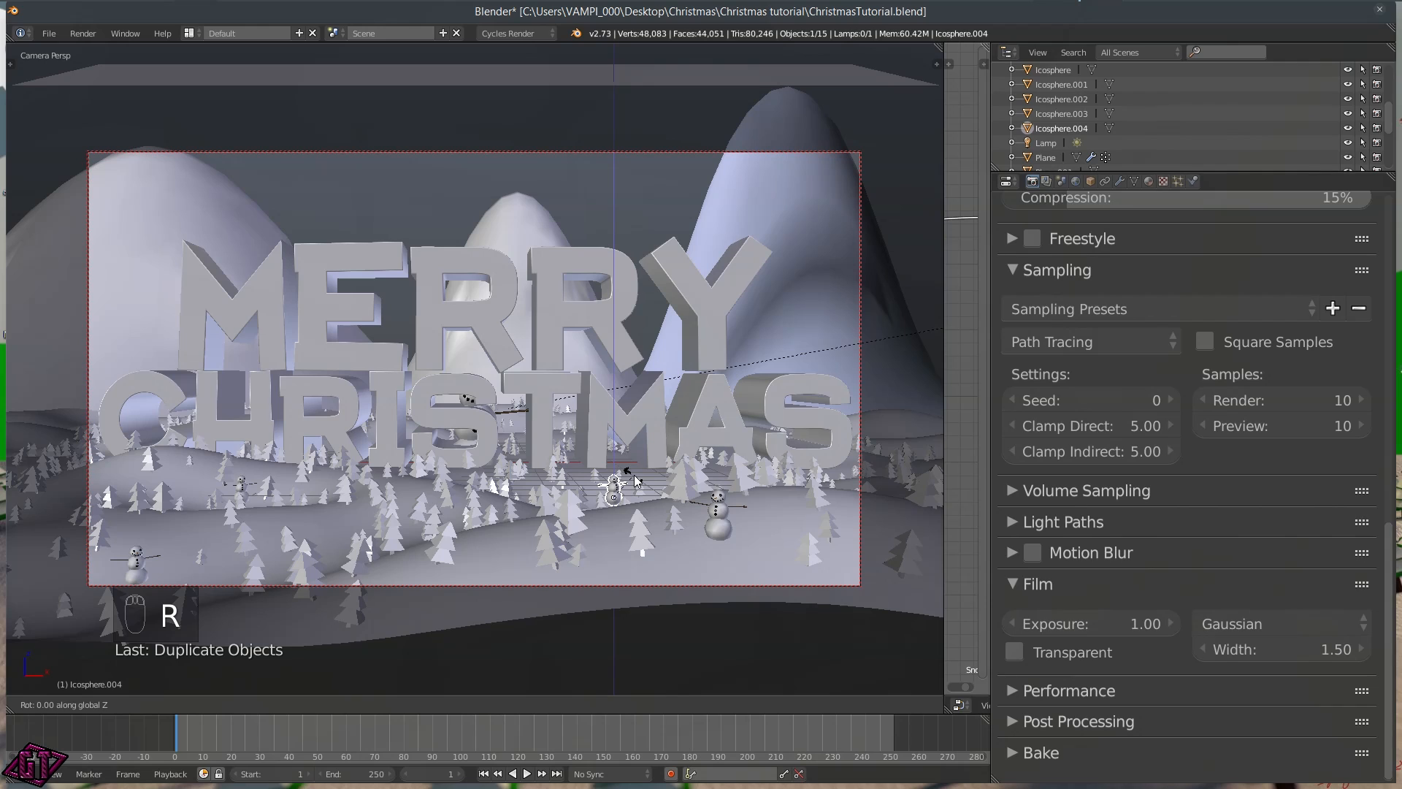
pyautogui.click(596, 421)
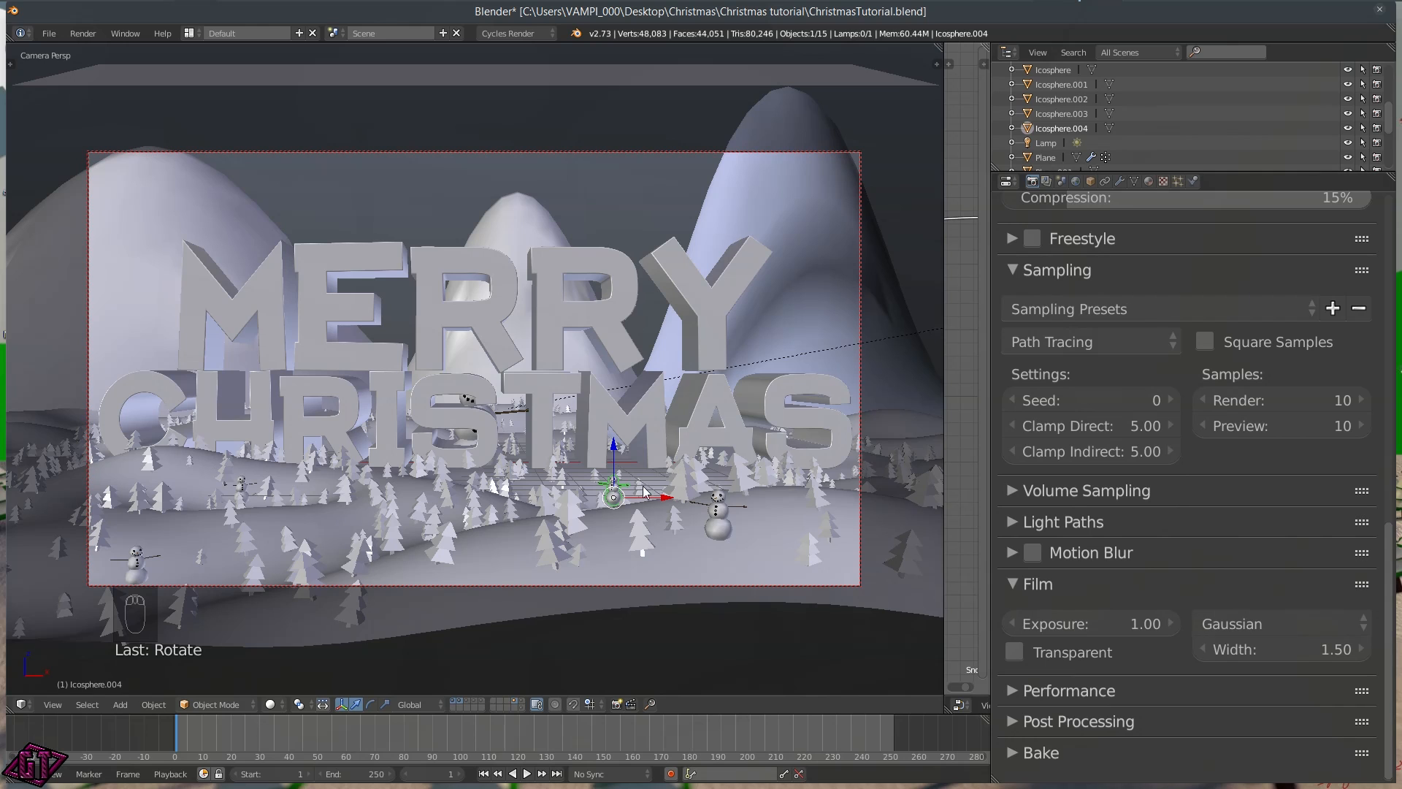
# Undo the accidental camera movement and turn off Lock Camera to View
pyautogui.moveTo(634, 430); pyautogui.dragTo(646, 482, button='middle')
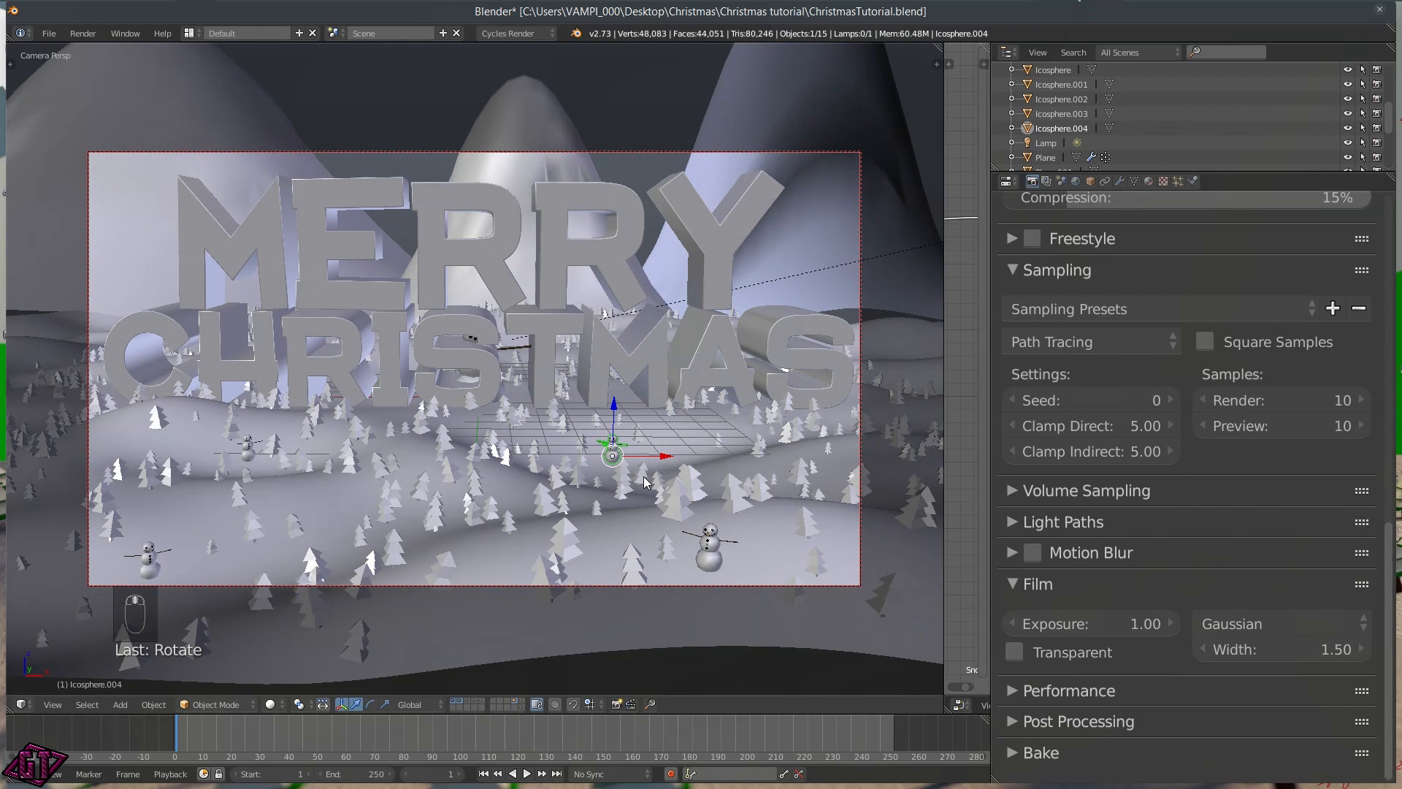
pyautogui.hotkey('ctrl', 'z')
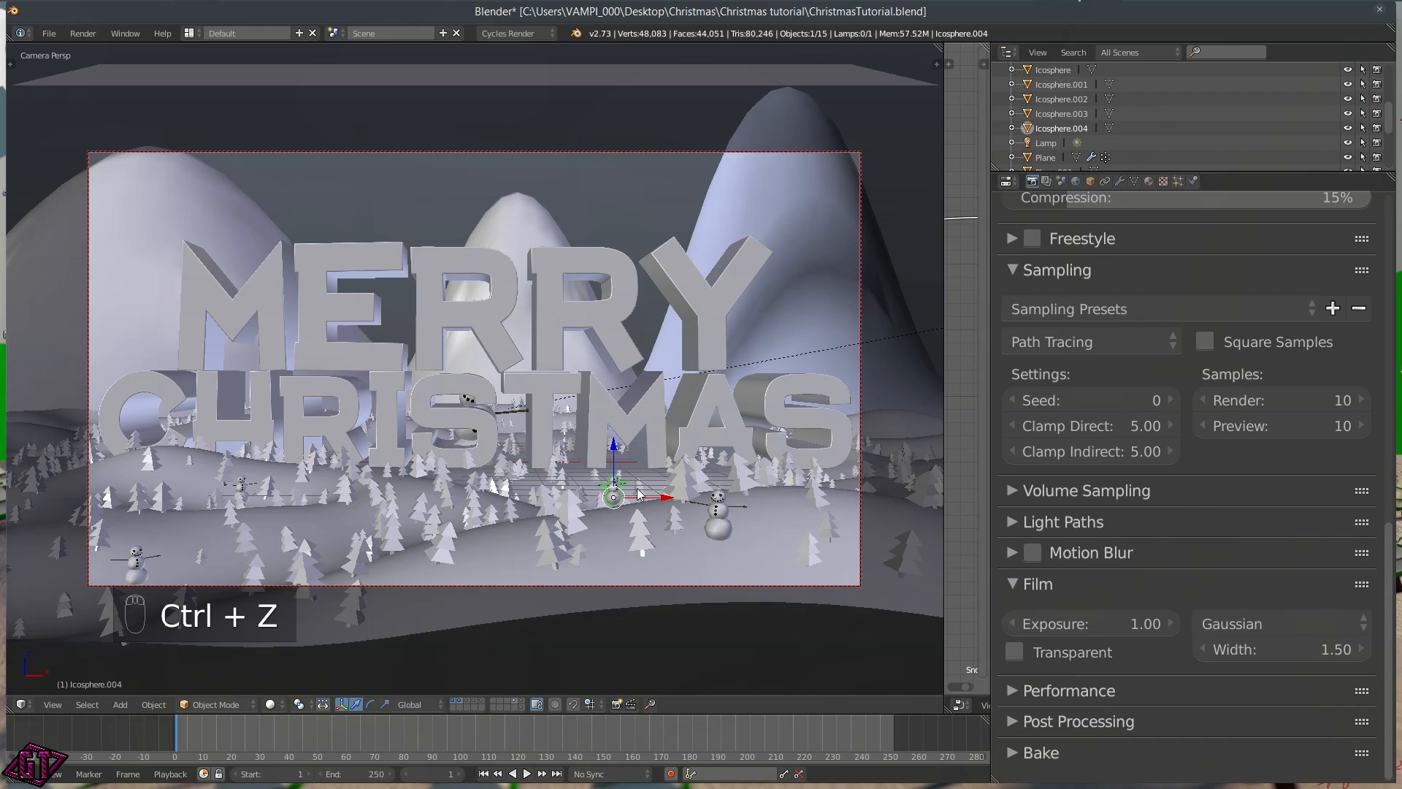
pyautogui.press('n')
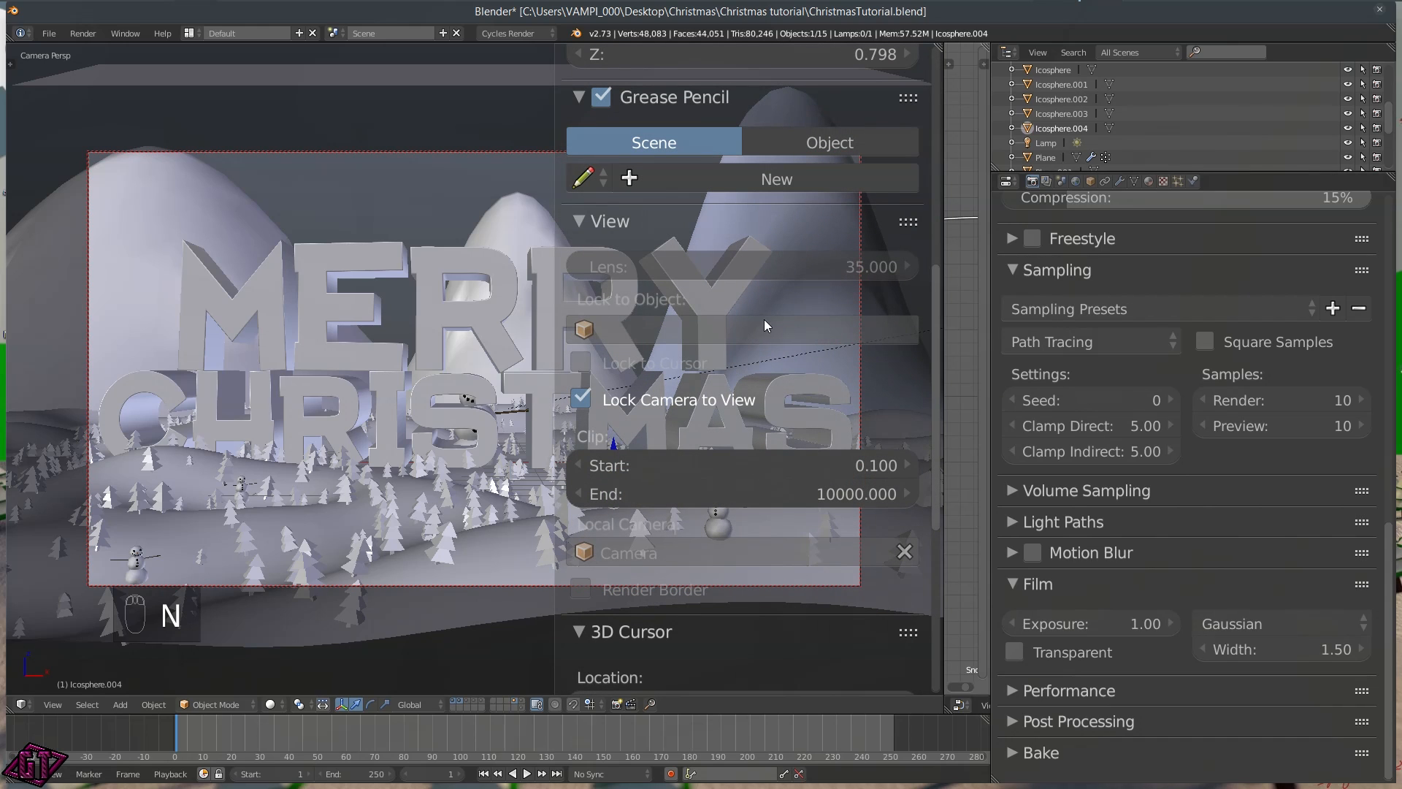
pyautogui.click(676, 406)
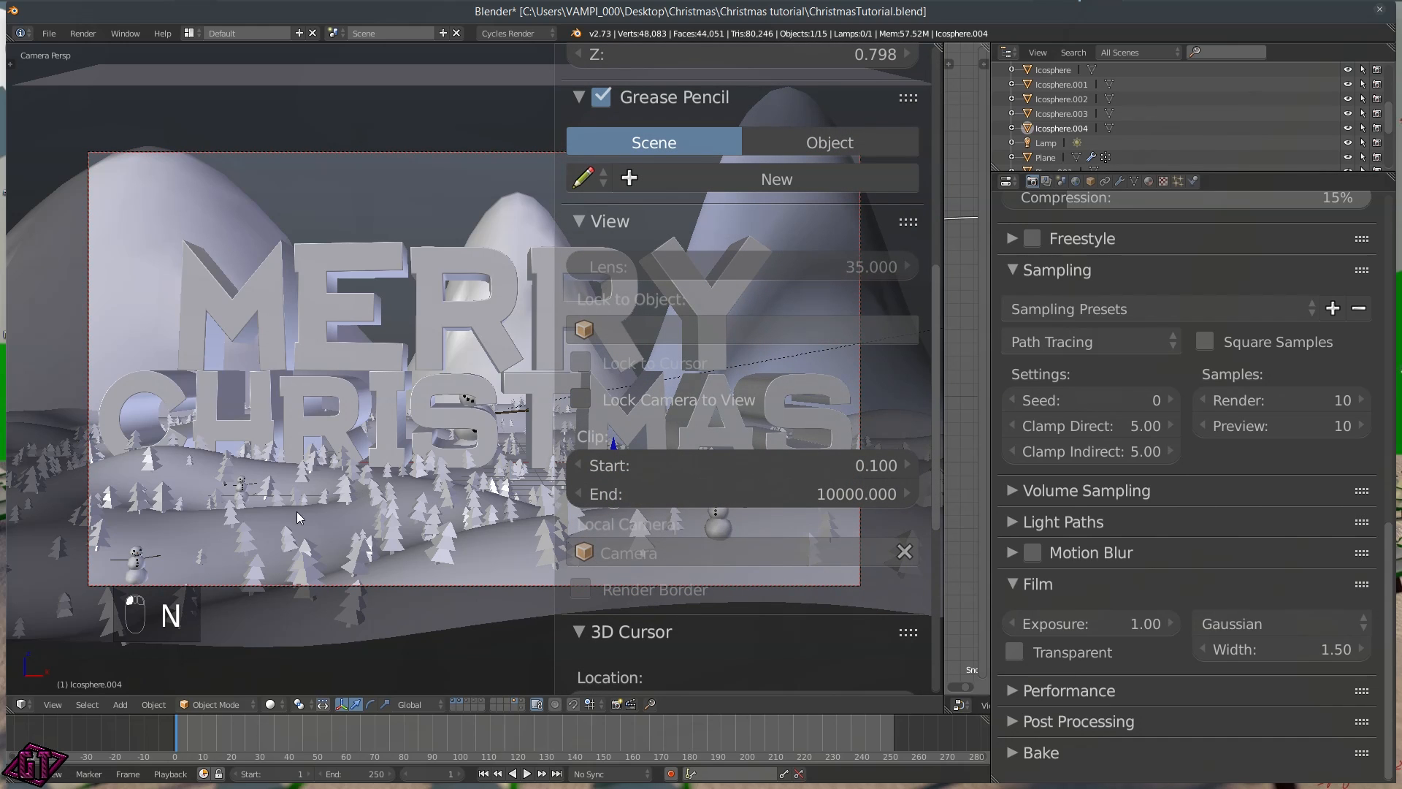
pyautogui.middleClick(350, 473)
pyautogui.press('n')
# Lower the newly duplicated snowman along Z onto the snow
pyautogui.moveTo(440, 482); pyautogui.dragTo(299, 257, button='middle')
pyautogui.scroll(5, 708, 438)
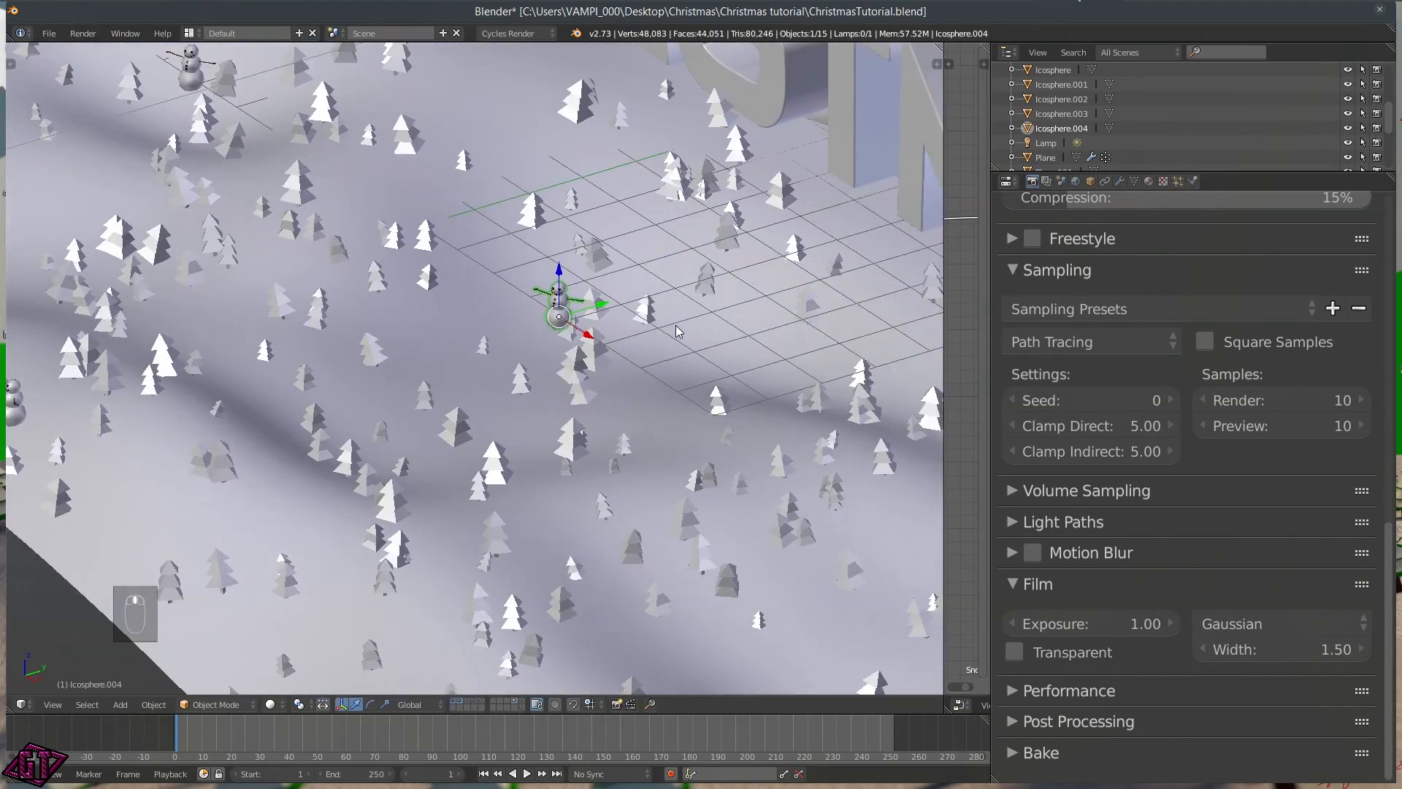
pyautogui.scroll(5, 674, 328)
pyautogui.keyDown('shift'); pyautogui.moveTo(672, 347); pyautogui.dragTo(493, 339, button='middle'); pyautogui.keyUp('shift')
pyautogui.press('g')
pyautogui.press('z')
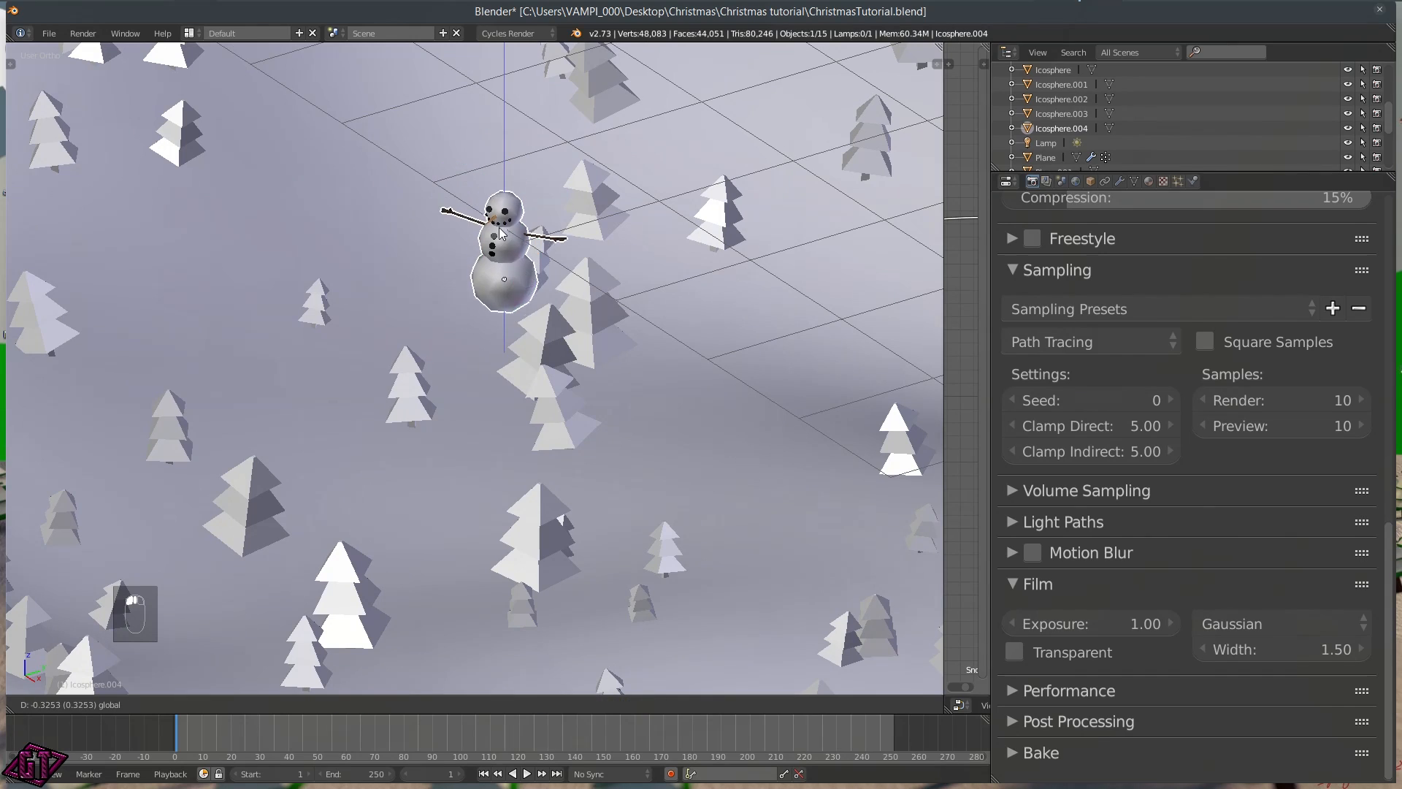
pyautogui.click(586, 303)
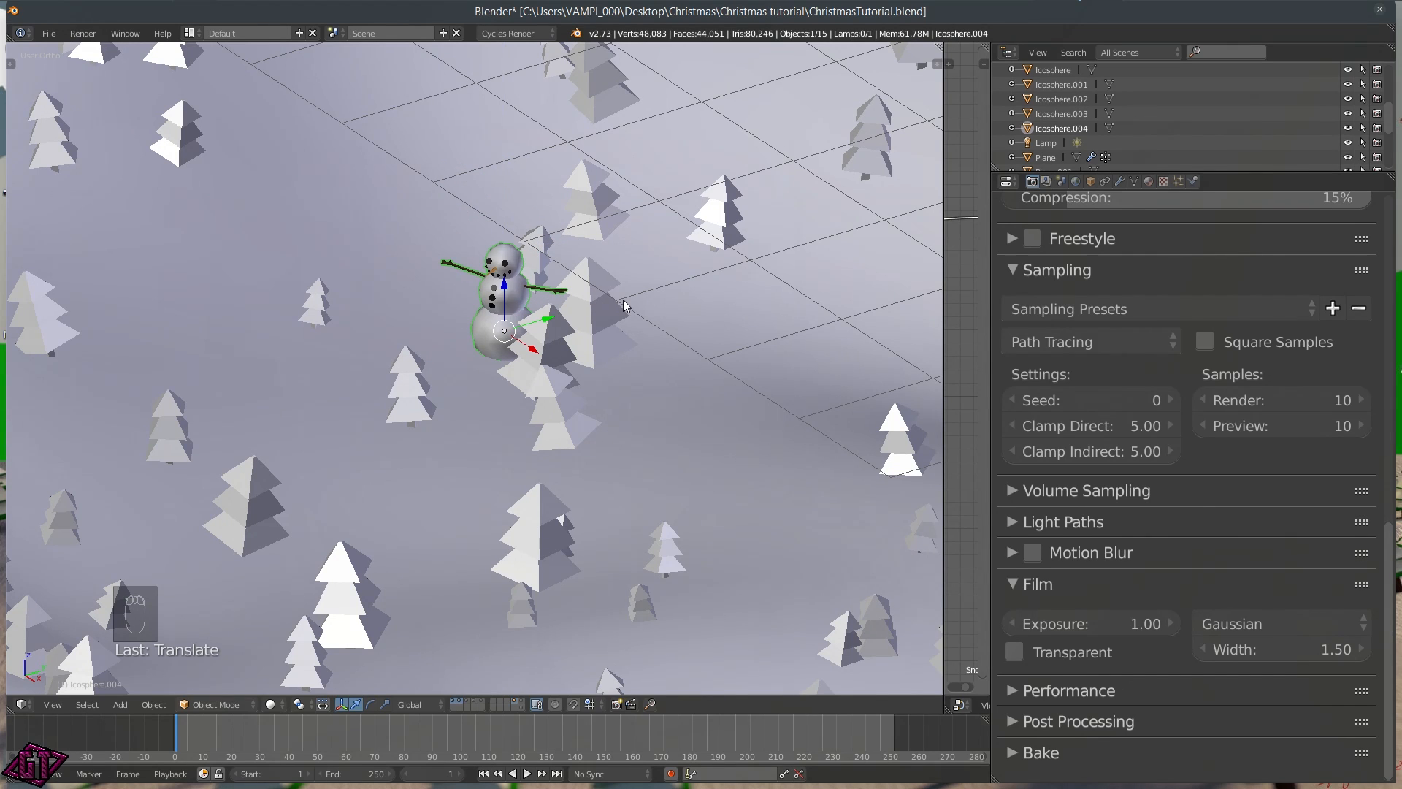
# Rotate the lowered snowman around the Z axis and return to the camera view
pyautogui.press('r')
pyautogui.press('z')
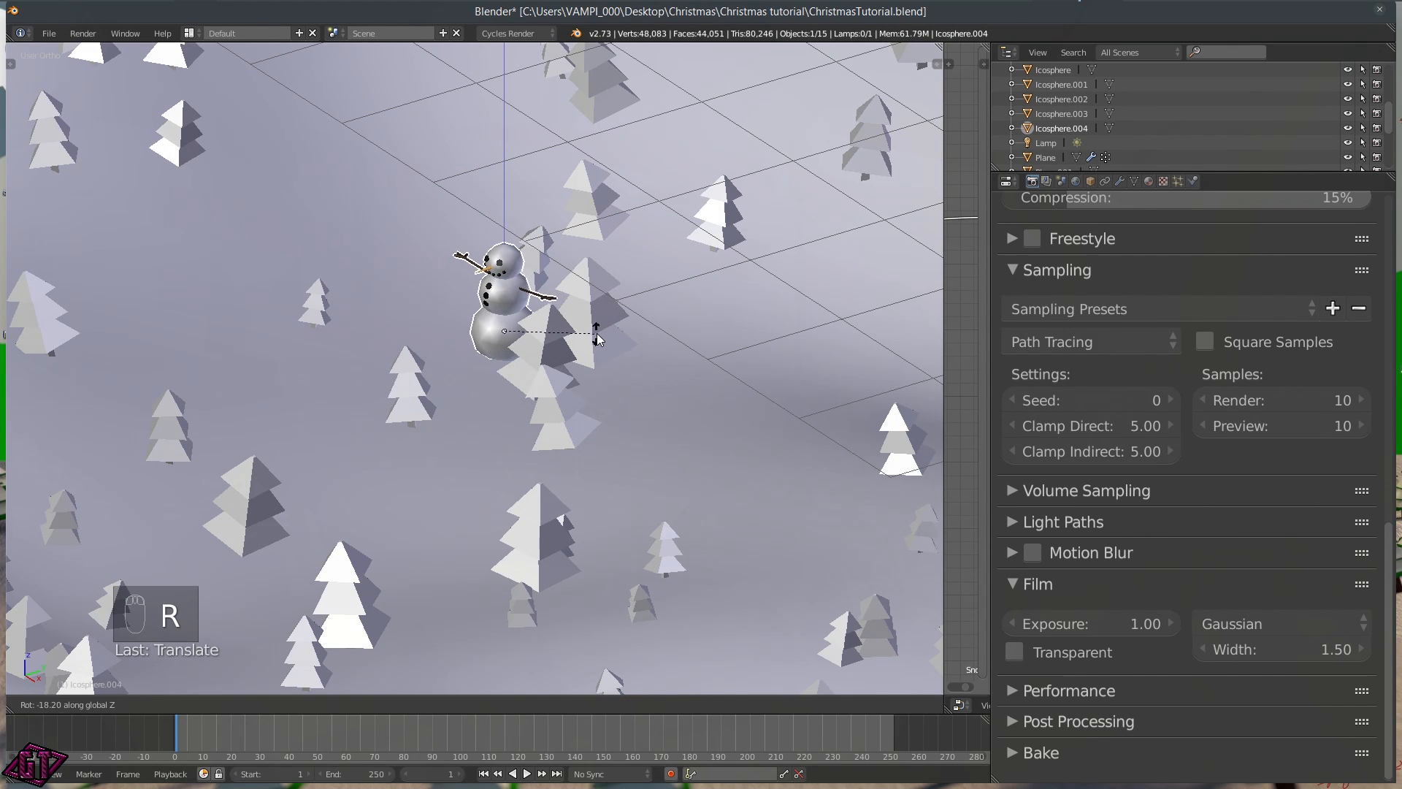
pyautogui.click(609, 333)
pyautogui.press('q')
pyautogui.click(497, 387)
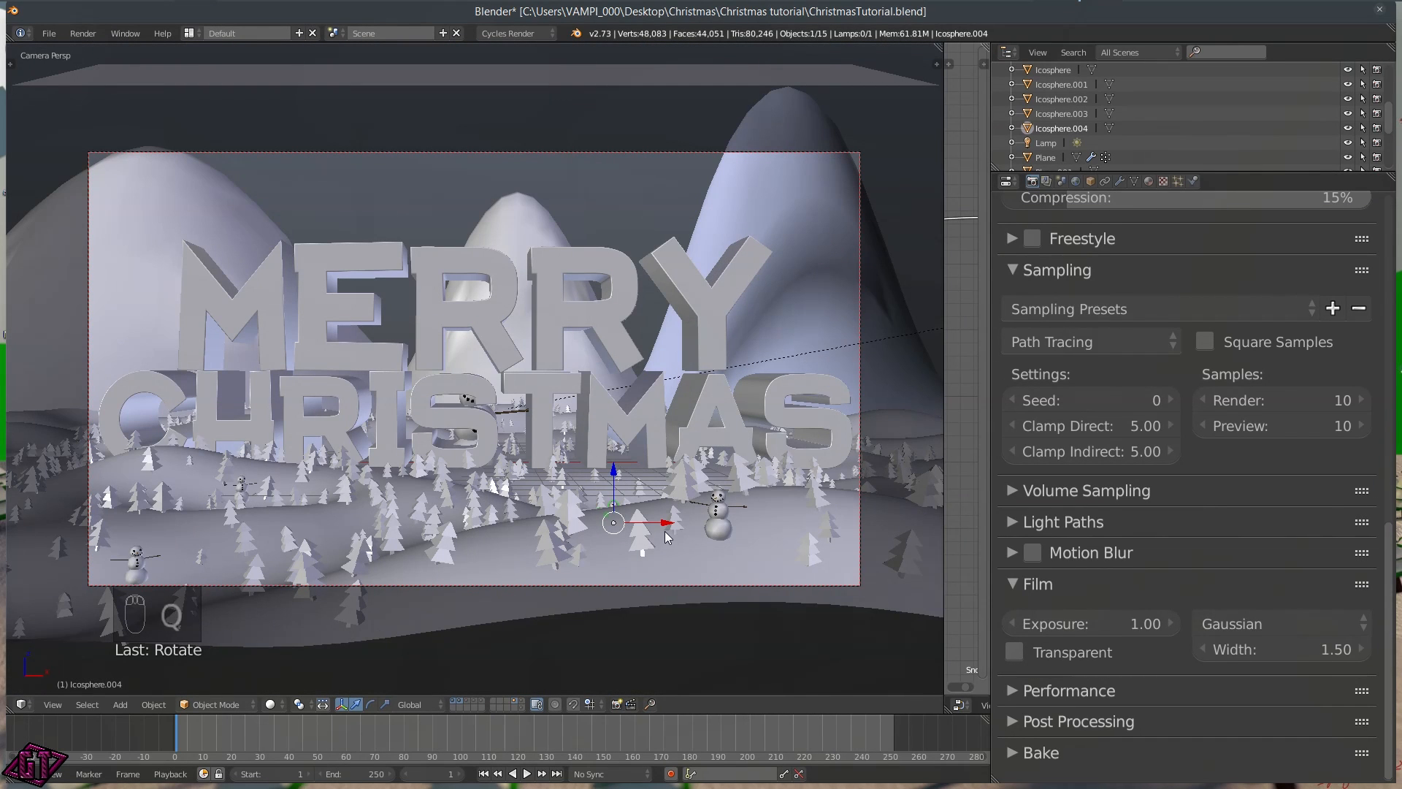
# Move the central snowman farther back and adjust its height so it stands beneath the T and M of CHRISTMAS
pyautogui.press('g')
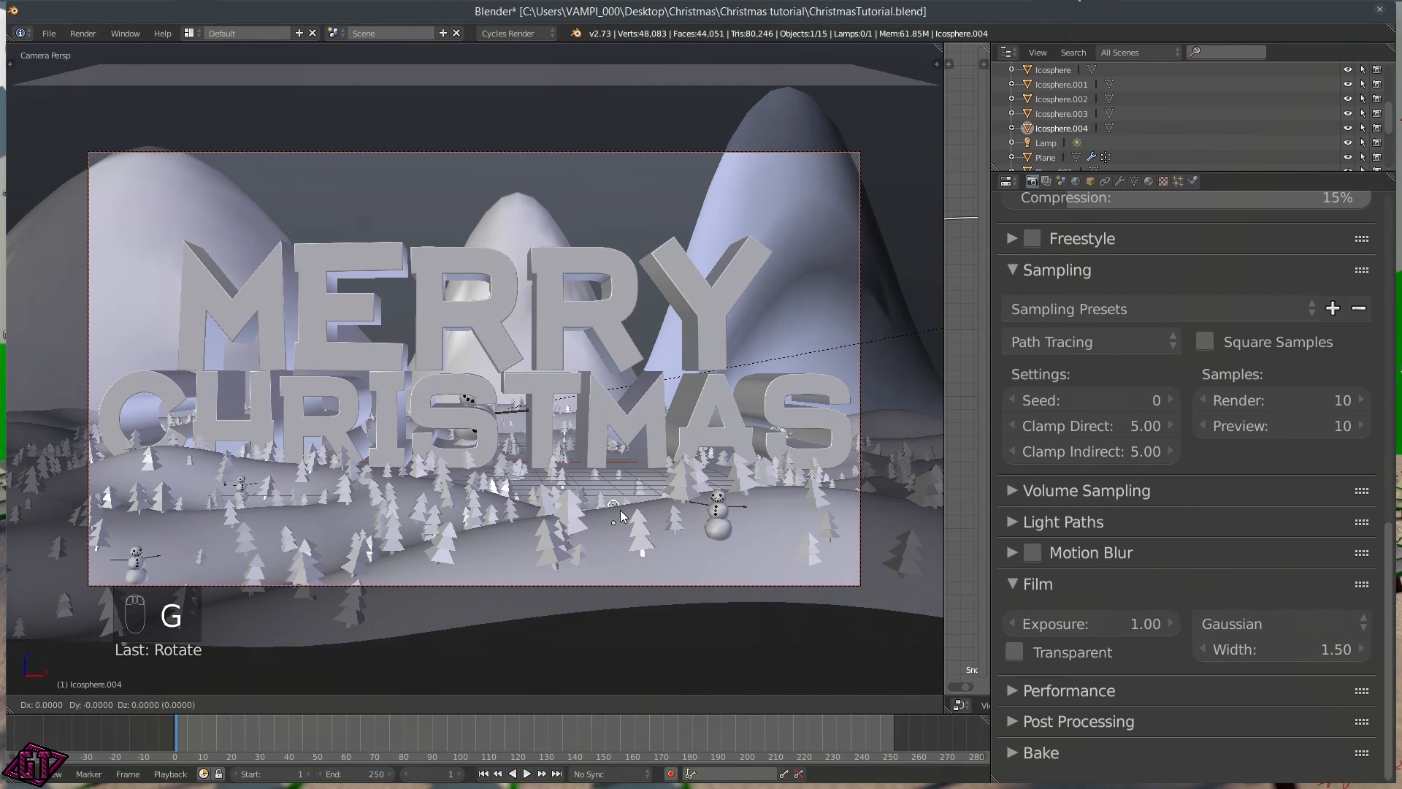
pyautogui.click(629, 555)
pyautogui.moveTo(582, 459); pyautogui.dragTo(586, 438)
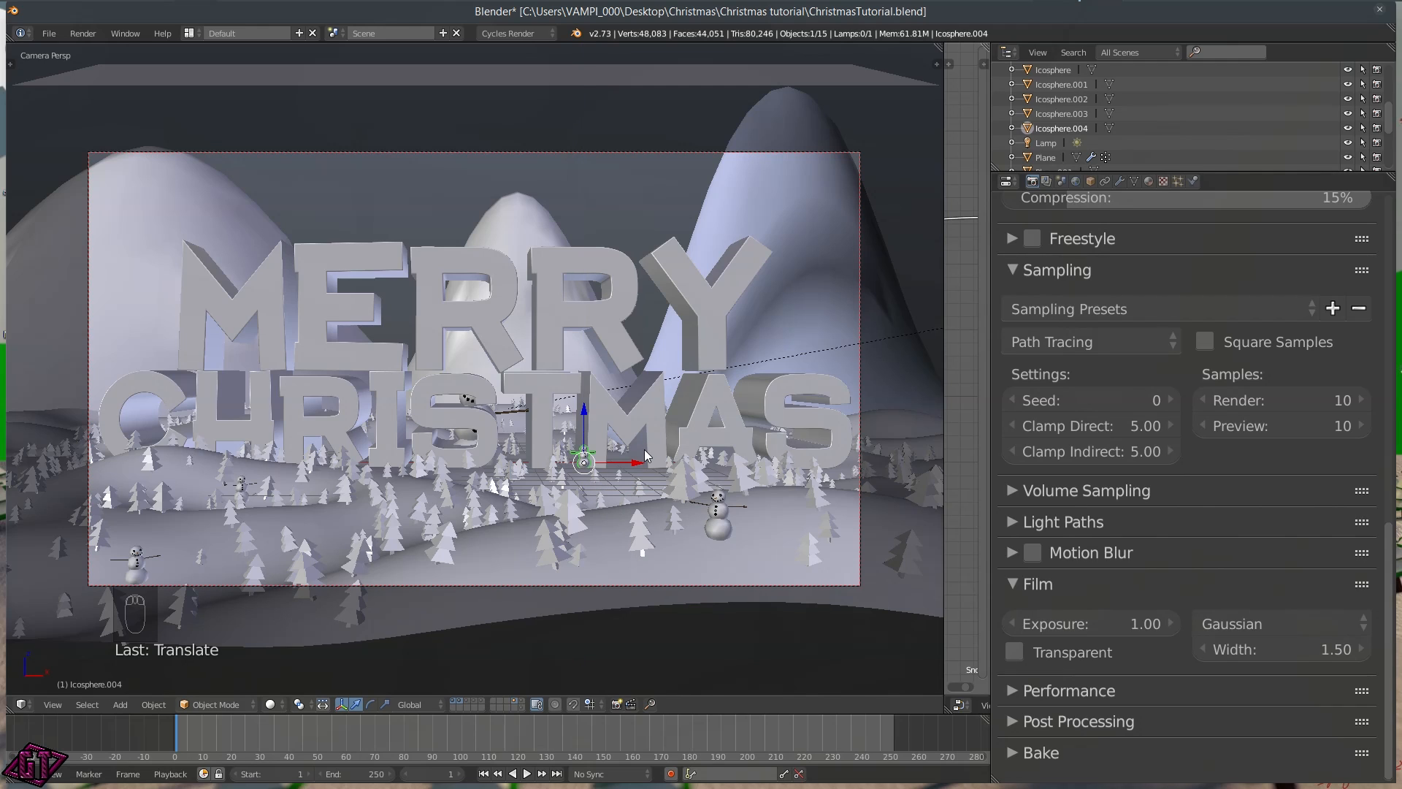
# Rotate the central snowman around the Z axis and fine-tune its height on the snow
pyautogui.press('r')
pyautogui.press('z')
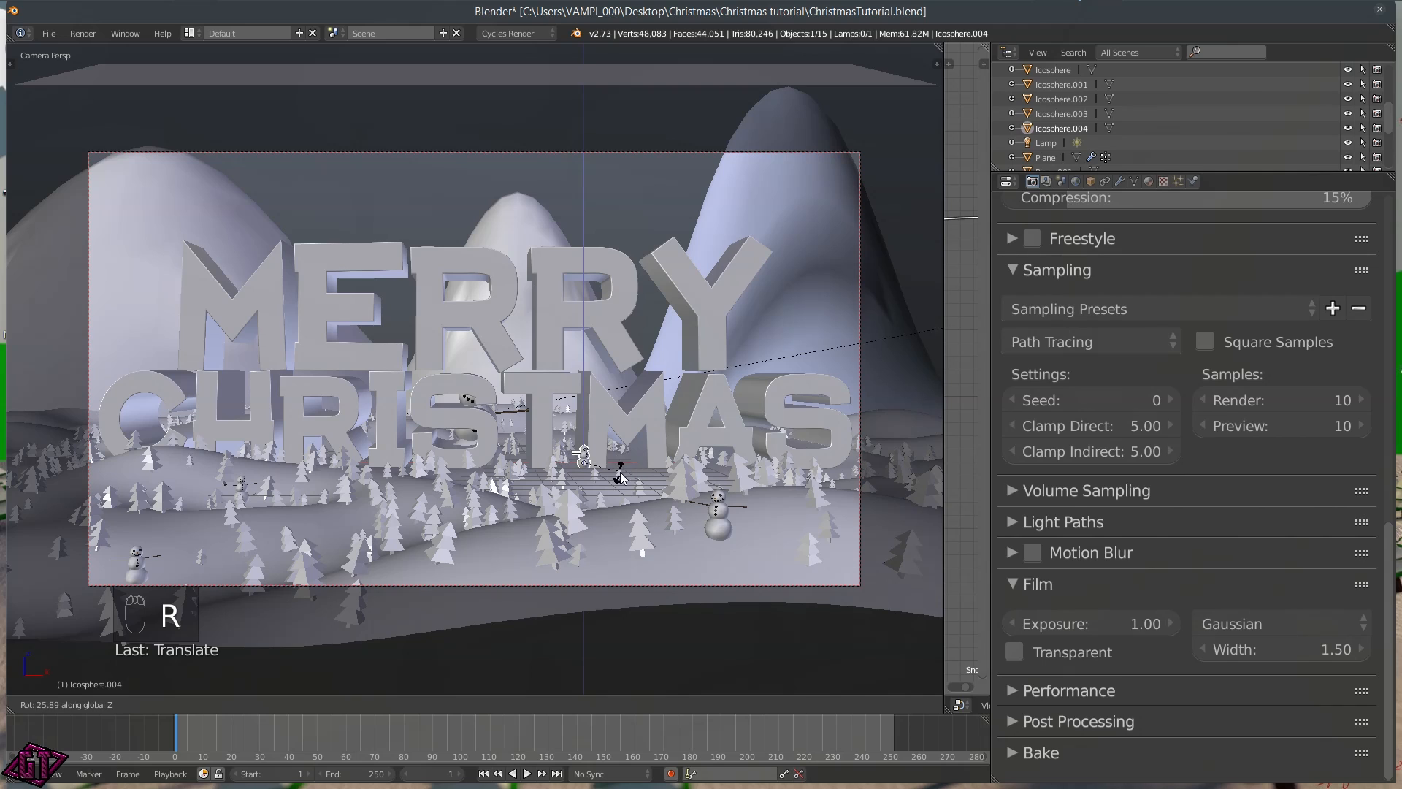
pyautogui.click(630, 426)
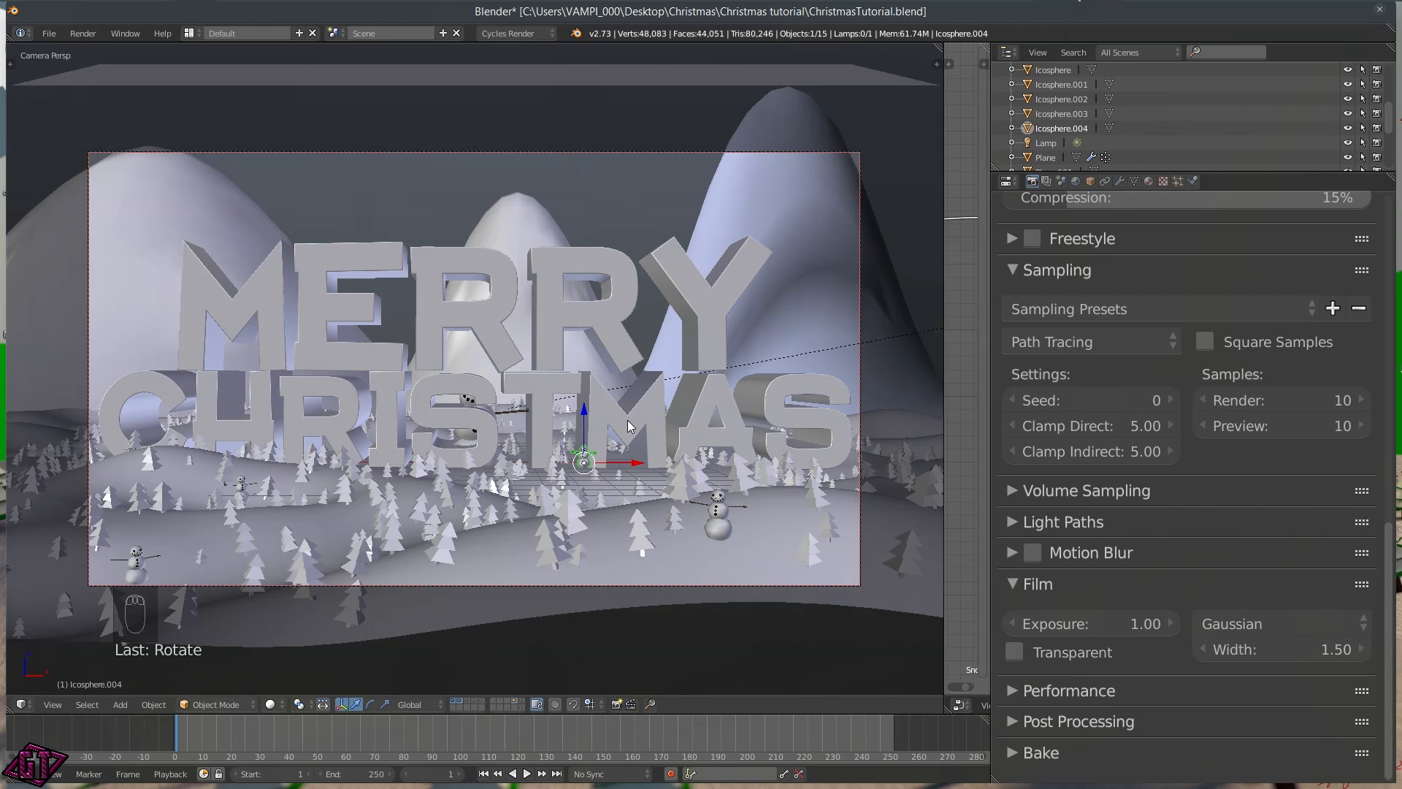
pyautogui.moveTo(588, 422); pyautogui.dragTo(585, 414)
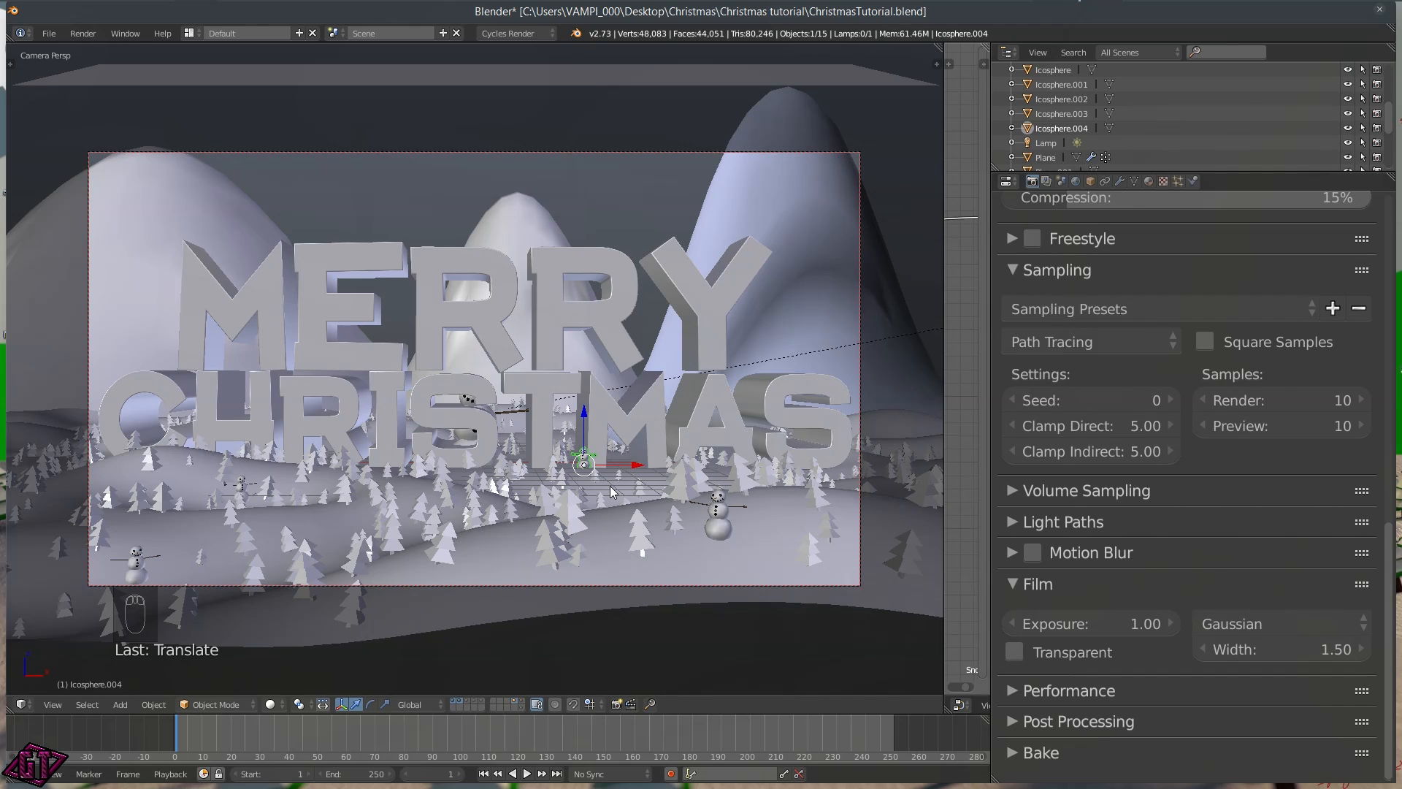
# Duplicate the central snowman and position the copy on top of the left hill, beneath the C and H of CHRISTMAS
pyautogui.hotkey('shift', 'd')
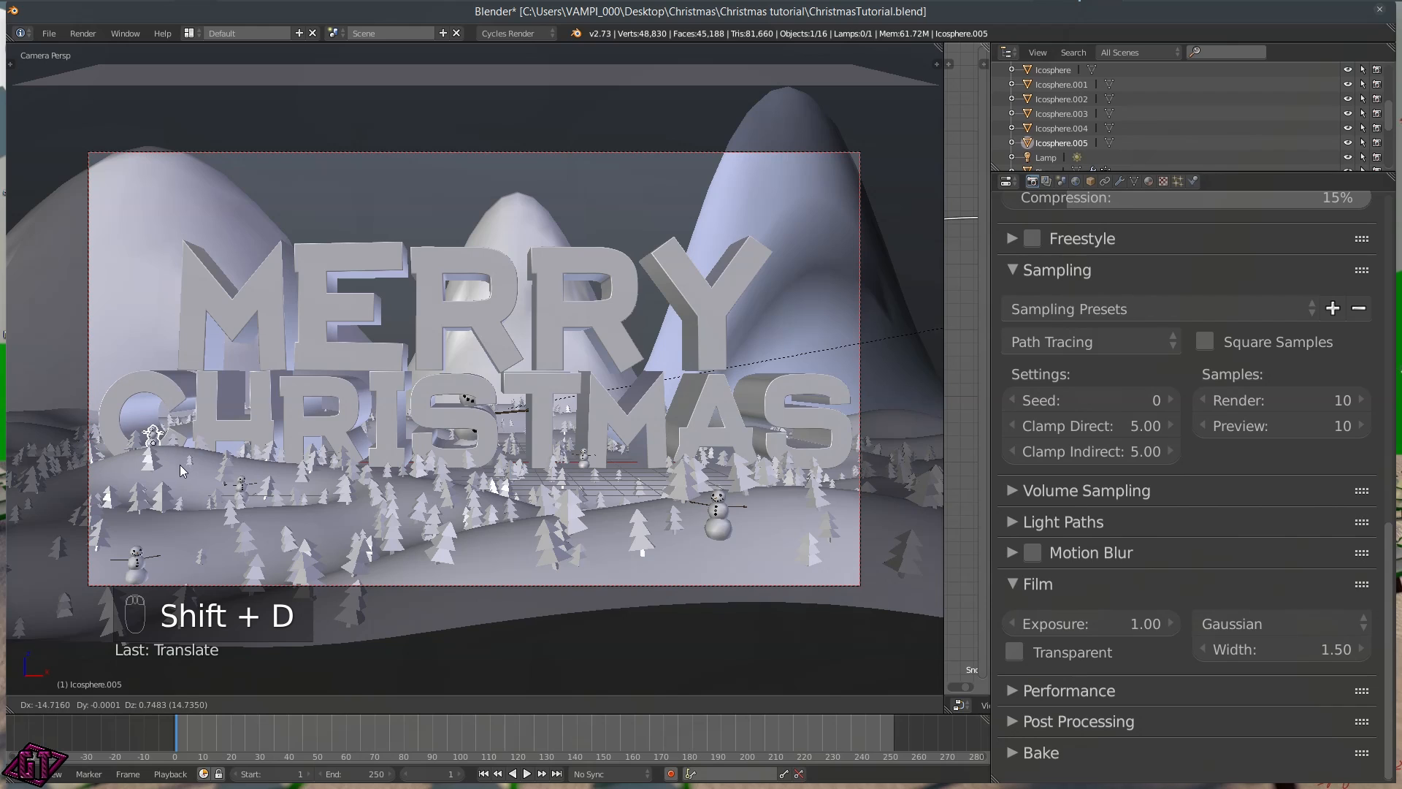
pyautogui.click(183, 473)
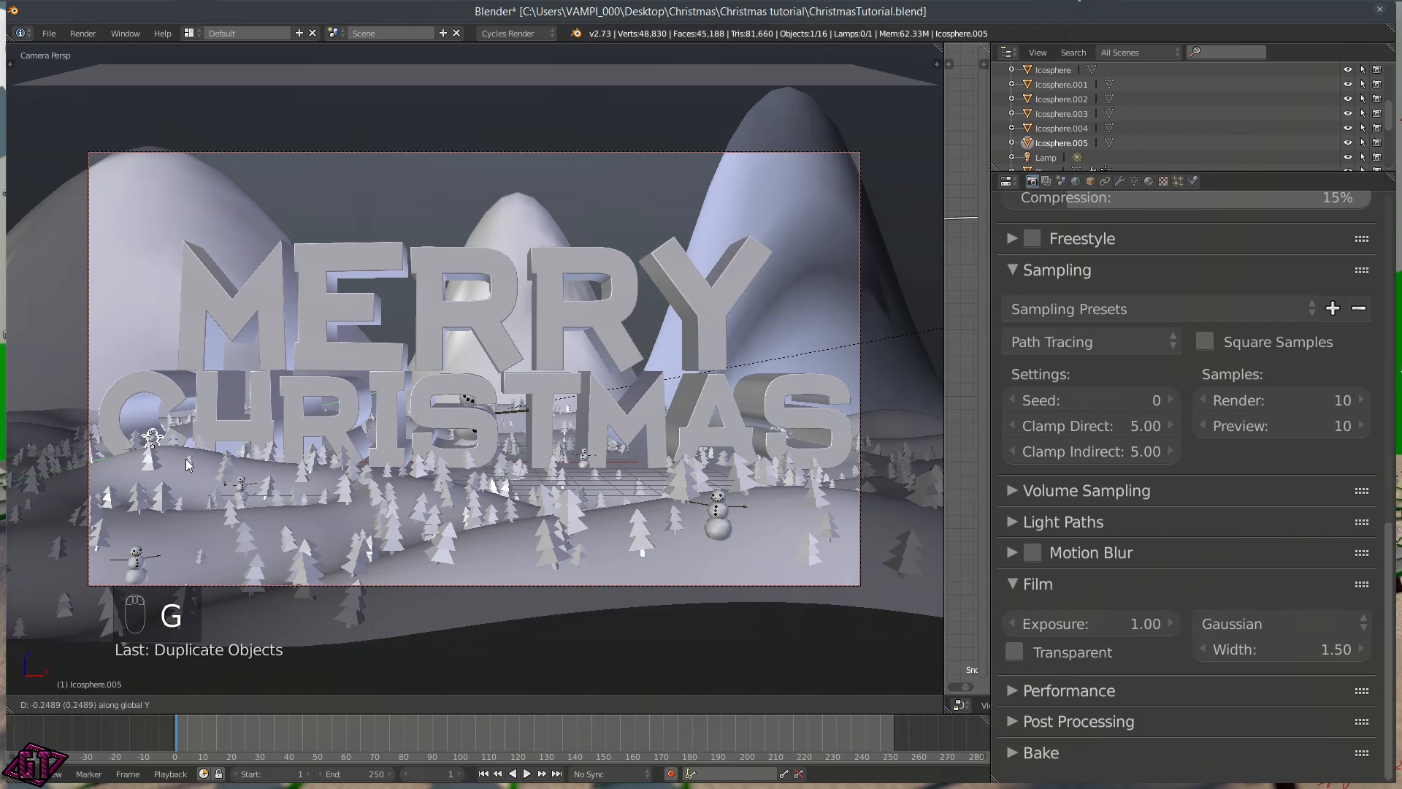
pyautogui.click(193, 441)
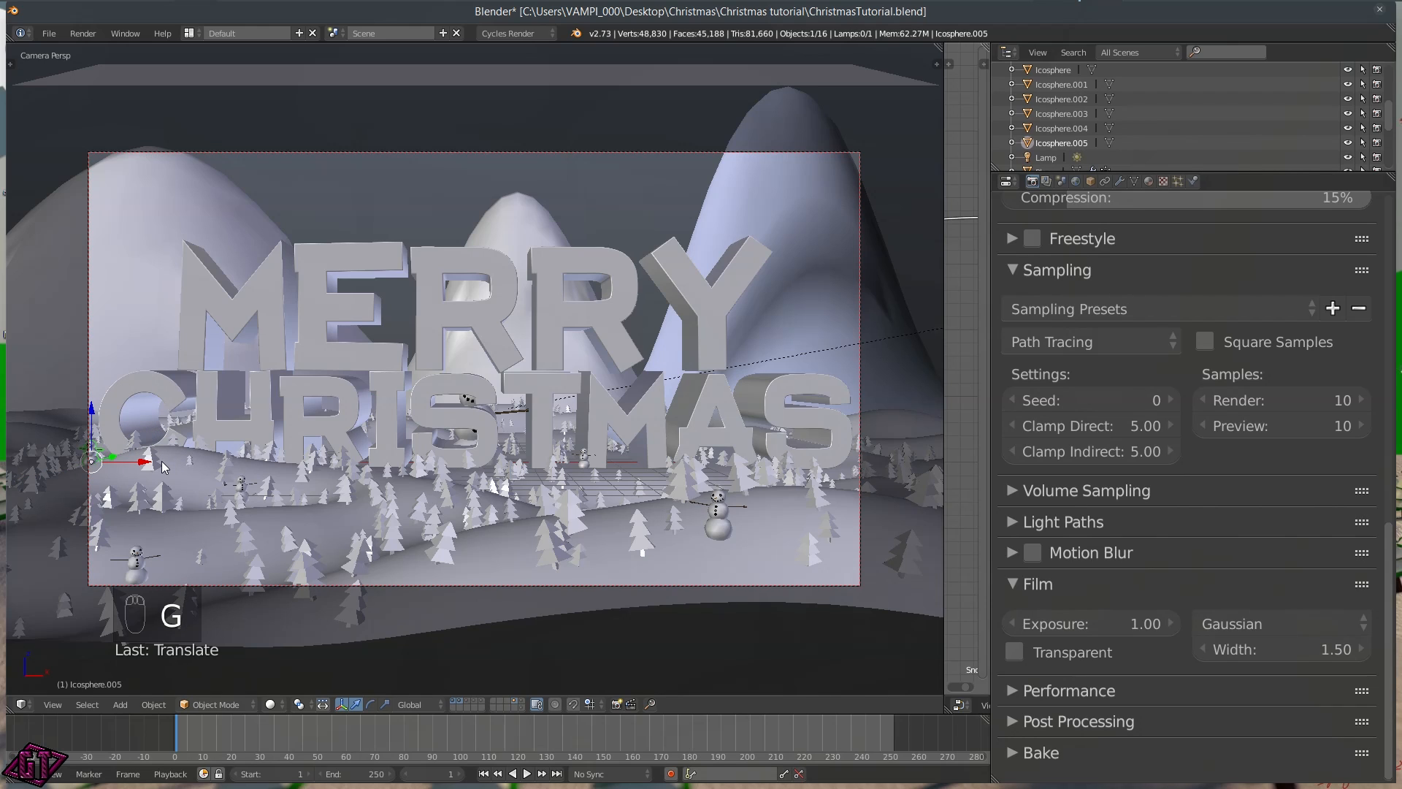
pyautogui.press('g')
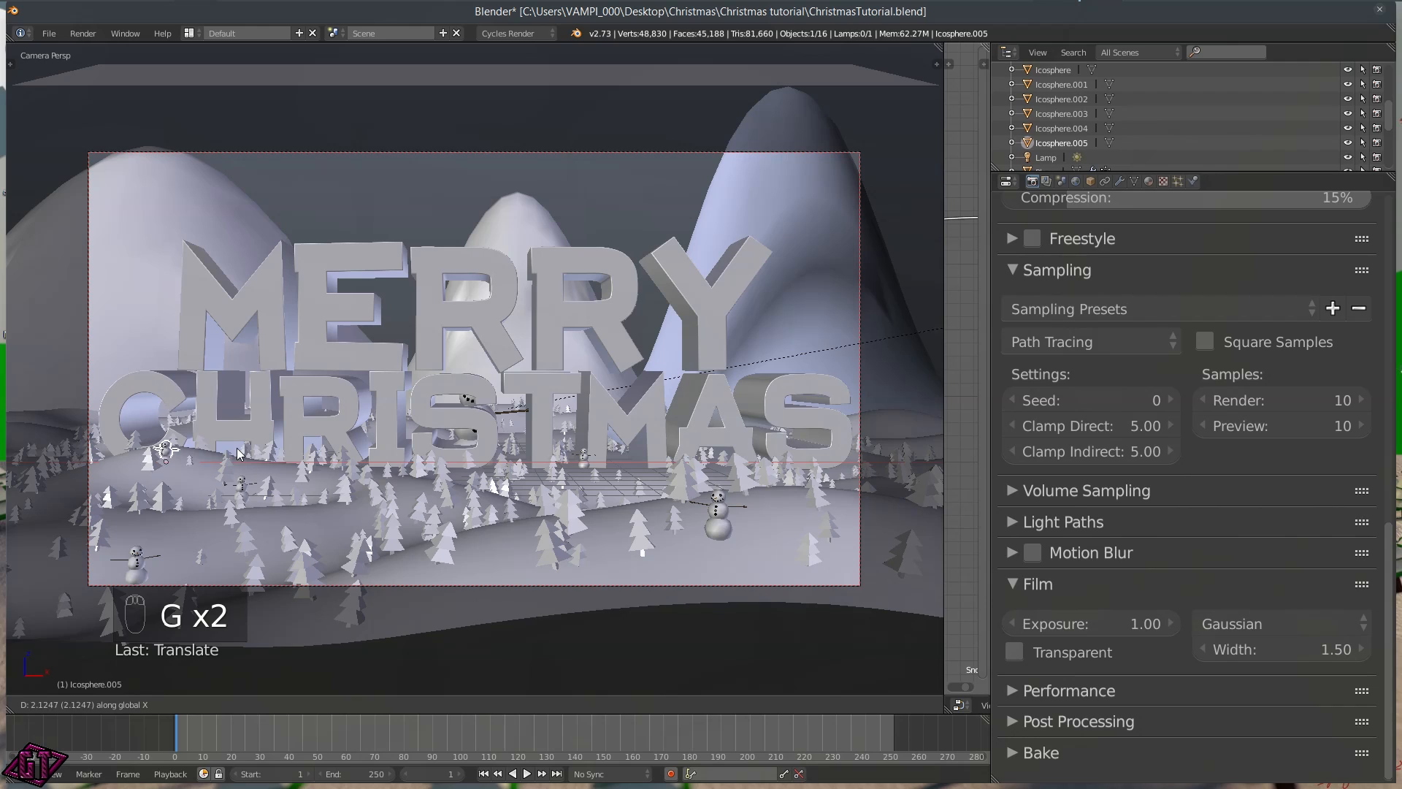
pyautogui.click(240, 454)
pyautogui.moveTo(170, 428); pyautogui.dragTo(168, 419)
# Rotate the left hilltop snowman around the Z axis
pyautogui.press('r')
pyautogui.press('z')
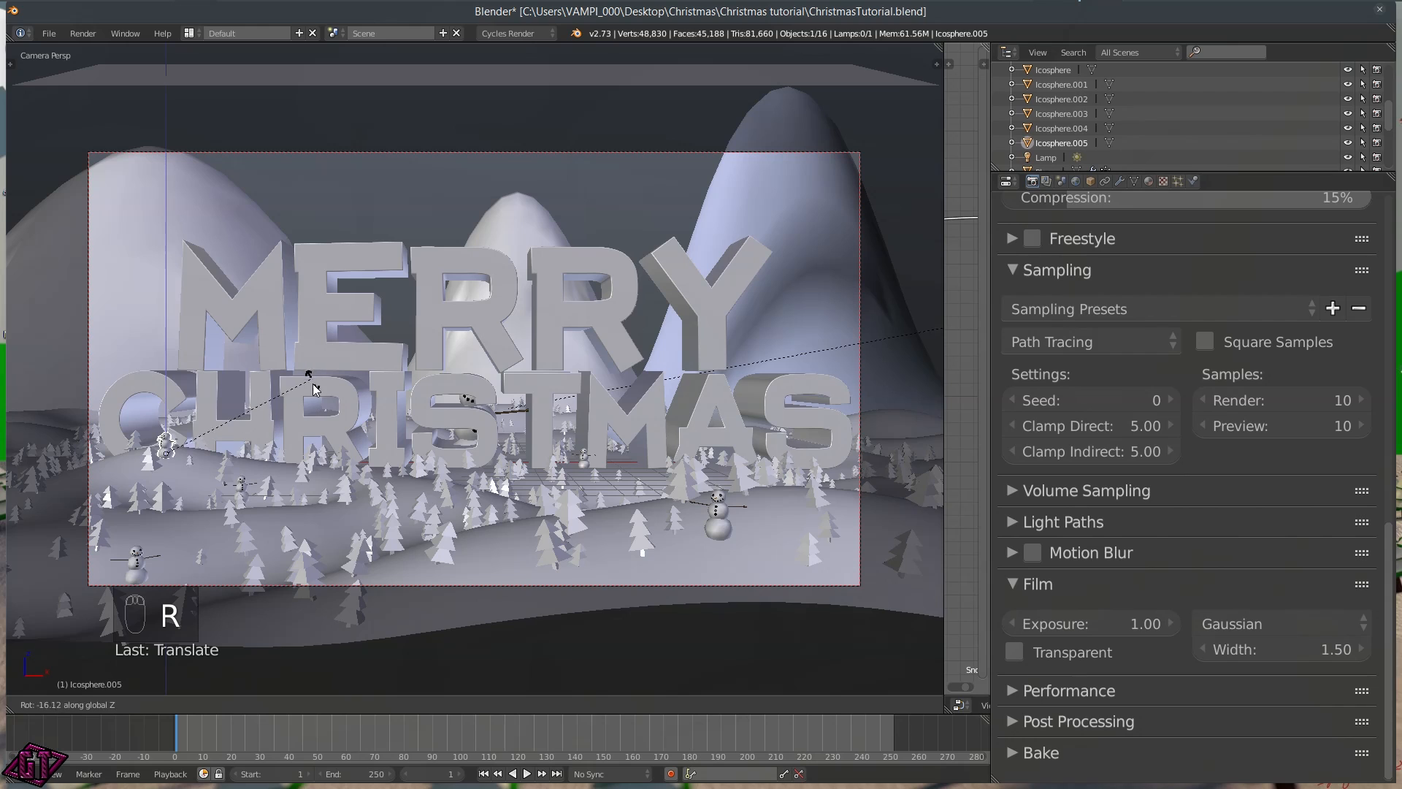
pyautogui.click(182, 493)
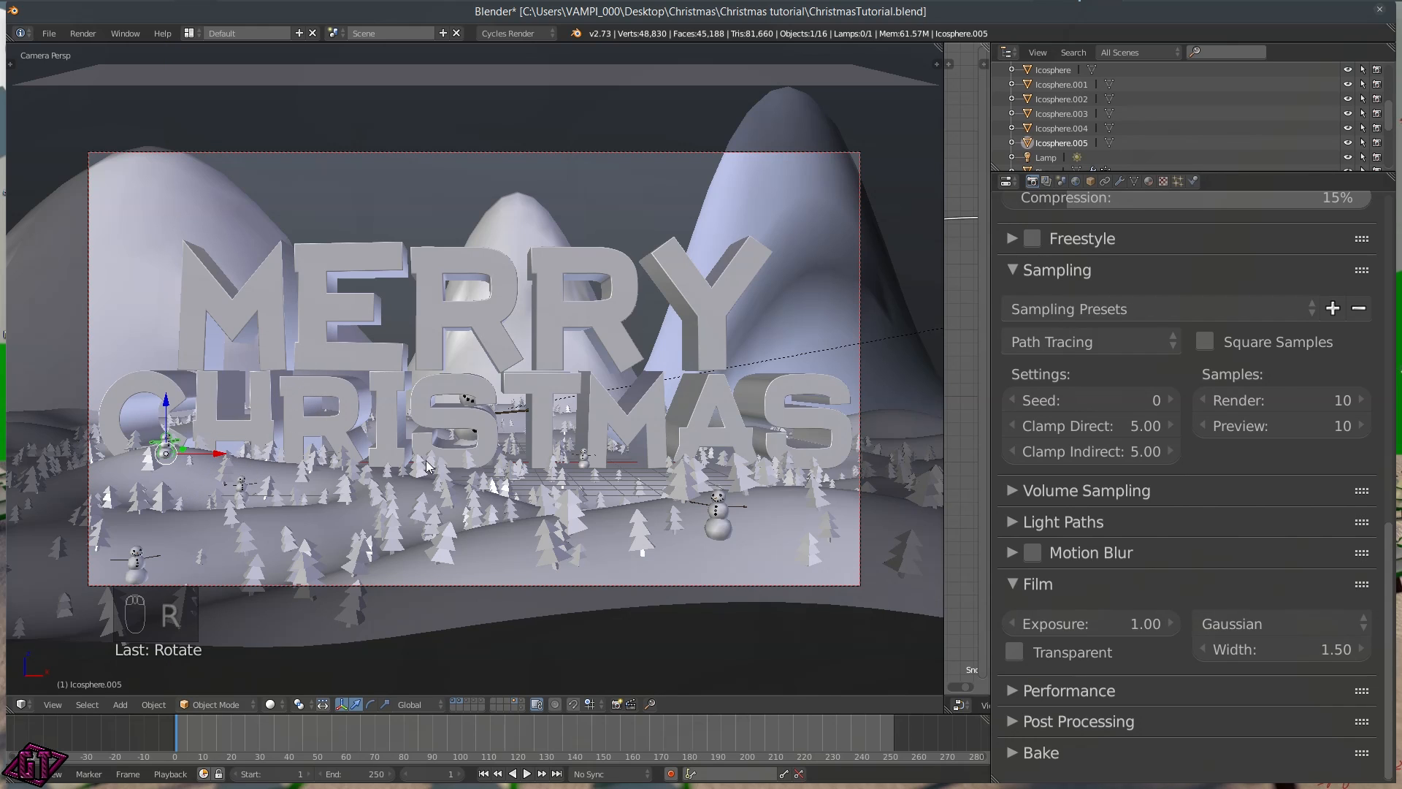
# Switch the viewport to Rendered shading to preview the scene with the placed snowmen
pyautogui.press('z')
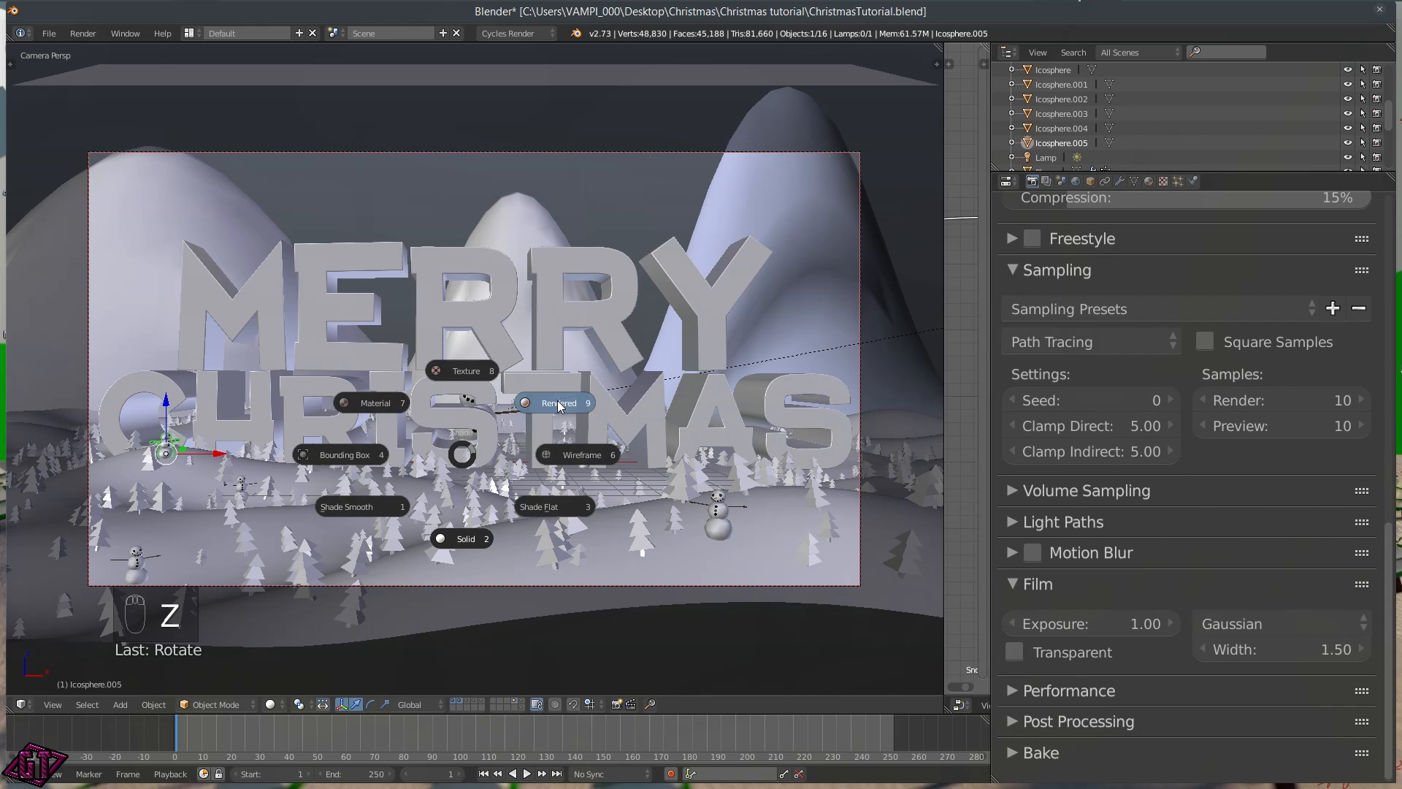
pyautogui.click(557, 403)
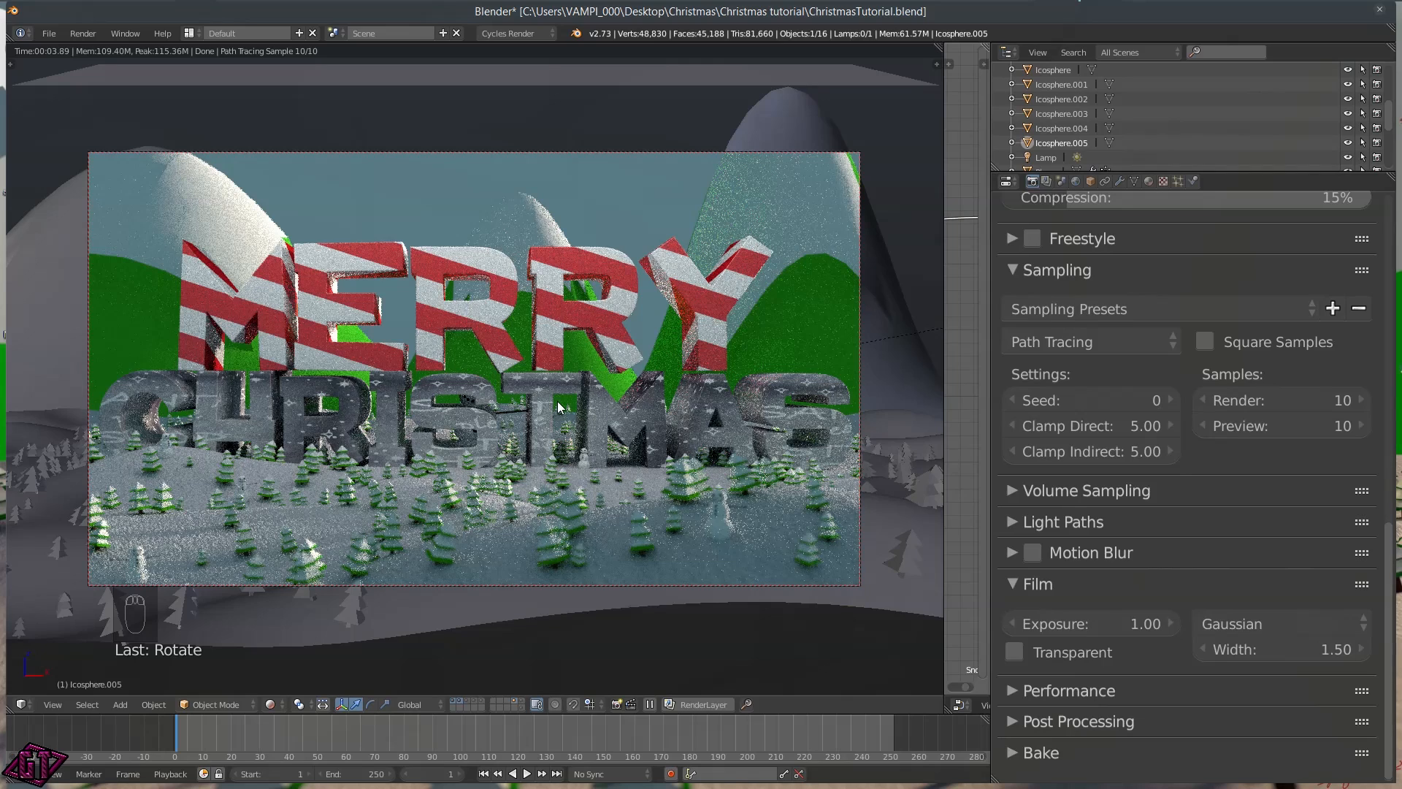
# Select the camera and set its depth of field F/stop number to 0.5
pyautogui.click(561, 149)
pyautogui.click(1114, 179)
pyautogui.scroll(-5, 1260, 664)
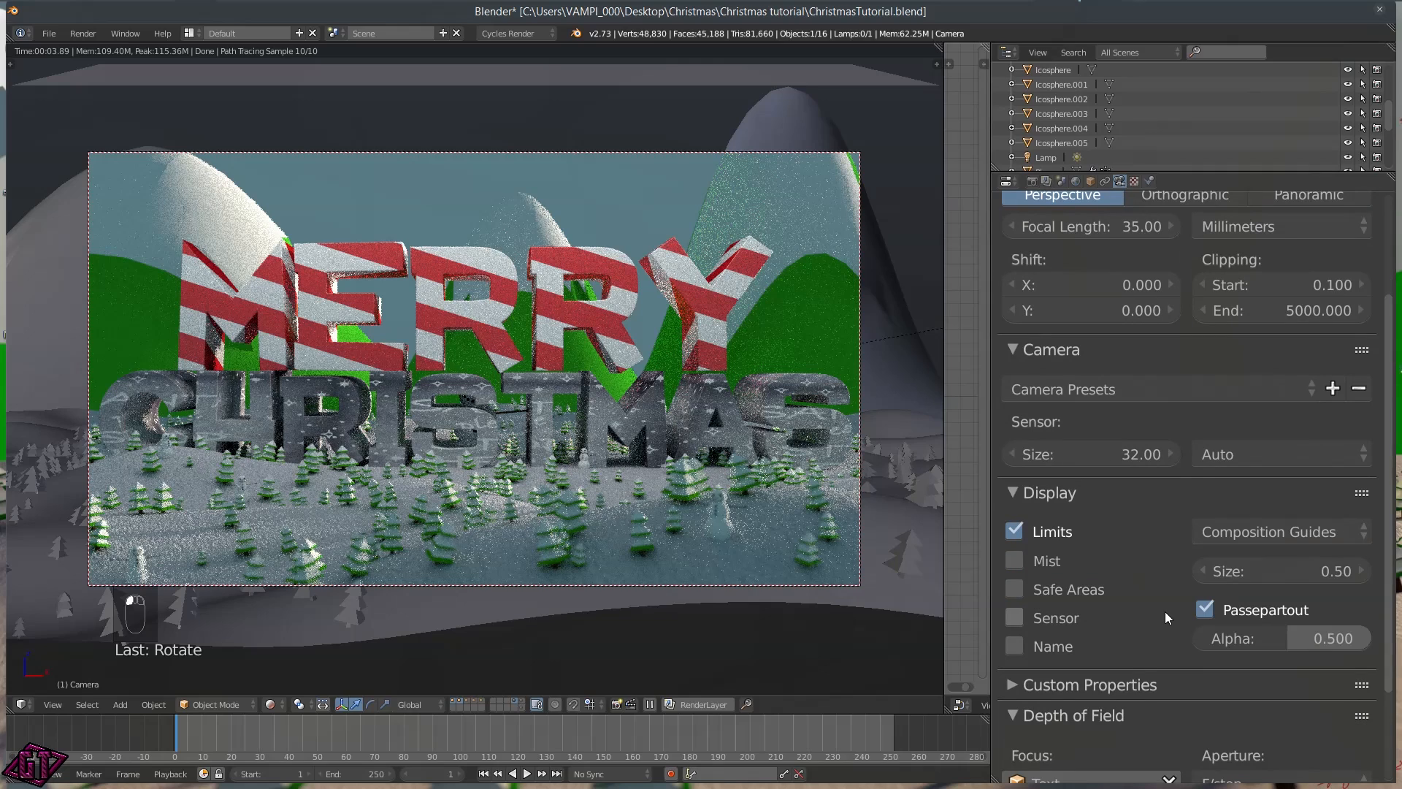
pyautogui.scroll(-4, 1124, 504)
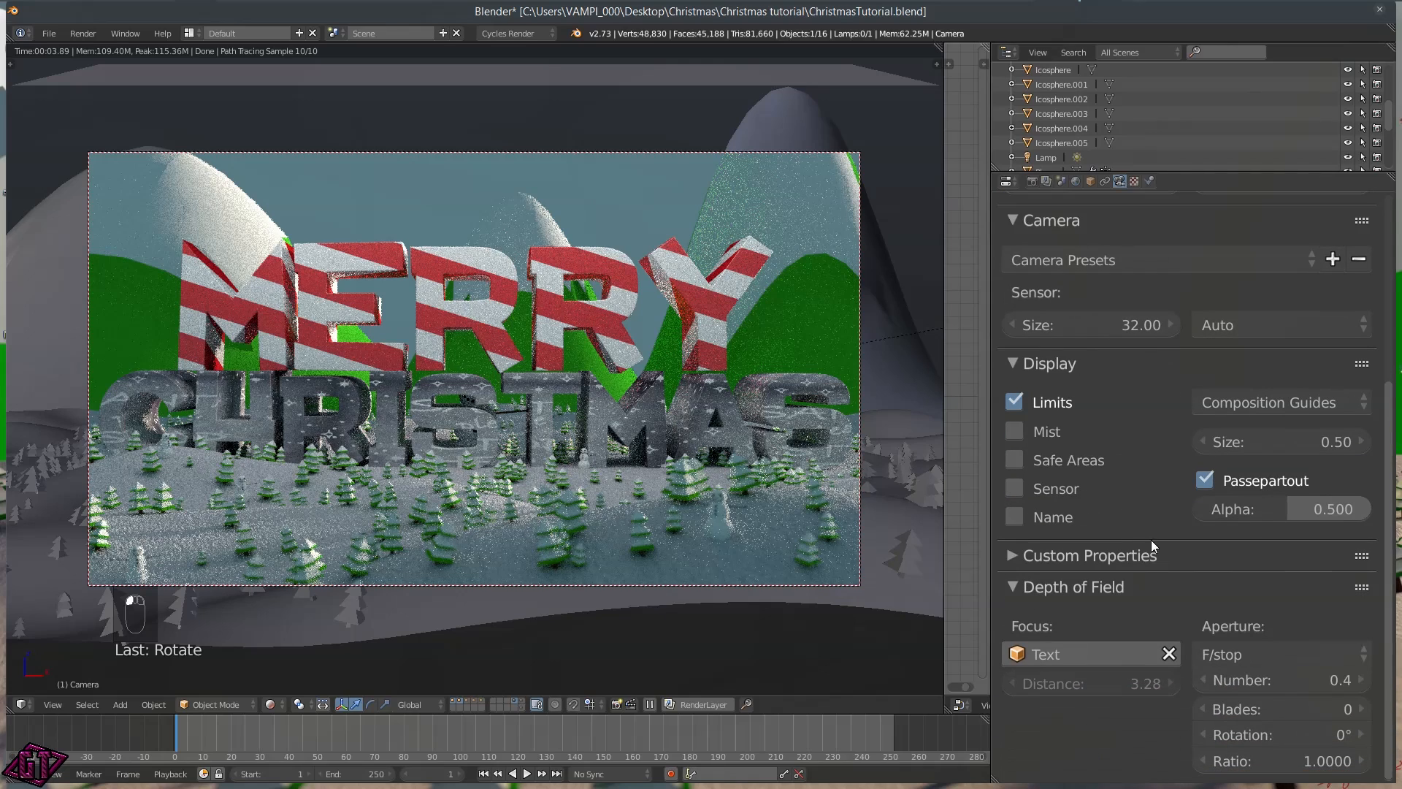
pyautogui.click(1307, 678)
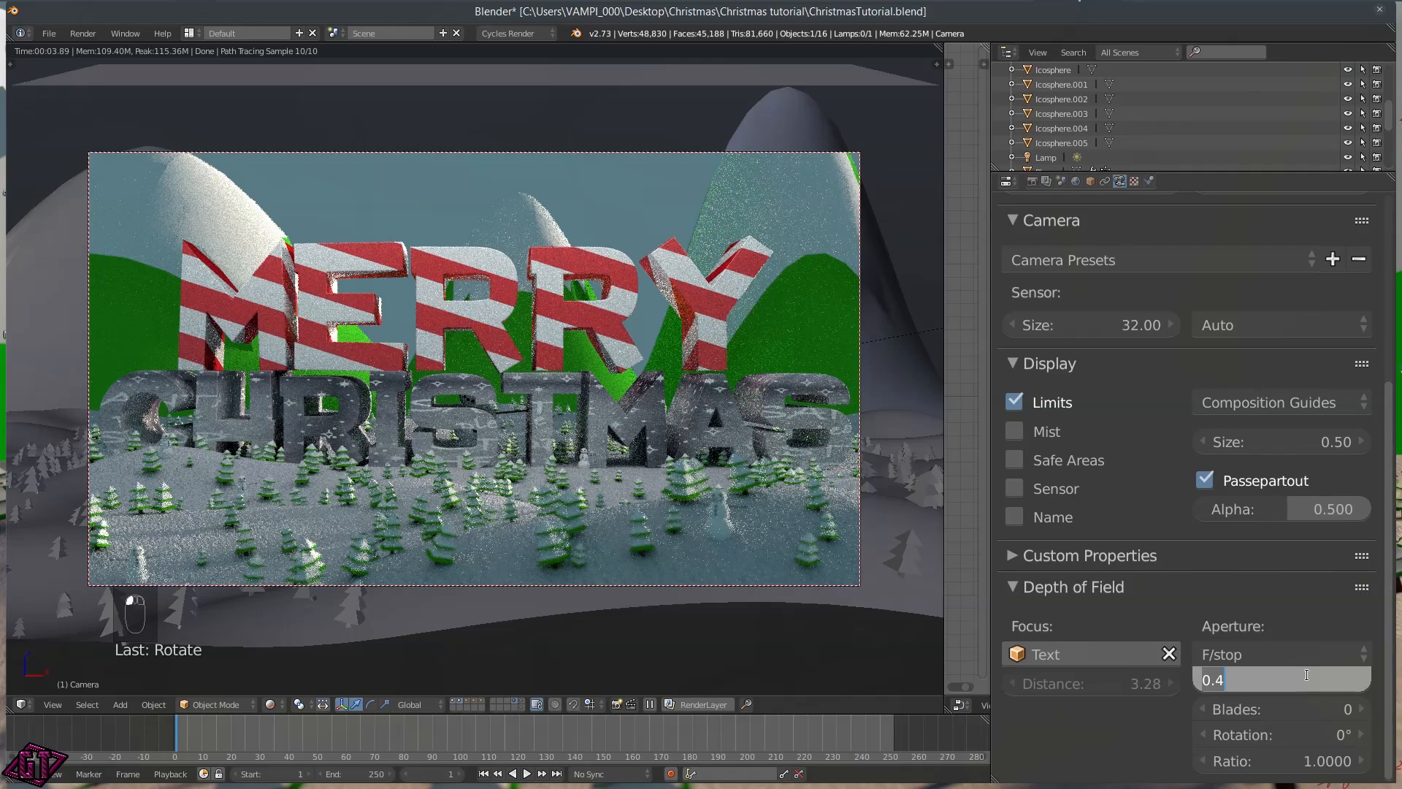
pyautogui.write('.5')
pyautogui.press('Return')
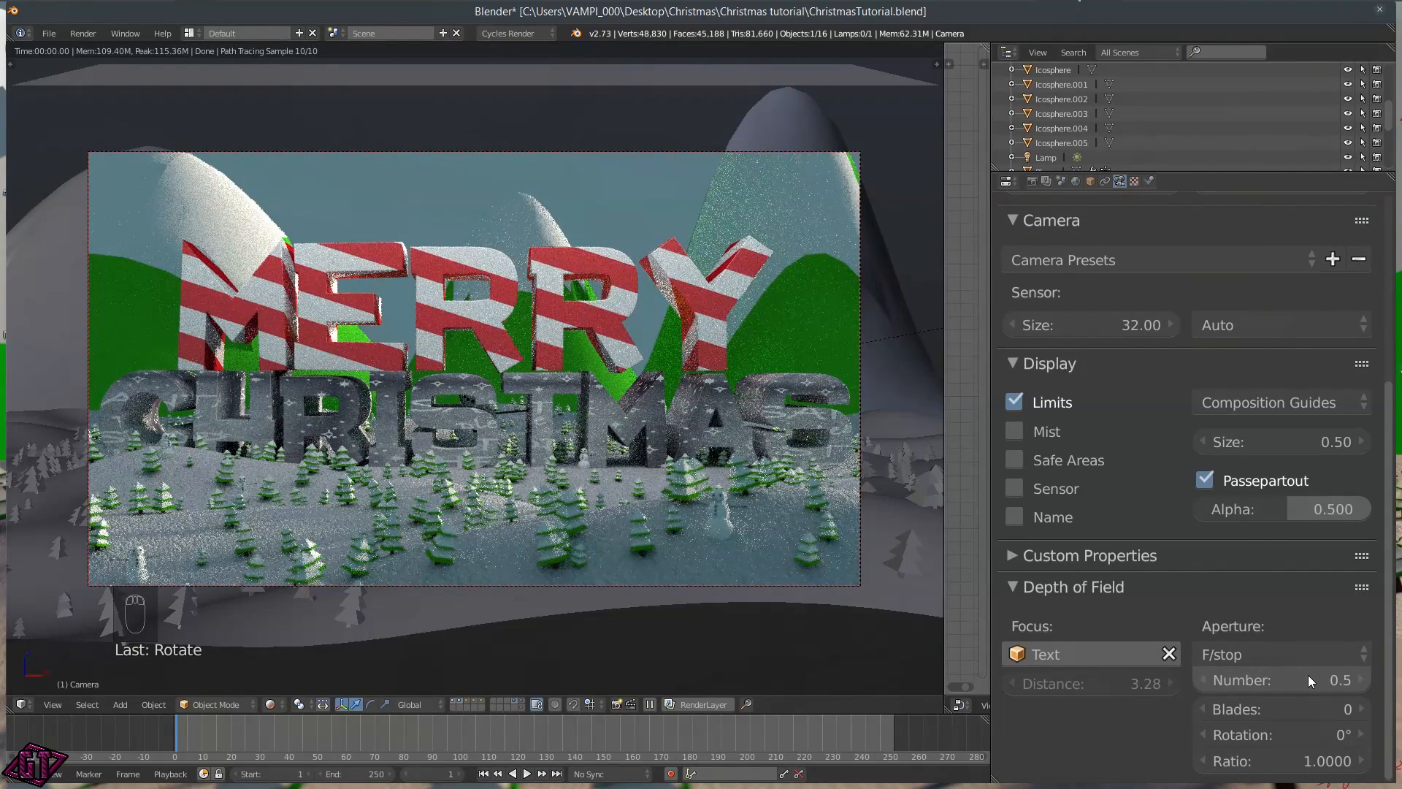
# Set the camera's depth of field F/stop number to 0.6
pyautogui.click(1308, 675)
pyautogui.write('.3')
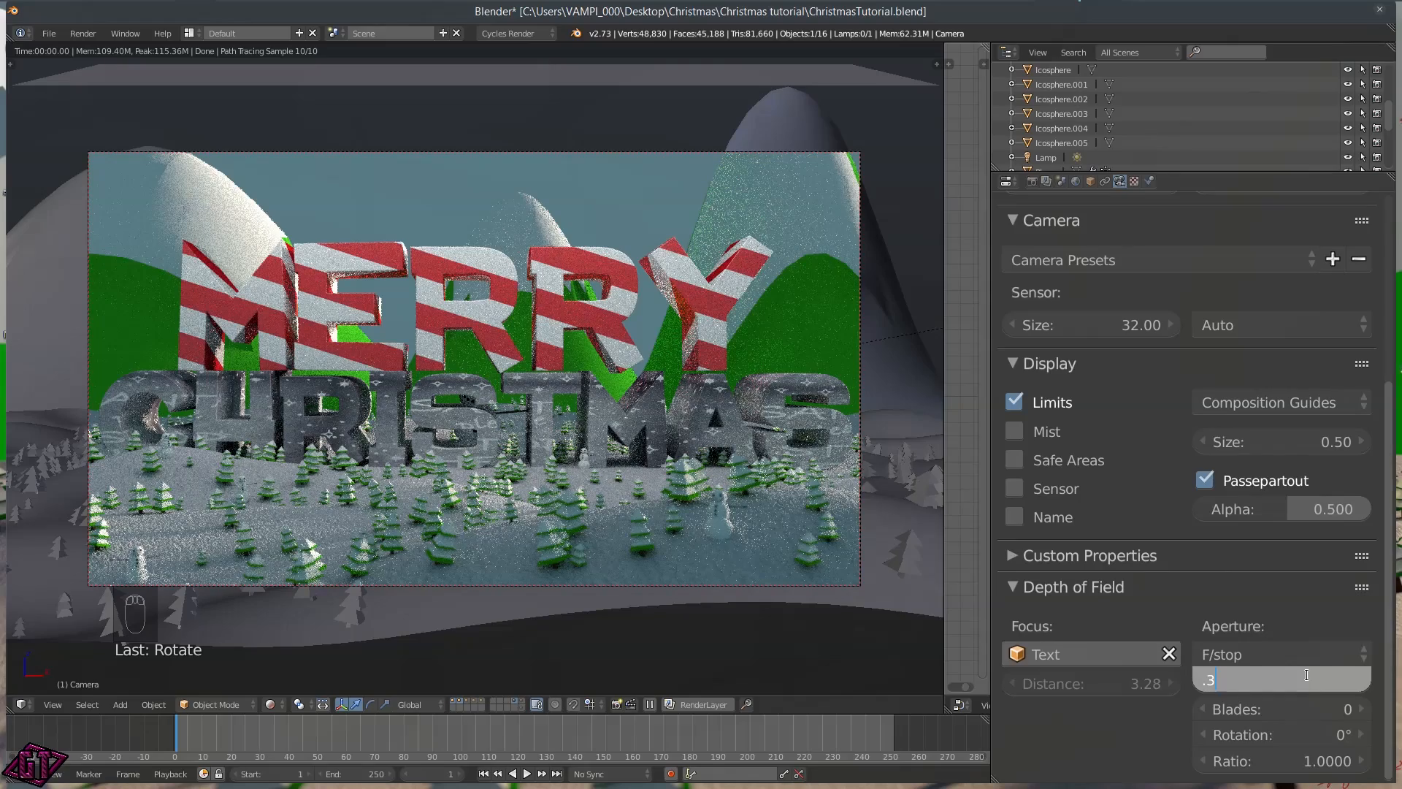
pyautogui.write('6')
pyautogui.press('Return')
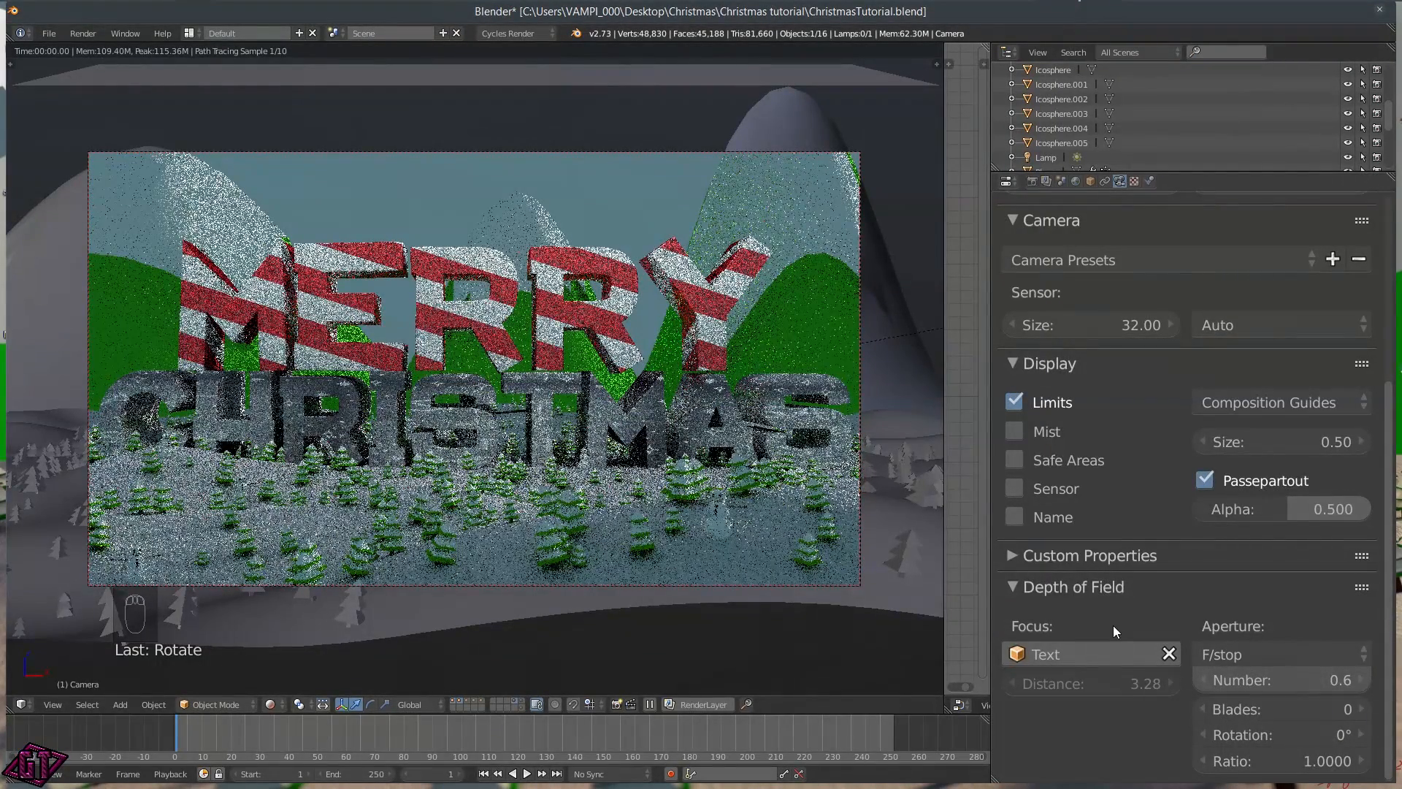
# Return the viewport to Solid shading and save the scene over ChristmasTutorial.blend
pyautogui.press('z')
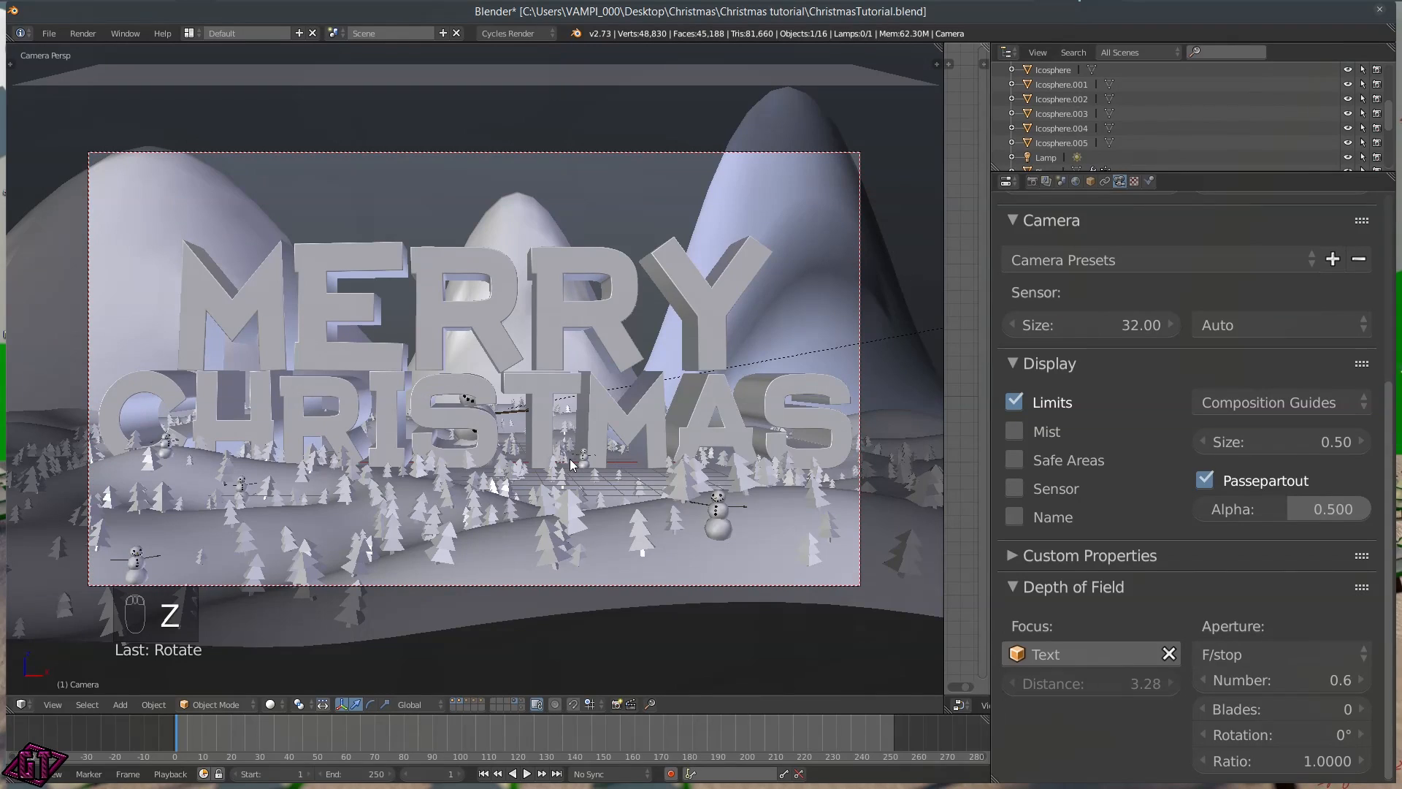
pyautogui.hotkey('ctrl', 's')
pyautogui.click(591, 381)
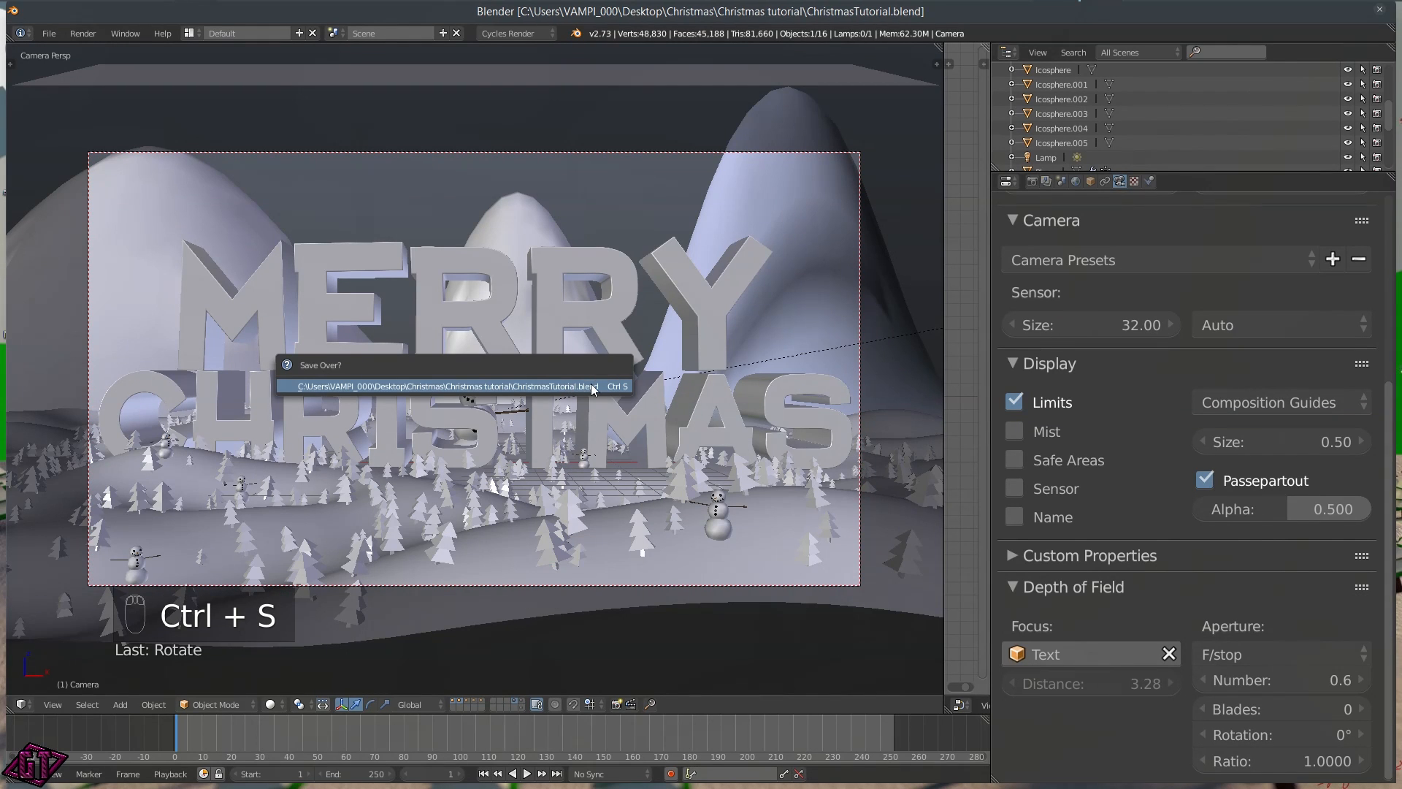
# Collapse the Film settings and set the Cycles render samples to 75
pyautogui.click(1032, 181)
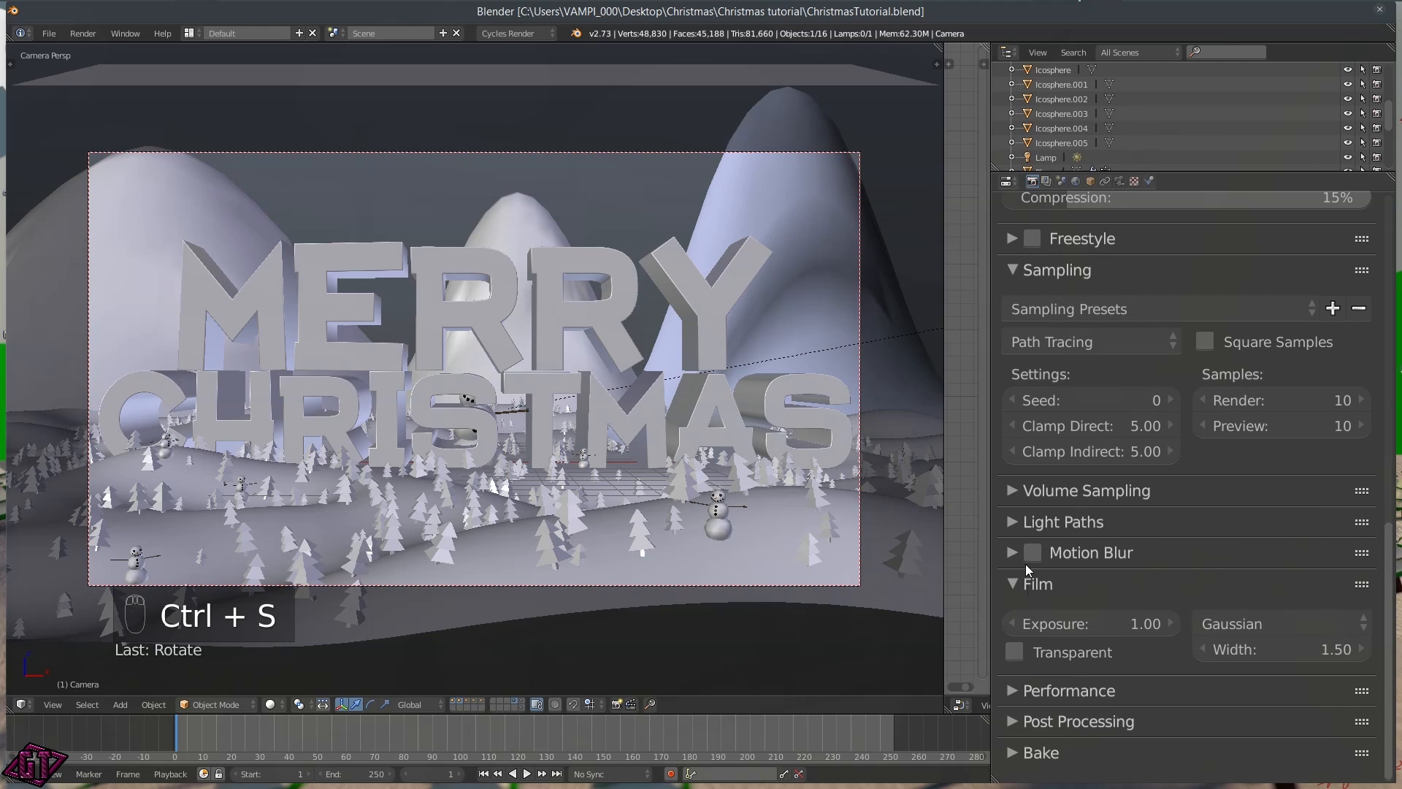
pyautogui.click(1019, 584)
pyautogui.scroll(1, 1282, 431)
pyautogui.scroll(1, 1282, 431)
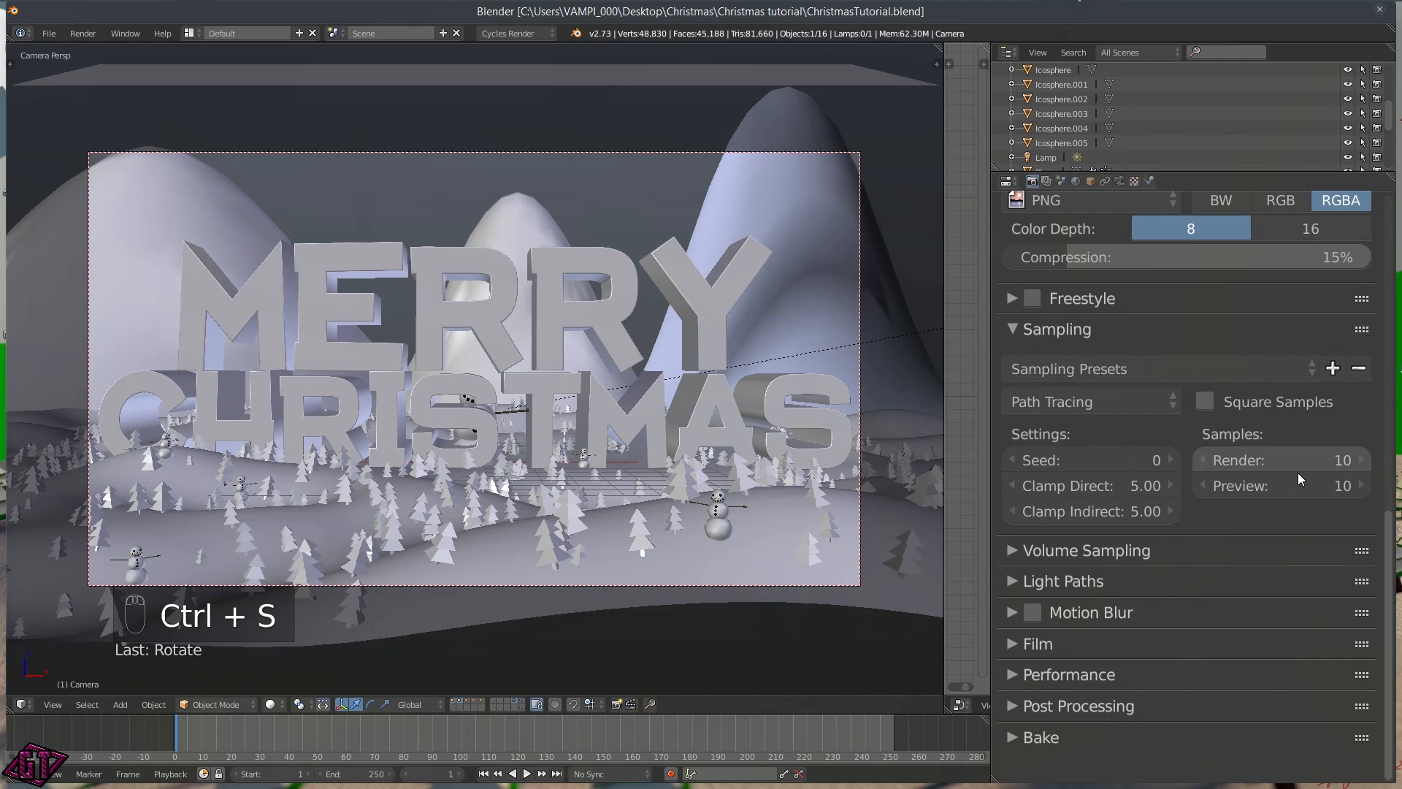
pyautogui.click(1283, 460)
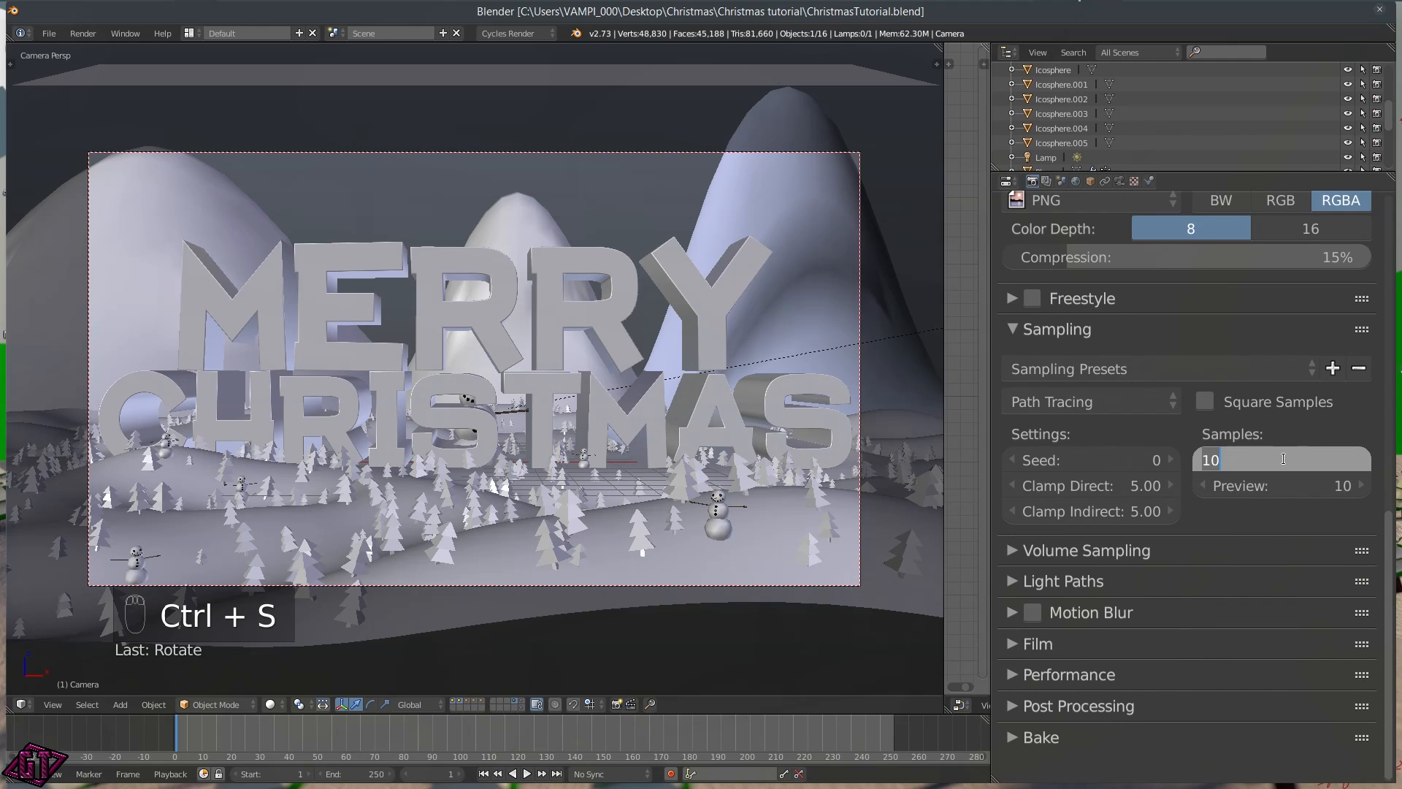
pyautogui.write('75')
pyautogui.press('Return')
pyautogui.scroll(8, 1163, 390)
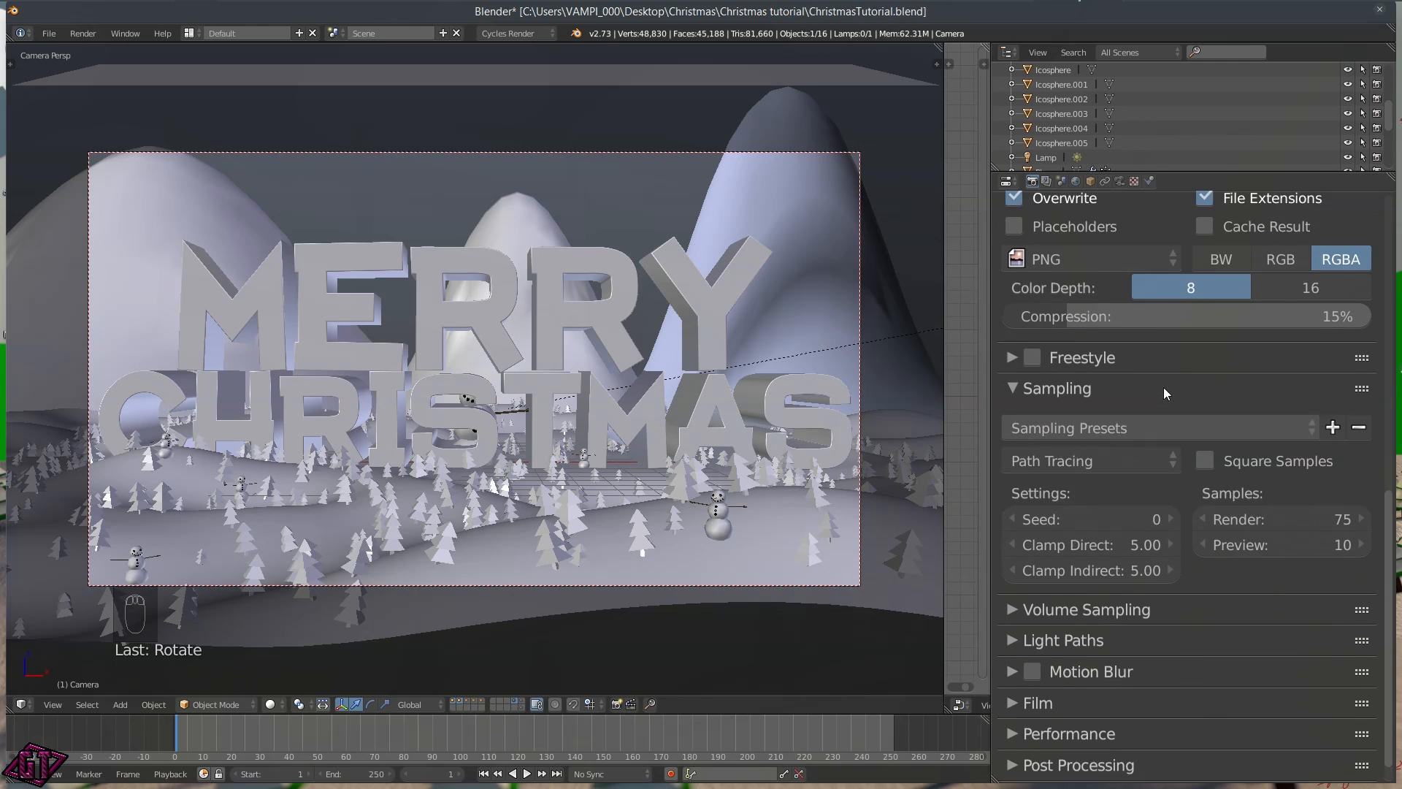
pyautogui.scroll(9, 1124, 329)
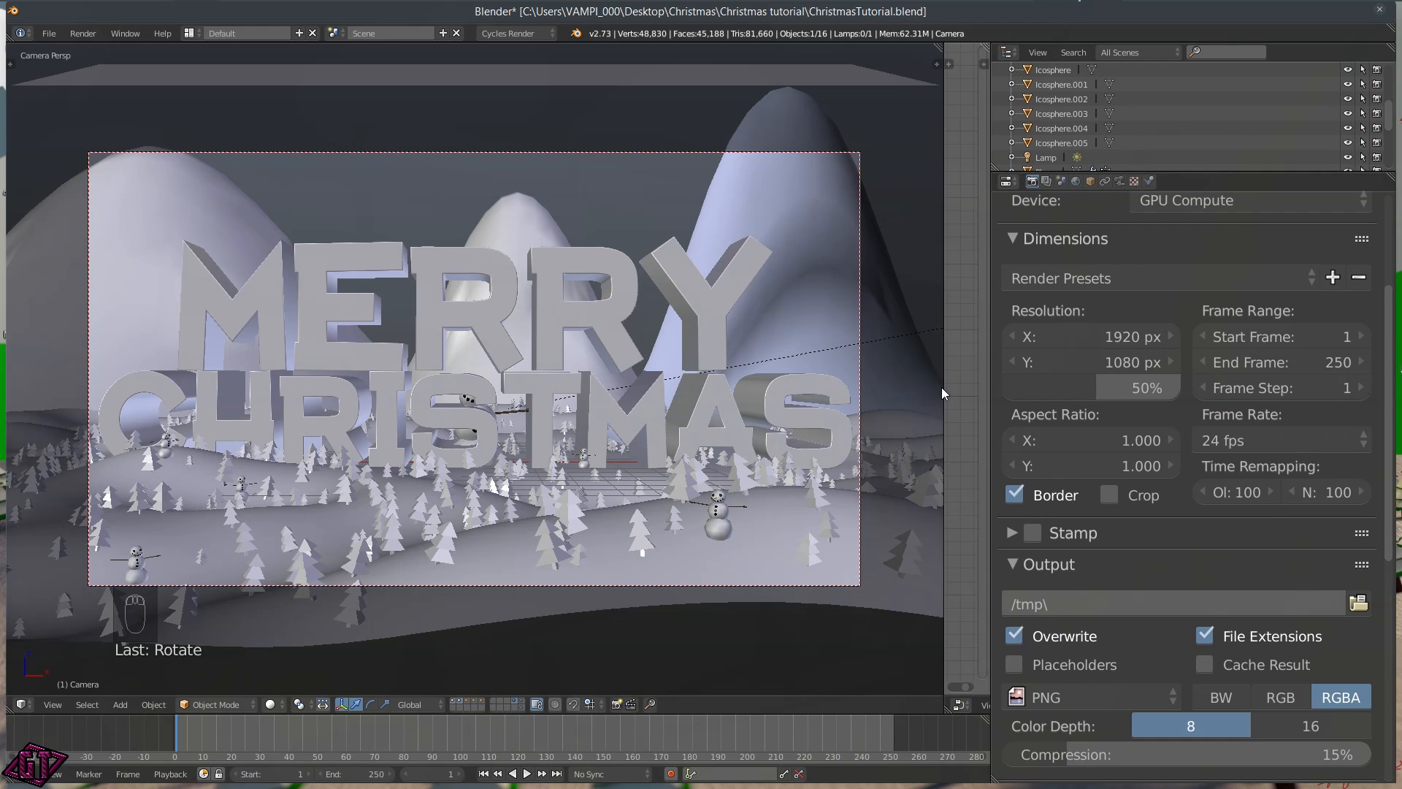
# Widen the node editor area, switch it to the UV/Image Editor and unlink the Snow image
pyautogui.moveTo(942, 386); pyautogui.dragTo(524, 386)
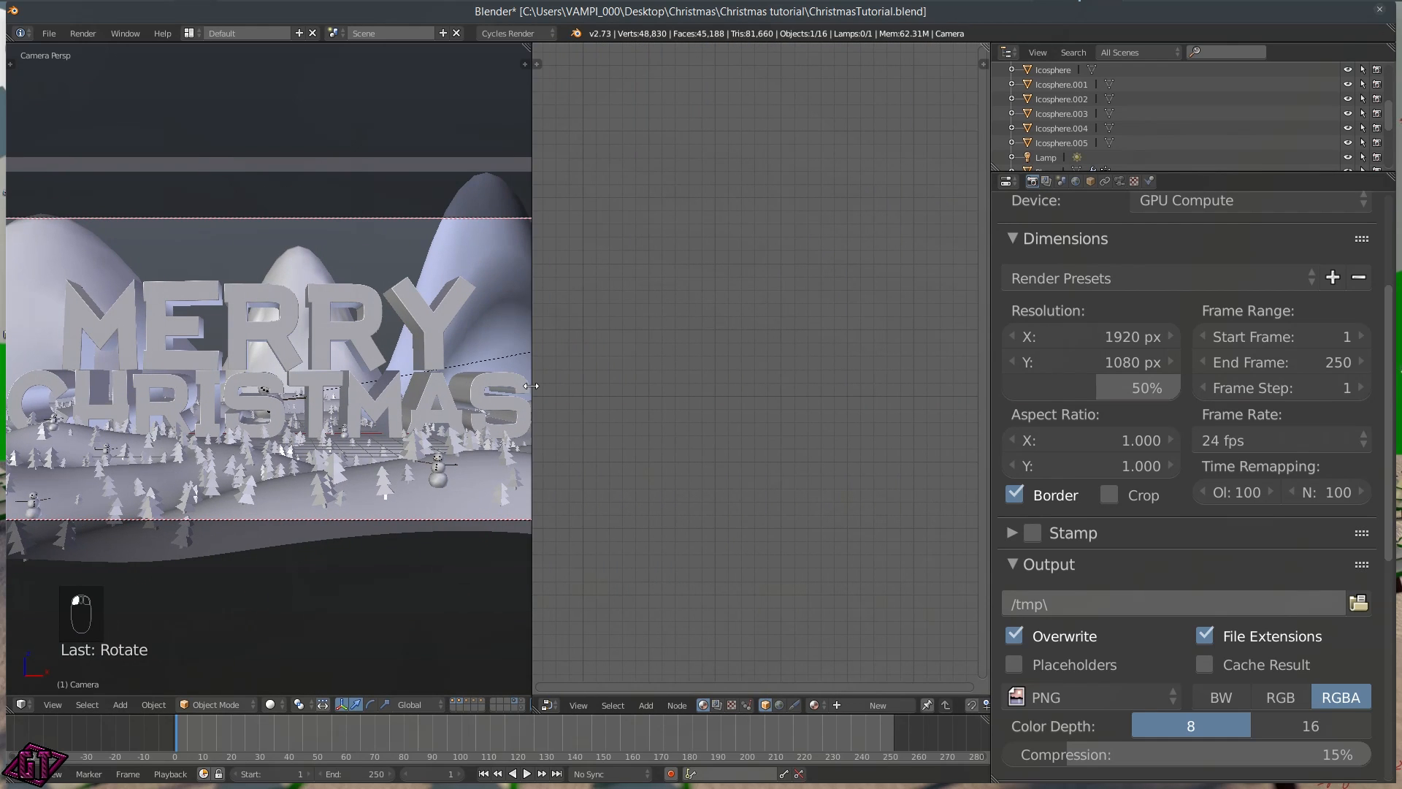
pyautogui.click(539, 705)
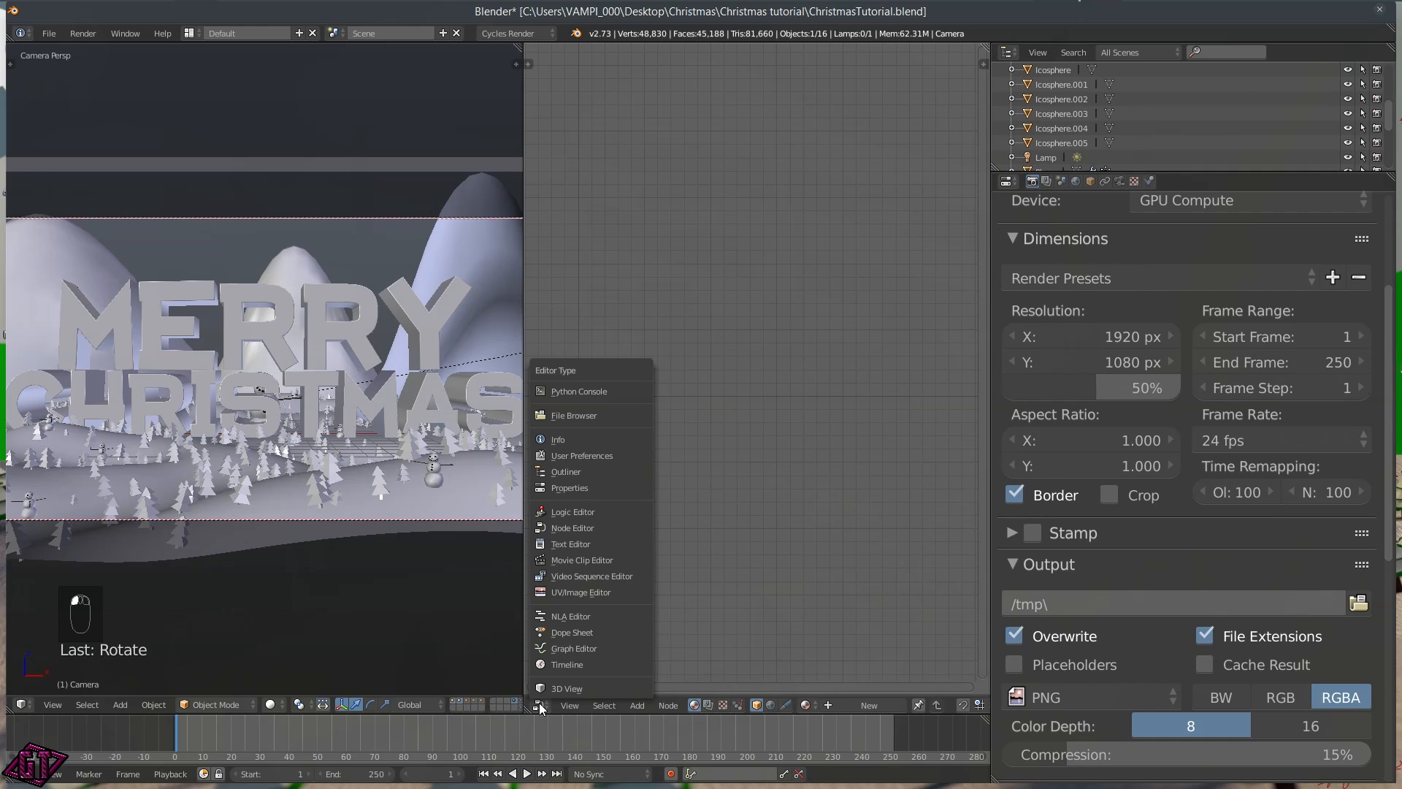
pyautogui.click(572, 586)
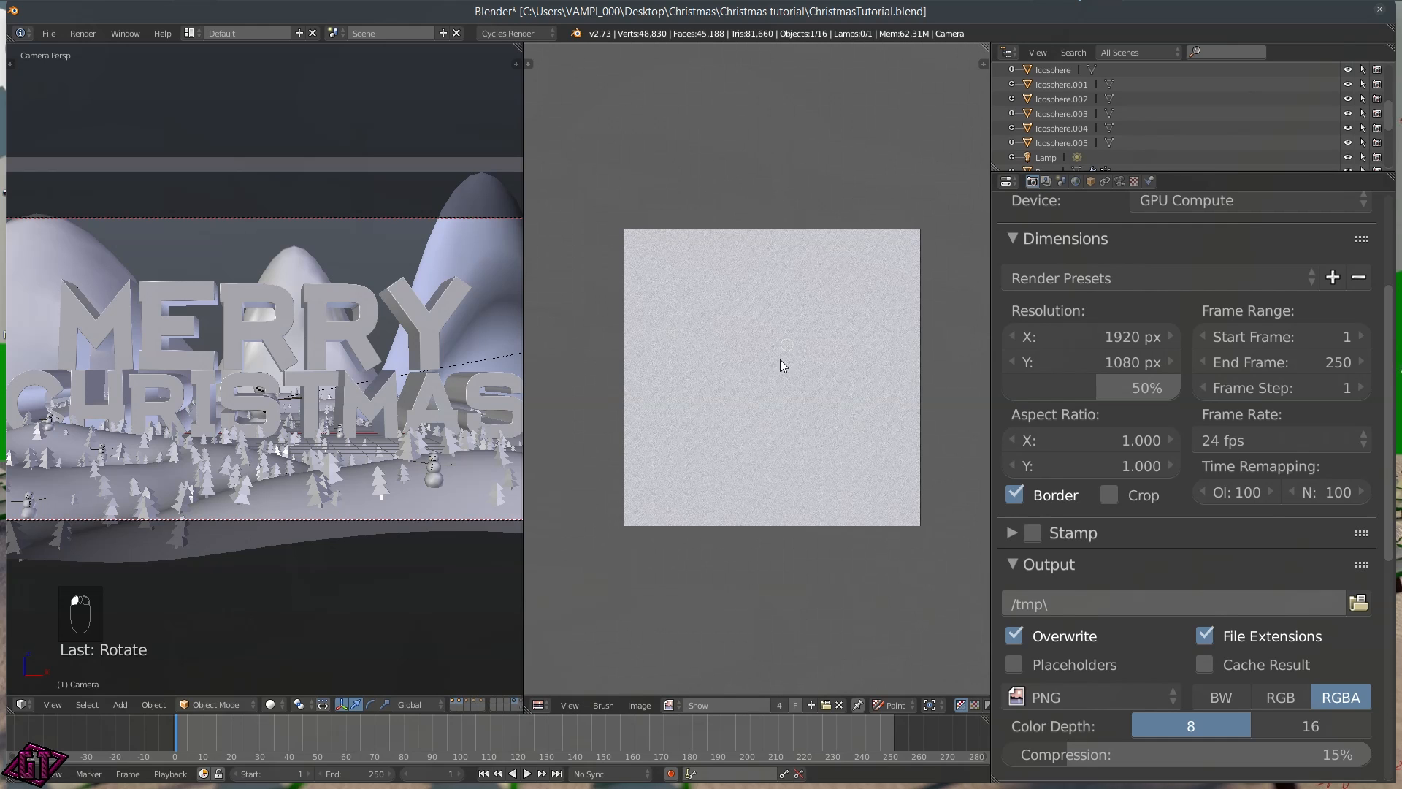
pyautogui.click(840, 705)
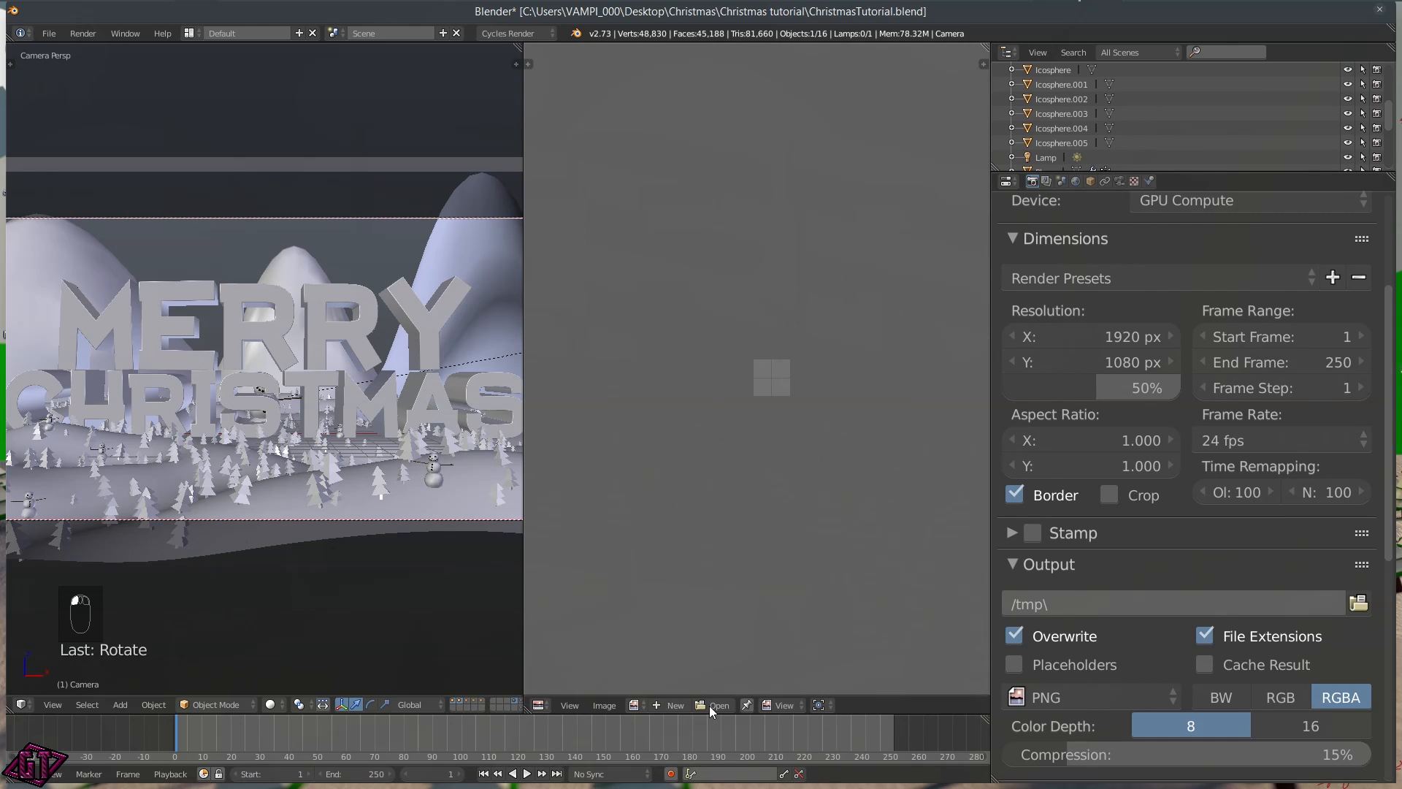
pyautogui.click(635, 706)
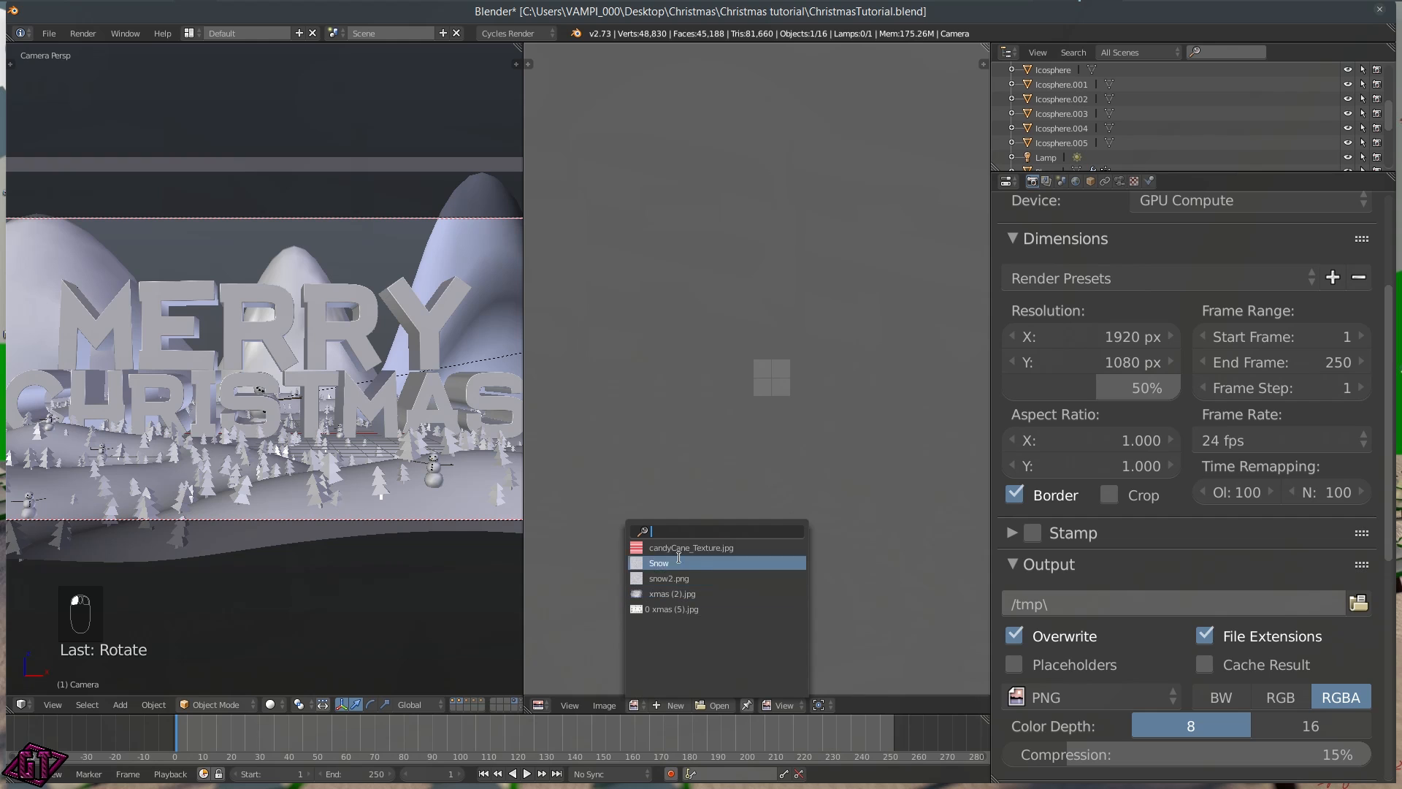
pyautogui.click(766, 280)
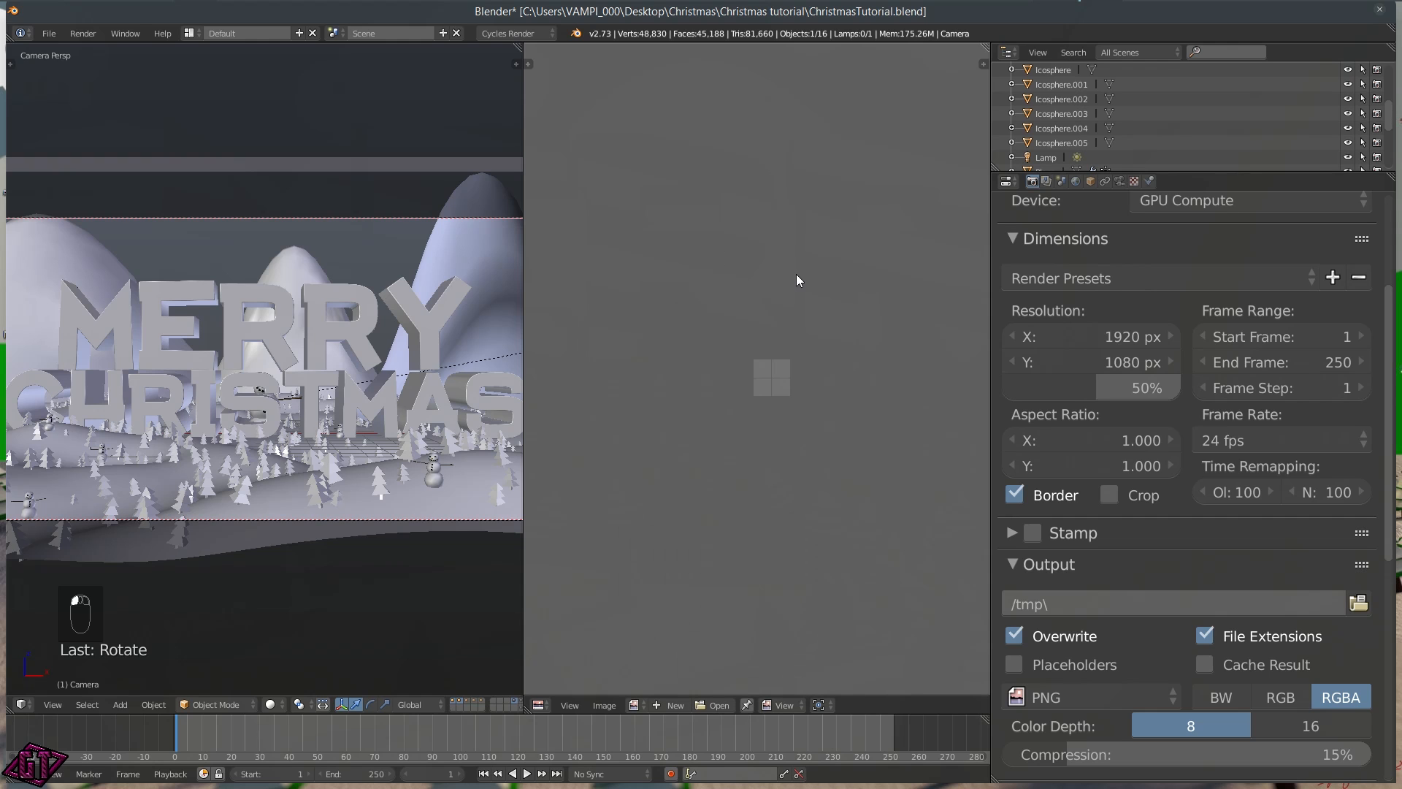
# Render the current frame from the camera and frame the result in the image editor
pyautogui.press('F12')
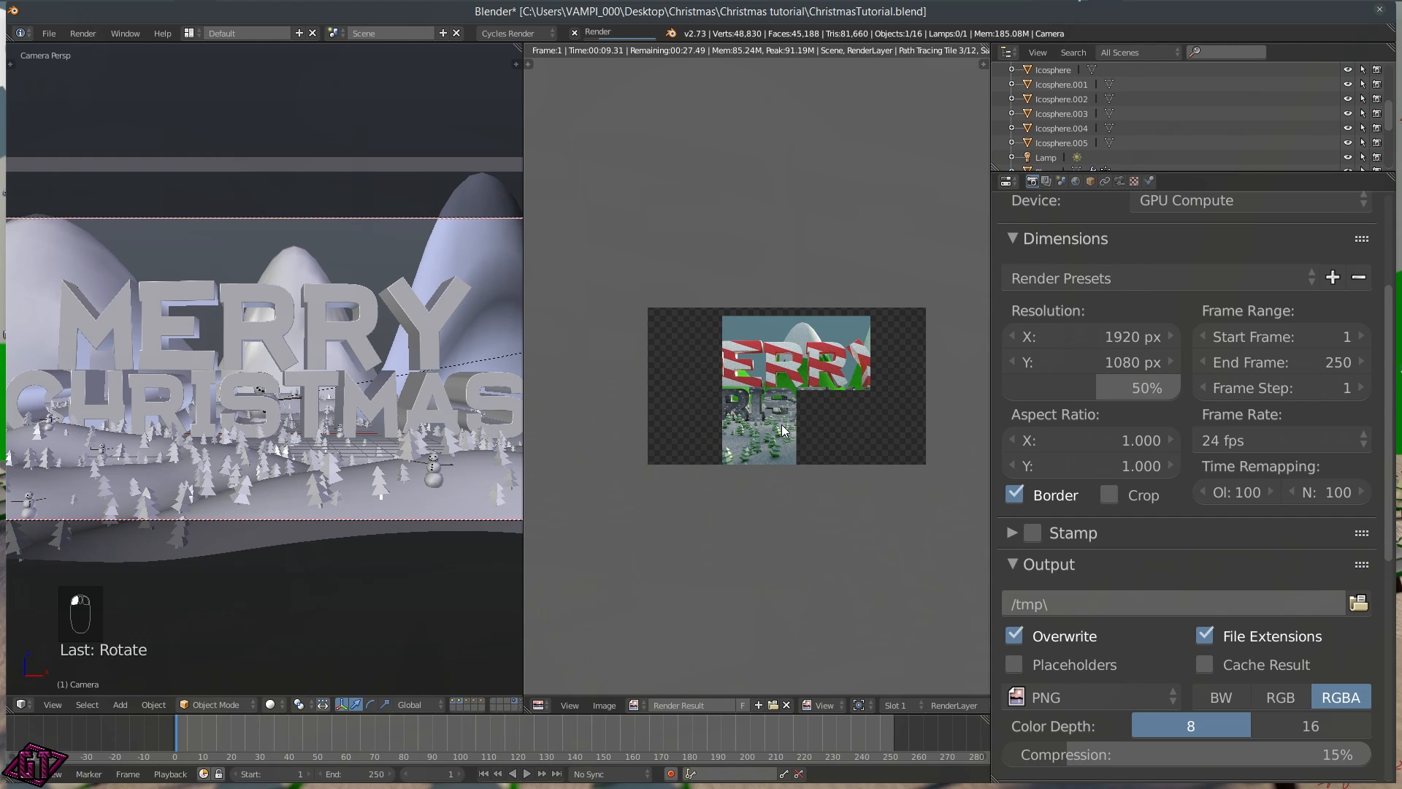
pyautogui.scroll(4, 844, 472)
pyautogui.scroll(-1, 846, 514)
pyautogui.moveTo(845, 514); pyautogui.dragTo(824, 455, button='middle')
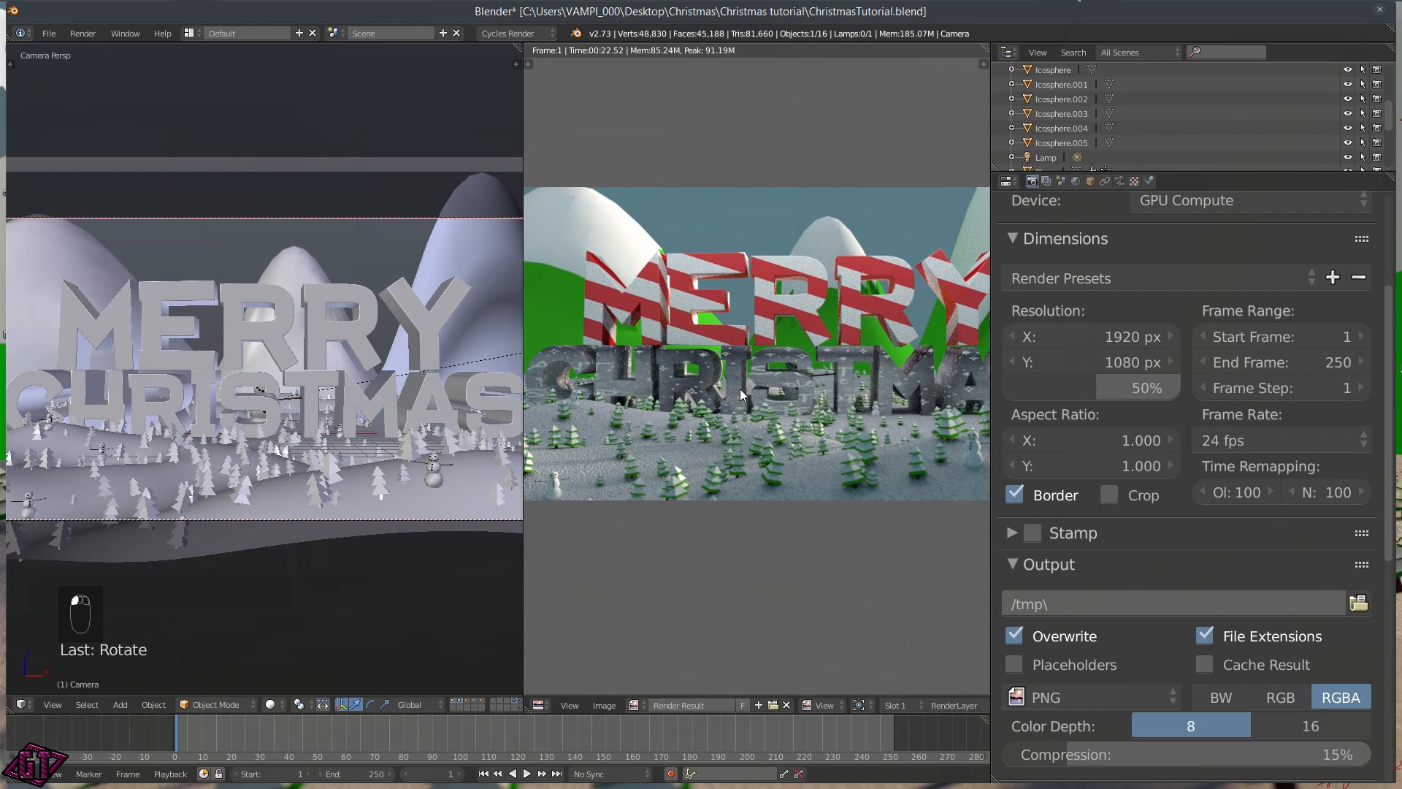
# Maximize the image editor and look over the full rendered picture
pyautogui.hotkey('ctrl', 'Up')
pyautogui.scroll(3, 782, 457)
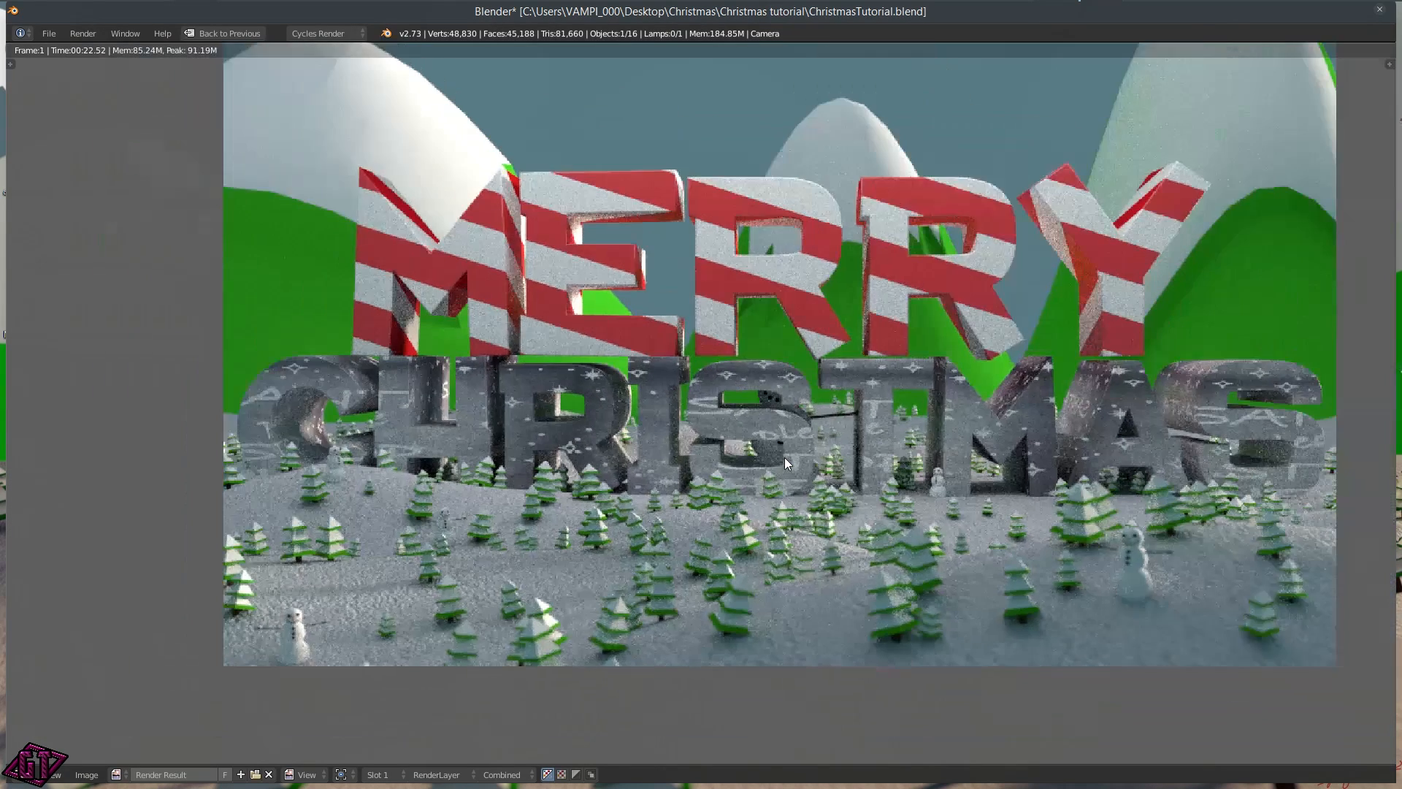
pyautogui.scroll(-1, 784, 457)
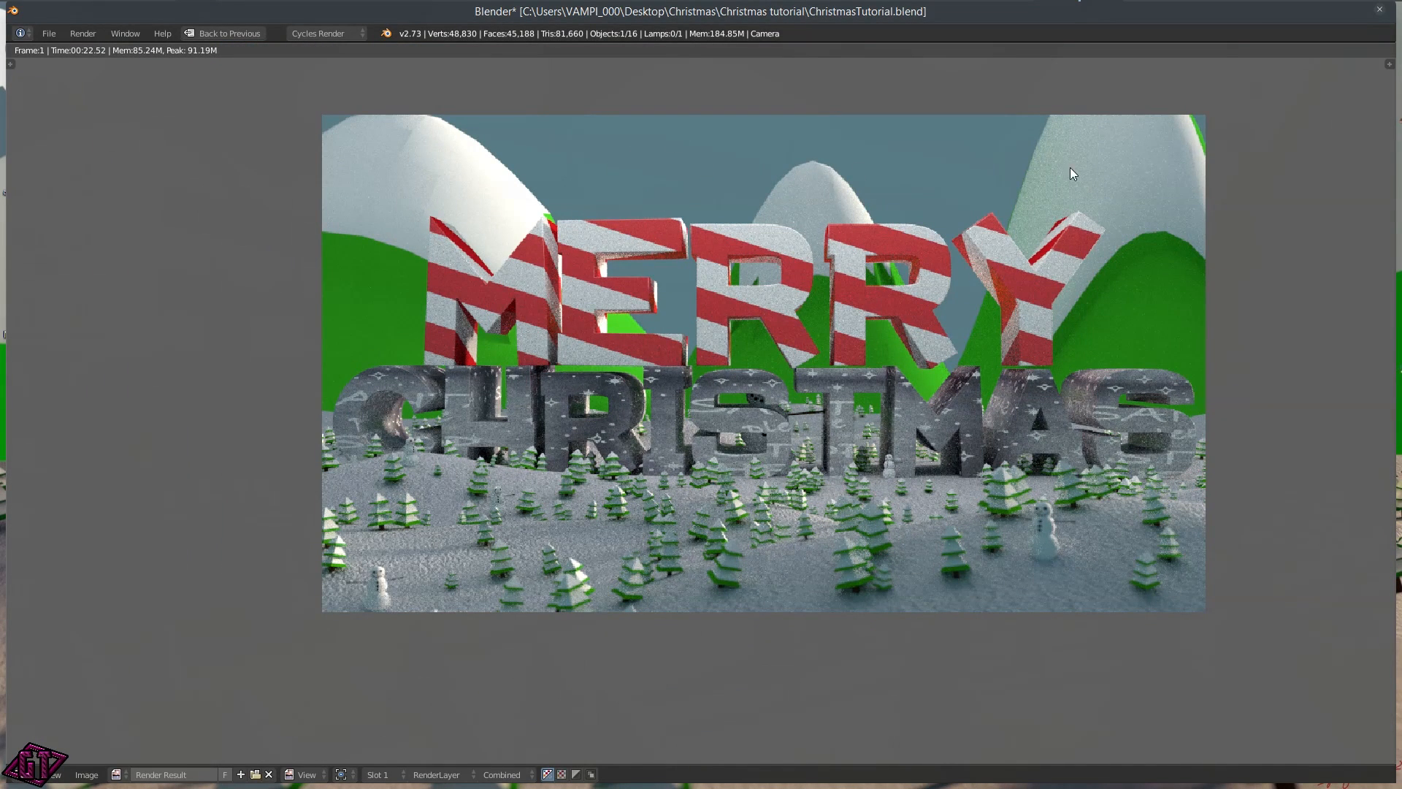
pyautogui.scroll(1, 636, 483)
pyautogui.scroll(-1, 642, 484)
pyautogui.scroll(1, 648, 481)
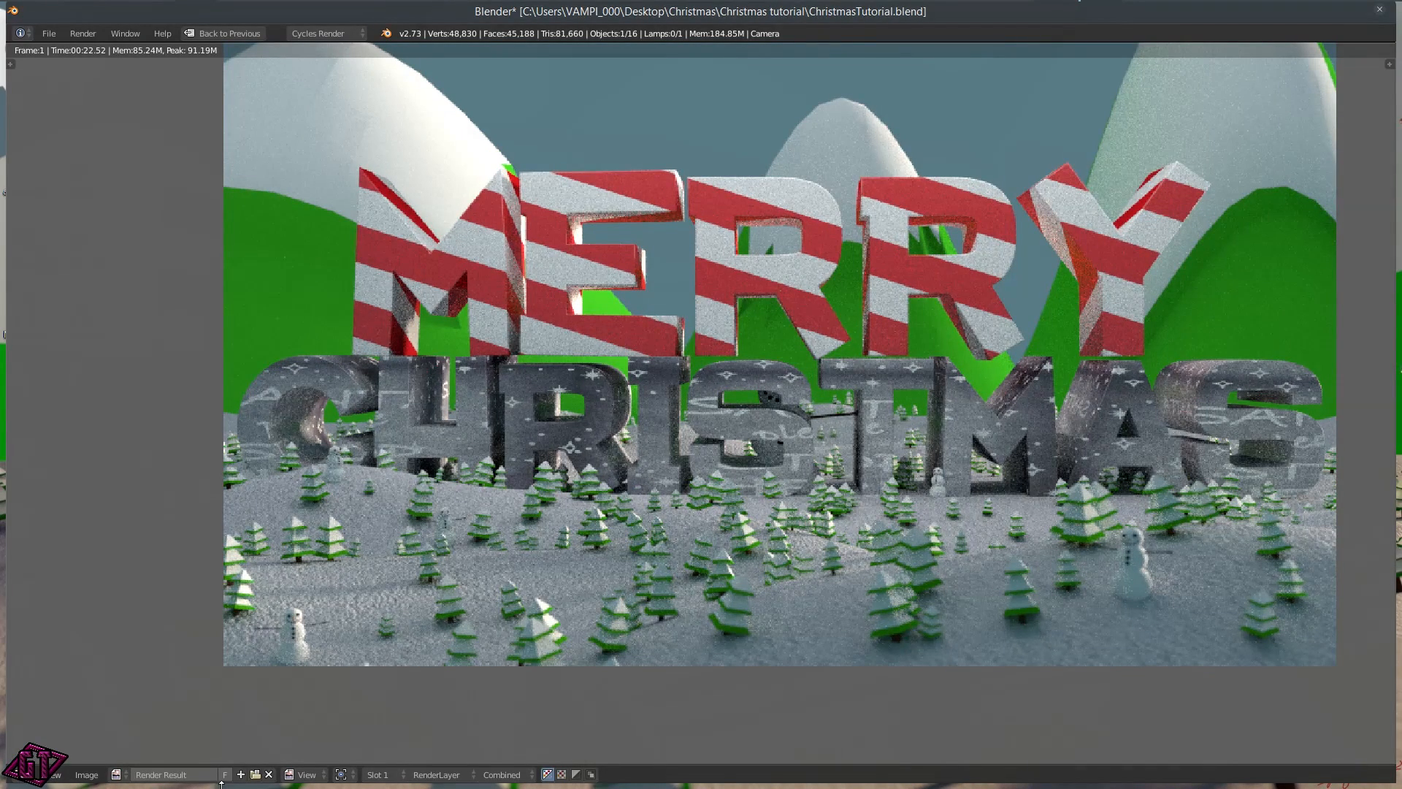
# Examine the rendered CHRISTMAS letters, trees and snowmen up close across the whole width of the image
pyautogui.scroll(4, 591, 409)
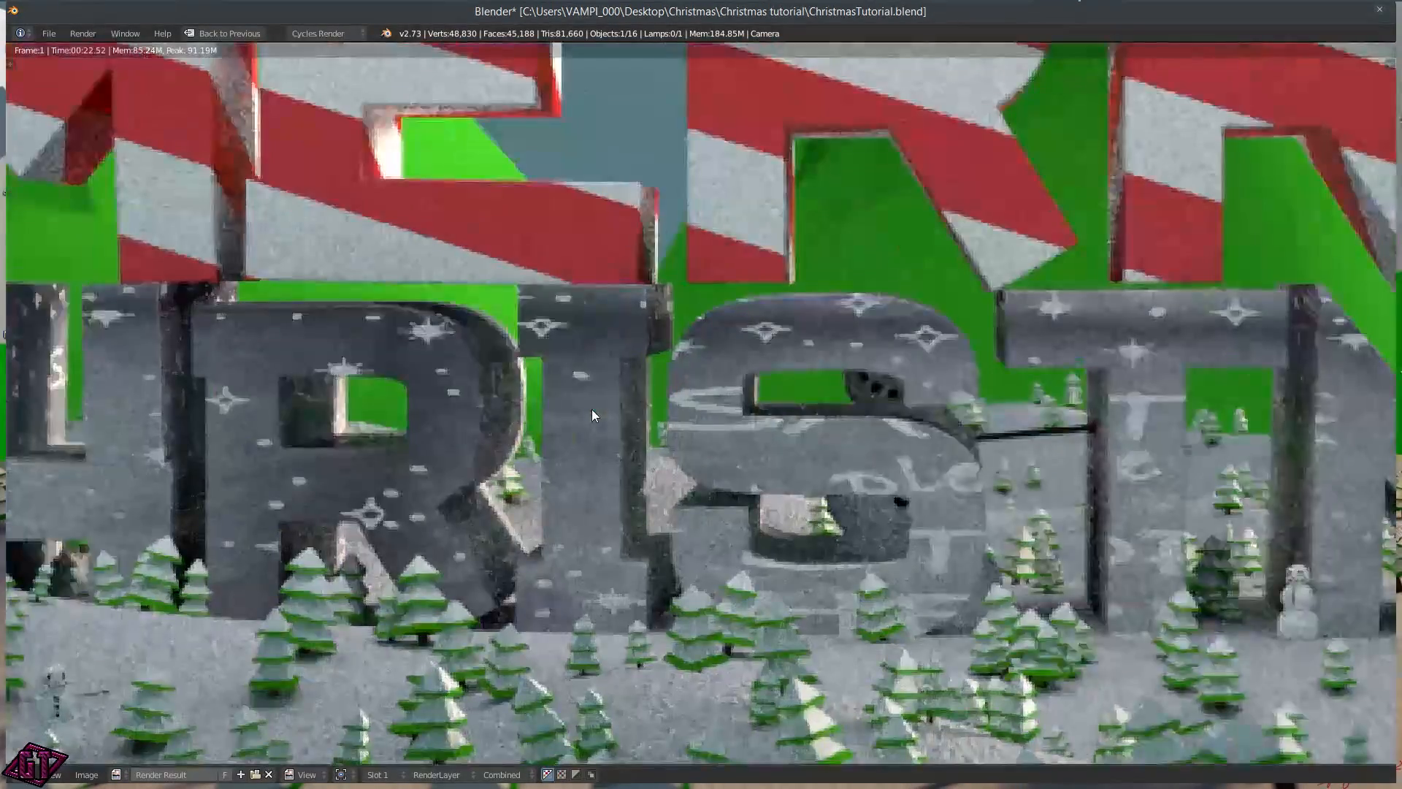
pyautogui.scroll(-3, 597, 408)
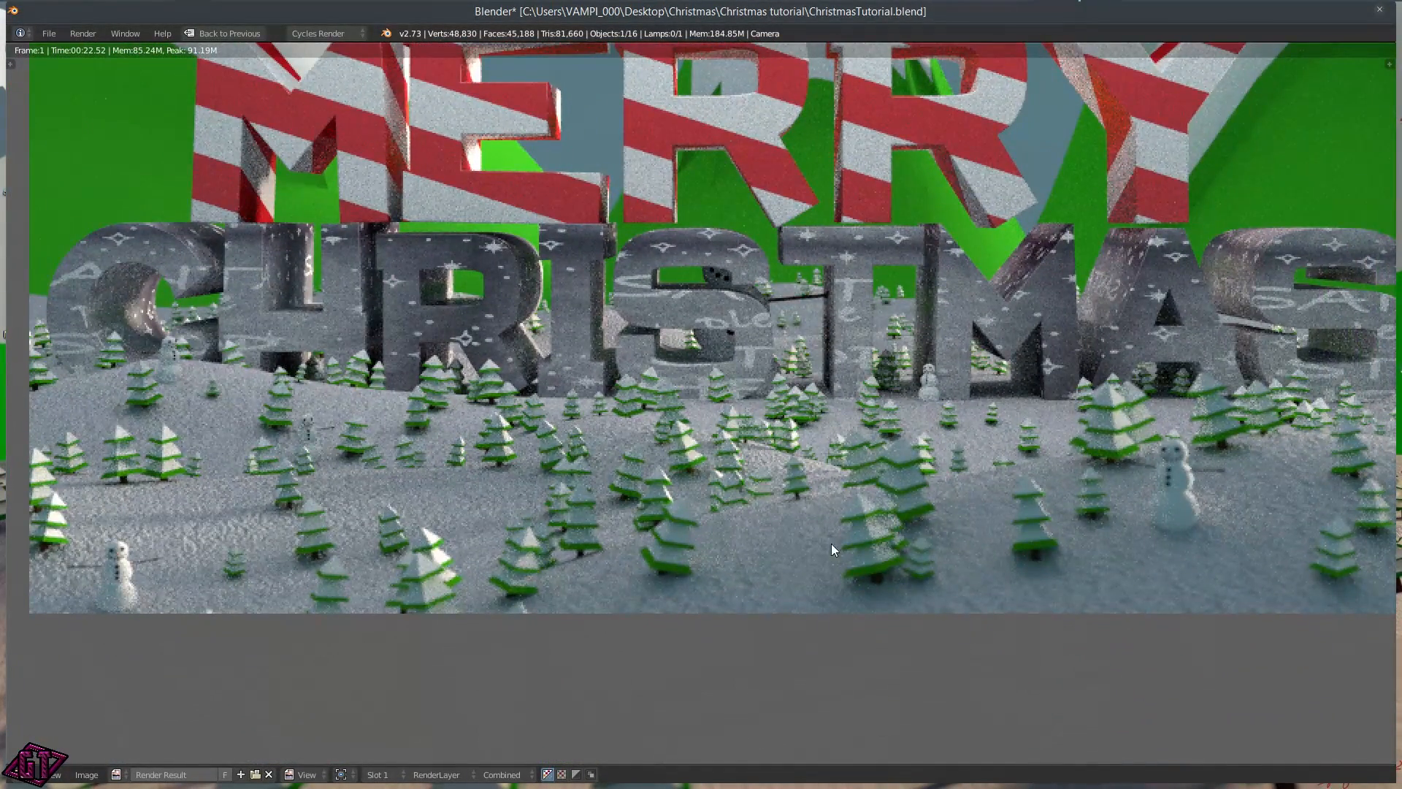
pyautogui.scroll(-2, 863, 543)
pyautogui.scroll(3, 553, 489)
pyautogui.moveTo(553, 489); pyautogui.dragTo(656, 434, button='middle')
pyautogui.scroll(-2, 720, 397)
pyautogui.moveTo(830, 365); pyautogui.dragTo(722, 440, button='middle')
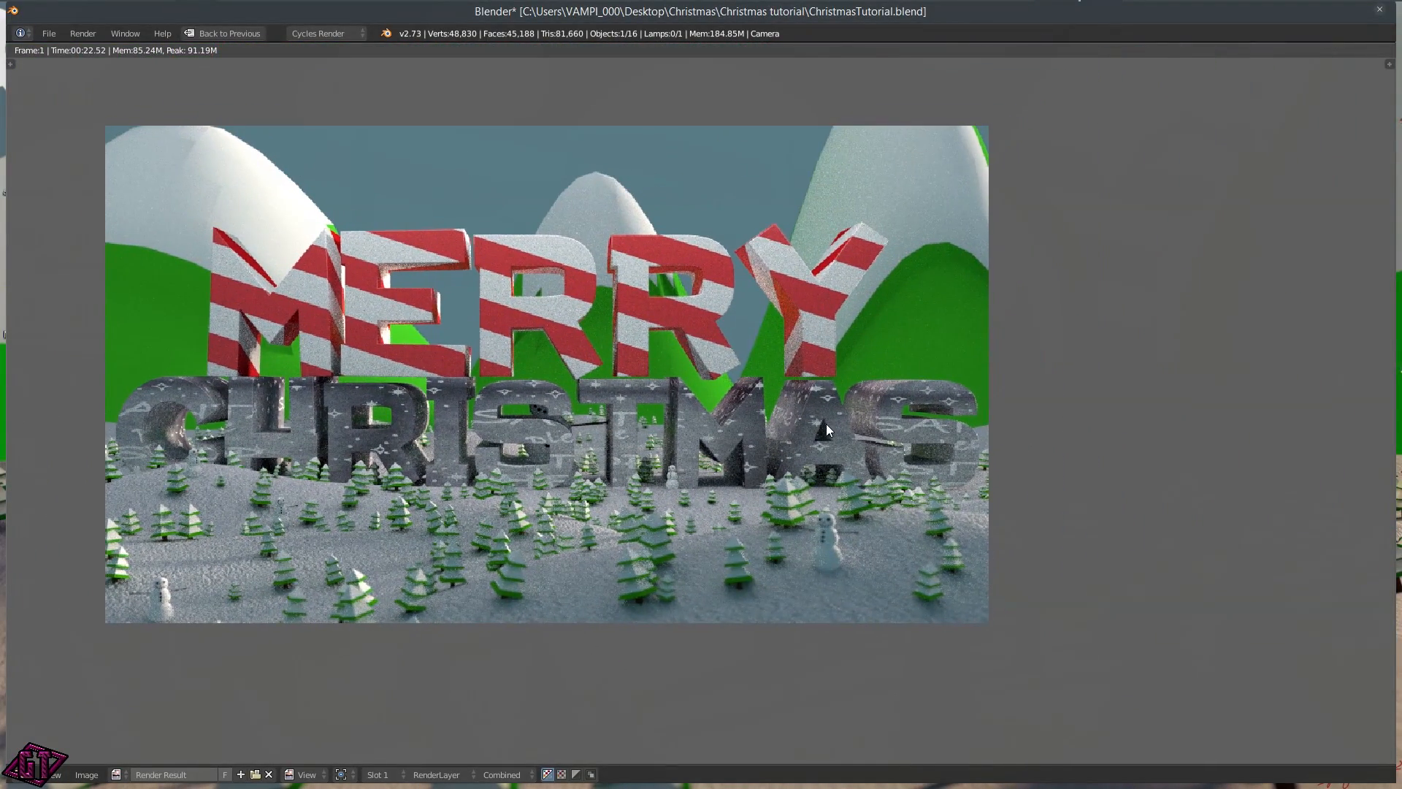
pyautogui.scroll(2, 811, 430)
pyautogui.moveTo(935, 458); pyautogui.dragTo(698, 384, button='middle')
pyautogui.scroll(4, 909, 539)
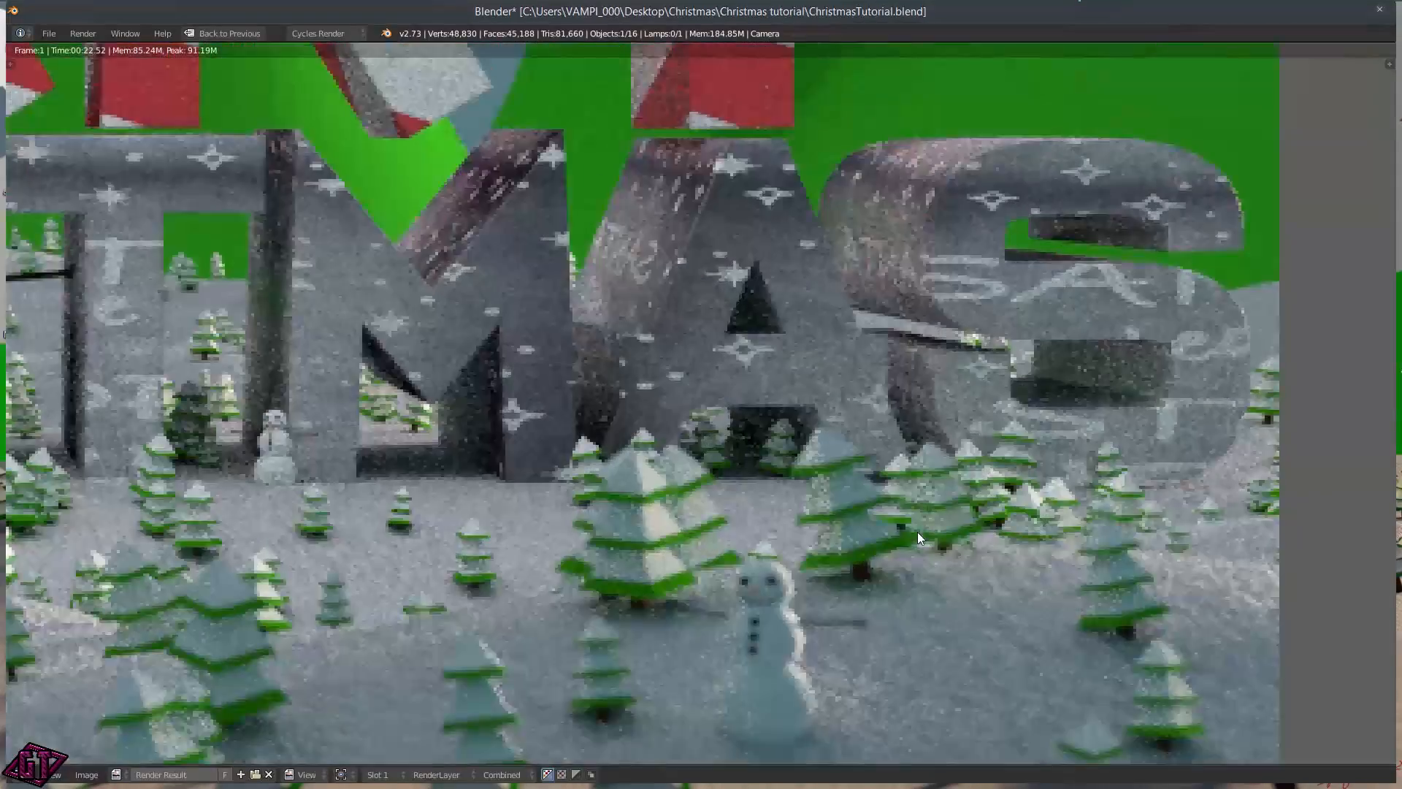
pyautogui.scroll(-4, 917, 532)
pyautogui.moveTo(426, 565); pyautogui.dragTo(739, 498, button='middle')
pyautogui.moveTo(453, 554); pyautogui.dragTo(460, 514, button='middle')
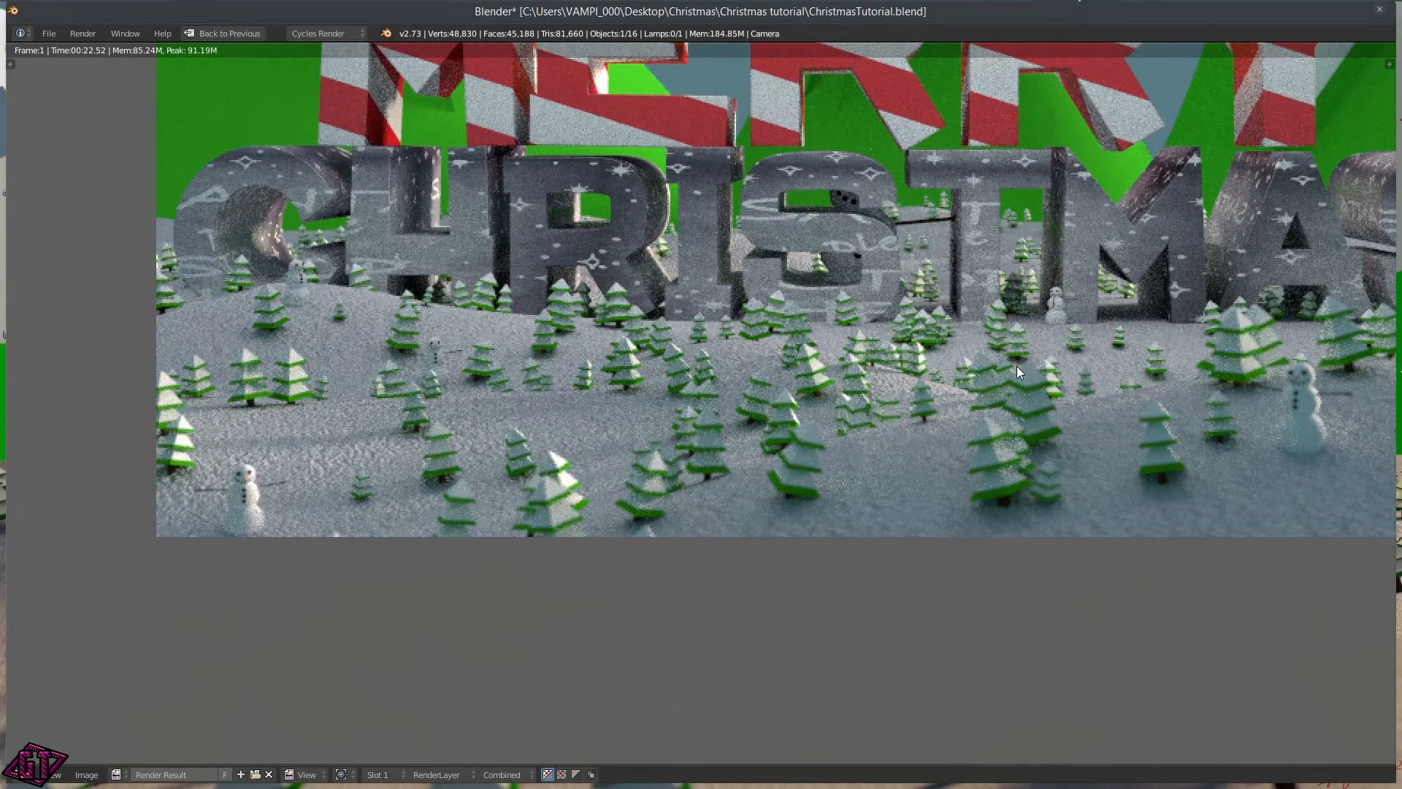
pyautogui.scroll(-3, 1019, 373)
pyautogui.moveTo(1028, 370); pyautogui.dragTo(949, 492, button='middle')
pyautogui.scroll(4, 938, 533)
pyautogui.scroll(-2, 955, 573)
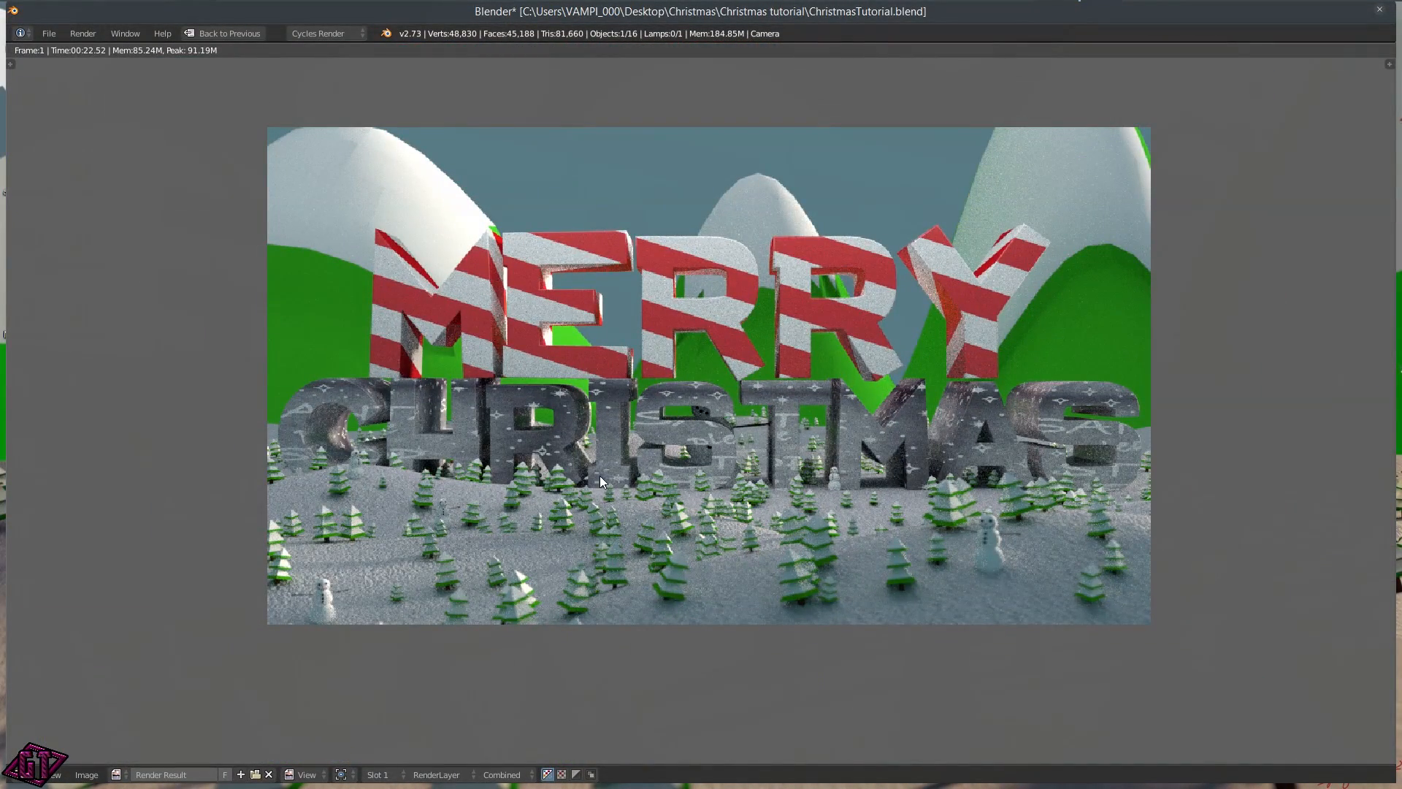
pyautogui.scroll(3, 733, 551)
pyautogui.scroll(-2, 733, 550)
pyautogui.moveTo(866, 563); pyautogui.dragTo(866, 475, button='middle')
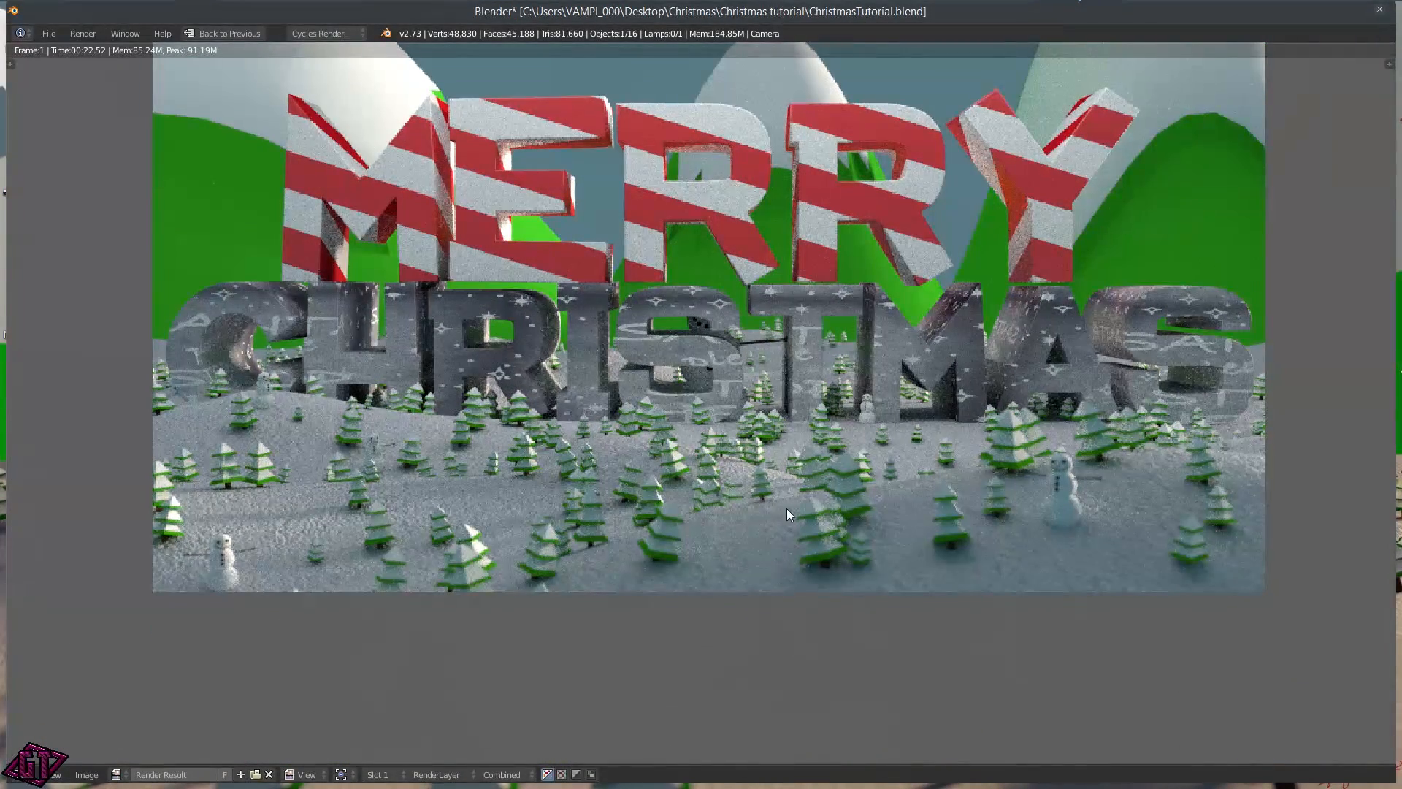
# Restore the previous screen layout and set the camera's depth of field F/stop number to 0.45
pyautogui.click(219, 33)
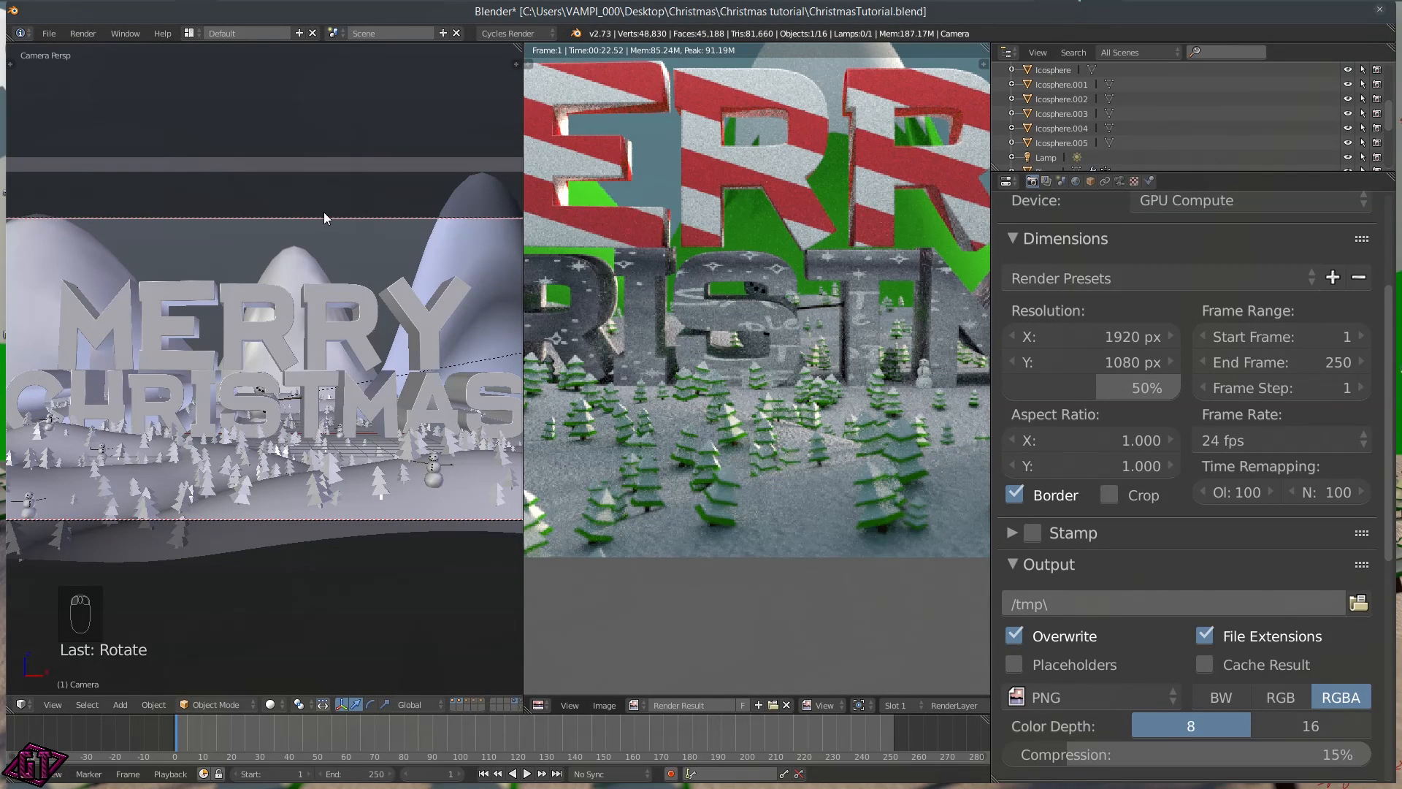
pyautogui.click(1118, 179)
pyautogui.click(1267, 680)
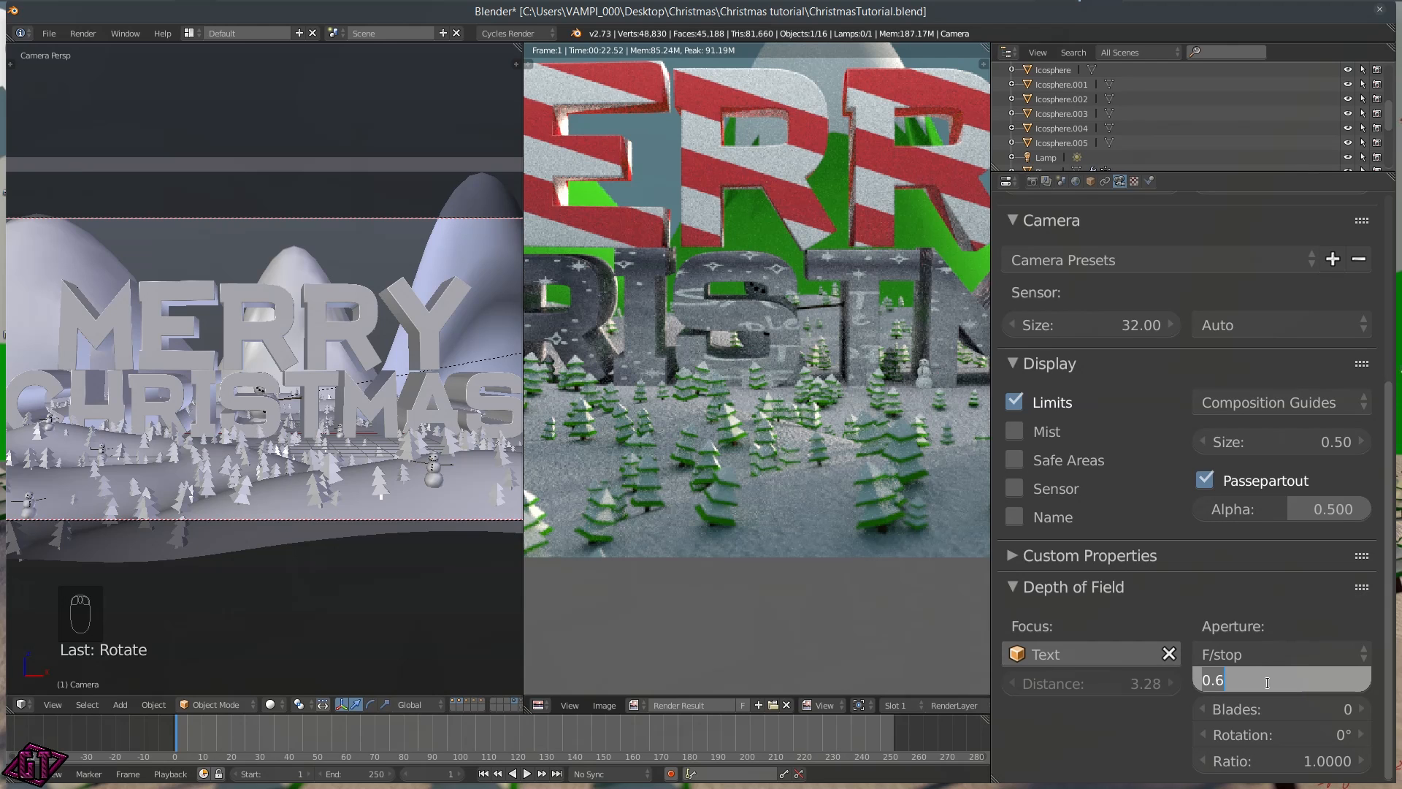
pyautogui.write('.4')
pyautogui.write('5')
pyautogui.press('Return')
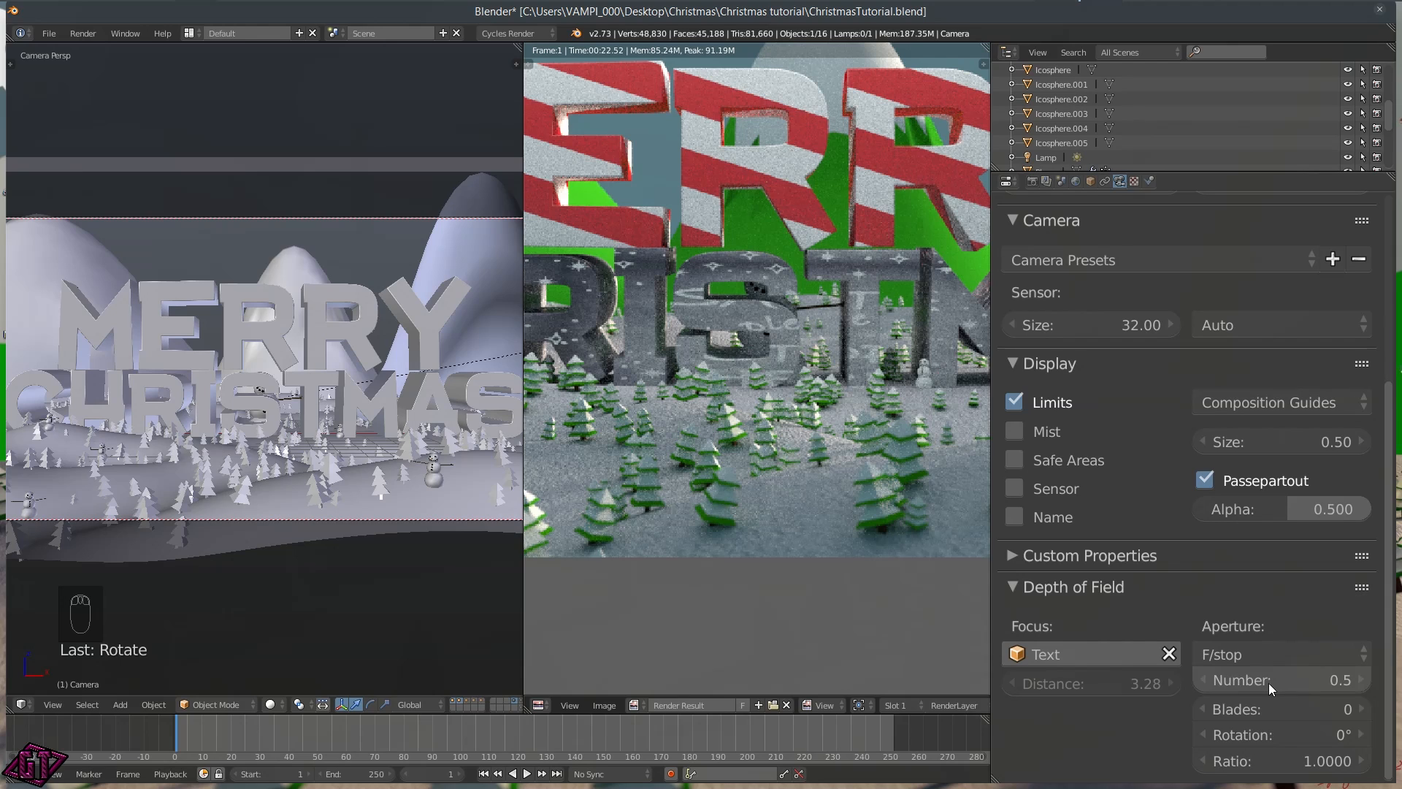
# Set the camera's depth of field F/stop number to 0.4 and preview the scene in rendered shading before returning to solid shading
pyautogui.click(1278, 681)
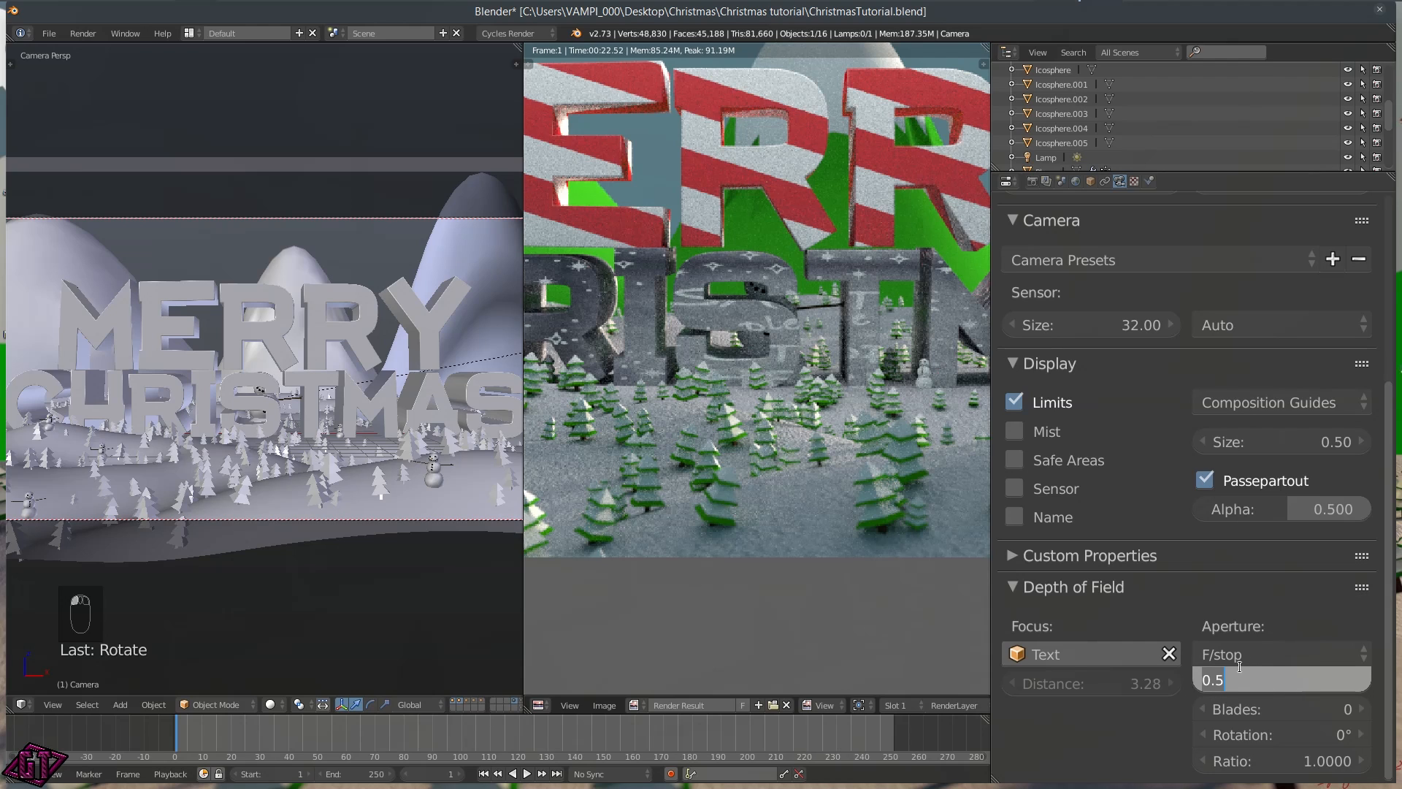
pyautogui.write('.4')
pyautogui.press('Return')
pyautogui.press('z')
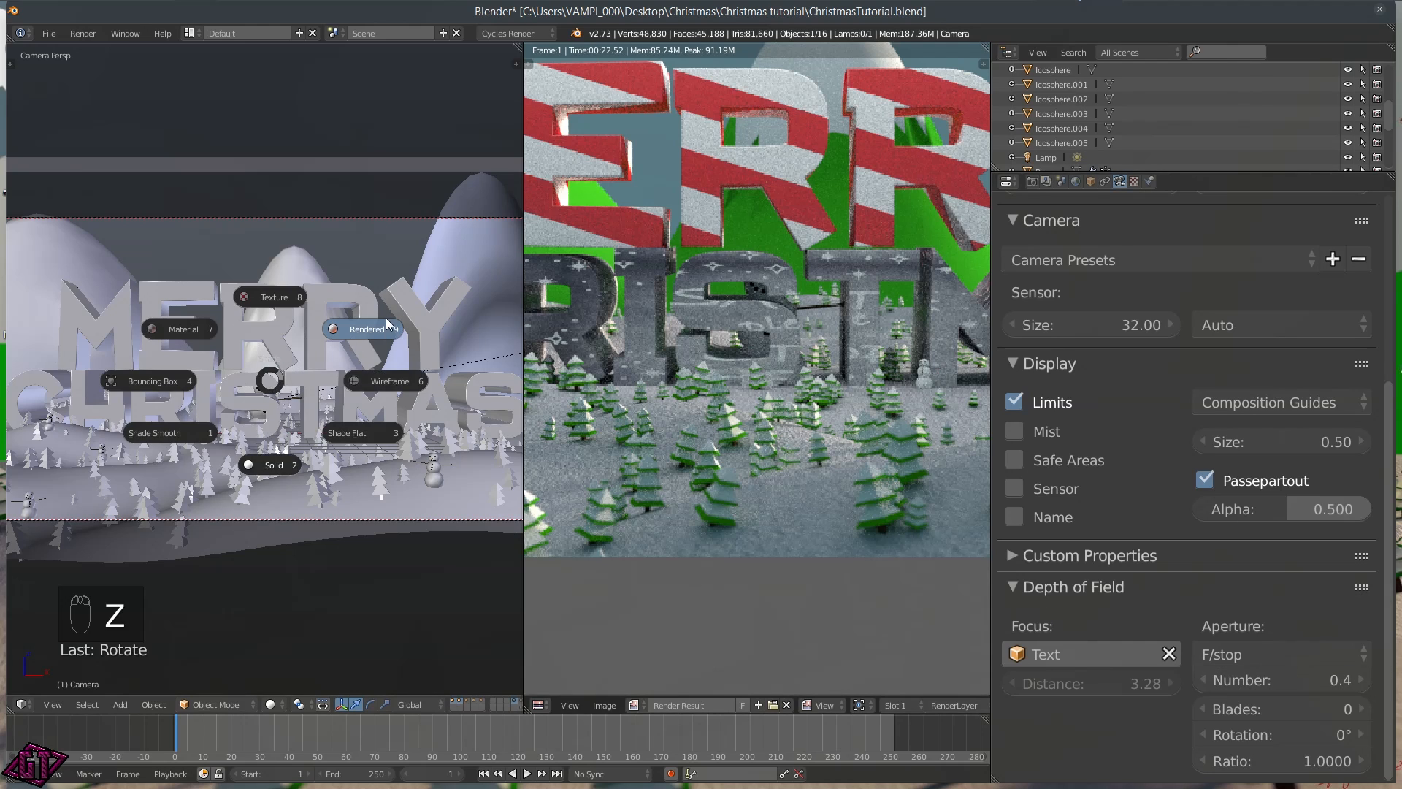
pyautogui.click(387, 317)
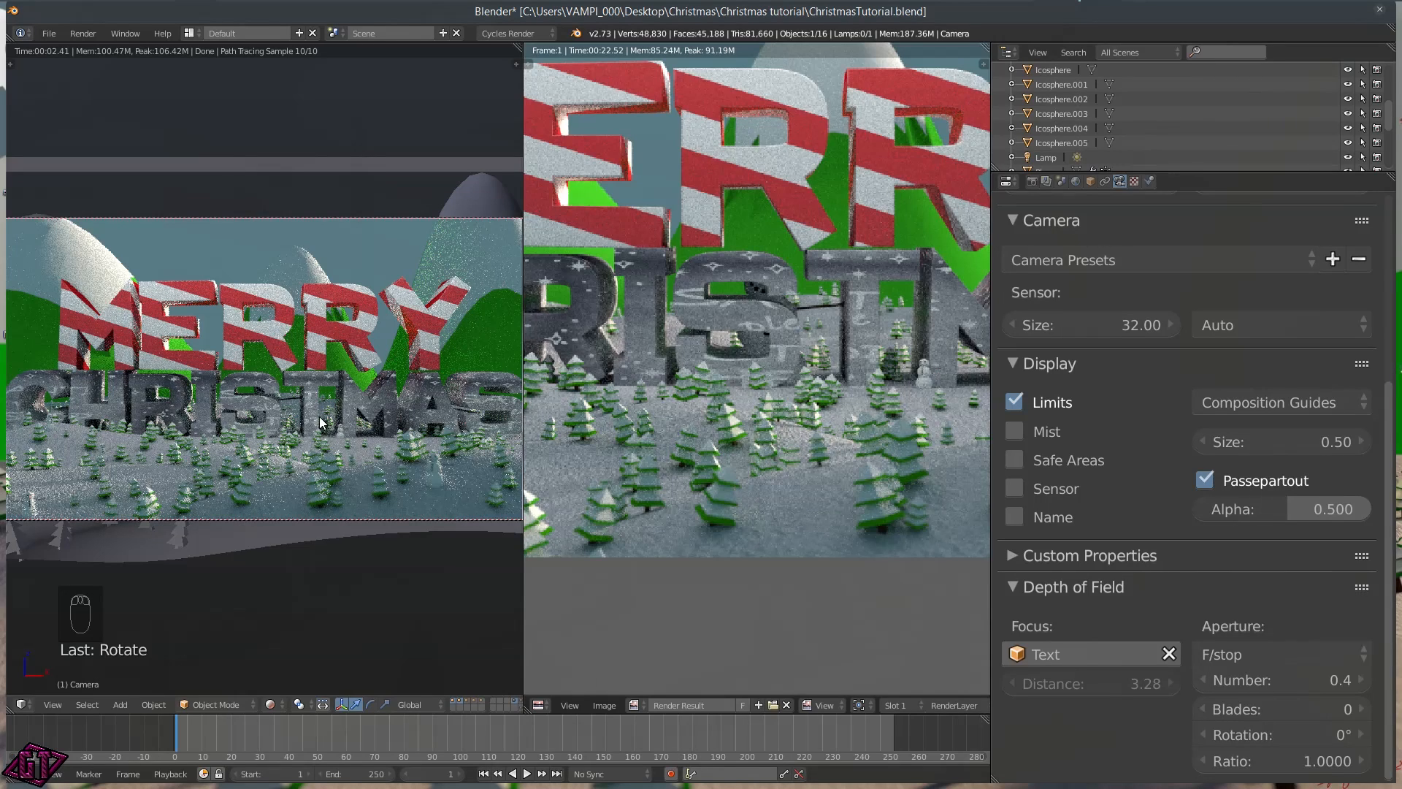
pyautogui.press('z')
pyautogui.click(327, 484)
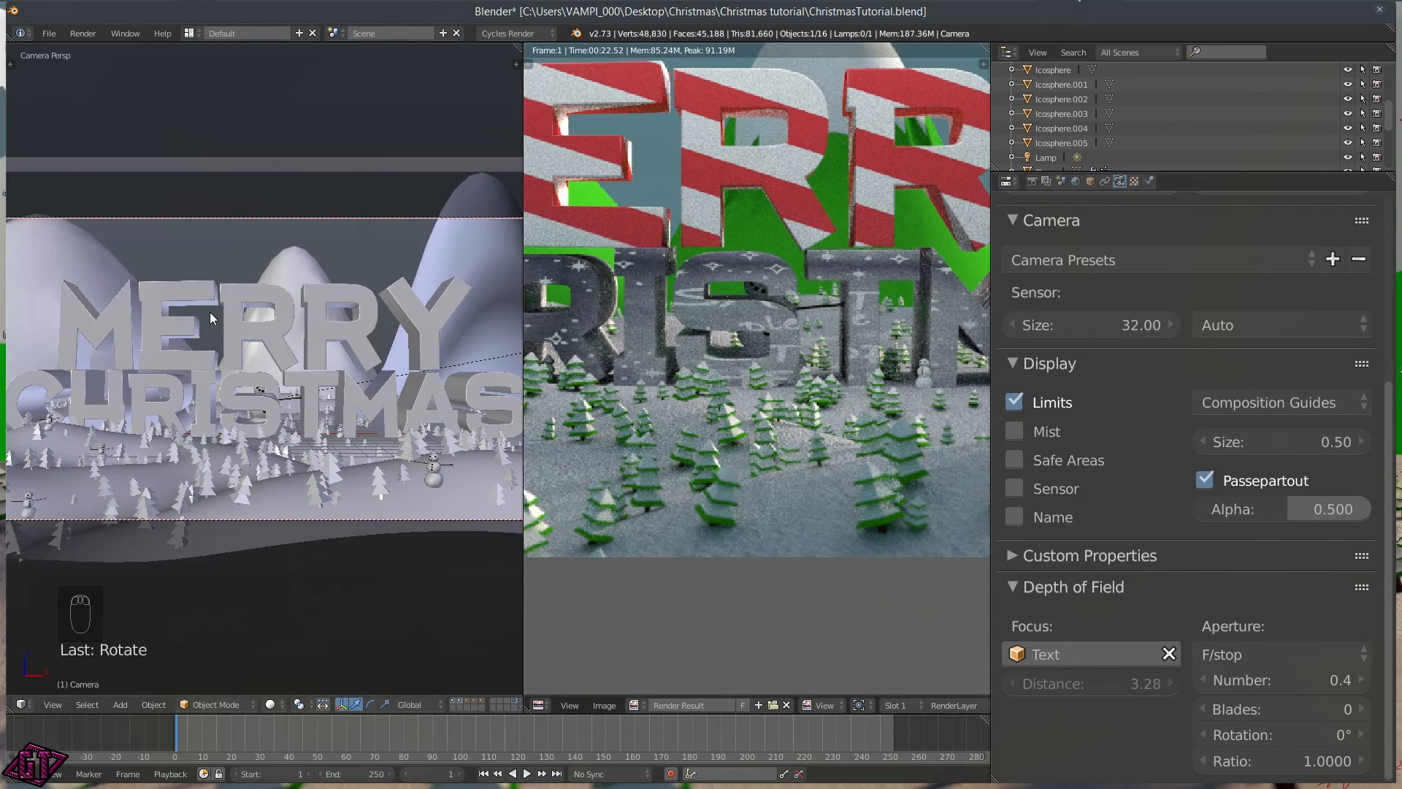
# Select the snow ground plane and bring up its Trees particle emission settings, collapsing the other sections
pyautogui.click(409, 486)
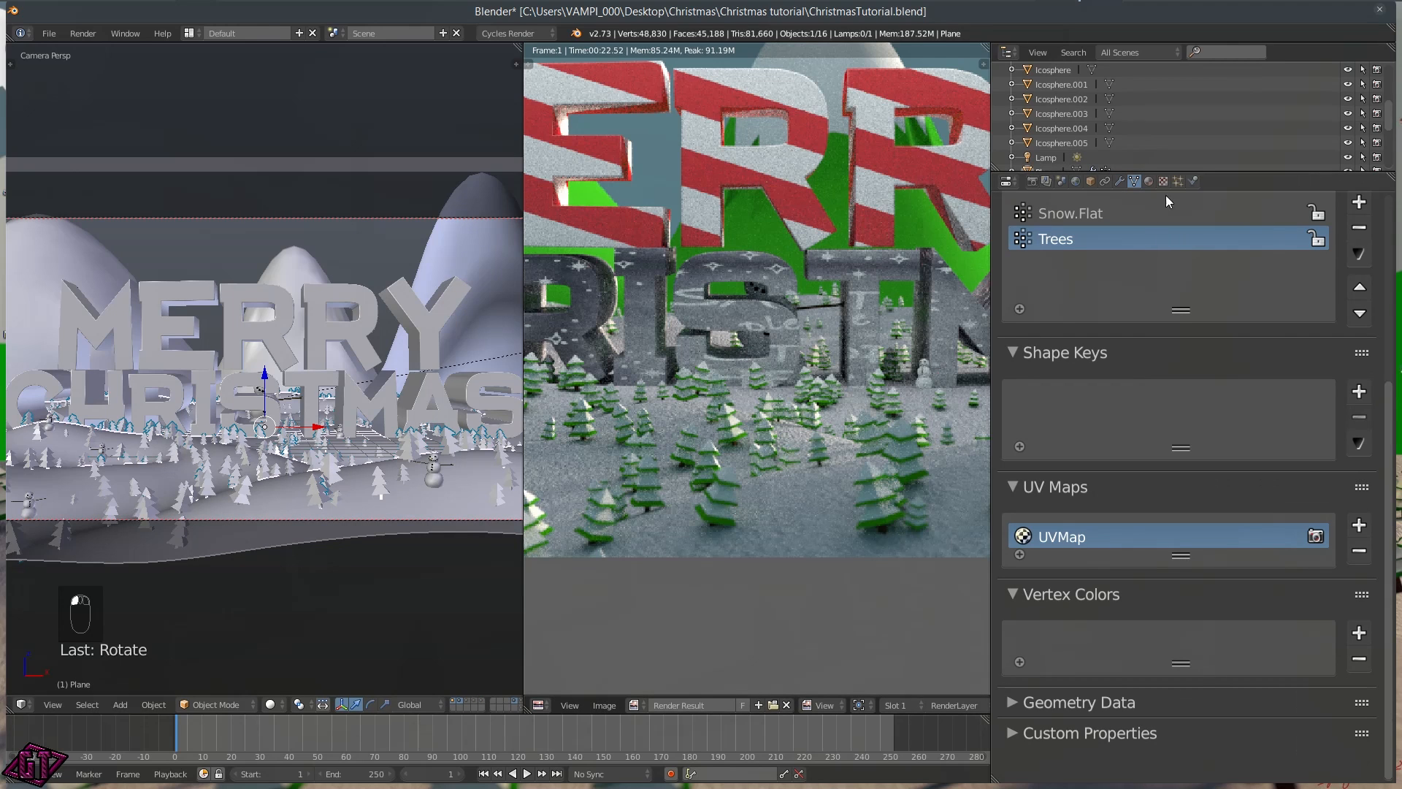
pyautogui.click(1178, 182)
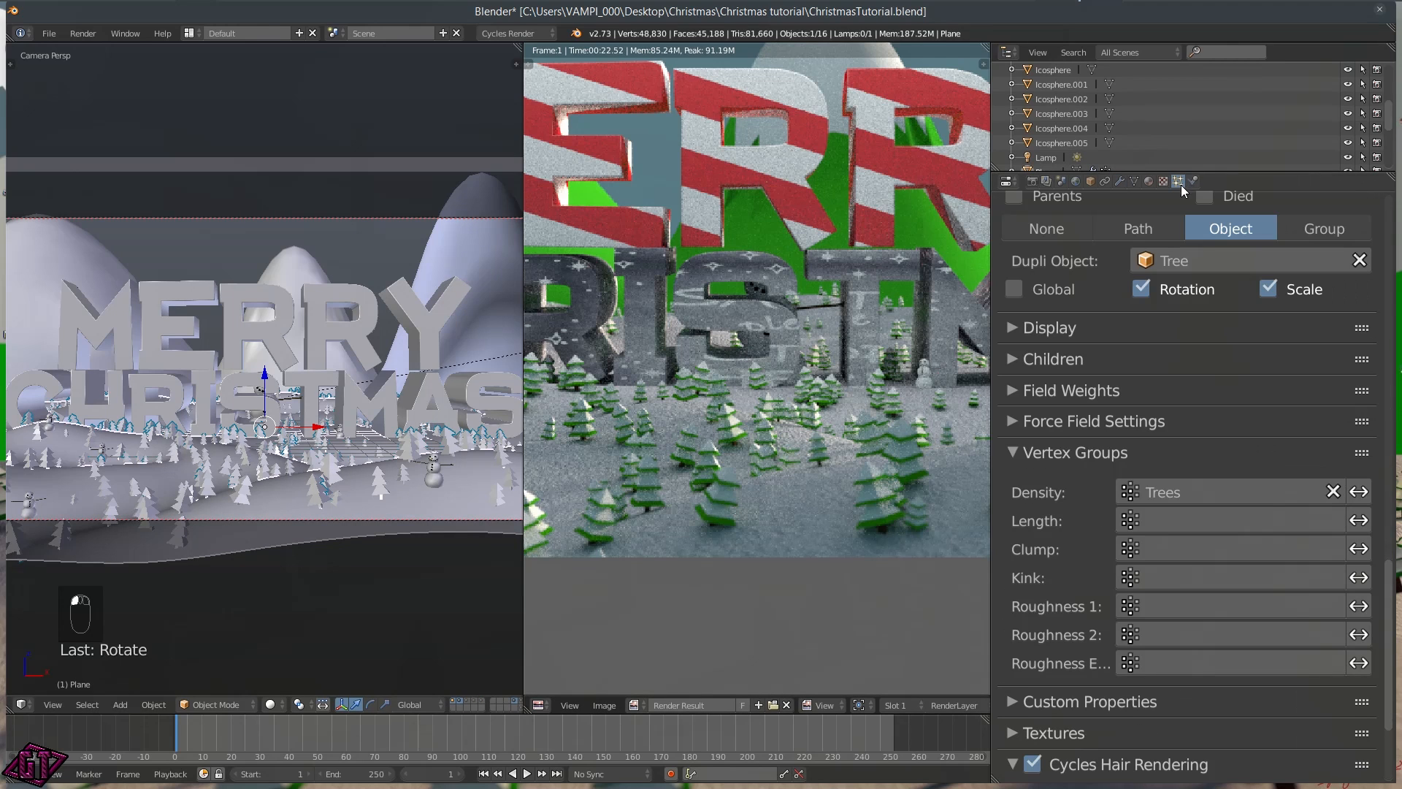
pyautogui.click(1019, 458)
pyautogui.scroll(8, 1164, 436)
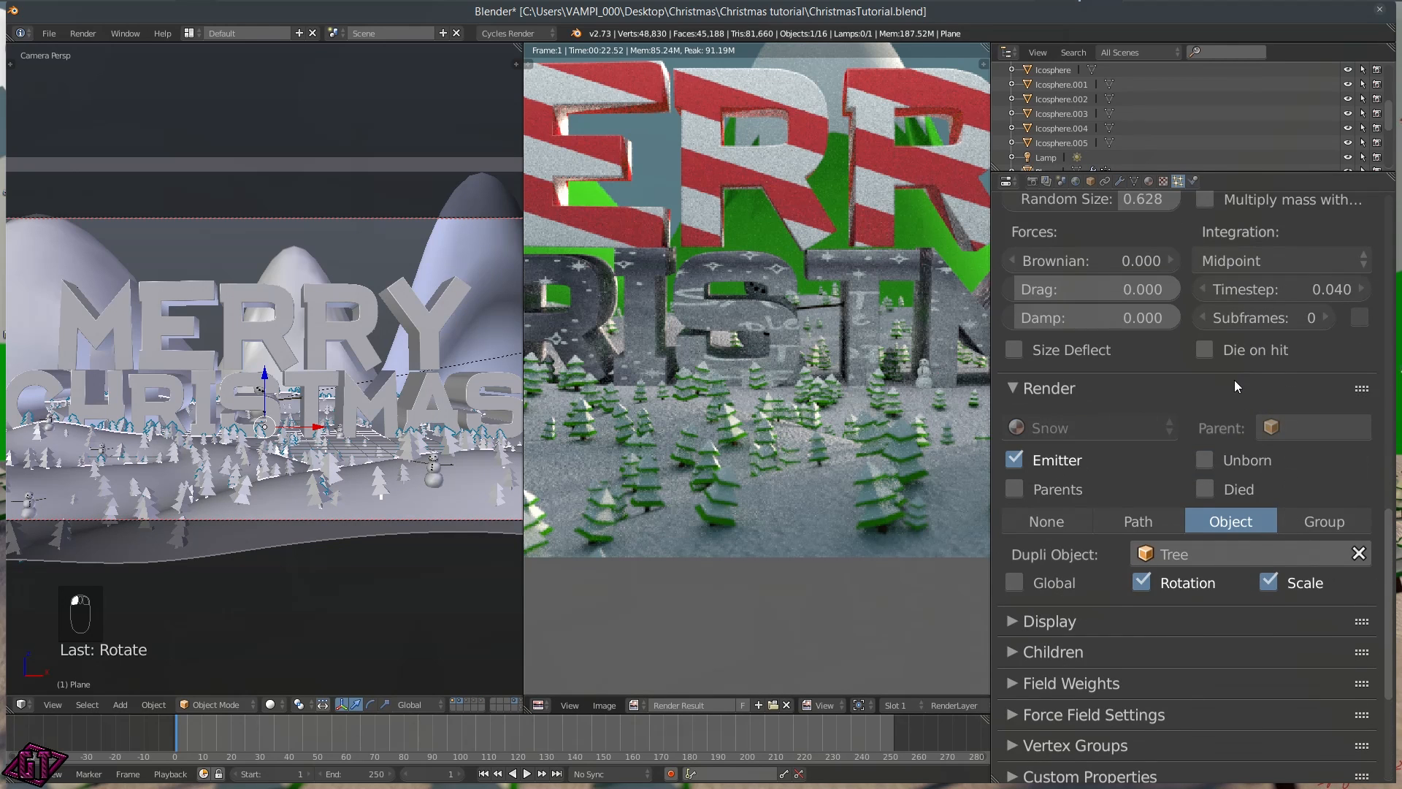
pyautogui.scroll(-6, 1203, 670)
pyautogui.scroll(-5, 1180, 638)
pyautogui.click(1015, 591)
pyautogui.scroll(12, 1240, 428)
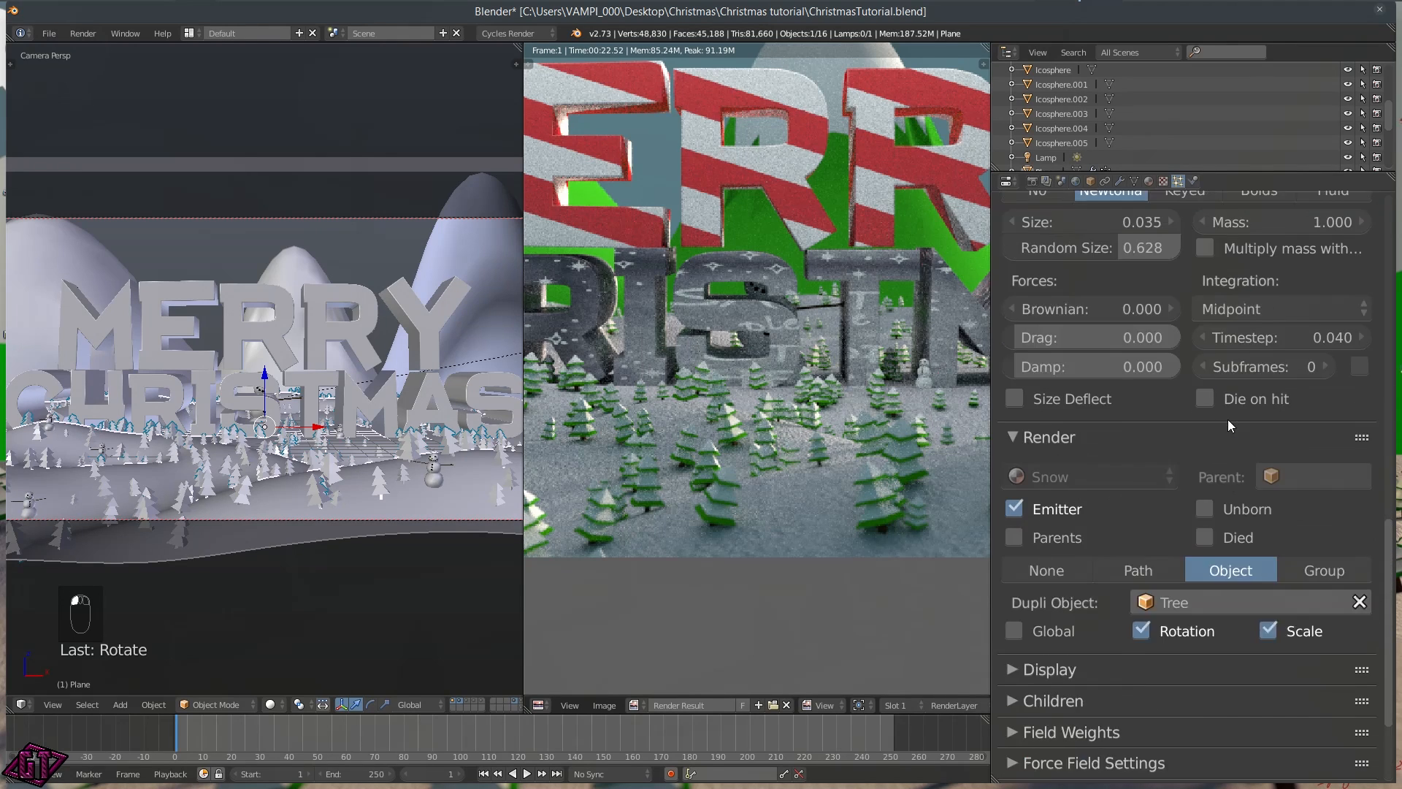
pyautogui.scroll(16, 1228, 419)
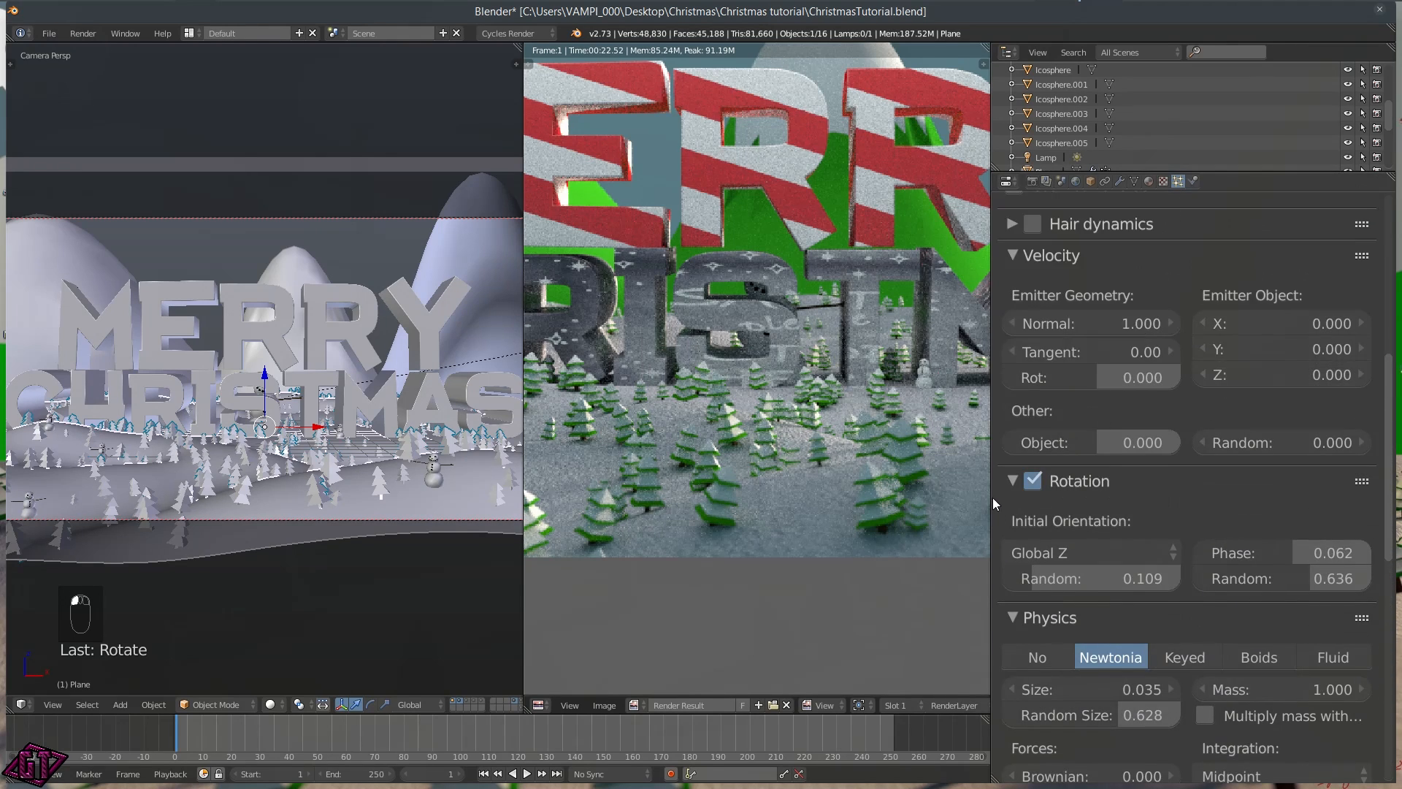
pyautogui.scroll(15, 1115, 353)
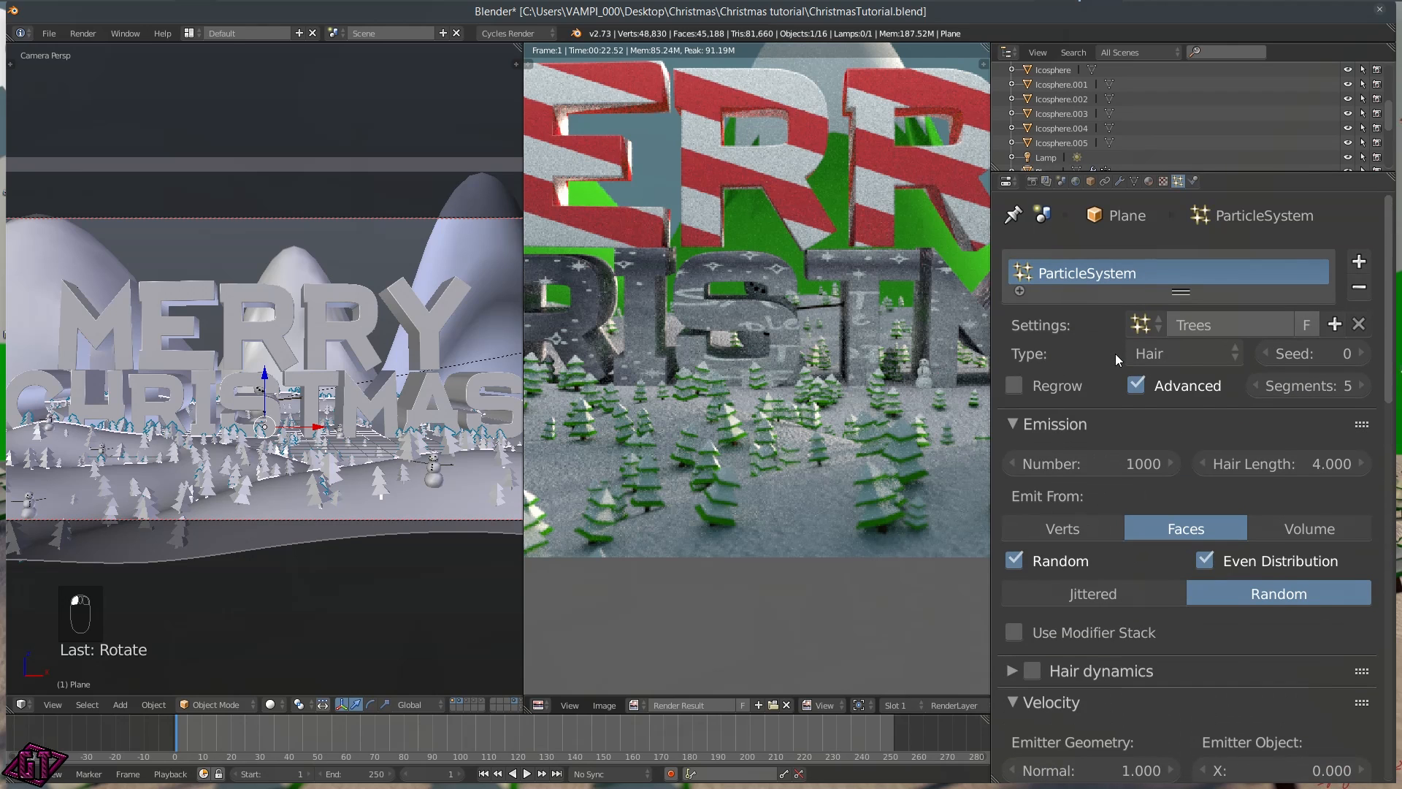
pyautogui.keyDown('ctrl'); pyautogui.click(1142, 425); pyautogui.keyUp('ctrl')
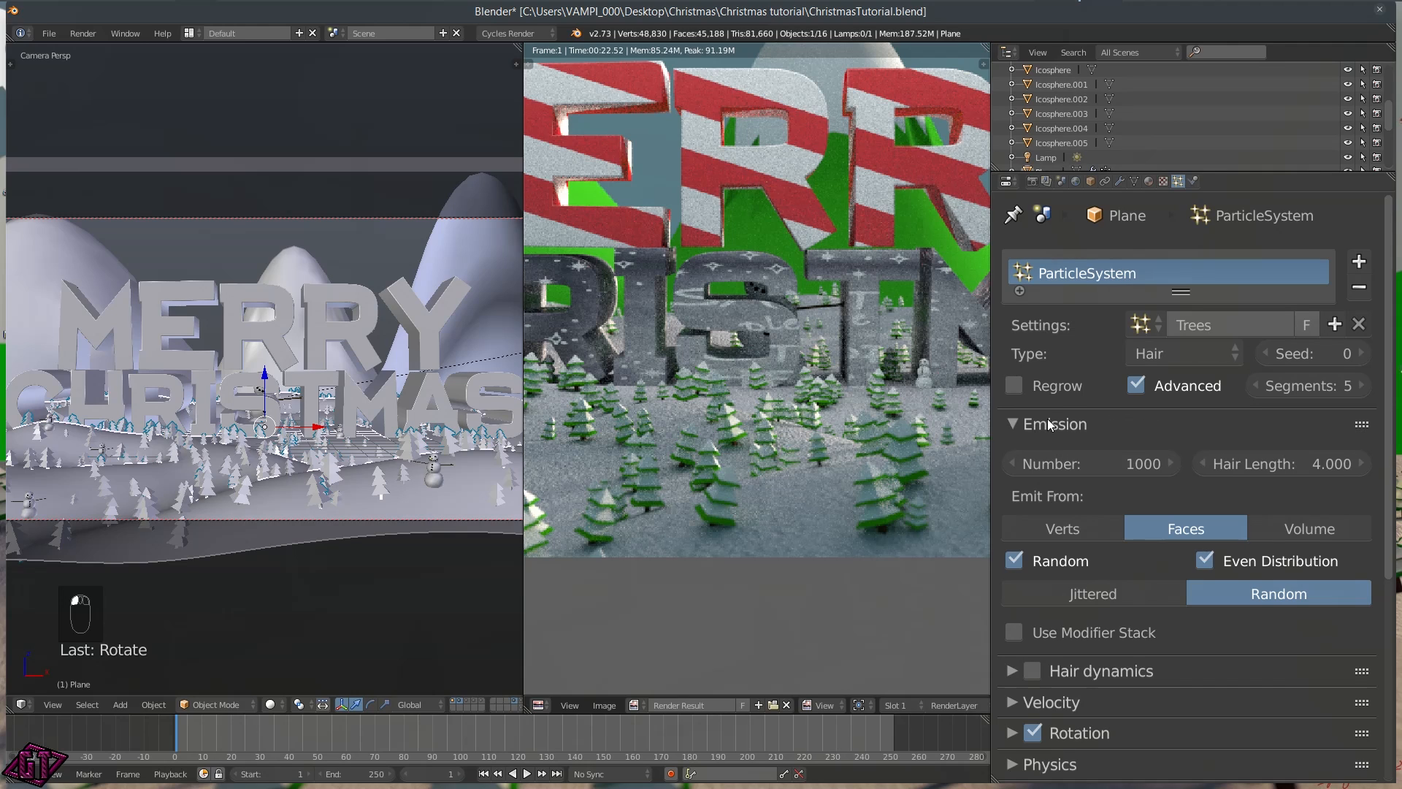
# Try a Trees particle emission number of 5000 and preview it in rendered shading before returning to solid shading
pyautogui.click(1088, 461)
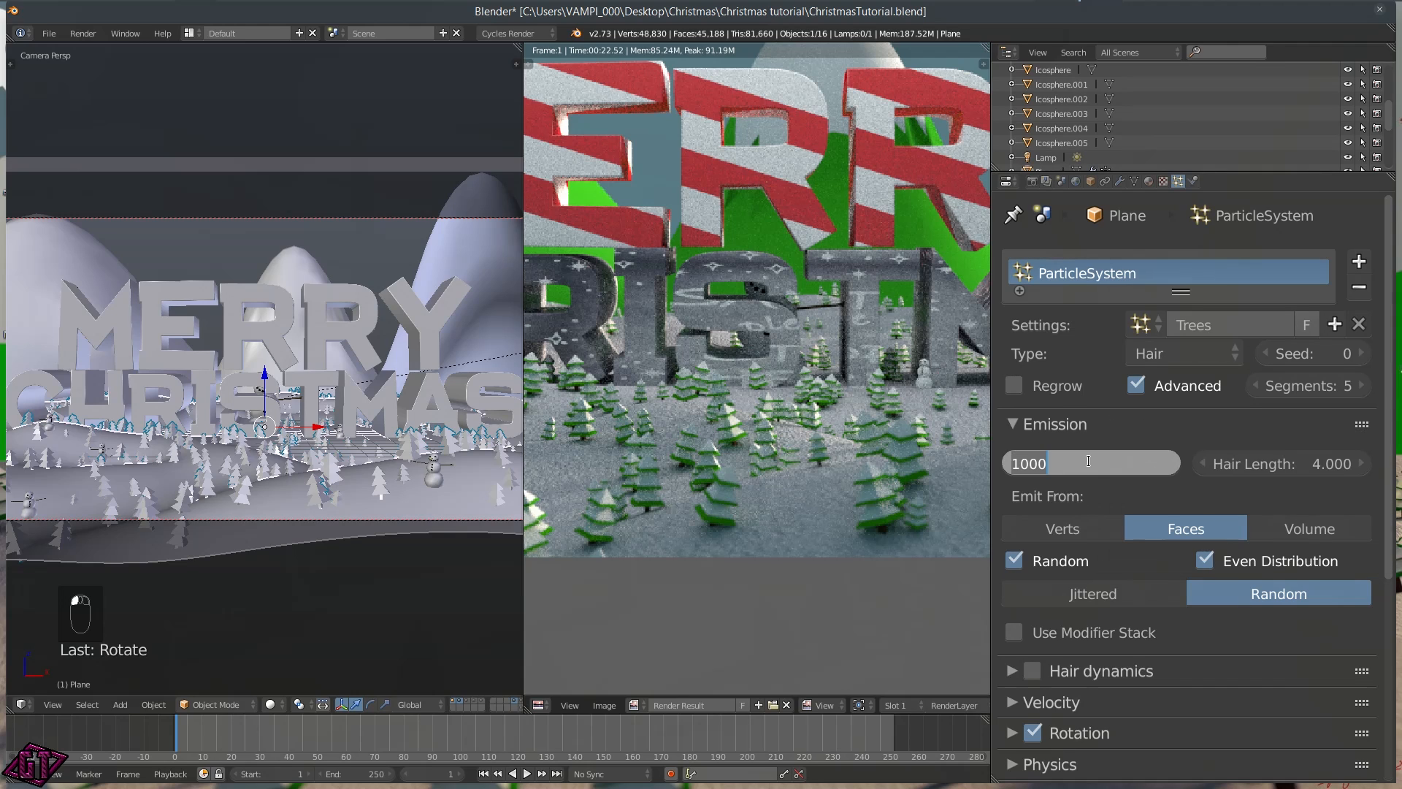
pyautogui.write('5000')
pyautogui.press('Return')
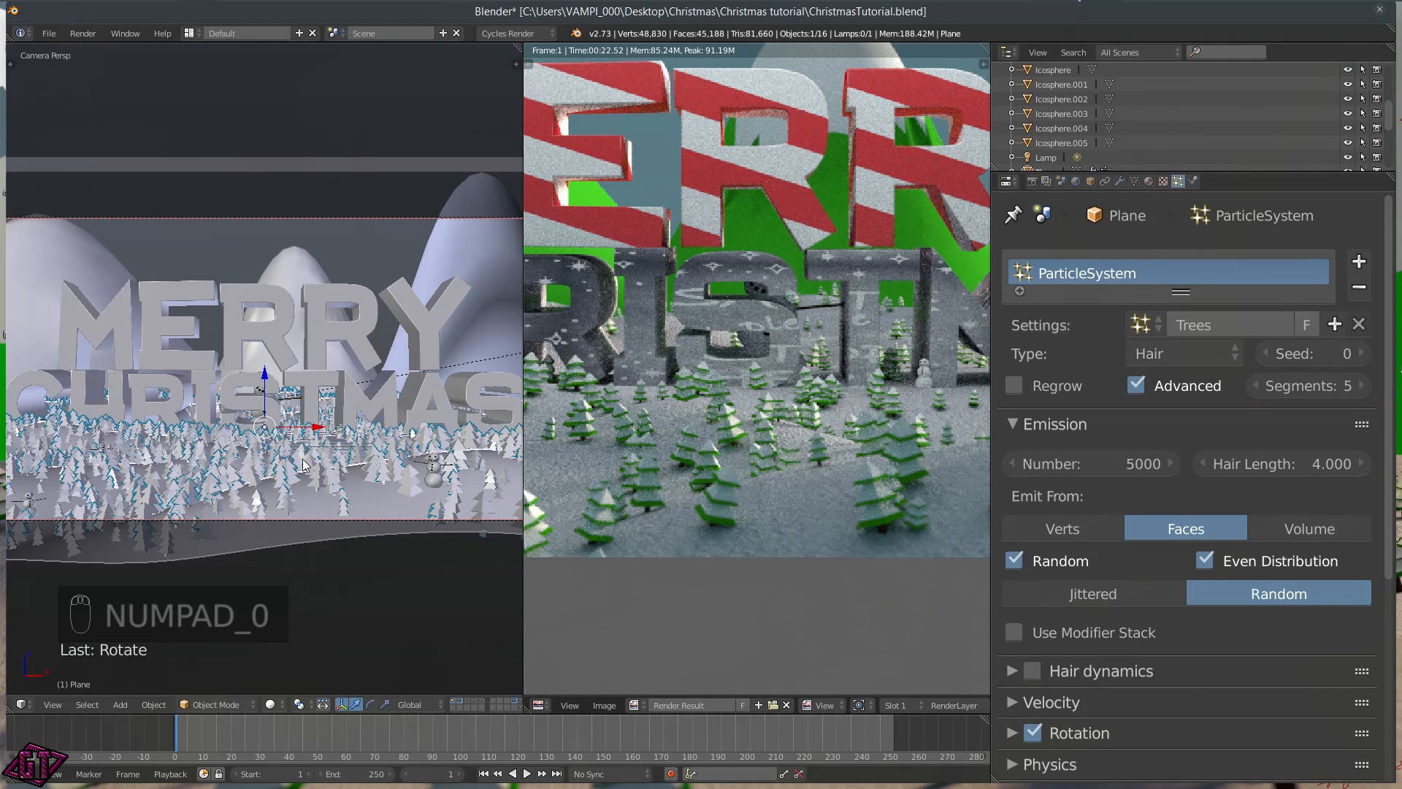
pyautogui.press('z')
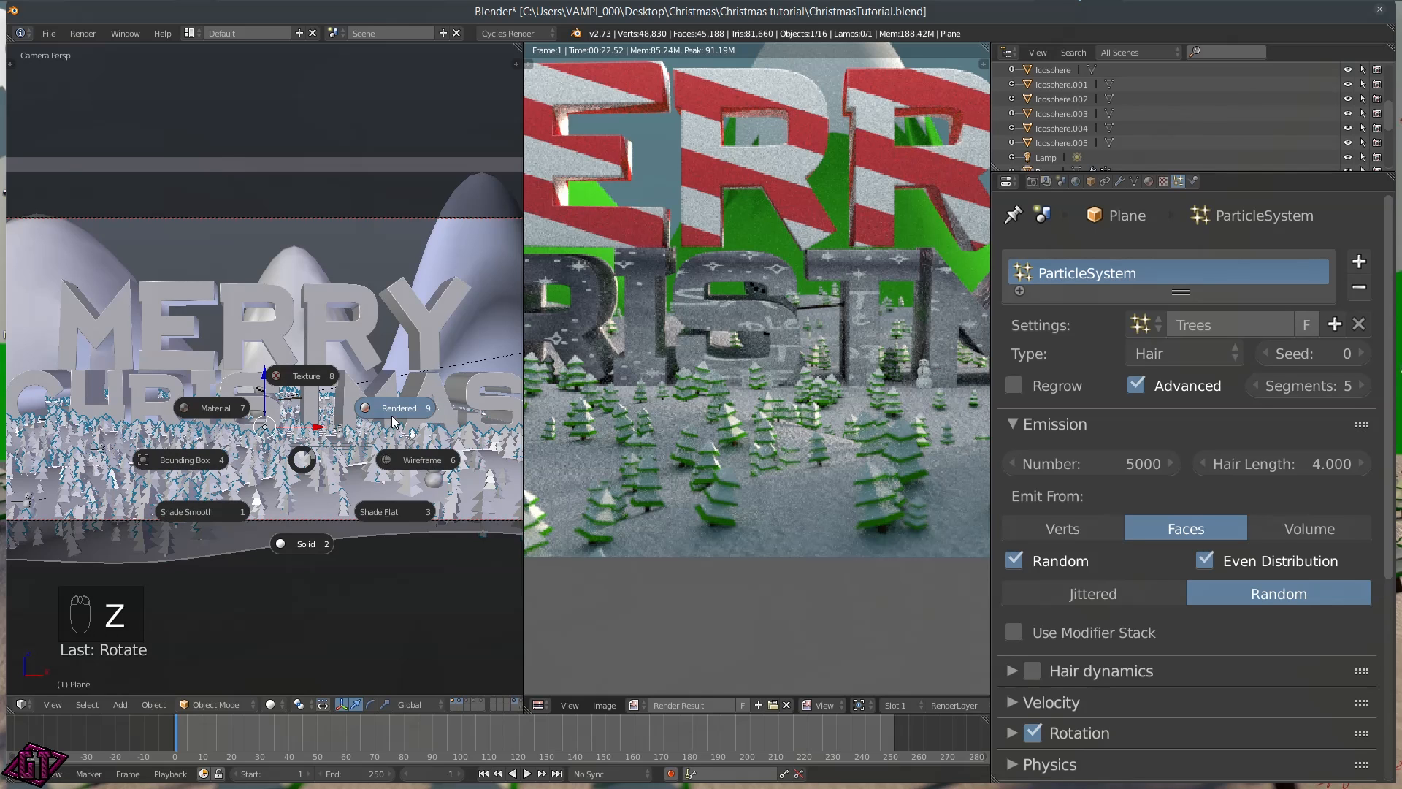
pyautogui.click(391, 421)
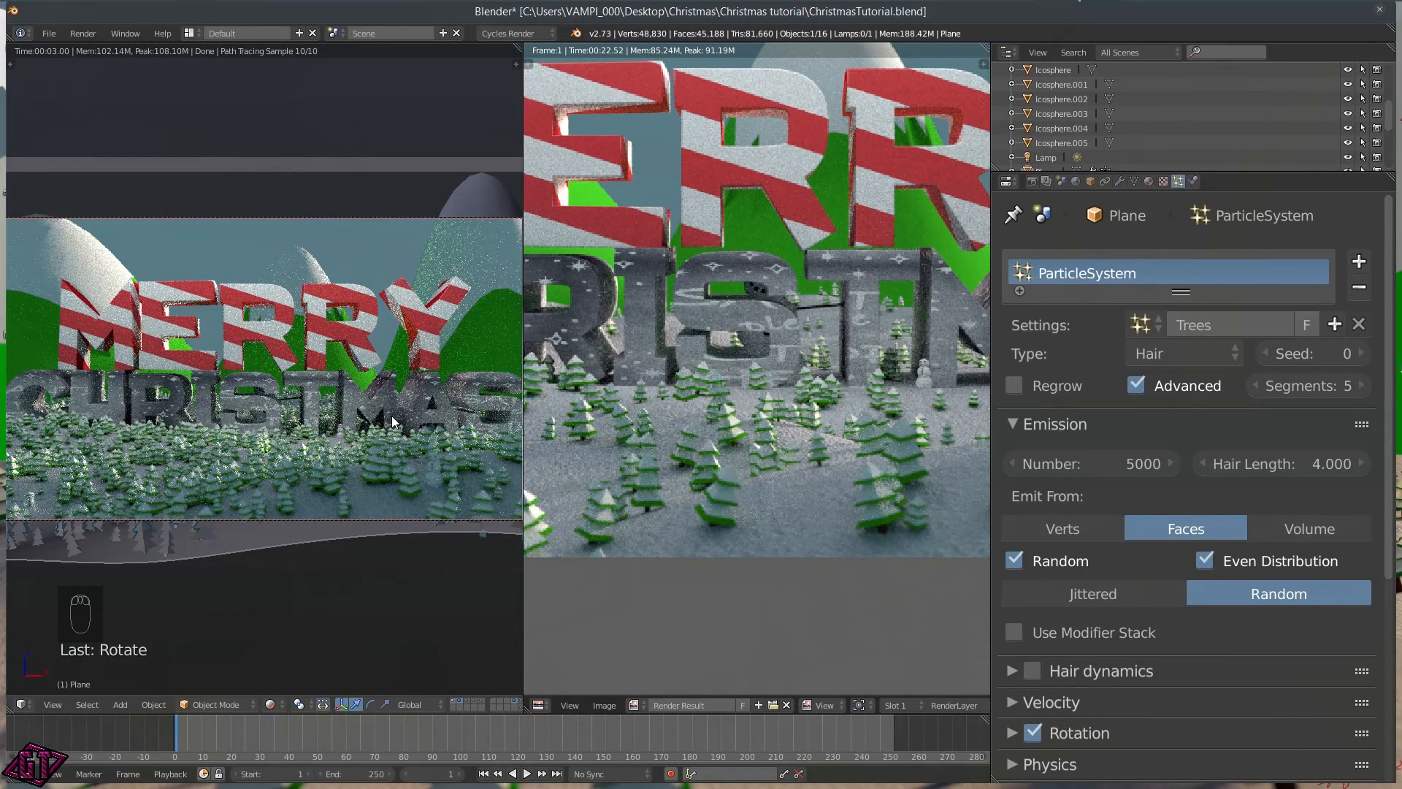
pyautogui.press('z')
pyautogui.click(384, 495)
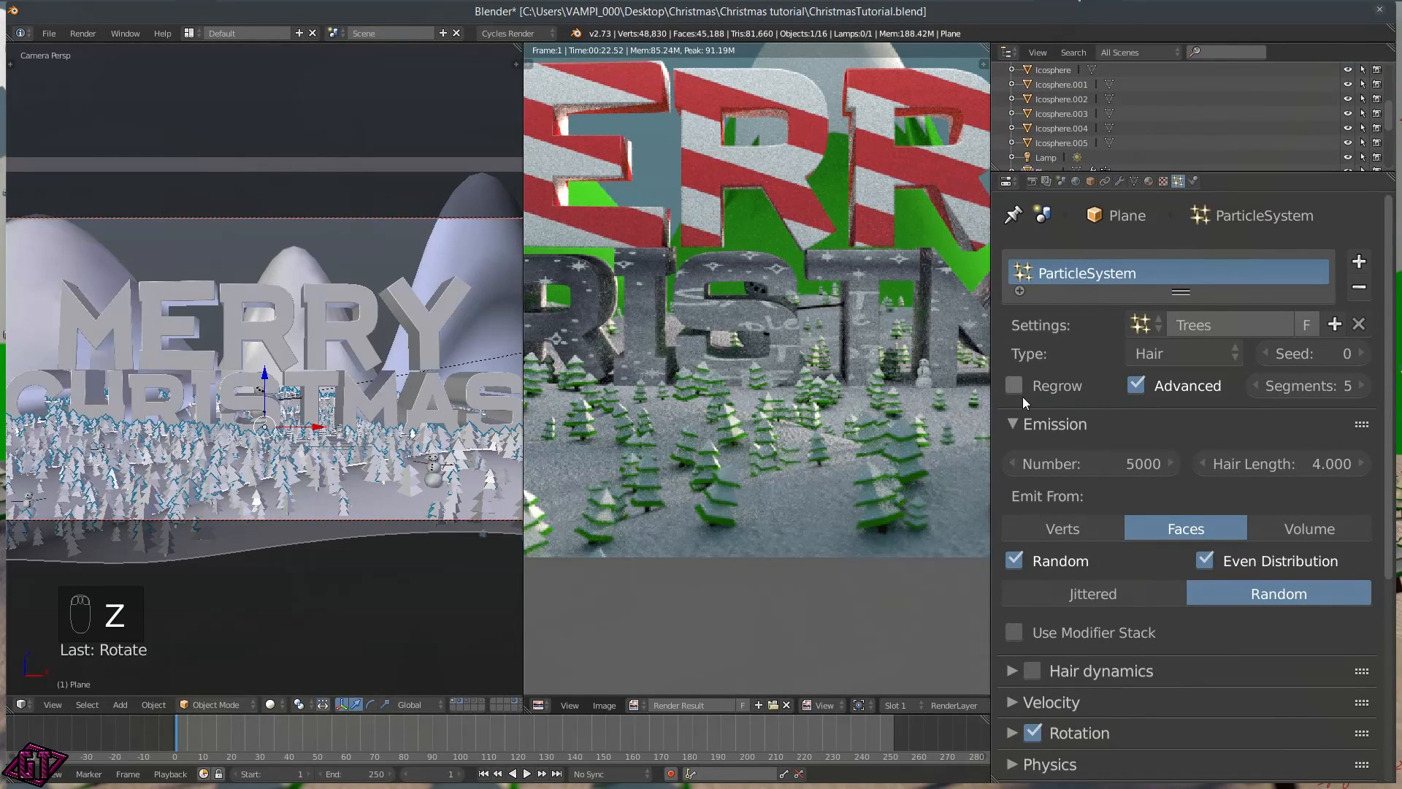
# Set the Trees particle emission number to 1000
pyautogui.click(1096, 458)
pyautogui.write('100')
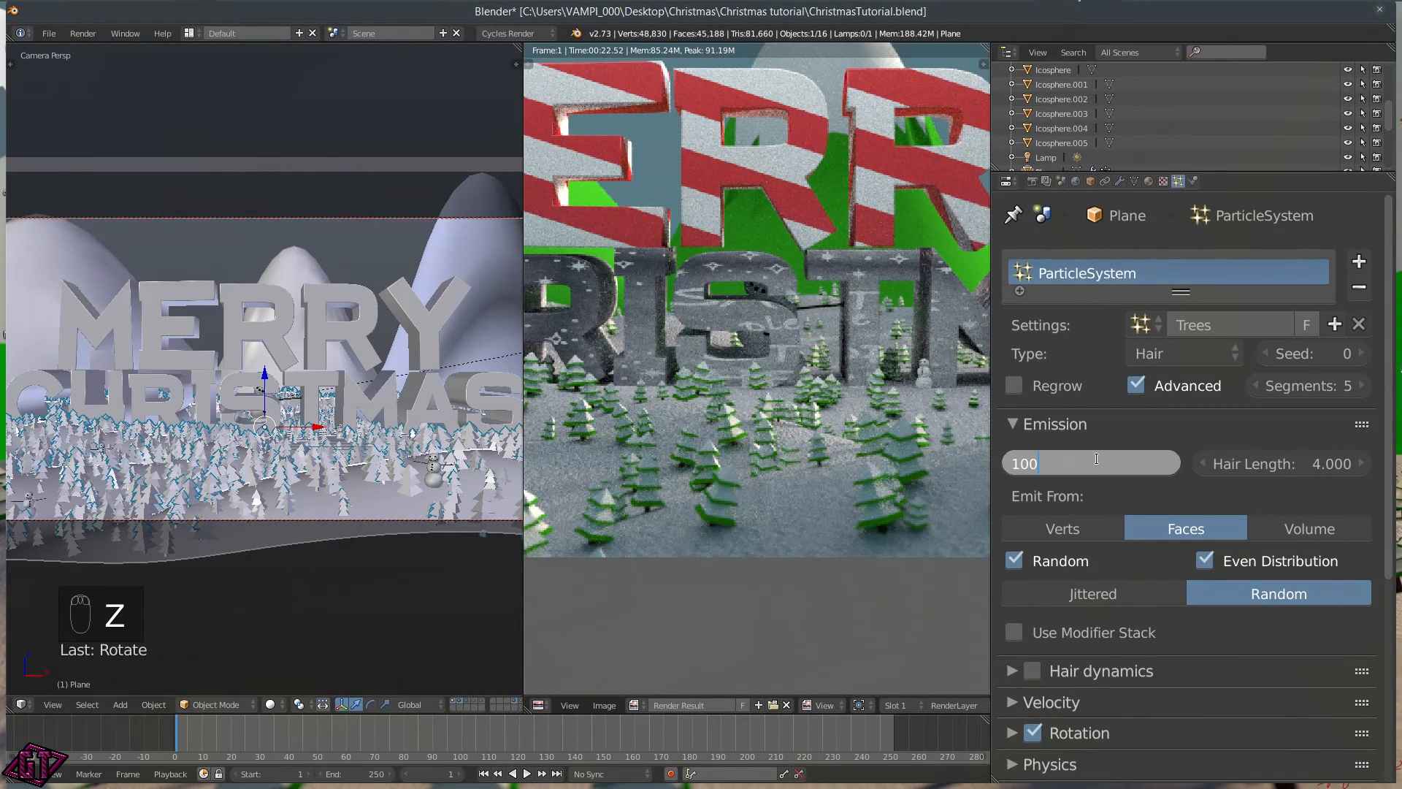
pyautogui.press('Return')
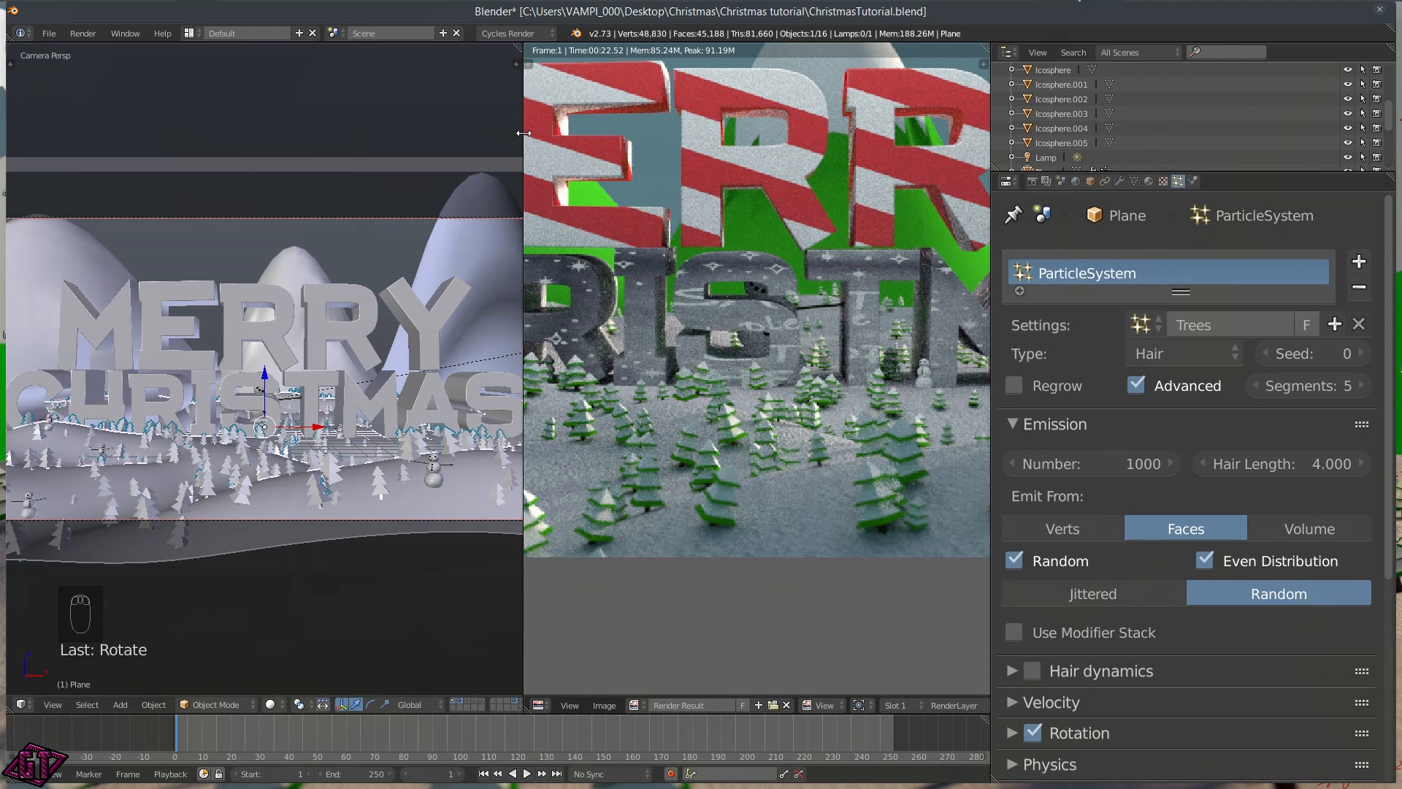
# Widen the 3D viewport and look over the tree distribution on the ground from the top and at an angle
pyautogui.moveTo(522, 130); pyautogui.dragTo(967, 132)
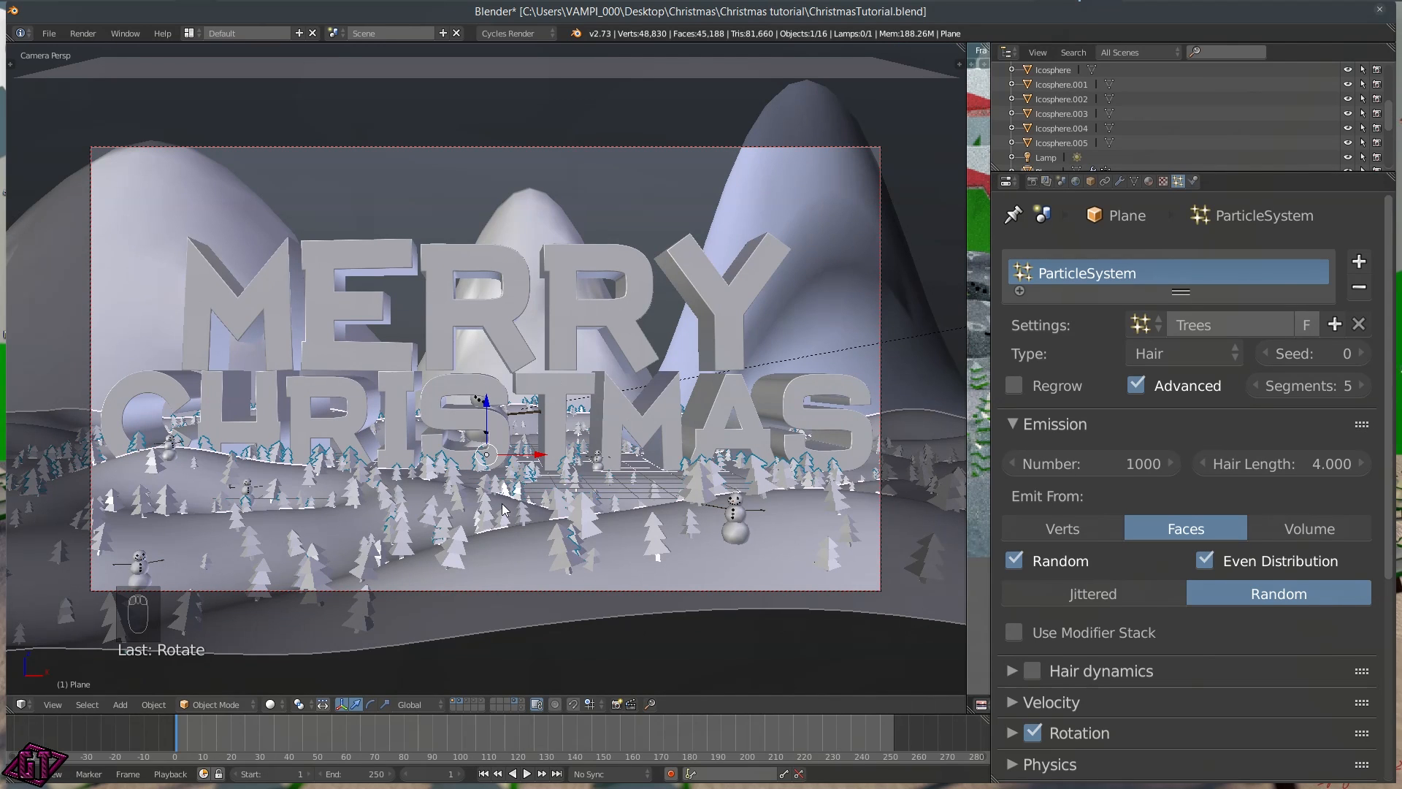
pyautogui.press('q')
pyautogui.click(525, 402)
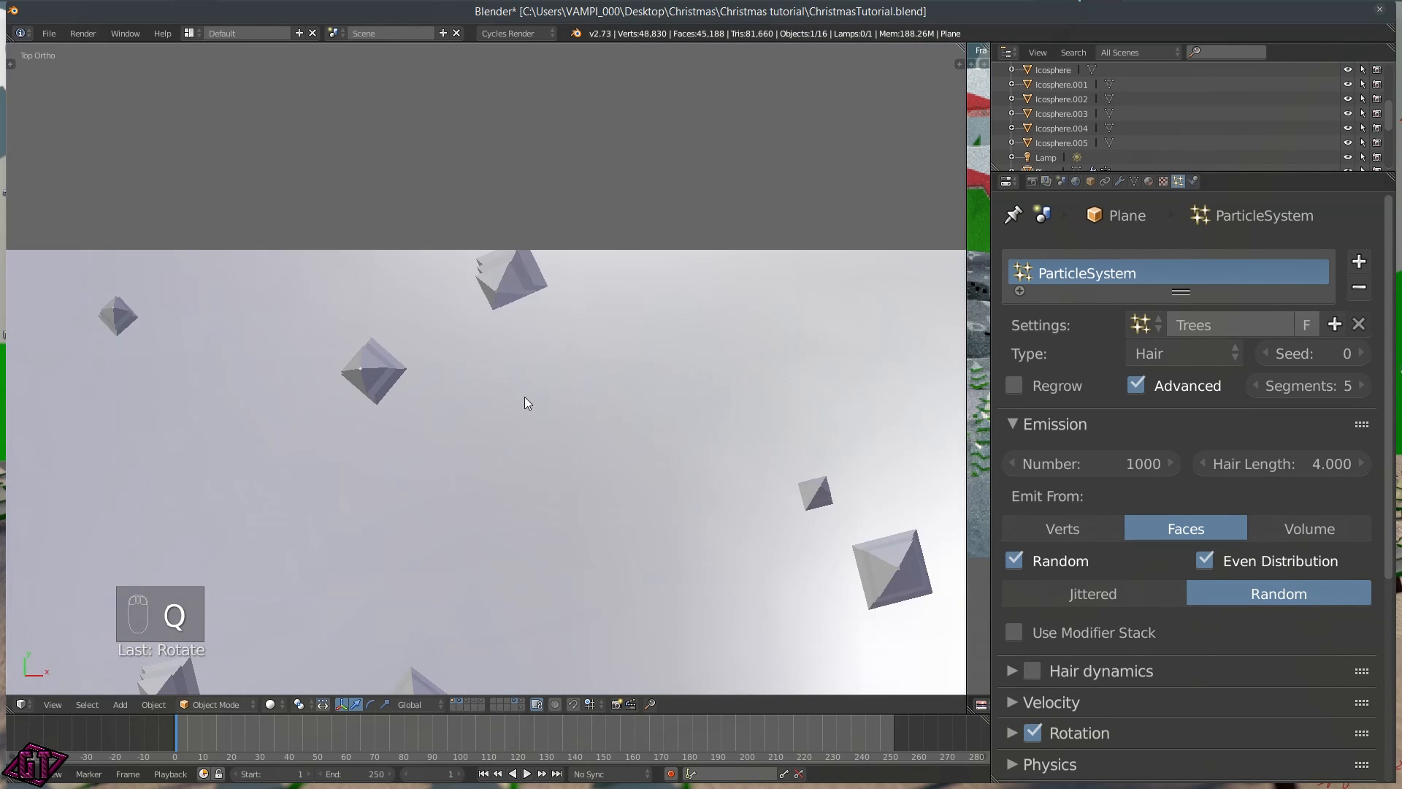
pyautogui.scroll(-8, 524, 475)
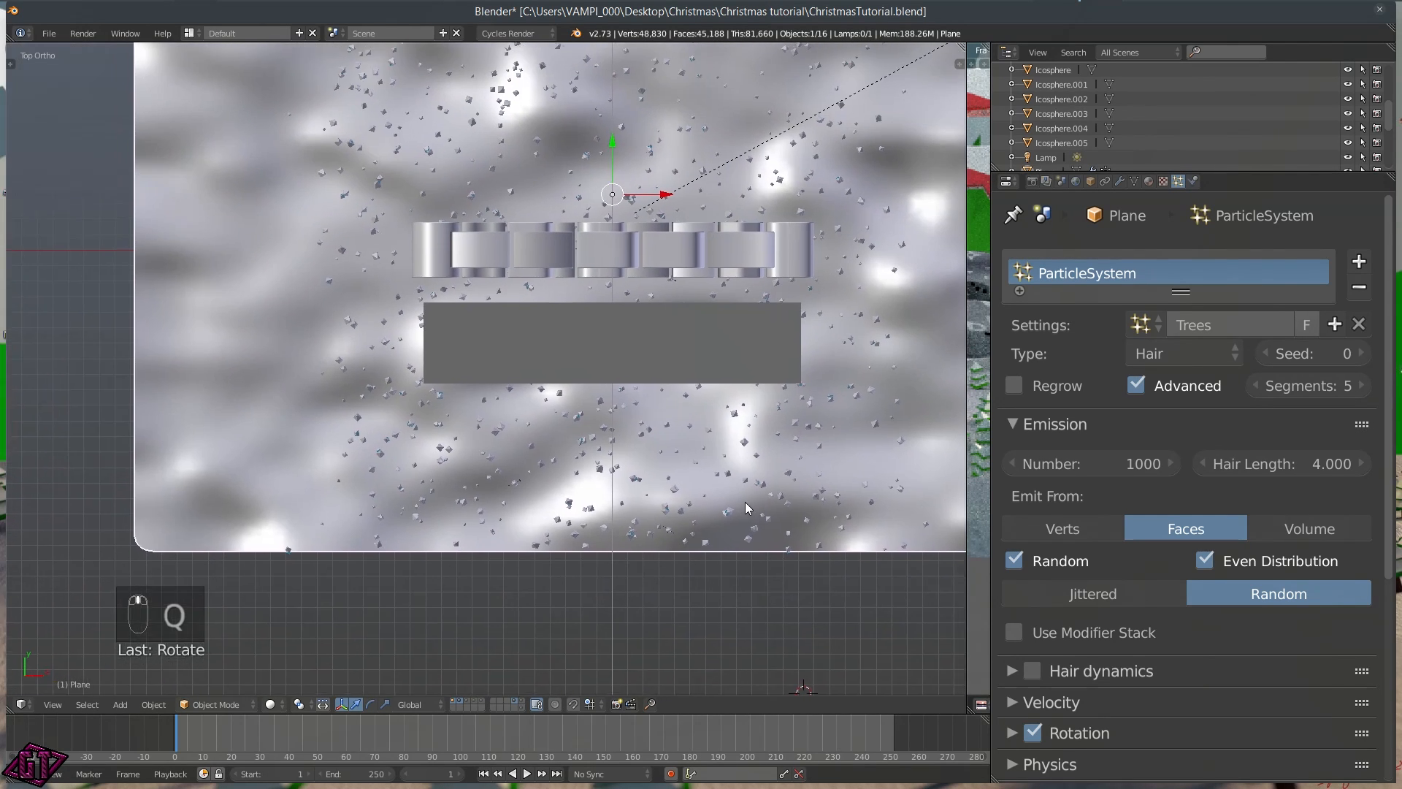
pyautogui.moveTo(499, 422); pyautogui.dragTo(777, 425, button='middle')
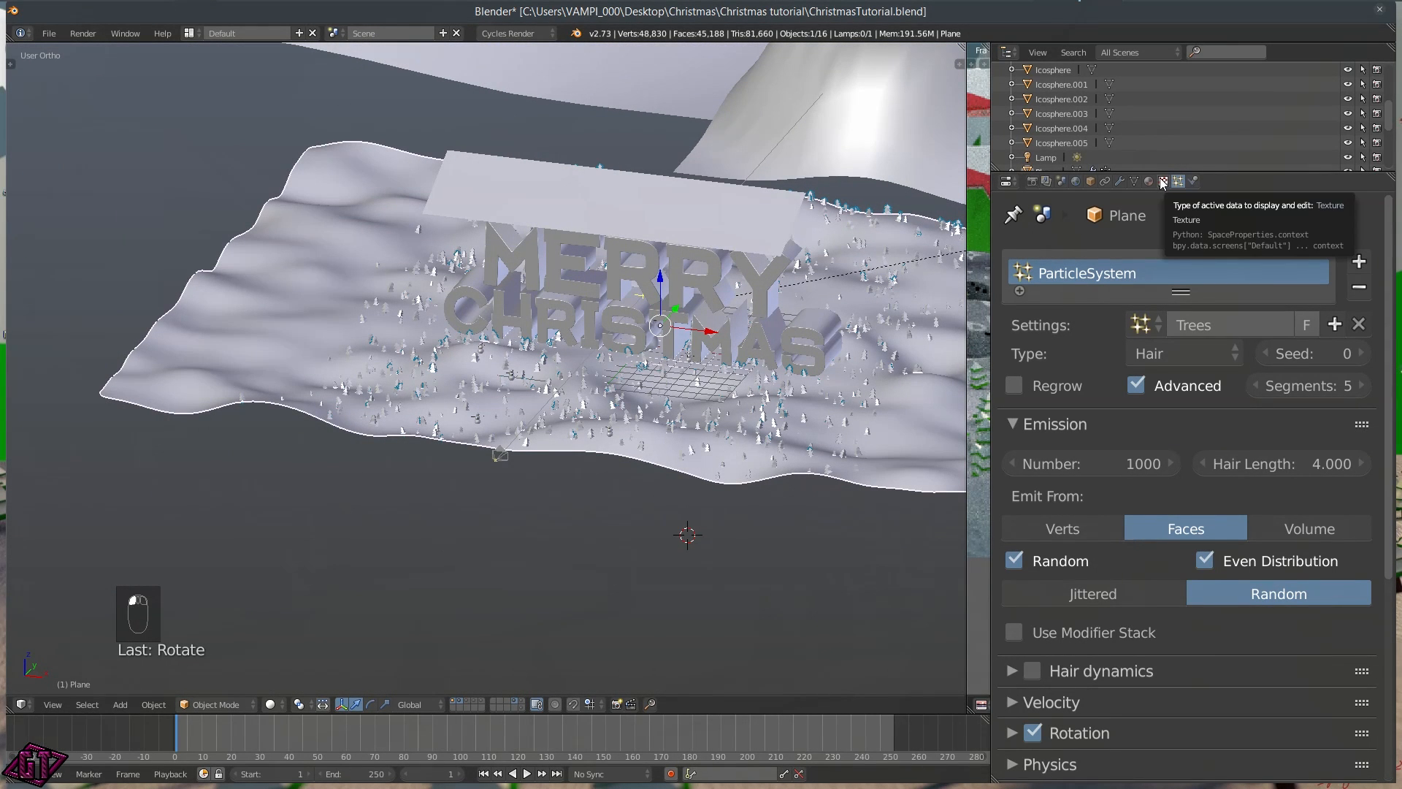
# Apply the Displace modifier on the snow ground plane and collapse its particle system modifier
pyautogui.click(1120, 182)
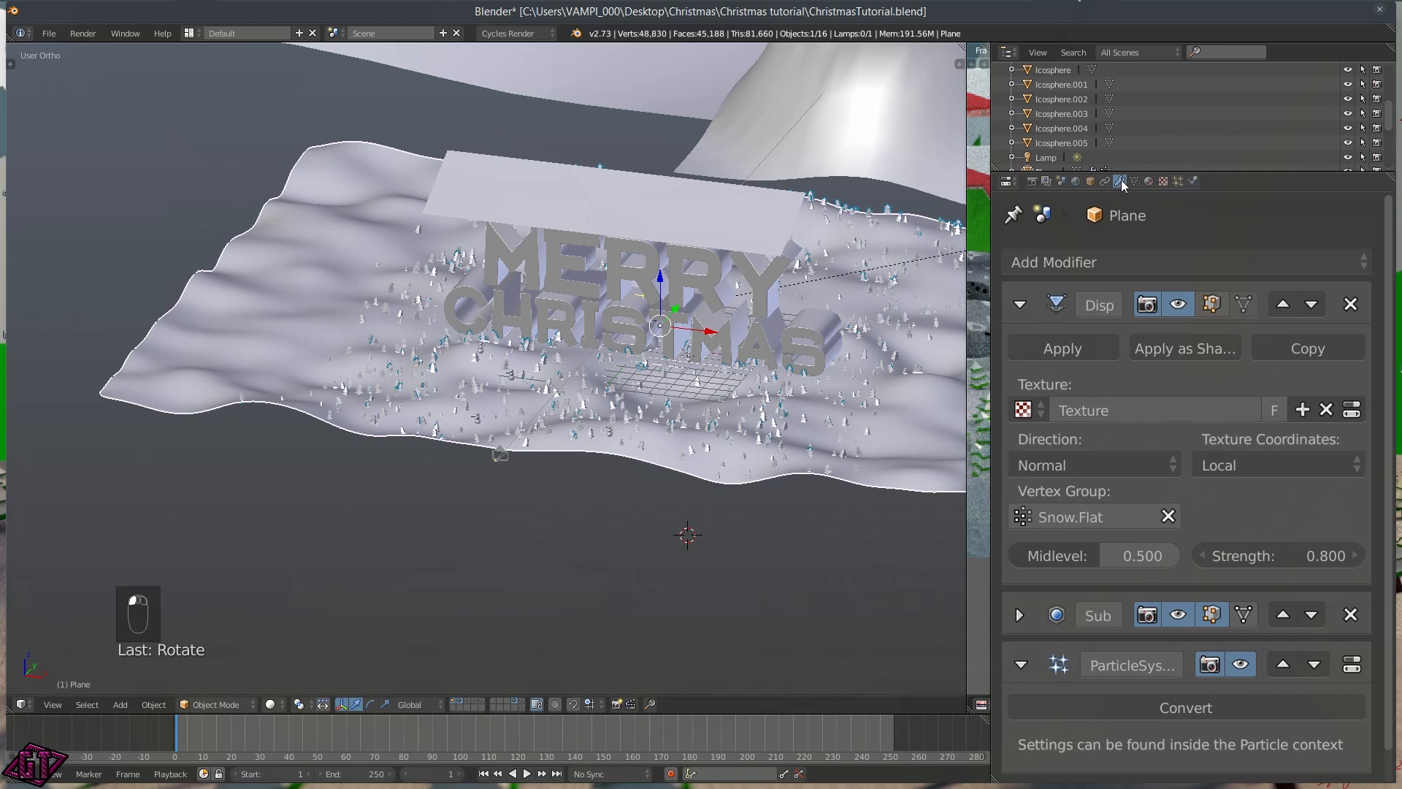
pyautogui.click(1030, 314)
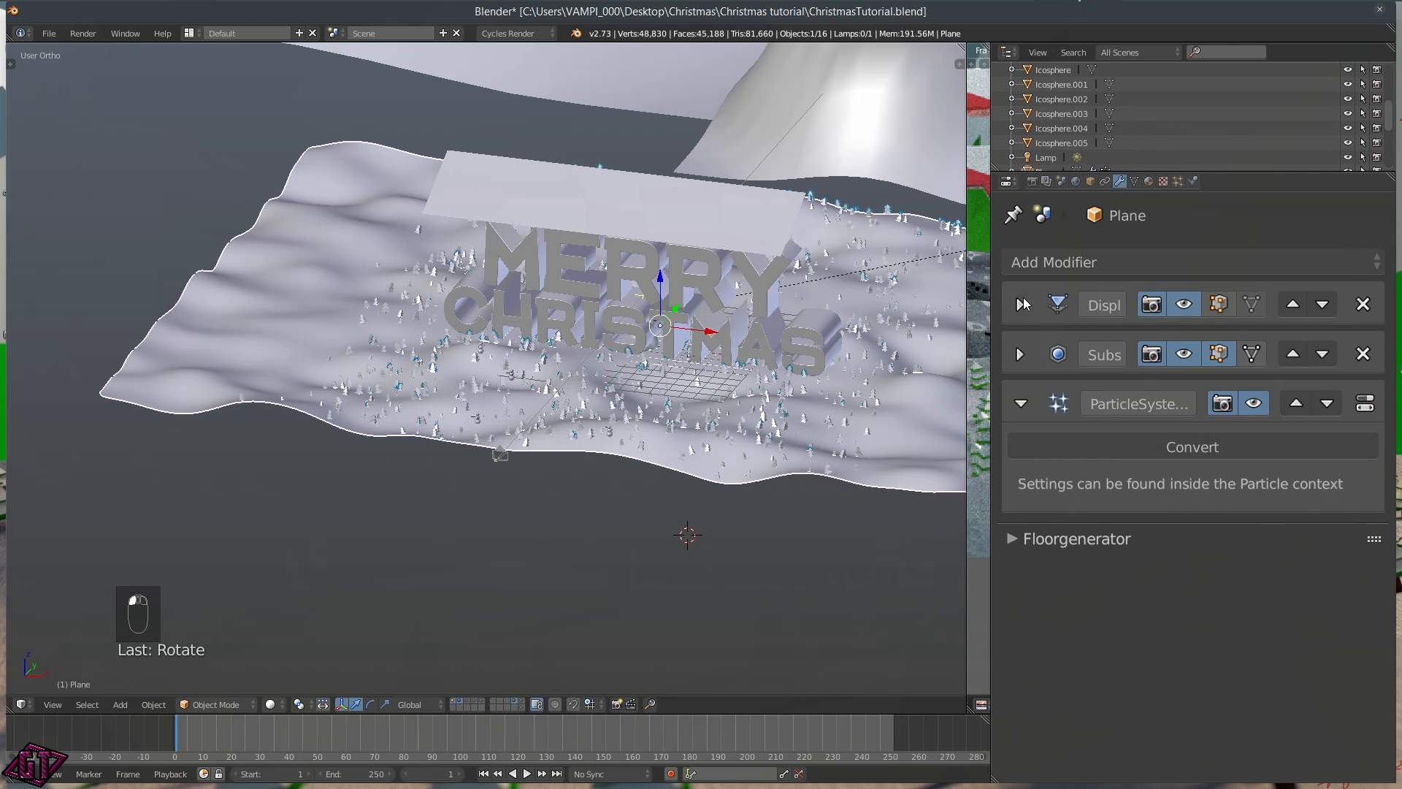
pyautogui.moveTo(596, 373); pyautogui.dragTo(566, 394, button='middle')
pyautogui.click(1020, 303)
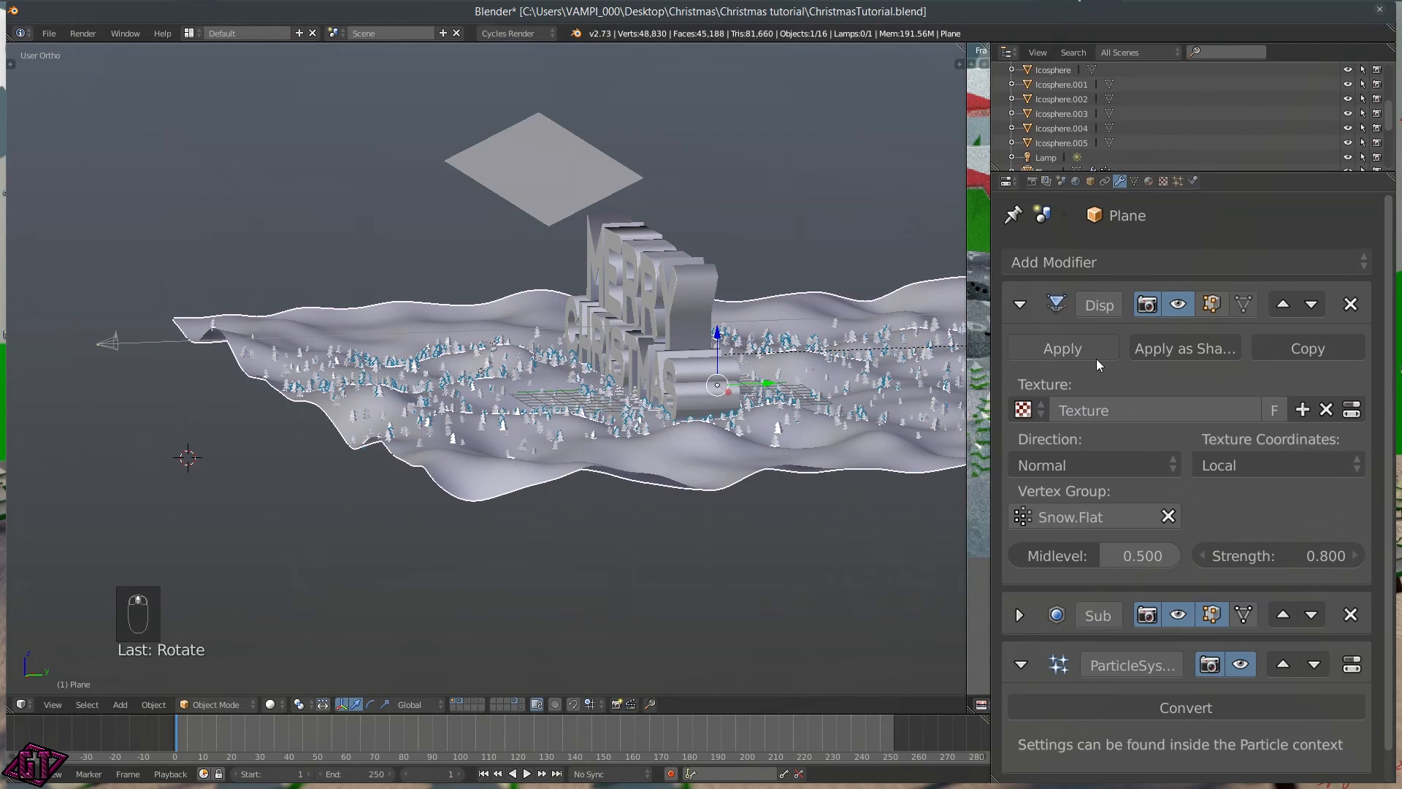
pyautogui.click(1076, 348)
pyautogui.scroll(5, 511, 365)
pyautogui.moveTo(511, 365); pyautogui.dragTo(655, 416, button='middle')
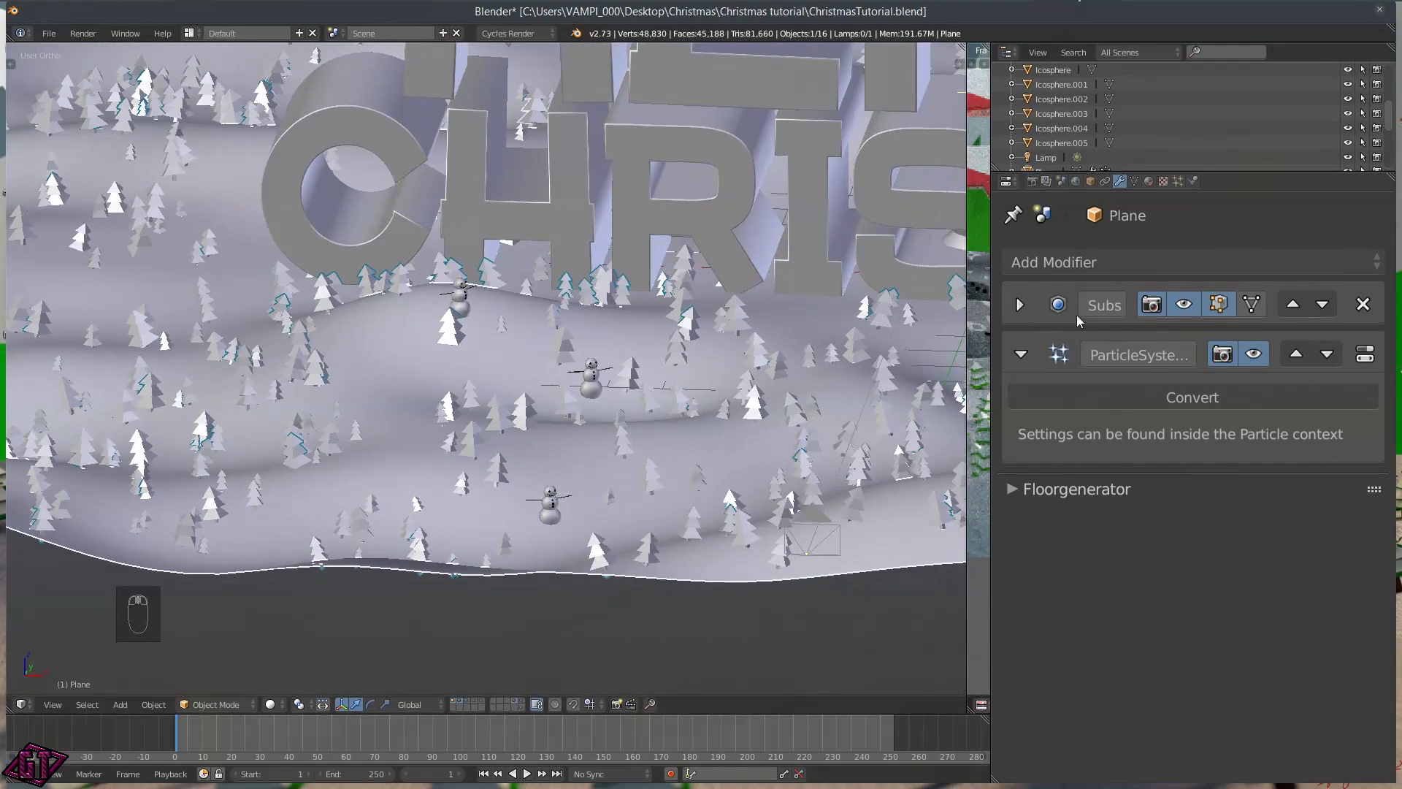
pyautogui.click(1021, 354)
# Add a new mesh plane at the 3D cursor
pyautogui.moveTo(912, 315); pyautogui.dragTo(622, 361, button='middle')
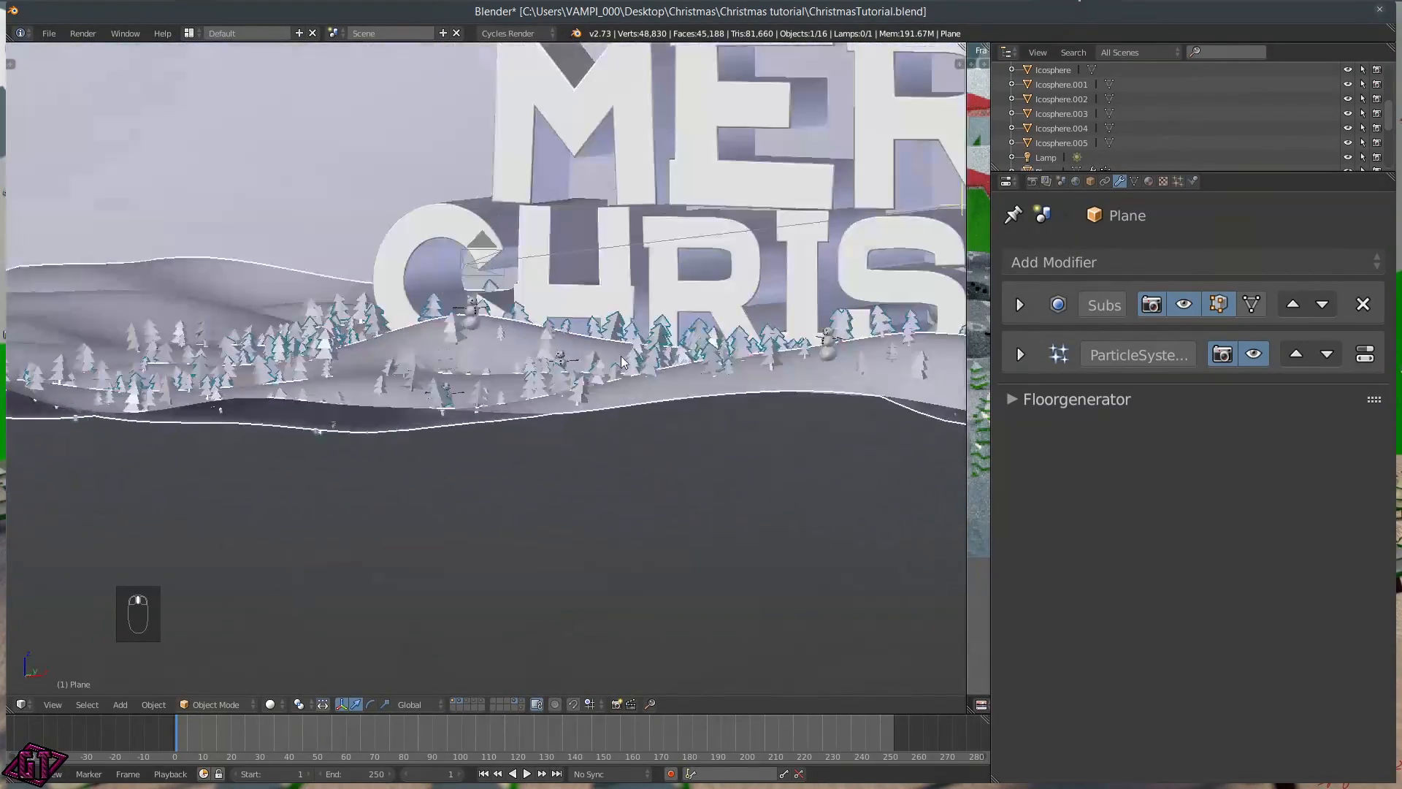
pyautogui.scroll(-8, 623, 361)
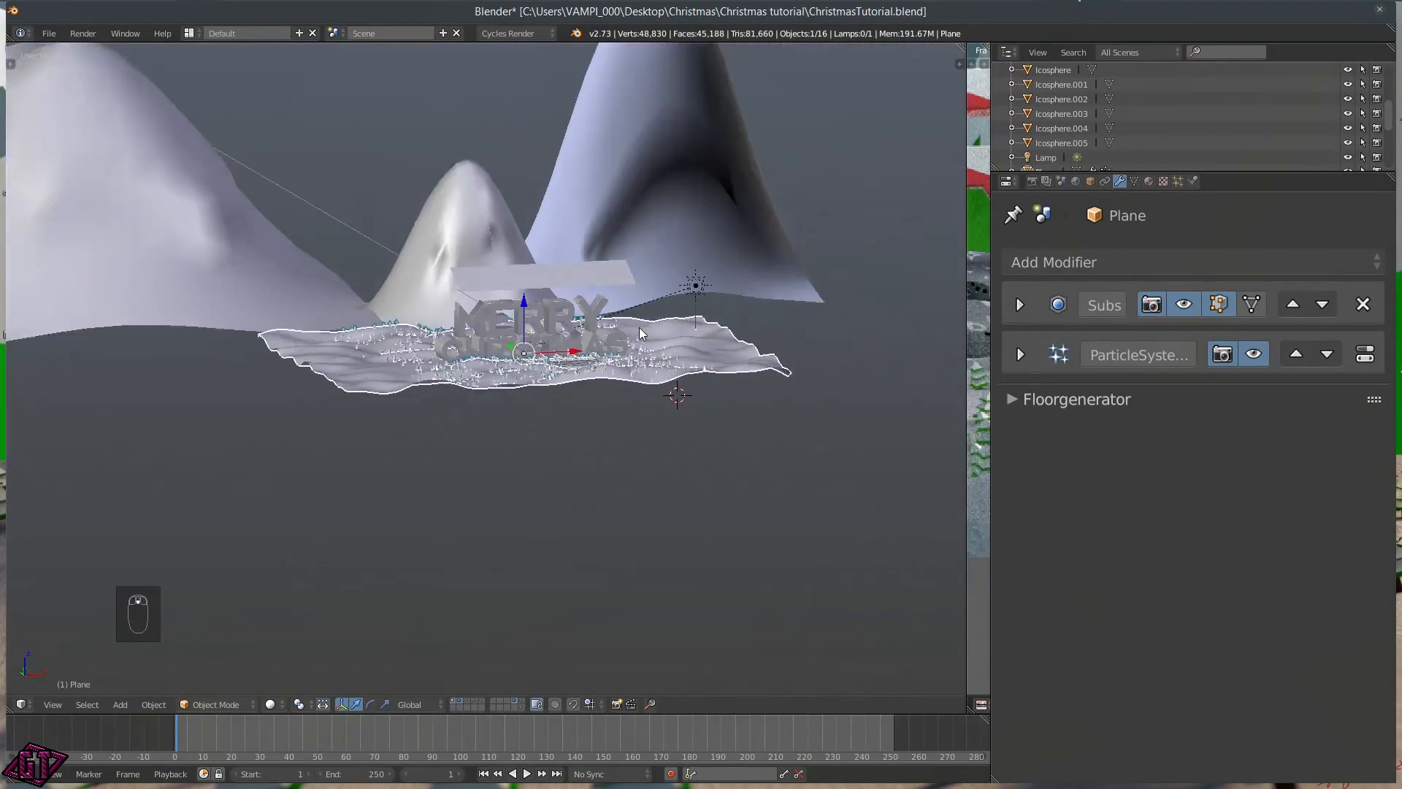
pyautogui.scroll(-2, 640, 333)
pyautogui.press('KP_5')
pyautogui.hotkey('shift', 'a')
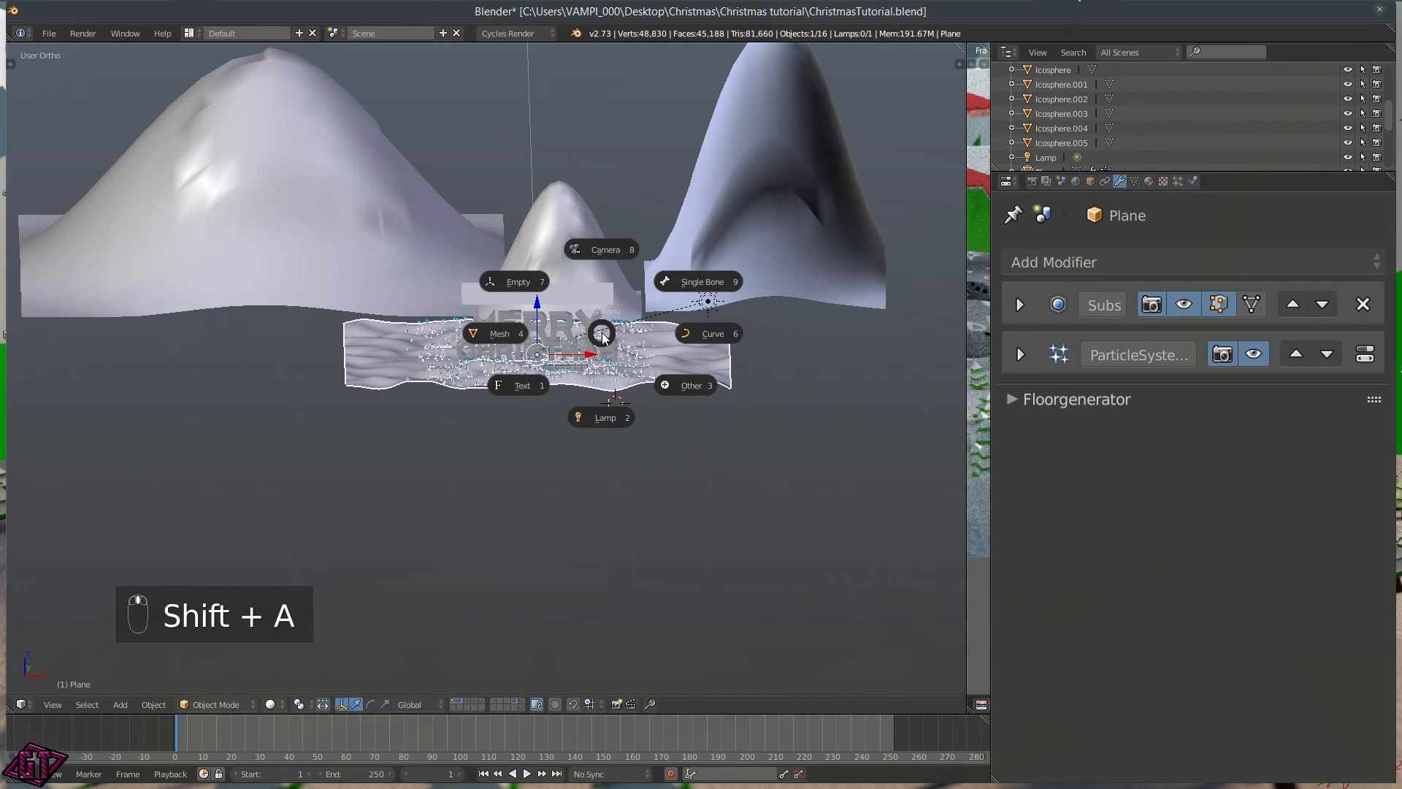
pyautogui.click(513, 335)
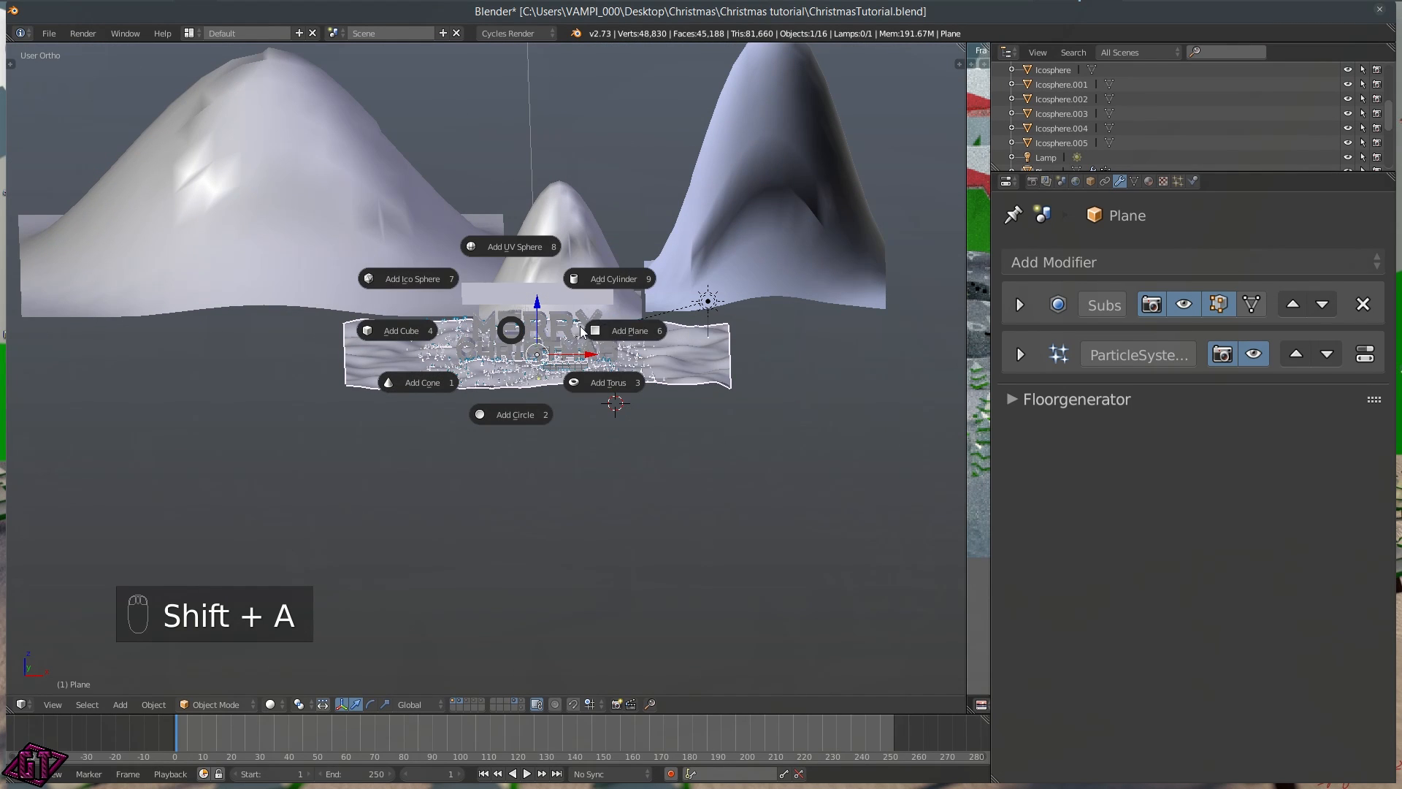
pyautogui.click(657, 332)
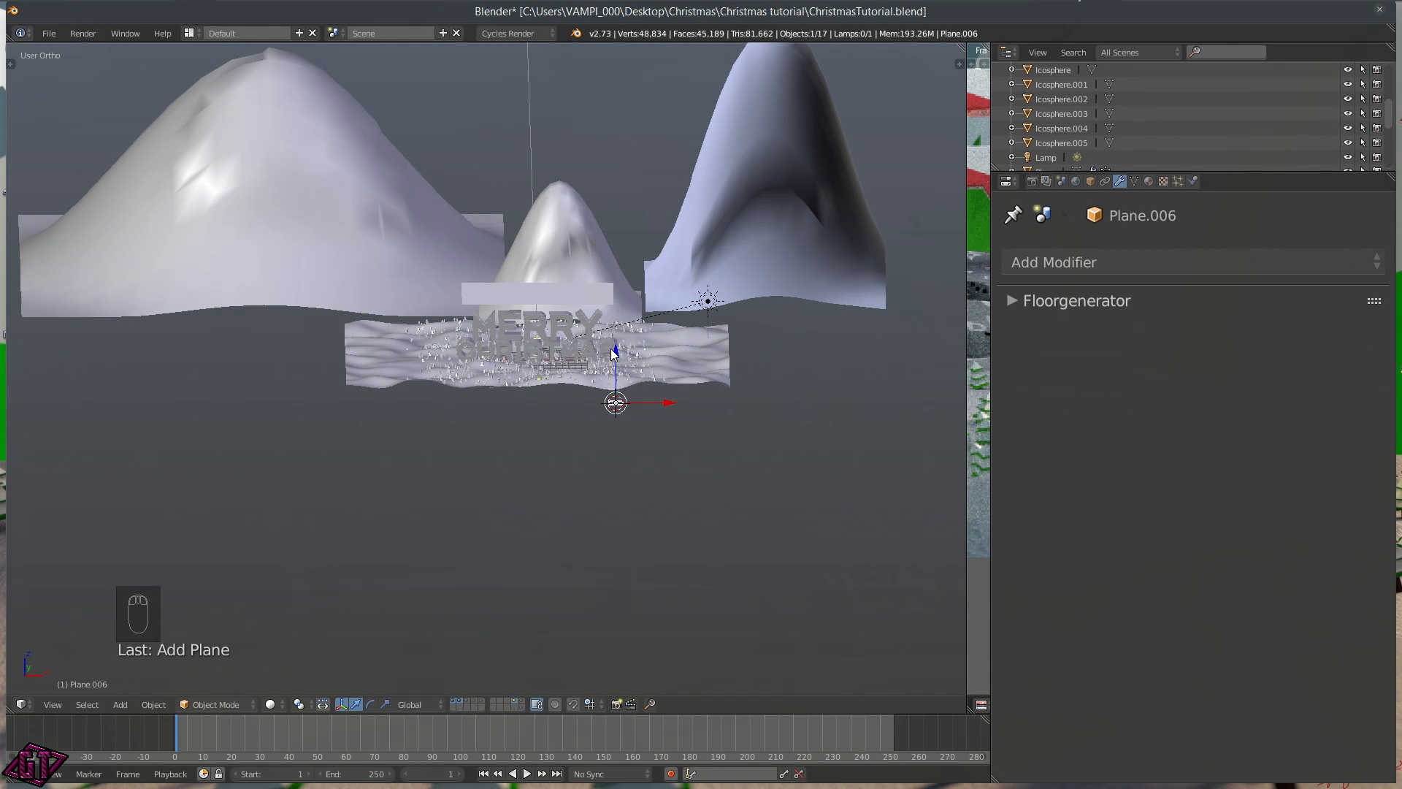
# Raise the new plane along Z to above the mountain peaks and scale it up to span the width of the ground
pyautogui.press('g')
pyautogui.press('z')
pyautogui.click(649, 99)
pyautogui.scroll(-7, 621, 182)
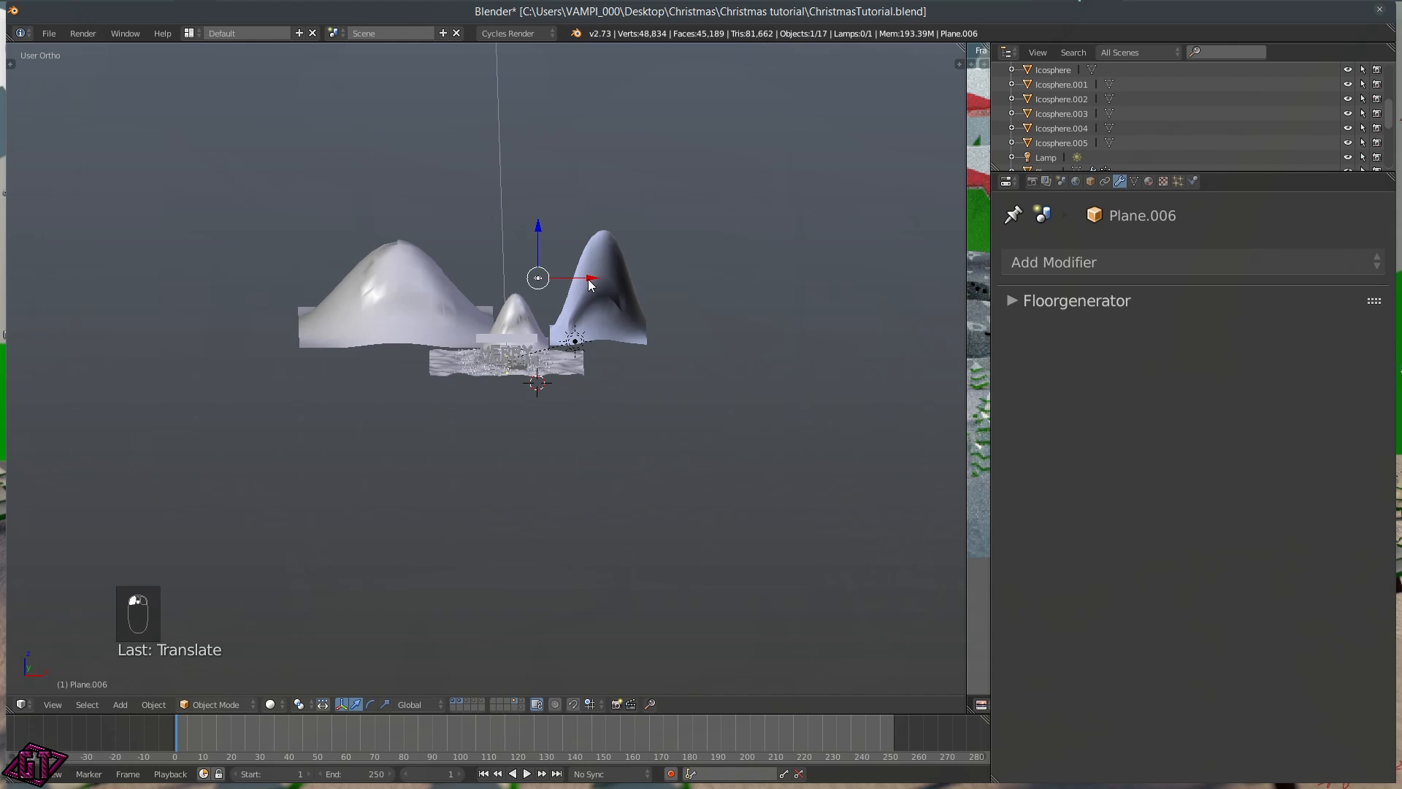
pyautogui.press('g')
pyautogui.press('z')
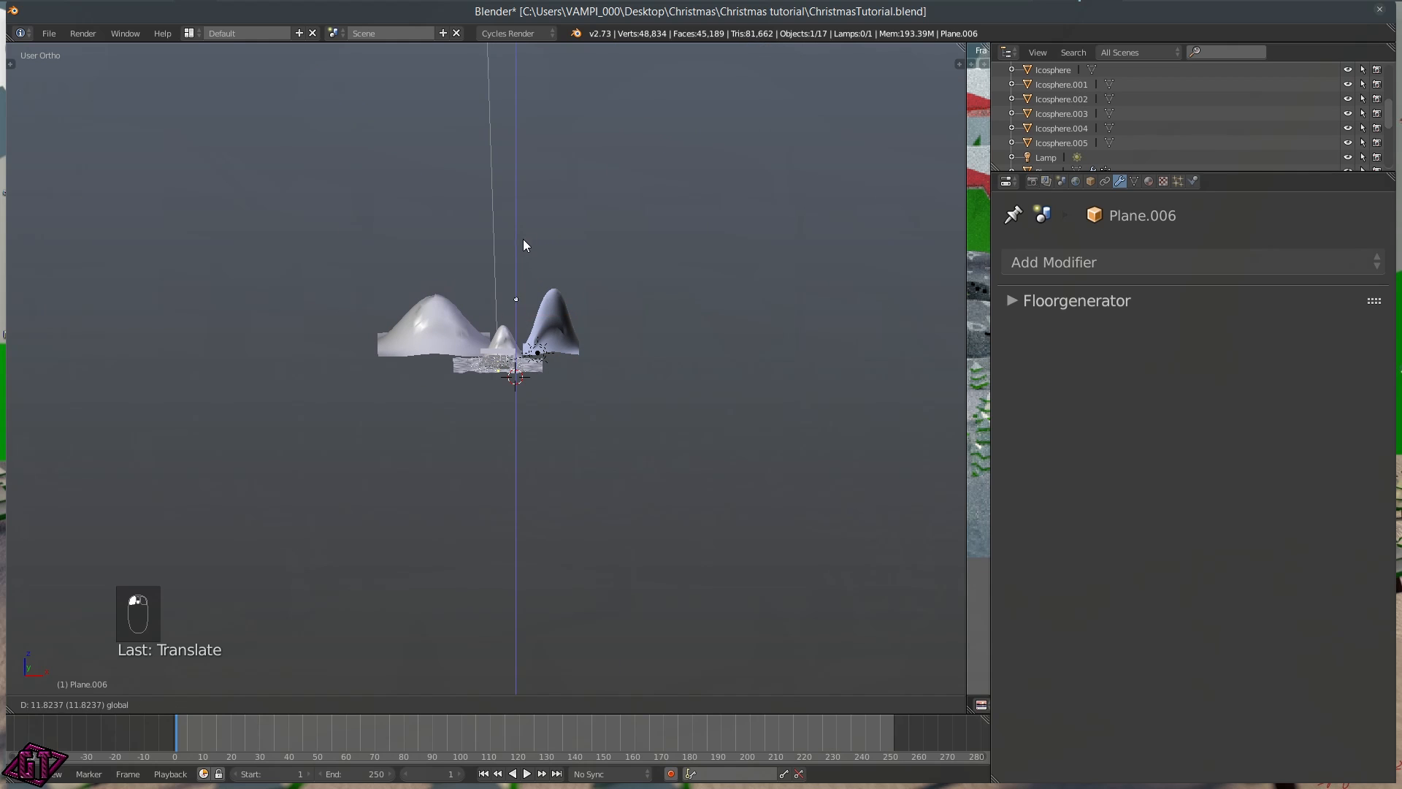
pyautogui.click(526, 207)
pyautogui.press('s')
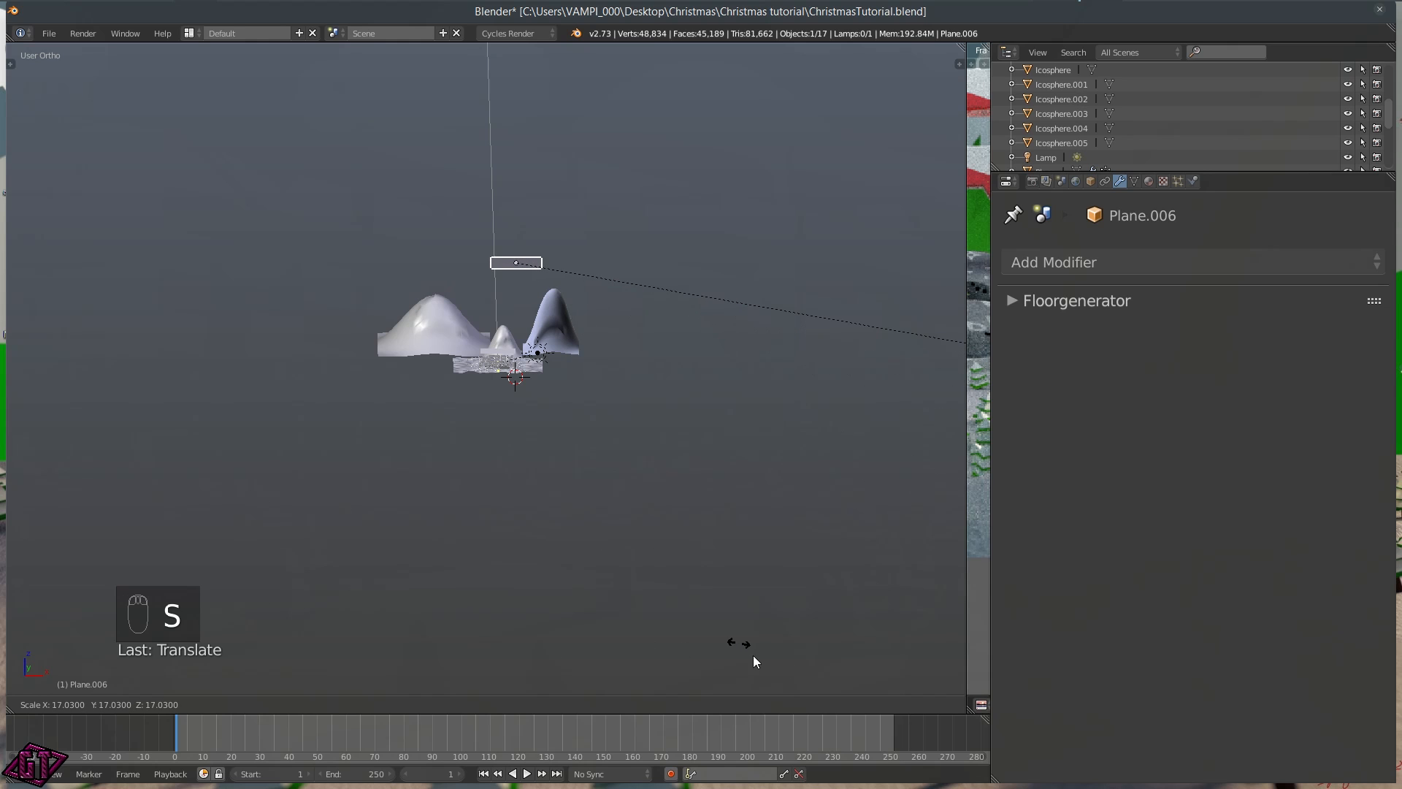
pyautogui.click(423, 583)
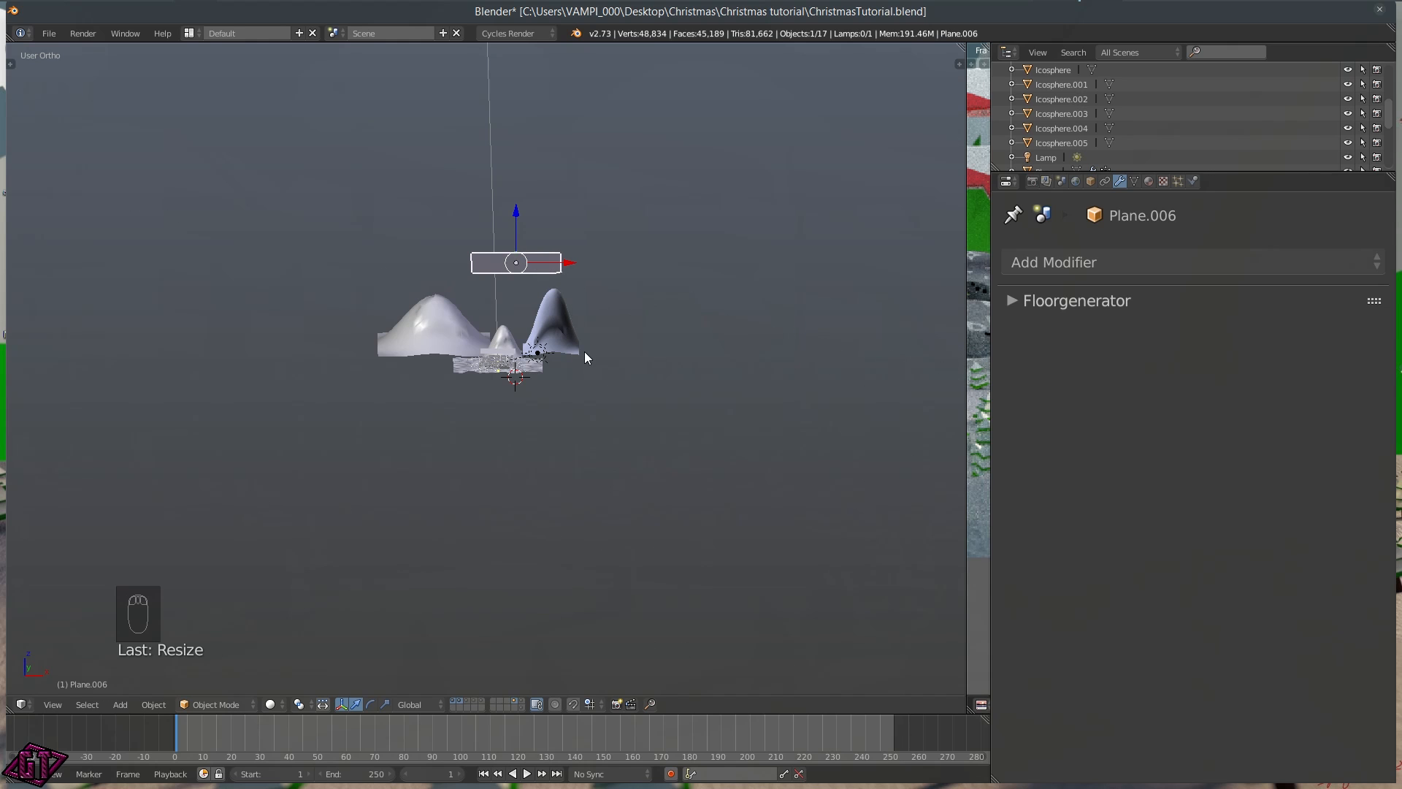
# Move the overhead plane along X and Y to sit above the snowy ground
pyautogui.keyDown('shift'); pyautogui.moveTo(584, 357); pyautogui.dragTo(404, 385, button='middle'); pyautogui.keyUp('shift')
pyautogui.moveTo(389, 301); pyautogui.dragTo(365, 304)
pyautogui.moveTo(305, 260)
pyautogui.mouseDown()
pyautogui.moveTo(323, 323)
pyautogui.moveTo(326, 252)
pyautogui.mouseUp()
pyautogui.moveTo(325, 253); pyautogui.dragTo(468, 303, button='middle')
pyautogui.moveTo(468, 319); pyautogui.dragTo(415, 305)
# Stretch the overhead plane along X and by about 2.2 along Y, and shift it along Y over the scene
pyautogui.press('s')
pyautogui.press('x')
pyautogui.click(554, 358)
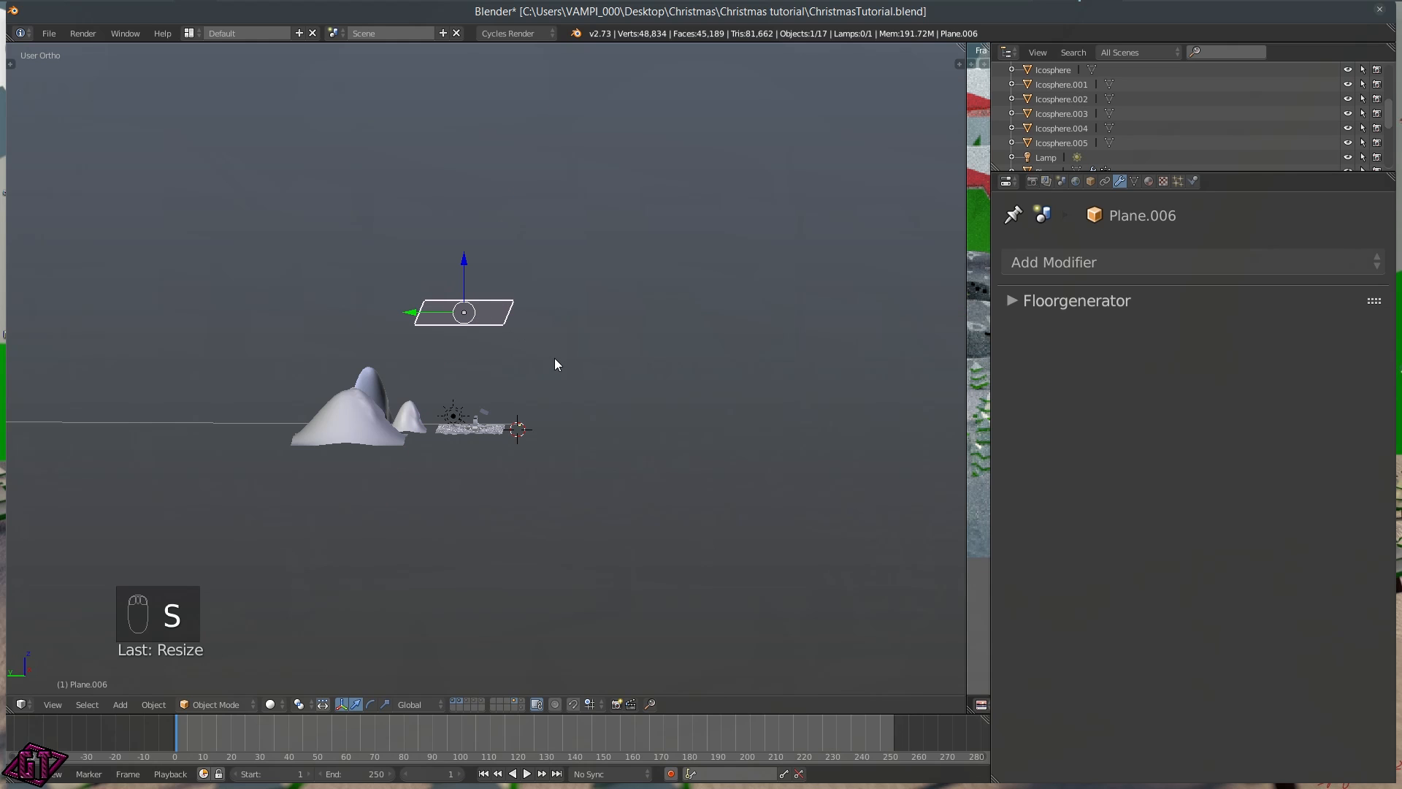
pyautogui.press('s')
pyautogui.press('y')
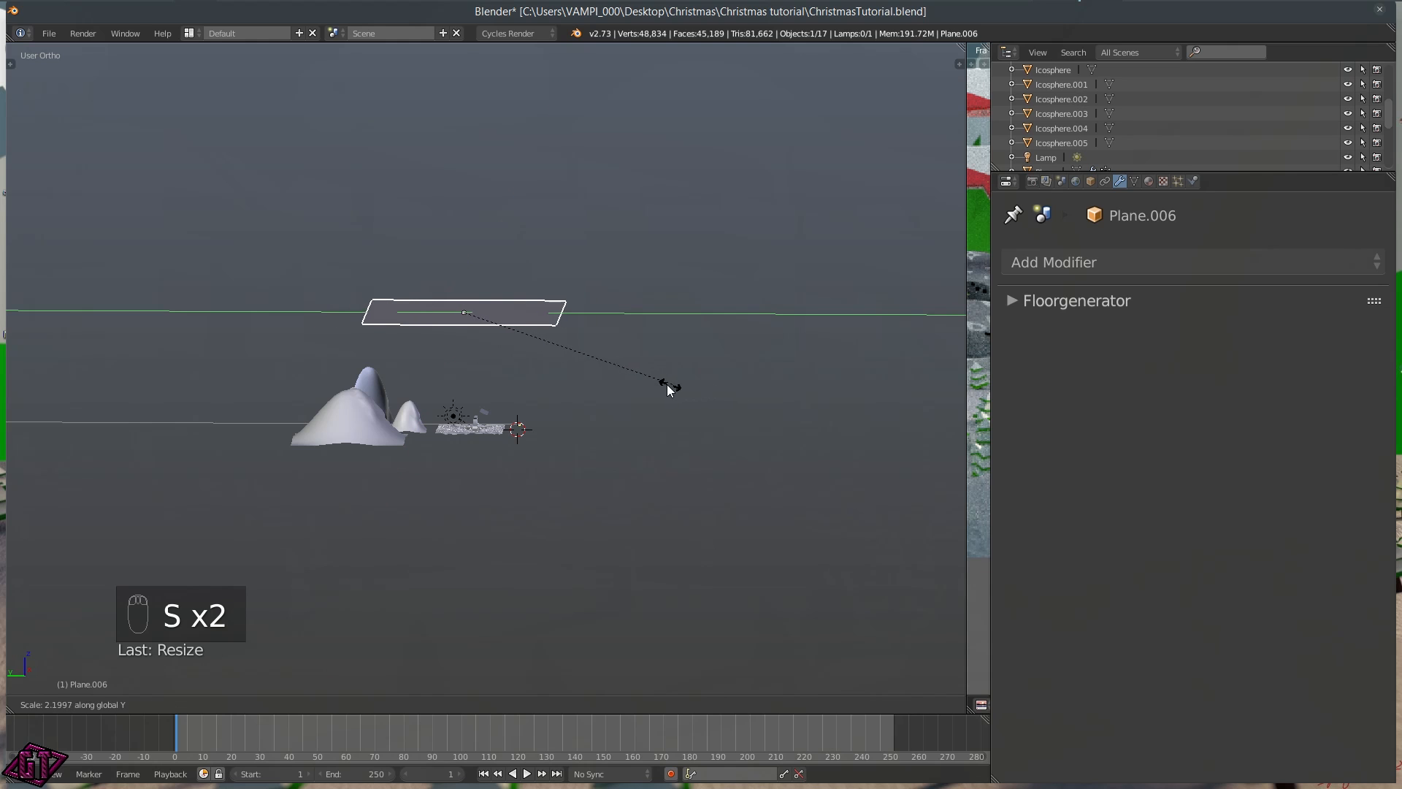
pyautogui.click(673, 365)
pyautogui.moveTo(422, 309); pyautogui.dragTo(401, 304)
pyautogui.moveTo(544, 376); pyautogui.dragTo(396, 327, button='middle')
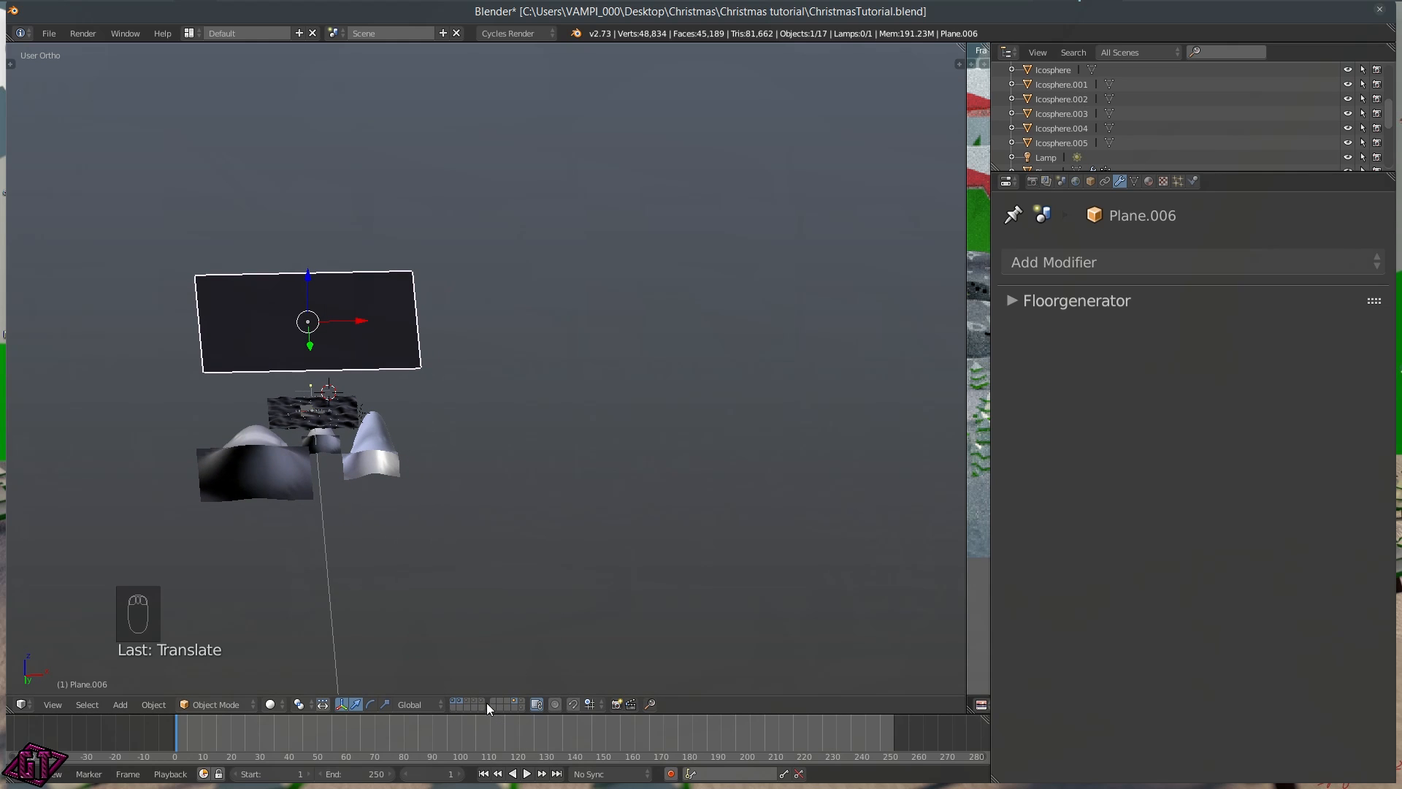
# Show the layer containing the clouds along with the scene and unhide all hidden objects
pyautogui.keyDown('shift'); pyautogui.click(465, 699); pyautogui.keyUp('shift')
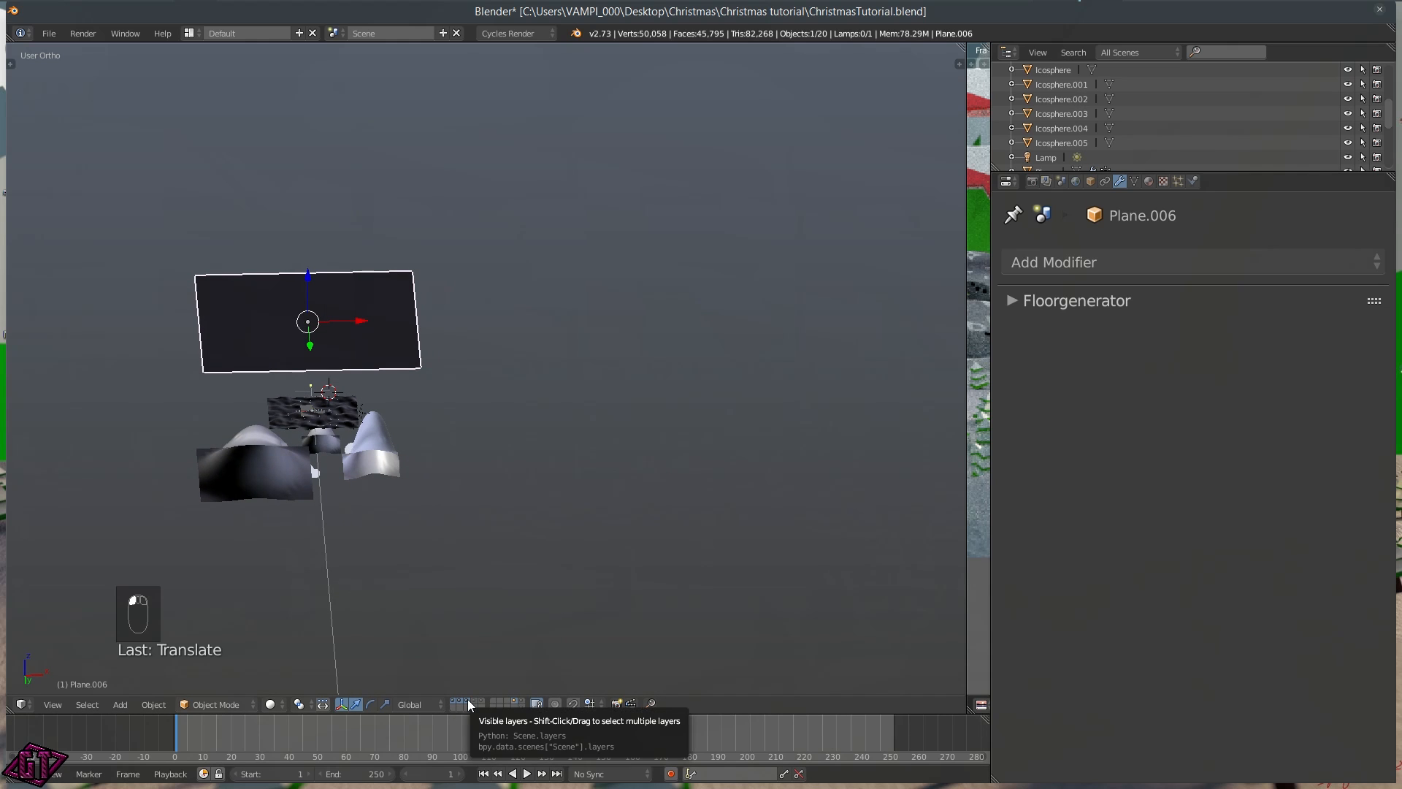
pyautogui.moveTo(322, 495); pyautogui.dragTo(474, 661, button='middle')
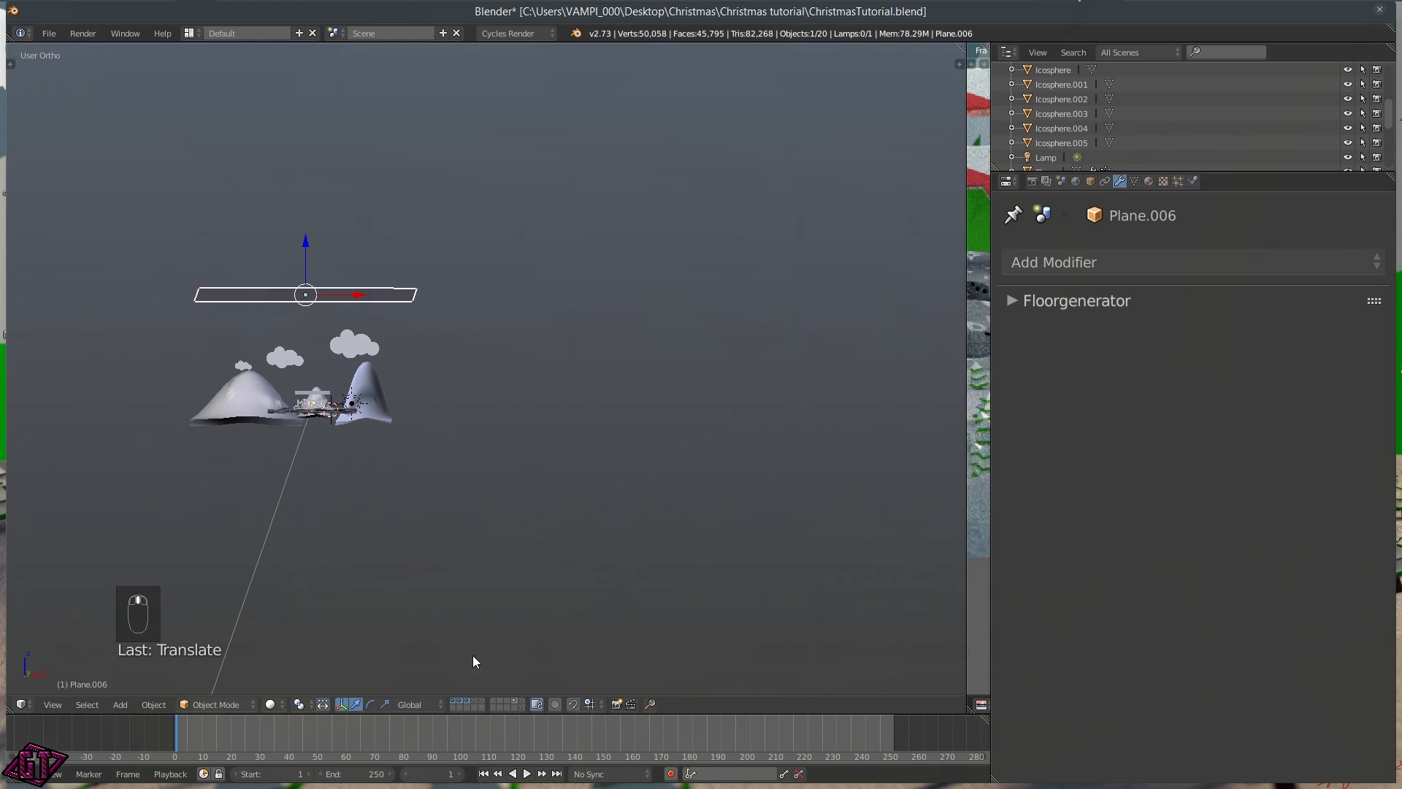
pyautogui.keyDown('shift'); pyautogui.click(468, 700); pyautogui.keyUp('shift')
pyautogui.keyDown('shift'); pyautogui.click(468, 700); pyautogui.keyUp('shift')
pyautogui.hotkey('alt', 'h')
pyautogui.moveTo(315, 414); pyautogui.dragTo(184, 434, button='middle')
pyautogui.moveTo(582, 299); pyautogui.dragTo(540, 311, button='middle')
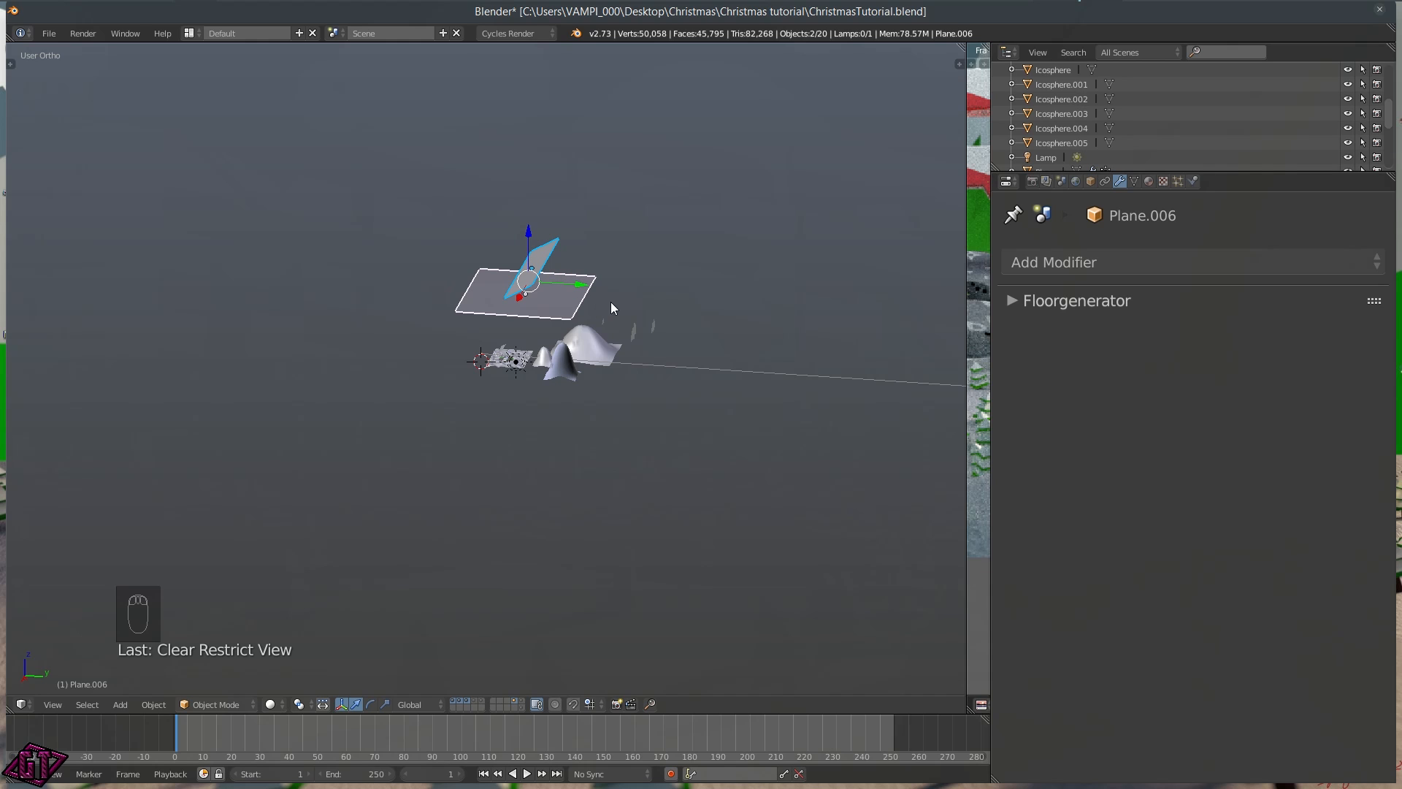
pyautogui.press('s')
pyautogui.press('y')
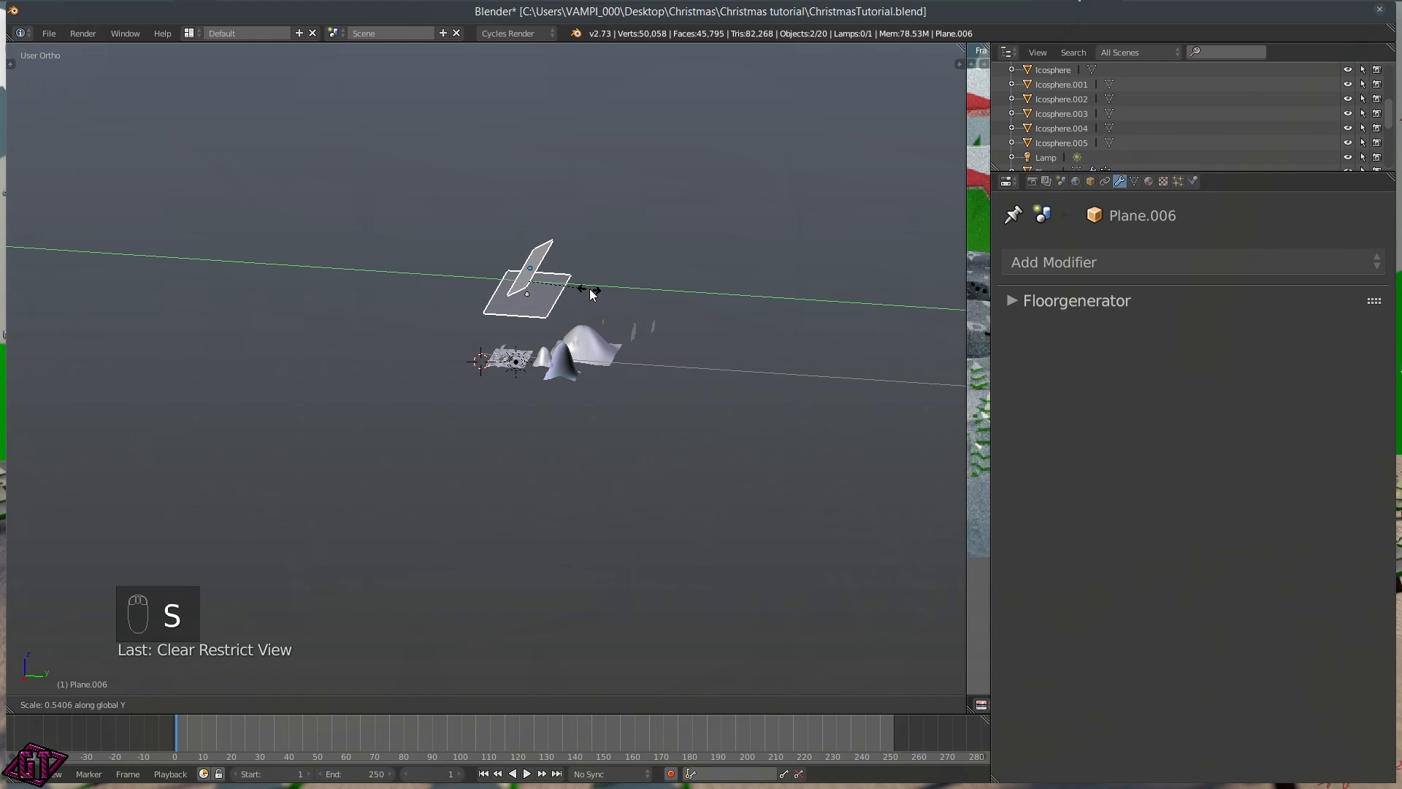
pyautogui.rightClick(589, 288)
# Scale only the horizontal overhead plane to about 0.62 along Y and move it along Y away from the tilted plane
pyautogui.rightClick(563, 289)
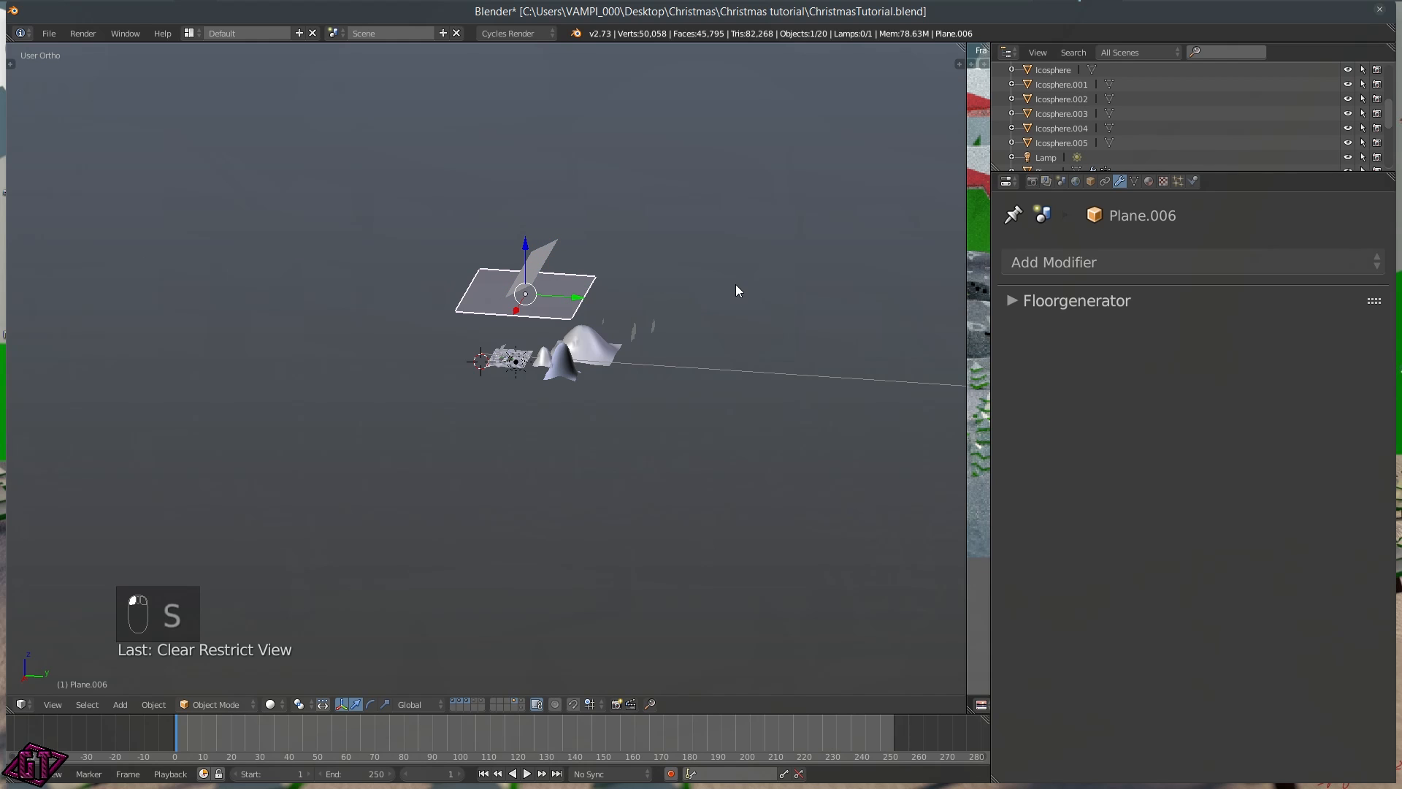
pyautogui.press('s')
pyautogui.press('y')
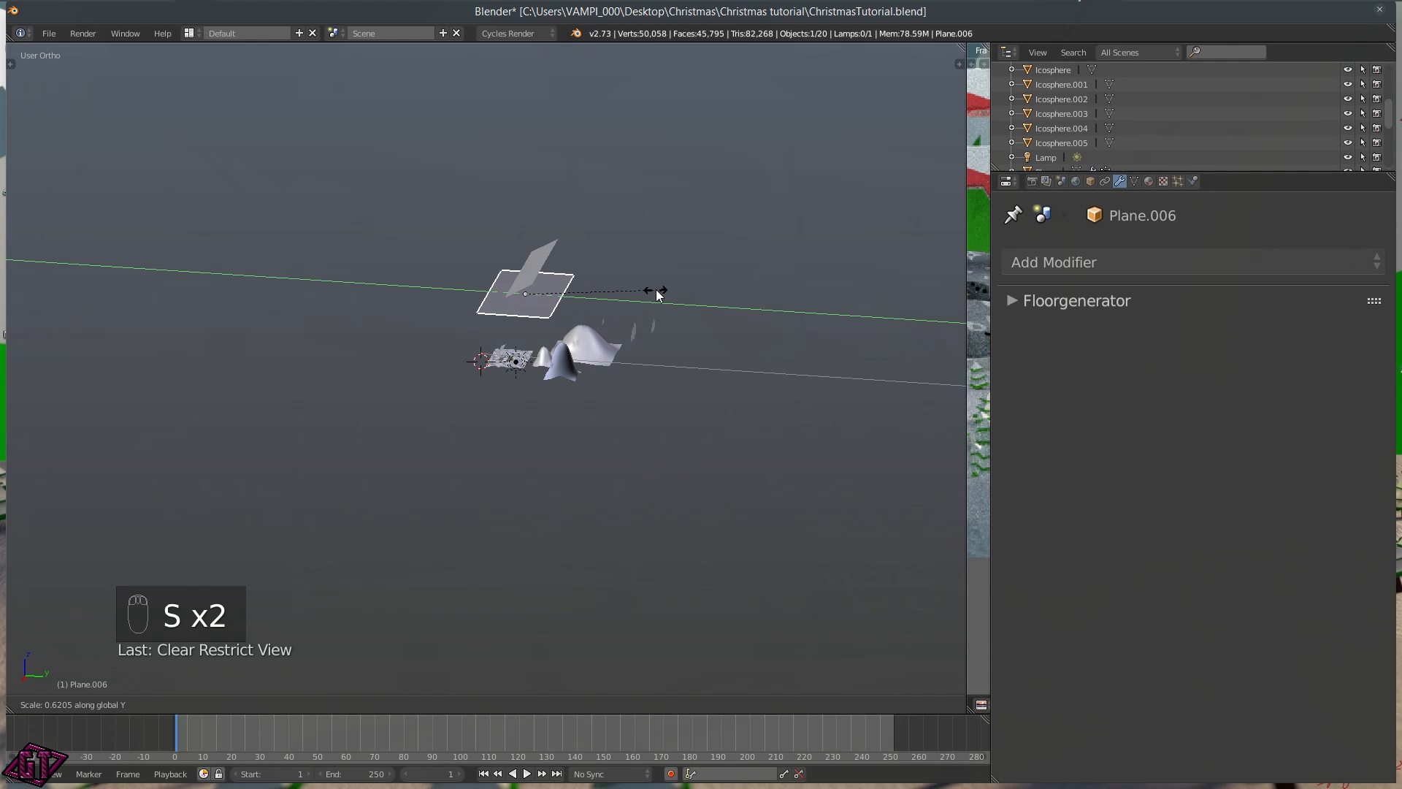
pyautogui.click(657, 294)
pyautogui.moveTo(577, 299); pyautogui.dragTo(565, 279, button='right')
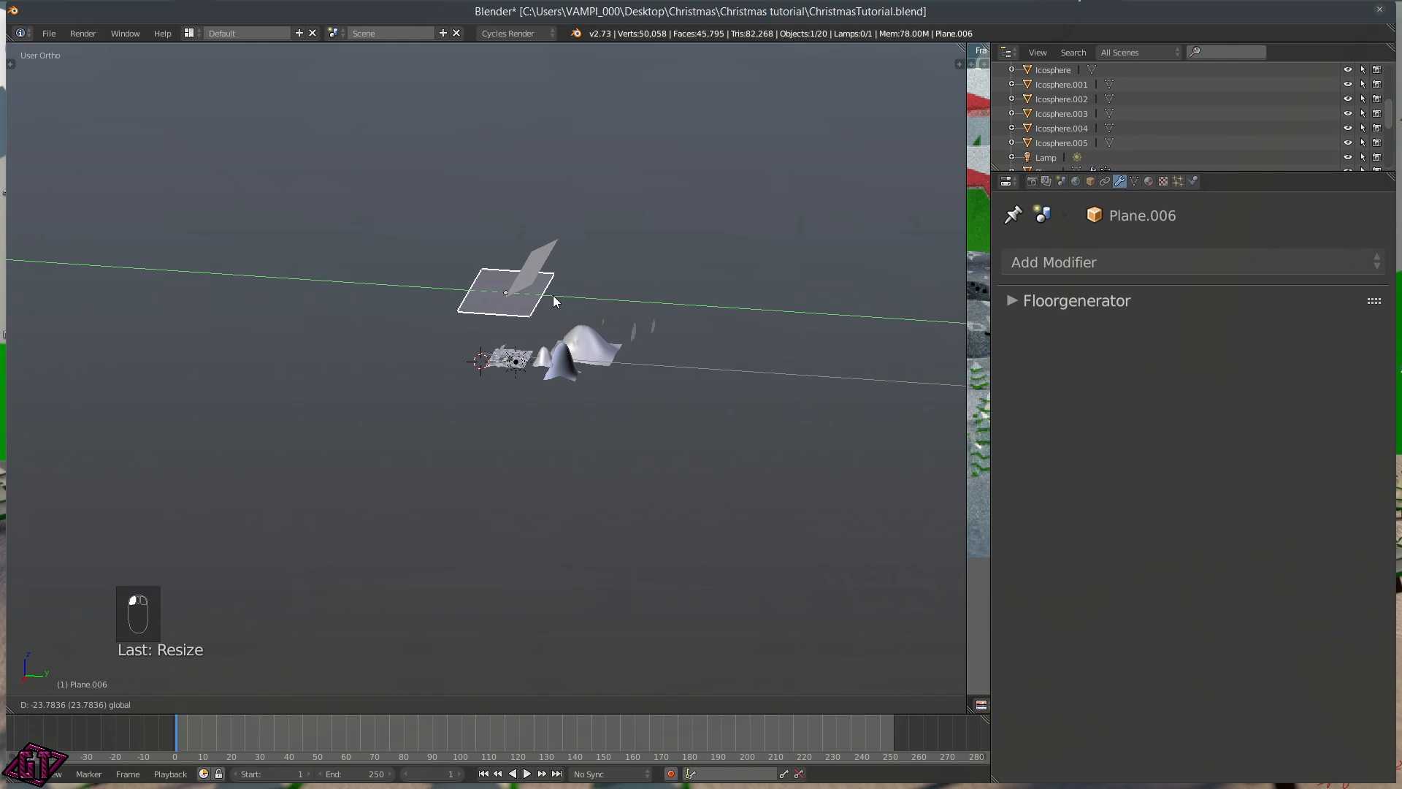
# Move the tilted plane about 40 units along Y, away from the horizontal plane
pyautogui.press('g')
pyautogui.press('y')
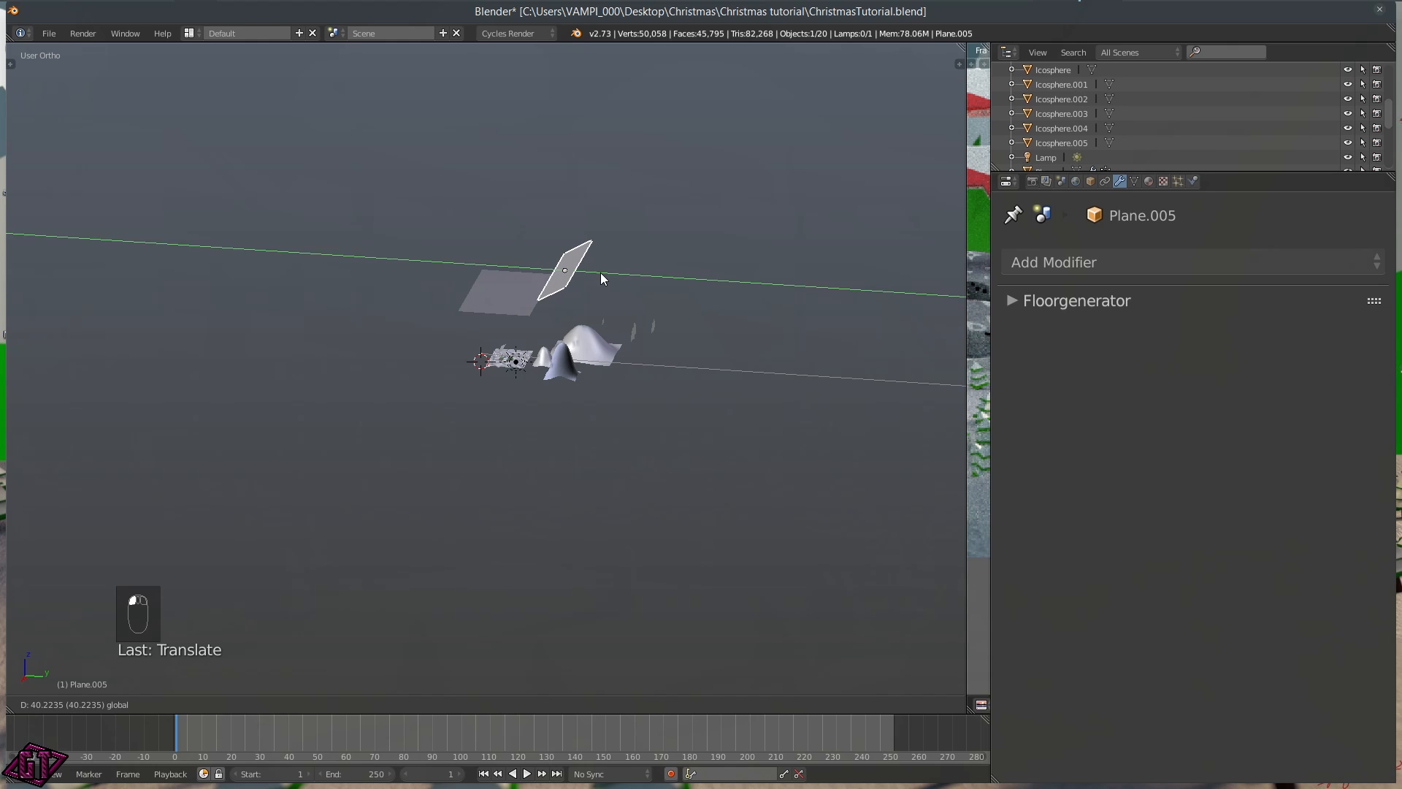
pyautogui.click(600, 276)
pyautogui.moveTo(522, 322); pyautogui.dragTo(457, 349, button='middle')
# Scale the horizontal overhead plane to about 0.7 along X and resize it along Y
pyautogui.rightClick(426, 344)
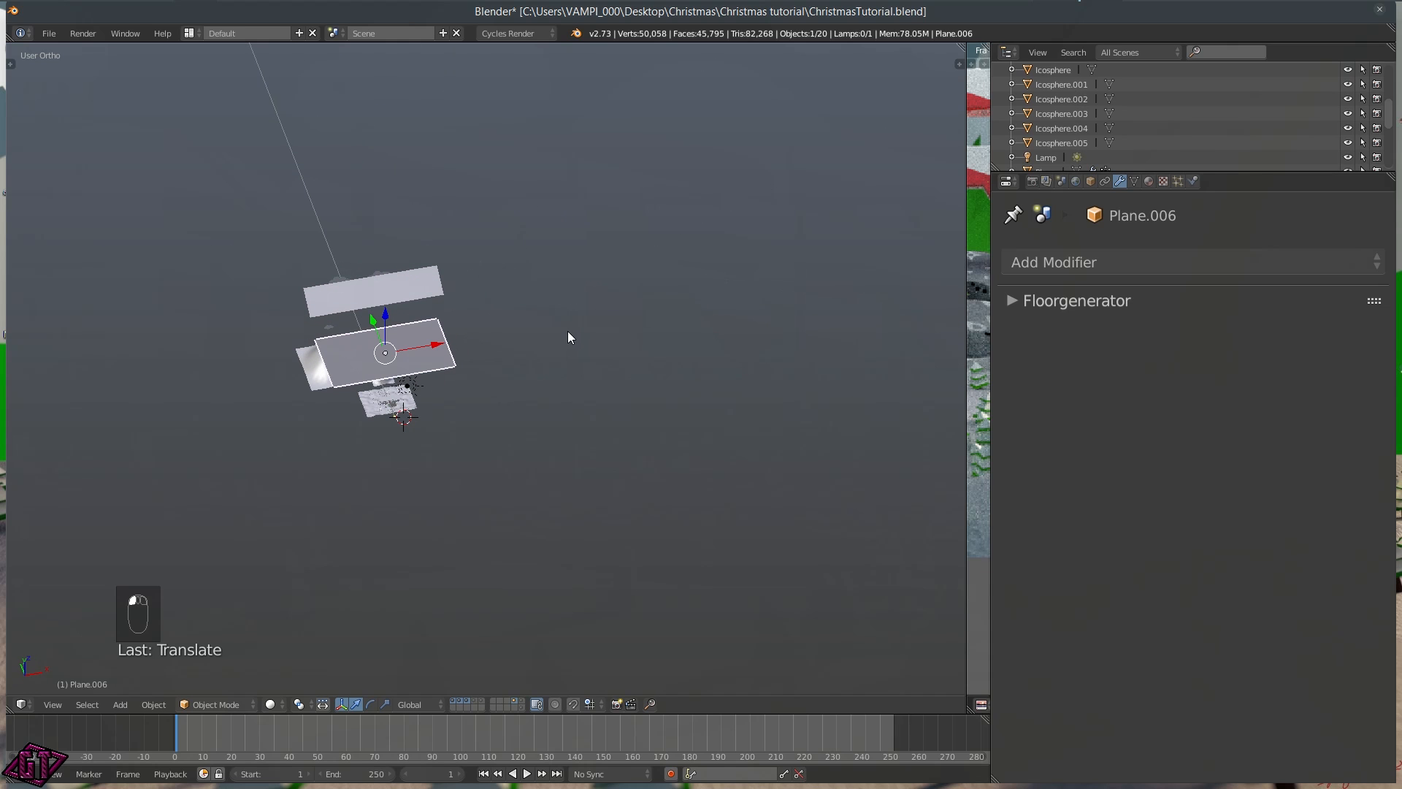
pyautogui.press('s')
pyautogui.press('x')
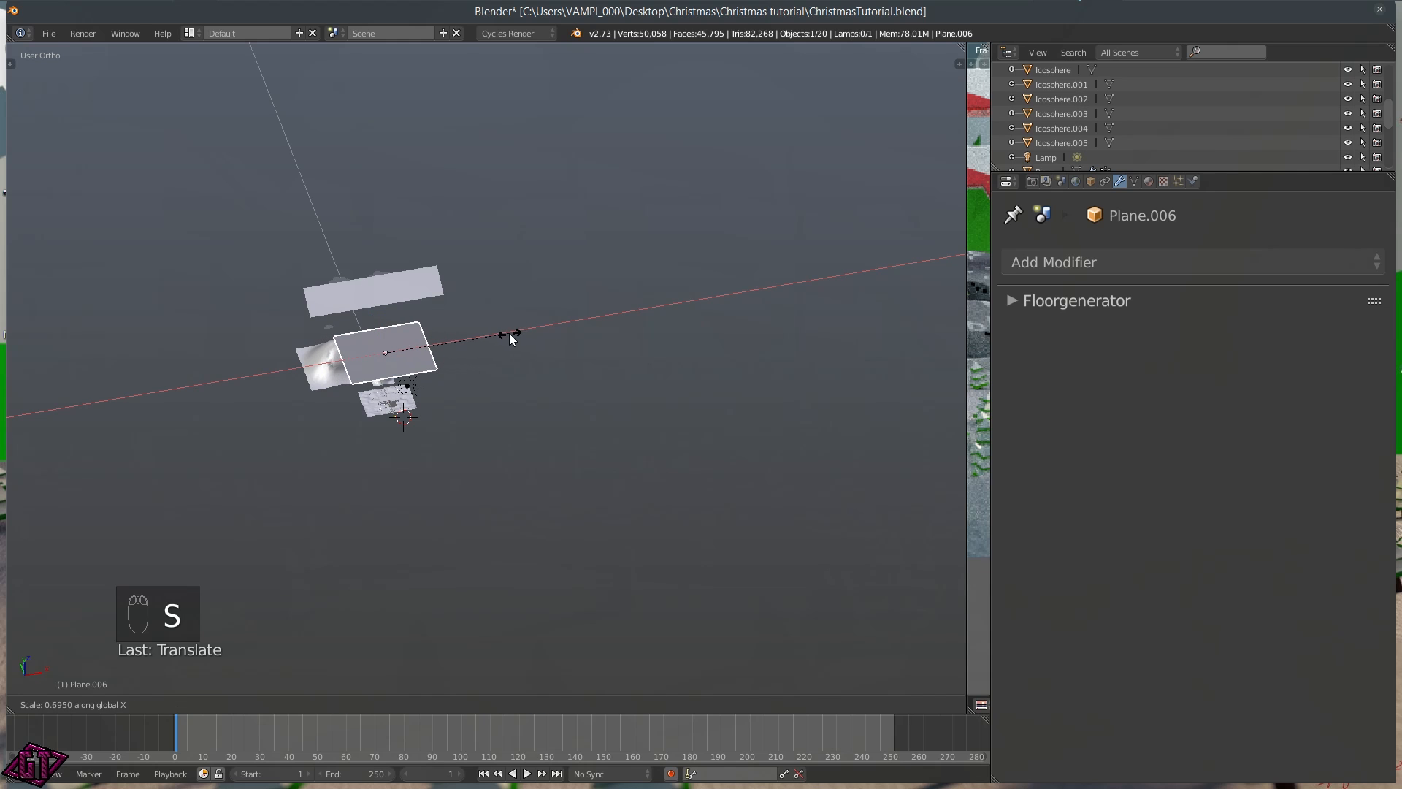
pyautogui.click(511, 338)
pyautogui.press('s')
pyautogui.press('y')
pyautogui.click(482, 384)
# Move the tilted plane back along Y toward the horizontal plane
pyautogui.moveTo(256, 414); pyautogui.dragTo(456, 364, button='middle')
pyautogui.rightClick(422, 321)
pyautogui.press('g')
pyautogui.press('y')
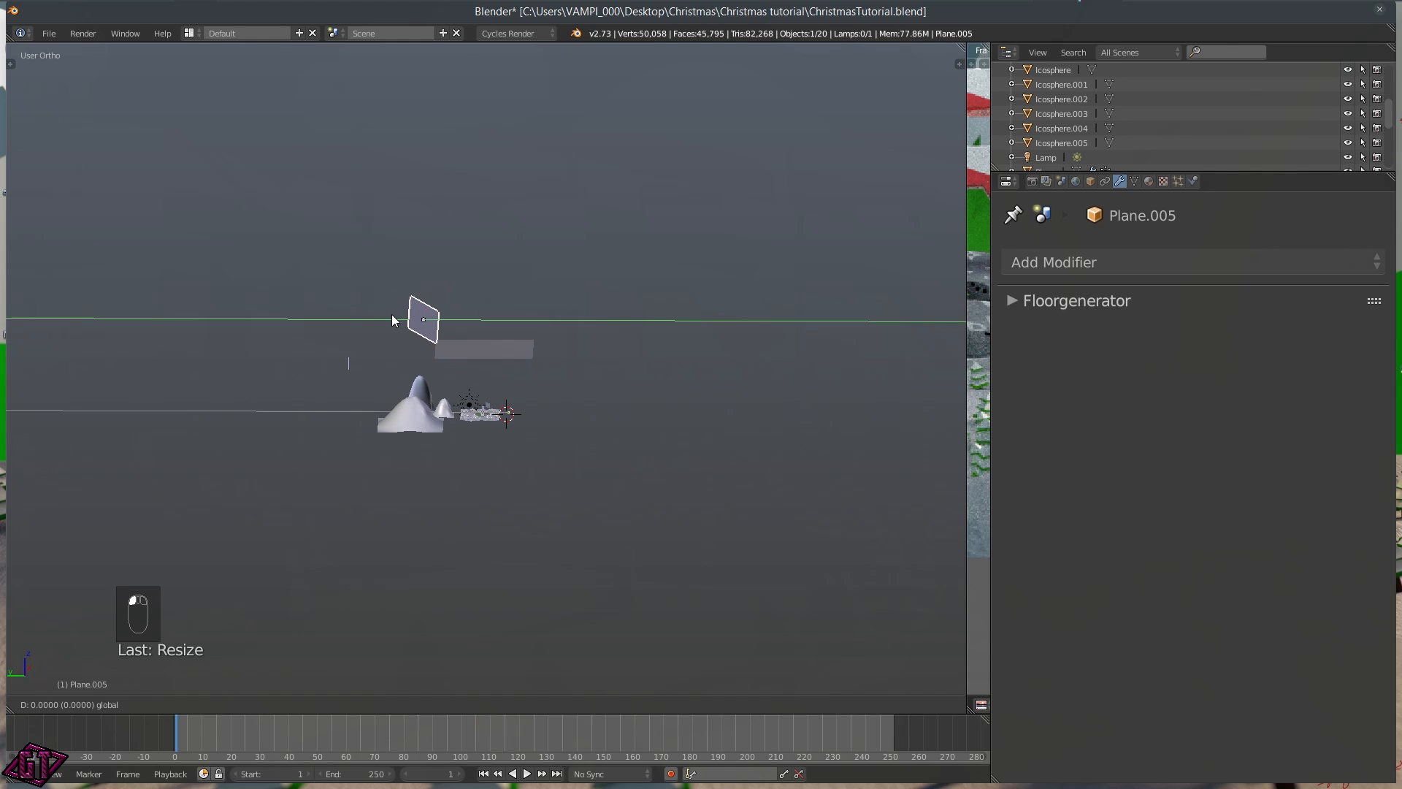
pyautogui.click(408, 324)
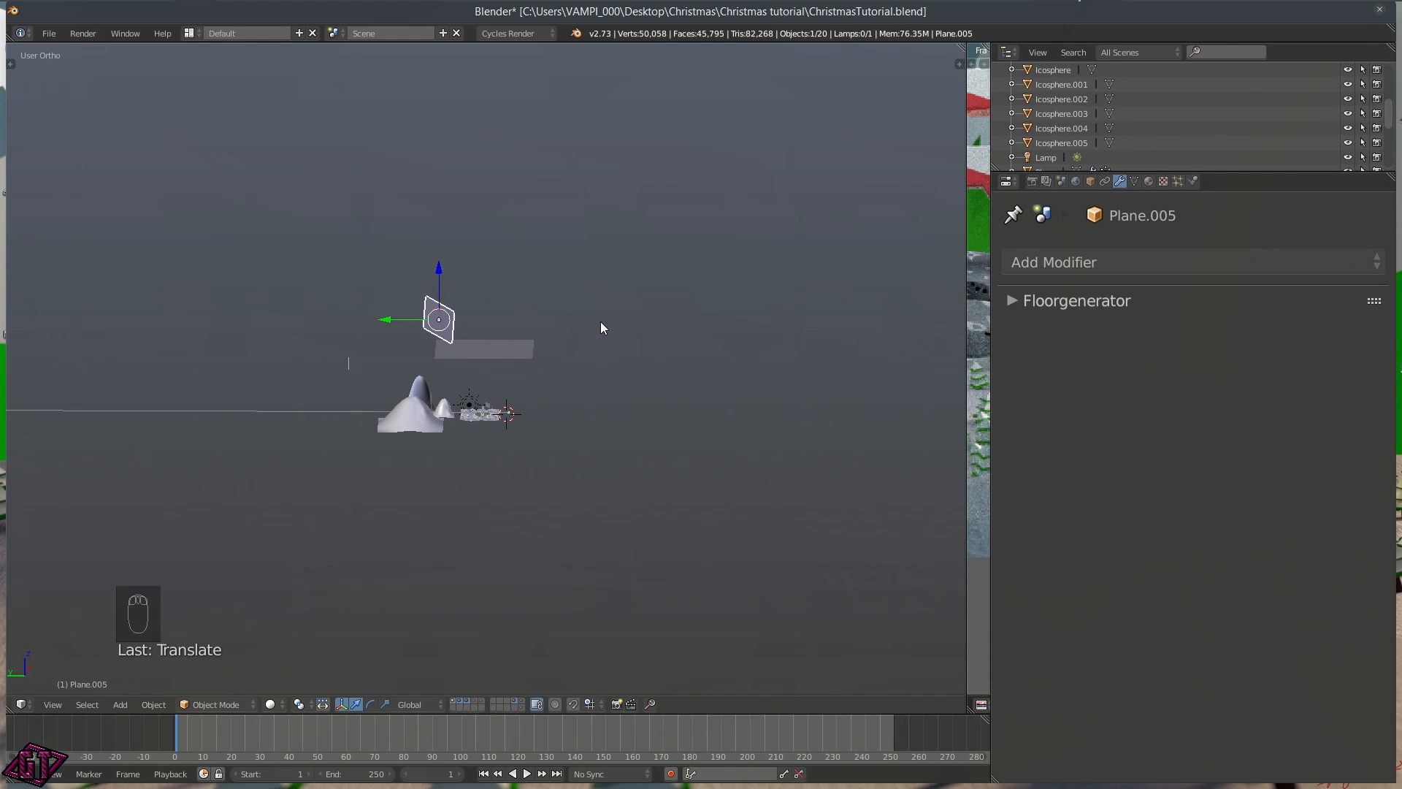
# Reposition the horizontal overhead plane along Y so it sits above the ground, just in front of the tilted plane
pyautogui.rightClick(509, 352)
pyautogui.press('g')
pyautogui.press('y')
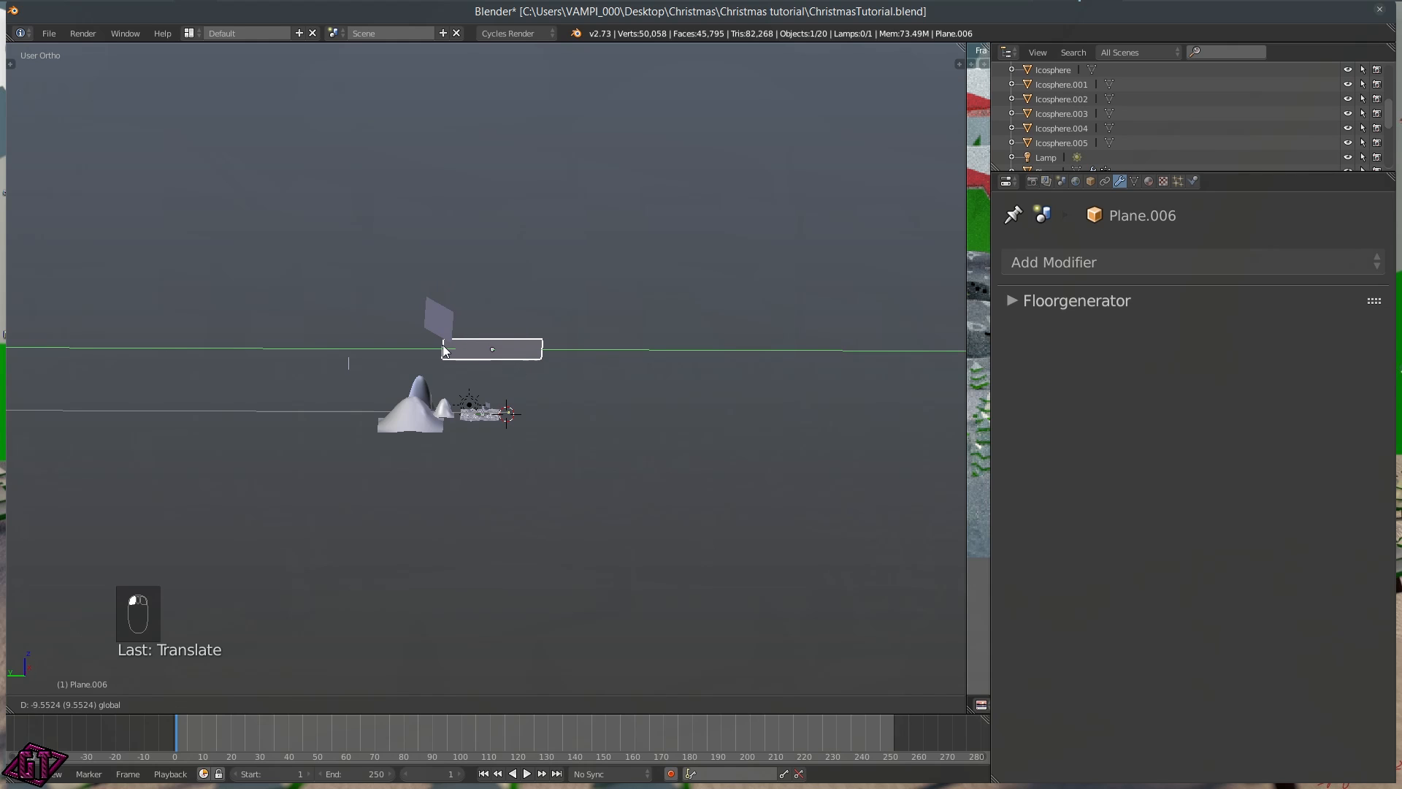
pyautogui.click(471, 359)
pyautogui.moveTo(466, 367); pyautogui.dragTo(174, 361, button='middle')
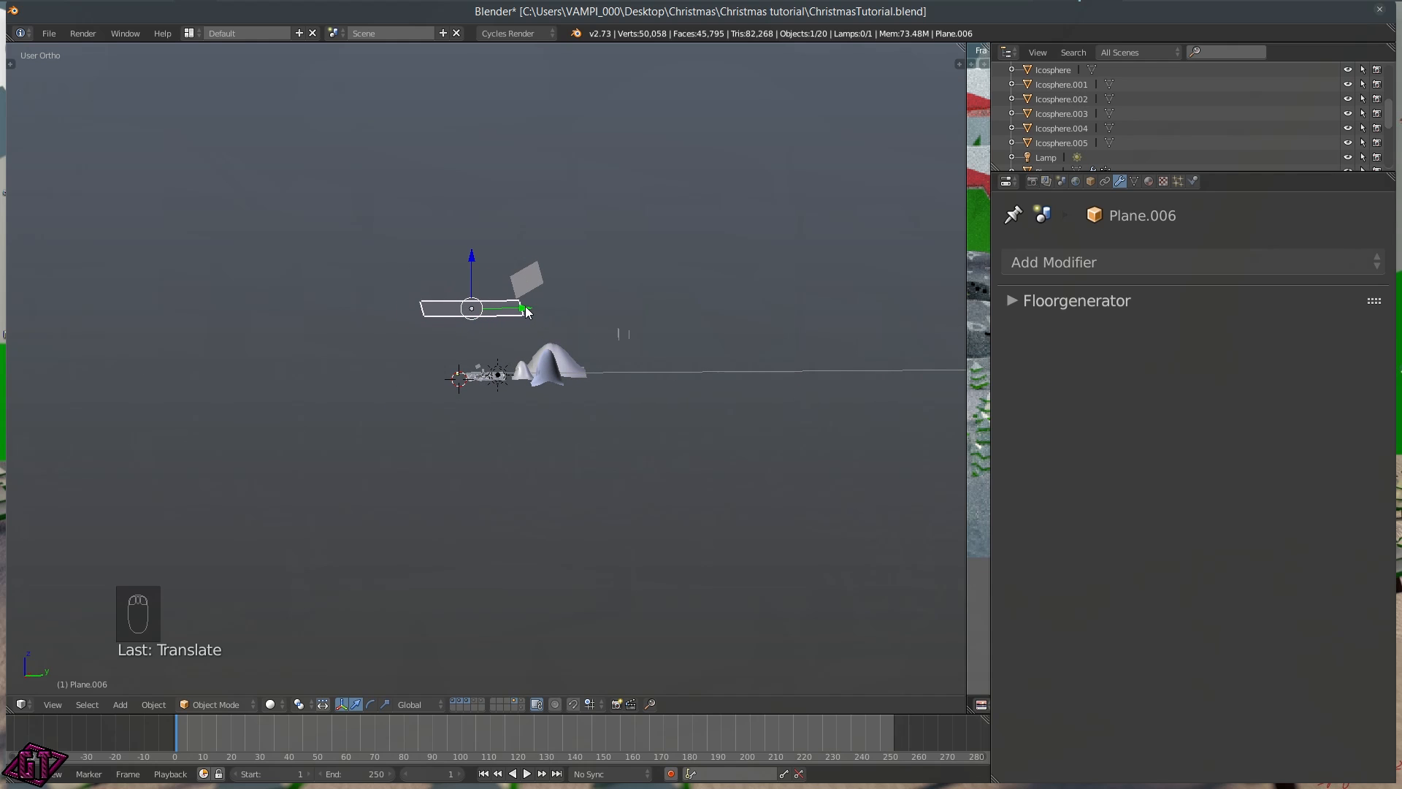
pyautogui.moveTo(525, 312); pyautogui.dragTo(529, 312)
pyautogui.moveTo(484, 364); pyautogui.dragTo(466, 423, button='middle')
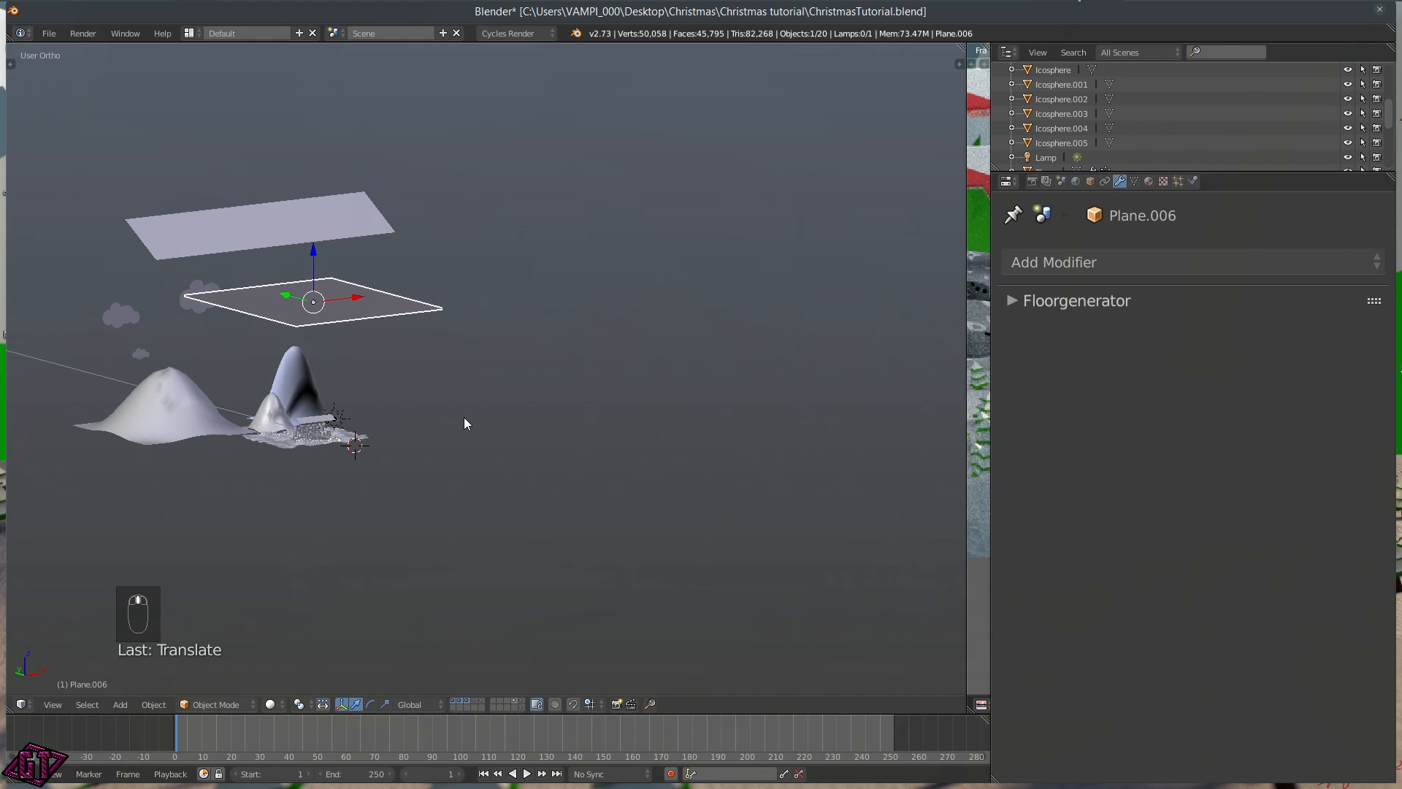
# Display only a separate layer that holds no meshes and set the viewport to front view
pyautogui.click(475, 703)
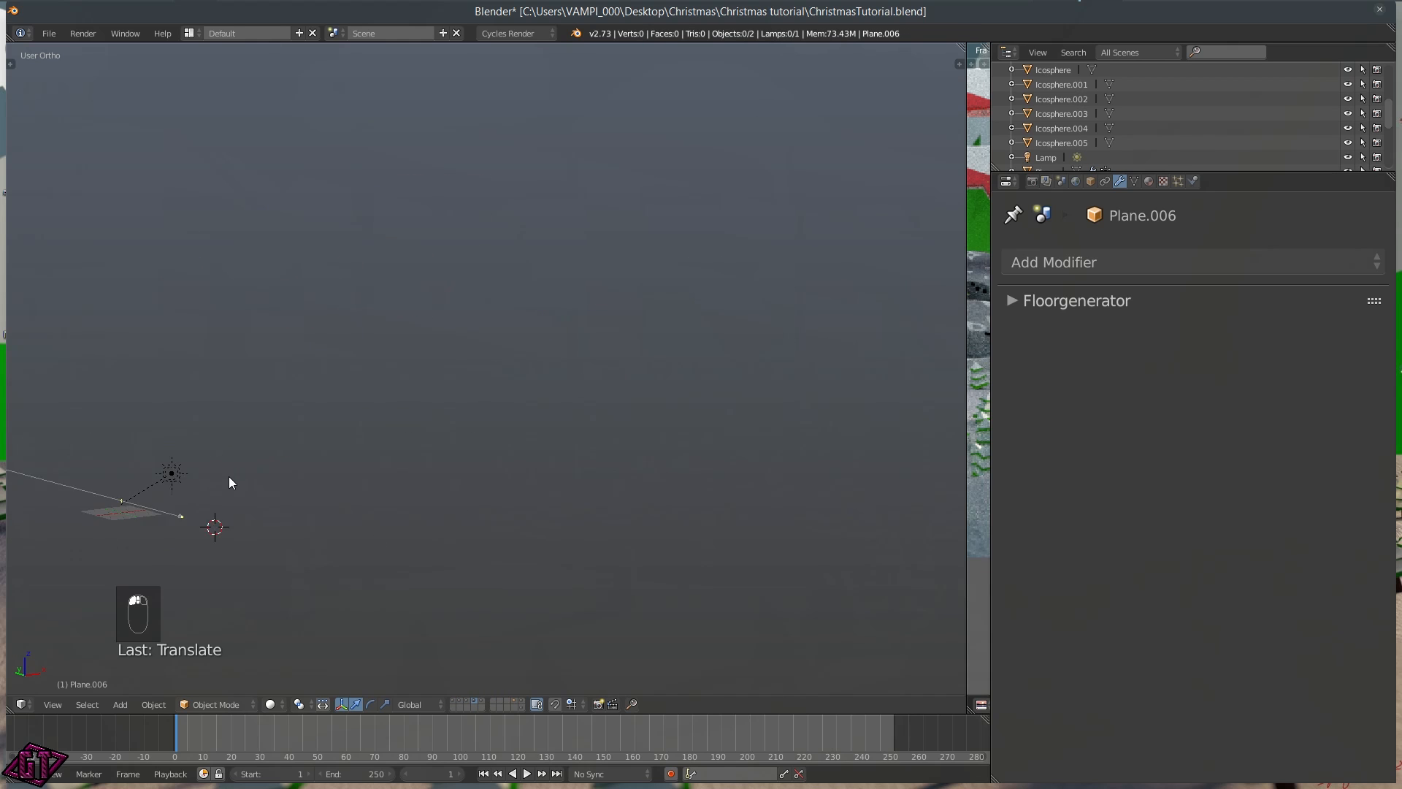
pyautogui.moveTo(213, 508); pyautogui.dragTo(254, 538, button='middle')
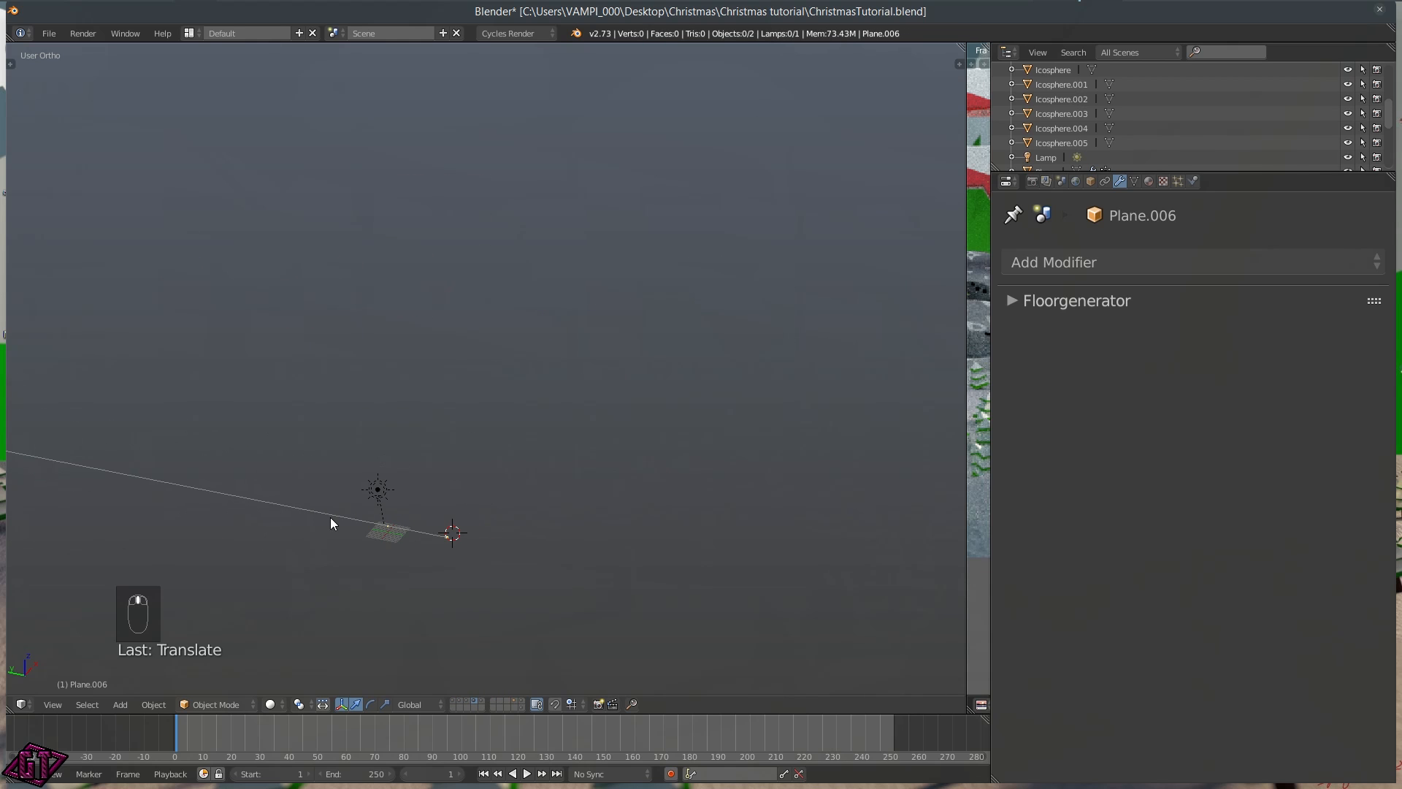
pyautogui.press('q')
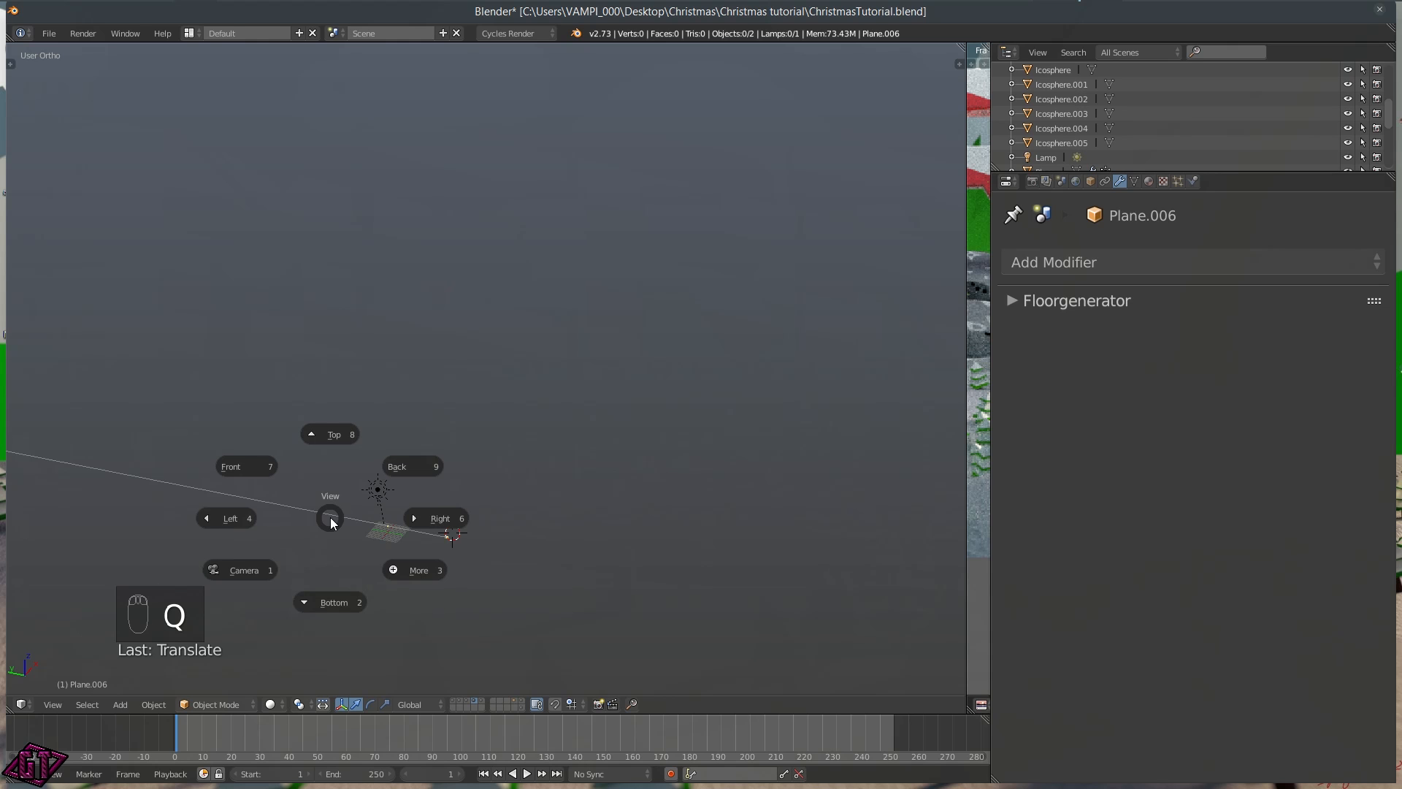
pyautogui.click(256, 475)
pyautogui.scroll(5, 251, 483)
pyautogui.keyDown('shift'); pyautogui.moveTo(215, 497); pyautogui.dragTo(642, 416, button='middle'); pyautogui.keyUp('shift')
pyautogui.keyDown('shift'); pyautogui.moveTo(337, 463); pyautogui.dragTo(615, 411, button='middle'); pyautogui.keyUp('shift')
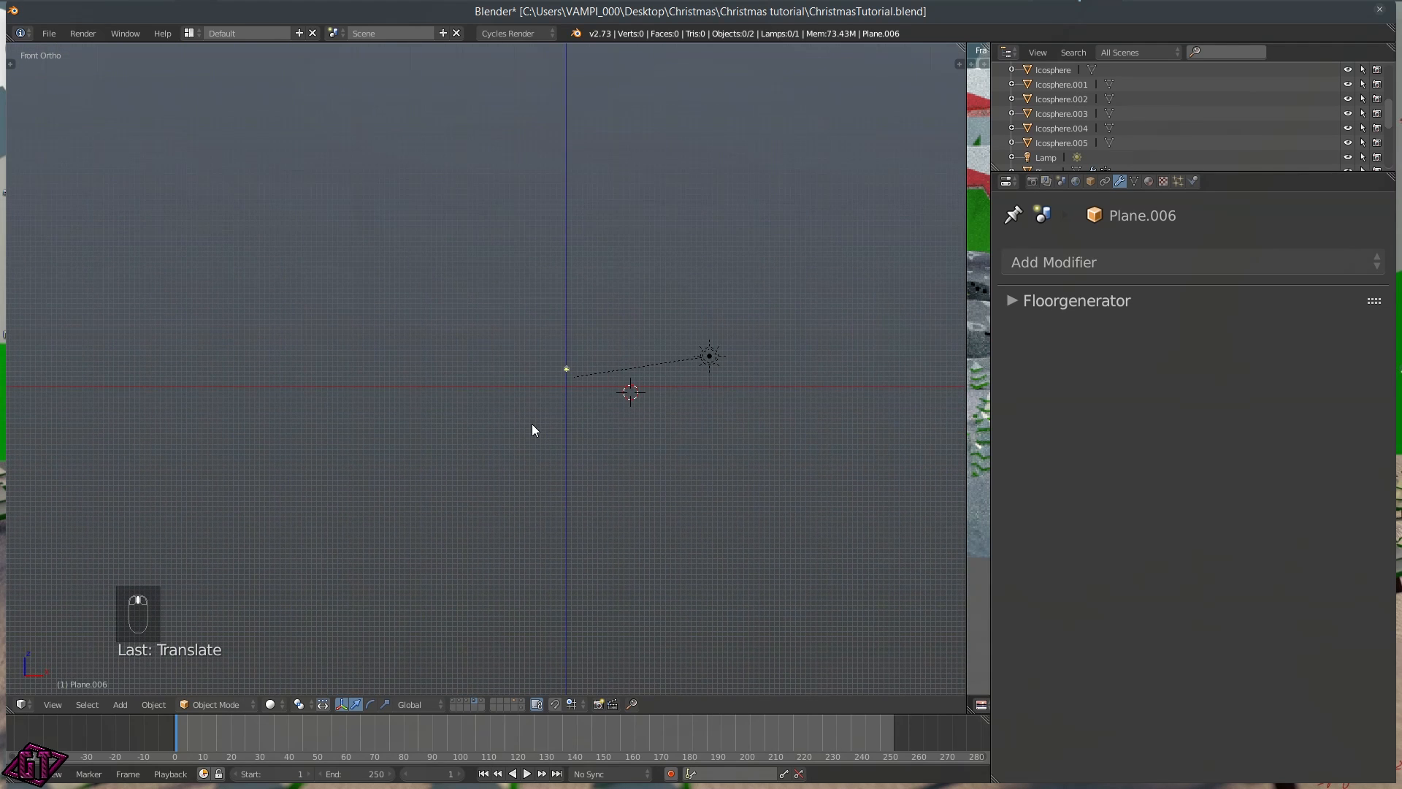
# Snap the 3D cursor to the centre of the scene
pyautogui.hotkey('shift', 's')
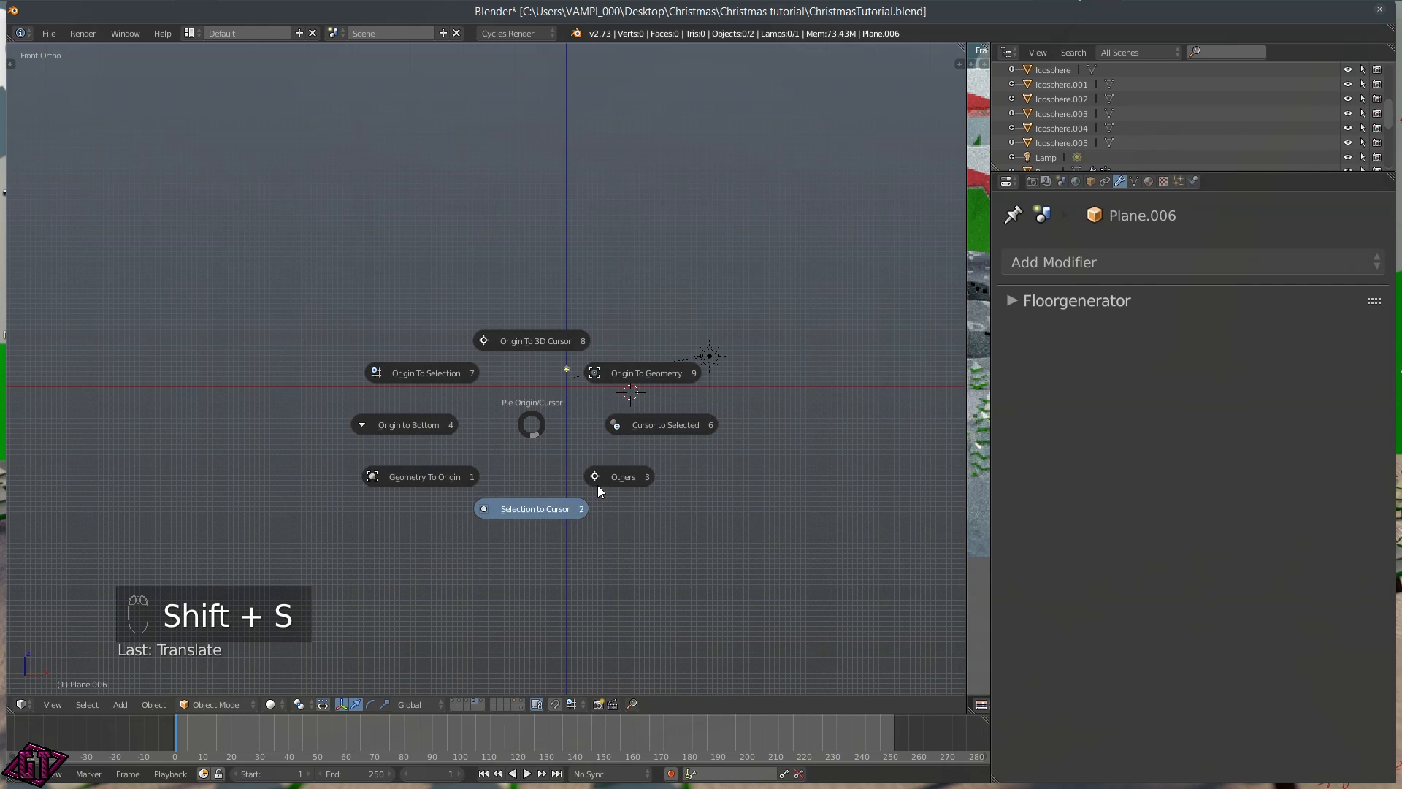
pyautogui.click(619, 484)
pyautogui.click(603, 405)
# Add a UV sphere at the 3D cursor
pyautogui.scroll(5, 611, 405)
pyautogui.keyDown('shift'); pyautogui.moveTo(656, 434); pyautogui.dragTo(474, 460, button='middle'); pyautogui.keyUp('shift')
pyautogui.scroll(6, 559, 459)
pyautogui.keyDown('shift'); pyautogui.moveTo(572, 627); pyautogui.dragTo(500, 345, button='middle'); pyautogui.keyUp('shift')
pyautogui.scroll(7, 499, 344)
pyautogui.keyDown('shift'); pyautogui.moveTo(469, 245); pyautogui.dragTo(495, 516, button='middle'); pyautogui.keyUp('shift')
pyautogui.scroll(-4, 471, 365)
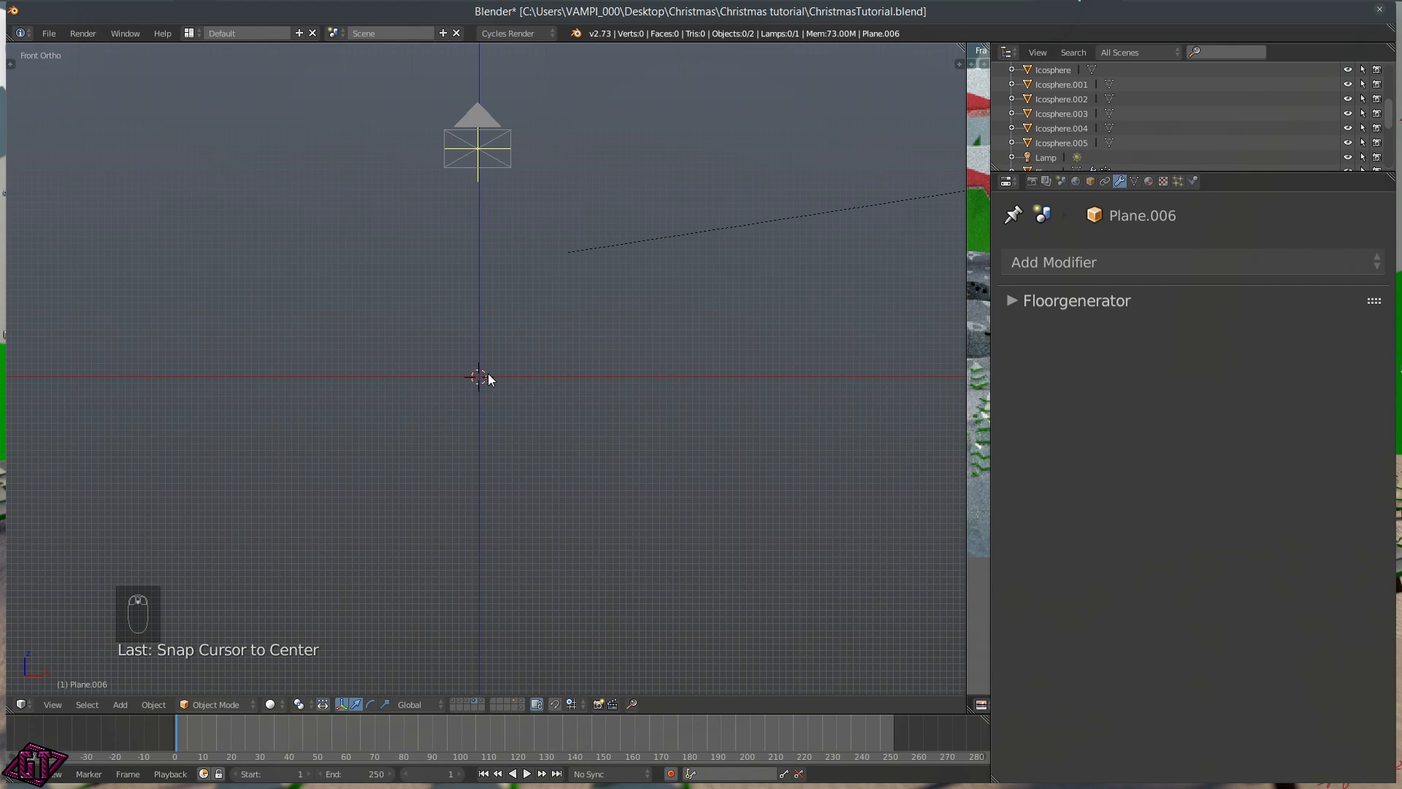
pyautogui.hotkey('shift', 'a')
pyautogui.click(403, 377)
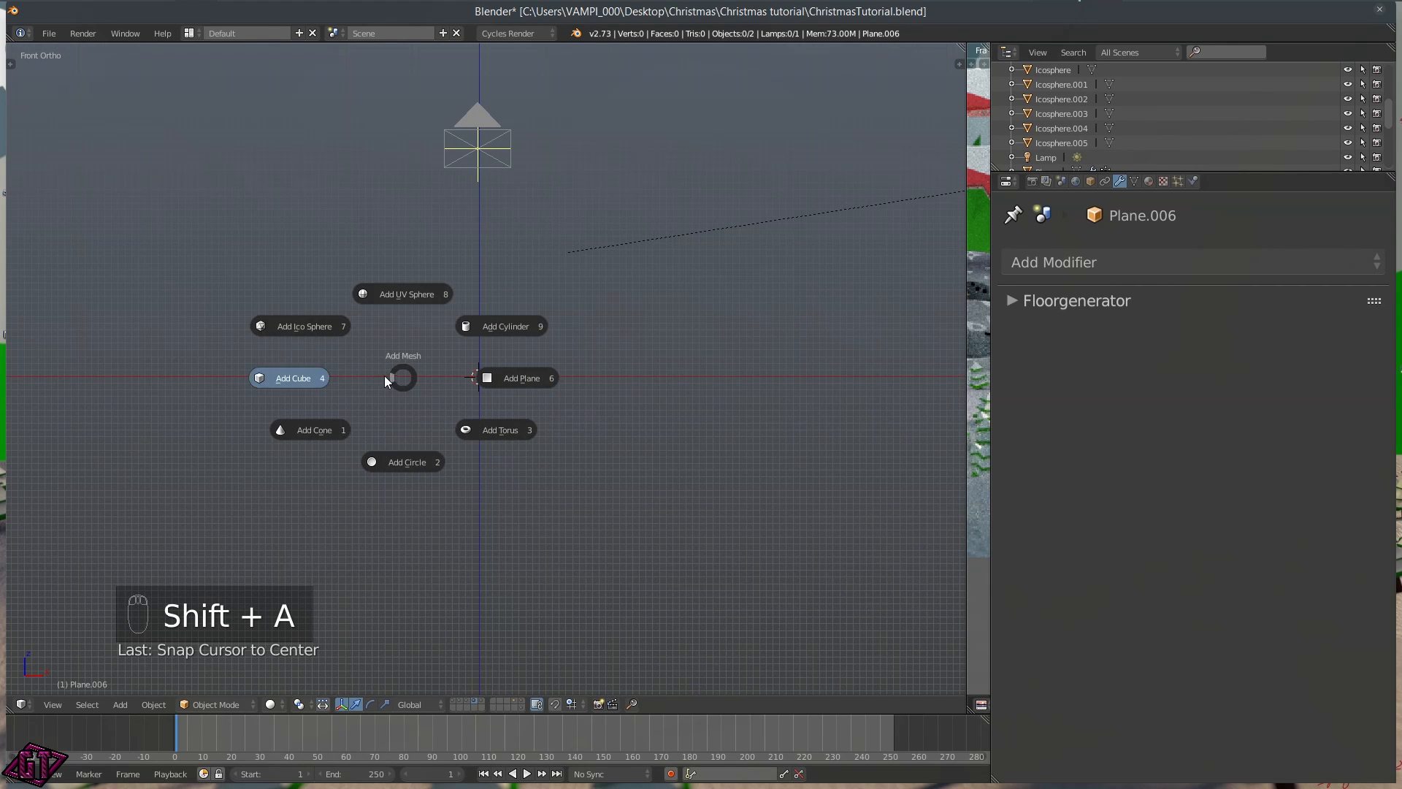
pyautogui.click(405, 302)
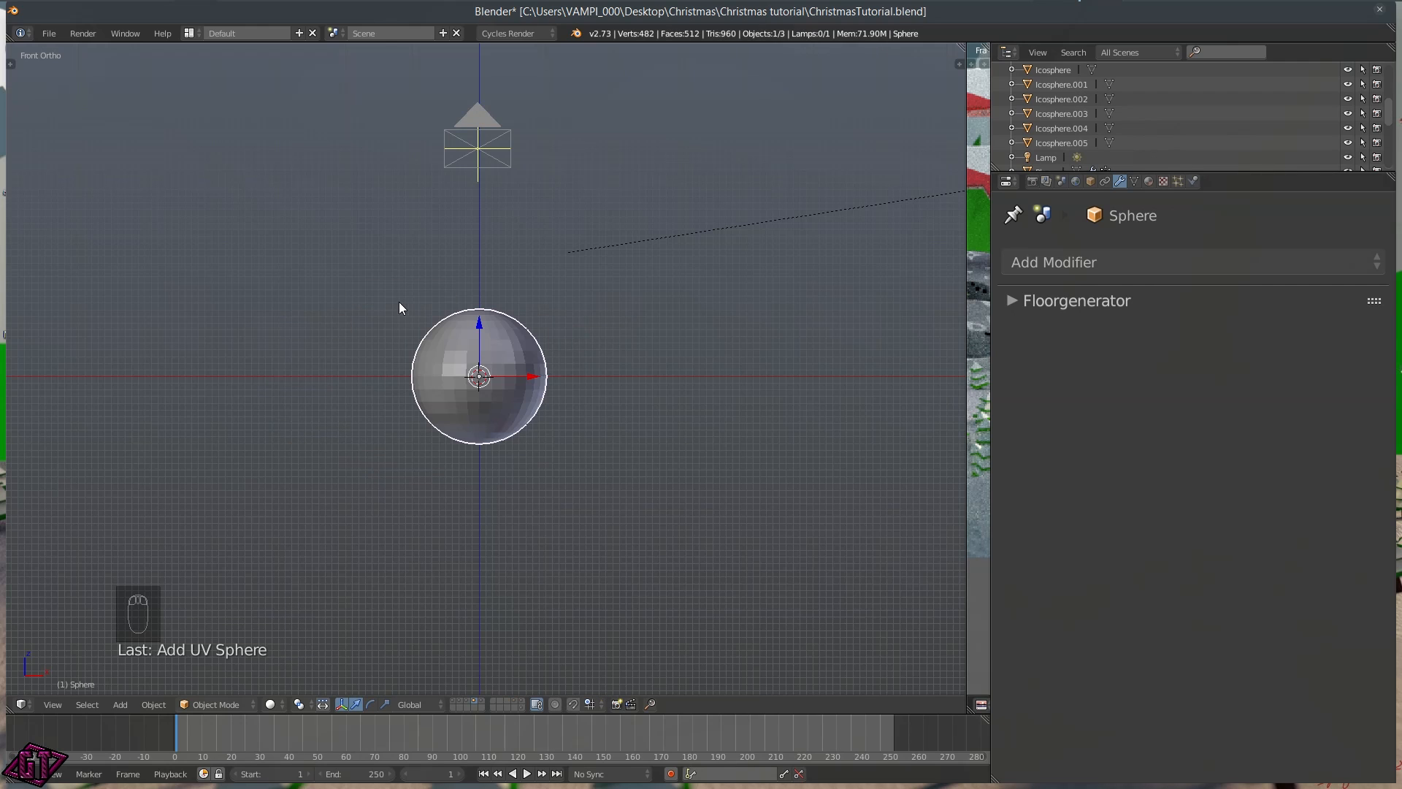
# Set the UV sphere's segments to 16 and give it smooth shading
pyautogui.press('t')
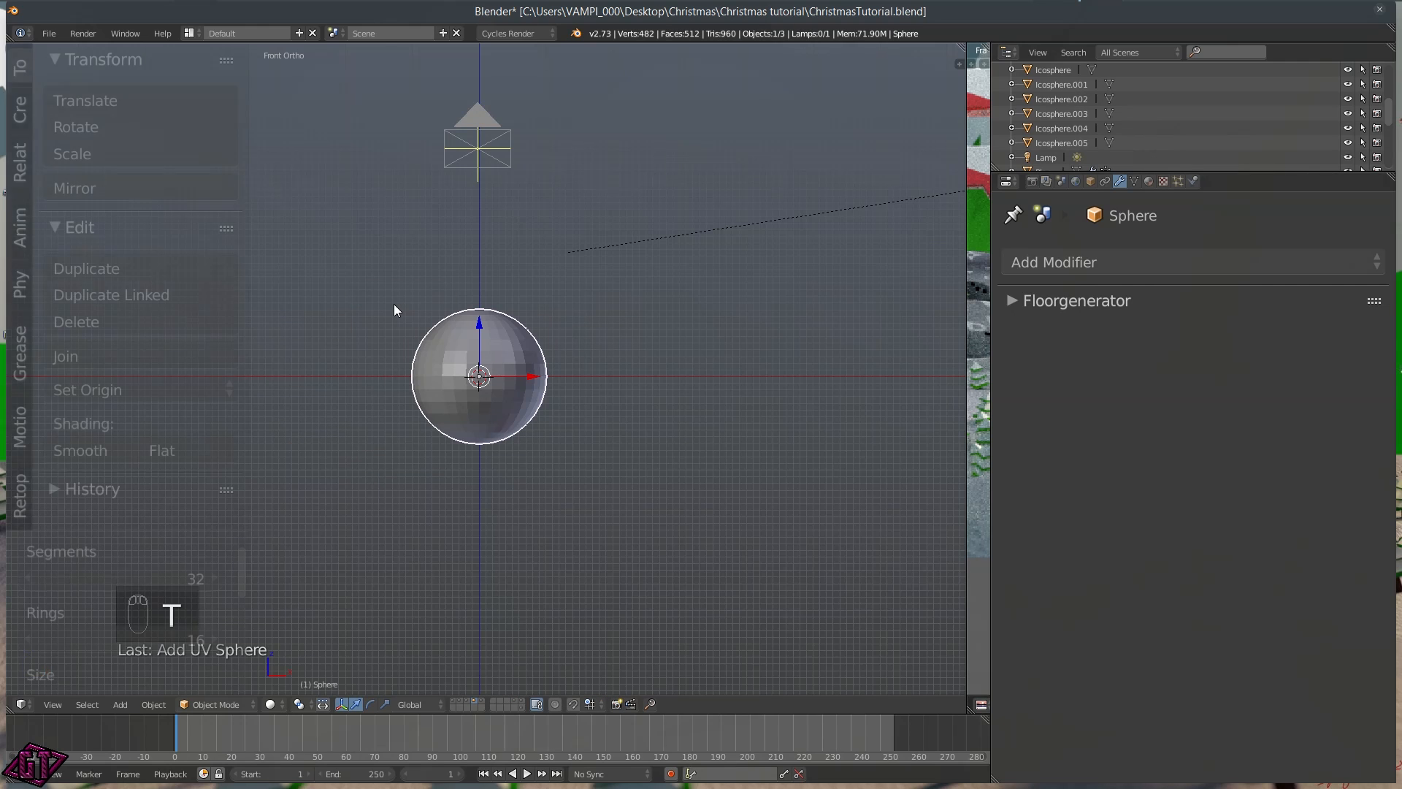
pyautogui.scroll(-2, 160, 541)
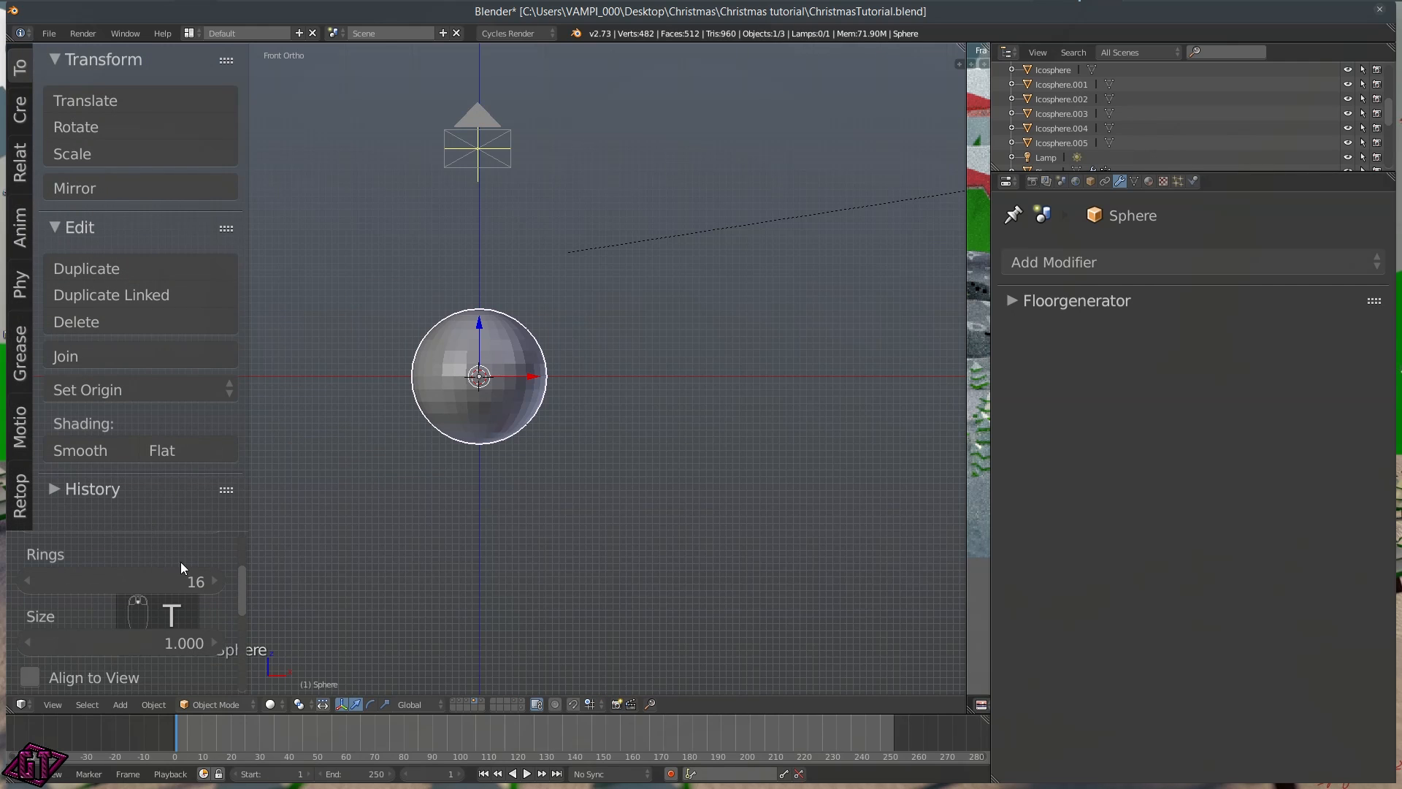
pyautogui.scroll(2, 181, 562)
pyautogui.click(178, 579)
pyautogui.write('1')
pyautogui.press('Return')
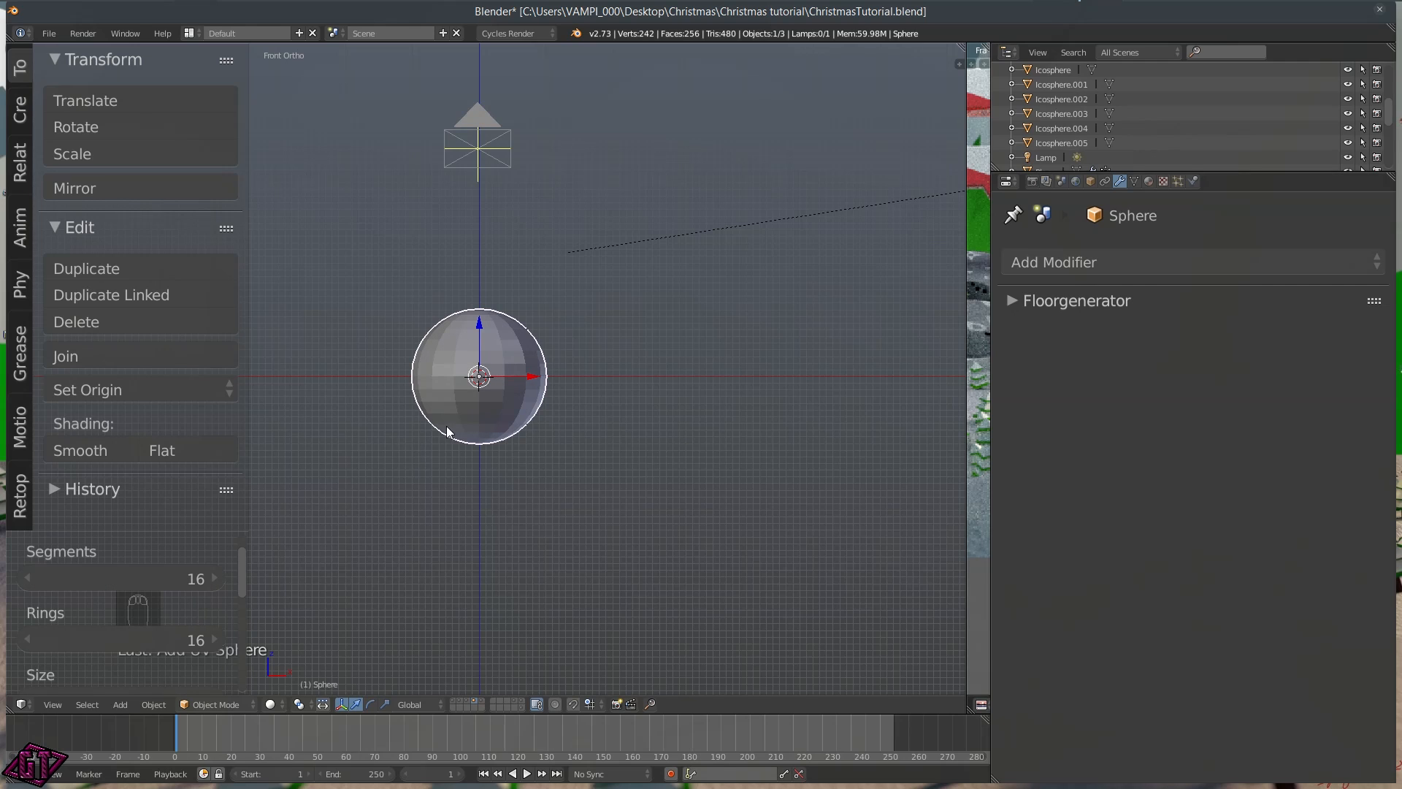
pyautogui.click(81, 453)
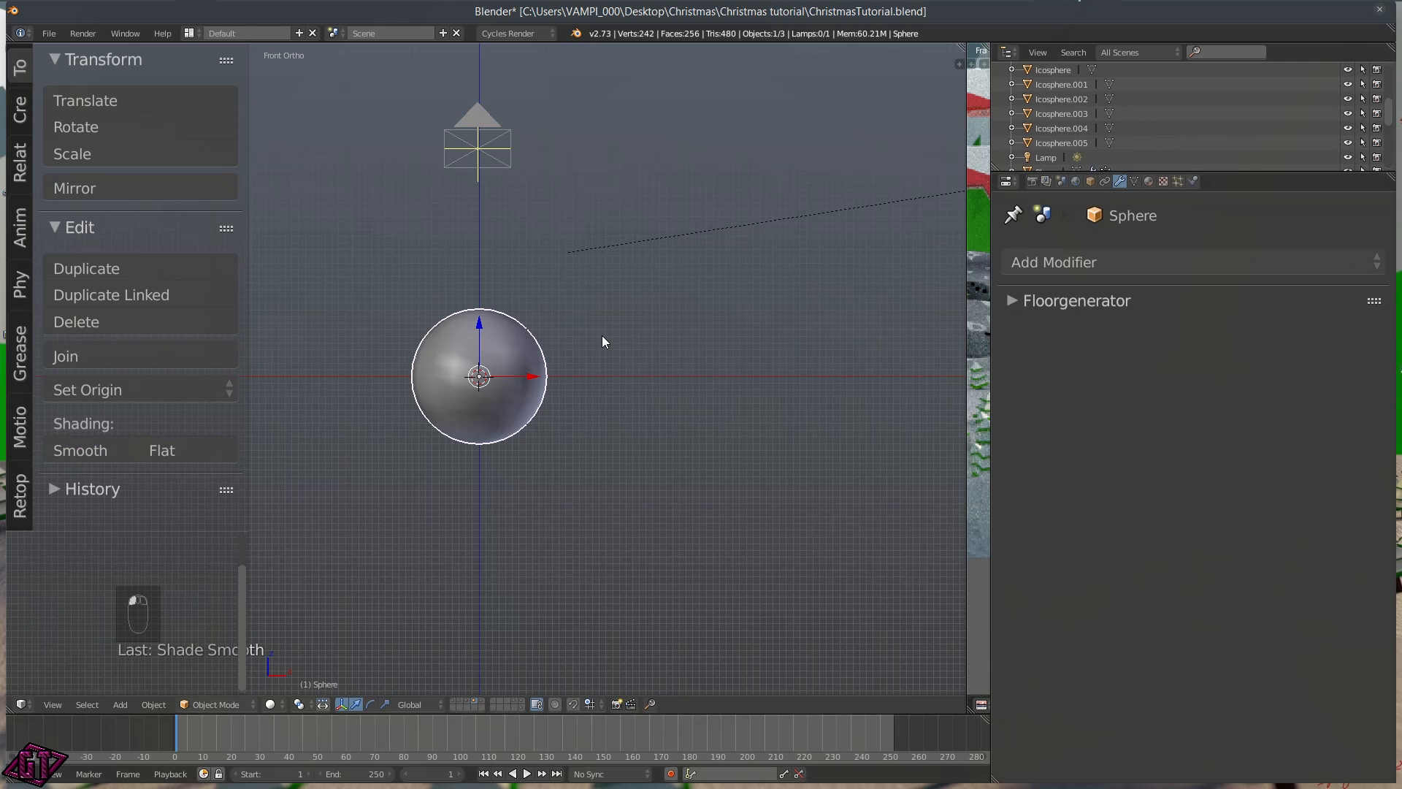
pyautogui.scroll(1, 620, 374)
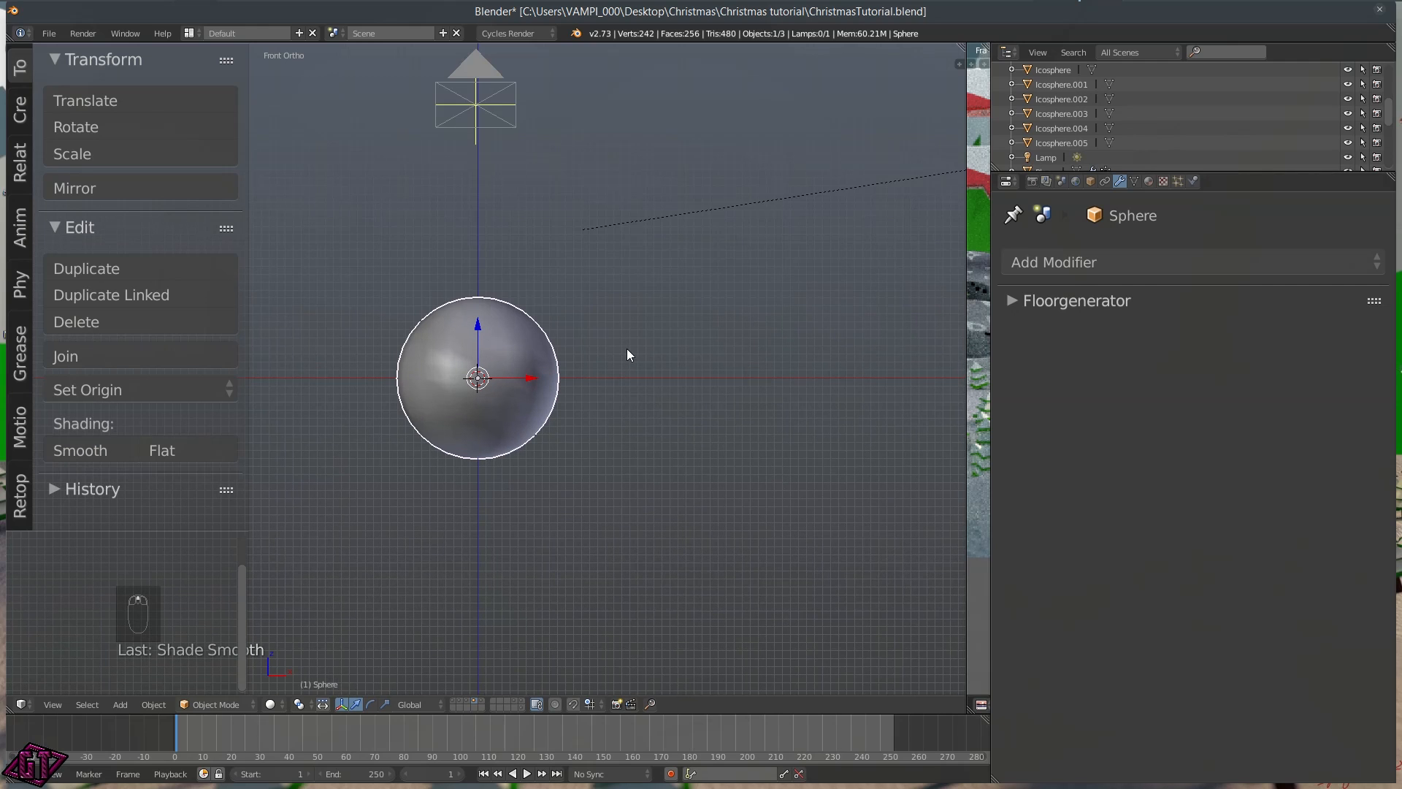
# Look through the enabled and Add Mesh add-ons in the user preferences, and return to the 3D view
pyautogui.click(22, 703)
pyautogui.click(73, 456)
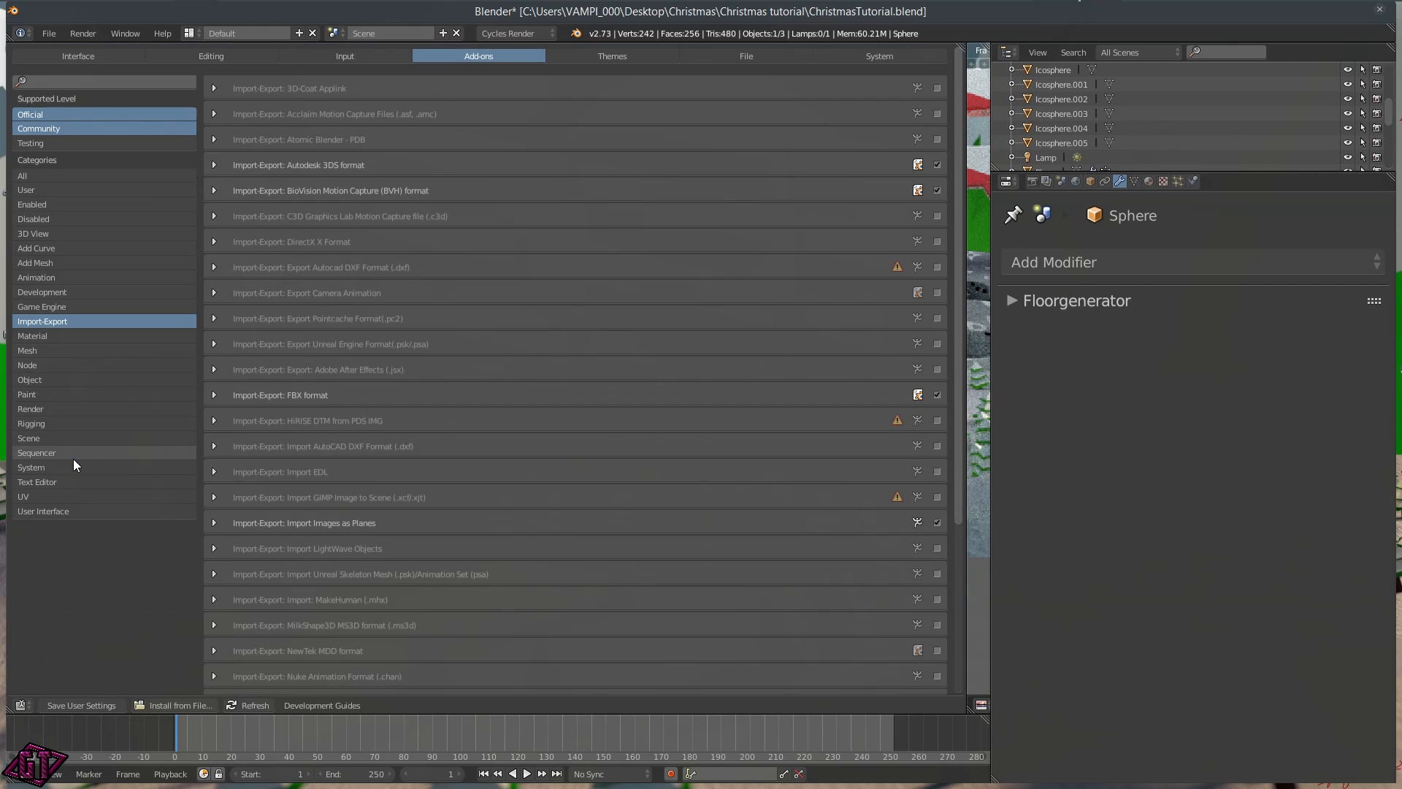
pyautogui.click(61, 208)
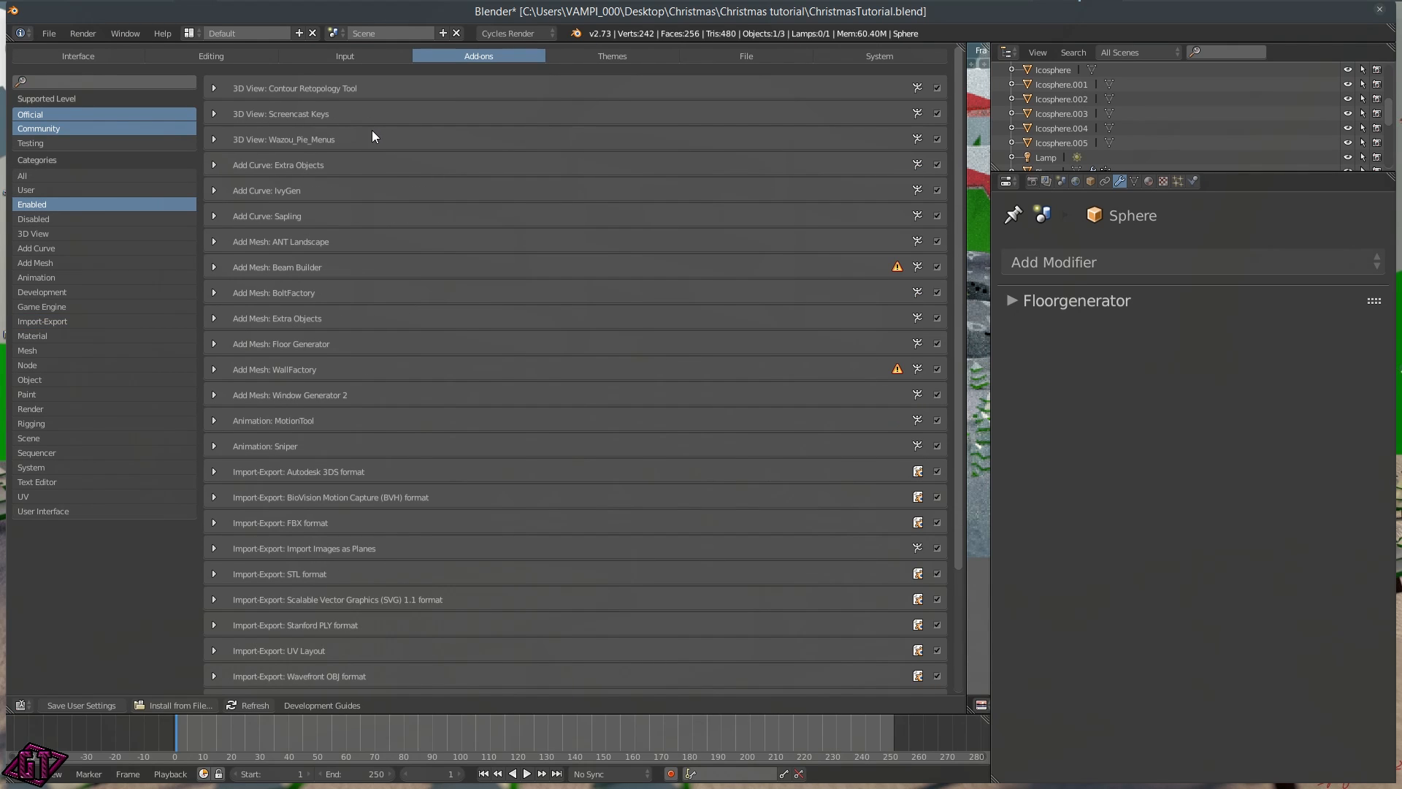
pyautogui.scroll(-3, 376, 168)
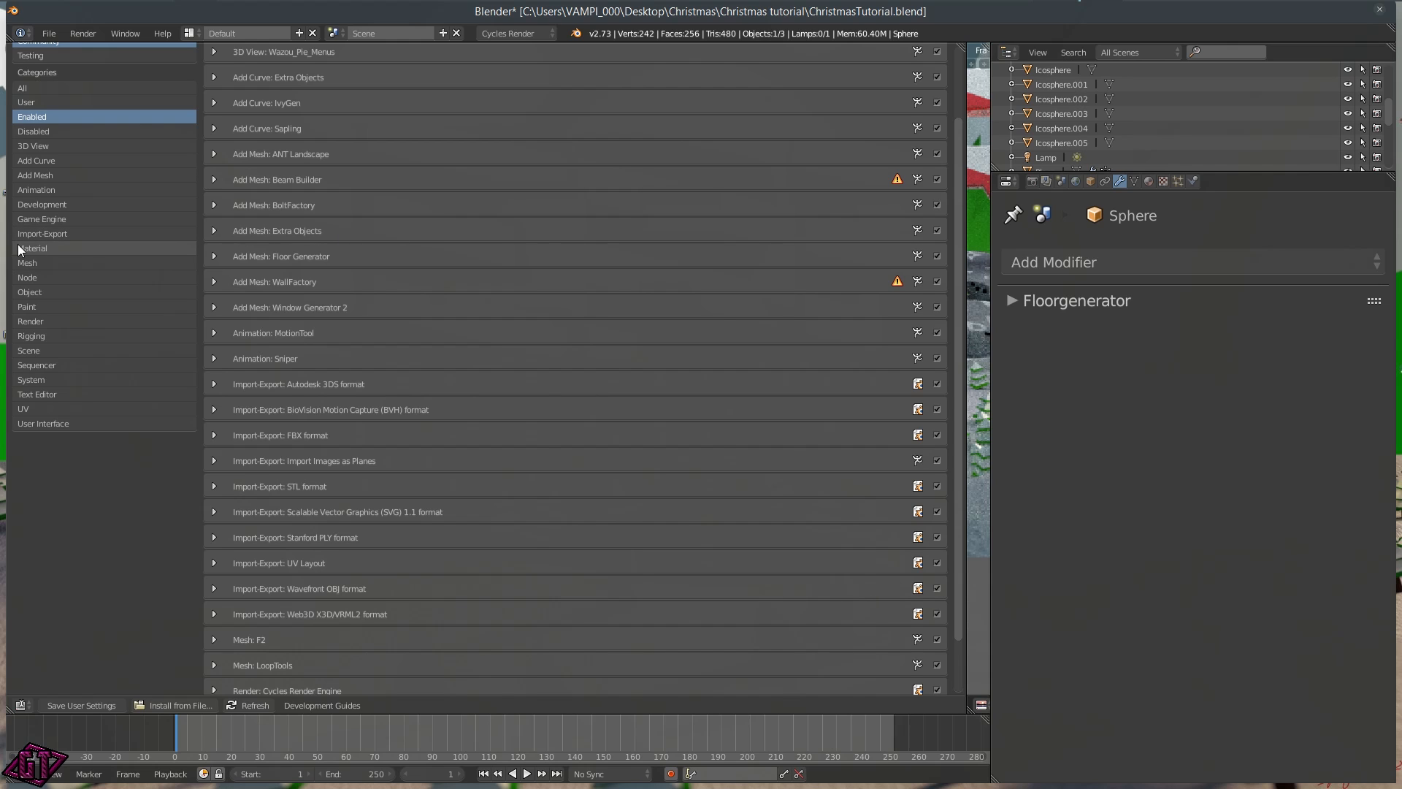
pyautogui.click(34, 175)
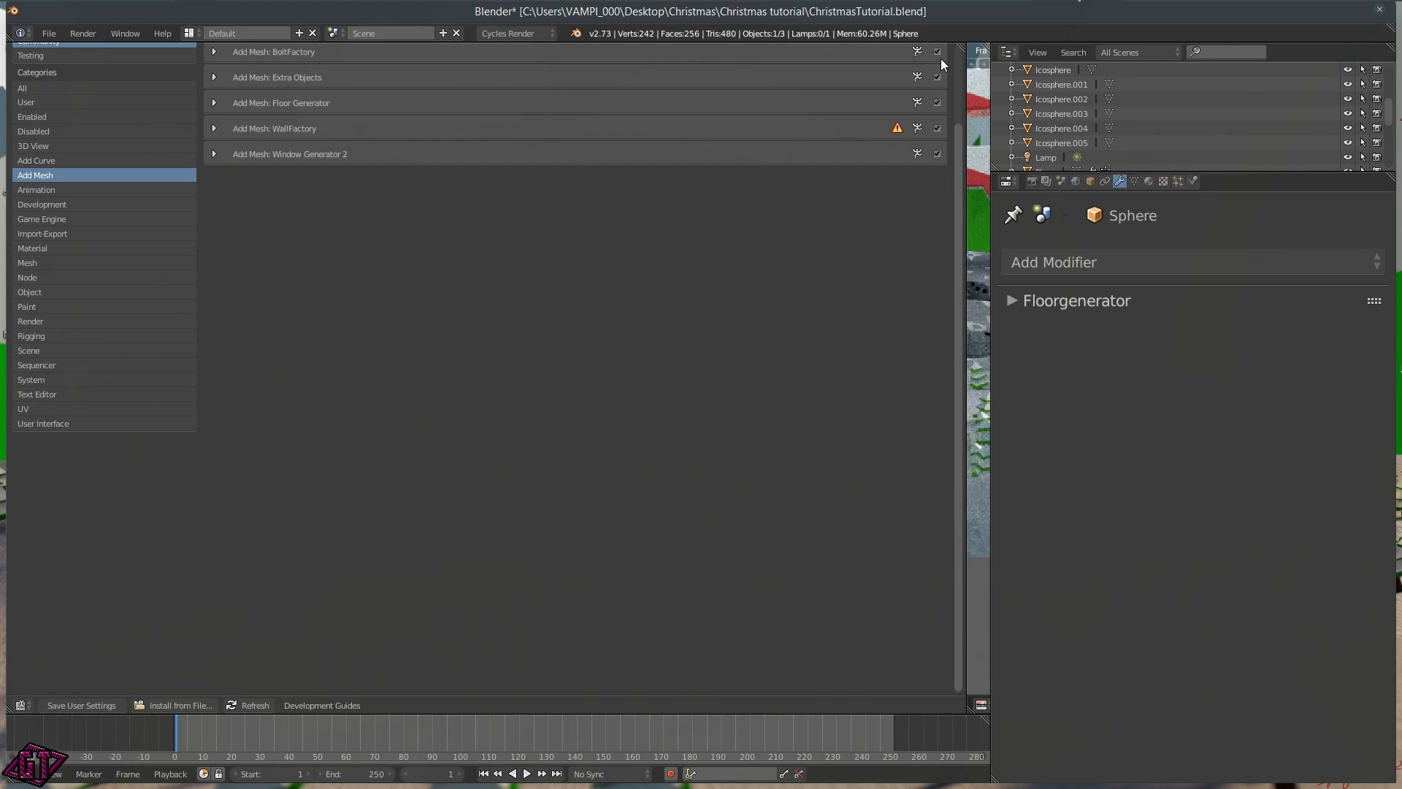
pyautogui.click(28, 702)
pyautogui.click(45, 689)
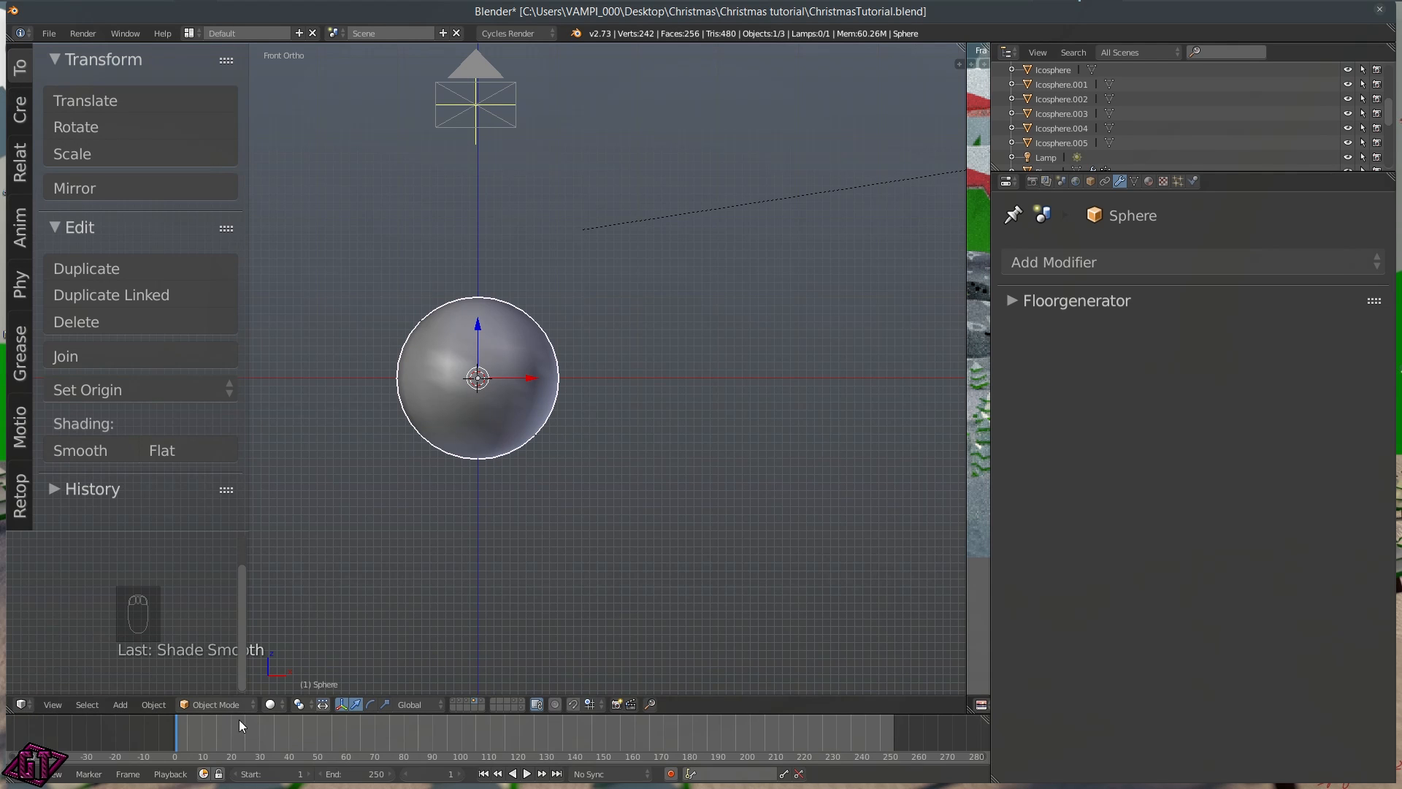
# Add a spiral curve at the sphere's centre and set its spiral type to 3 so it wraps the sphere
pyautogui.click(120, 704)
pyautogui.moveTo(144, 686)
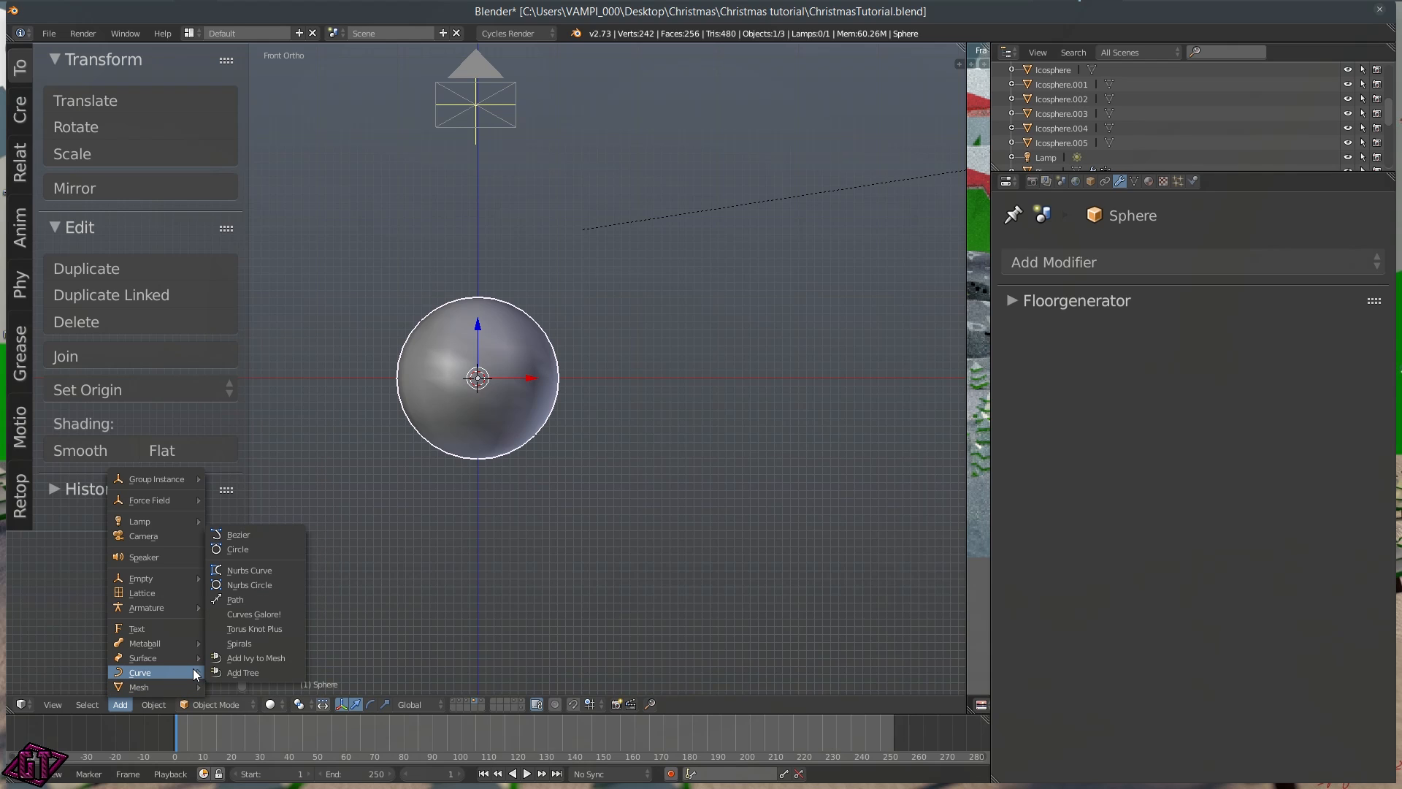
pyautogui.click(246, 644)
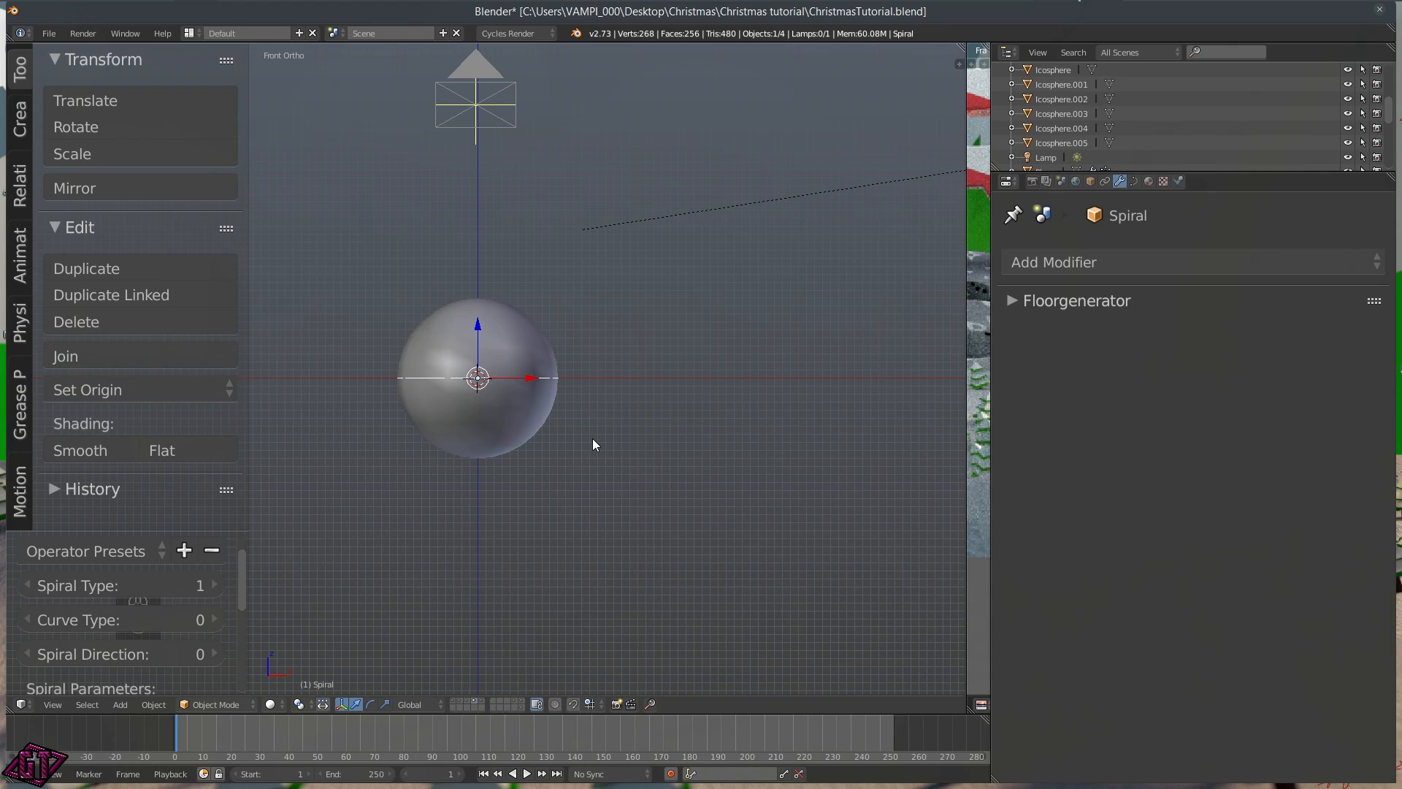
pyautogui.click(213, 584)
pyautogui.moveTo(475, 544); pyautogui.dragTo(791, 423, button='middle')
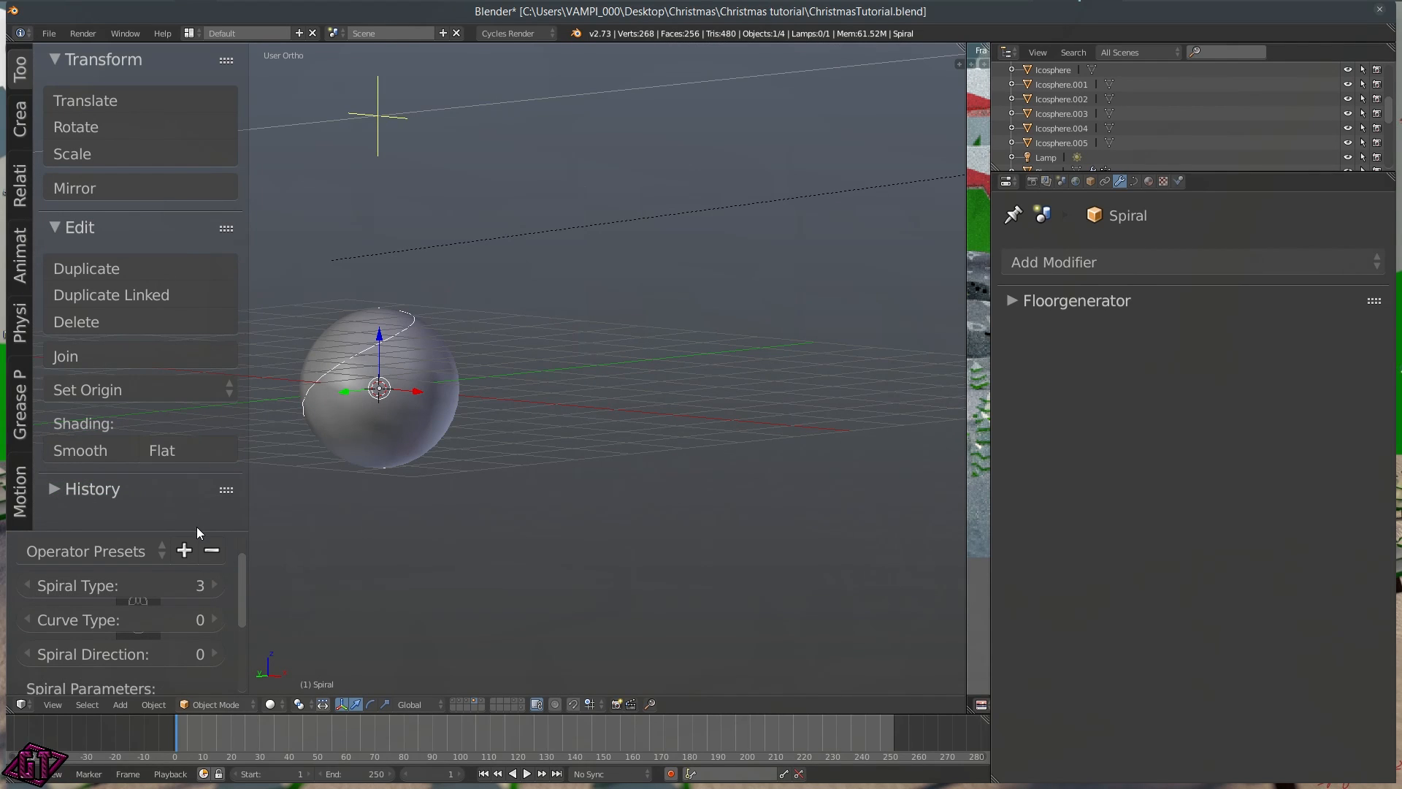
pyautogui.moveTo(195, 529); pyautogui.dragTo(219, 193)
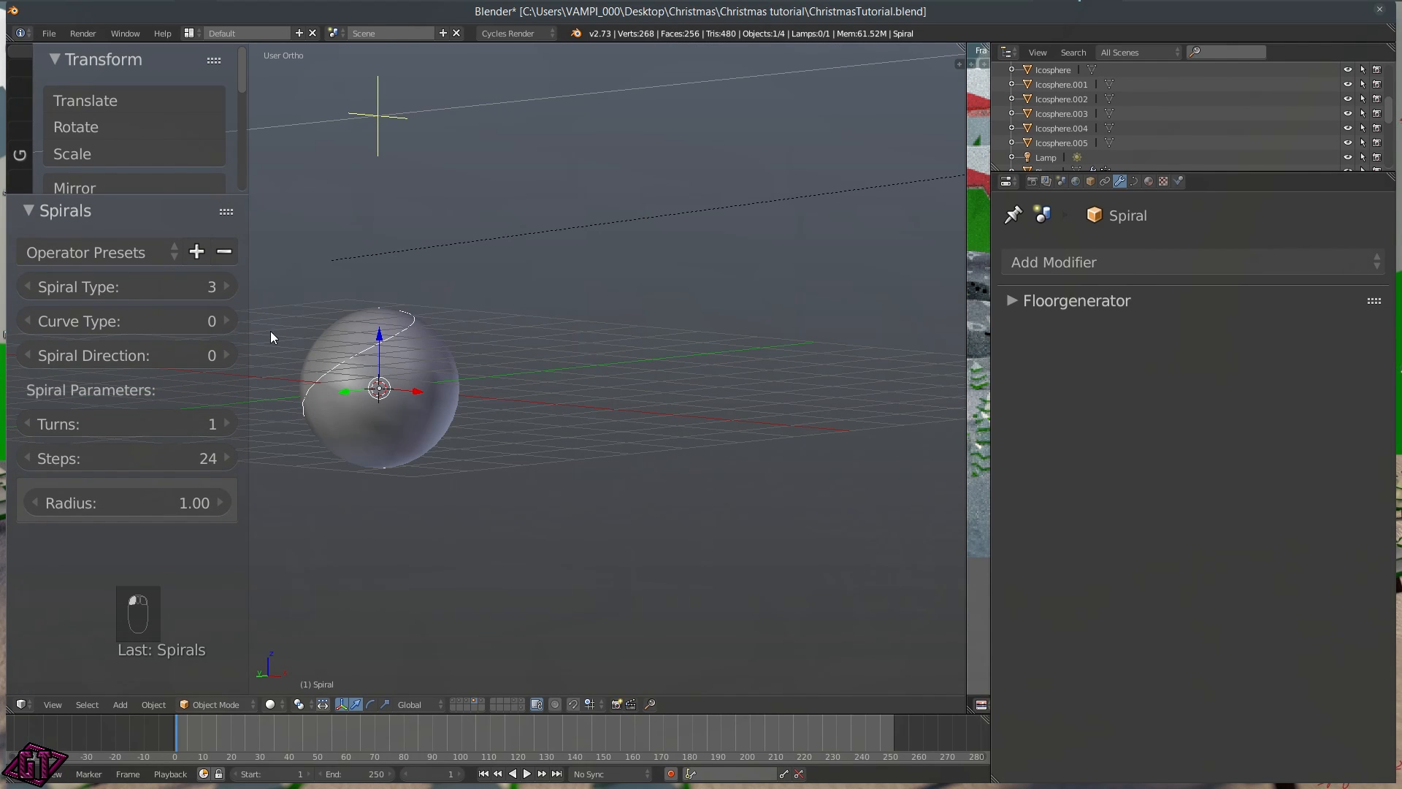
# Set the spiral's curve type to 1 and its turns to 4
pyautogui.click(228, 321)
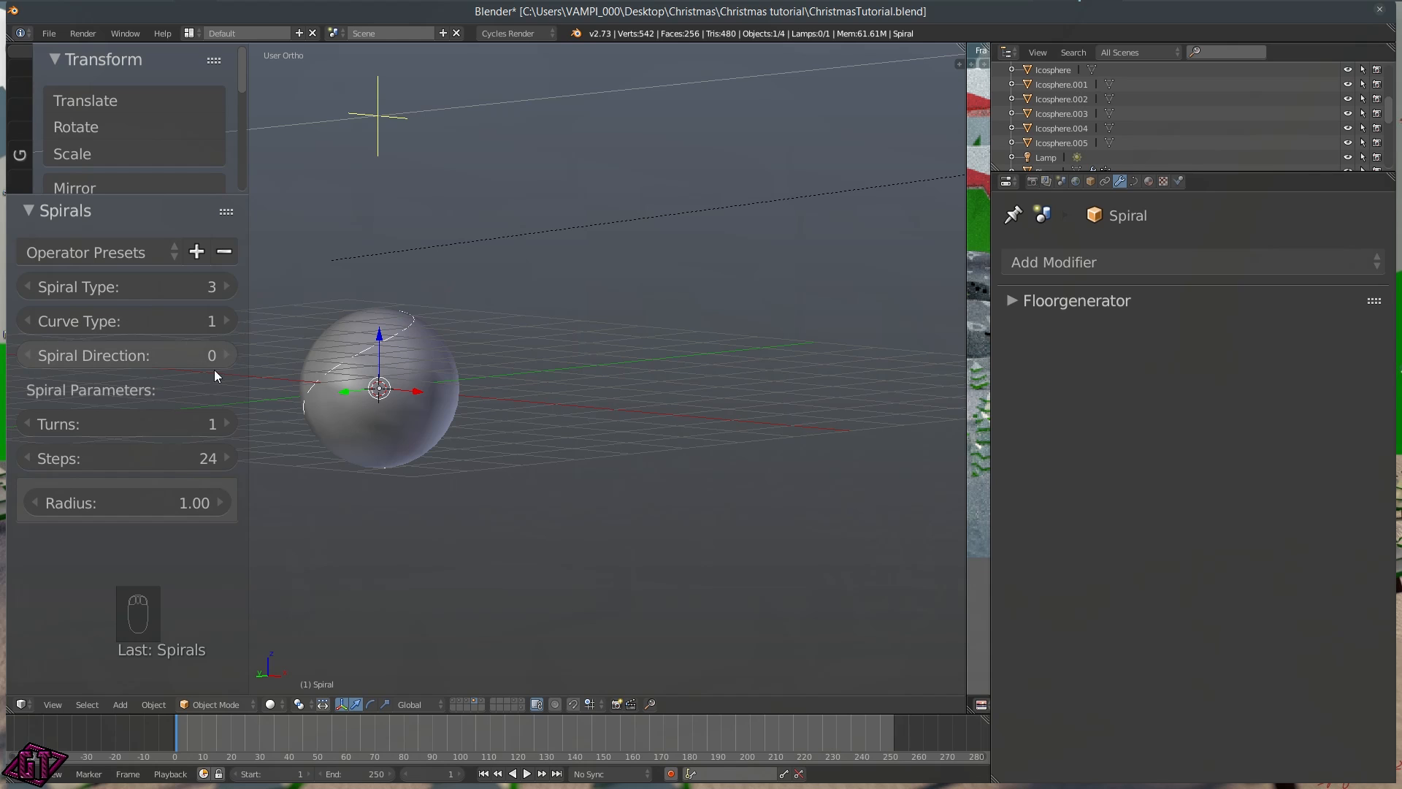
pyautogui.click(226, 423)
pyautogui.click(227, 424)
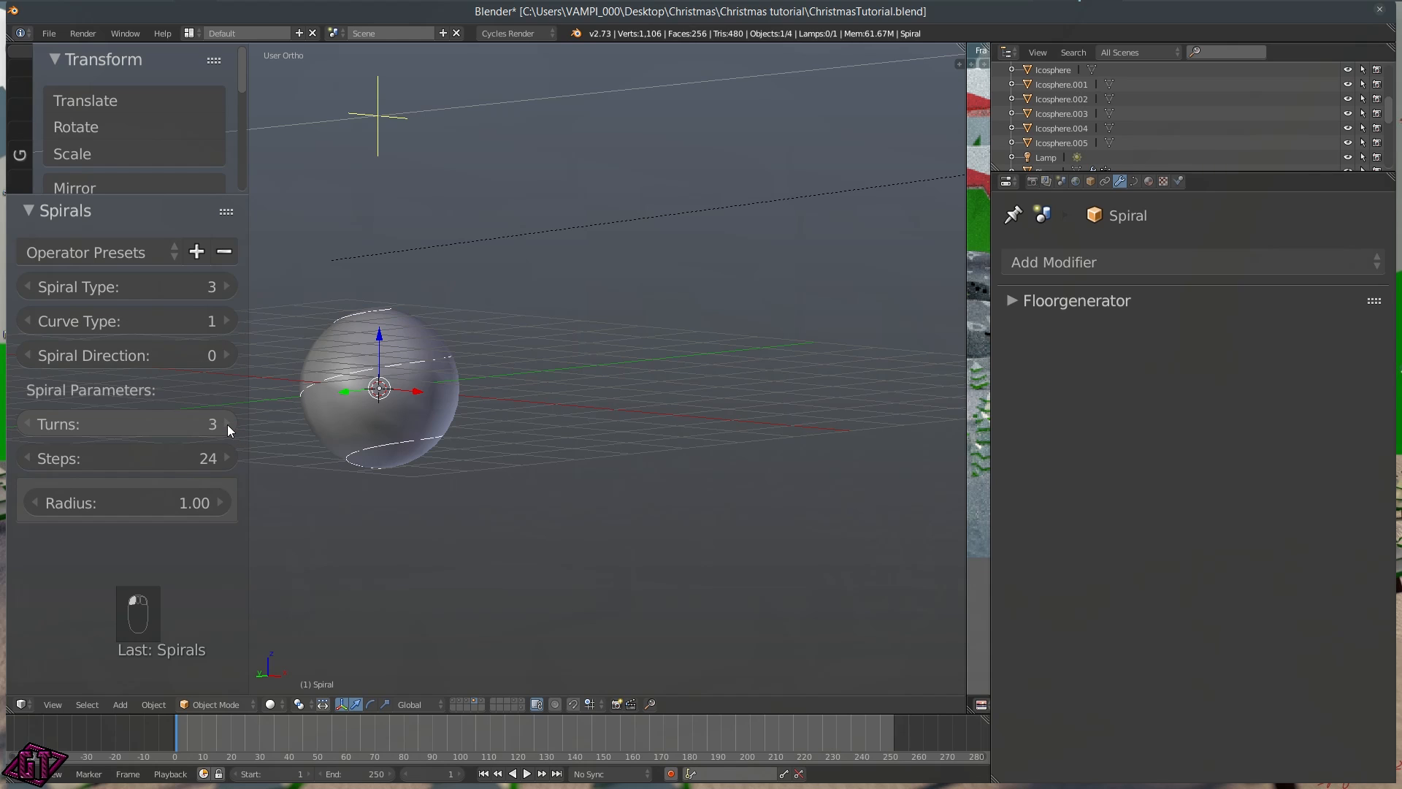
pyautogui.click(228, 426)
pyautogui.moveTo(285, 410); pyautogui.dragTo(720, 419, button='middle')
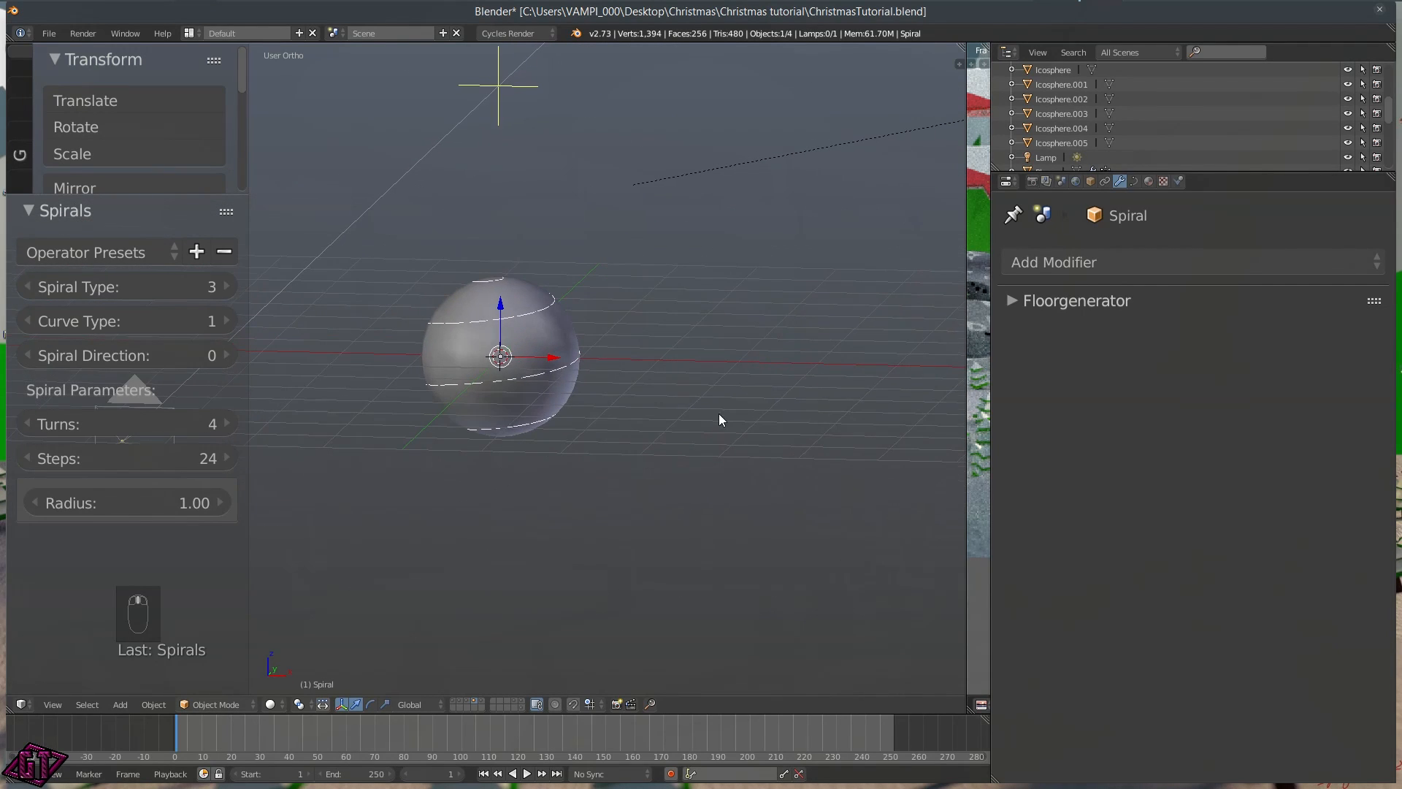
pyautogui.moveTo(581, 402); pyautogui.dragTo(638, 397, button='middle')
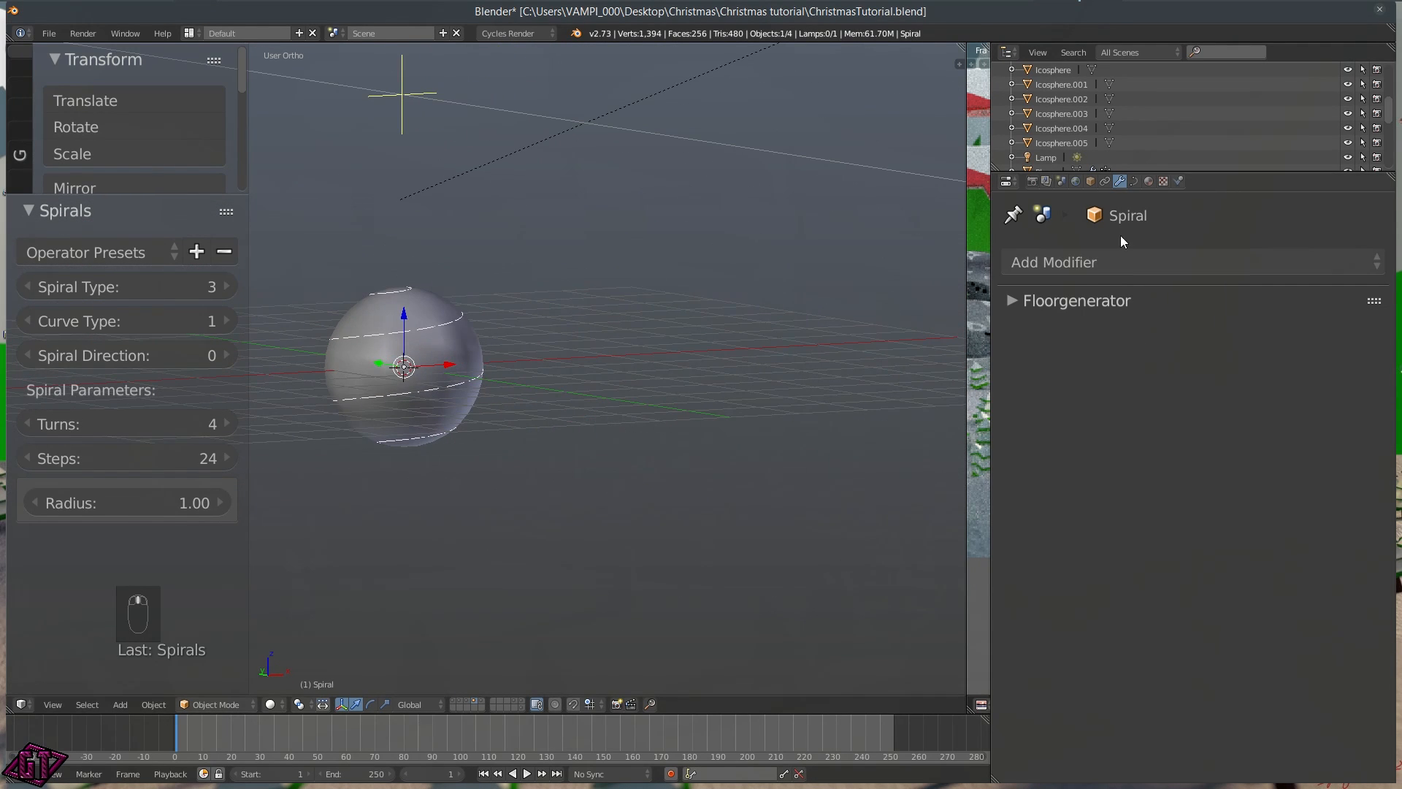
# Set the spiral curve's fill to Full and its extrusion to 0.003
pyautogui.click(1133, 179)
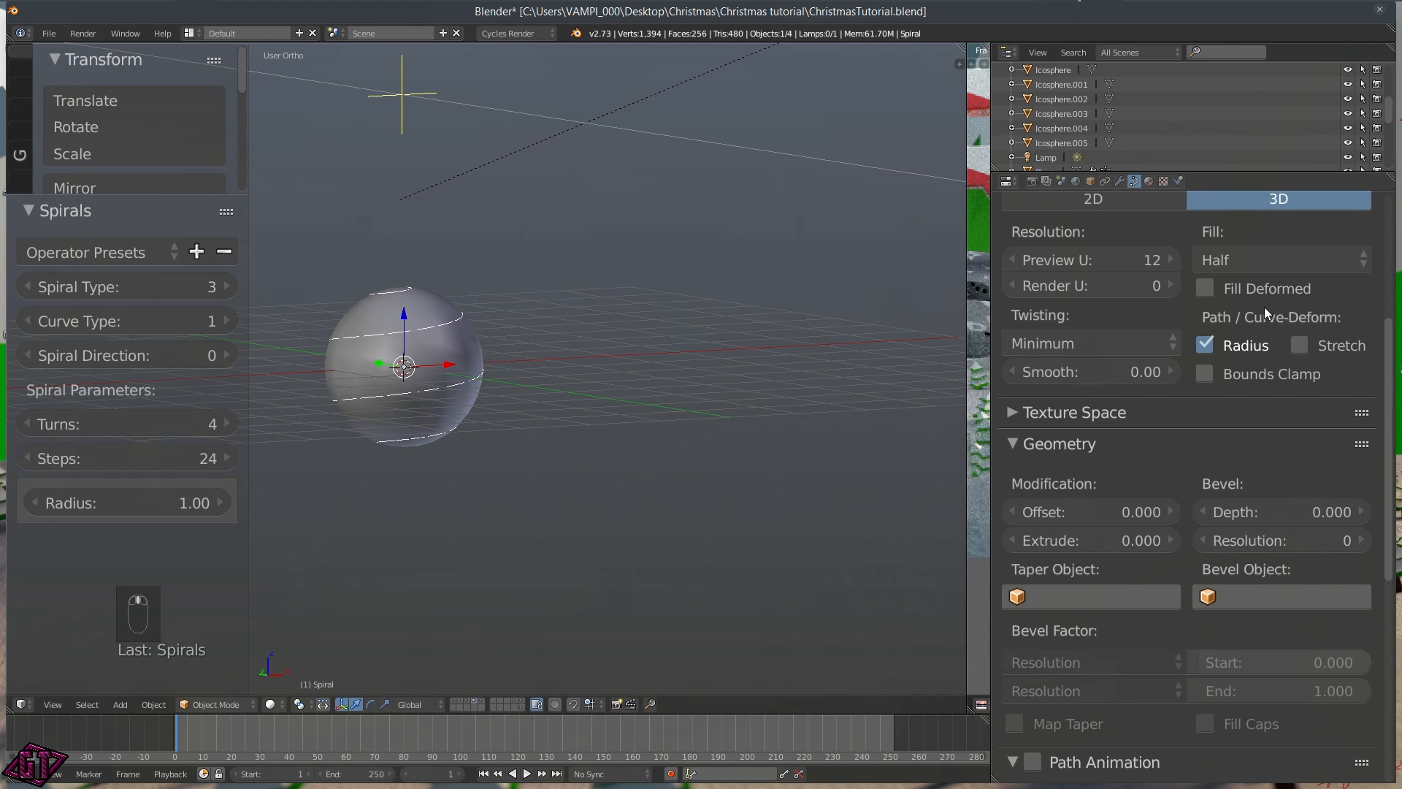
pyautogui.click(1233, 257)
pyautogui.click(1233, 222)
pyautogui.moveTo(469, 419); pyautogui.dragTo(484, 425, button='middle')
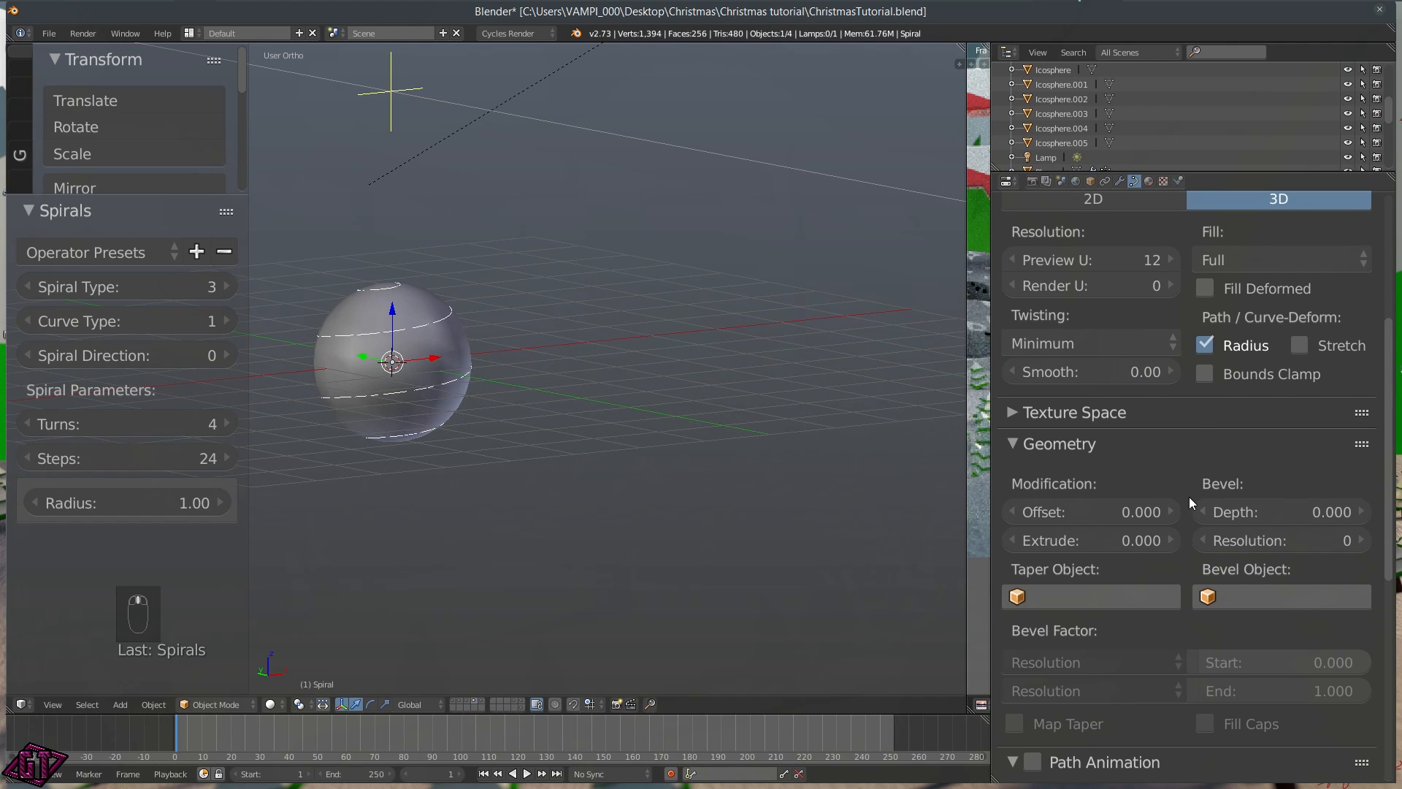
pyautogui.moveTo(1173, 543); pyautogui.dragTo(1196, 544)
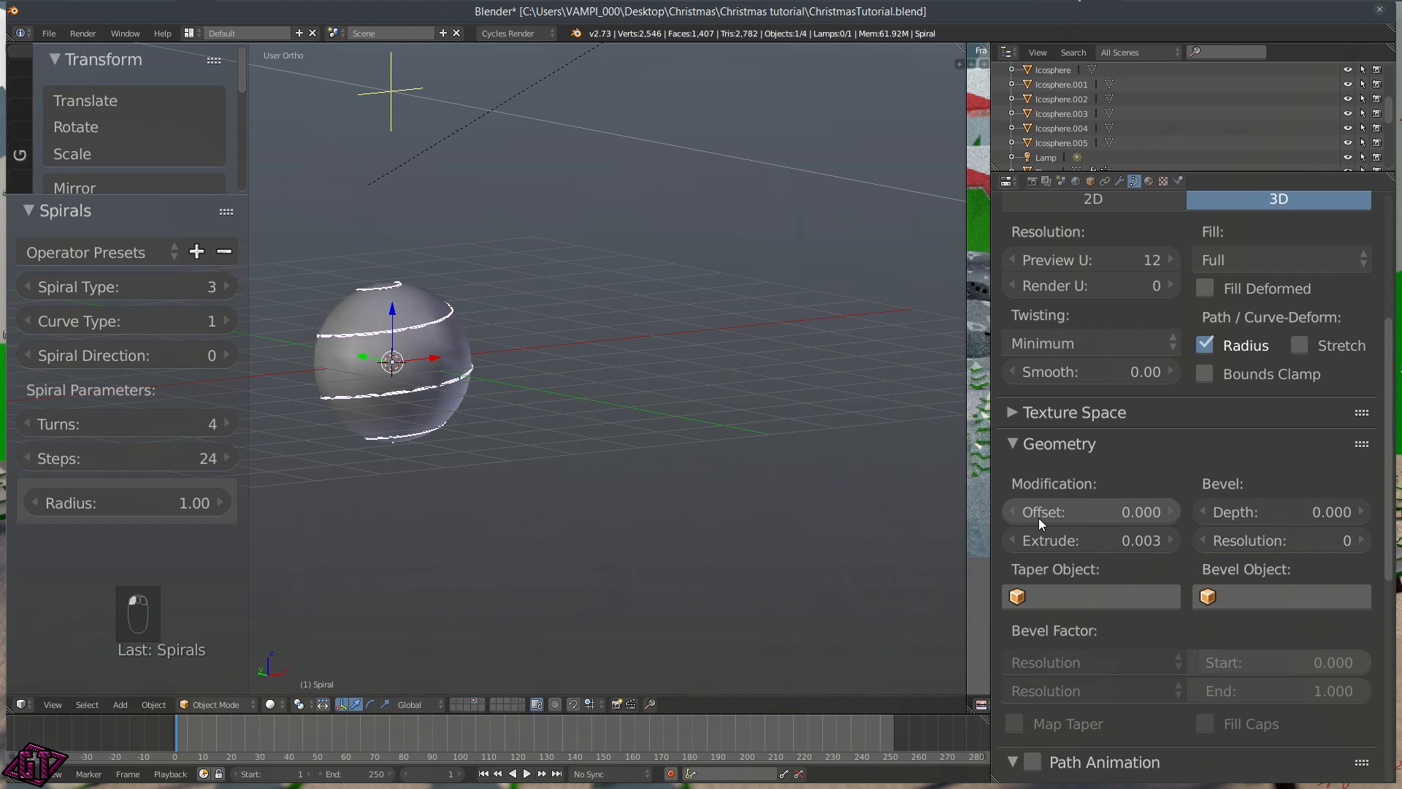
pyautogui.moveTo(357, 363); pyautogui.dragTo(494, 424, button='middle')
pyautogui.scroll(8, 434, 397)
pyautogui.scroll(-8, 396, 447)
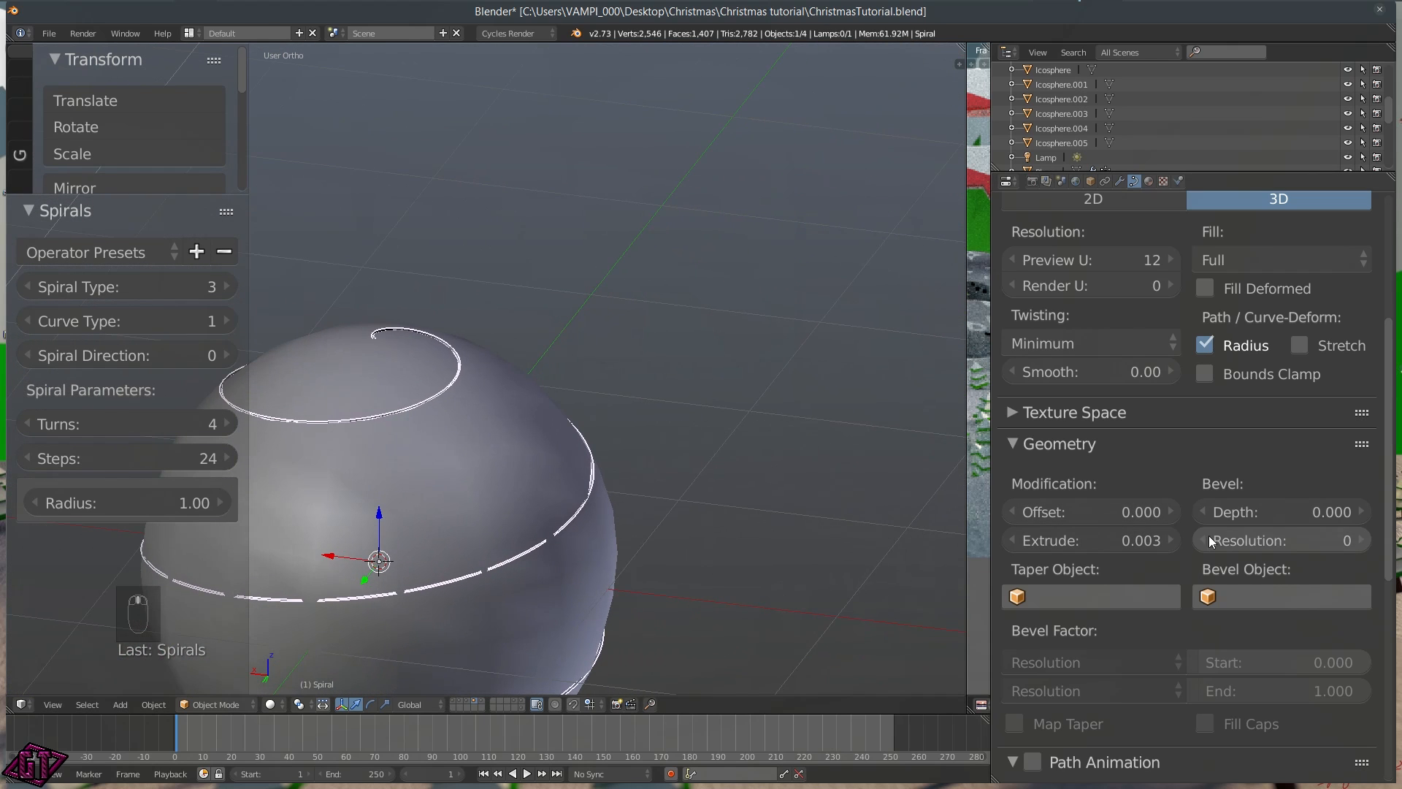
# Set the spiral curve's bevel depth to 0.008 and raise its extrusion to 0.005
pyautogui.click(1361, 511)
pyautogui.click(1360, 511)
pyautogui.click(1361, 511)
pyautogui.click(1361, 511)
pyautogui.click(1361, 511)
pyautogui.click(1361, 511)
pyautogui.click(1361, 511)
pyautogui.click(1361, 511)
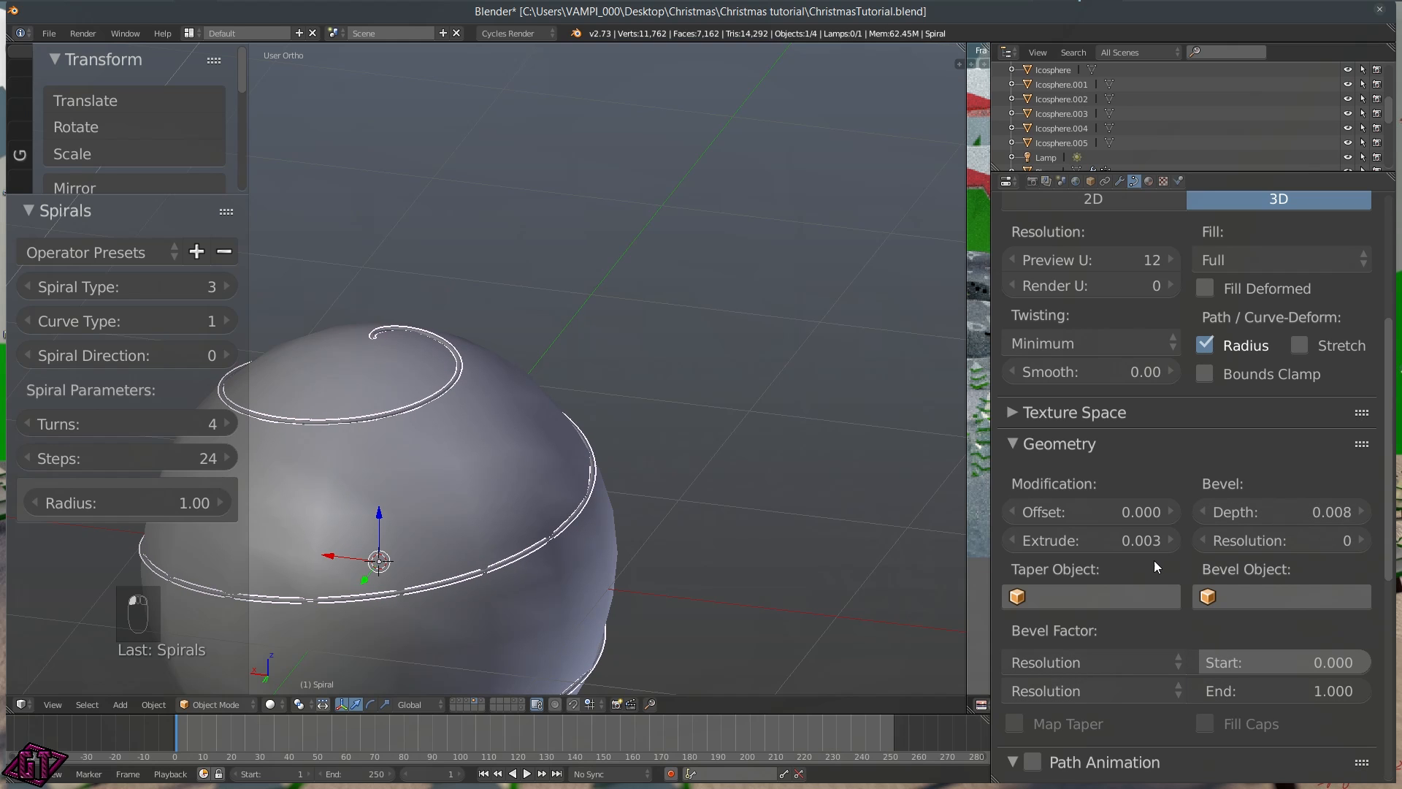
pyautogui.click(1171, 541)
pyautogui.moveTo(659, 532); pyautogui.dragTo(676, 510, button='middle')
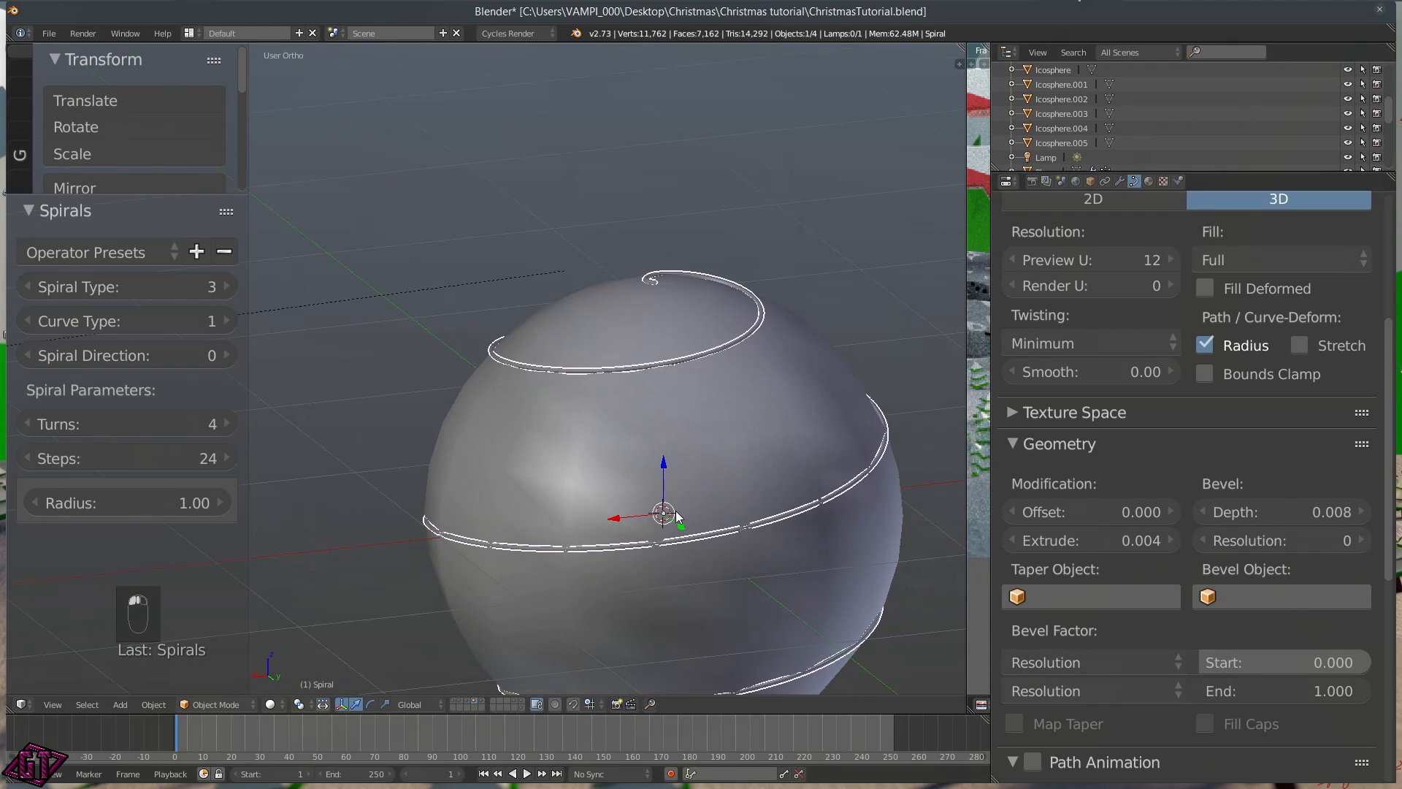
pyautogui.click(1170, 542)
pyautogui.moveTo(606, 468); pyautogui.dragTo(607, 396, button='middle')
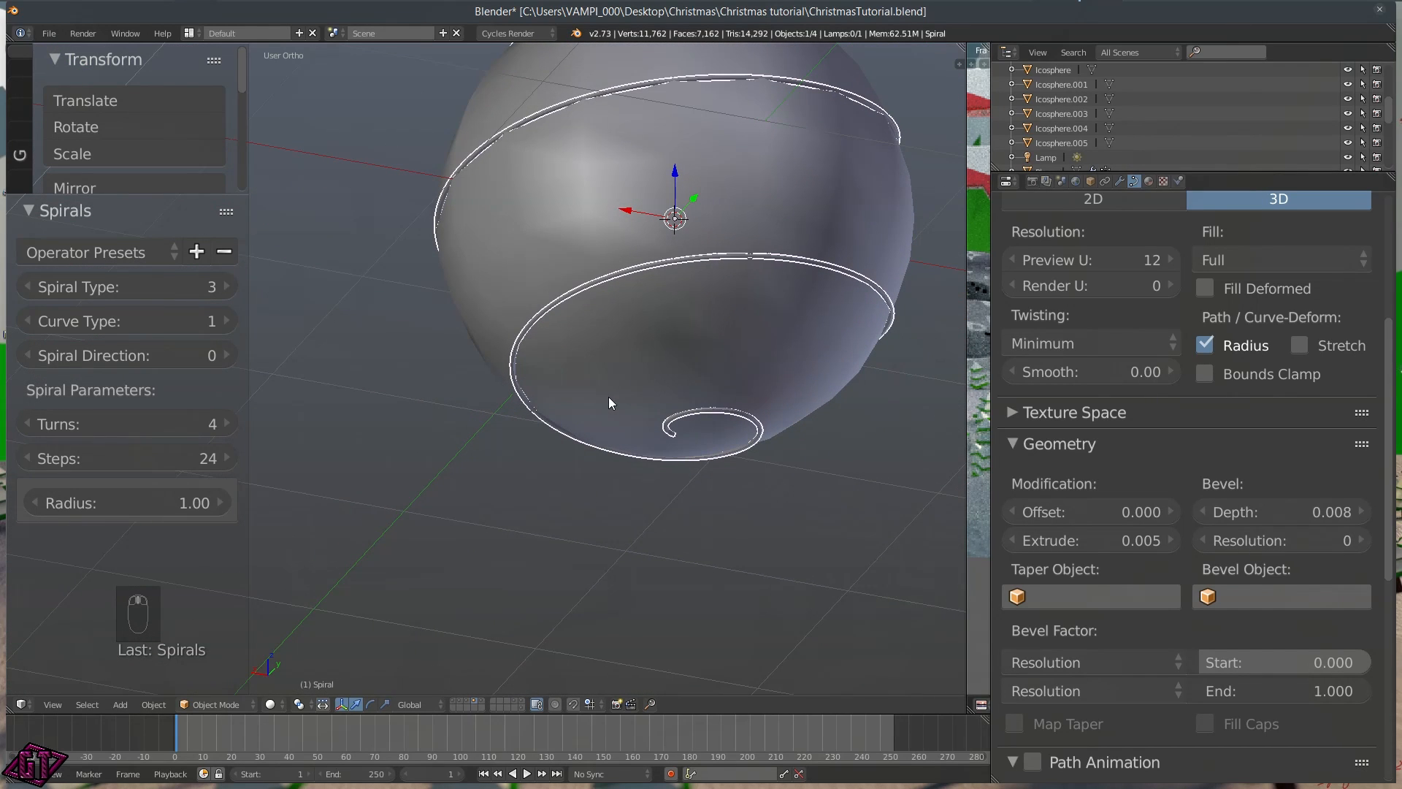
# Increase the spiral's bevel depth to 0.009 and set its bevel resolution to 3
pyautogui.click(1364, 511)
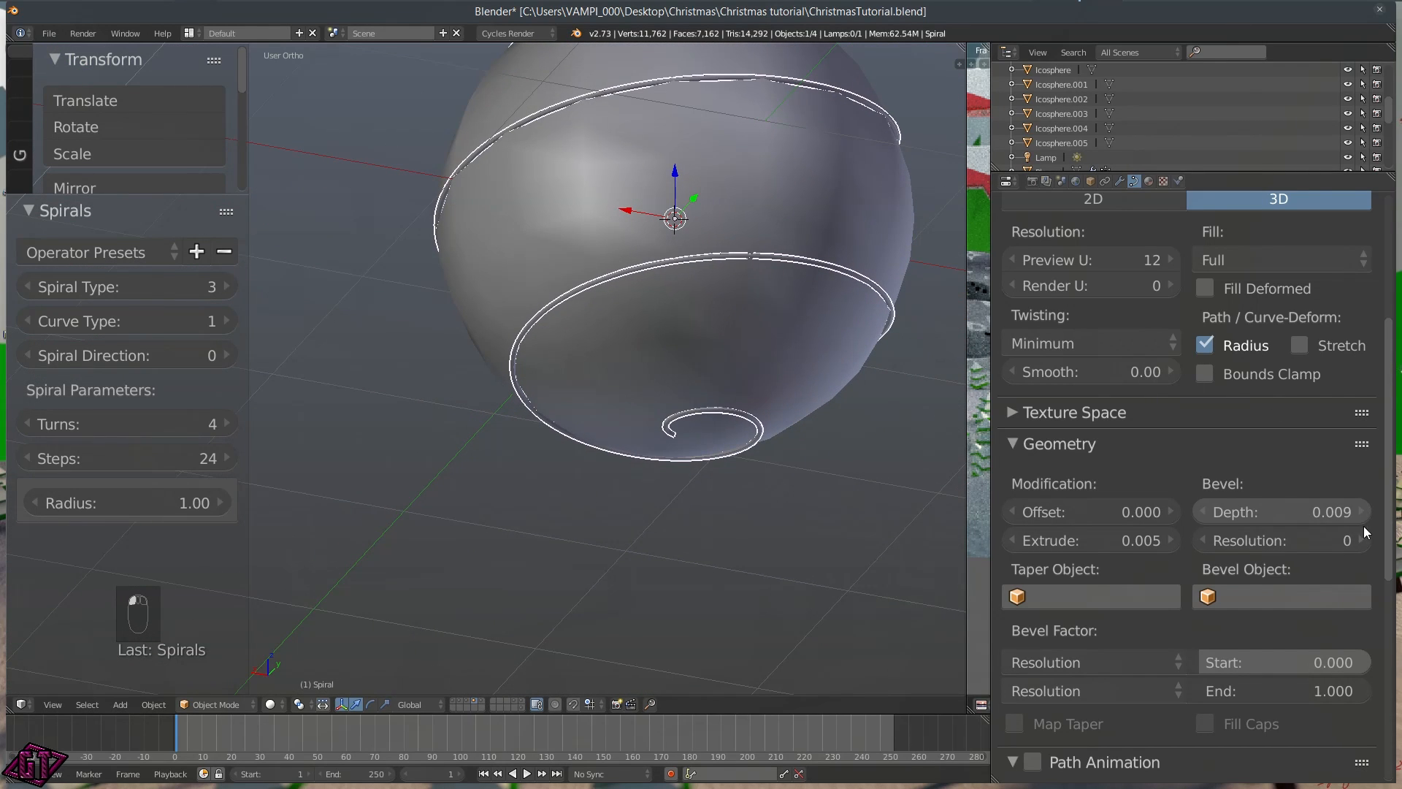
pyautogui.click(1365, 541)
pyautogui.click(1365, 540)
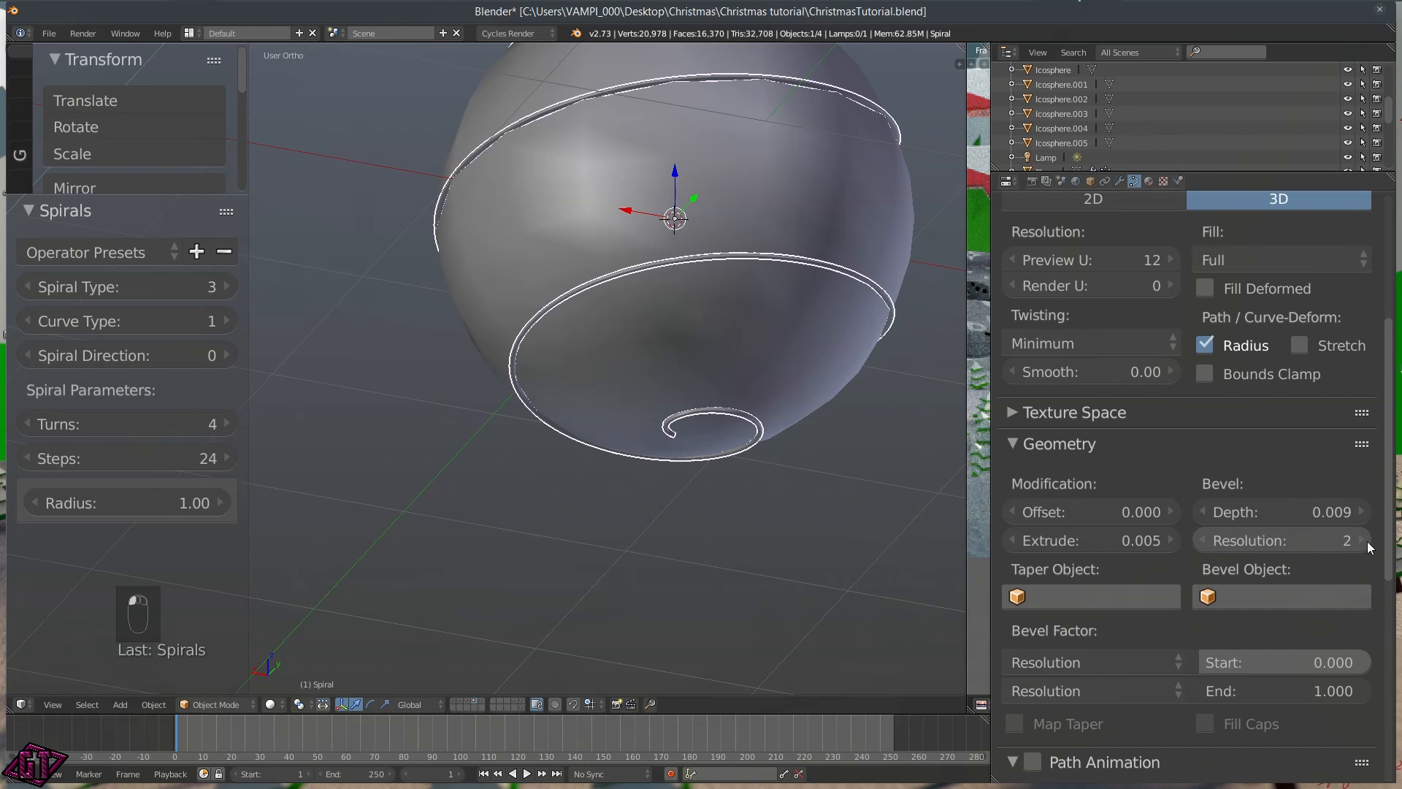
pyautogui.click(1367, 541)
pyautogui.moveTo(696, 292); pyautogui.dragTo(630, 349, button='middle')
pyautogui.scroll(-3, 508, 370)
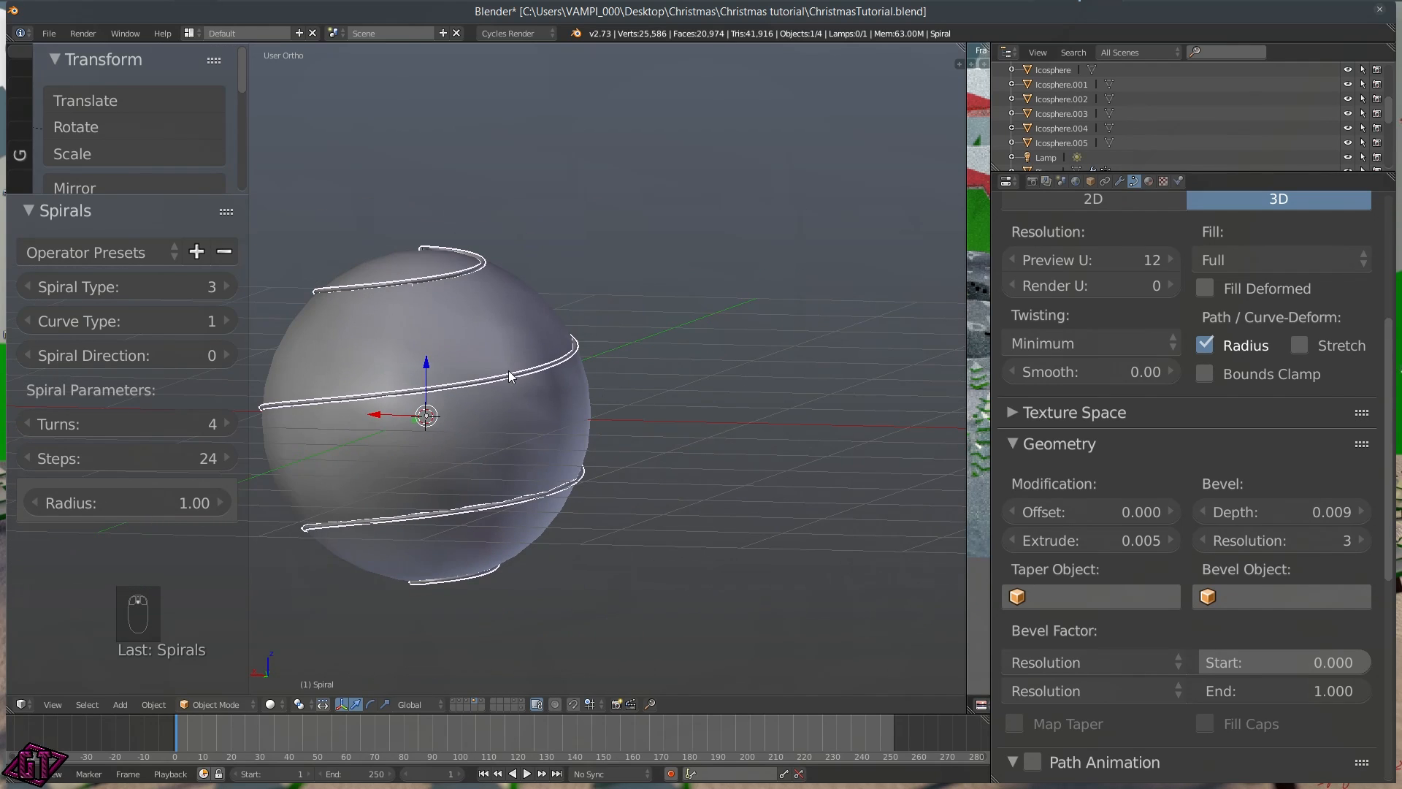
# Scale the spiral up uniformly to about 1.02 so it sits slightly outside the sphere's surface
pyautogui.moveTo(518, 377); pyautogui.dragTo(792, 349, button='middle')
pyautogui.press('s')
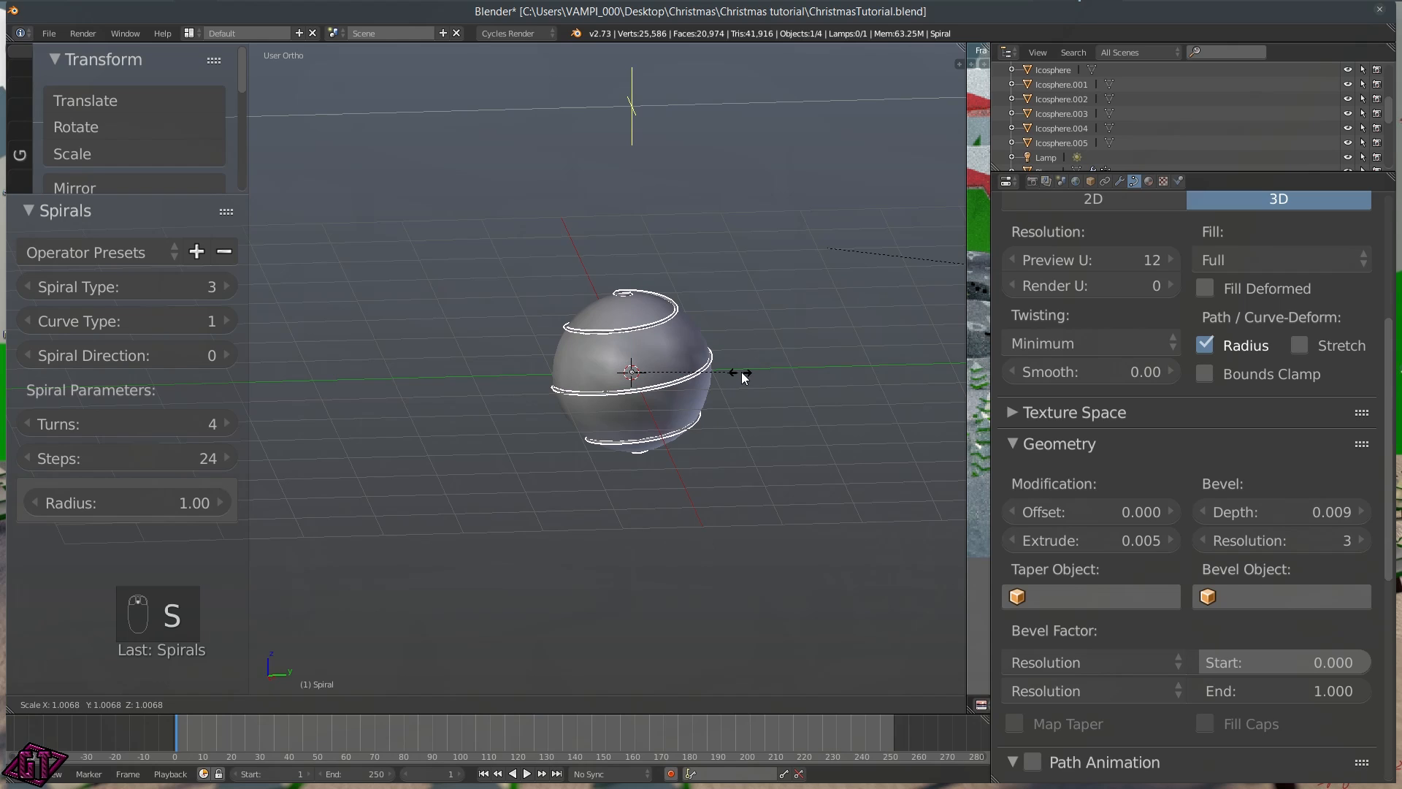
pyautogui.click(741, 378)
pyautogui.moveTo(743, 376); pyautogui.dragTo(623, 401, button='middle')
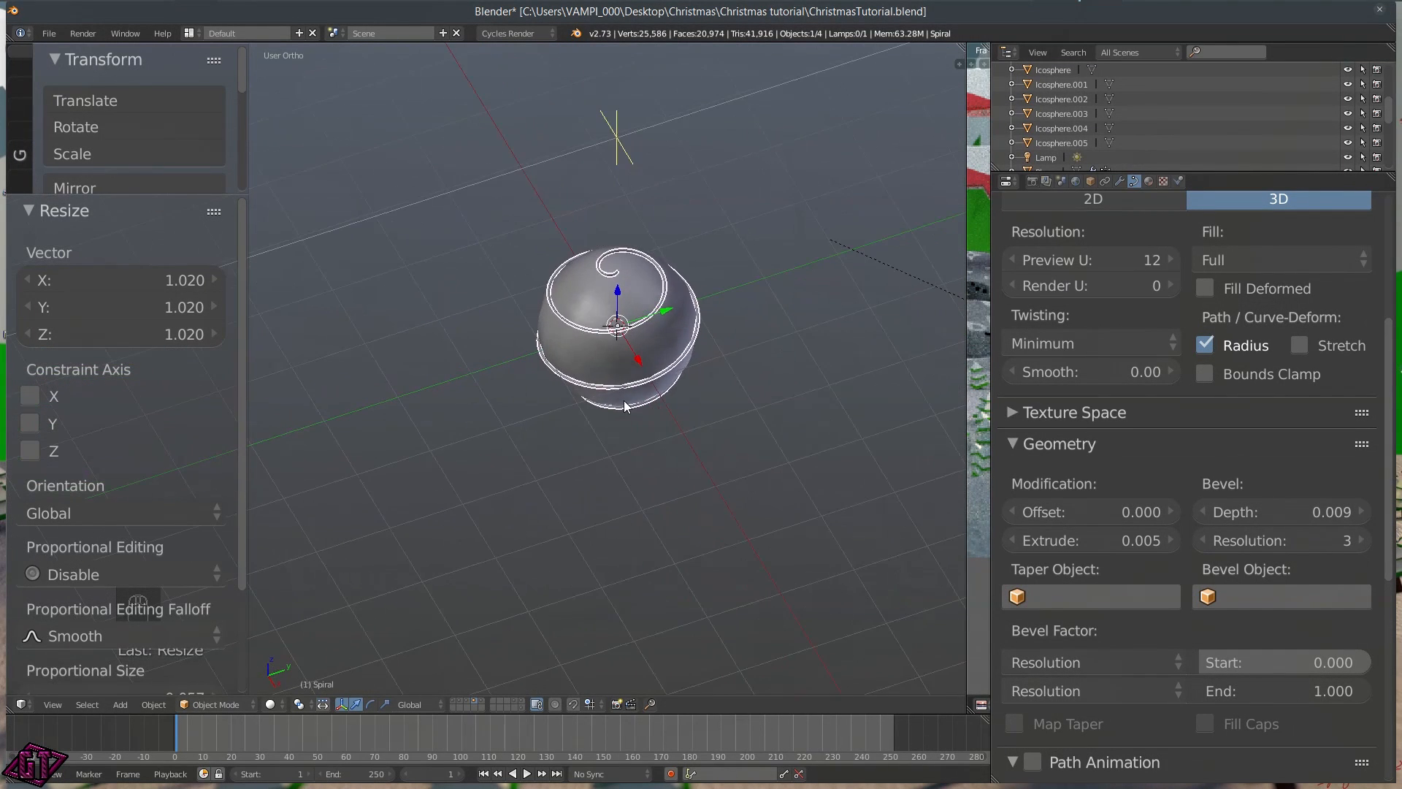
pyautogui.scroll(5, 631, 400)
pyautogui.scroll(3, 706, 401)
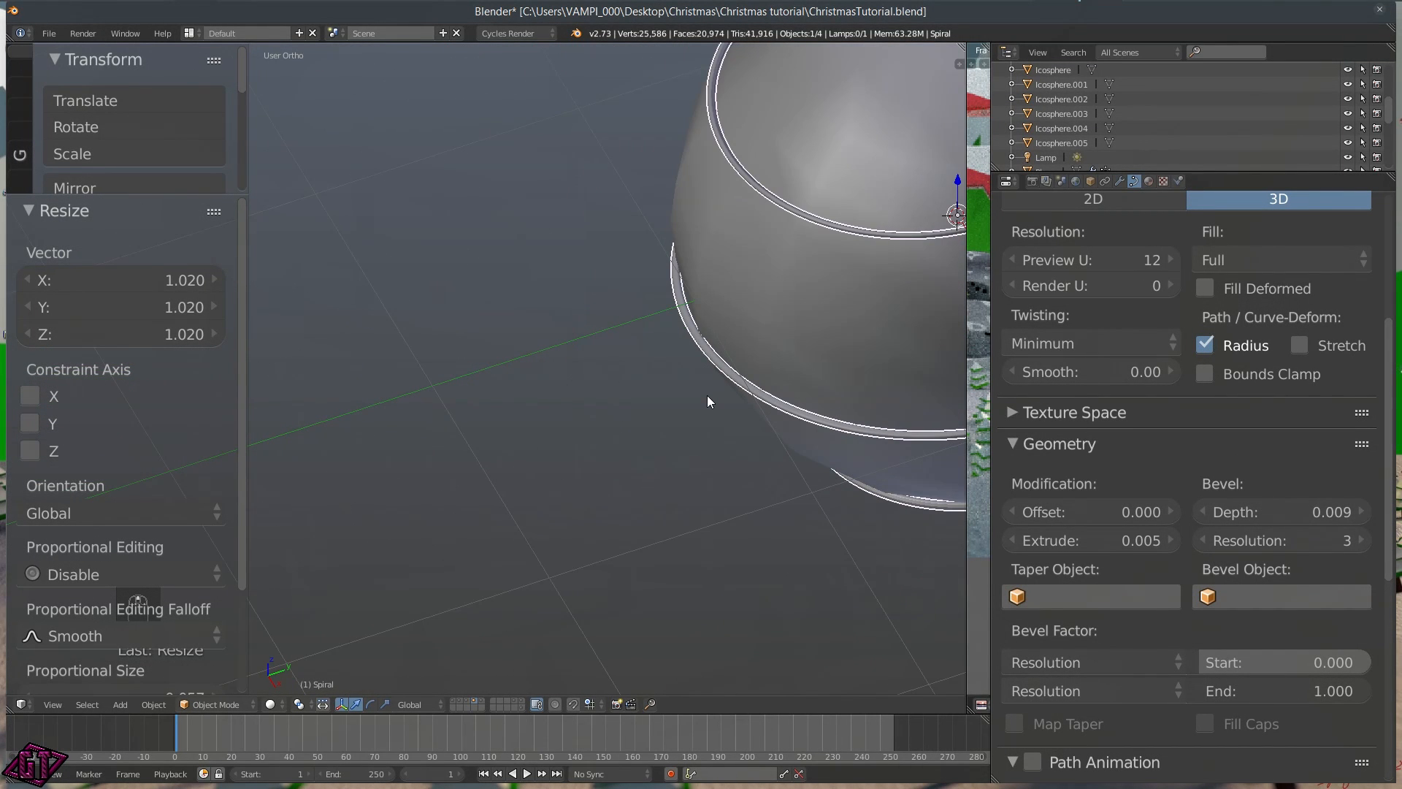
pyautogui.scroll(-5, 707, 396)
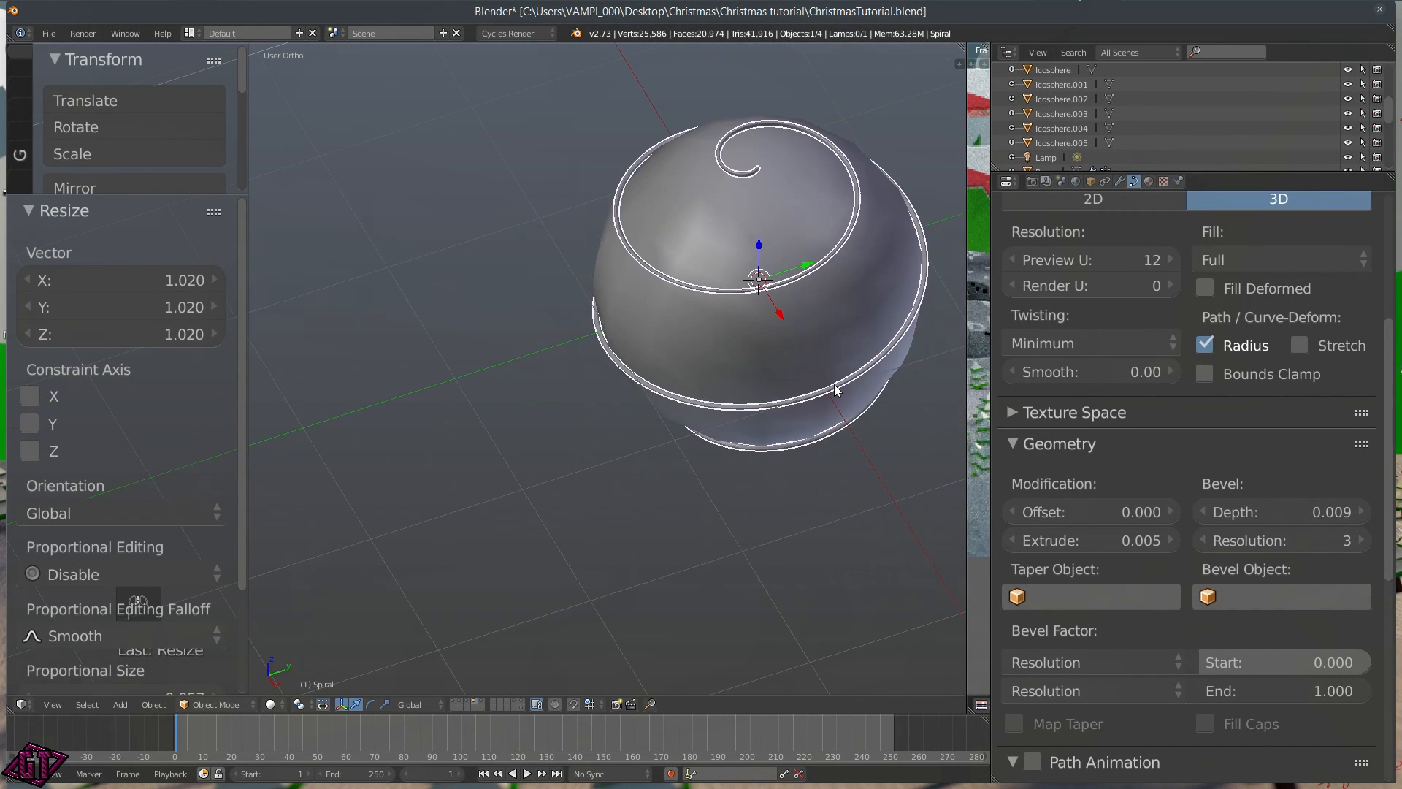
# Show the spiral's material settings, widen the render result area and turn it into a Node Editor
pyautogui.click(1149, 181)
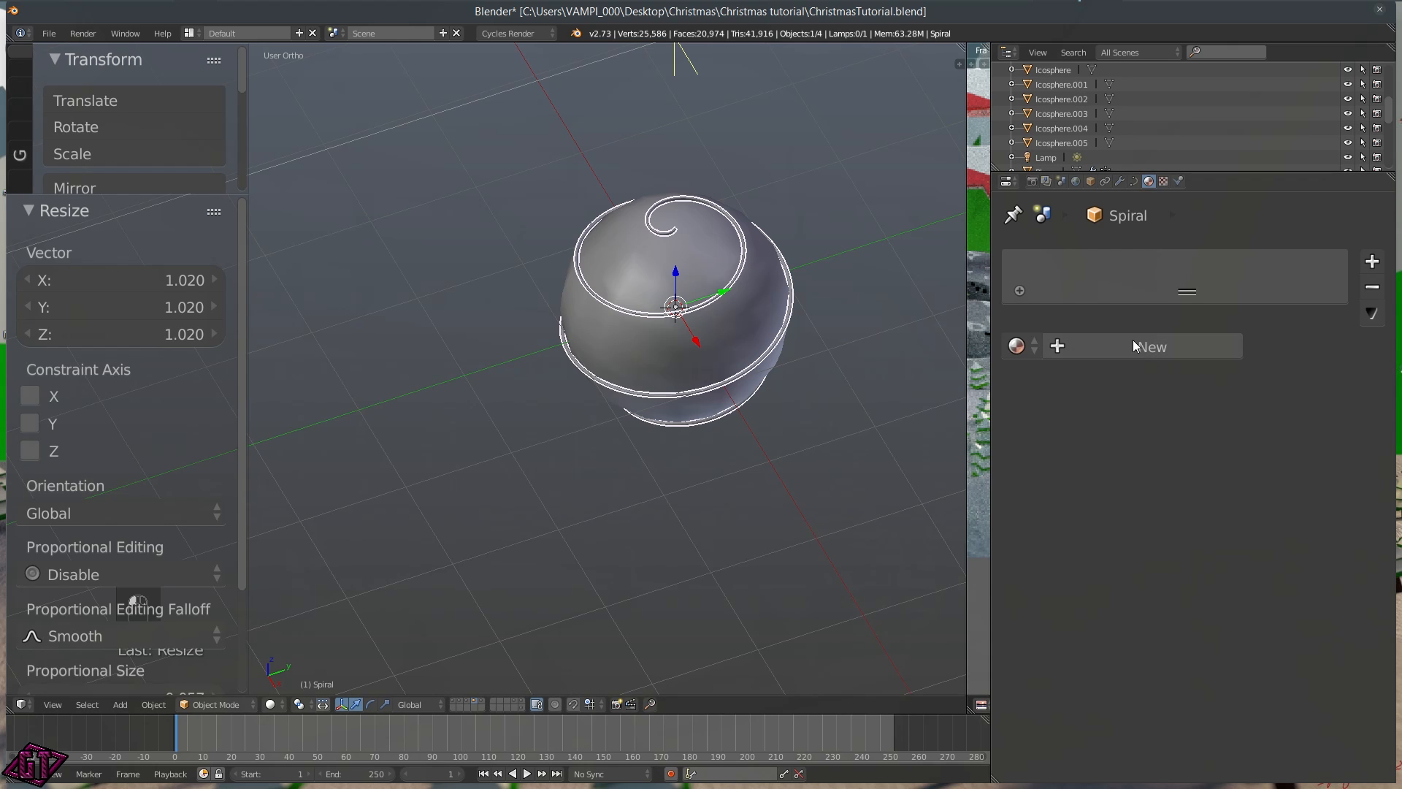
pyautogui.moveTo(967, 160); pyautogui.dragTo(617, 159)
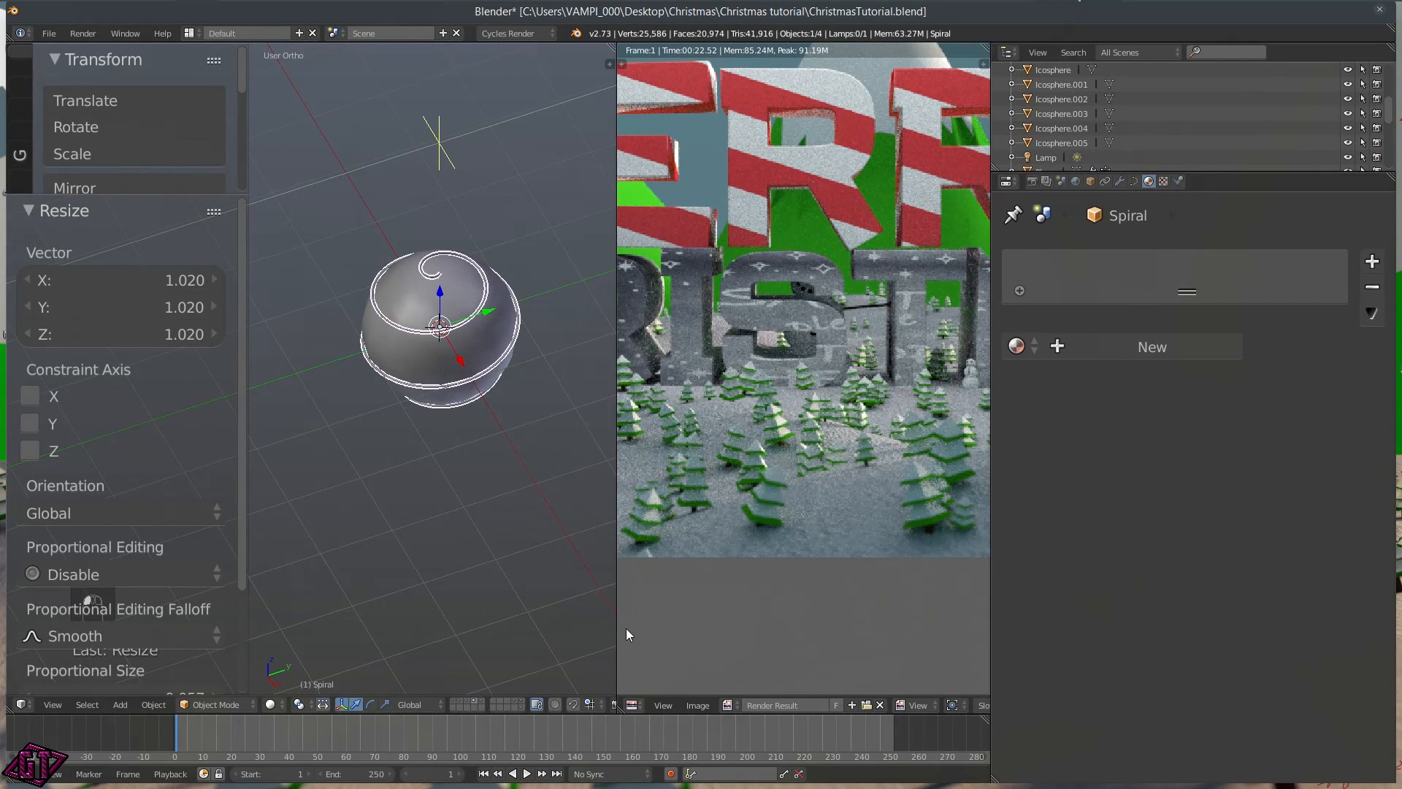
pyautogui.click(633, 705)
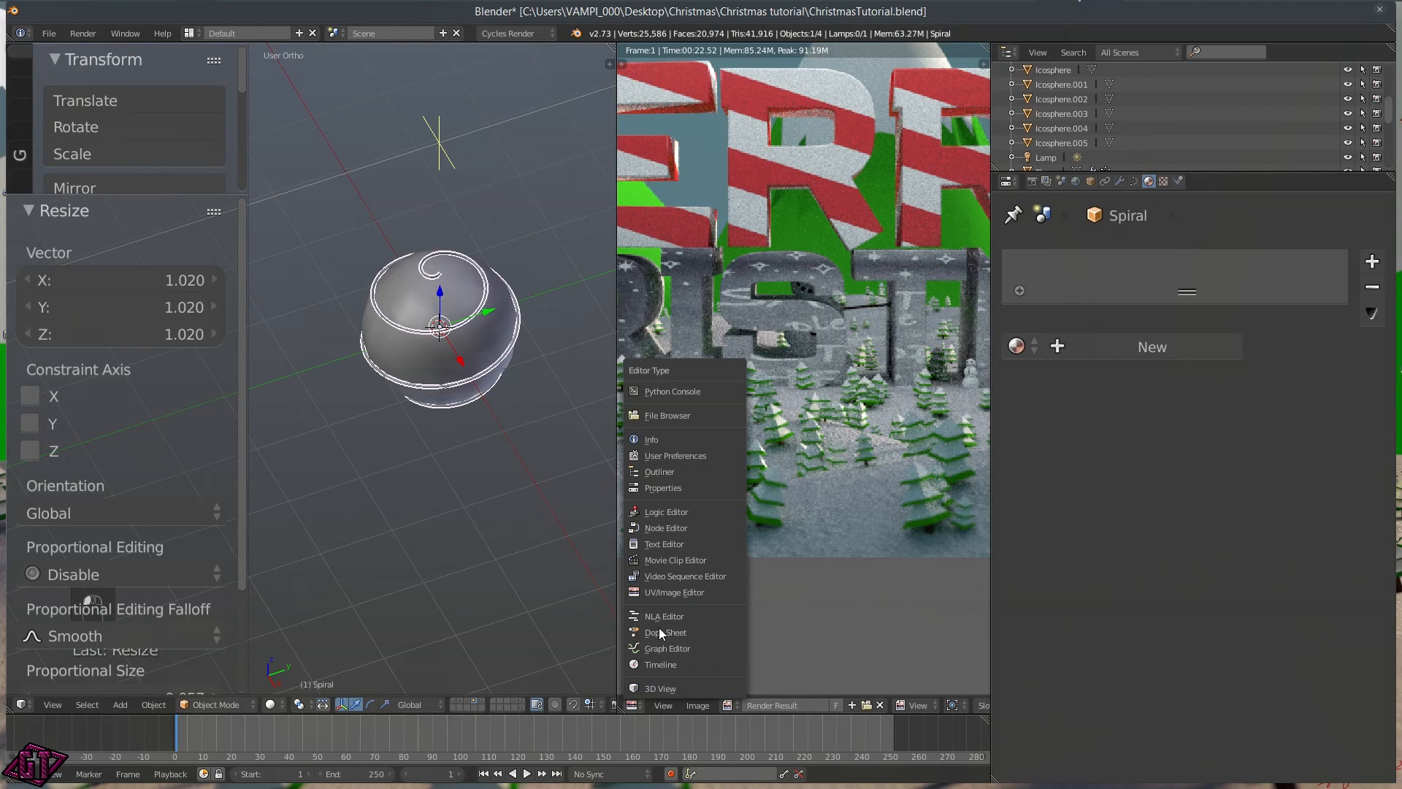
pyautogui.click(681, 530)
# Create a new material on the spiral curve and name it Spiral
pyautogui.click(1147, 347)
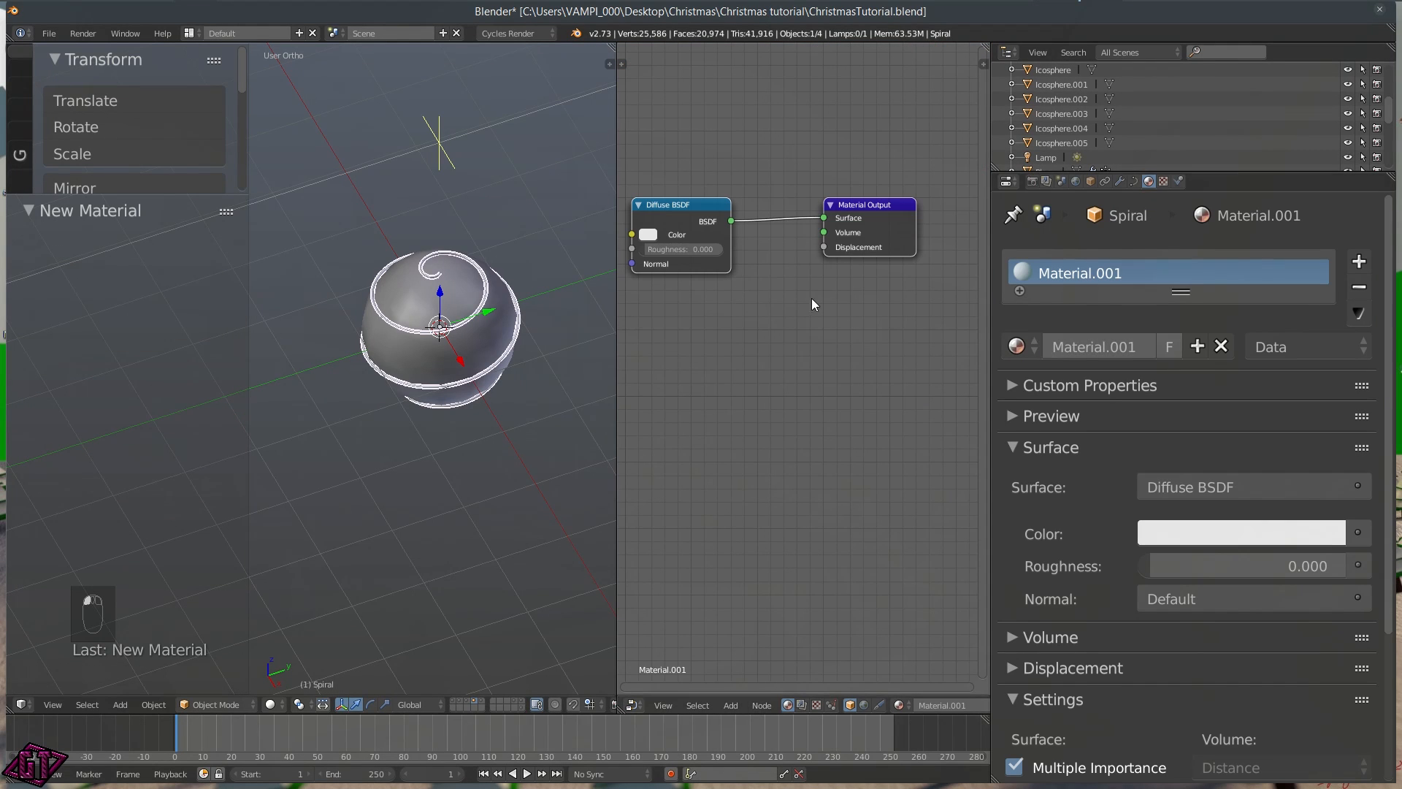
pyautogui.click(1095, 347)
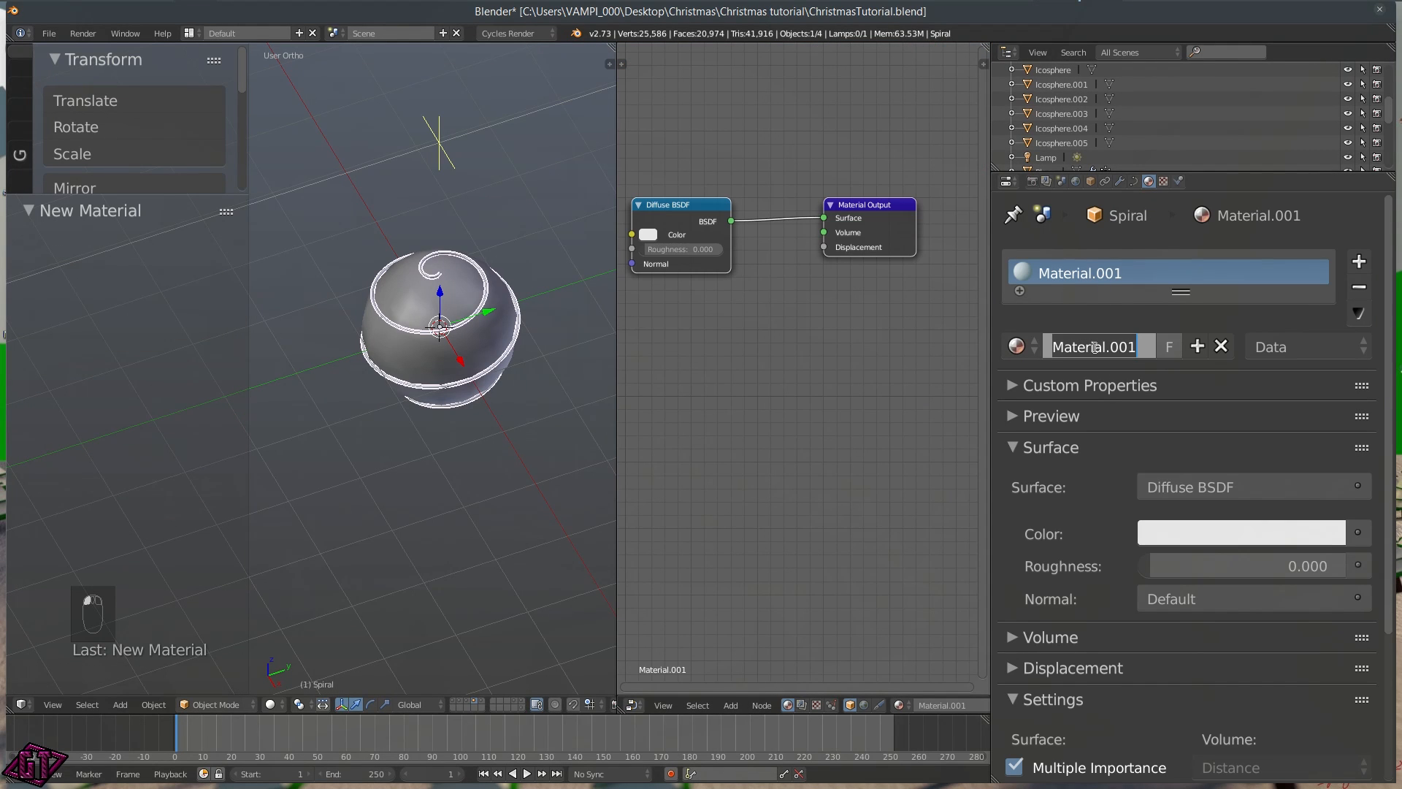
pyautogui.write('Spira')
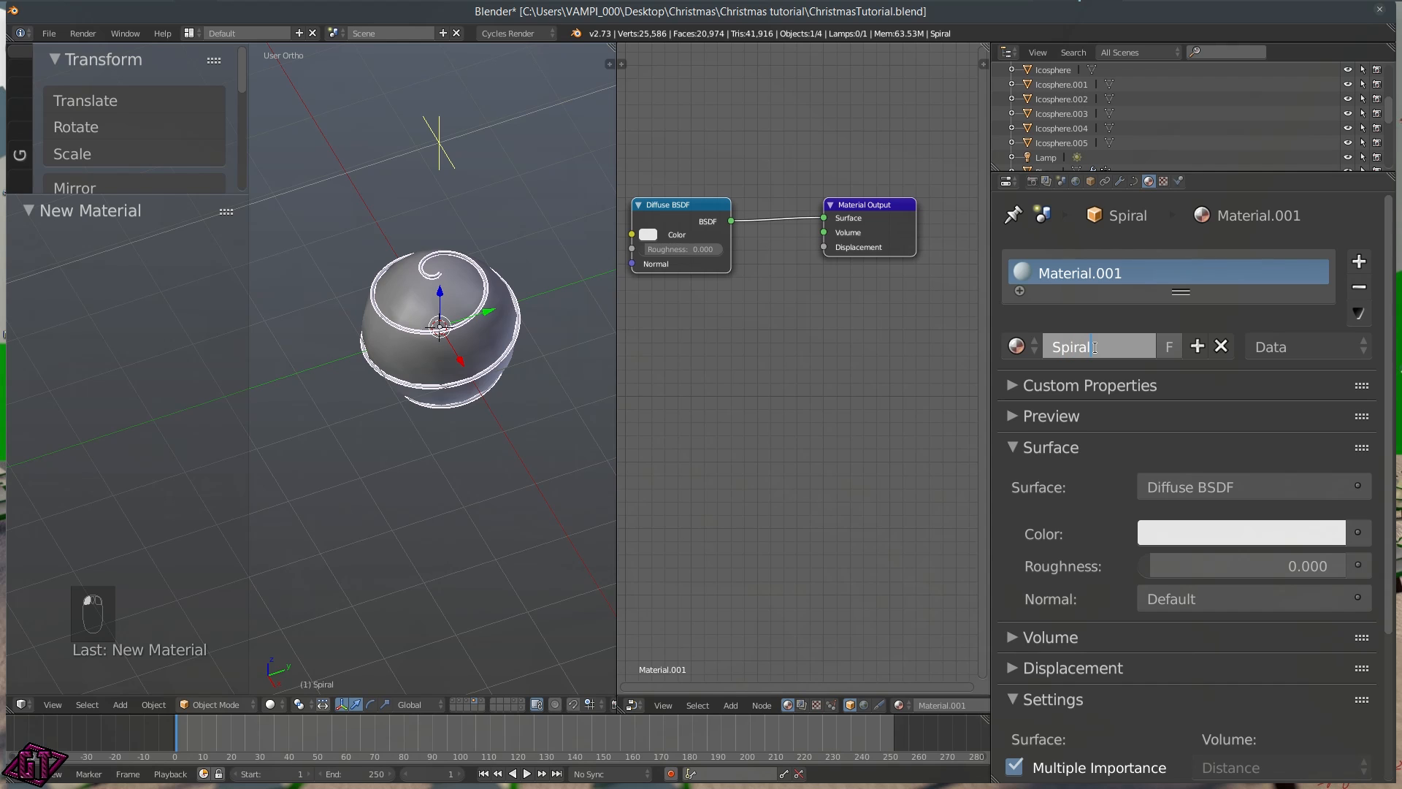
pyautogui.write('l')
pyautogui.press('Return')
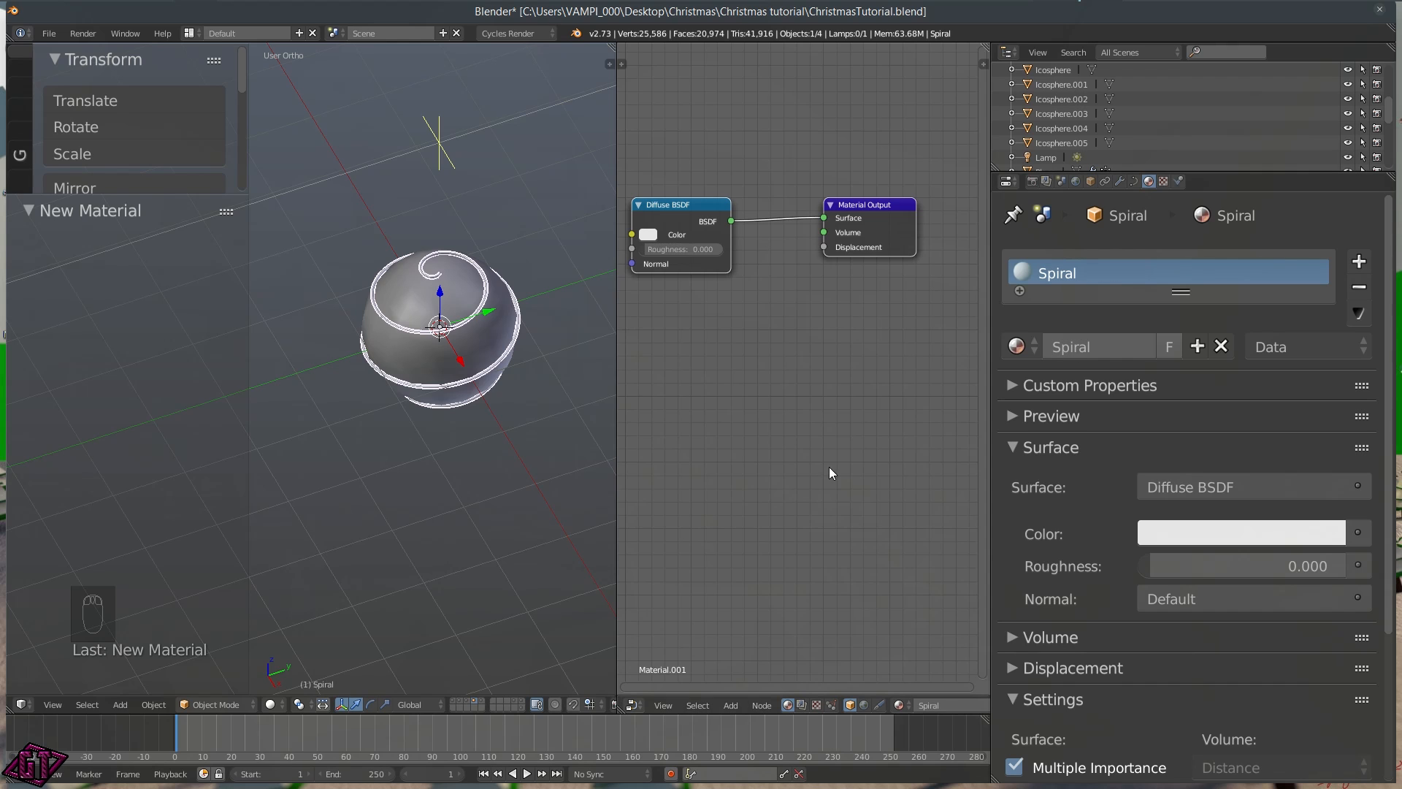
# Insert a Mix Shader node between the Diffuse BSDF and the Material Output of the Spiral material
pyautogui.moveTo(717, 390); pyautogui.dragTo(795, 362, button='middle')
pyautogui.hotkey('shift', 'a')
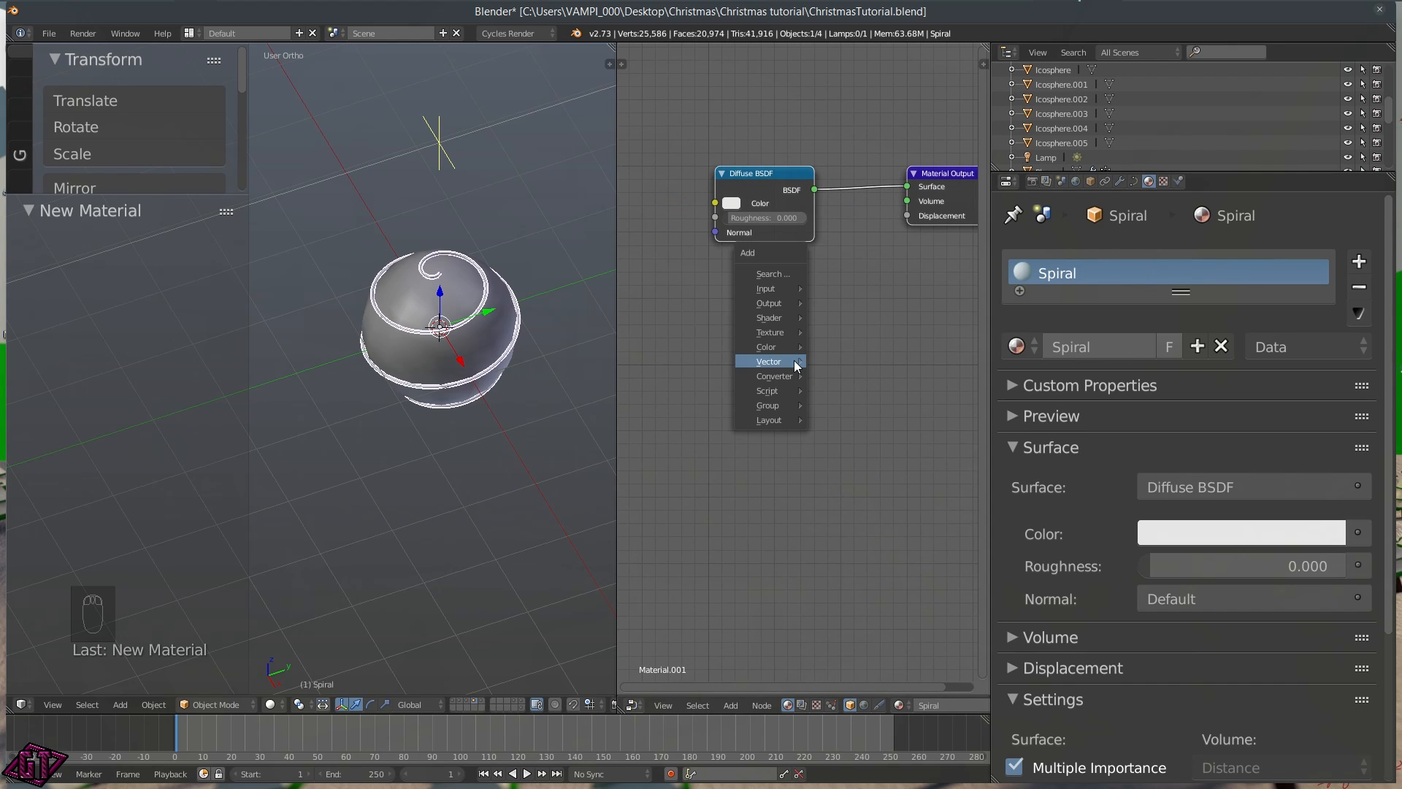
pyautogui.moveTo(787, 303)
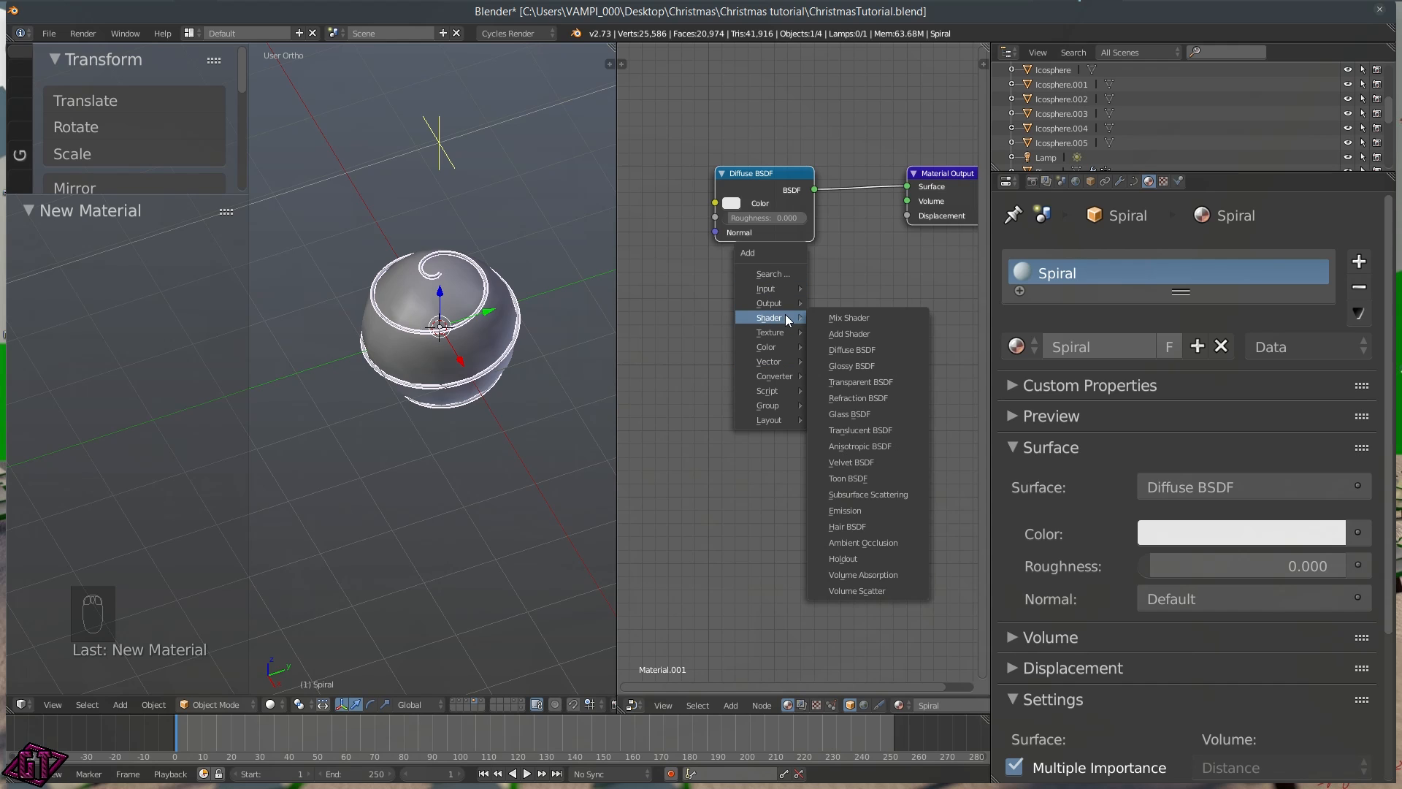
pyautogui.click(856, 314)
pyautogui.click(834, 170)
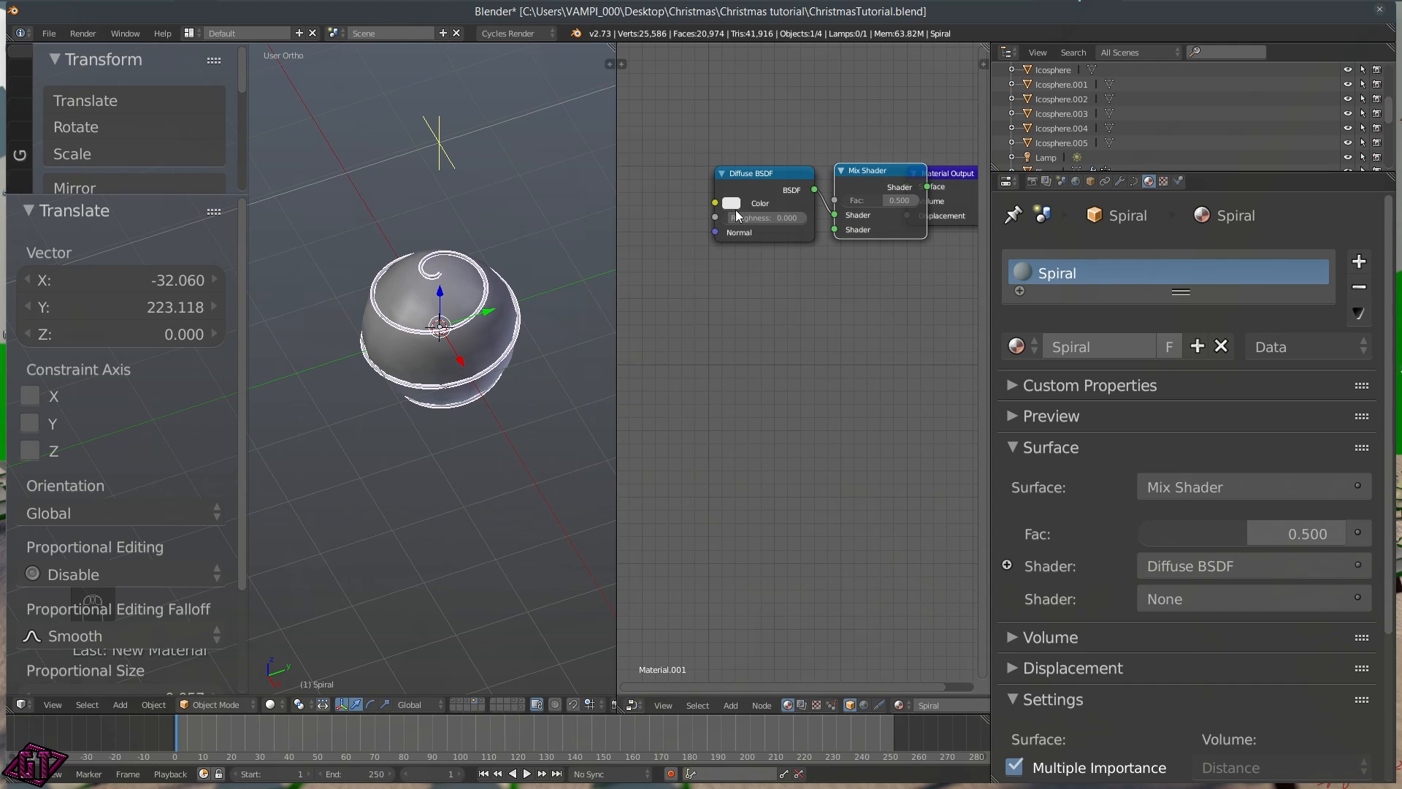
# Add a Glossy BSDF node, space out the shader nodes and connect it to the Mix Shader's second shader input
pyautogui.hotkey('shift', 'a')
pyautogui.moveTo(724, 444)
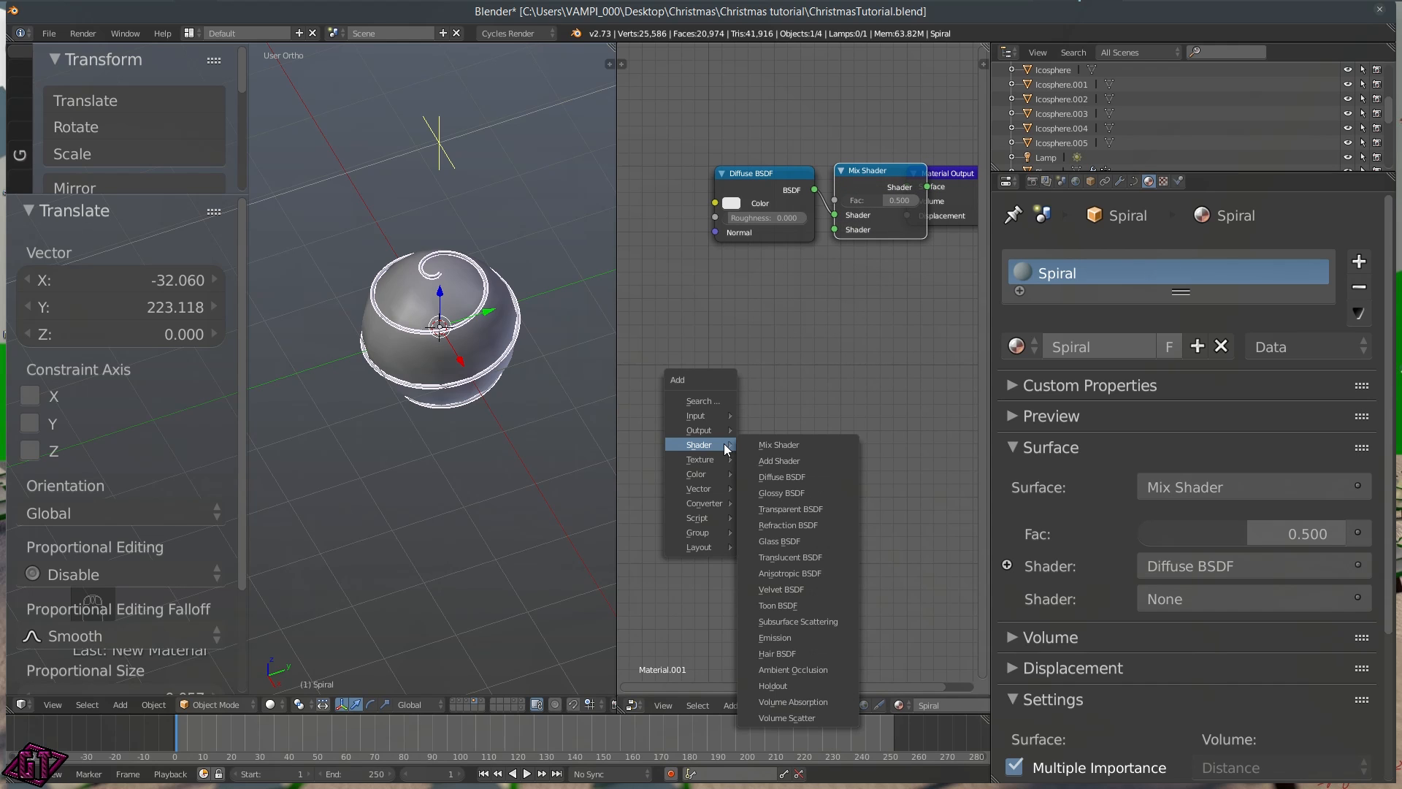
pyautogui.click(787, 492)
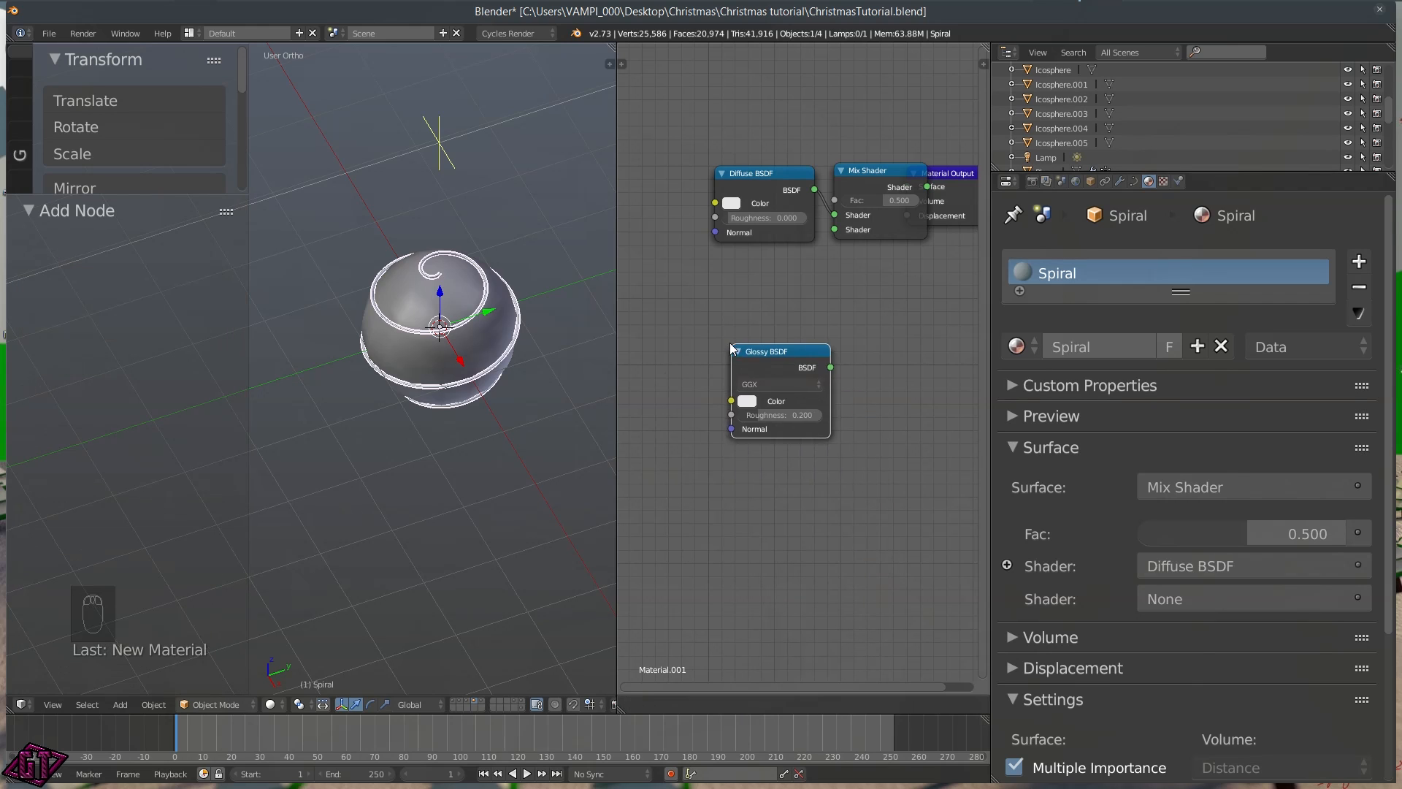
pyautogui.click(725, 280)
pyautogui.moveTo(752, 188); pyautogui.dragTo(668, 165)
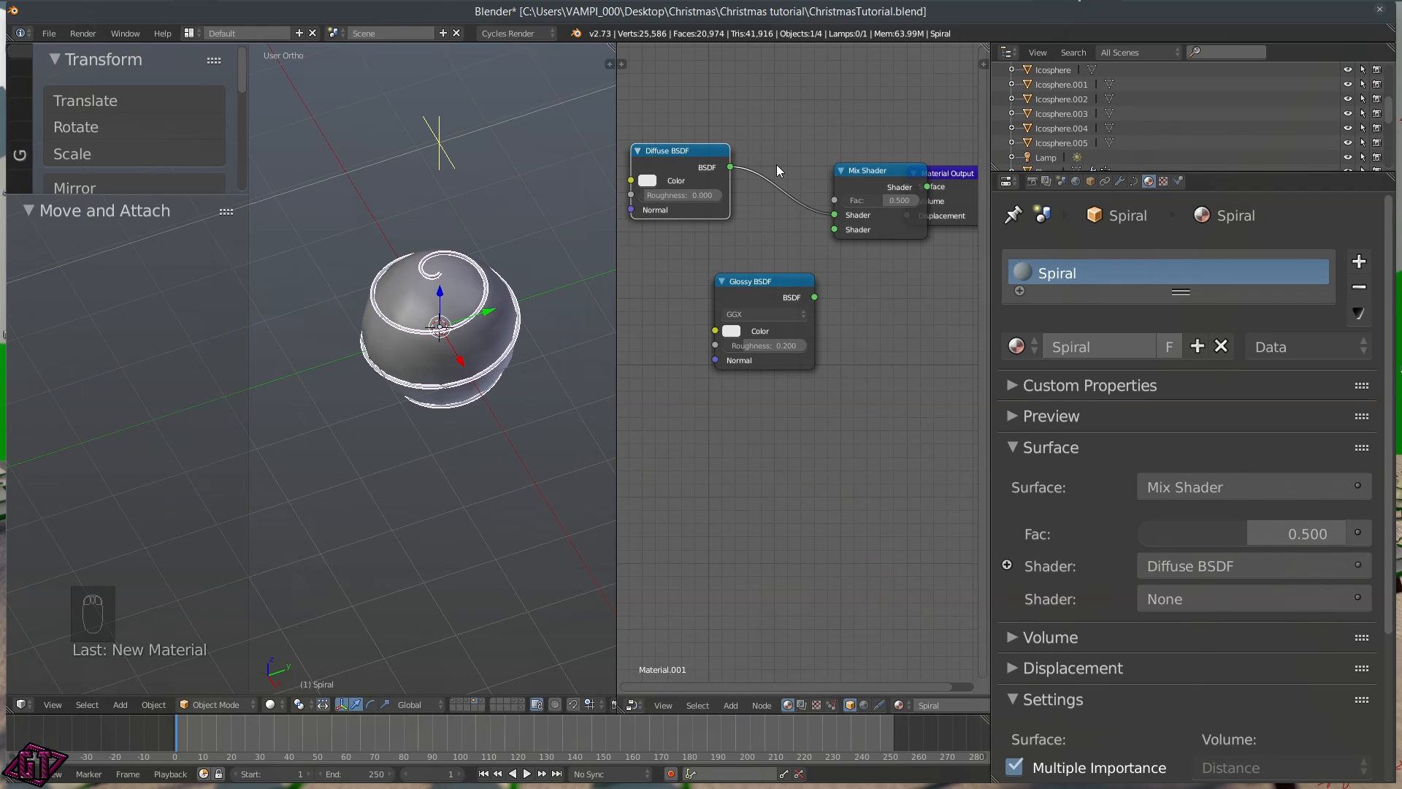
pyautogui.moveTo(885, 175); pyautogui.dragTo(820, 152)
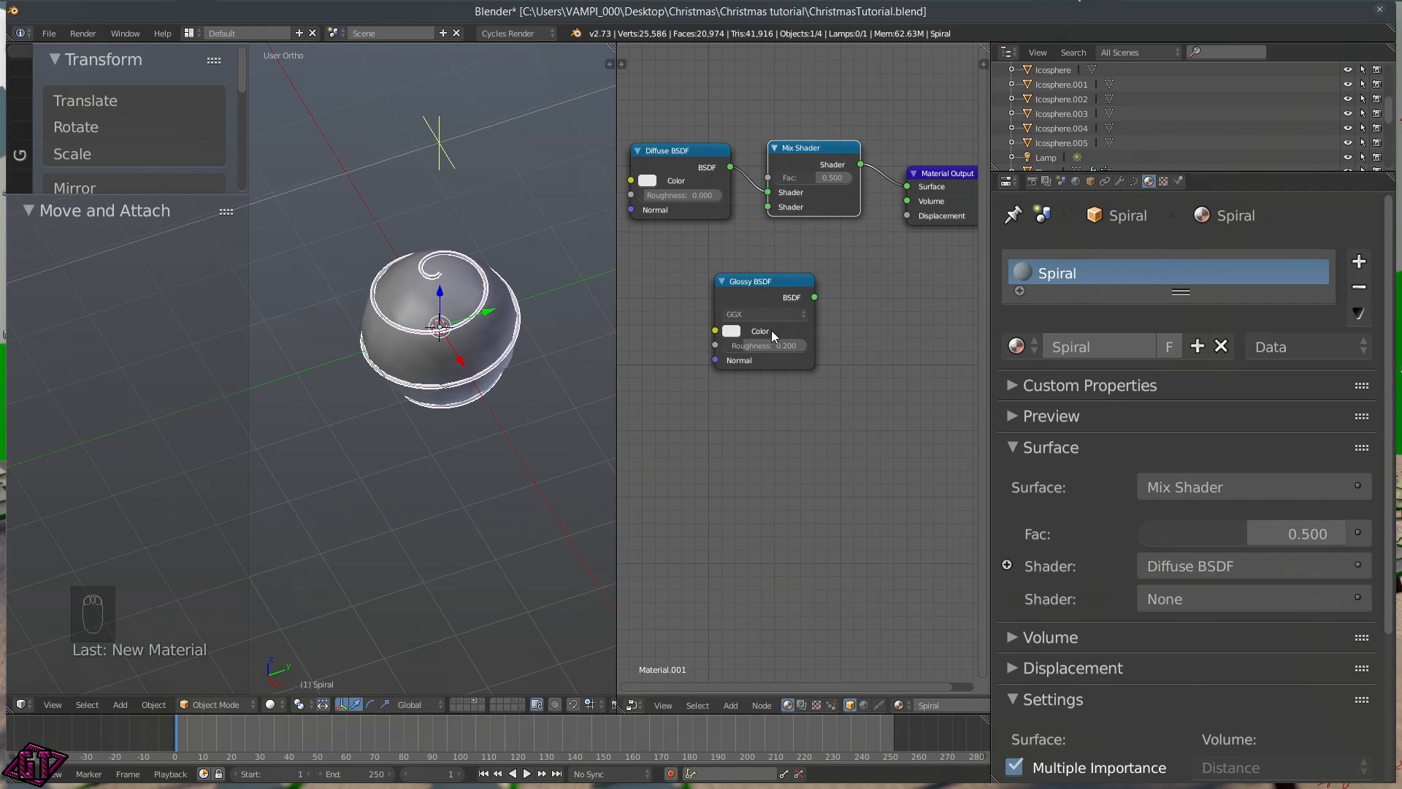
pyautogui.moveTo(770, 281); pyautogui.dragTo(687, 233)
pyautogui.scroll(1, 786, 287)
pyautogui.moveTo(785, 288); pyautogui.dragTo(877, 402, button='middle')
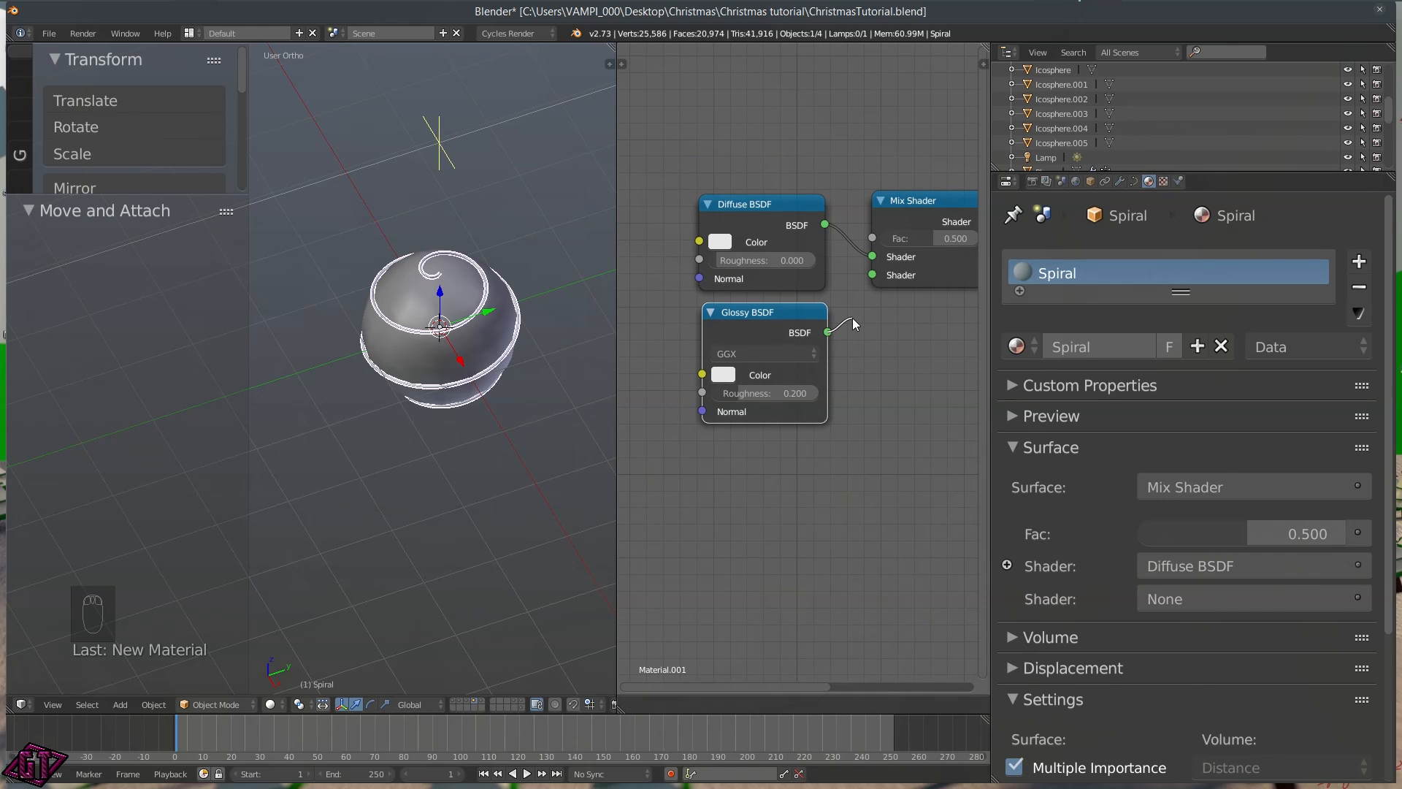
pyautogui.moveTo(828, 331); pyautogui.dragTo(873, 276)
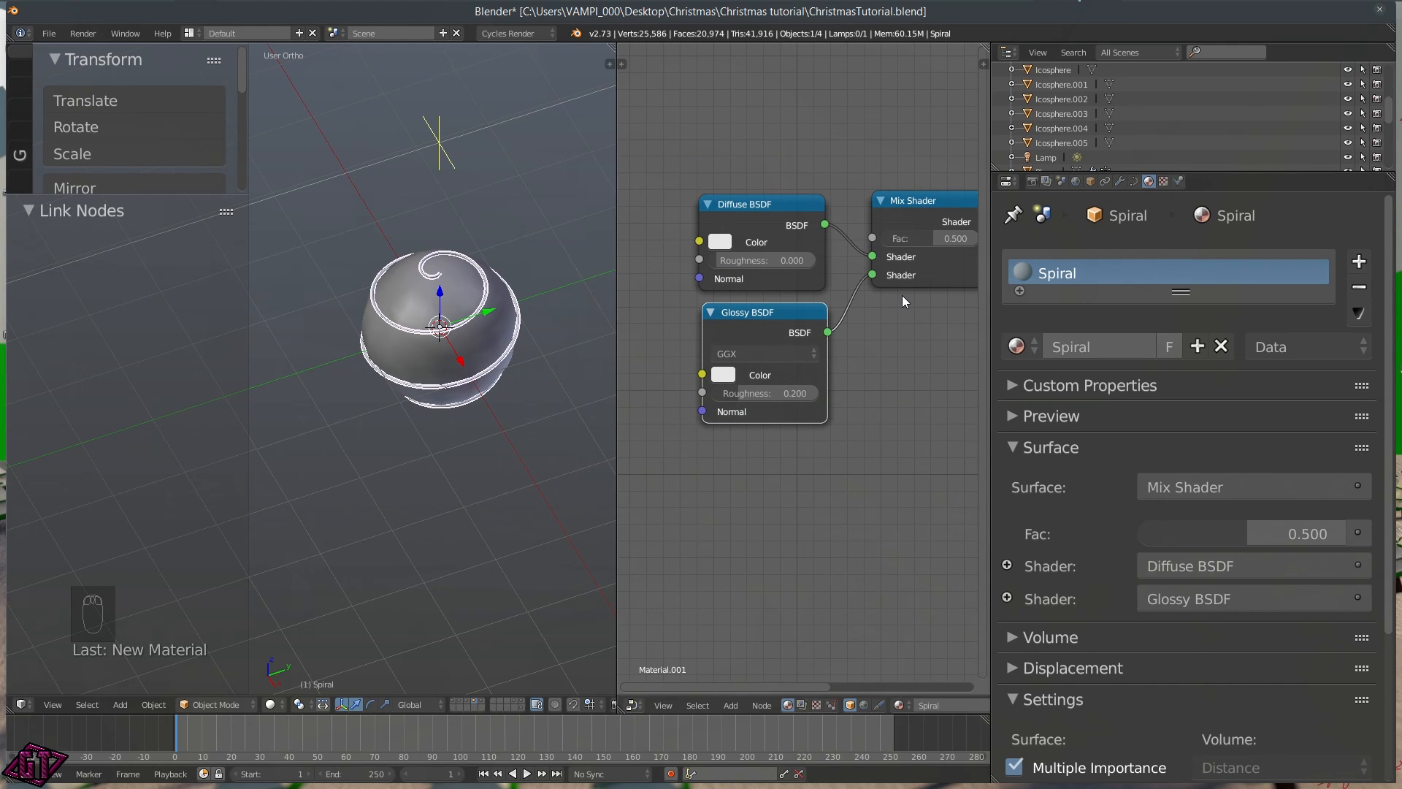
# Set the Glossy BSDF roughness of the Spiral material to 0.1
pyautogui.scroll(-2, 901, 295)
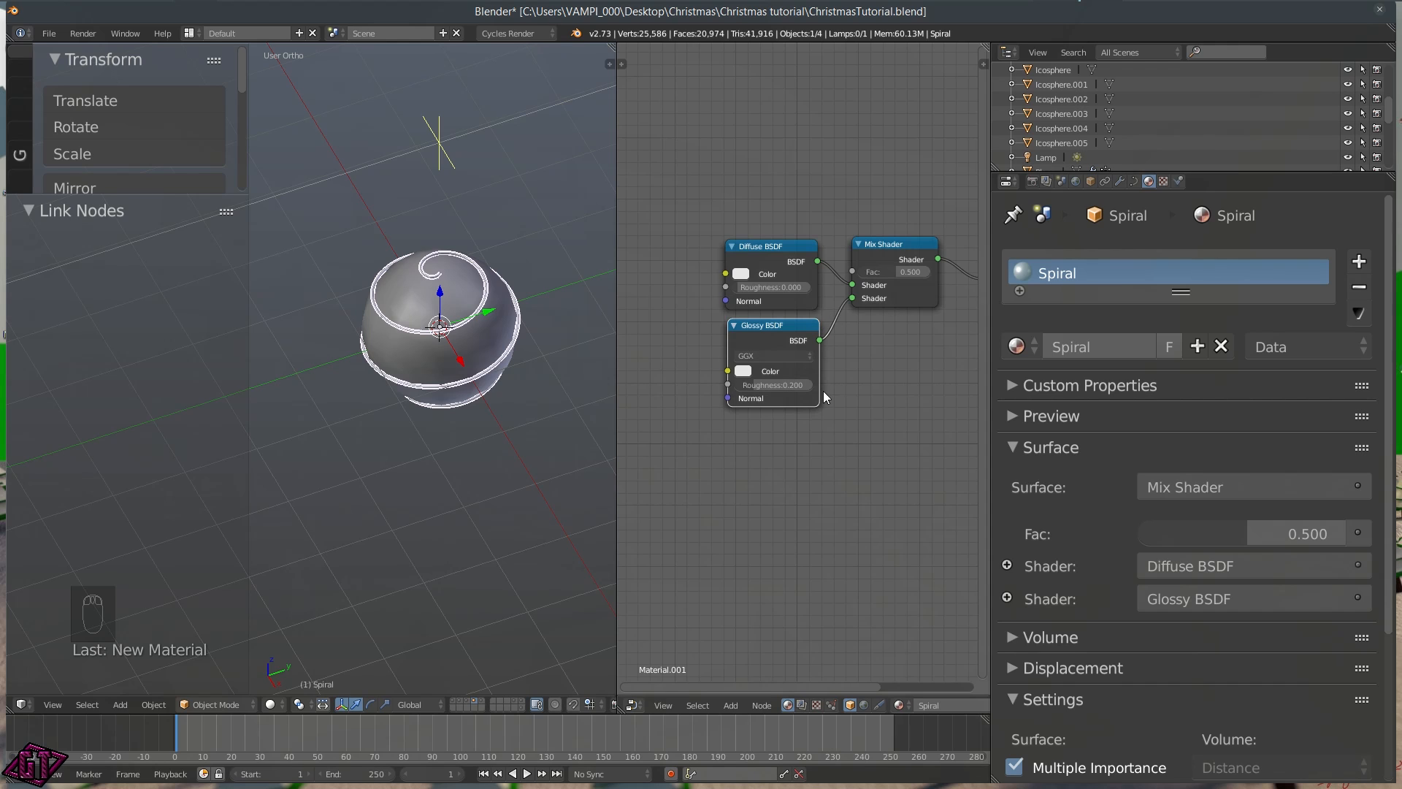
pyautogui.scroll(1, 820, 398)
pyautogui.doubleClick(769, 391)
pyautogui.press('BackSpace')
pyautogui.write('.1')
pyautogui.press('Return')
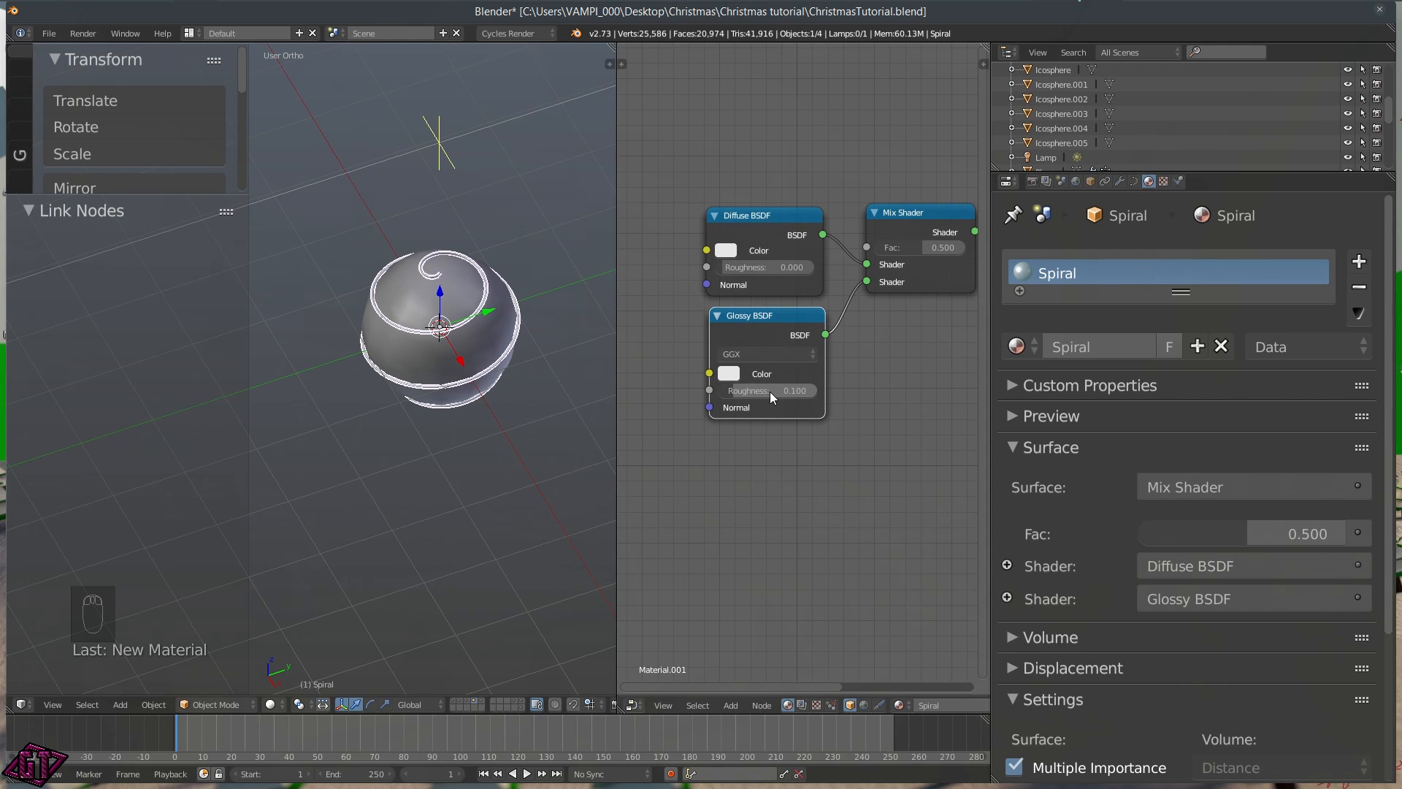
# Change the Diffuse BSDF color of the Spiral material to a saturated pinkish red
pyautogui.scroll(2, 855, 274)
pyautogui.moveTo(857, 265); pyautogui.dragTo(854, 328, button='middle')
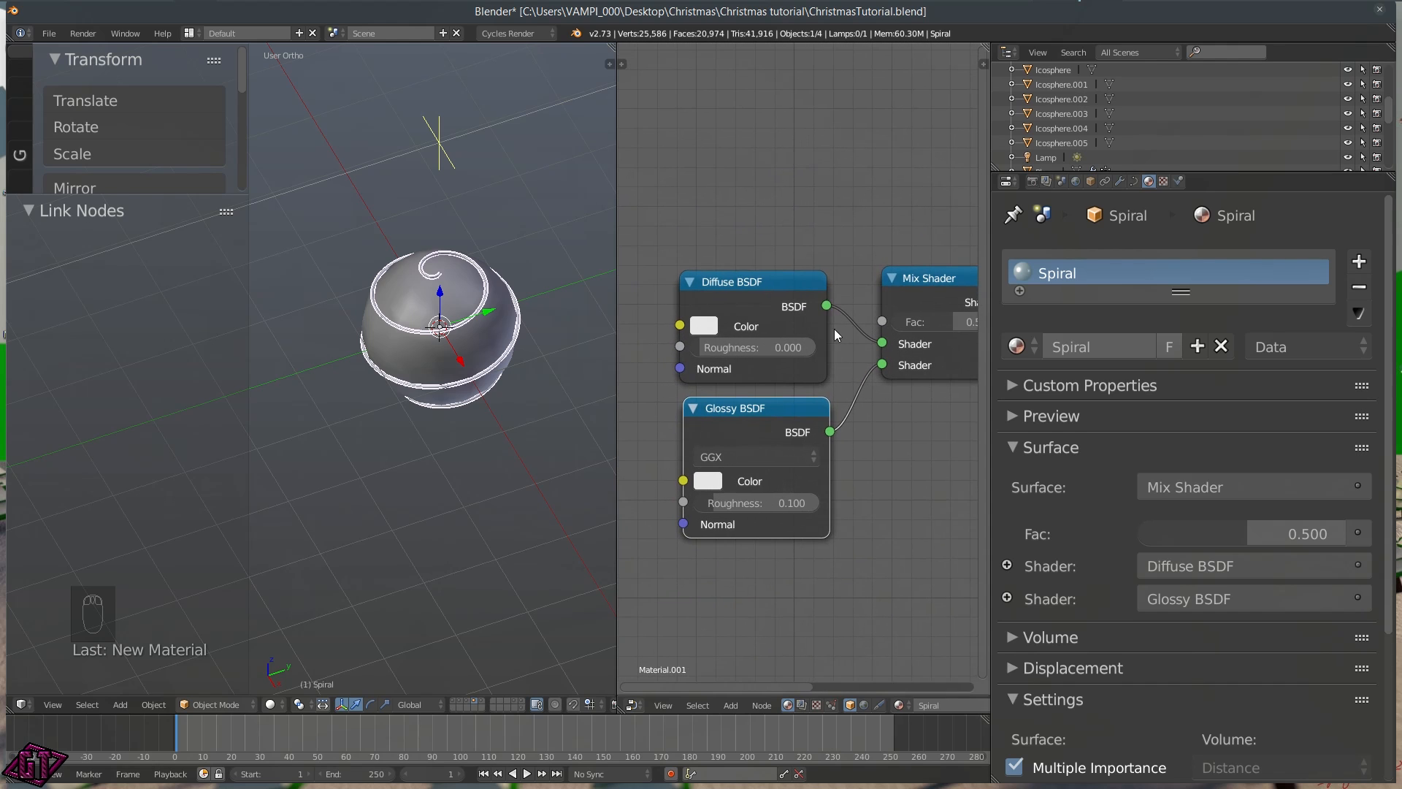
pyautogui.scroll(-2, 854, 329)
pyautogui.click(728, 337)
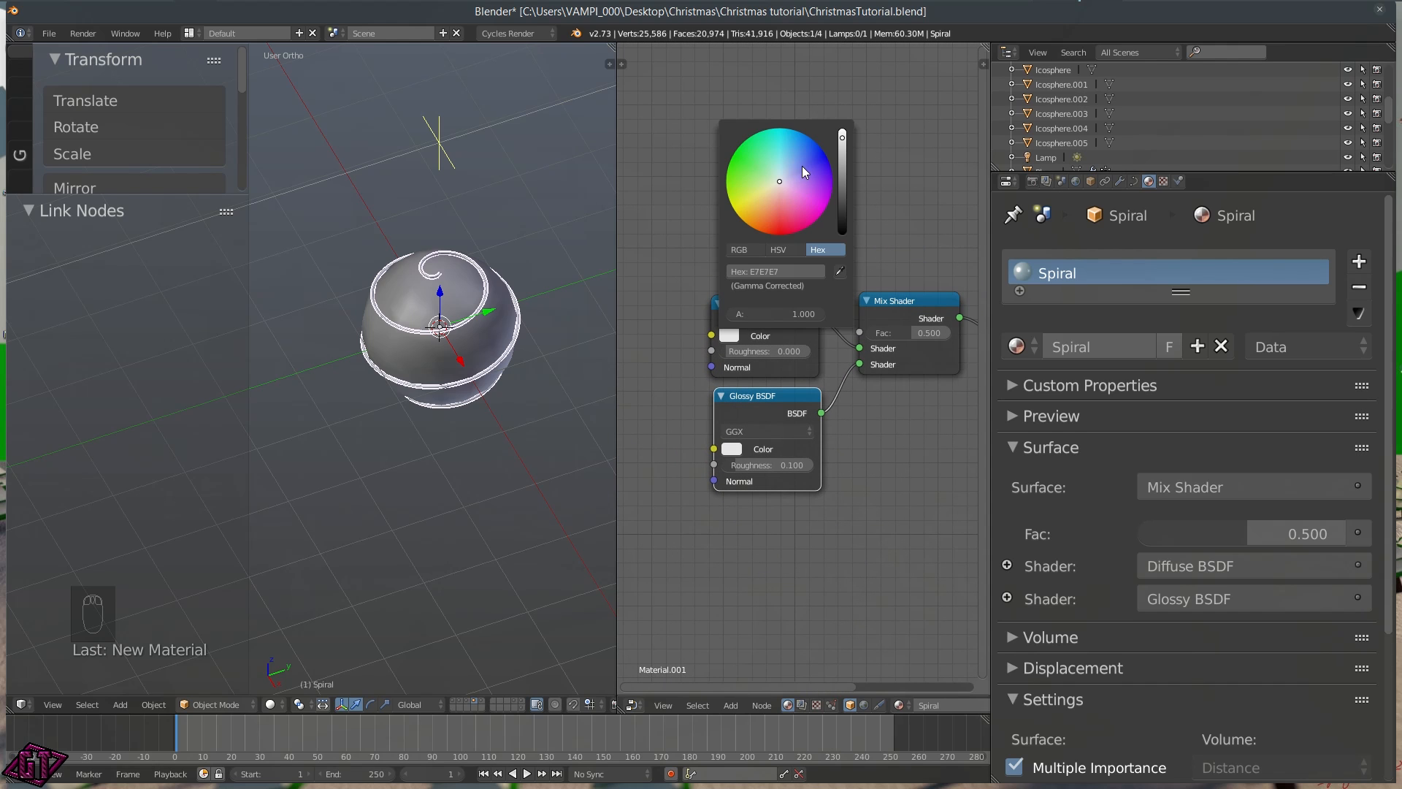
pyautogui.moveTo(775, 195); pyautogui.dragTo(792, 228)
# Preview the bauble up close with rendered viewport shading and apply smooth shading to the spiral
pyautogui.moveTo(511, 355); pyautogui.dragTo(494, 336, button='middle')
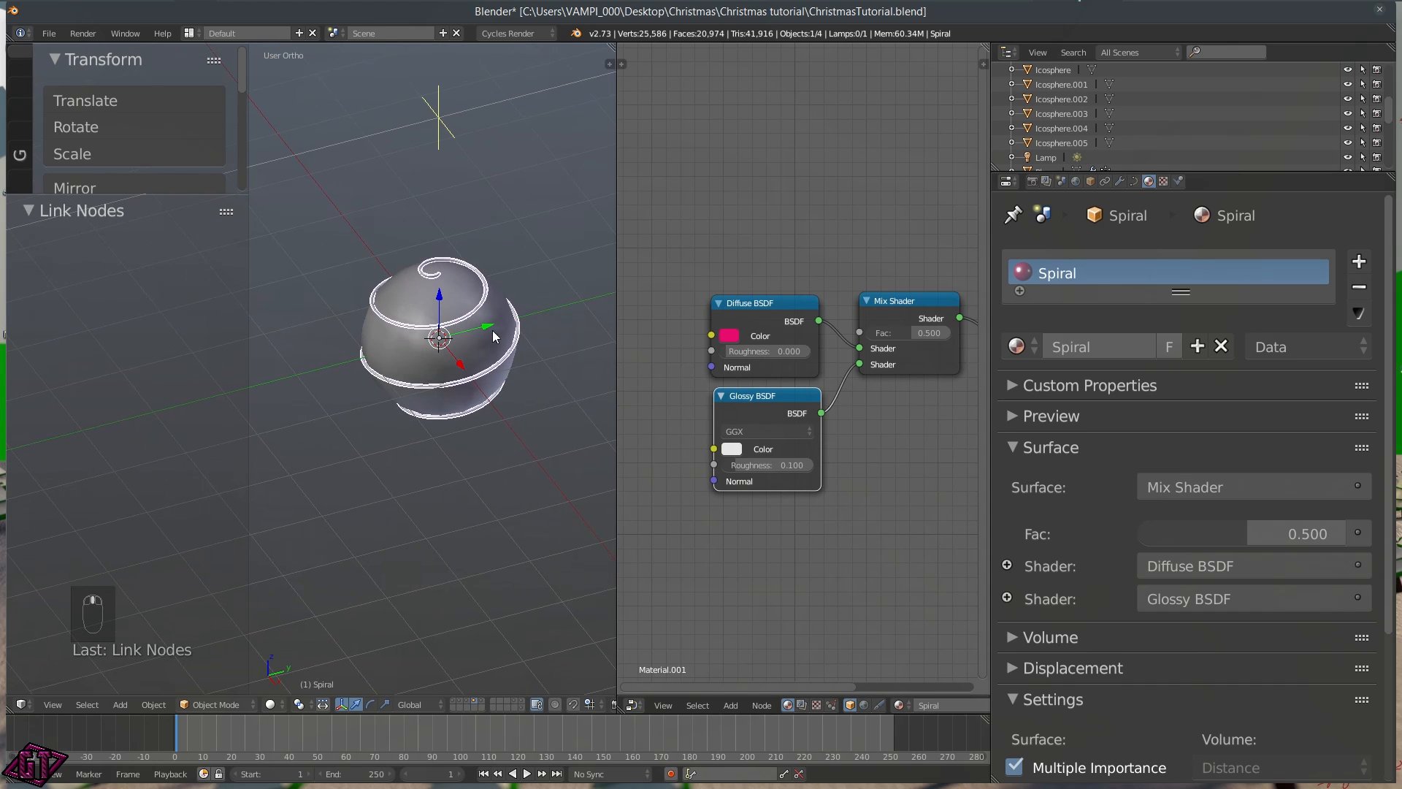
pyautogui.press('z')
pyautogui.click(547, 296)
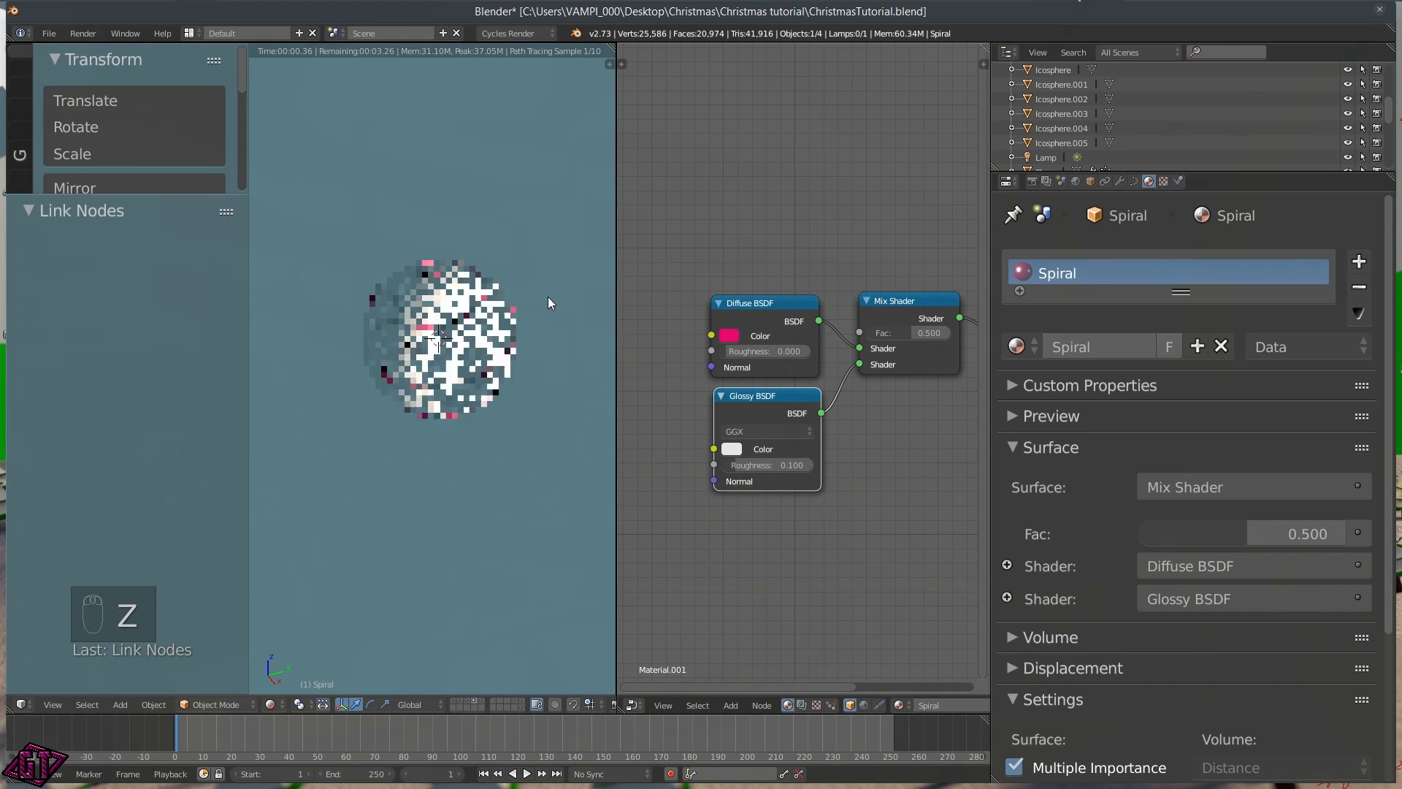
pyautogui.scroll(5, 497, 314)
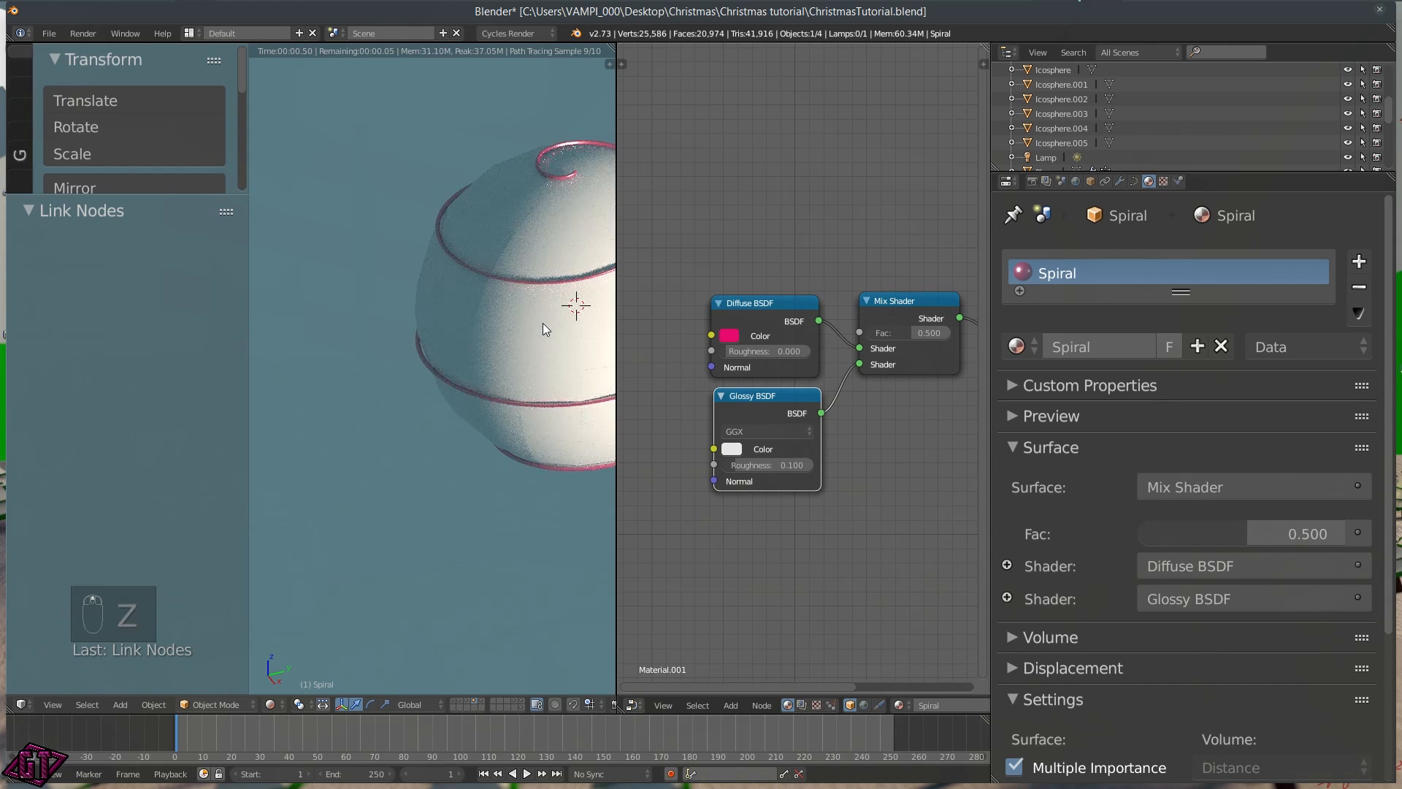
pyautogui.moveTo(402, 404); pyautogui.dragTo(501, 367, button='middle')
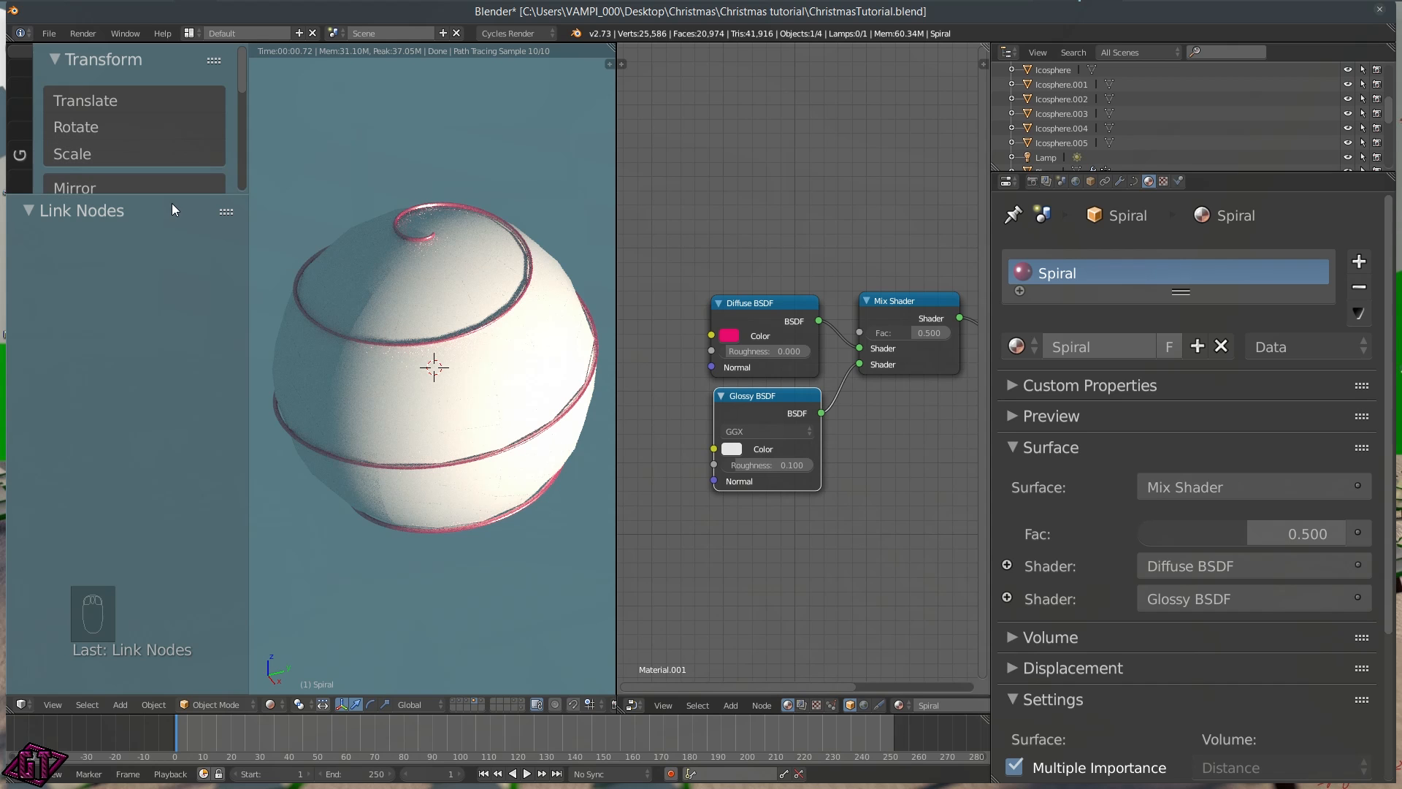
pyautogui.moveTo(170, 195); pyautogui.dragTo(149, 587)
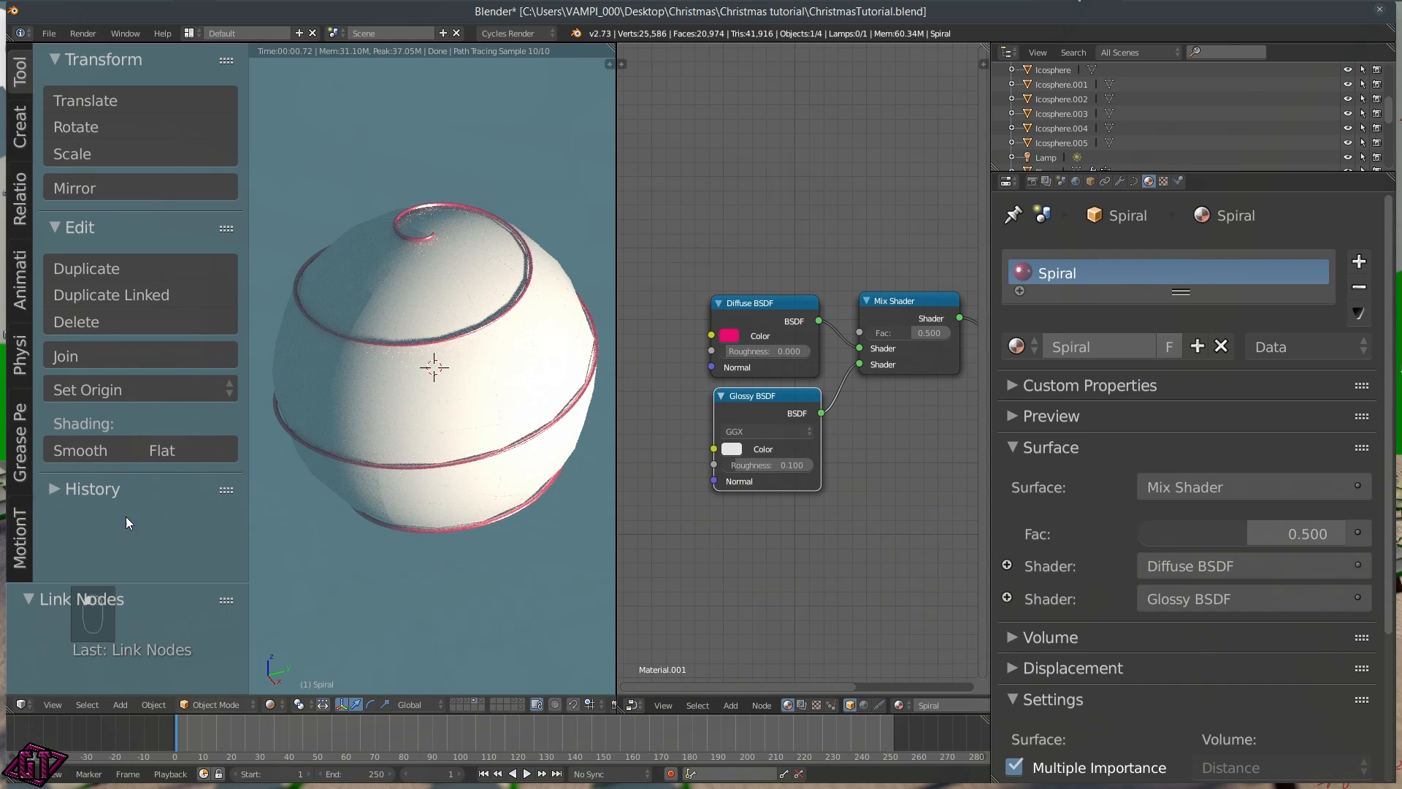
pyautogui.click(100, 451)
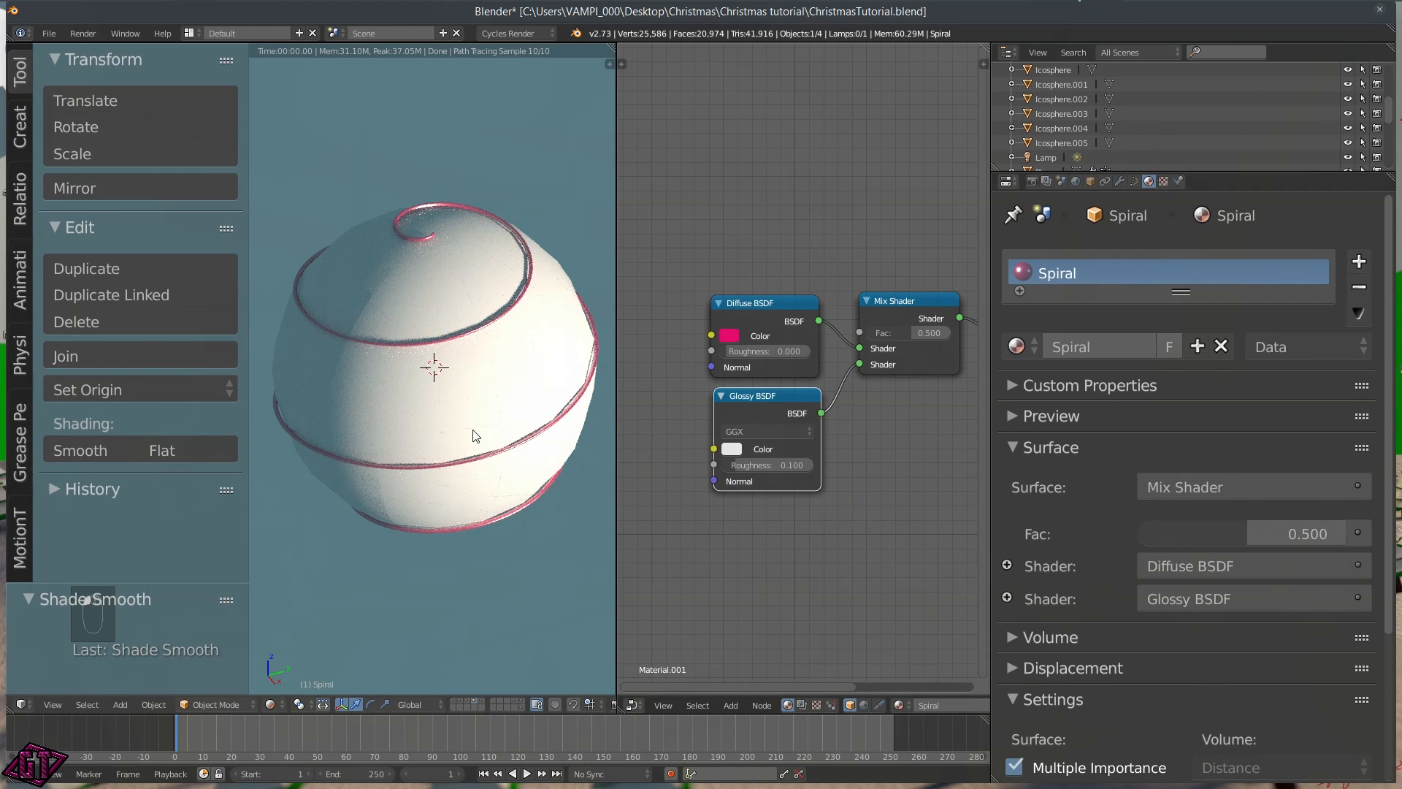
# Create a new material on the sphere and name it Ornament
pyautogui.rightClick(531, 381)
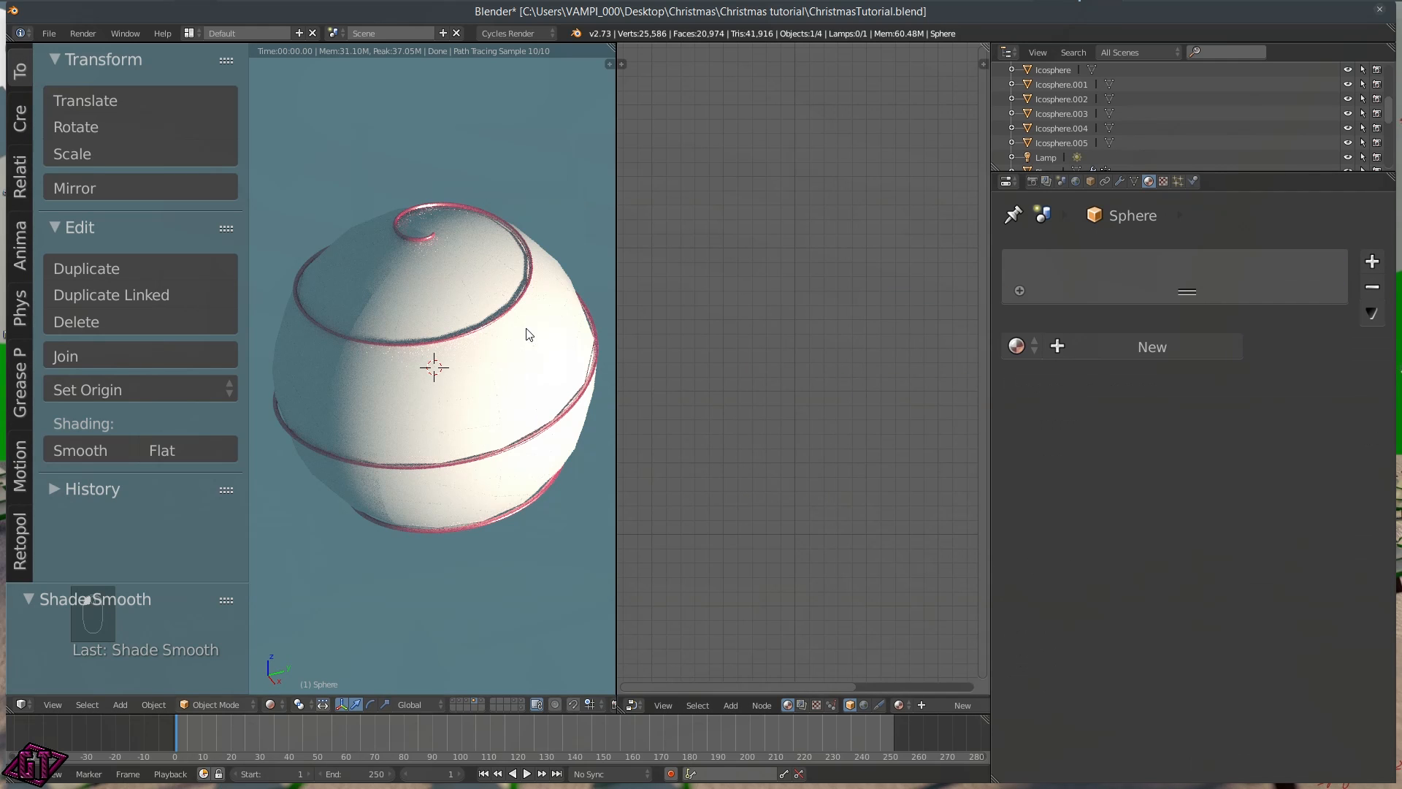
pyautogui.click(1117, 346)
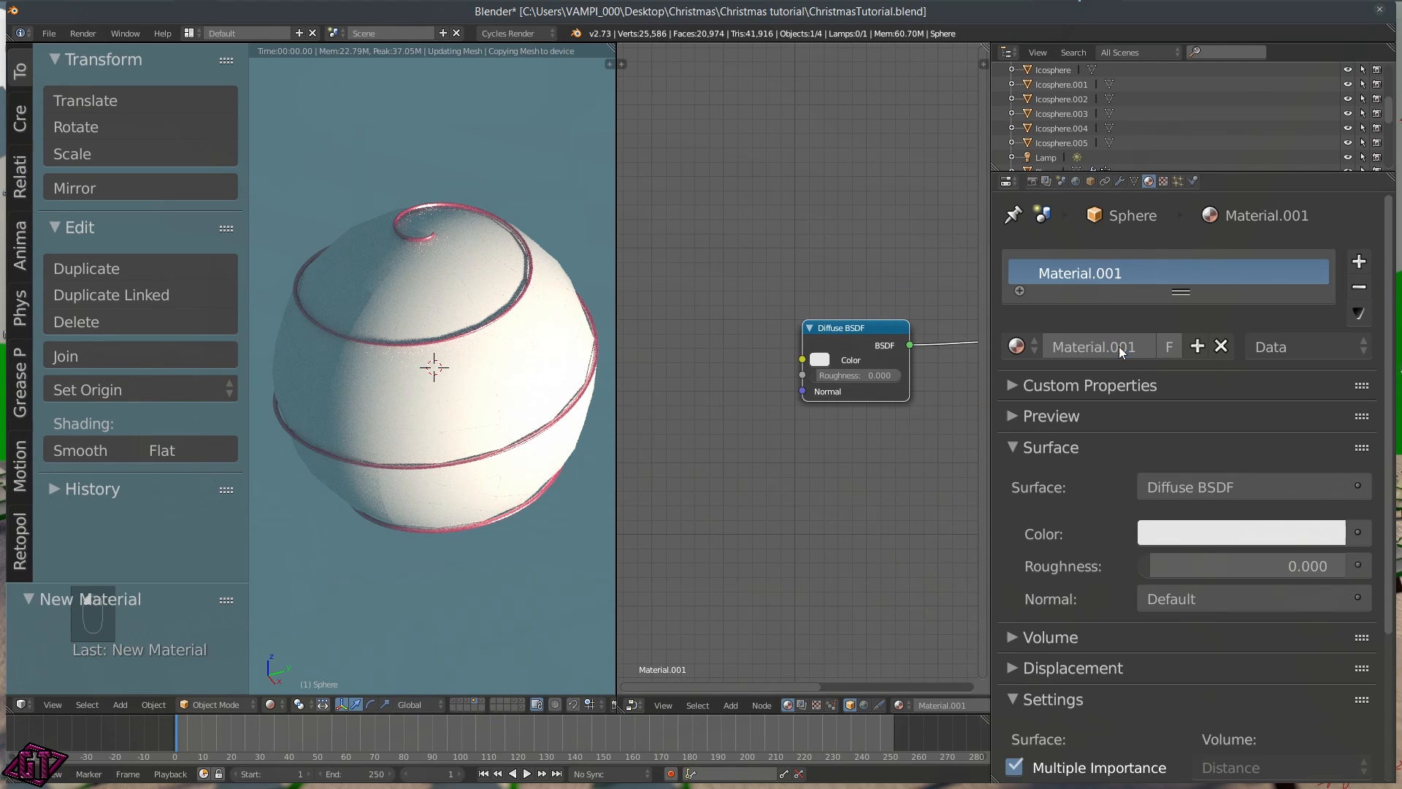
pyautogui.click(1107, 344)
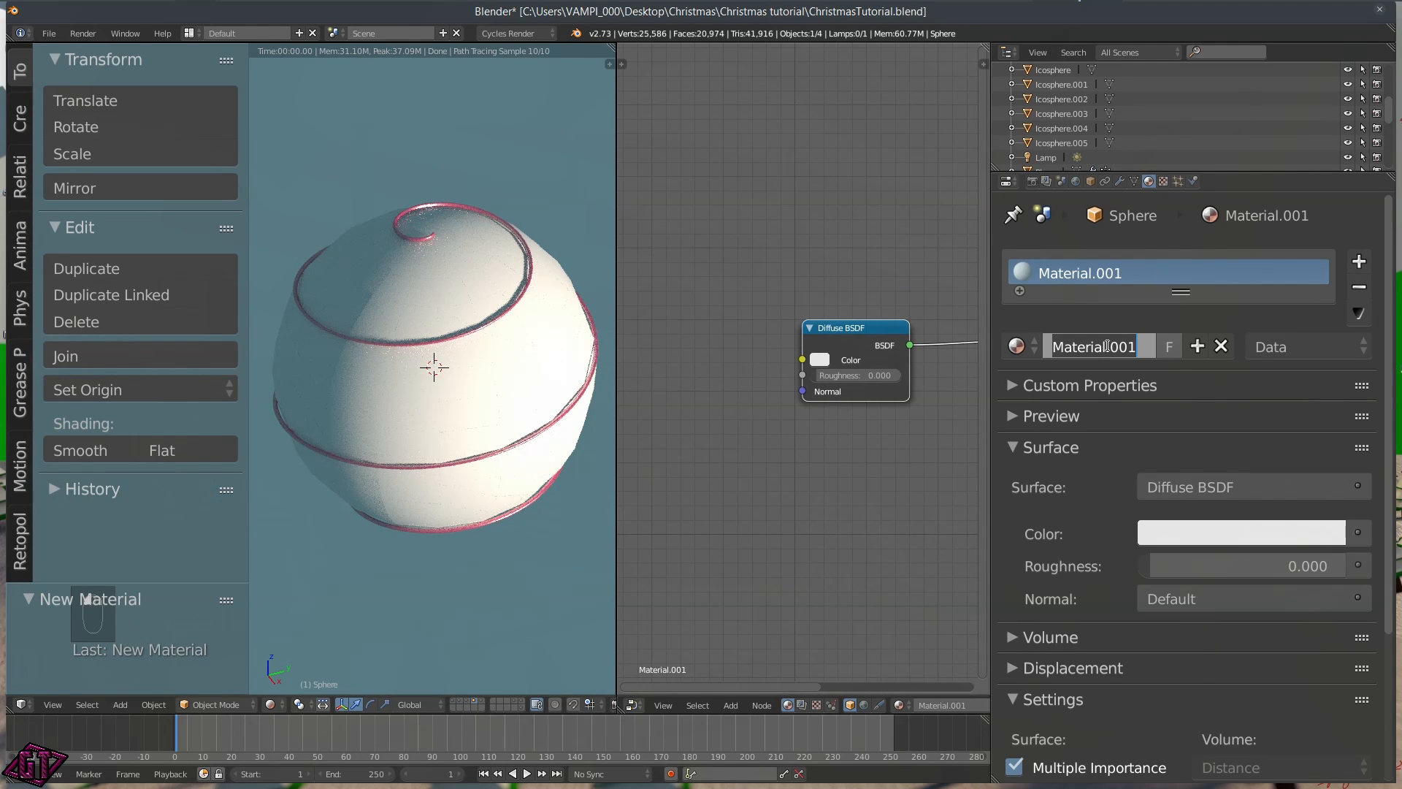
pyautogui.write('Ornament')
pyautogui.press('Return')
# Insert a Mix Shader node between the Diffuse BSDF and the Material Output of the Ornament material
pyautogui.moveTo(865, 436); pyautogui.dragTo(746, 314, button='middle')
pyautogui.scroll(-1, 746, 314)
pyautogui.hotkey('shift', 'a')
pyautogui.moveTo(748, 355)
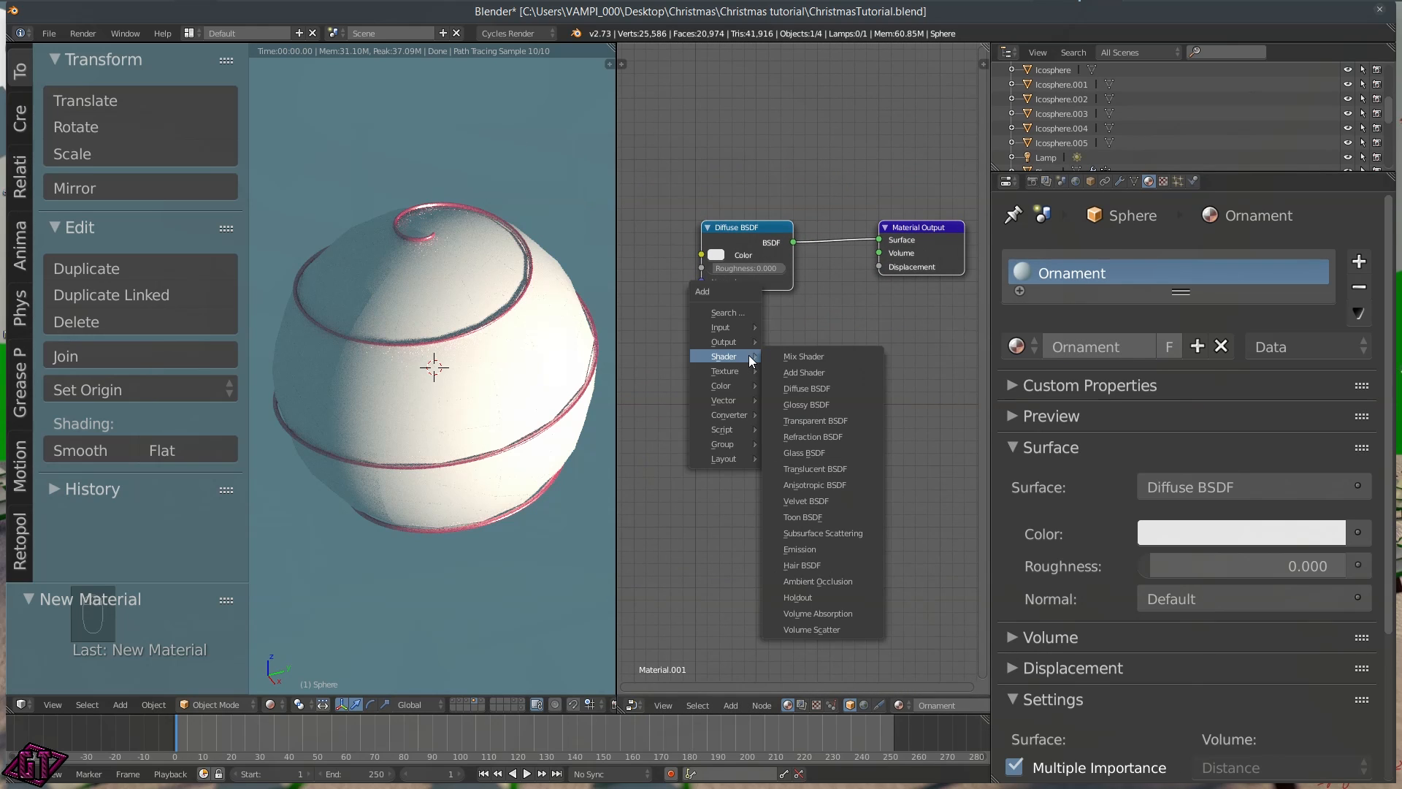
pyautogui.click(817, 356)
pyautogui.click(839, 238)
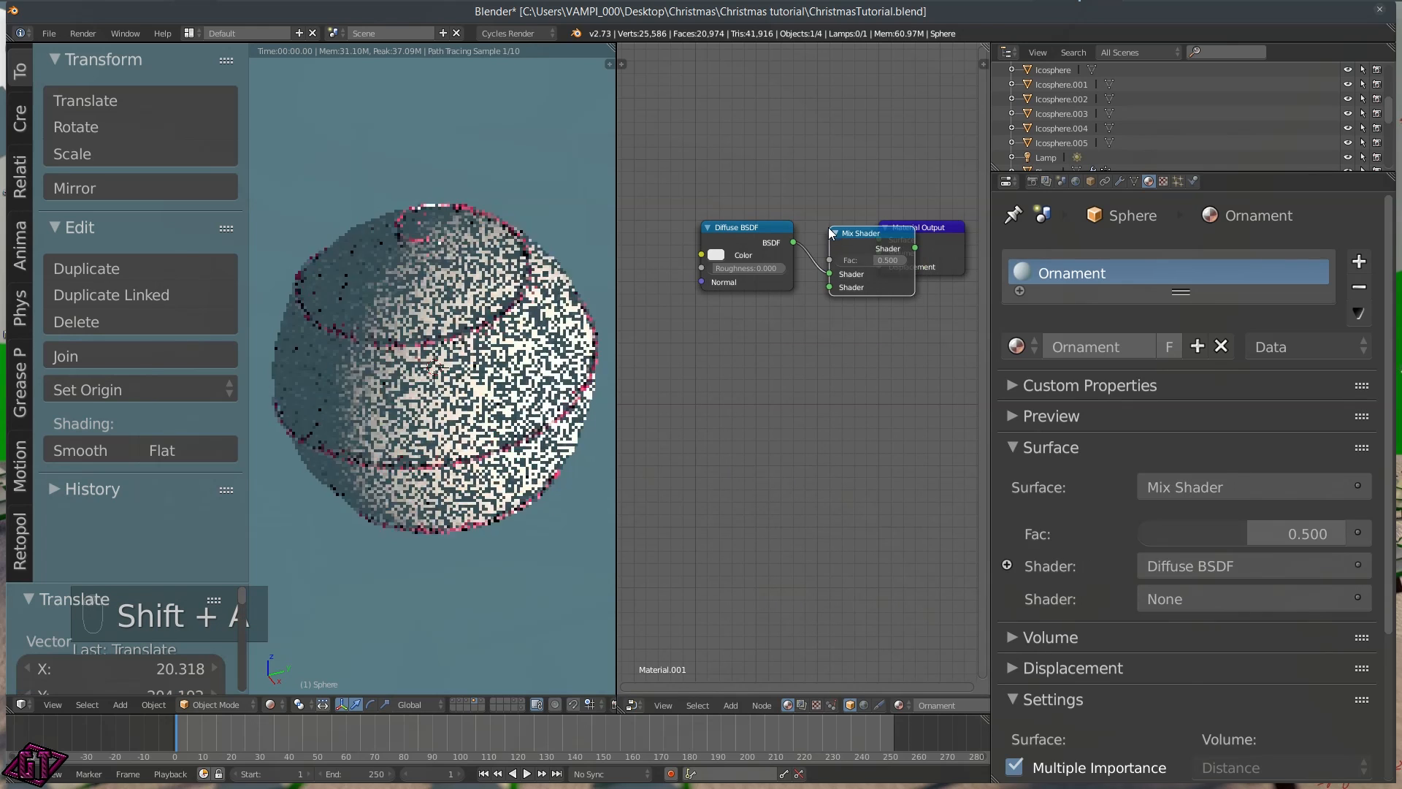
# Add a Glossy BSDF below the Diffuse BSDF, connect it to the Mix Shader's second shader input and space out the output node
pyautogui.hotkey('shift', 'a')
pyautogui.moveTo(683, 415)
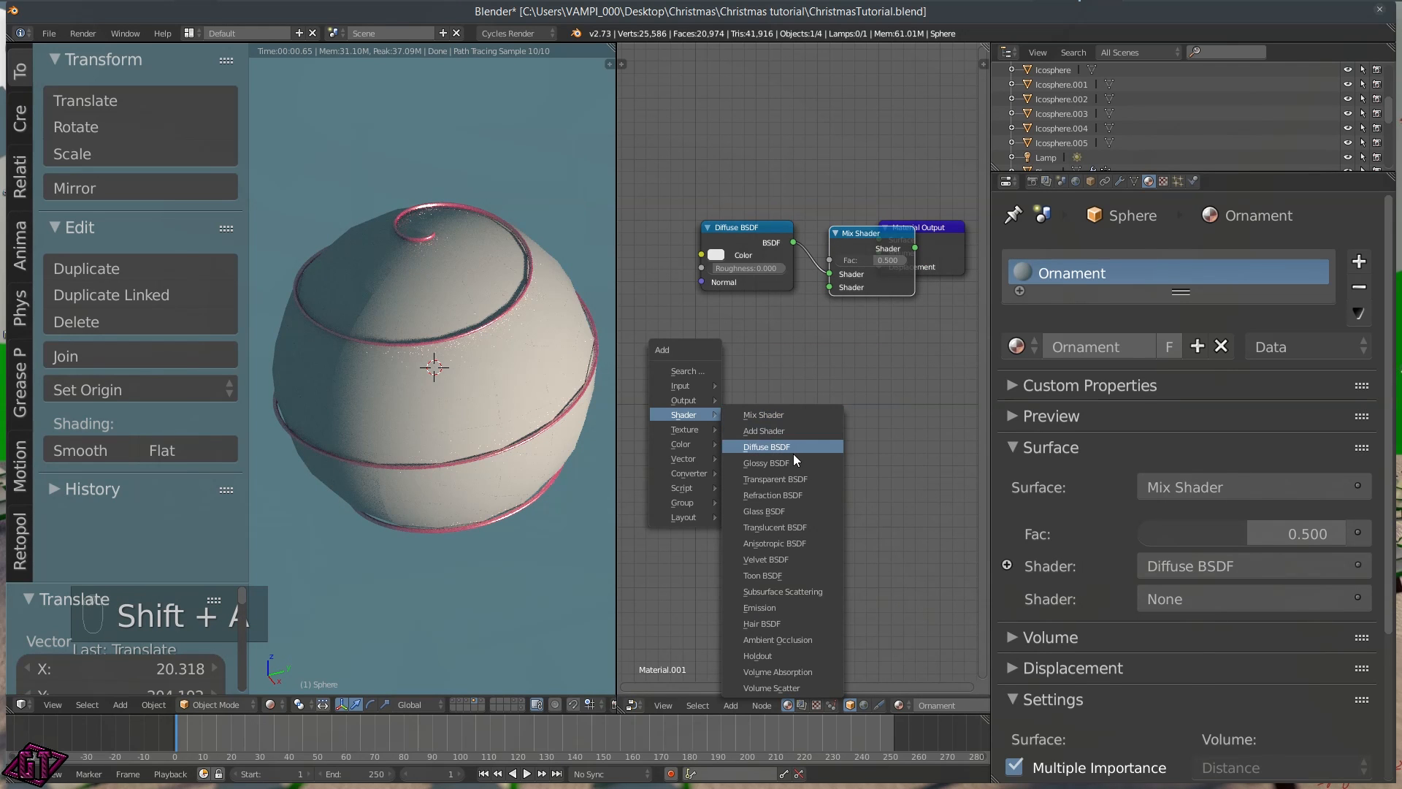
pyautogui.click(776, 462)
pyautogui.click(702, 314)
pyautogui.moveTo(794, 337); pyautogui.dragTo(829, 287)
pyautogui.moveTo(932, 226); pyautogui.dragTo(976, 221)
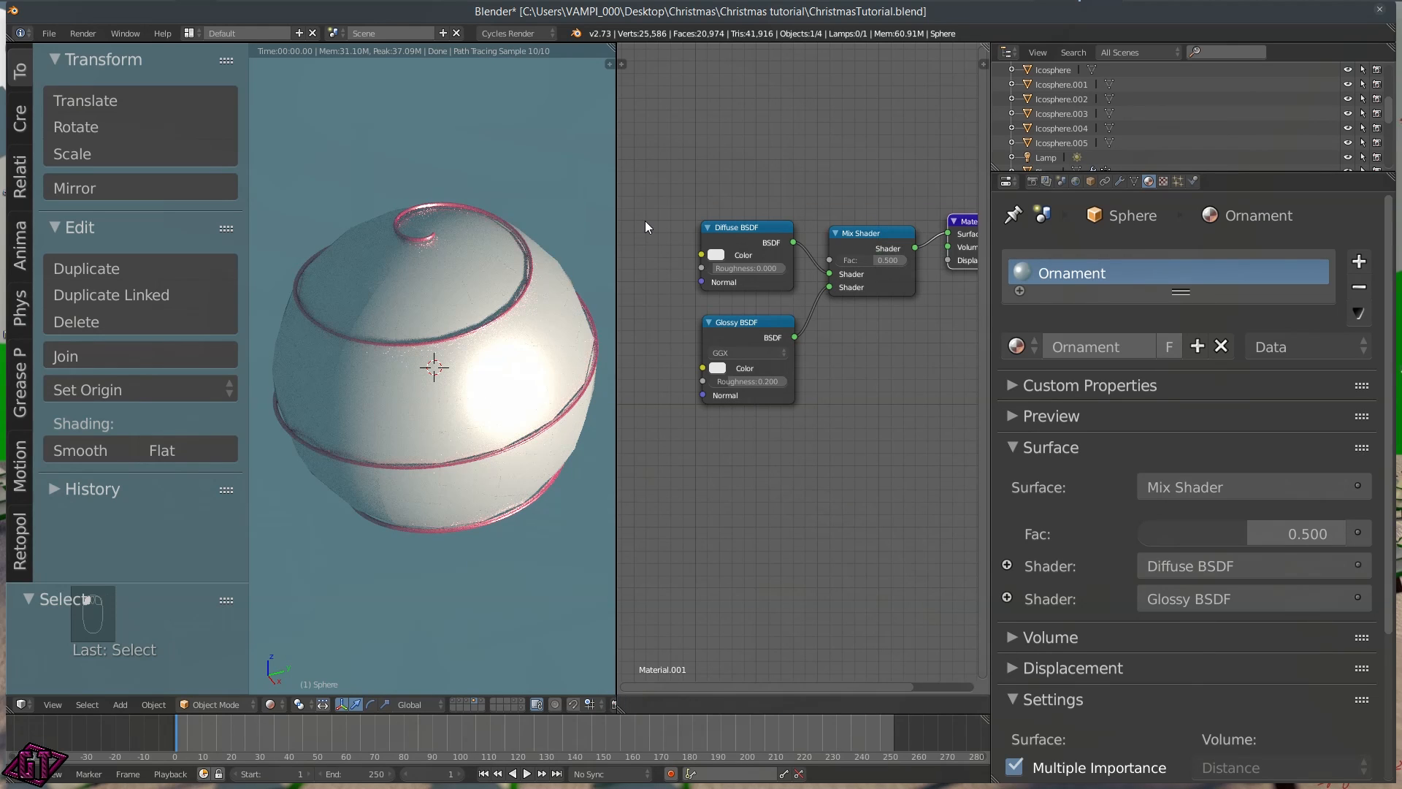
# Change the Diffuse BSDF color of the Ornament material to a light cyan blue
pyautogui.scroll(-1, 855, 413)
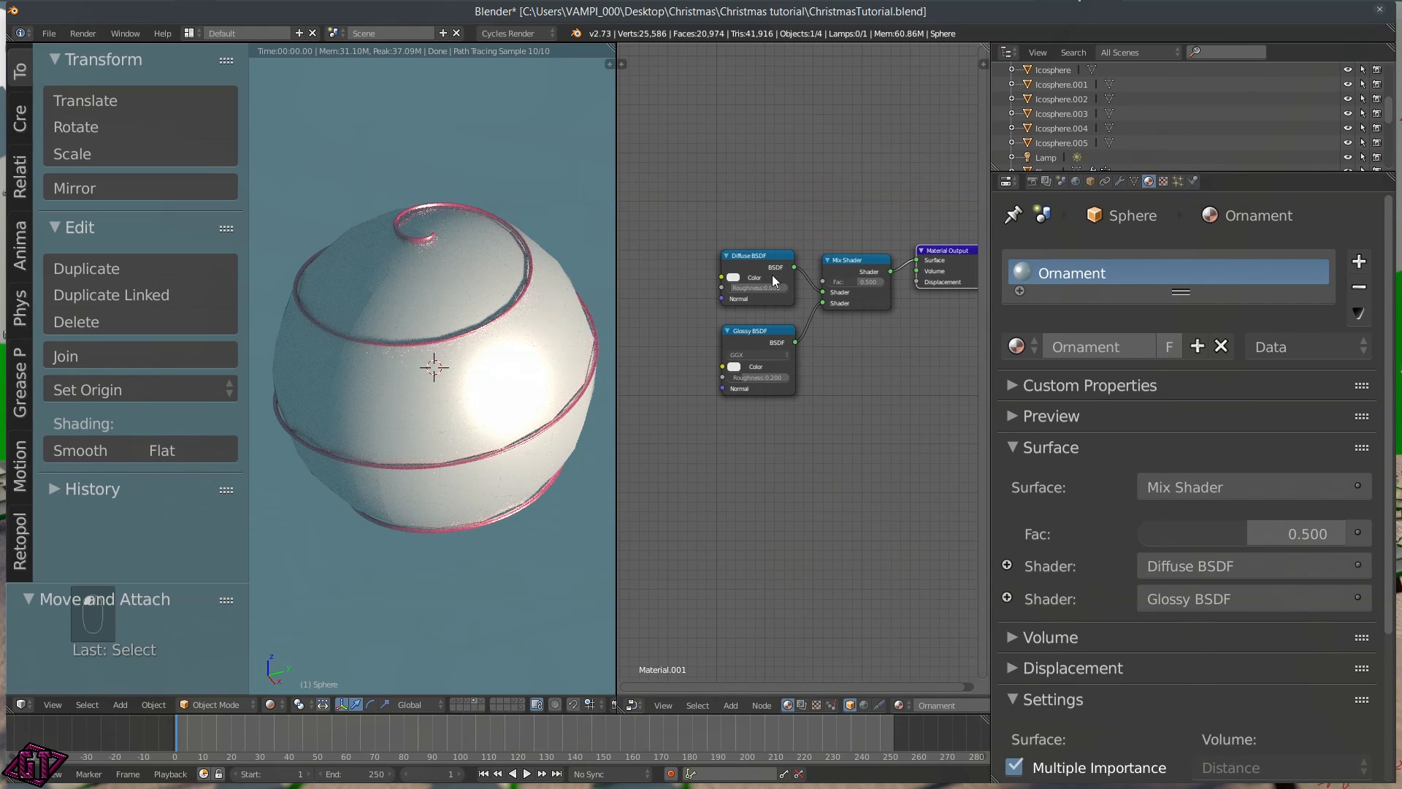
pyautogui.click(734, 277)
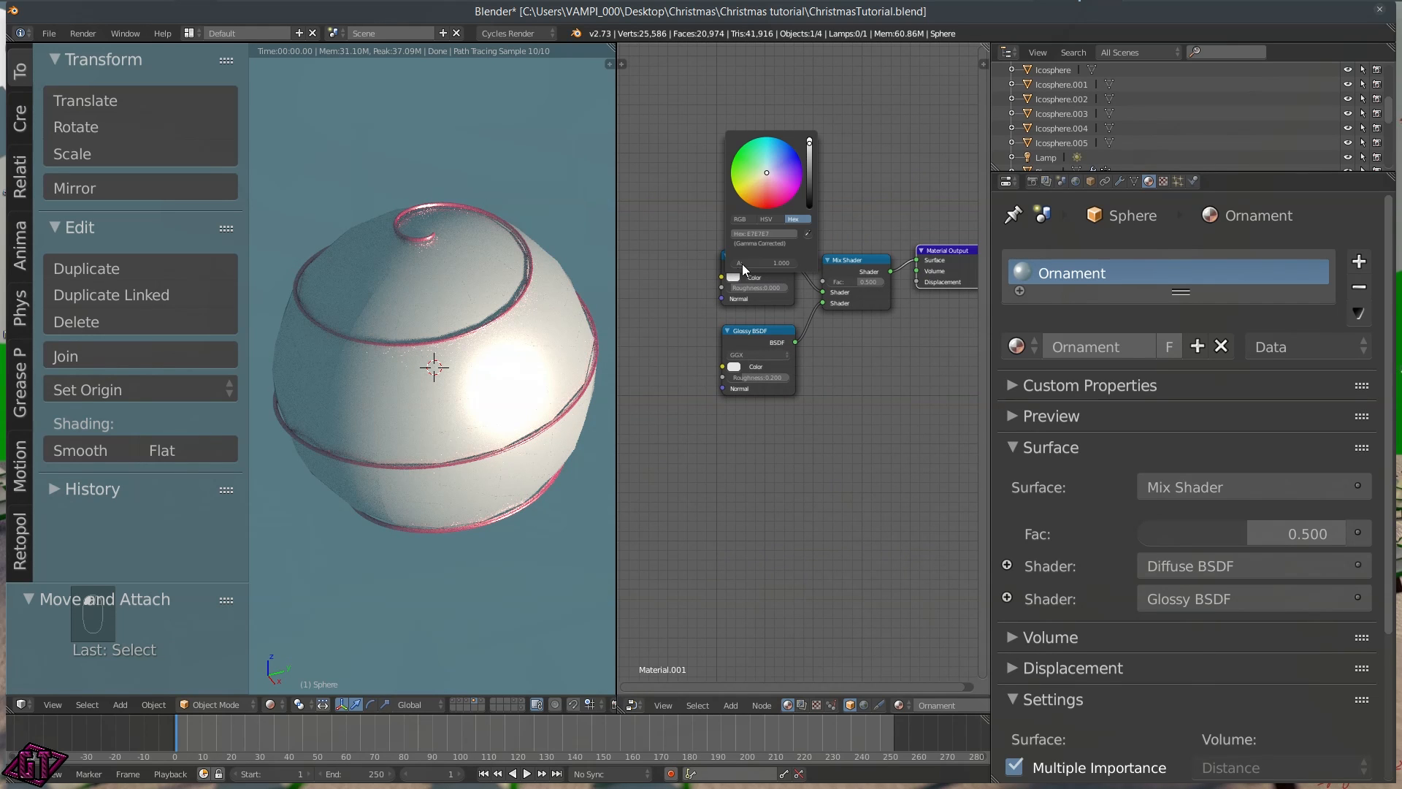
pyautogui.click(780, 148)
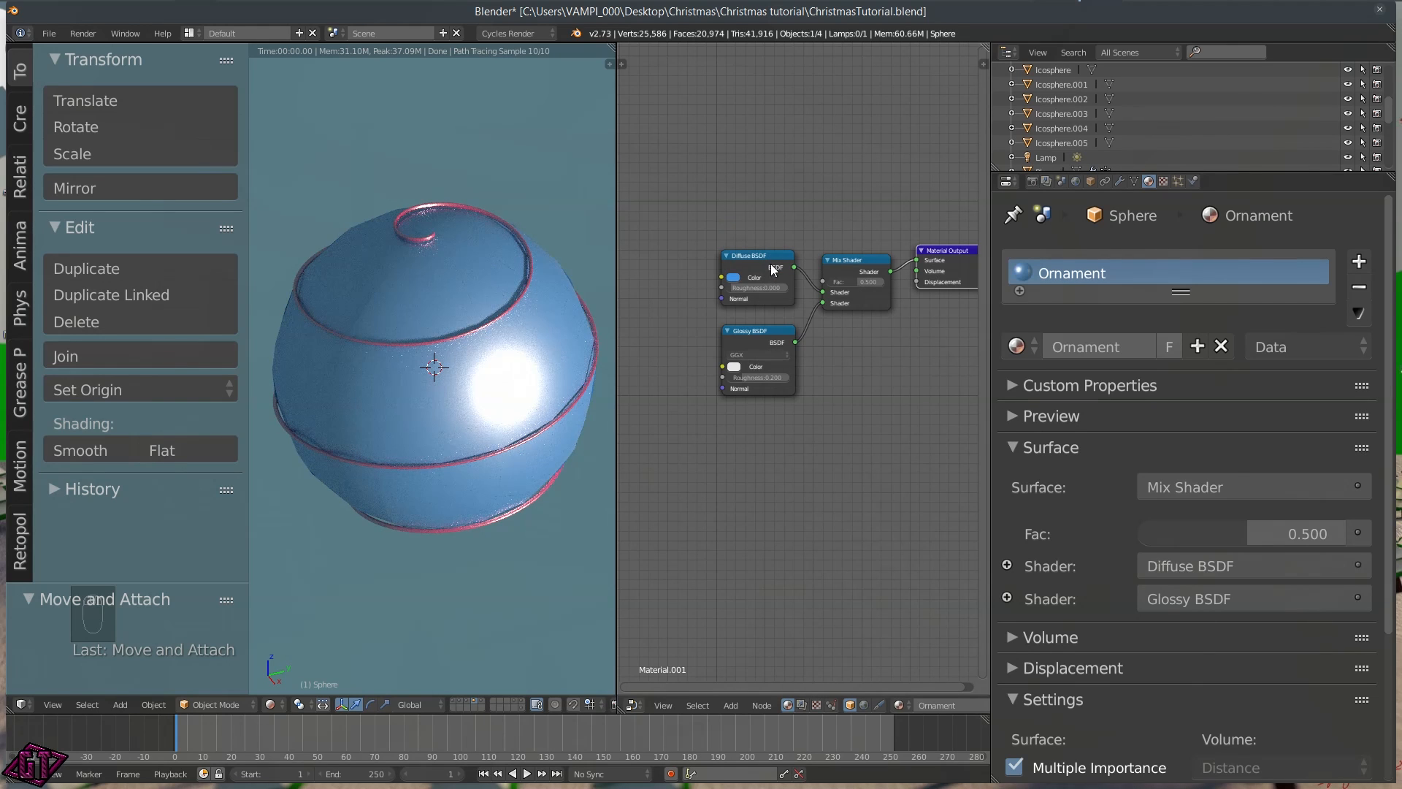
pyautogui.click(733, 277)
pyautogui.click(768, 154)
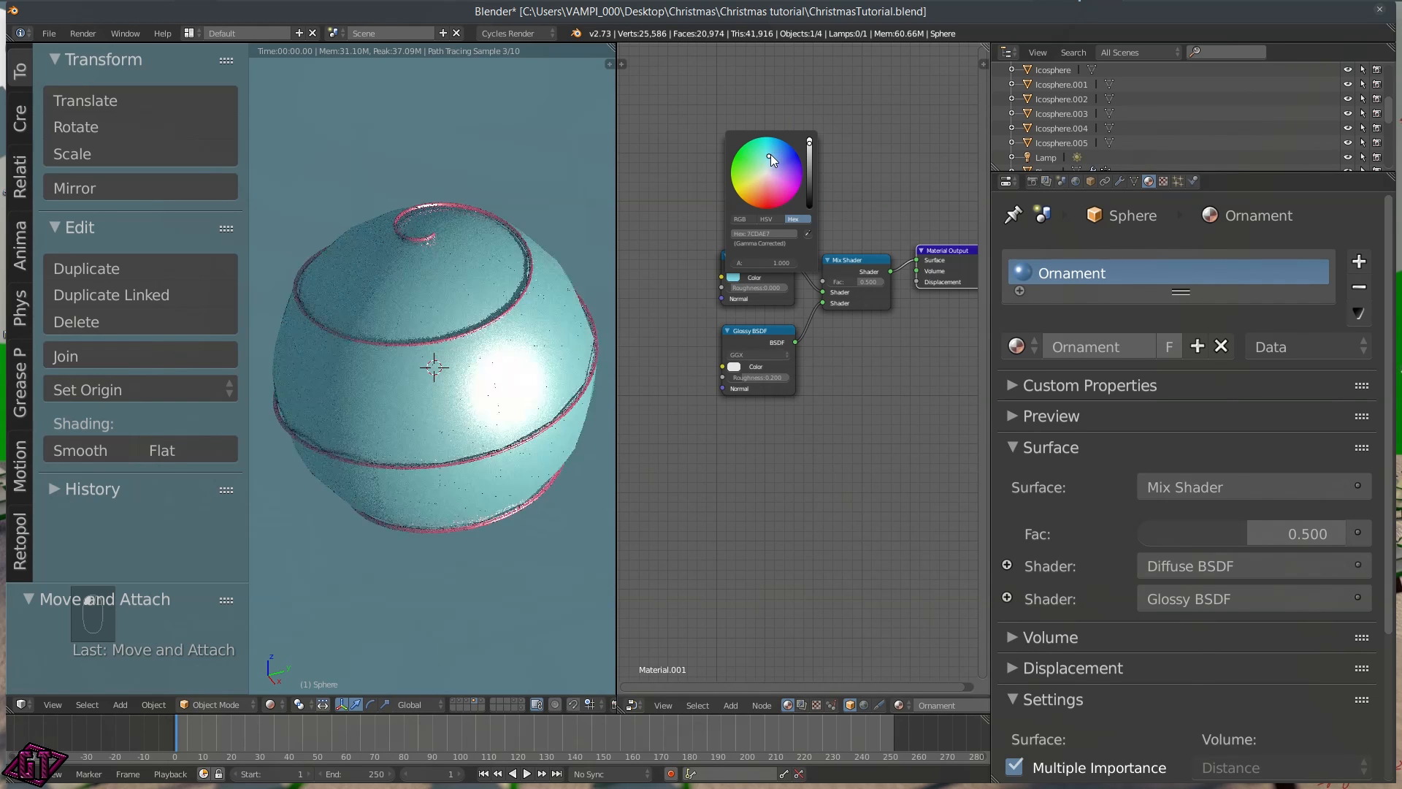
# Add a Fresnel input node to the Ornament material and place it above the Diffuse BSDF
pyautogui.moveTo(837, 388); pyautogui.dragTo(842, 462, button='middle')
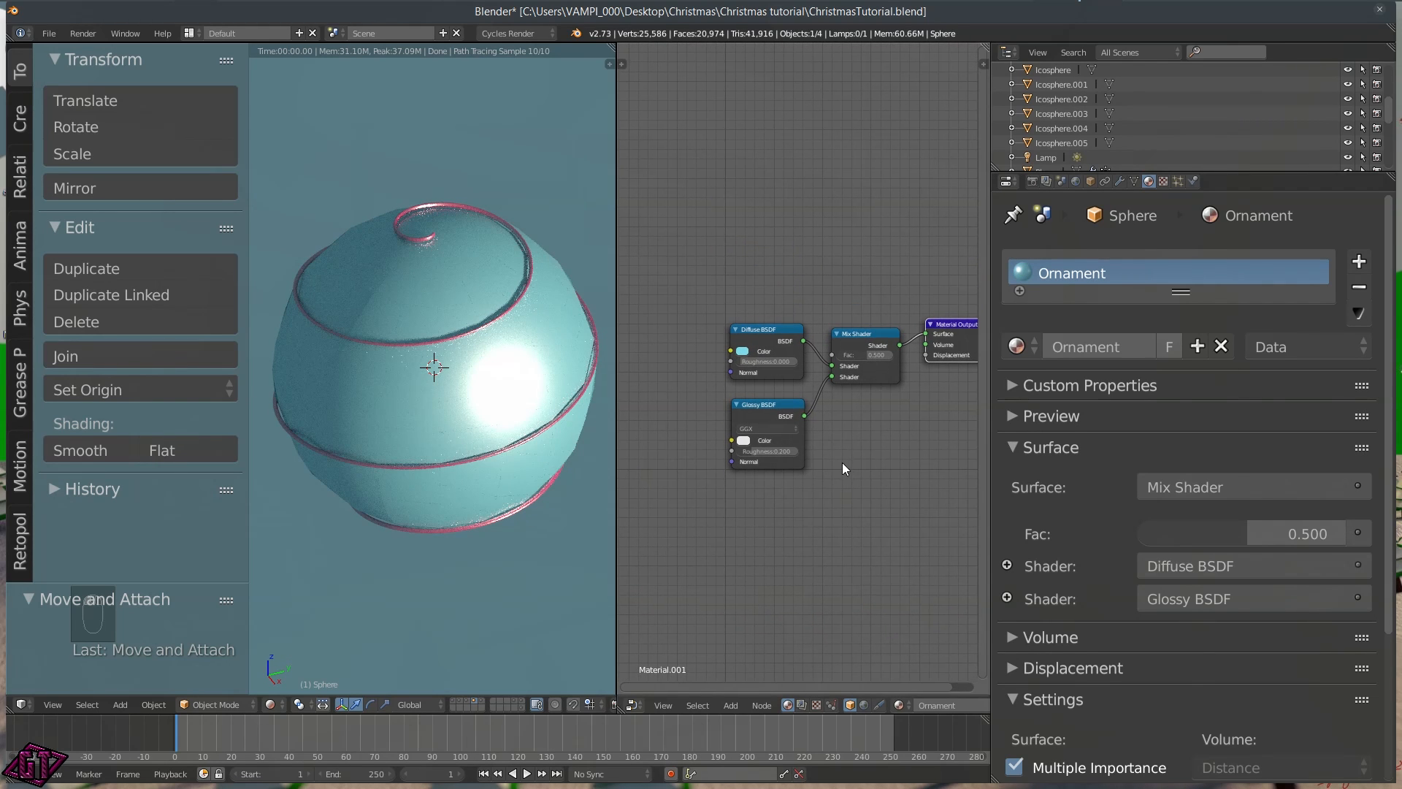
pyautogui.hotkey('shift', 'a')
pyautogui.moveTo(817, 435)
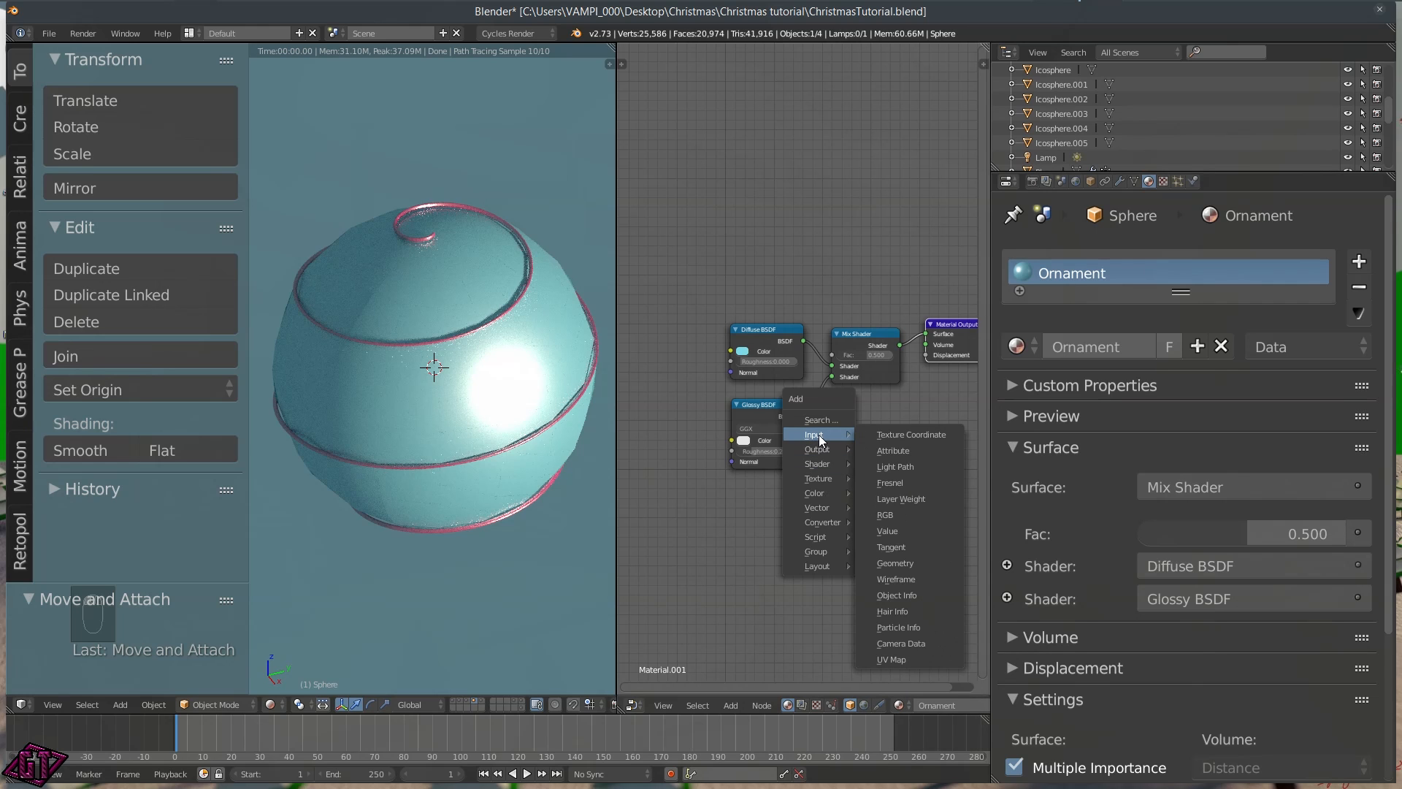
pyautogui.click(903, 483)
pyautogui.click(905, 476)
pyautogui.moveTo(916, 471); pyautogui.dragTo(748, 274)
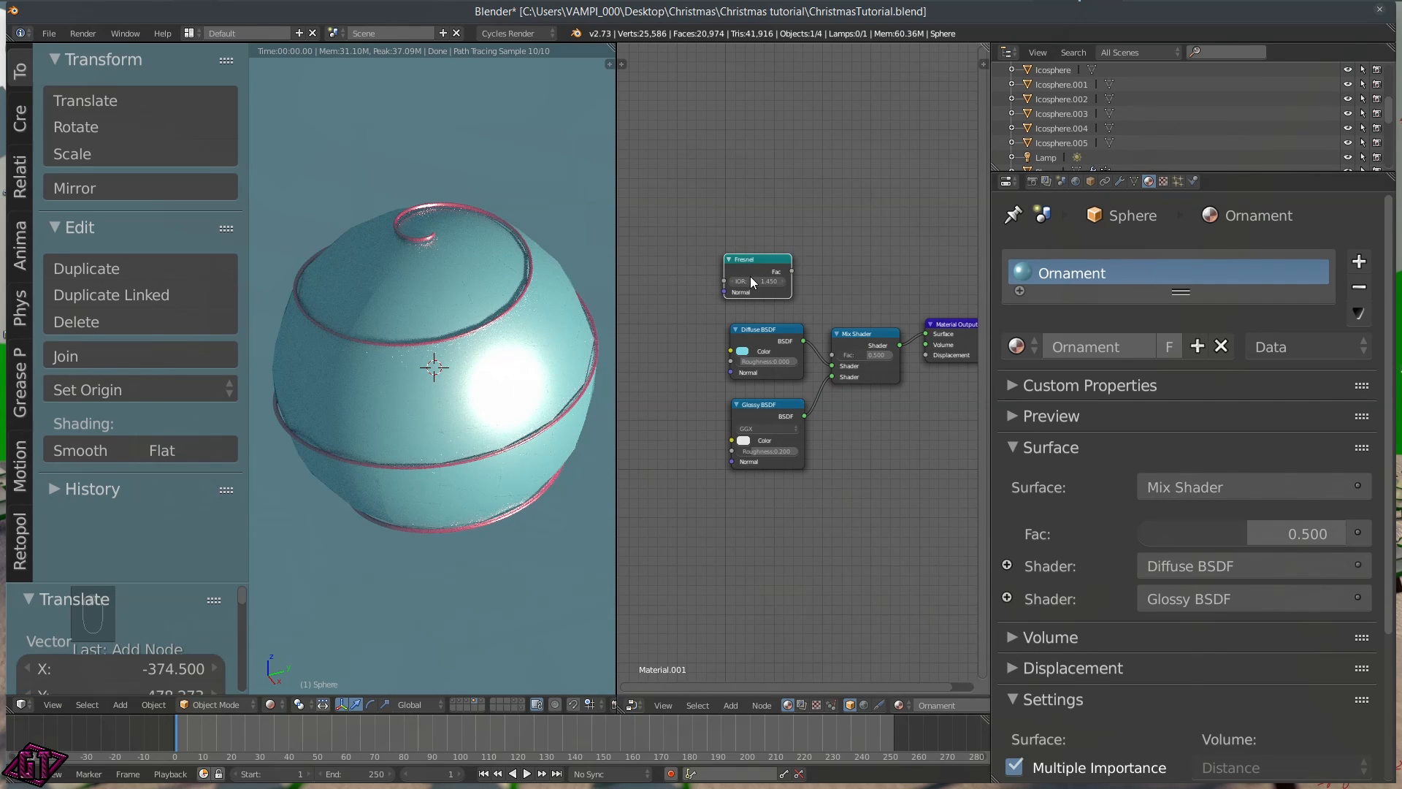
# Set the Fresnel node's IOR to 1.310 and connect its Fac output to the Mix Shader's Fac input
pyautogui.scroll(3, 758, 287)
pyautogui.scroll(2, 758, 292)
pyautogui.click(741, 236)
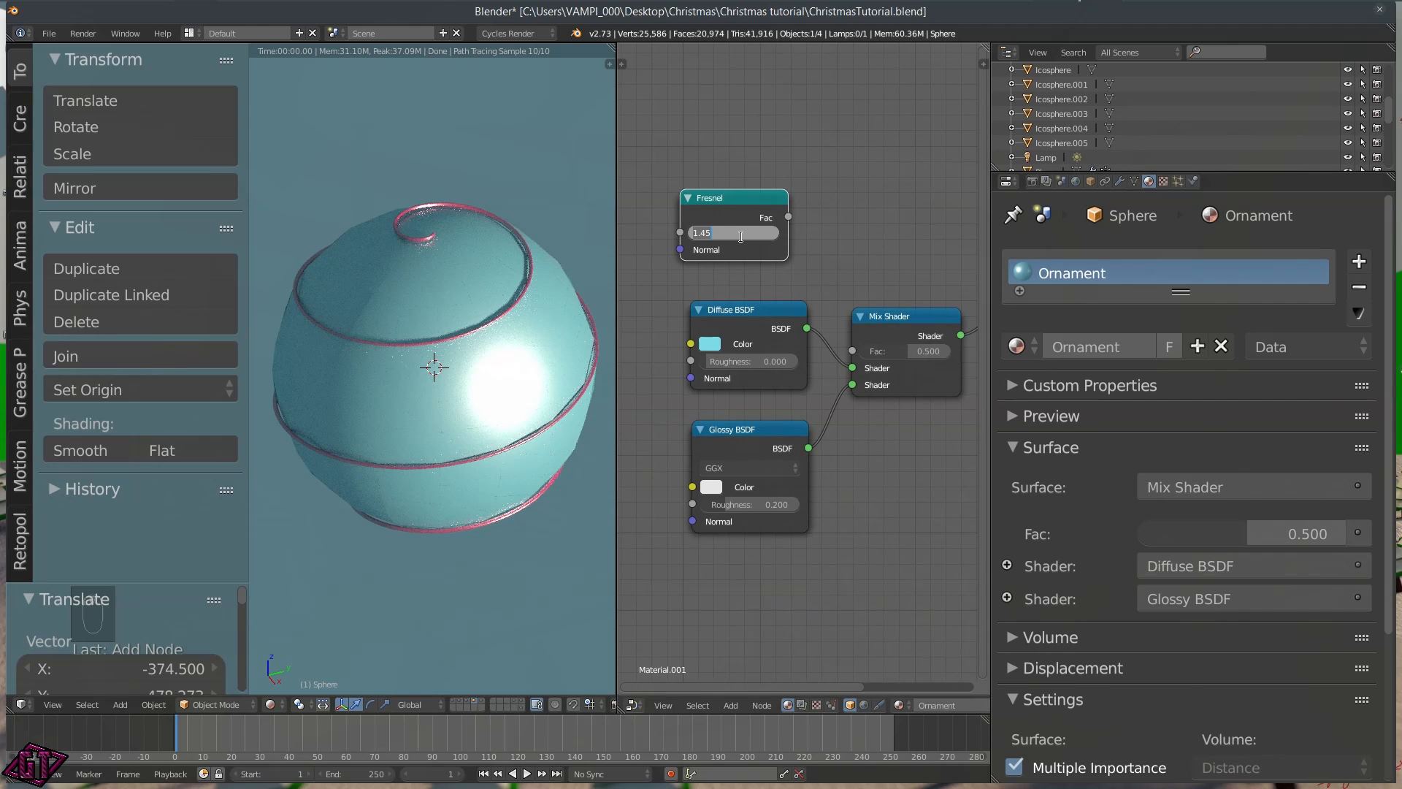
pyautogui.write('10')
pyautogui.press('Return')
pyautogui.moveTo(790, 216); pyautogui.dragTo(852, 351)
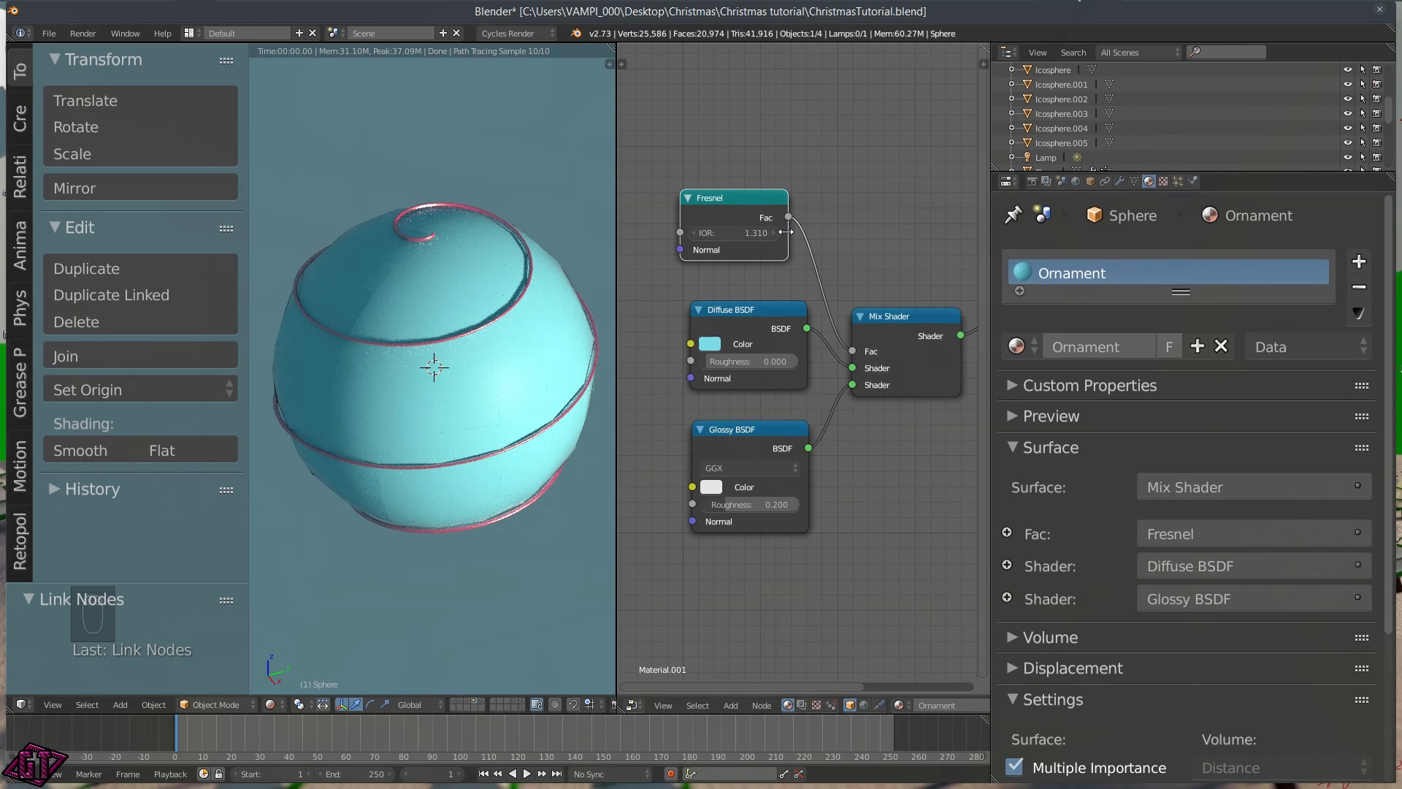
# Duplicate the Mix Shader, insert the copy between the first Mix Shader and the Material Output, and move the output node away to make room
pyautogui.scroll(-1, 861, 244)
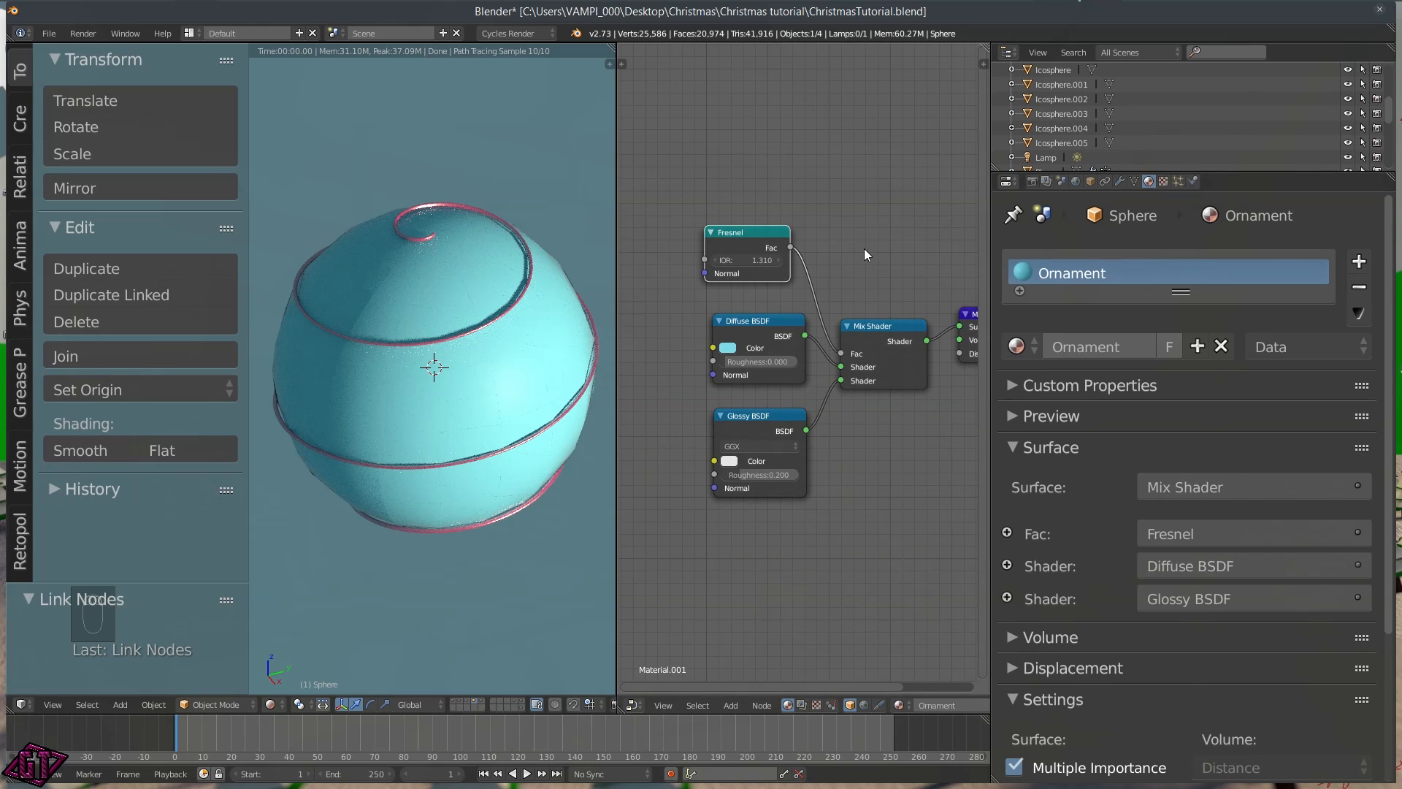
pyautogui.moveTo(864, 250); pyautogui.dragTo(767, 180, button='middle')
pyautogui.moveTo(922, 248); pyautogui.dragTo(989, 249)
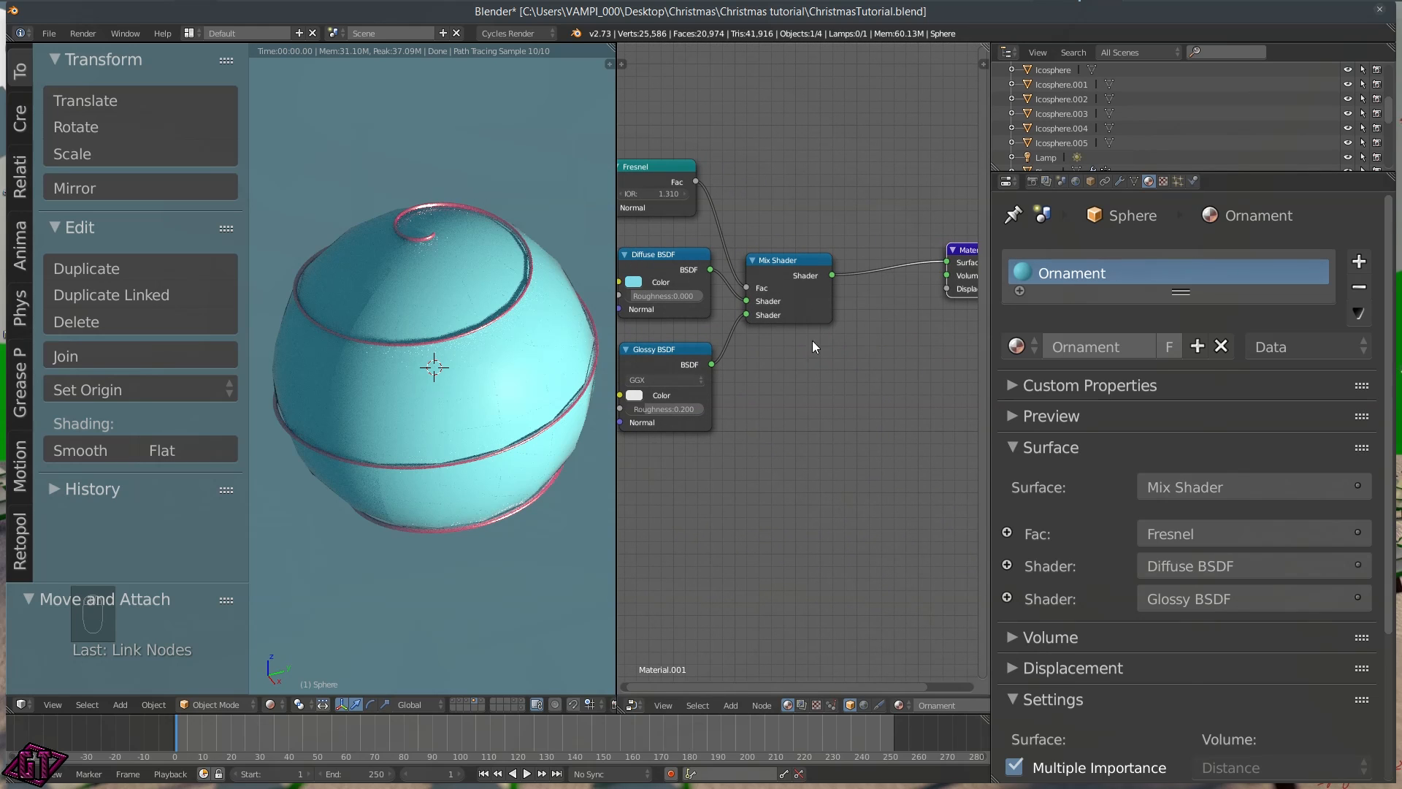
pyautogui.scroll(-1, 906, 395)
pyautogui.moveTo(892, 399); pyautogui.dragTo(802, 413, button='middle')
pyautogui.click(712, 307)
pyautogui.hotkey('shift', 'd')
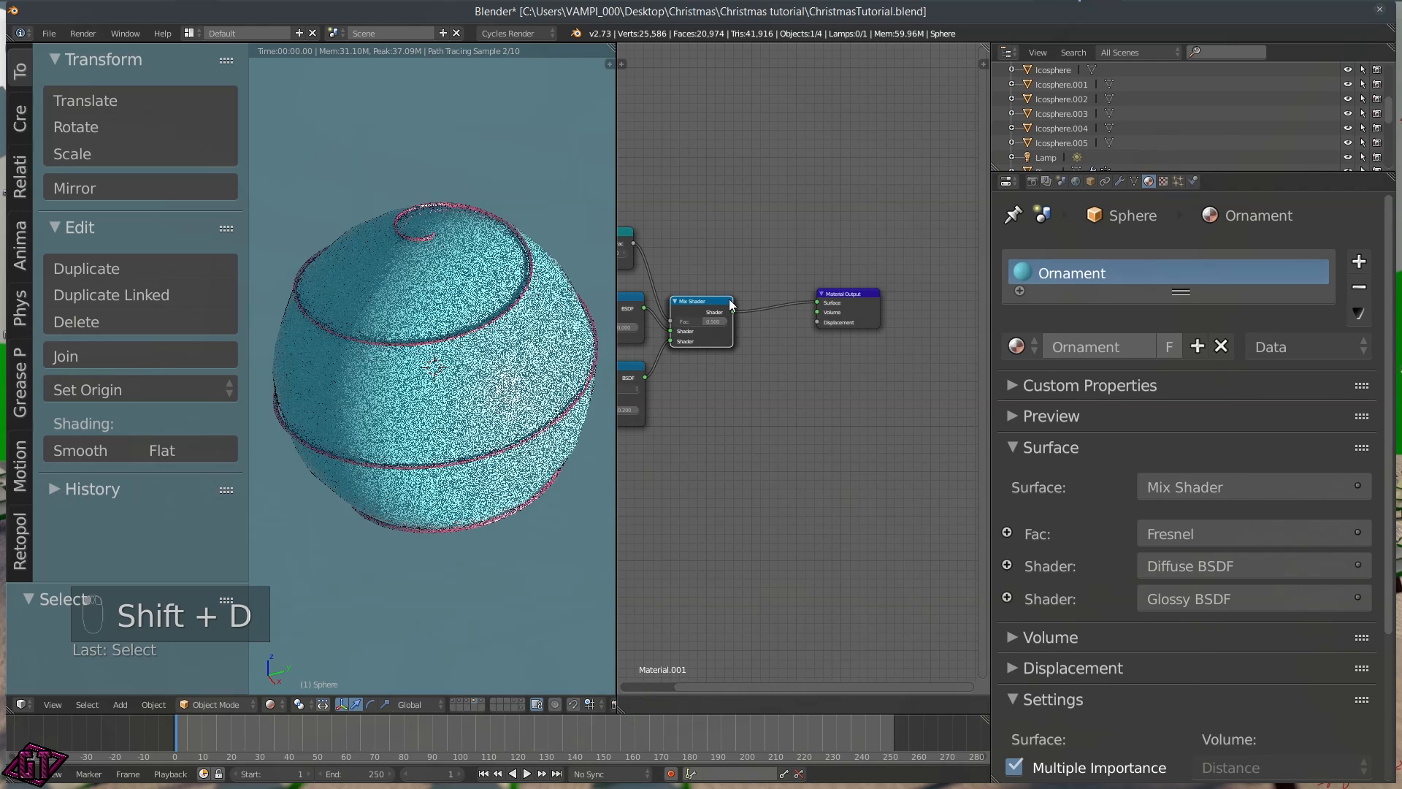
pyautogui.click(780, 306)
pyautogui.moveTo(845, 296); pyautogui.dragTo(928, 286)
pyautogui.moveTo(780, 303); pyautogui.dragTo(822, 300)
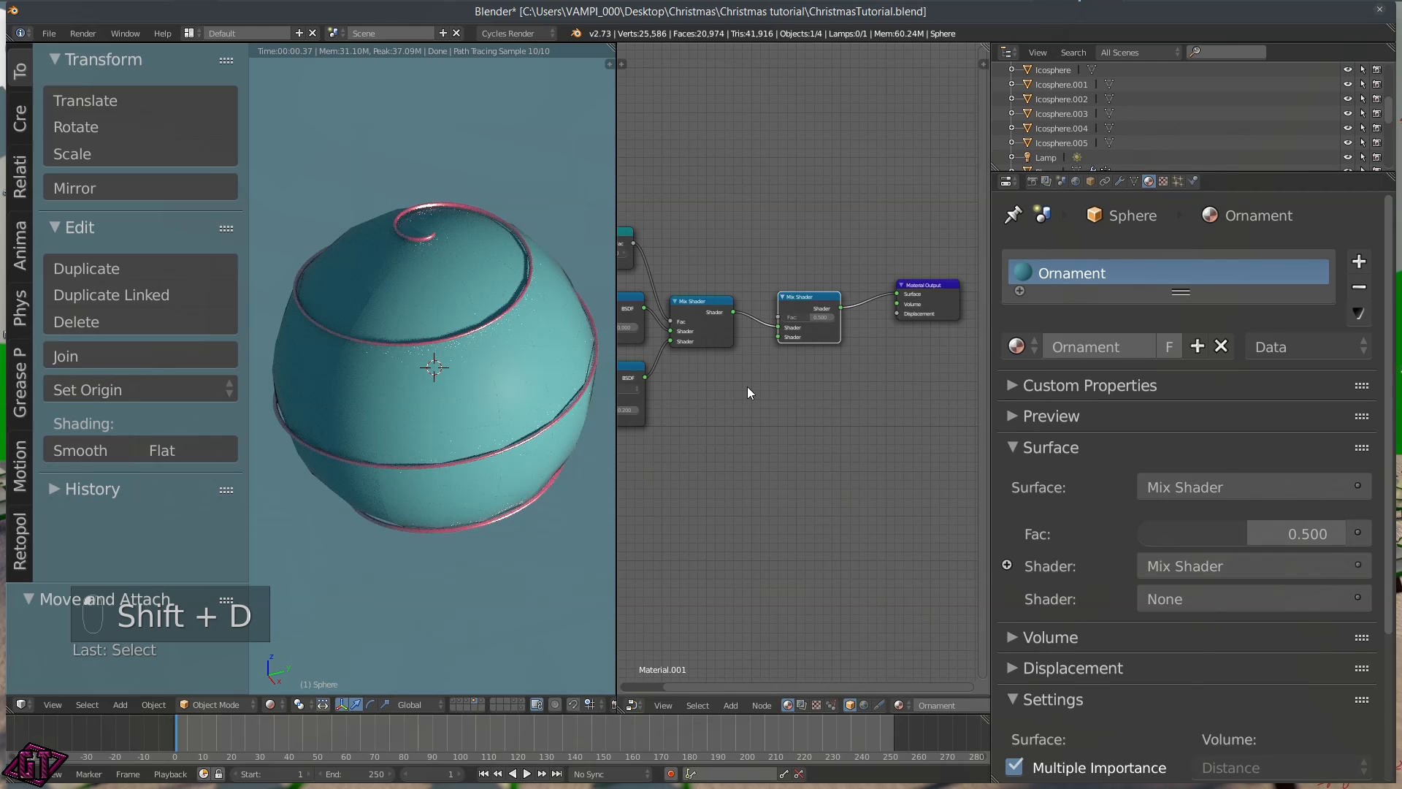
# Add a Glass BSDF below the first Mix Shader and connect it to the second Mix Shader's lower Shader input
pyautogui.hotkey('shift', 'a')
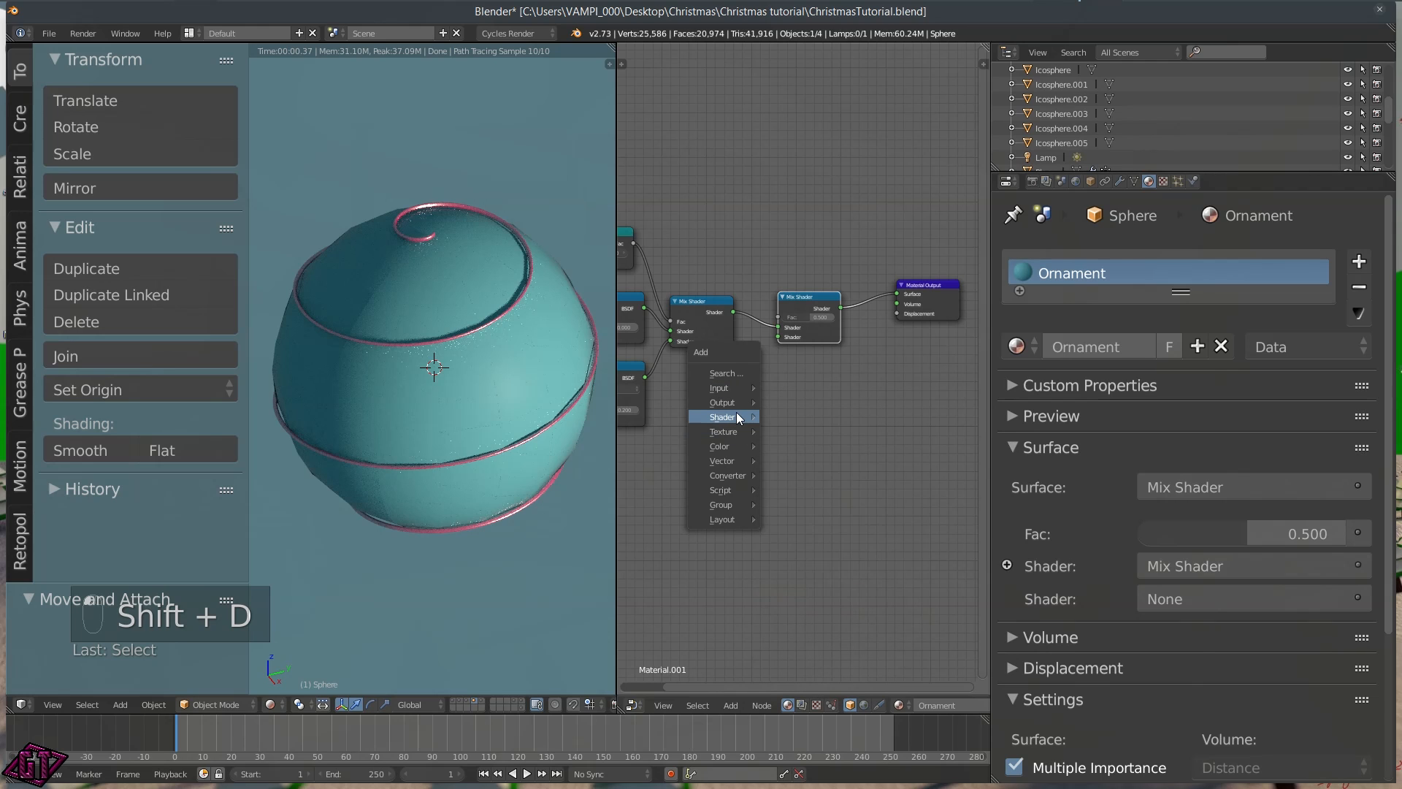
pyautogui.moveTo(736, 415)
pyautogui.click(808, 515)
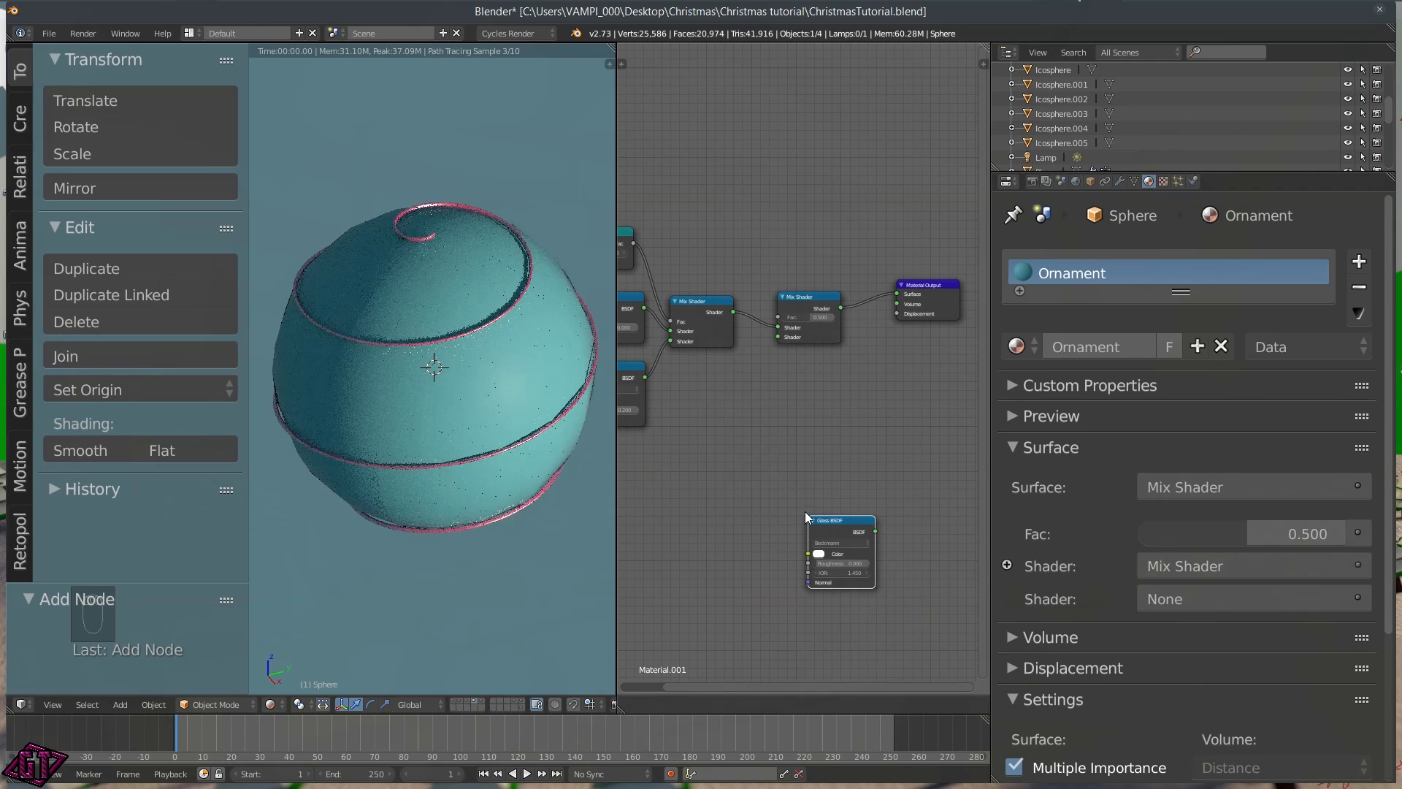
pyautogui.click(679, 366)
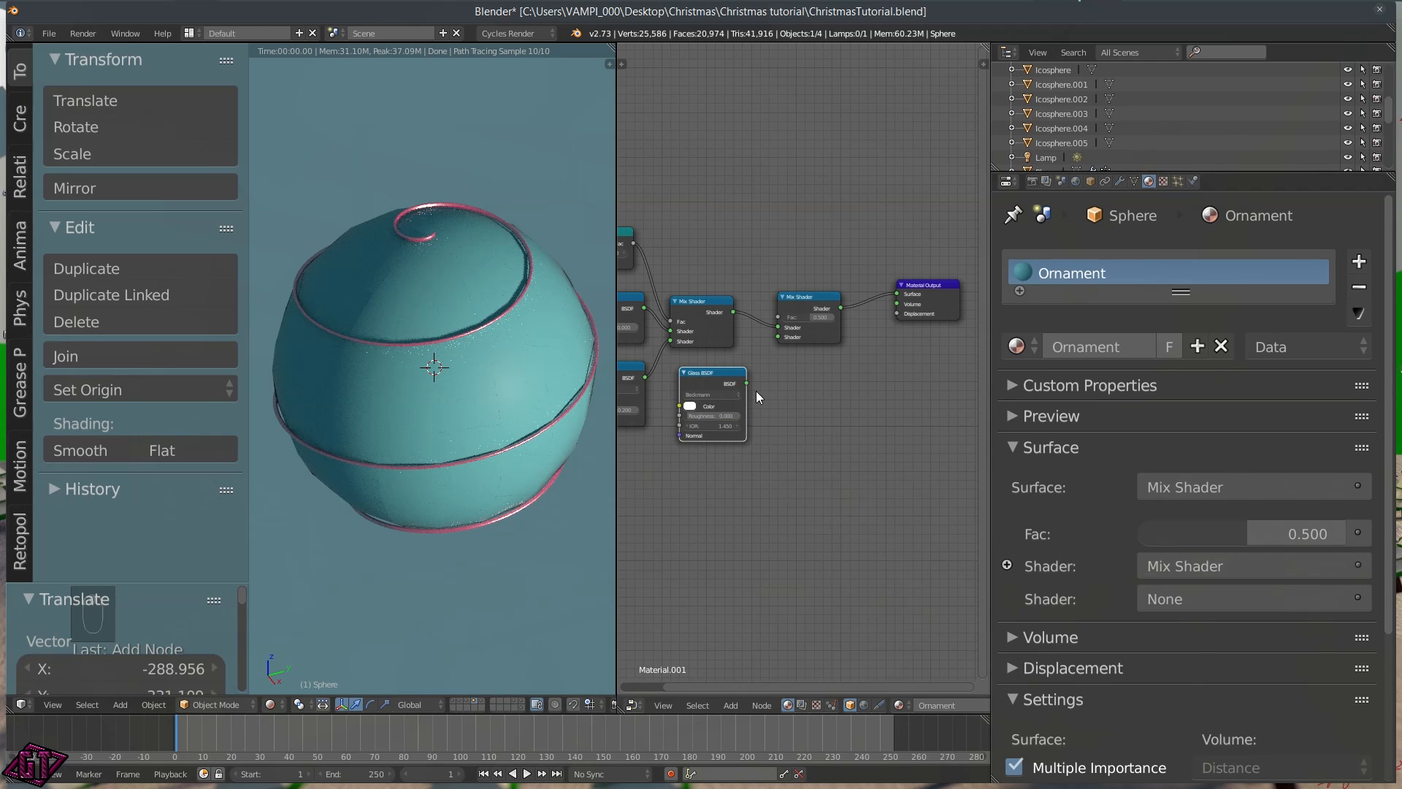
pyautogui.moveTo(746, 383); pyautogui.dragTo(776, 337)
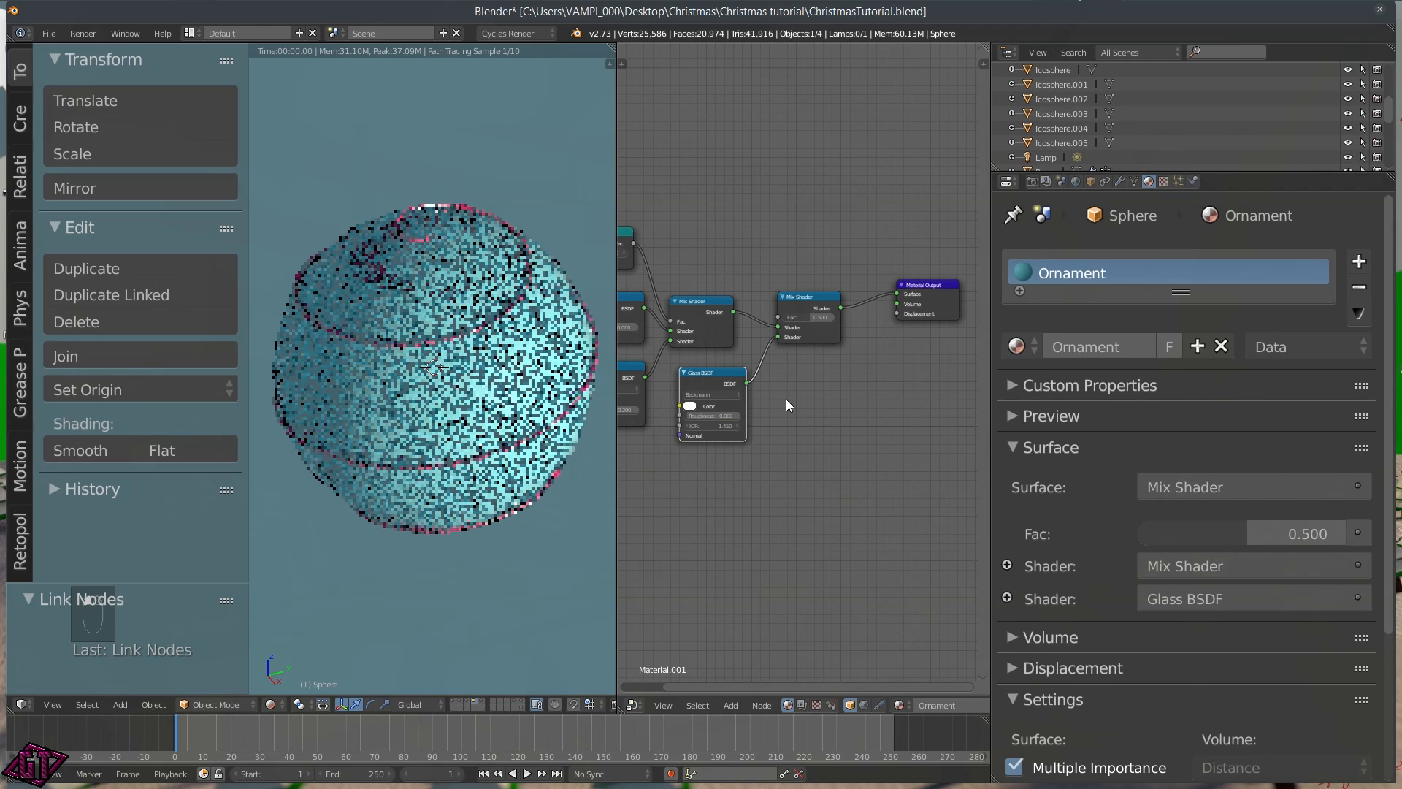
# Set the Glass BSDF's IOR to 1.310
pyautogui.scroll(2, 785, 398)
pyautogui.click(650, 463)
pyautogui.write('1.')
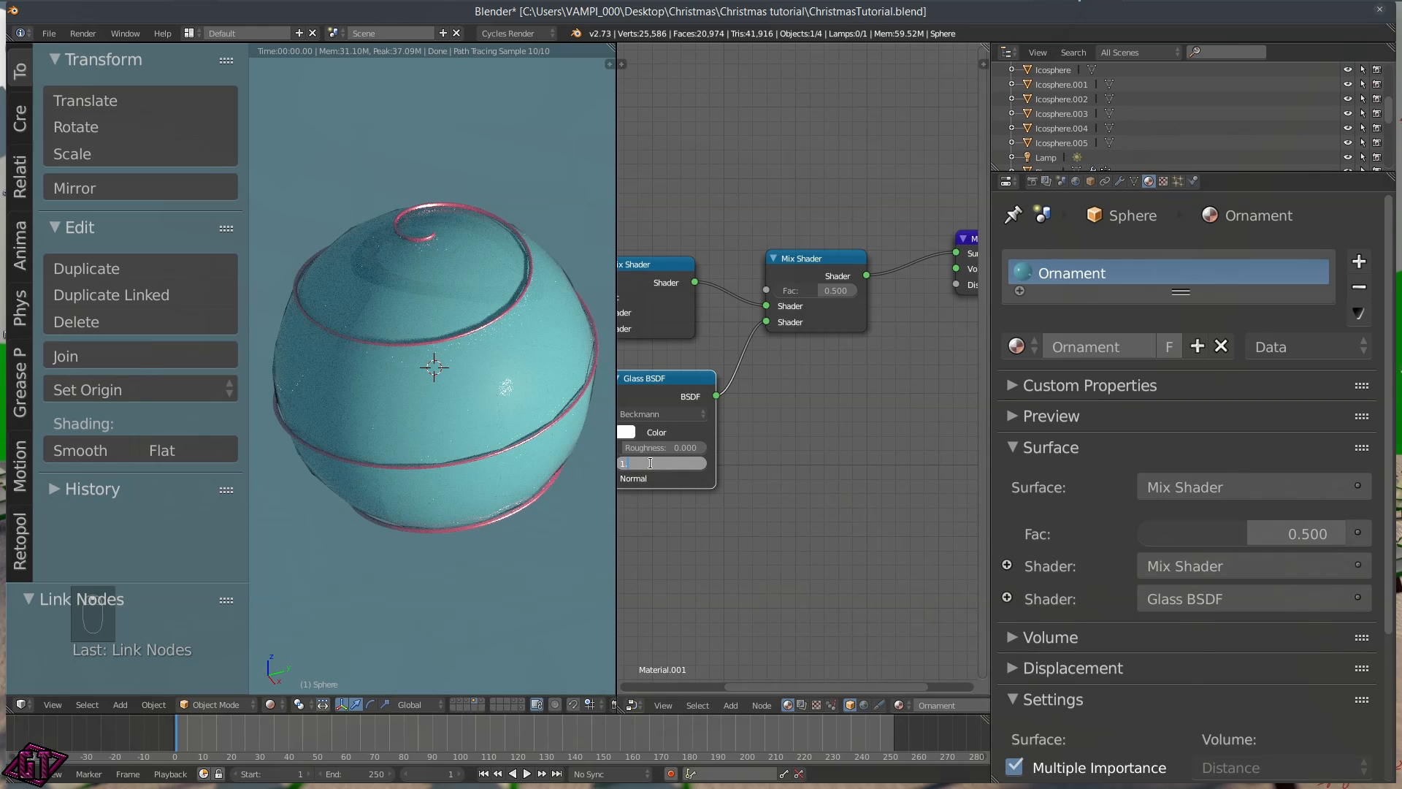
pyautogui.write('31')
pyautogui.press('Return')
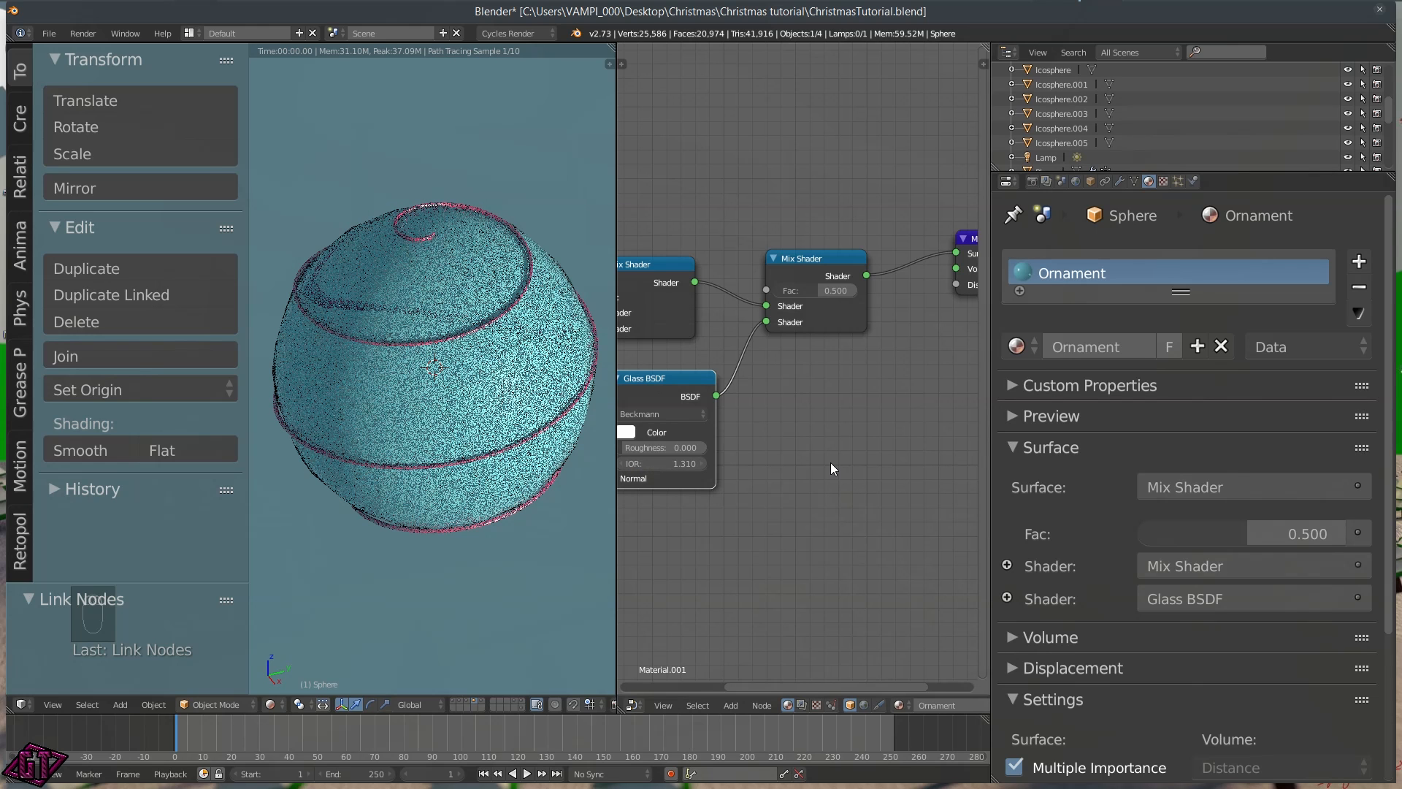
# Add a Translucent BSDF above the first Mix Shader and connect its BSDF output to the second Mix Shader's Fac input
pyautogui.moveTo(830, 462); pyautogui.dragTo(899, 517, button='middle')
pyautogui.hotkey('shift', 'a')
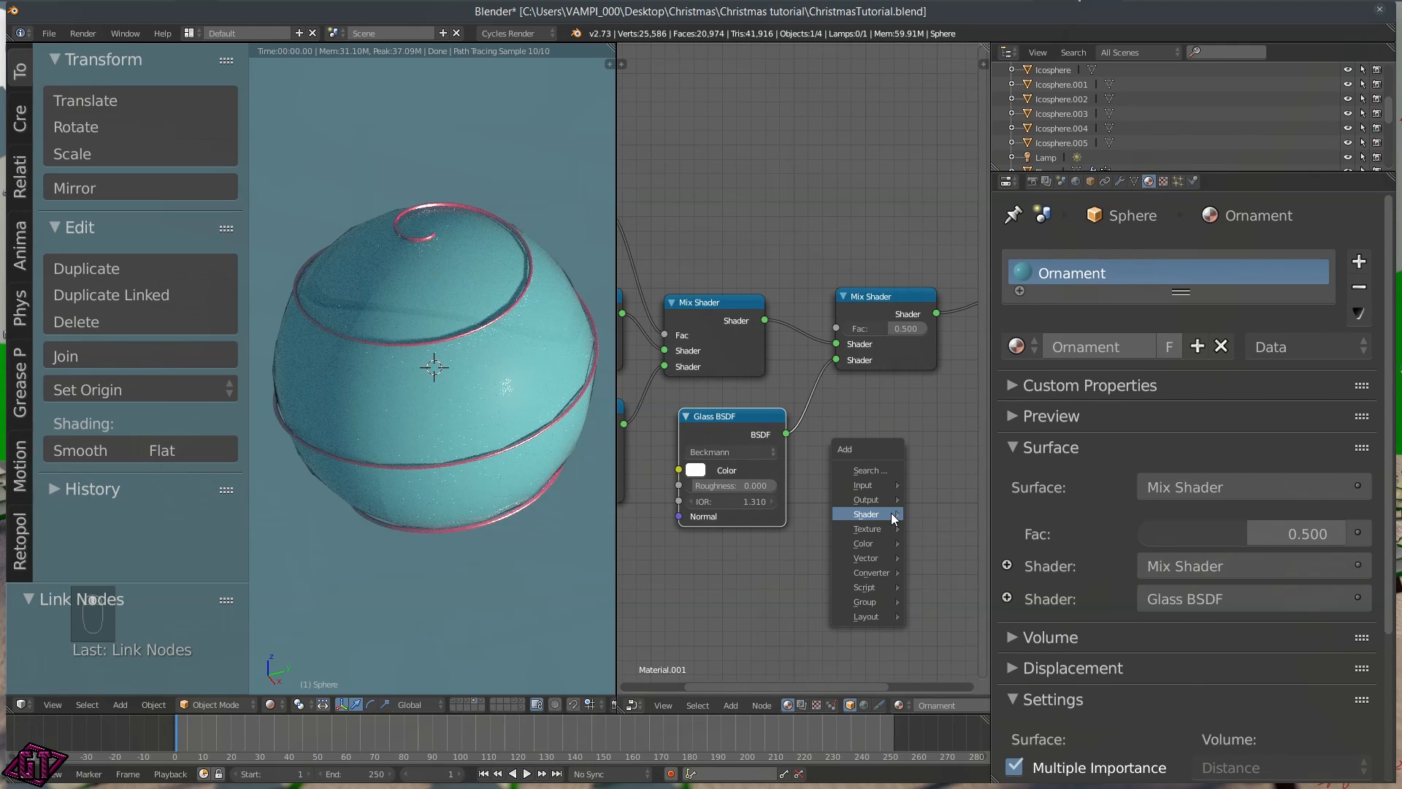
pyautogui.moveTo(891, 512)
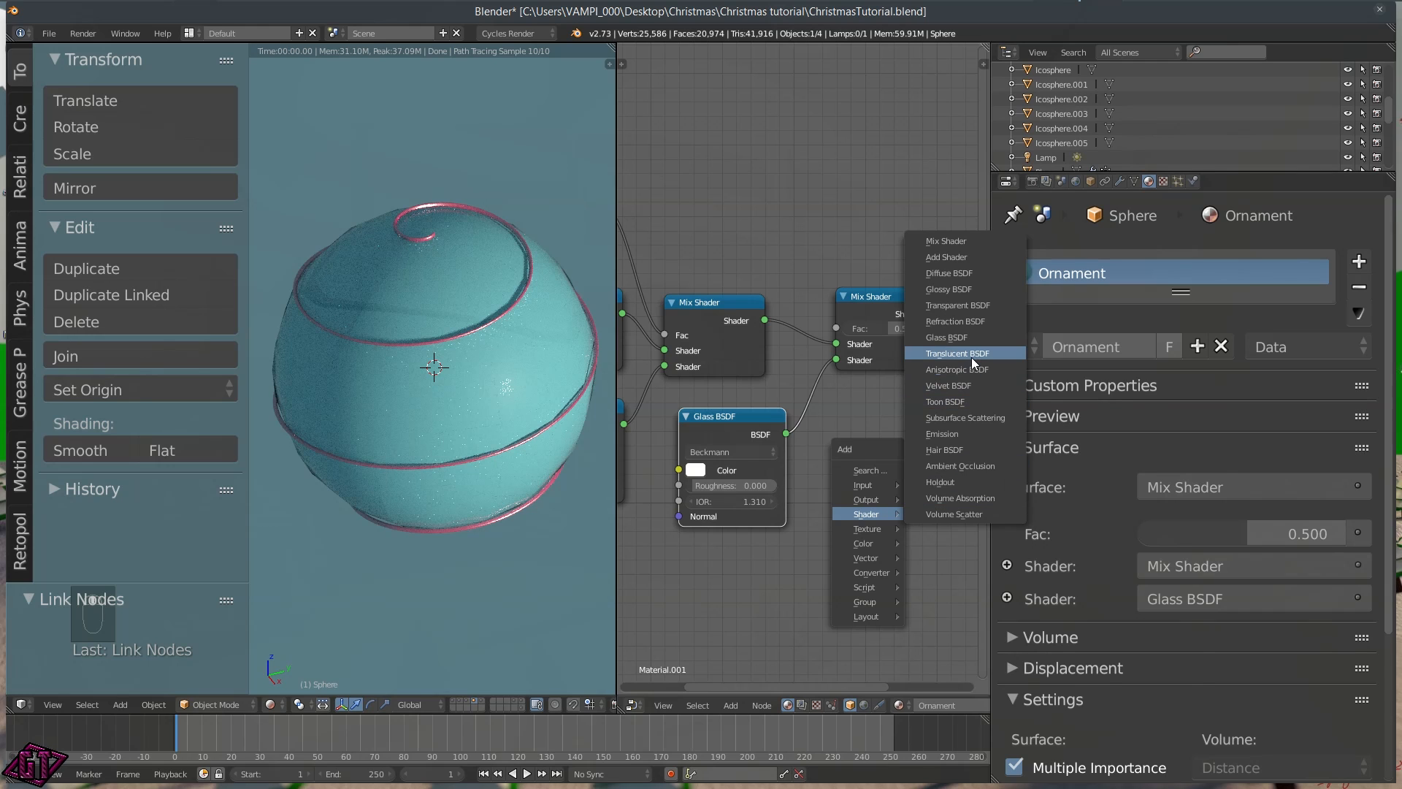
pyautogui.click(942, 354)
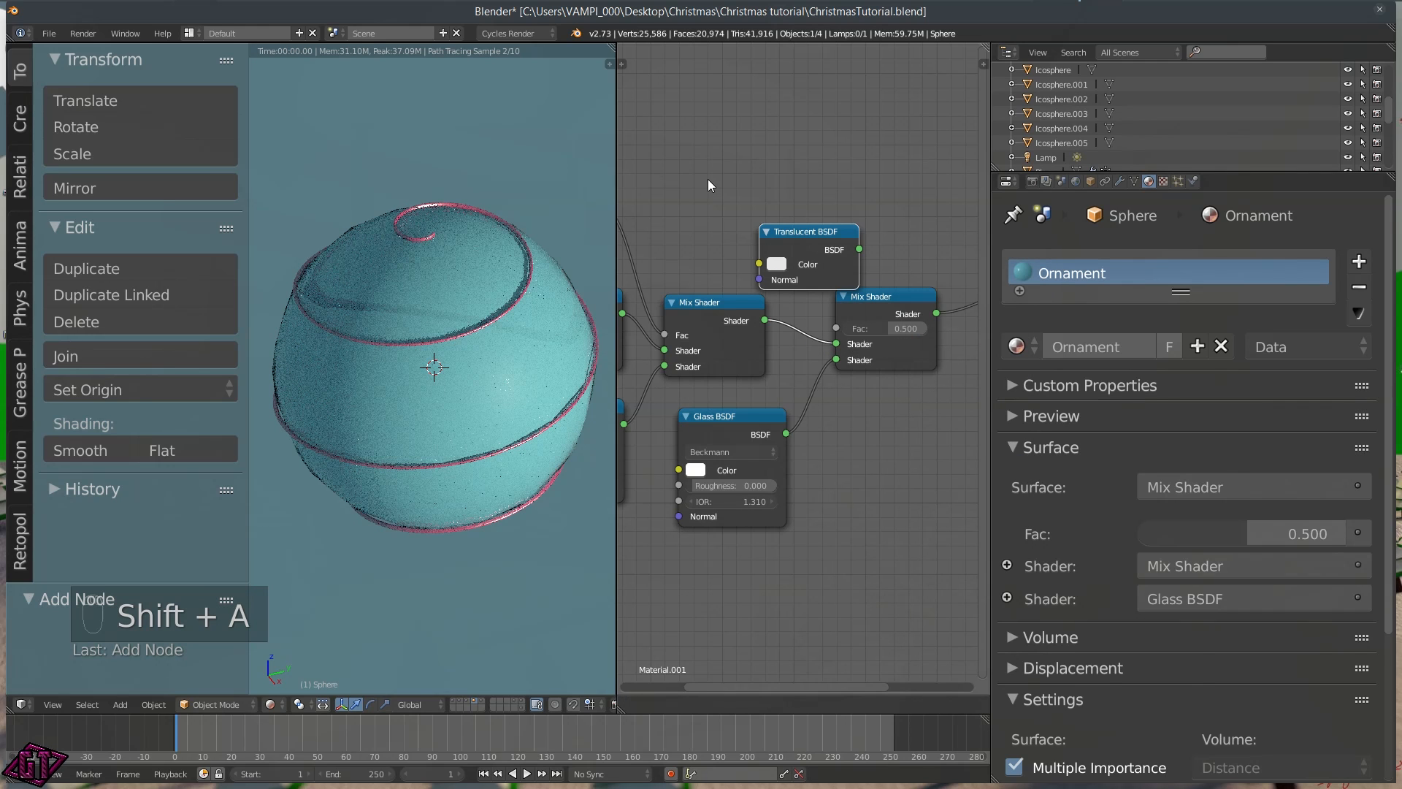
pyautogui.click(655, 175)
pyautogui.moveTo(757, 200); pyautogui.dragTo(836, 328)
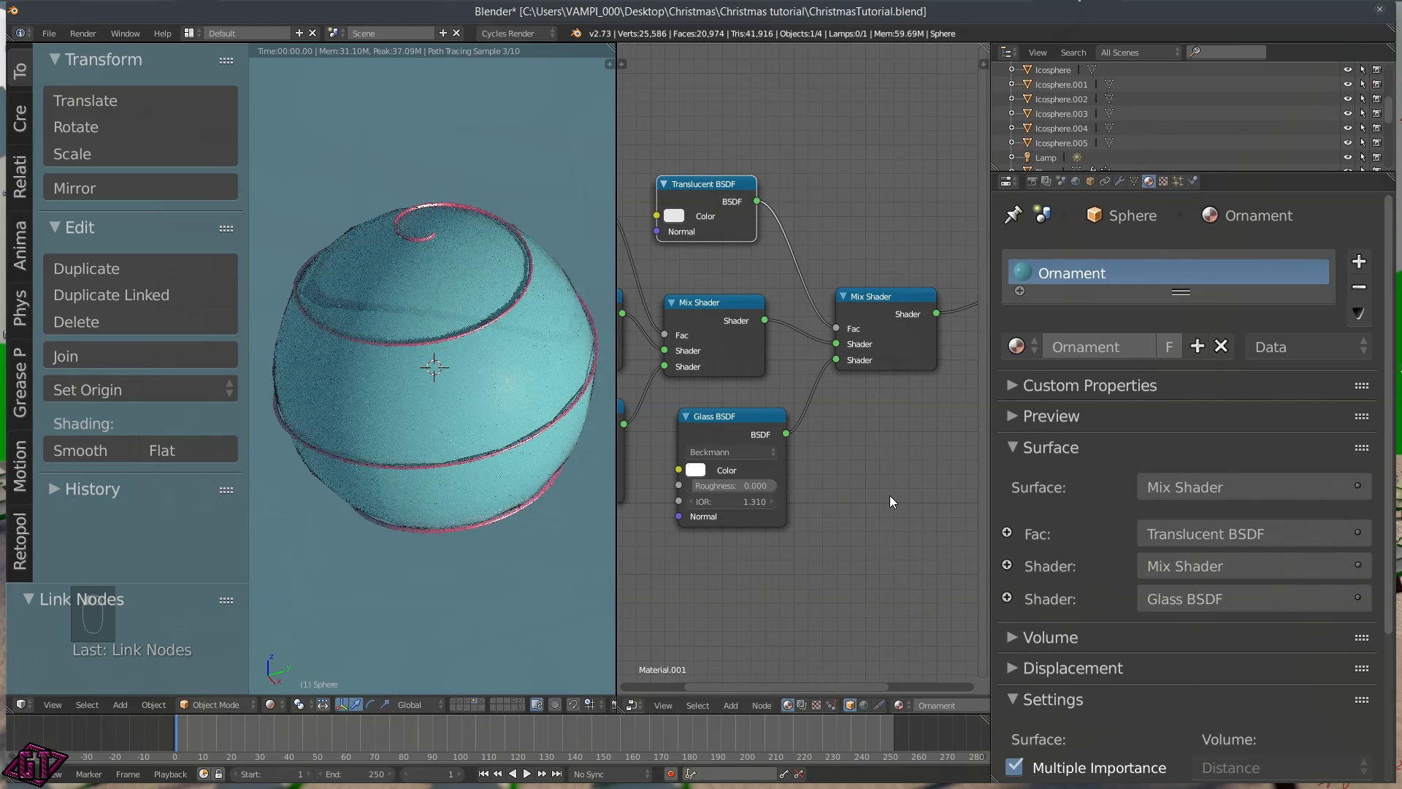
# Set the Glossy BSDF's roughness to 0.010
pyautogui.scroll(-5, 889, 495)
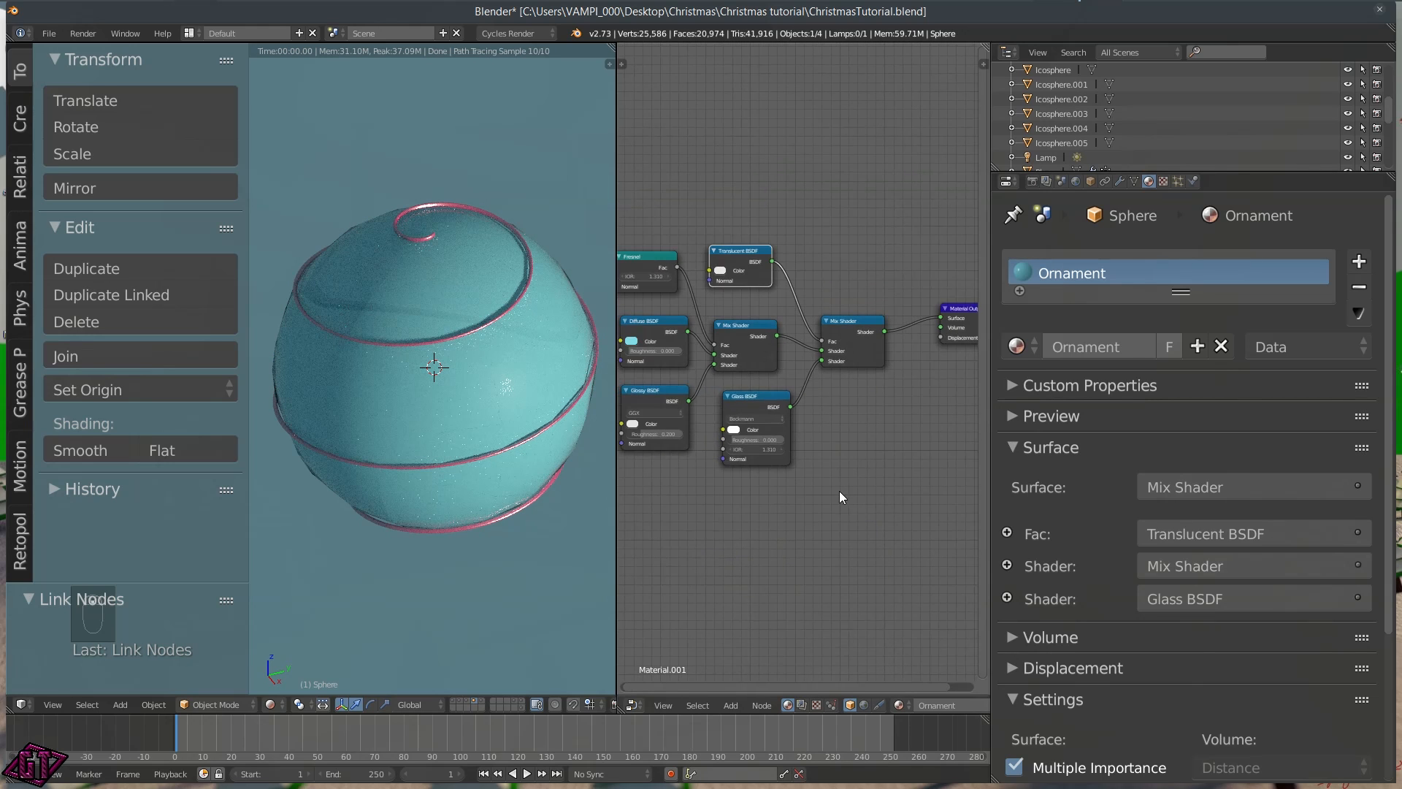
pyautogui.scroll(4, 747, 467)
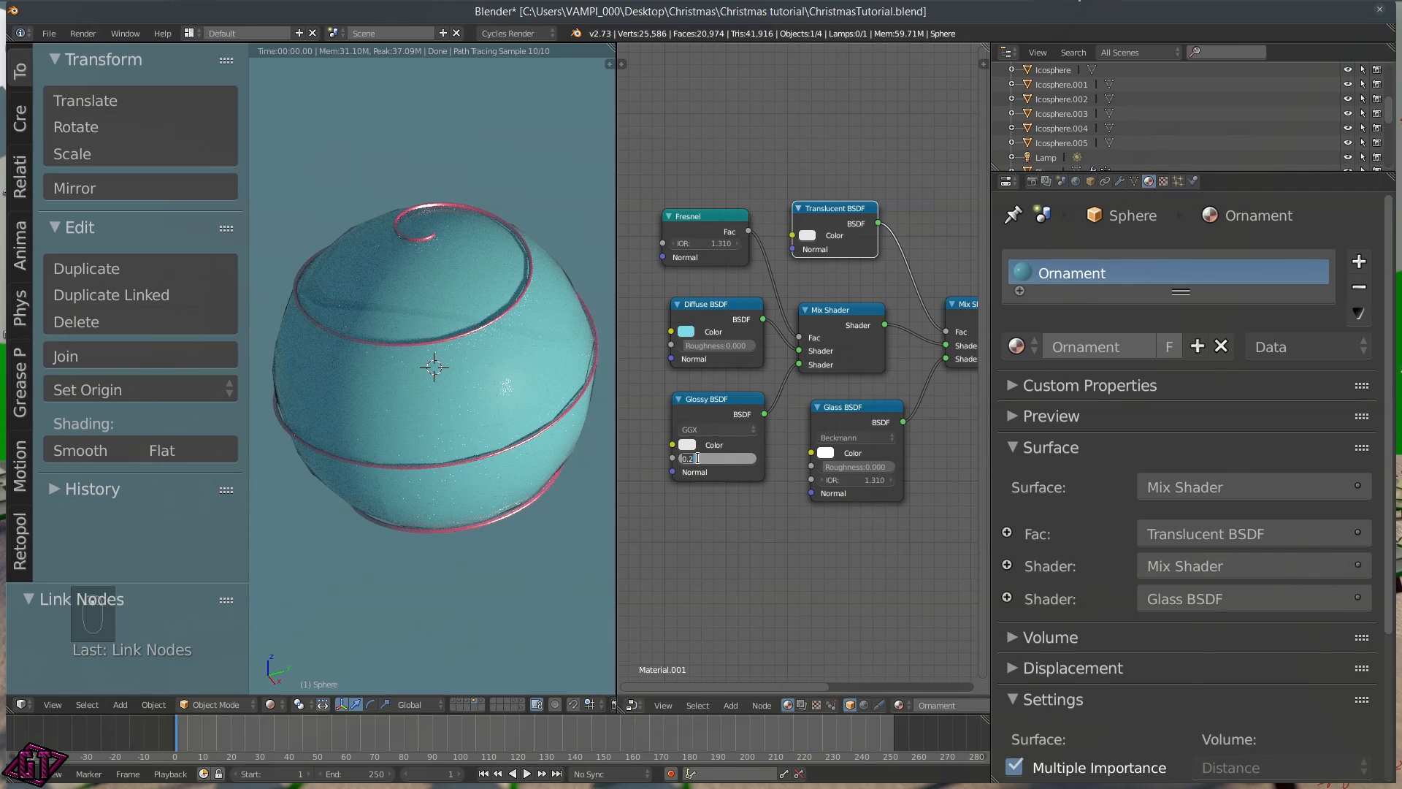
pyautogui.press('BackSpace')
pyautogui.write('.01')
pyautogui.press('Return')
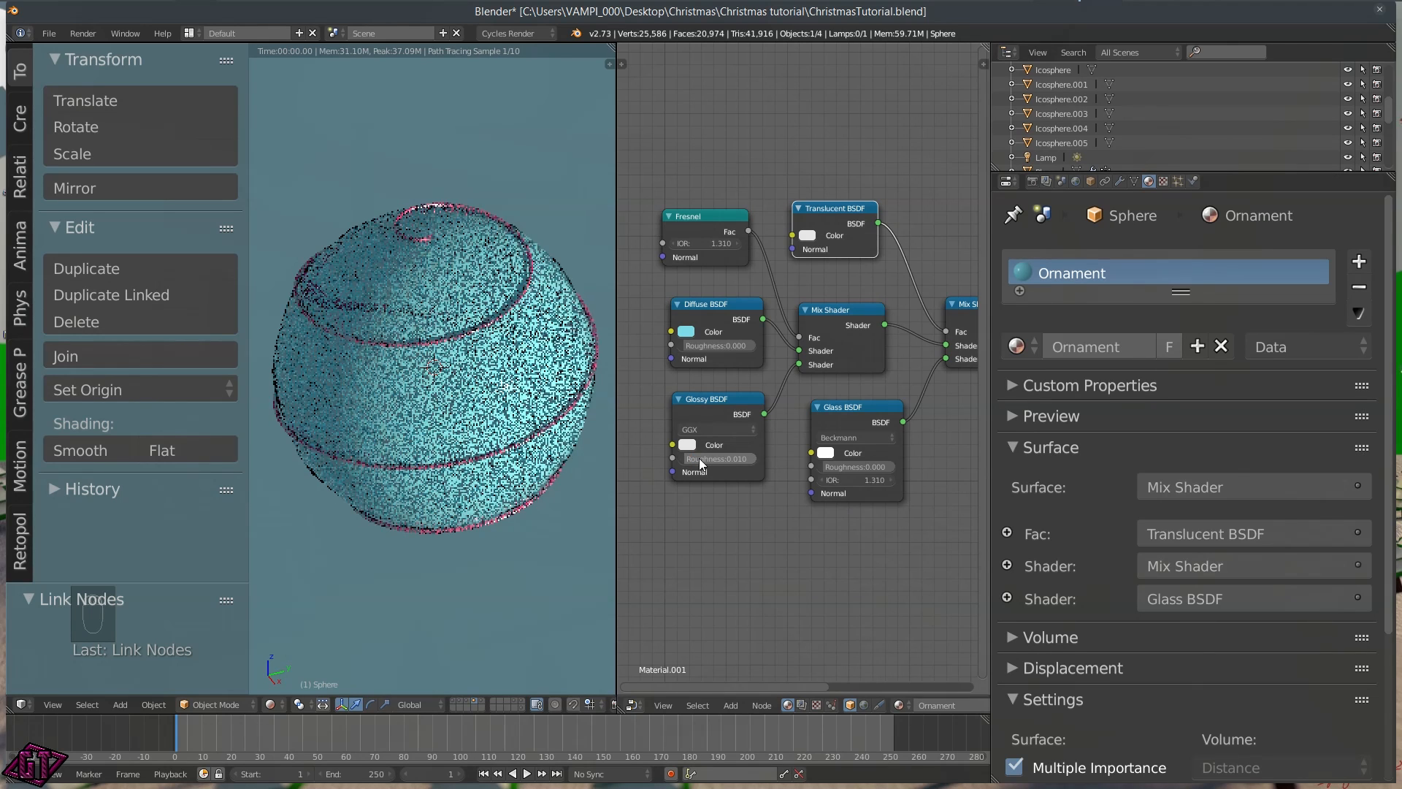
# Set the Glossy BSDF's roughness to 0.015
pyautogui.moveTo(860, 559); pyautogui.dragTo(796, 558, button='middle')
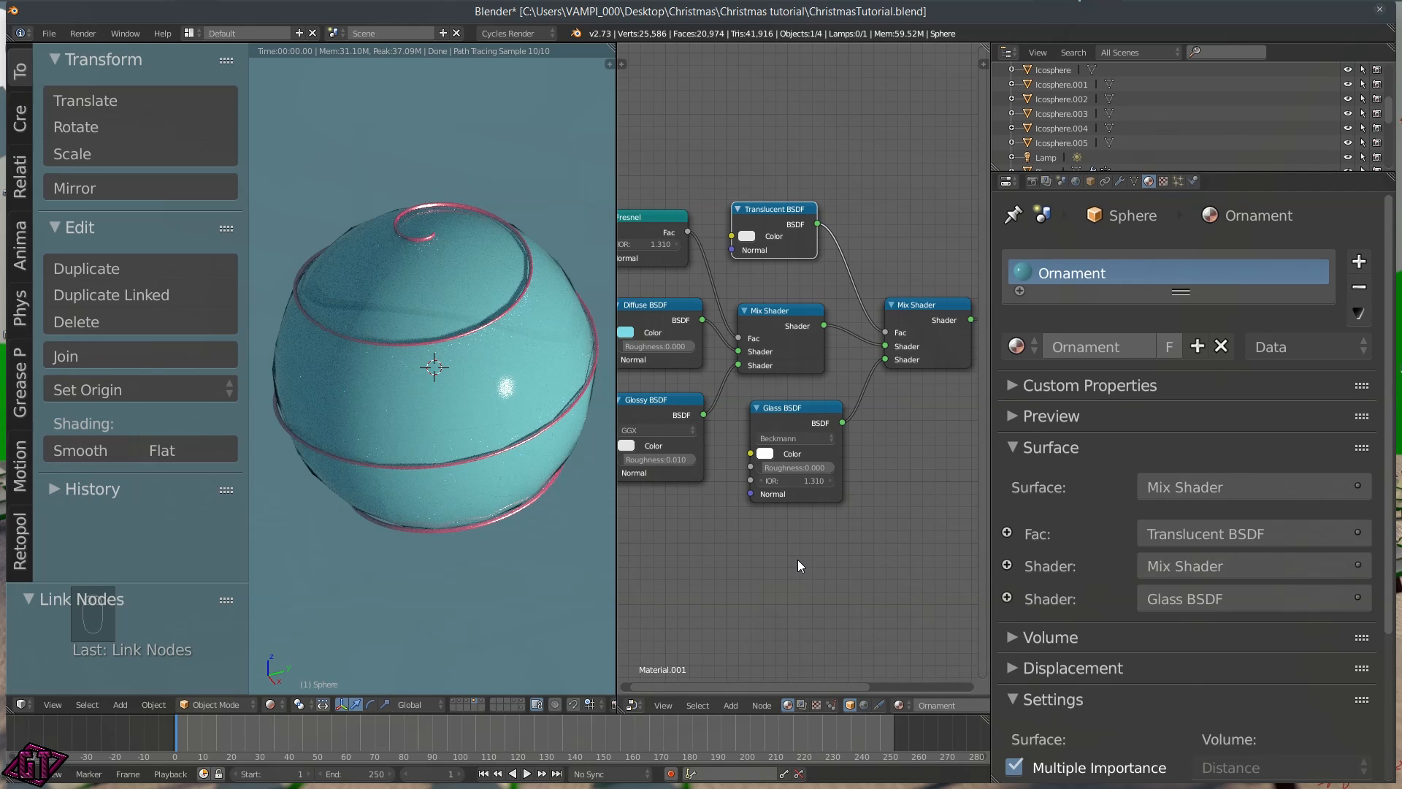
pyautogui.click(672, 459)
pyautogui.press('BackSpace')
pyautogui.press('Return')
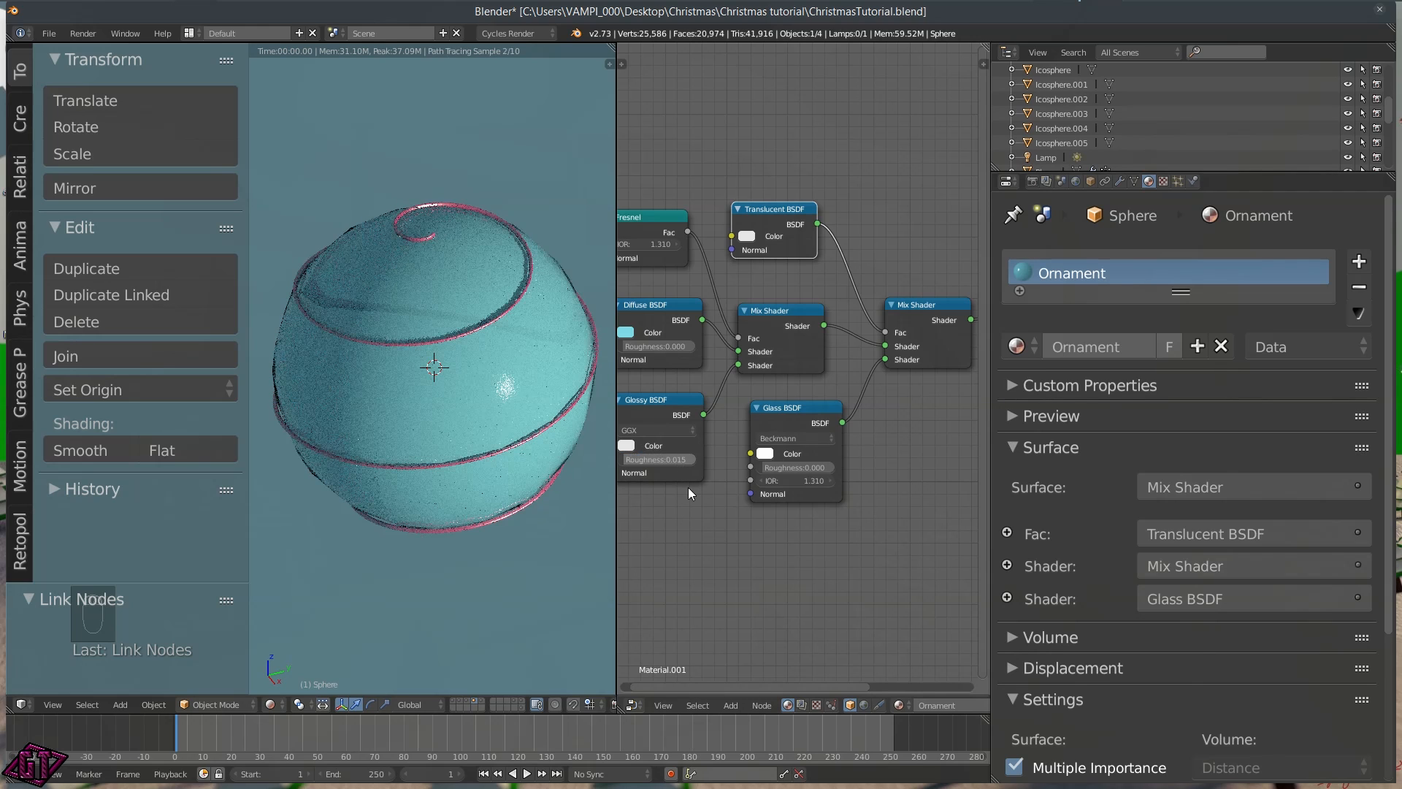
# Space out the Ornament node tree by moving the Material Output, both Mix Shaders, the Translucent BSDF and the Glass BSDF away from the first column
pyautogui.scroll(-10, 748, 539)
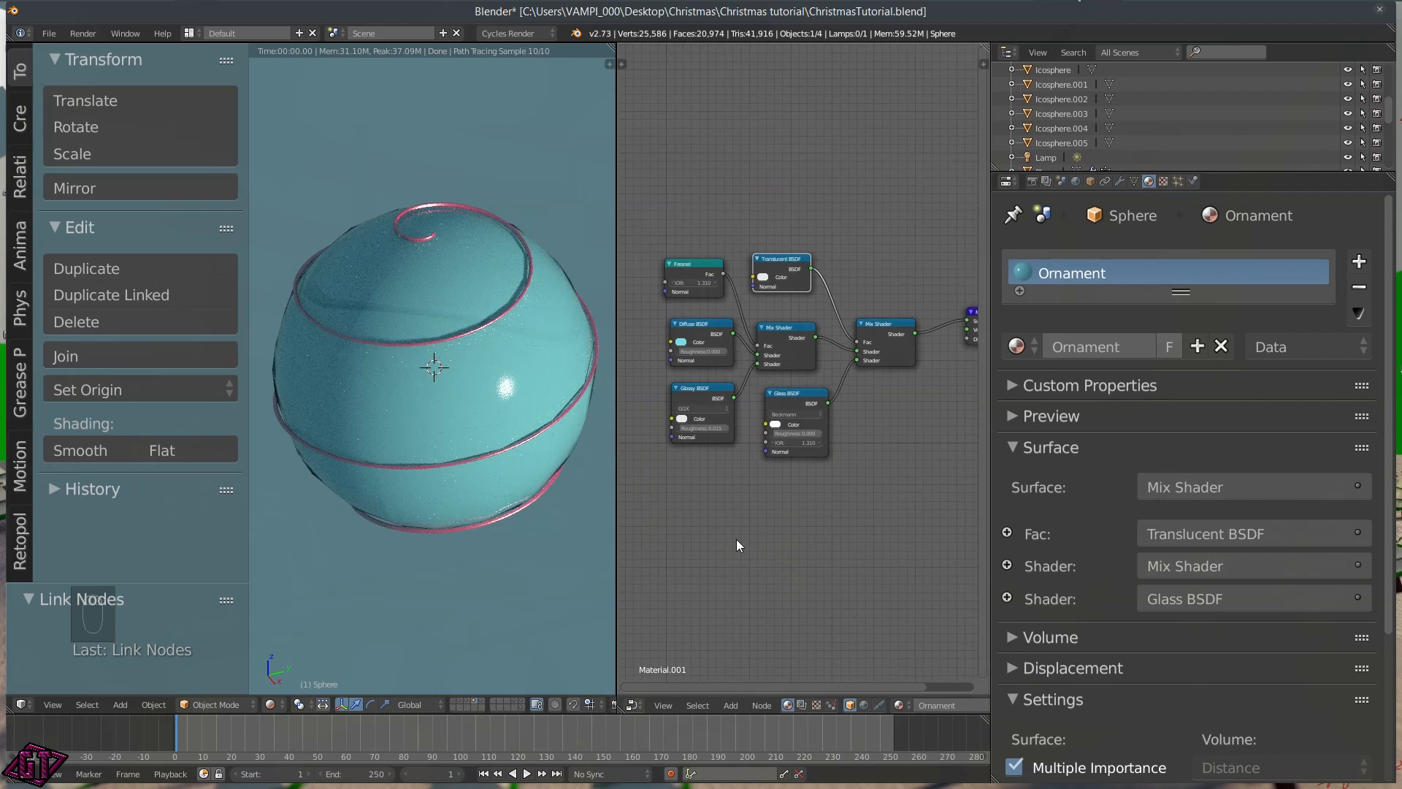
pyautogui.moveTo(712, 488); pyautogui.dragTo(653, 435, button='middle')
pyautogui.moveTo(885, 279); pyautogui.dragTo(944, 285)
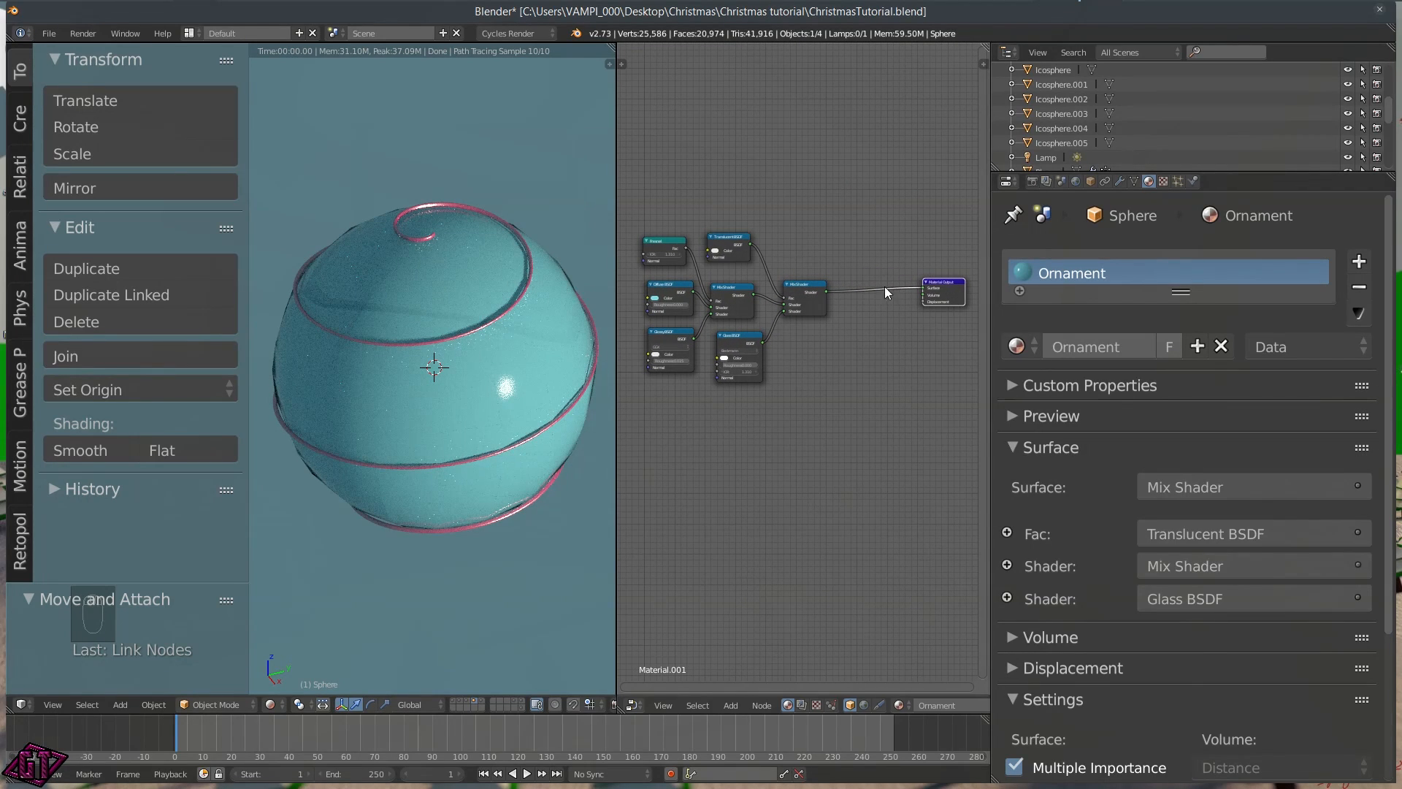
pyautogui.moveTo(796, 295); pyautogui.dragTo(876, 291)
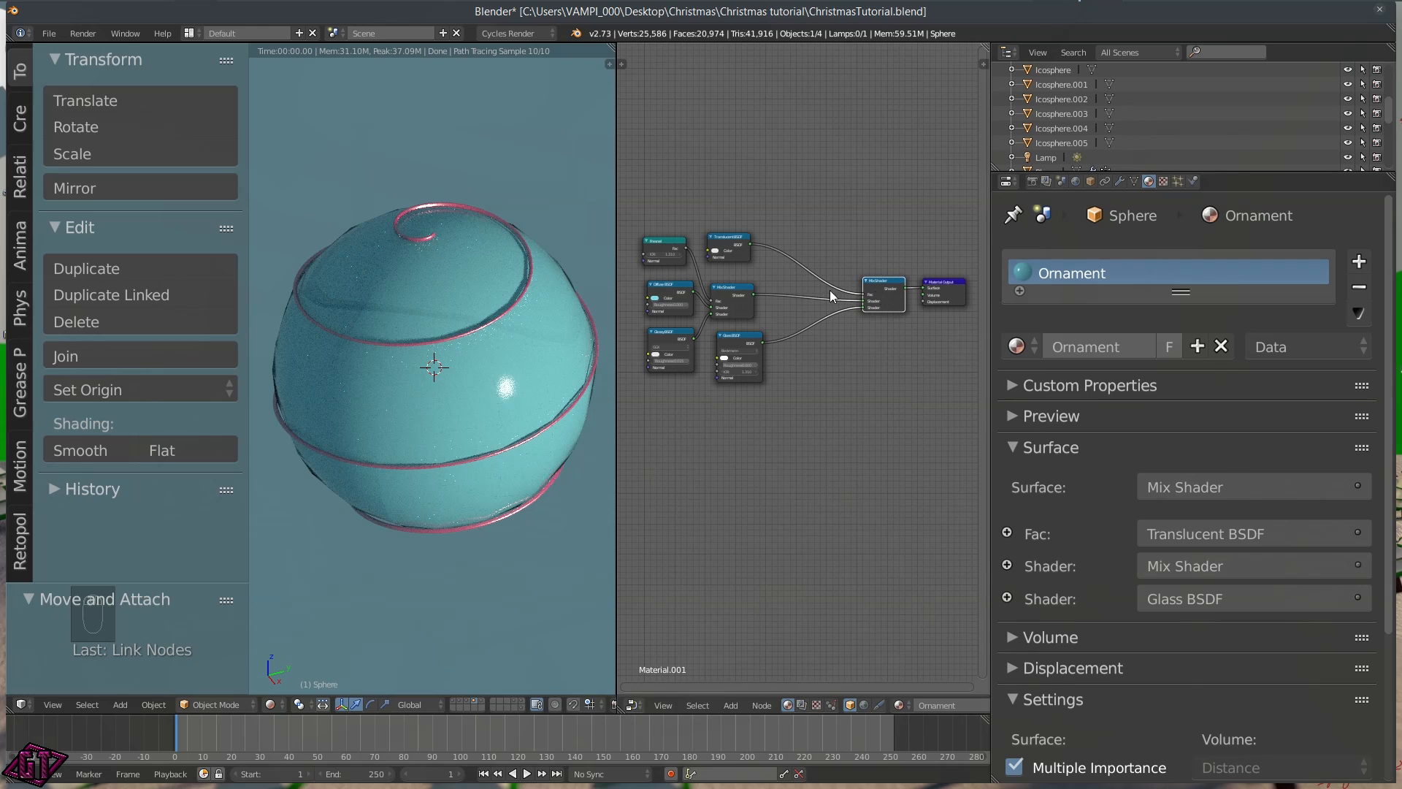
pyautogui.moveTo(737, 297); pyautogui.dragTo(803, 294)
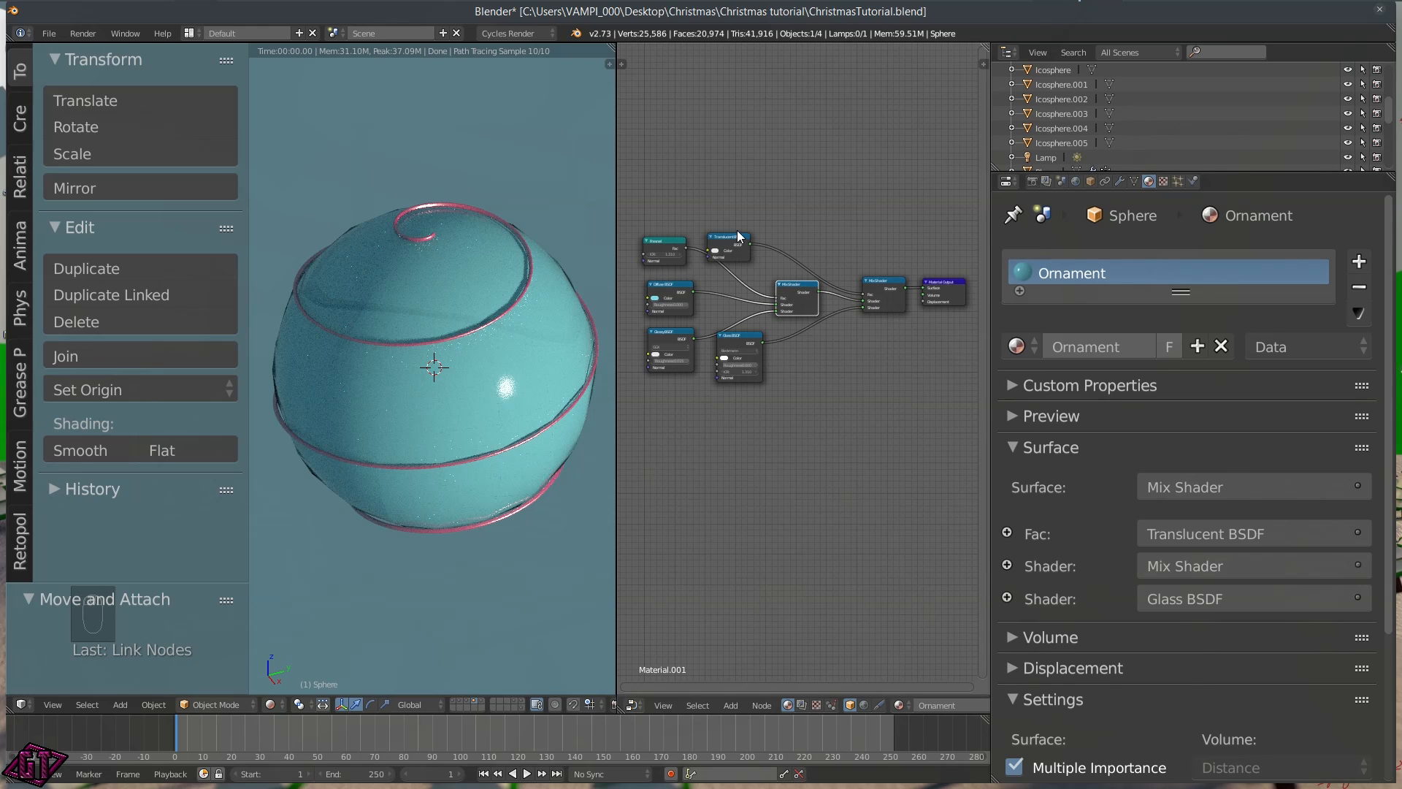
pyautogui.moveTo(737, 235); pyautogui.dragTo(794, 241)
pyautogui.moveTo(734, 334); pyautogui.dragTo(798, 324)
# Switch the 3D view to solid shading and widen the node editor to show the Ornament nodes at a larger size
pyautogui.press('z')
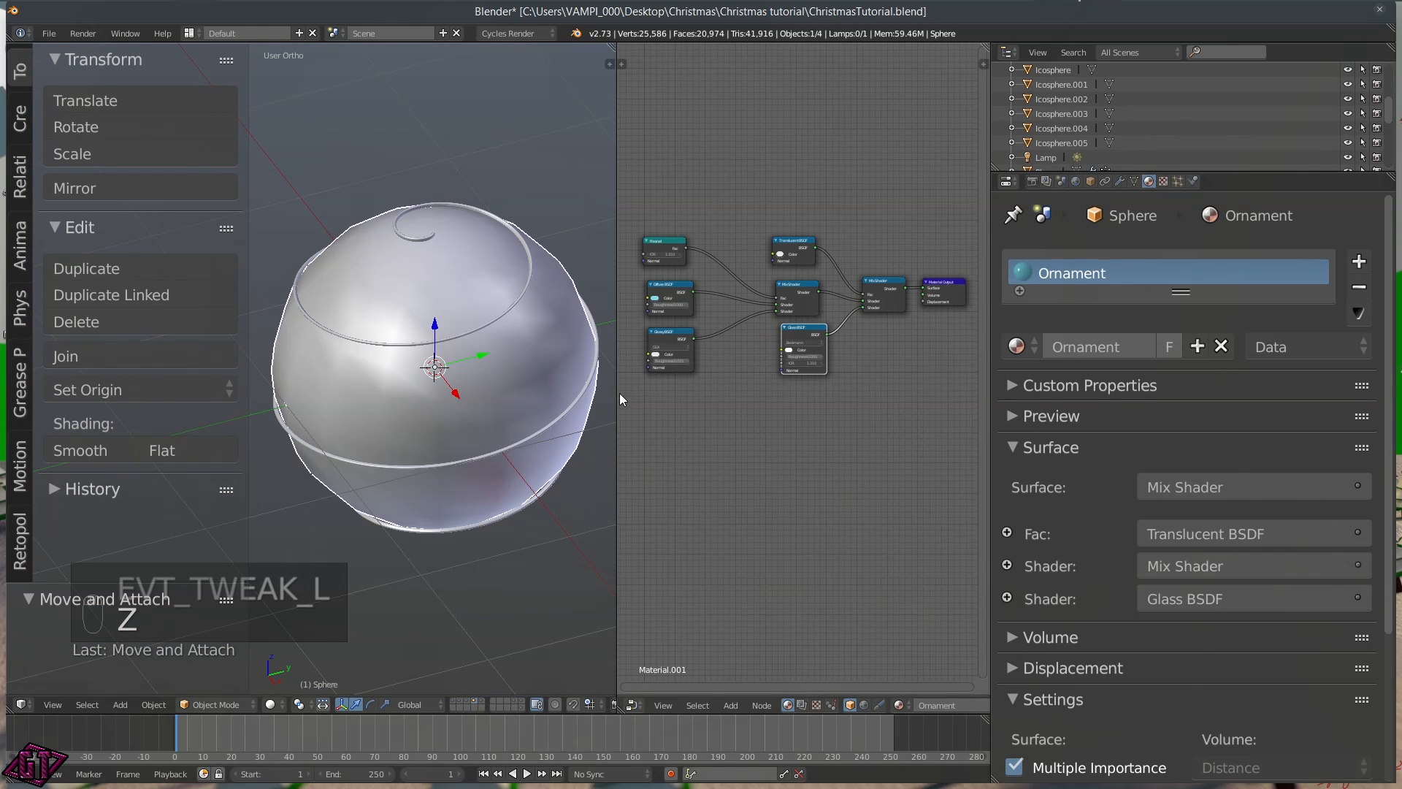
pyautogui.moveTo(617, 392); pyautogui.dragTo(179, 387)
pyautogui.scroll(4, 318, 388)
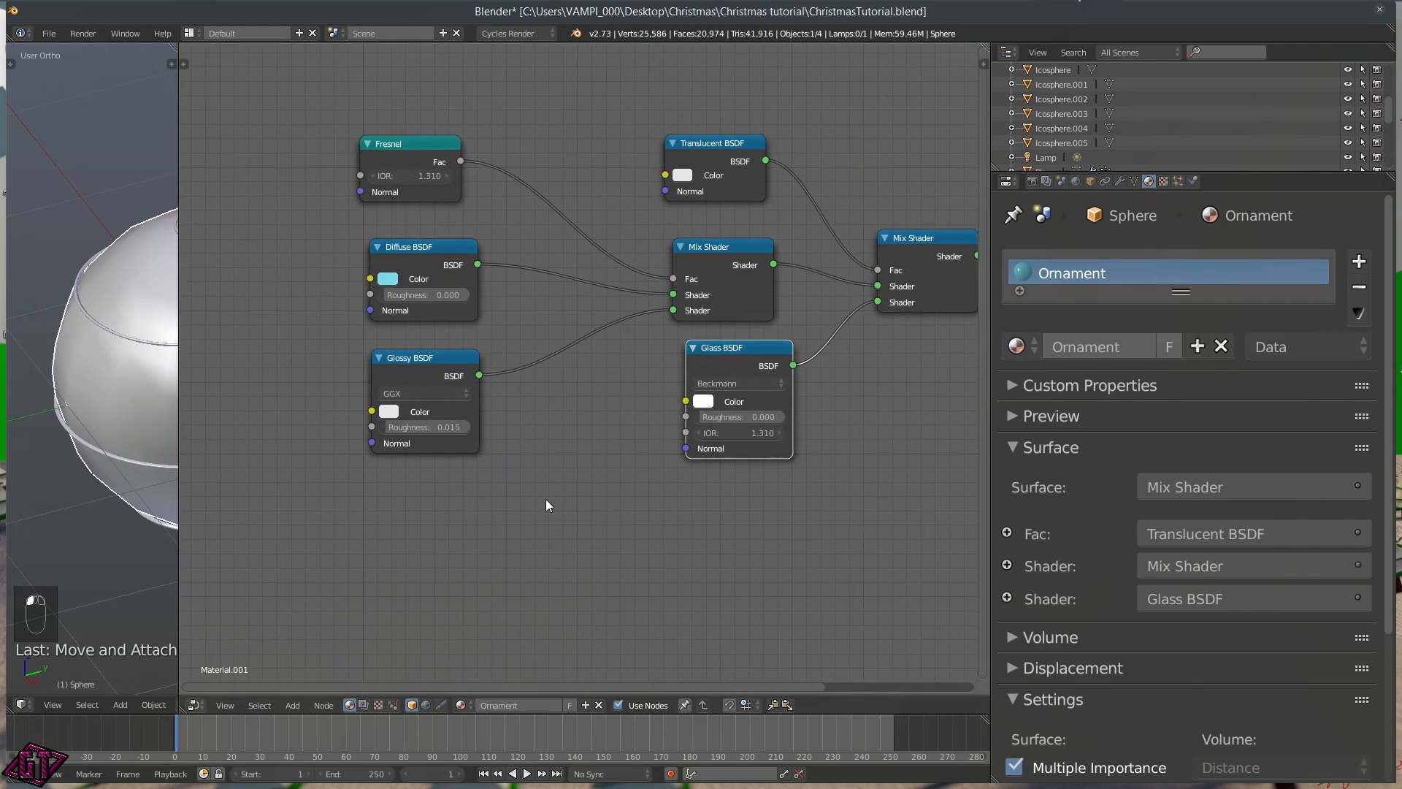
pyautogui.scroll(2, 546, 498)
pyautogui.moveTo(549, 497); pyautogui.dragTo(549, 552, button='middle')
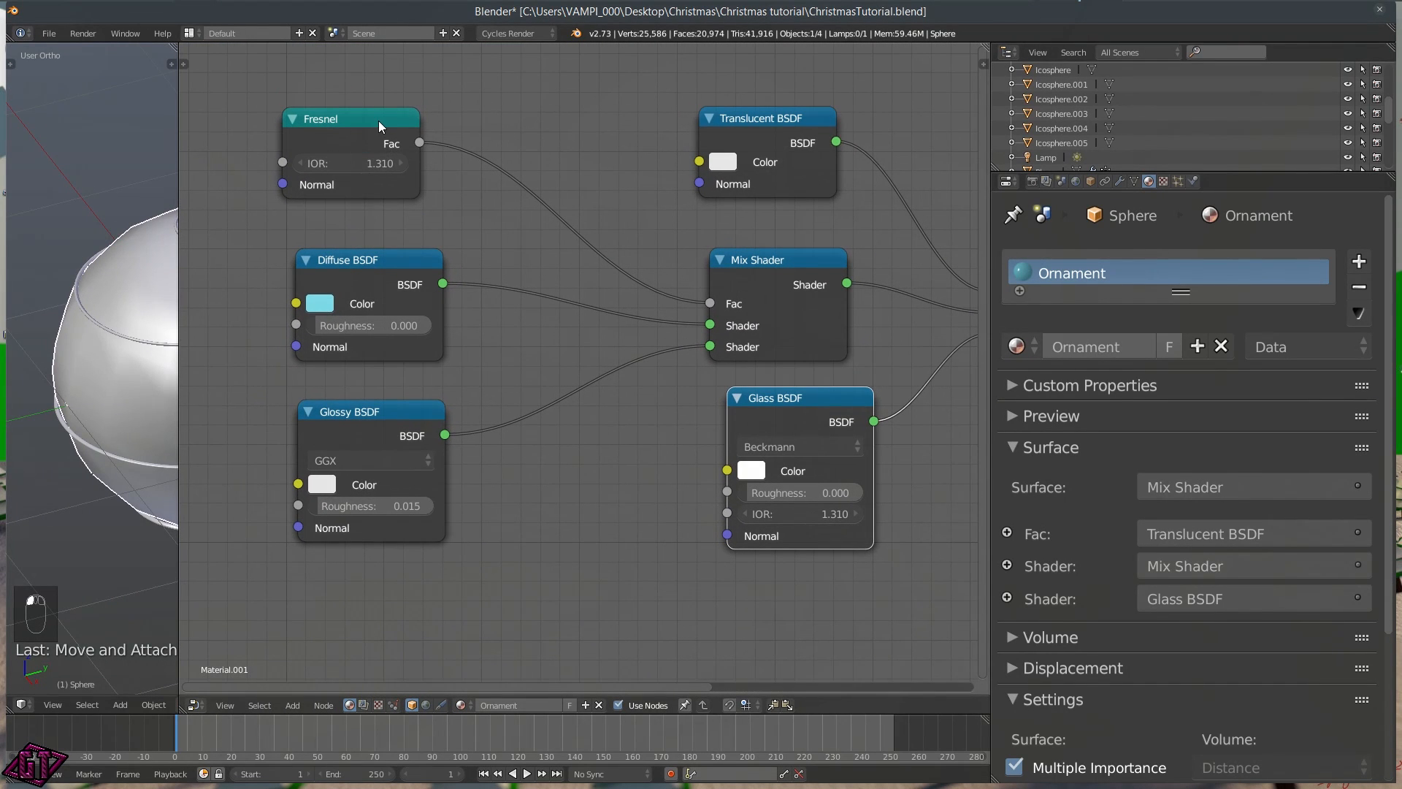
# Tidy the node layout by aligning the Fresnel node over the Diffuse BSDF, raising the Diffuse BSDF slightly and aligning the Translucent BSDF over the Mix Shader
pyautogui.moveTo(378, 118)
pyautogui.mouseDown()
pyautogui.moveTo(401, 121)
pyautogui.moveTo(389, 118)
pyautogui.mouseUp()
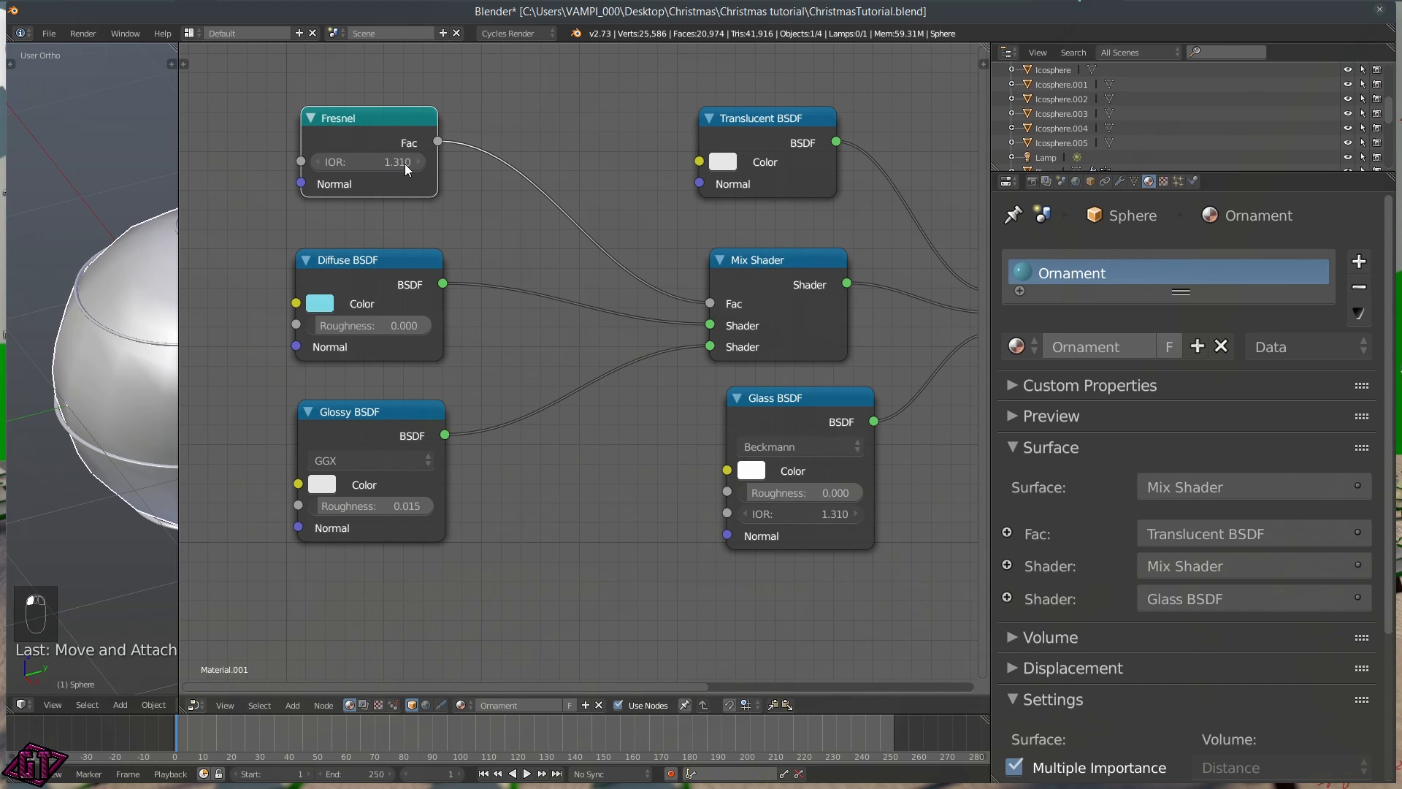
pyautogui.click(353, 260)
pyautogui.moveTo(353, 260); pyautogui.dragTo(353, 244)
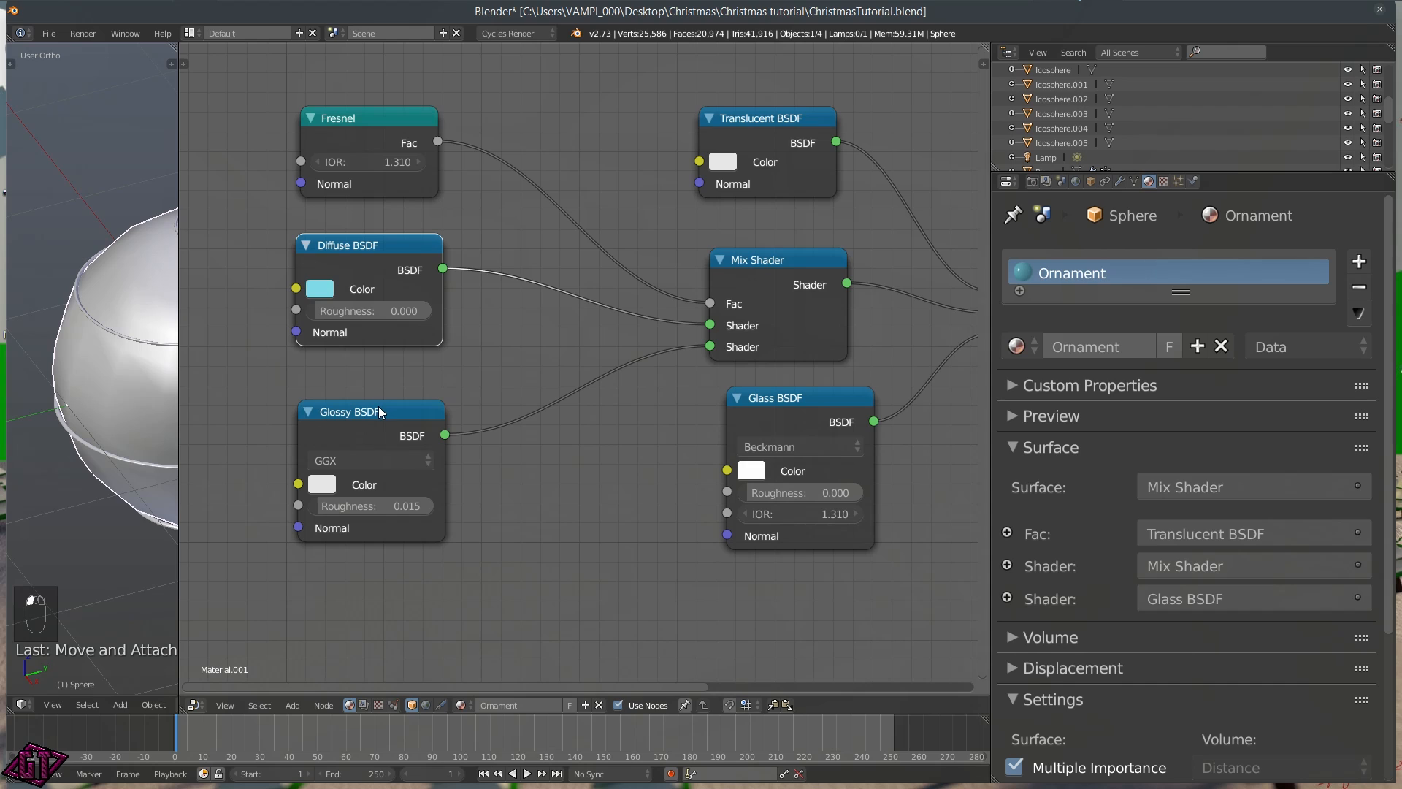
pyautogui.moveTo(787, 117); pyautogui.dragTo(799, 119)
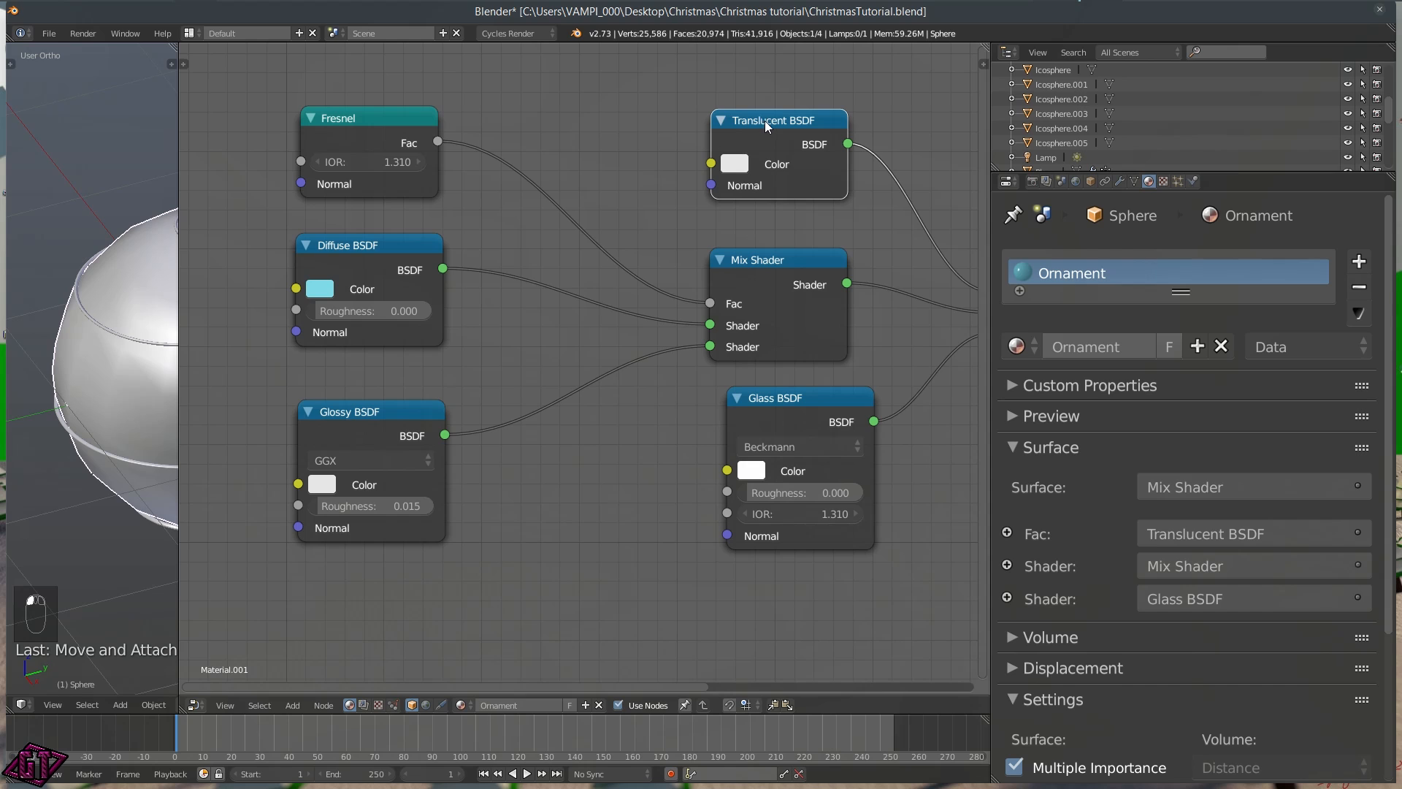
pyautogui.moveTo(764, 121); pyautogui.dragTo(765, 104)
pyautogui.scroll(-1, 632, 188)
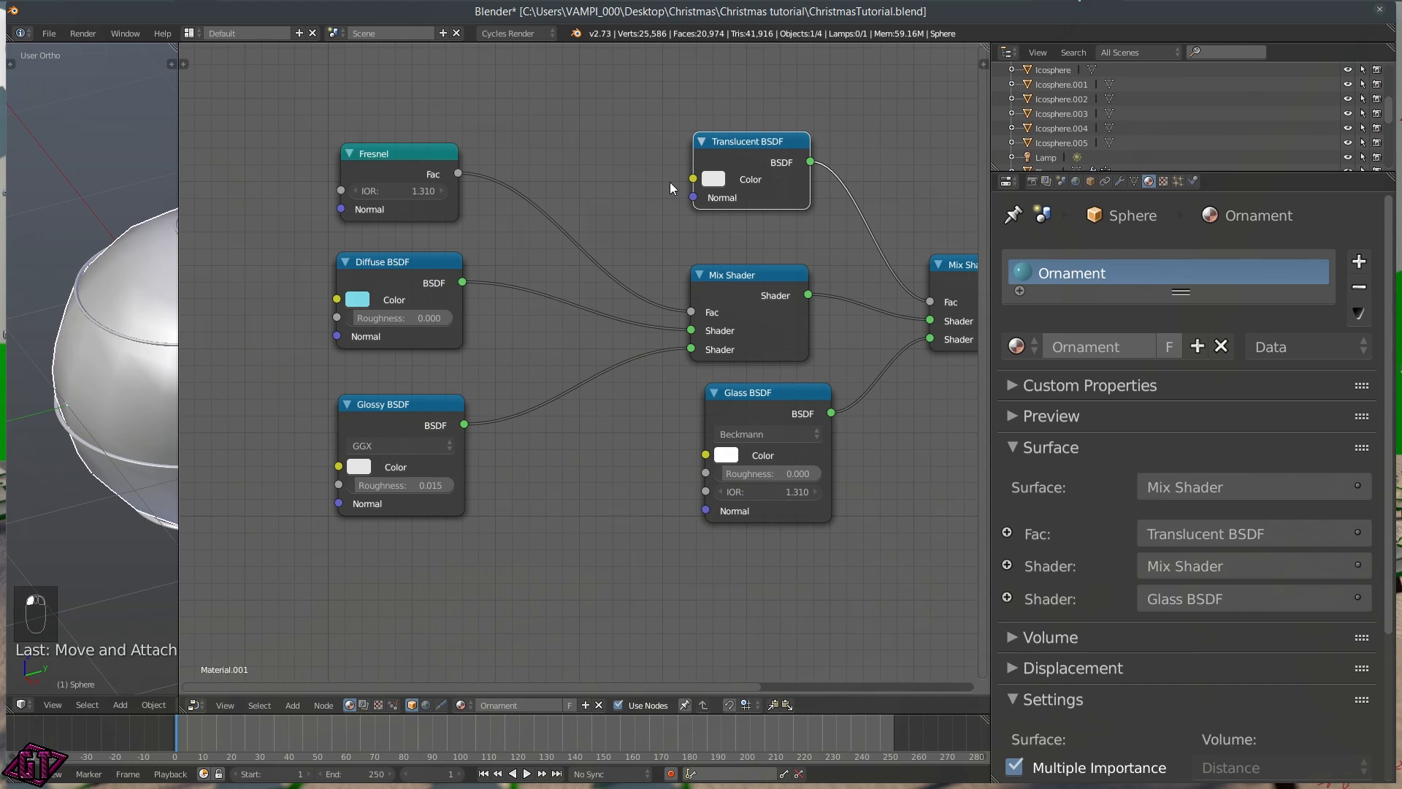
pyautogui.moveTo(749, 140)
pyautogui.mouseDown()
pyautogui.moveTo(759, 156)
pyautogui.moveTo(748, 146)
pyautogui.mouseUp()
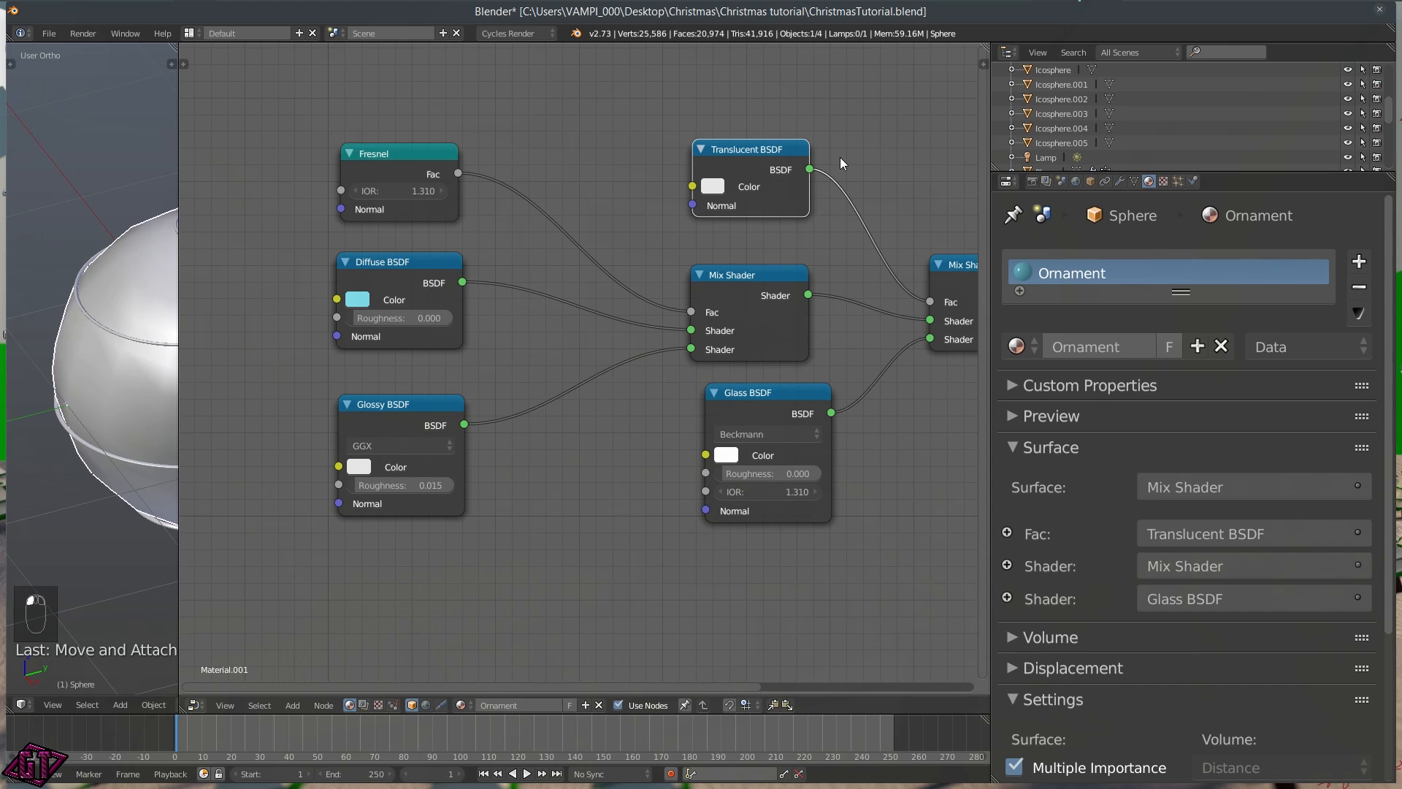
pyautogui.scroll(2, 839, 157)
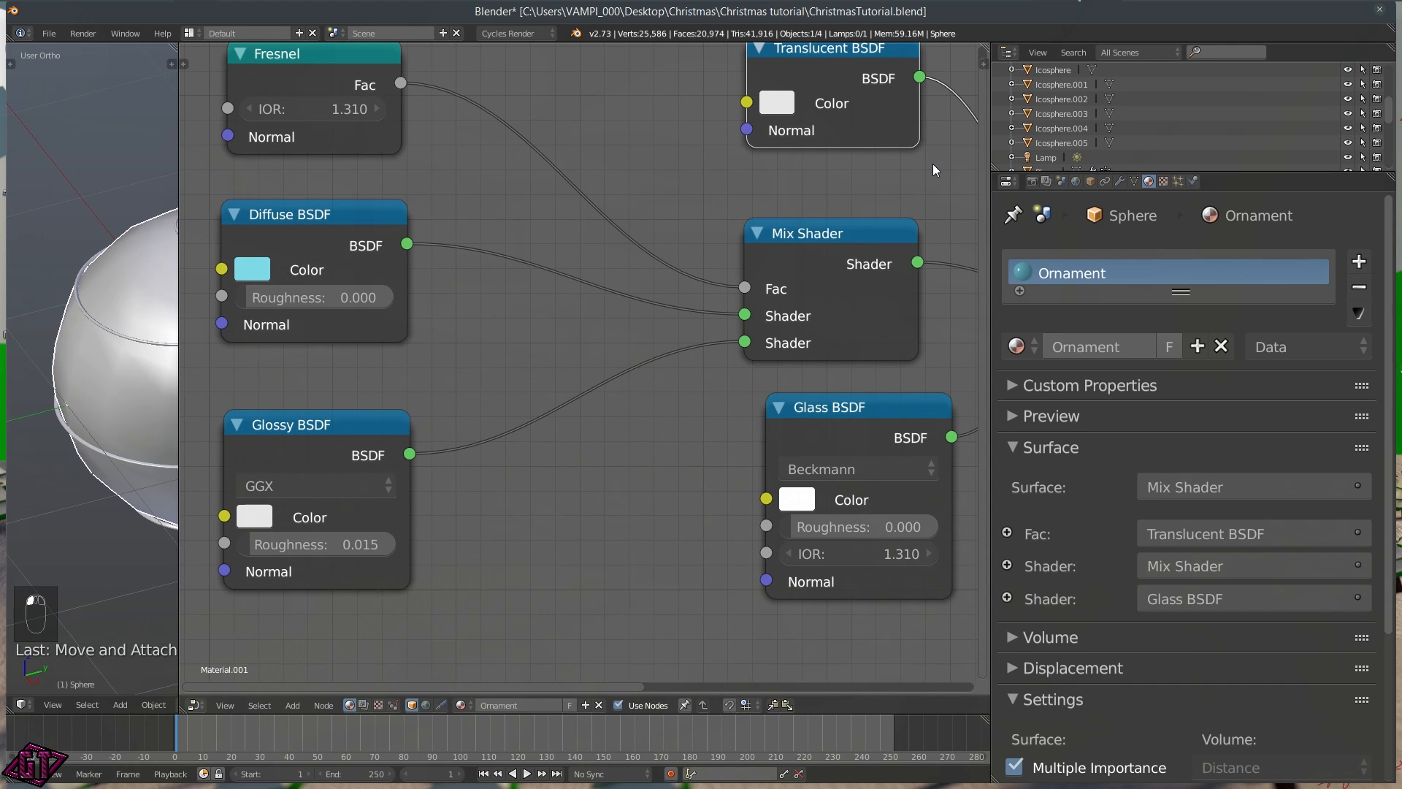
pyautogui.scroll(-3, 939, 164)
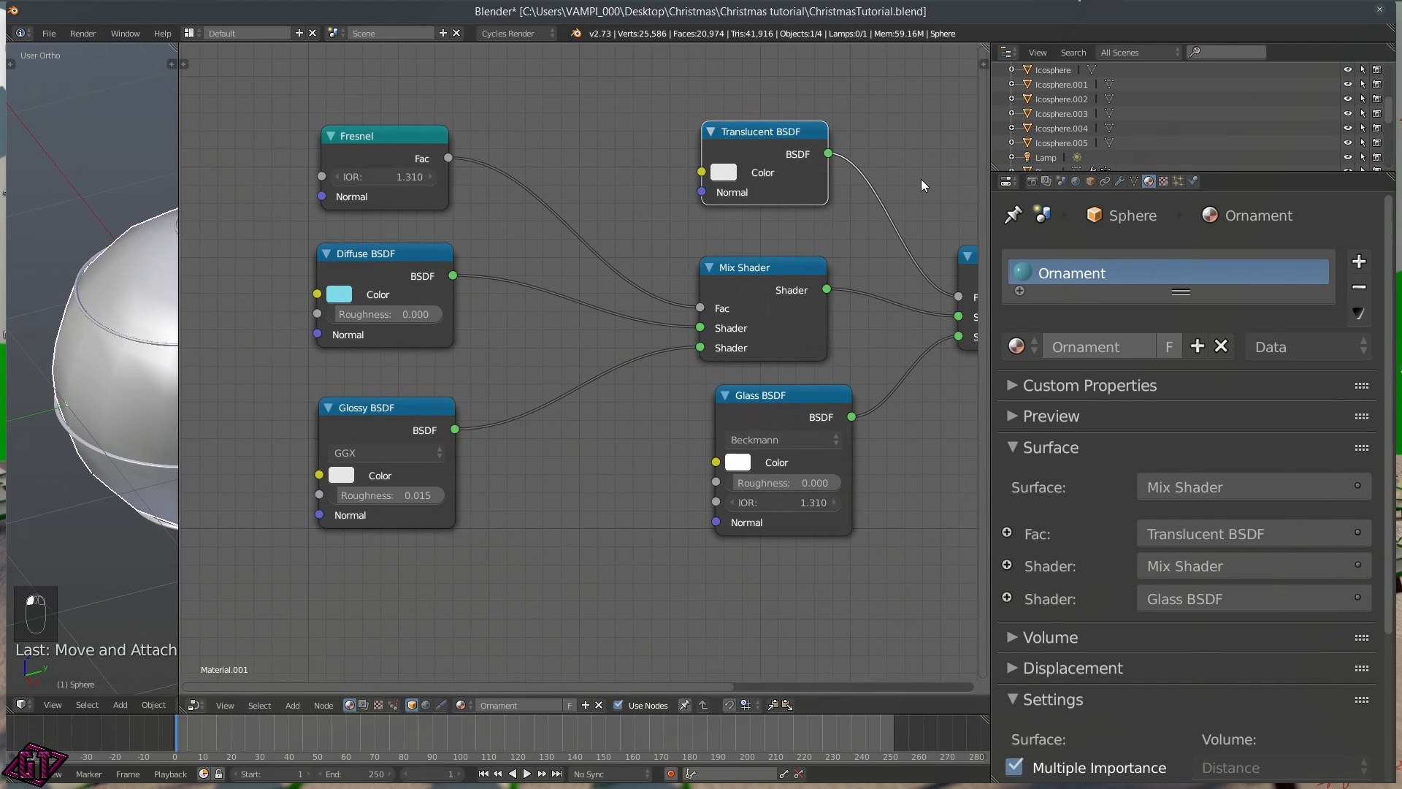
pyautogui.scroll(1, 798, 301)
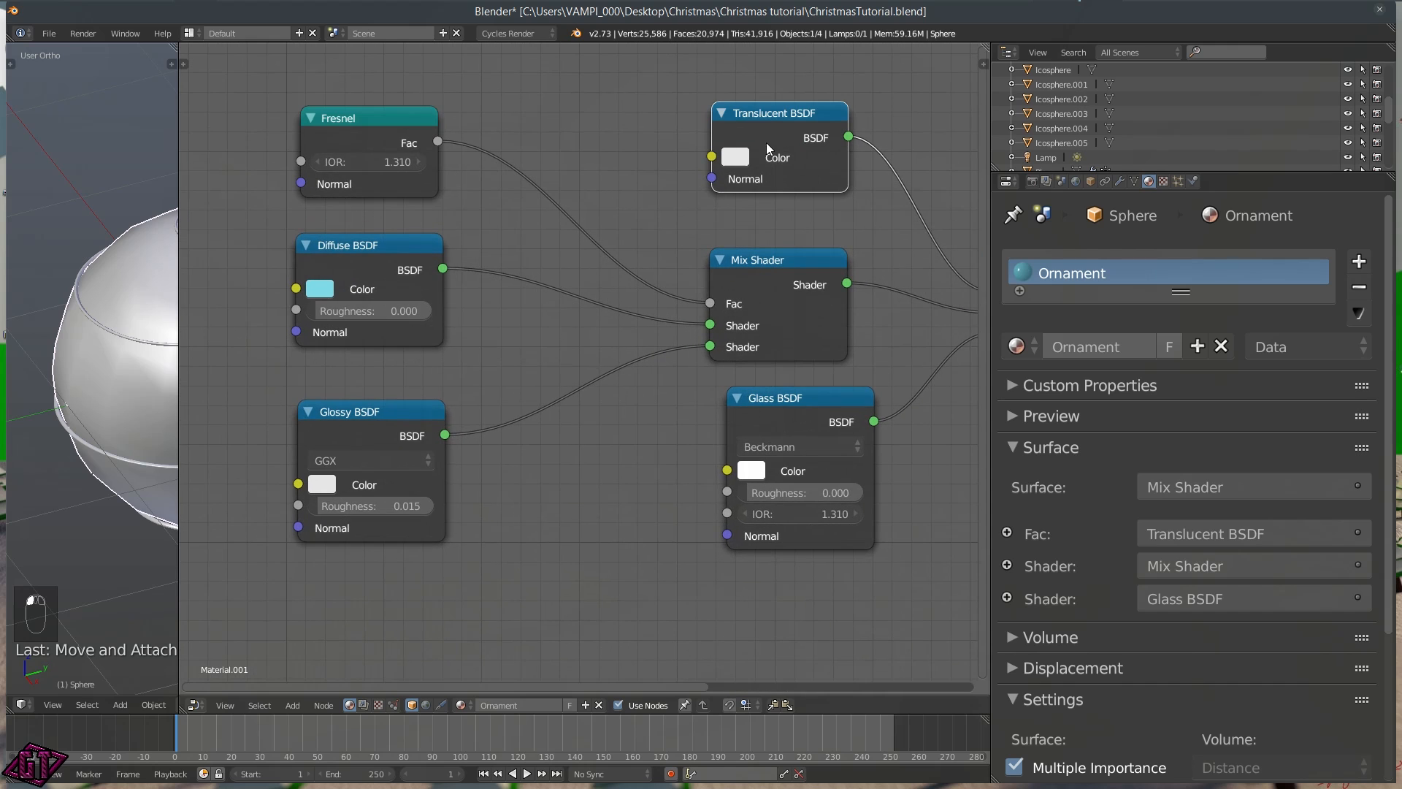
pyautogui.moveTo(768, 117); pyautogui.dragTo(770, 121)
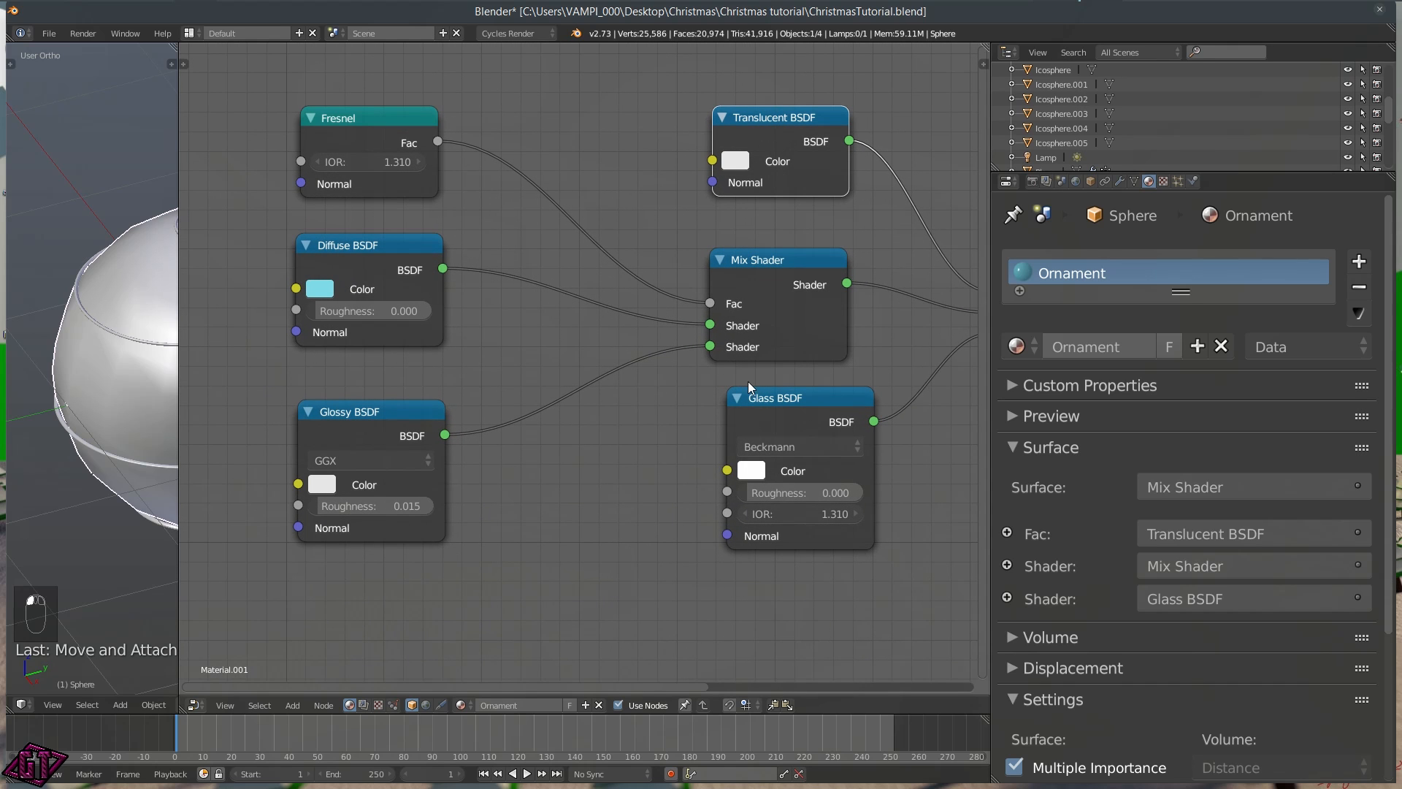
# Move the Translucent BSDF slightly up and away from the Mix Shader, and shift the Material Output further from the last Mix Shader
pyautogui.scroll(-1, 653, 387)
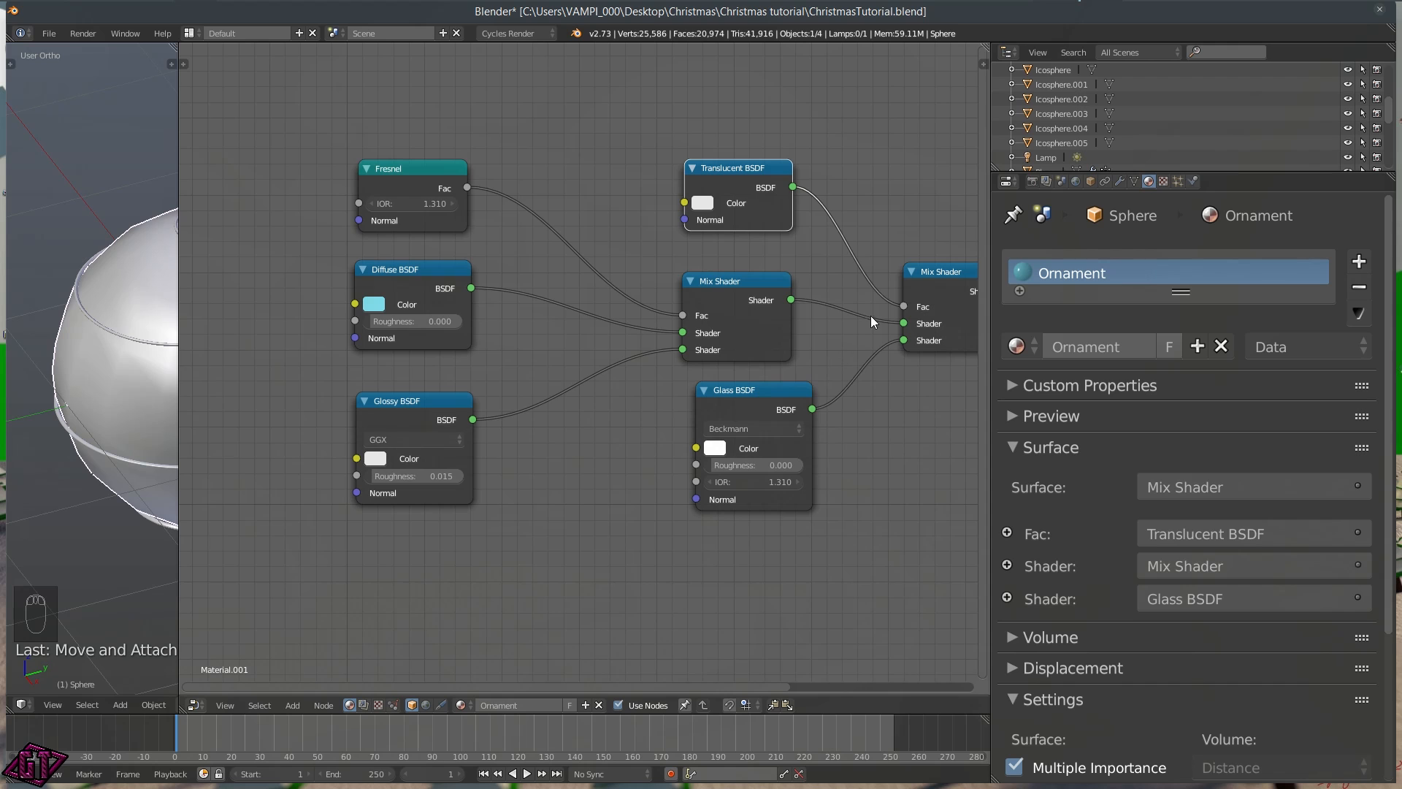
pyautogui.moveTo(736, 170); pyautogui.dragTo(713, 161)
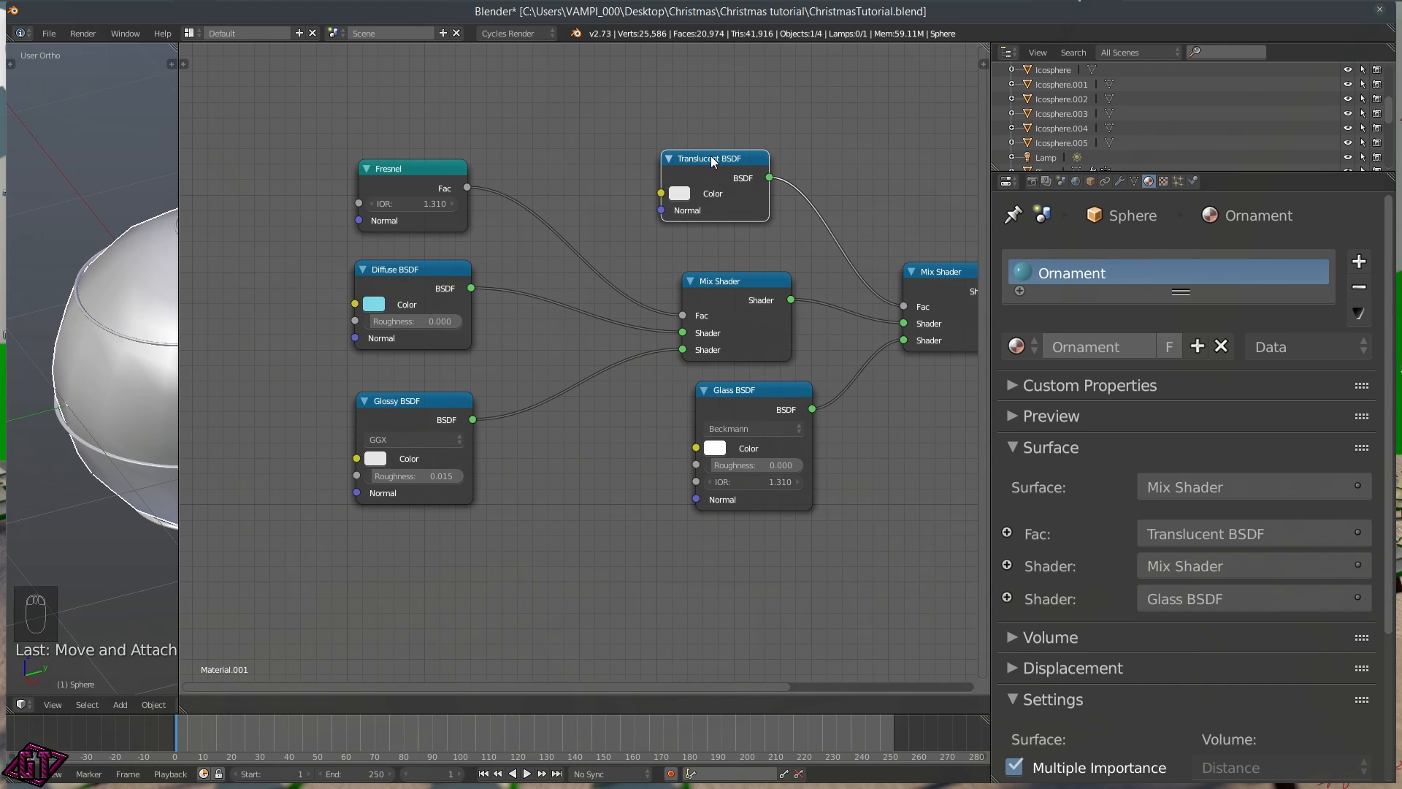
pyautogui.scroll(-3, 923, 313)
pyautogui.moveTo(893, 372); pyautogui.dragTo(796, 351, button='middle')
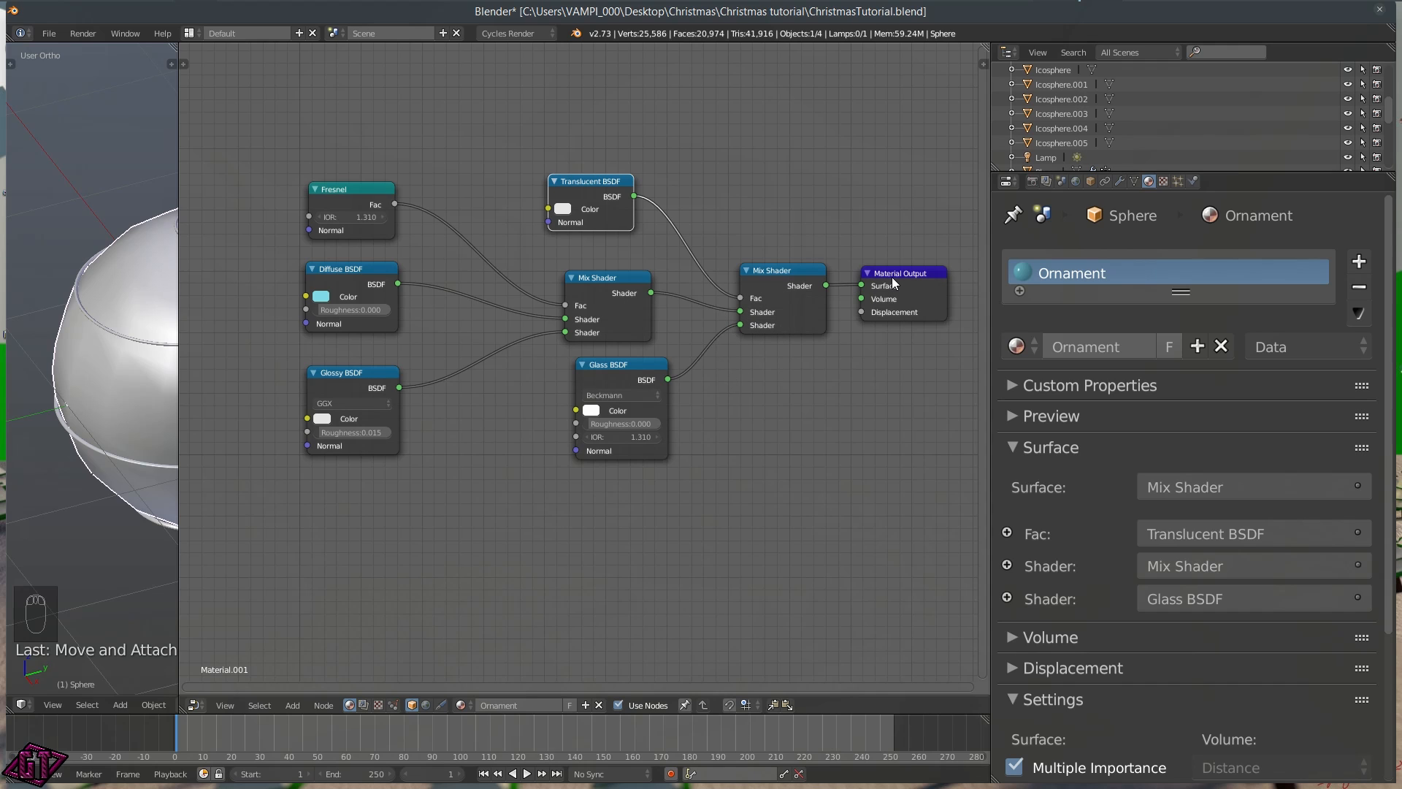
pyautogui.moveTo(892, 277); pyautogui.dragTo(936, 275)
pyautogui.moveTo(628, 282); pyautogui.dragTo(690, 274, button='middle')
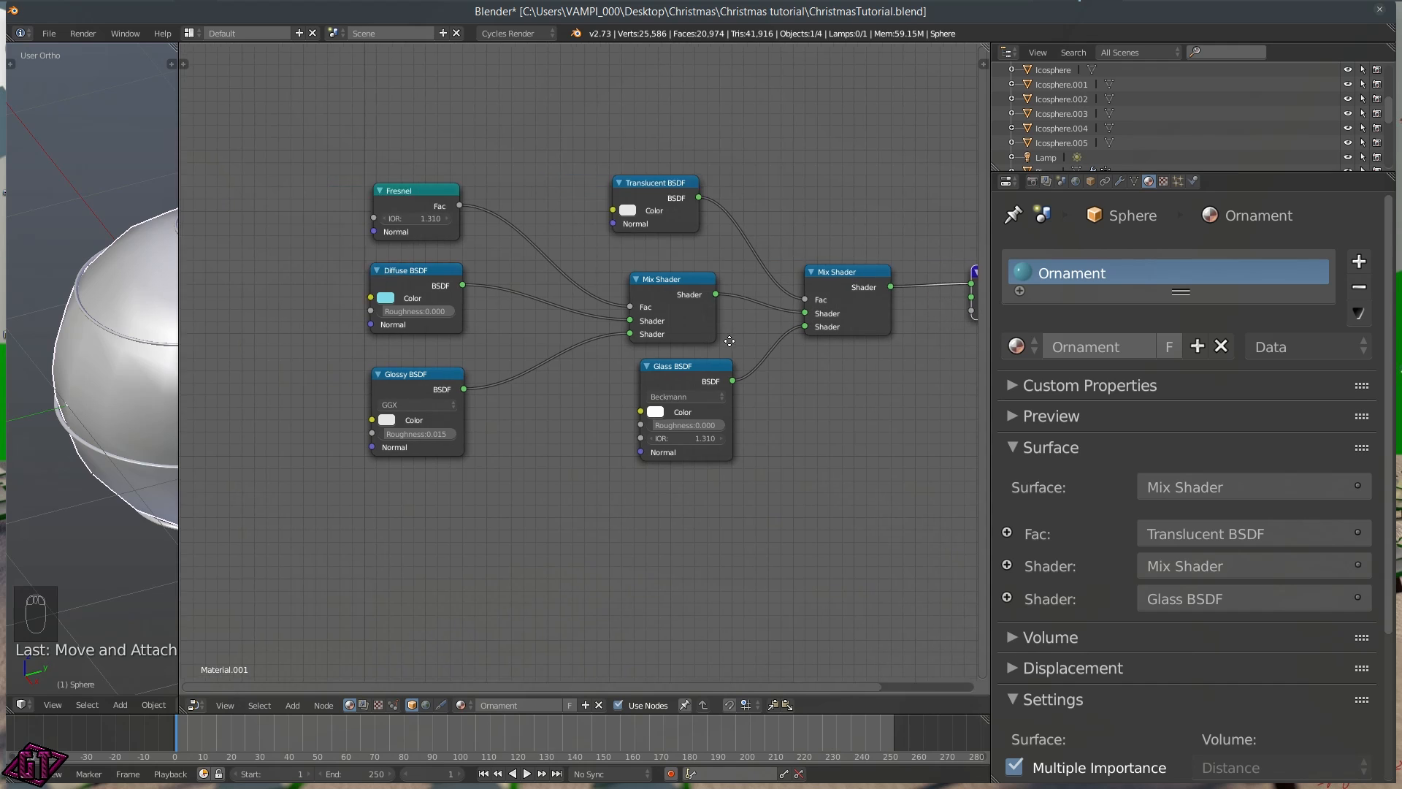
# Align the first Mix Shader and the Translucent BSDF with the Glass BSDF, and move the Diffuse and Glossy BSDF nodes closer together
pyautogui.click(668, 273)
pyautogui.moveTo(682, 267); pyautogui.dragTo(676, 266)
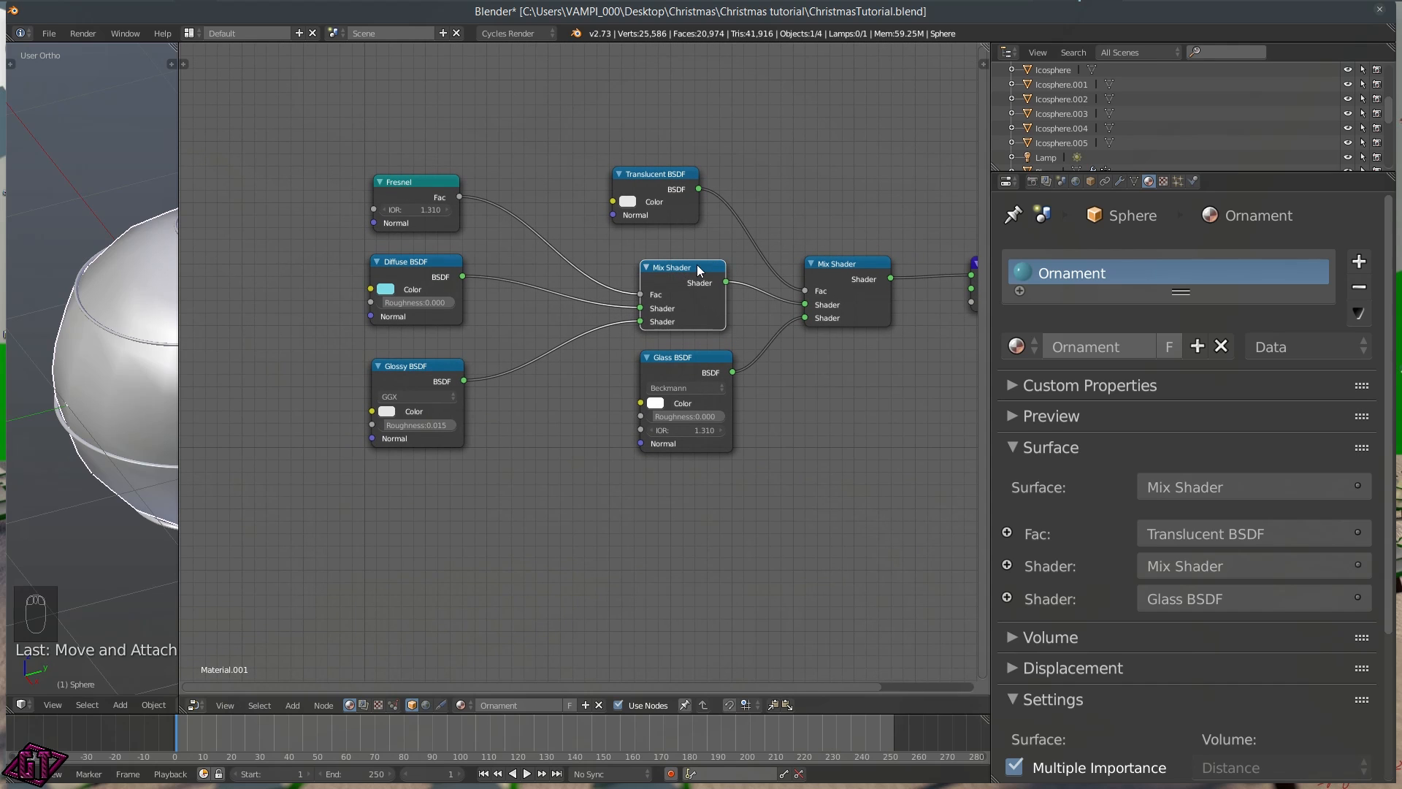
pyautogui.moveTo(427, 260)
pyautogui.mouseDown()
pyautogui.moveTo(427, 291)
pyautogui.moveTo(427, 270)
pyautogui.moveTo(418, 282)
pyautogui.mouseUp()
pyautogui.moveTo(417, 364); pyautogui.dragTo(412, 356)
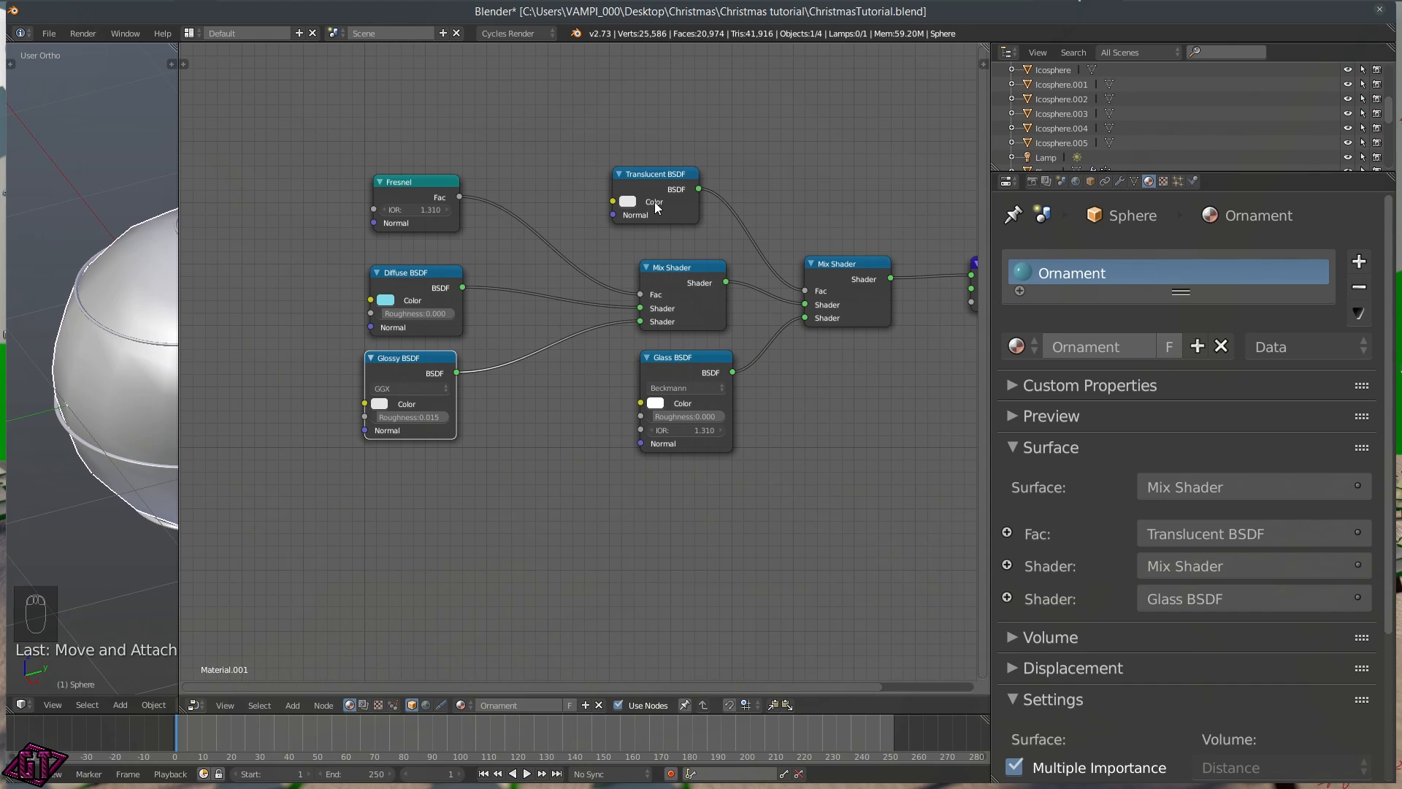
pyautogui.moveTo(658, 175); pyautogui.dragTo(690, 180)
pyautogui.moveTo(889, 287); pyautogui.dragTo(858, 284, button='middle')
pyautogui.scroll(-2, 830, 397)
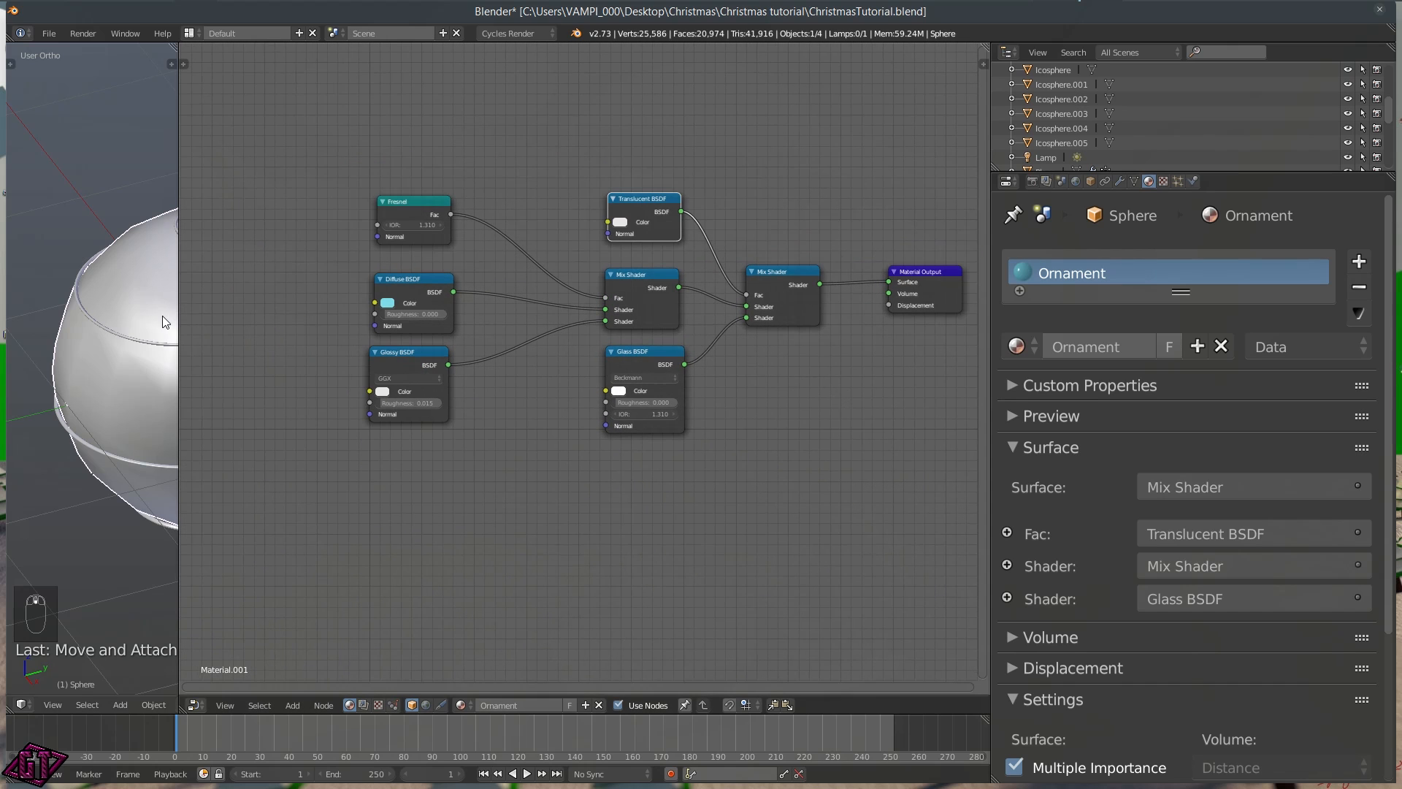
# Widen the 3D view, preview the ornament in rendered shading and return to solid shading
pyautogui.moveTo(181, 325); pyautogui.dragTo(880, 380)
pyautogui.press('z')
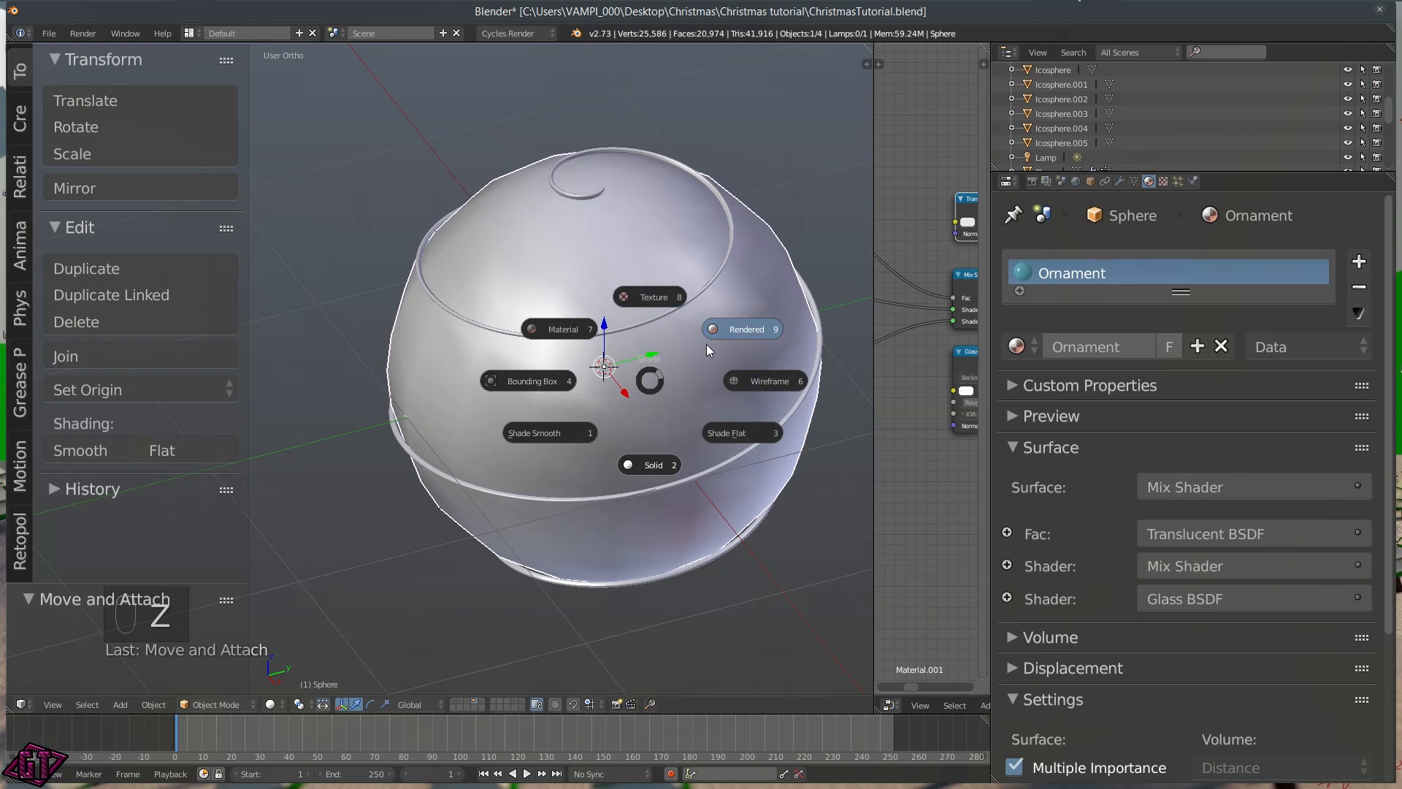
pyautogui.click(709, 350)
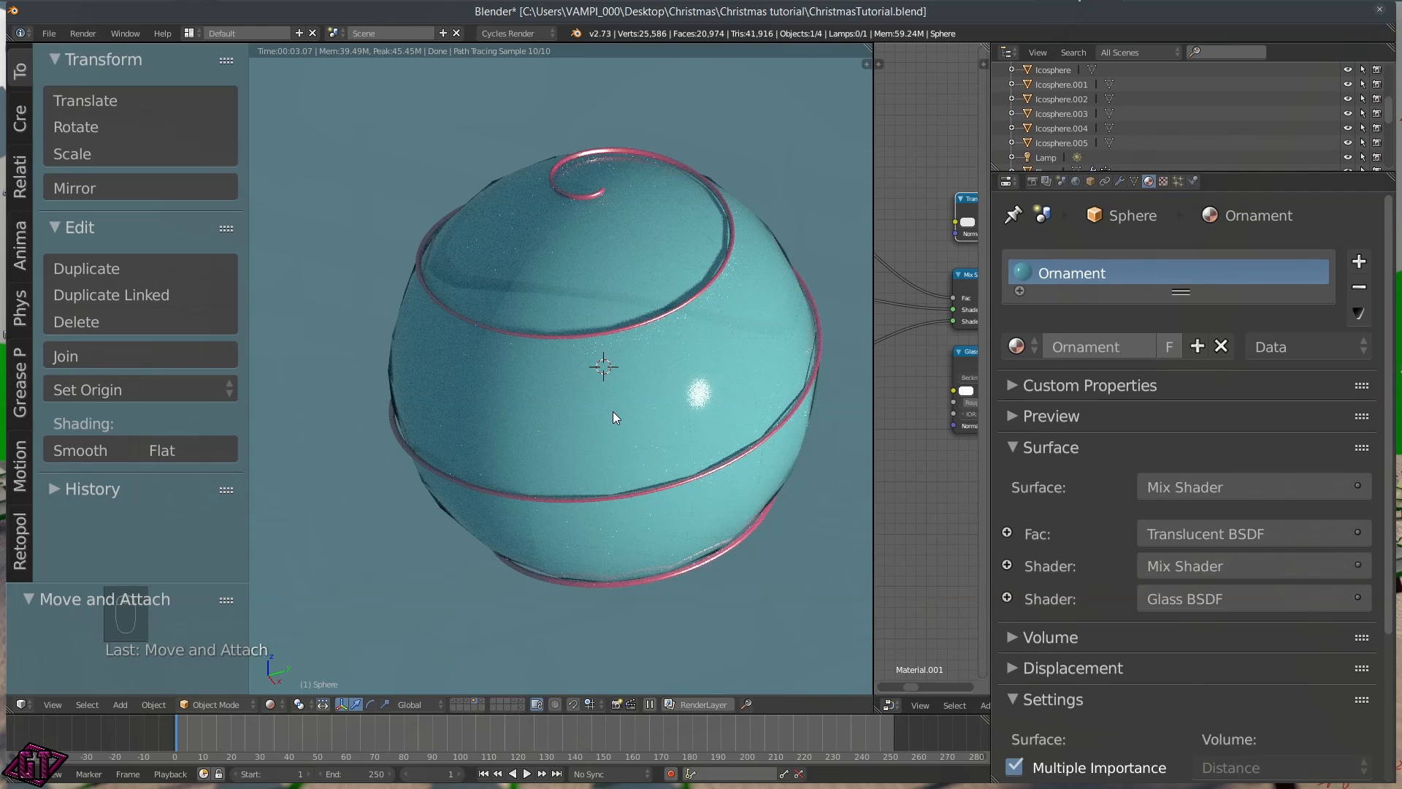
pyautogui.press('z')
pyautogui.click(614, 493)
# Select the spiral curve around the ornament and convert it to a mesh
pyautogui.moveTo(700, 387); pyautogui.dragTo(585, 339, button='middle')
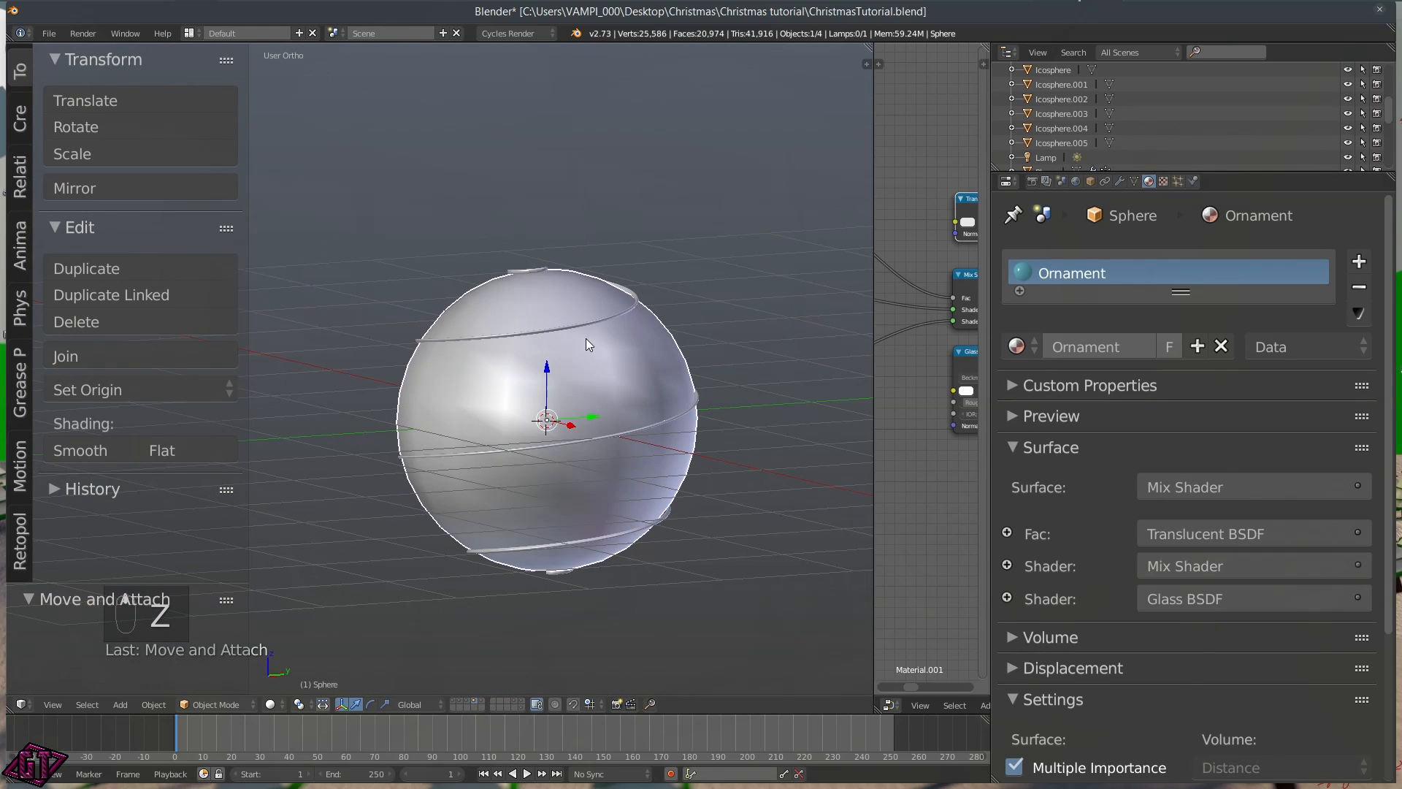
pyautogui.rightClick(635, 298)
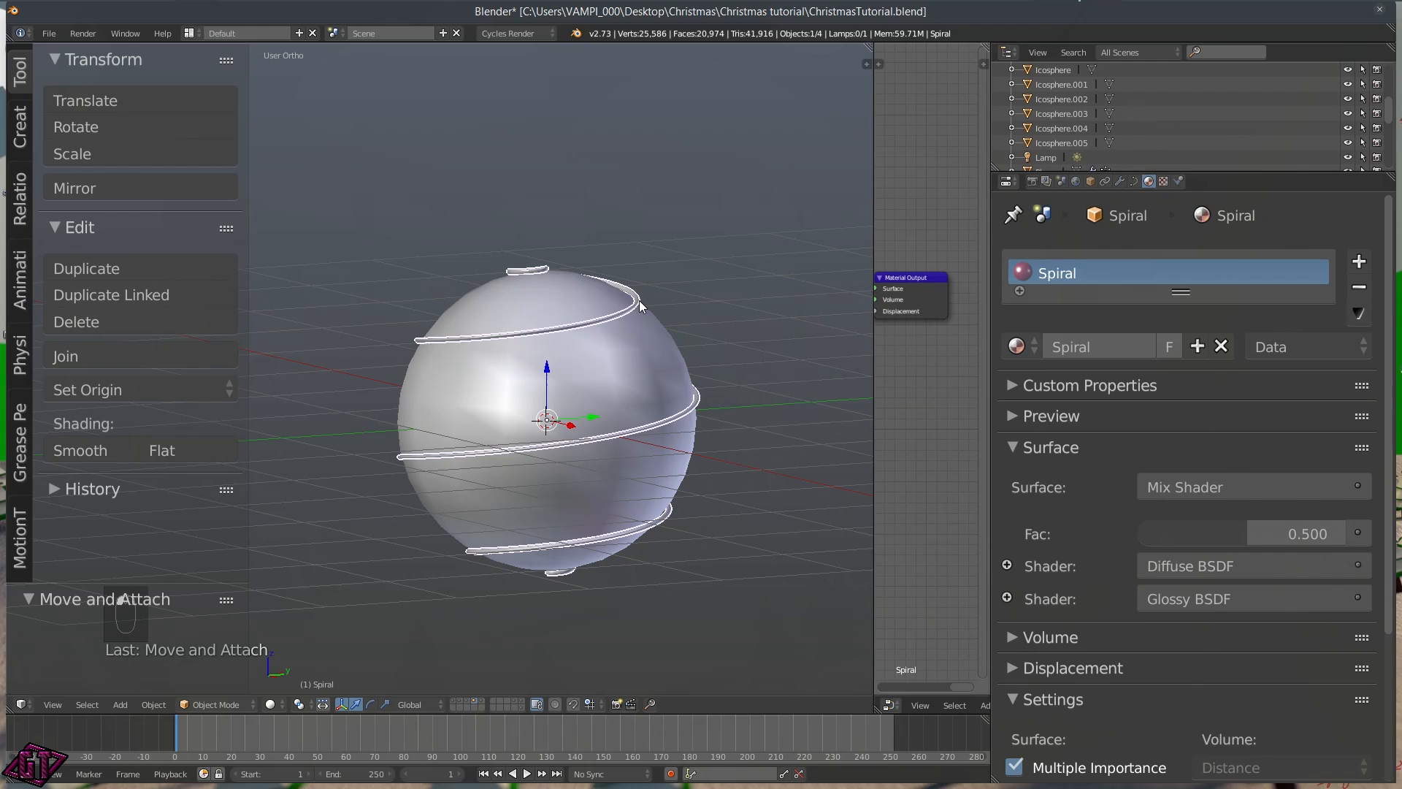
pyautogui.hotkey('alt', 'c')
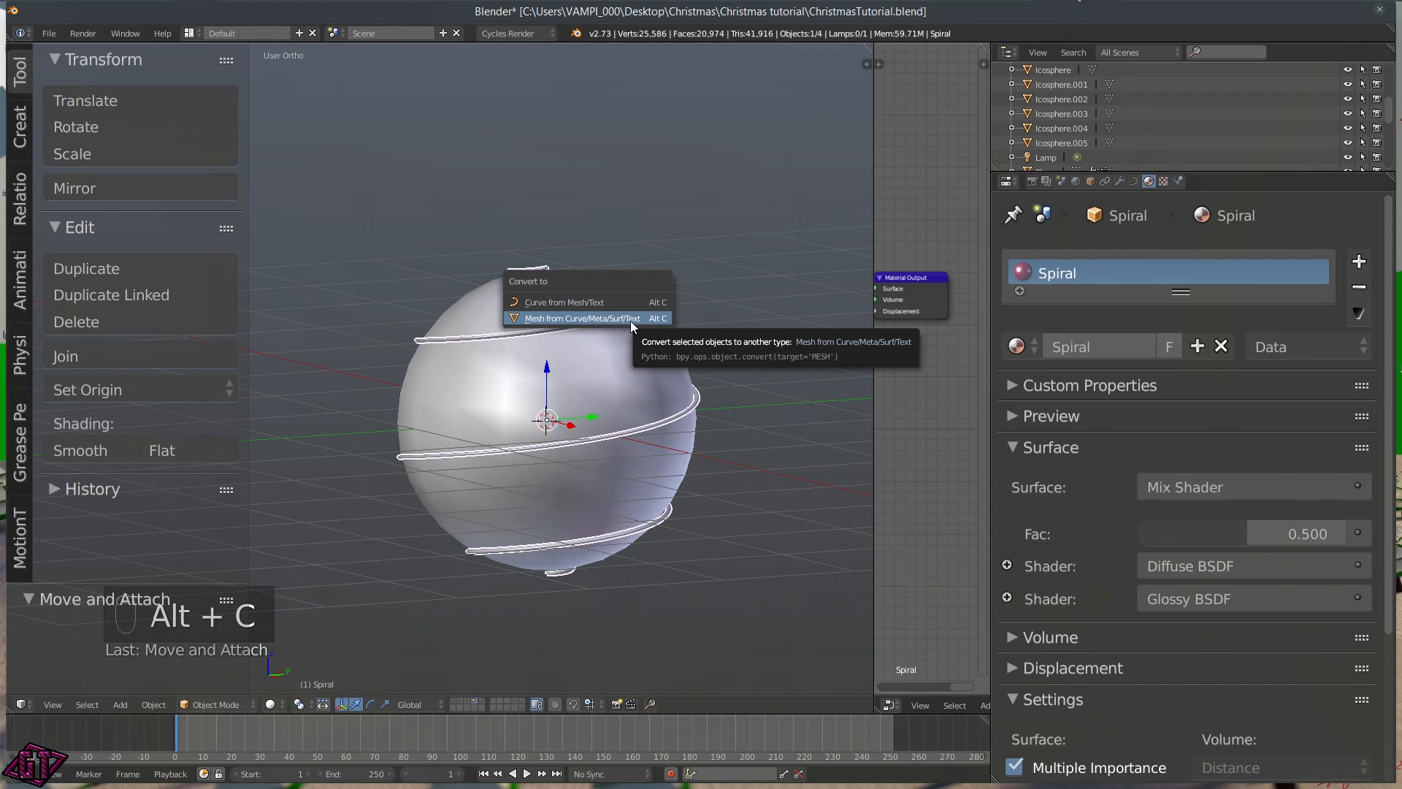
pyautogui.click(630, 322)
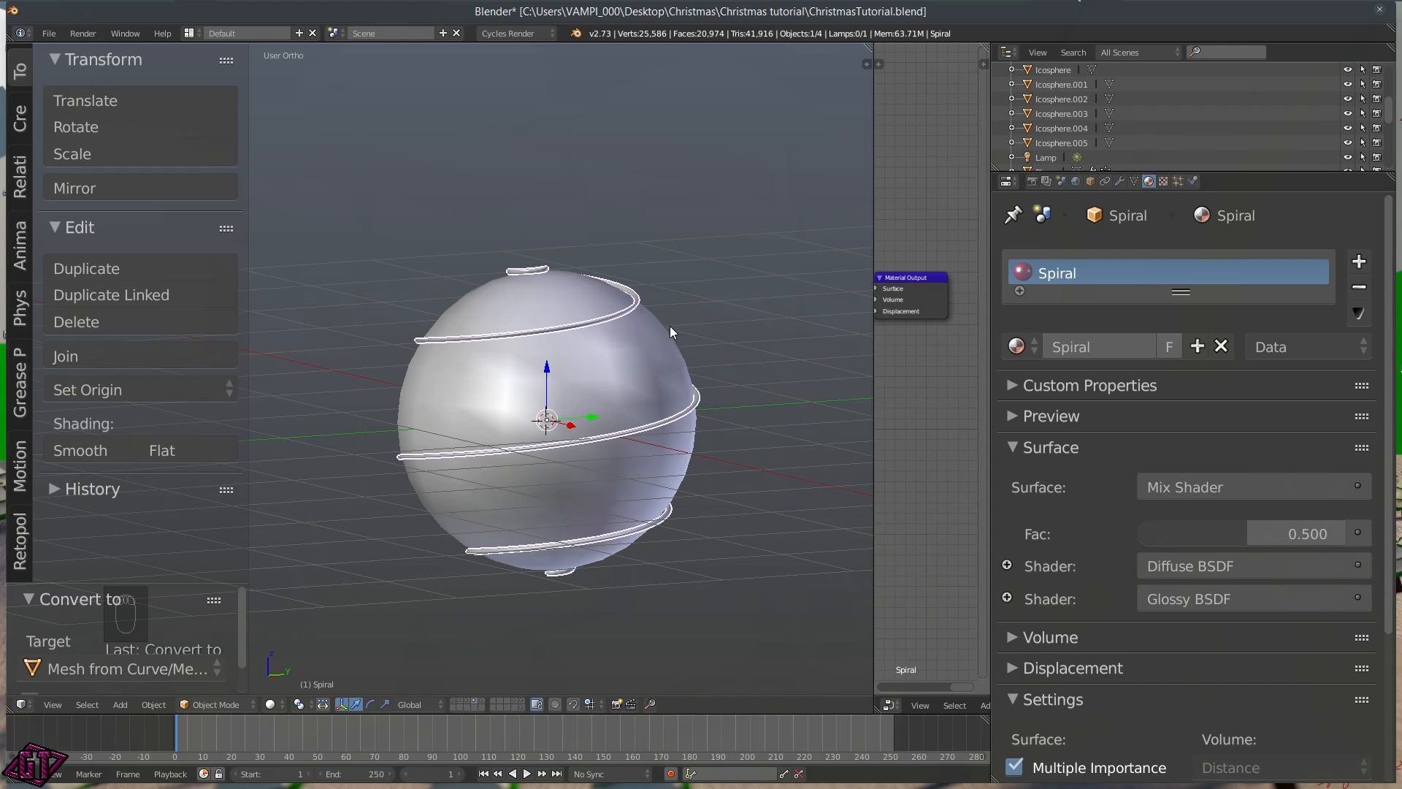
# Add the sphere to the selection as the active object and join the spiral mesh to it
pyautogui.keyDown('shift'); pyautogui.rightClick(636, 355); pyautogui.keyUp('shift')
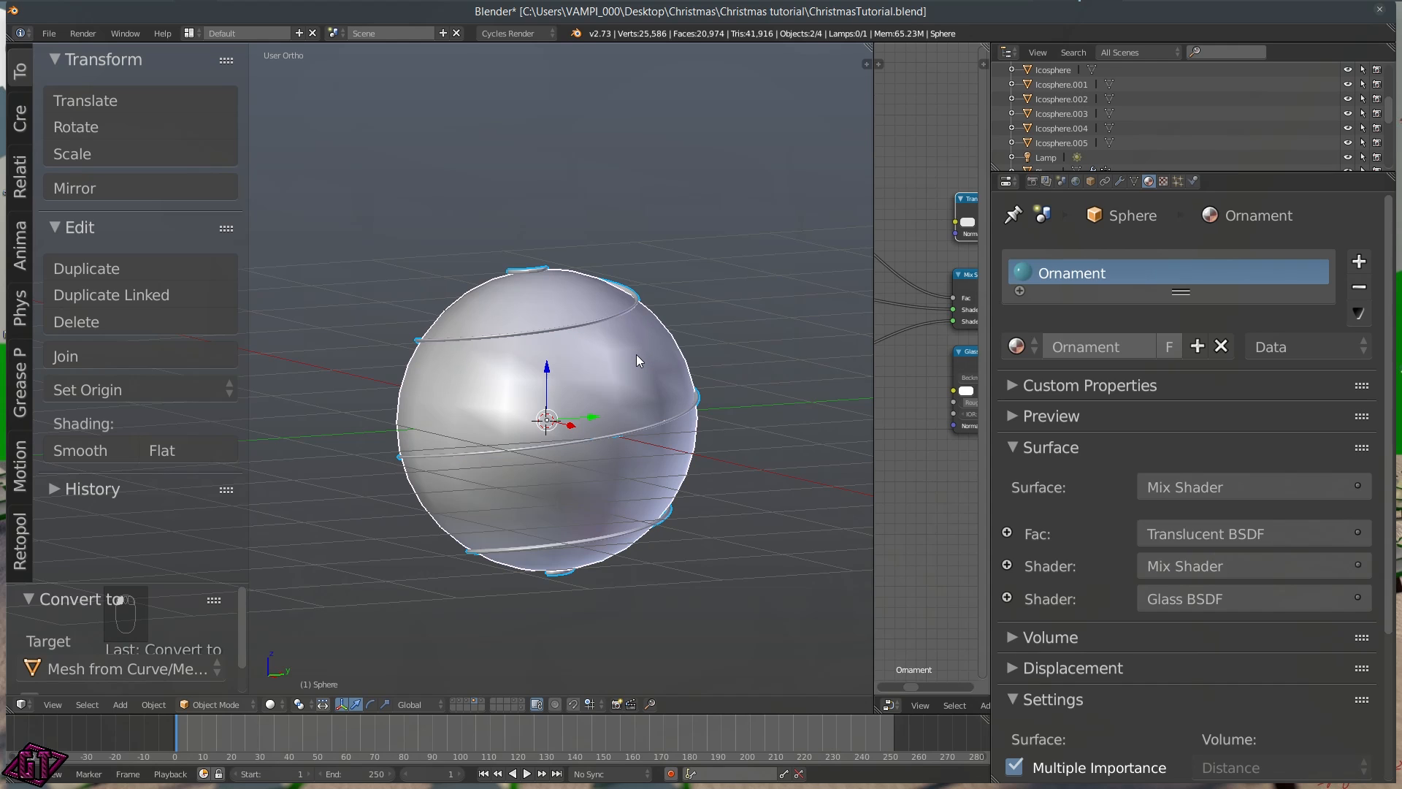
pyautogui.scroll(-3, 570, 386)
pyautogui.moveTo(609, 369); pyautogui.dragTo(556, 392, button='middle')
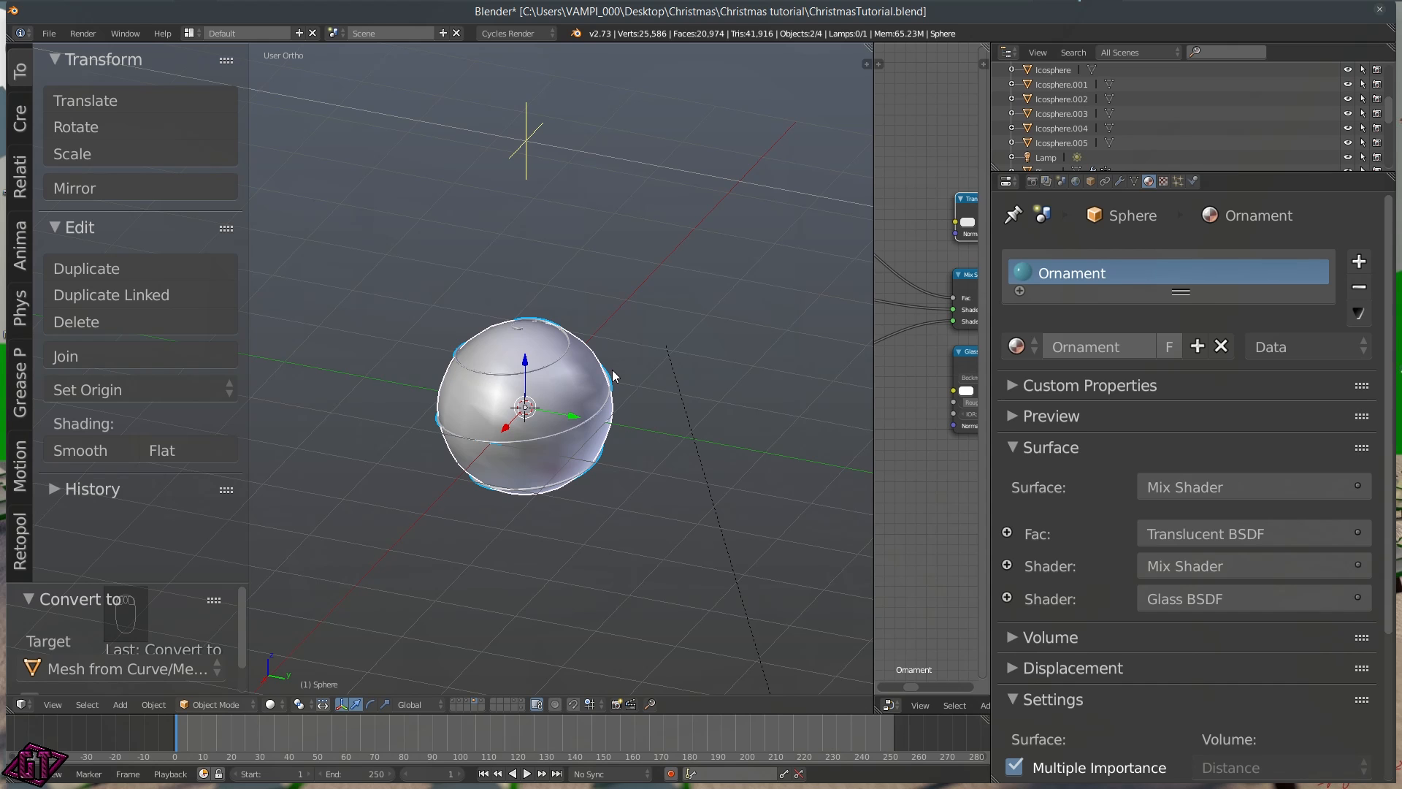
pyautogui.hotkey('ctrl', 'j')
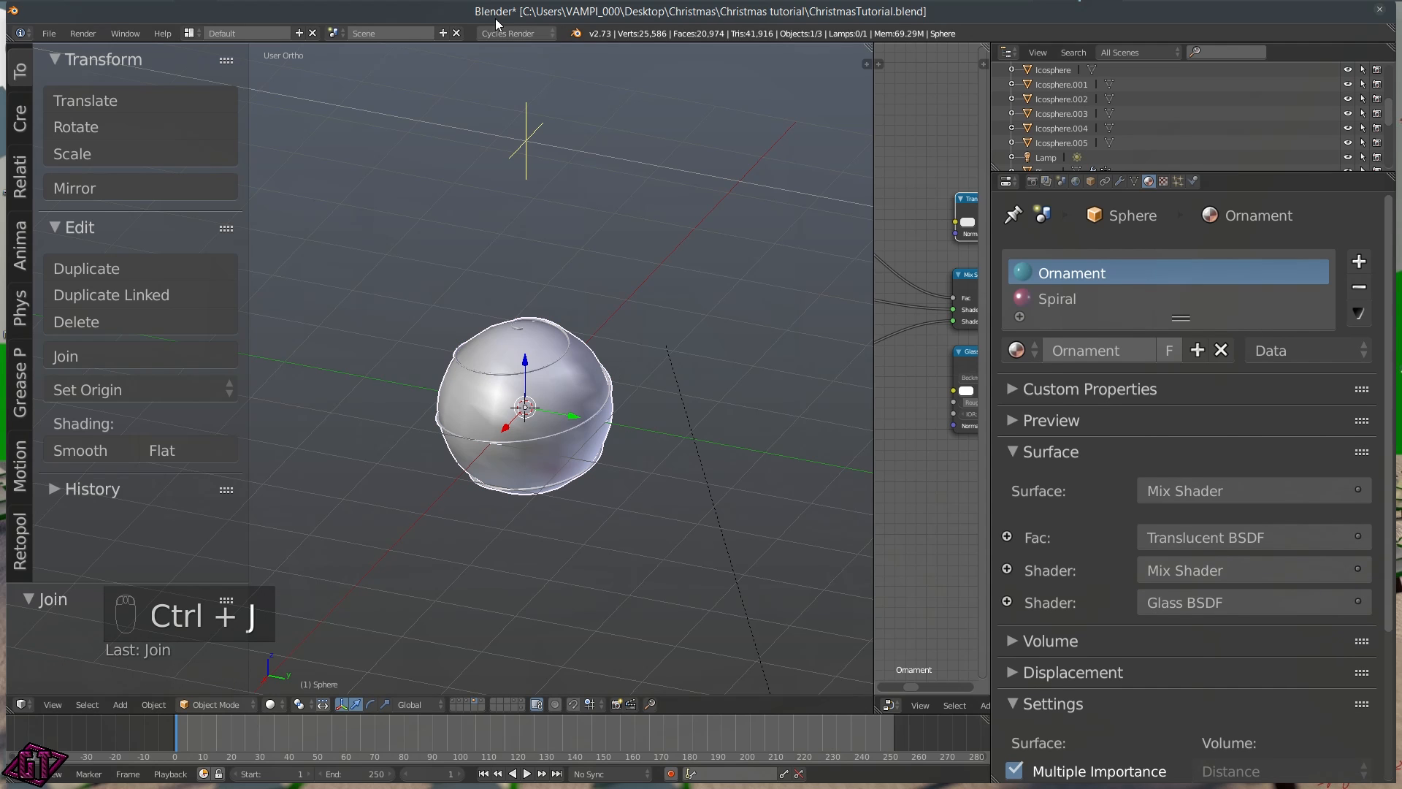
# Duplicate the joined ornament twice, placing one copy on each side of the original roughly along the Y axis
pyautogui.scroll(-3, 447, 219)
pyautogui.moveTo(471, 385); pyautogui.dragTo(510, 165, button='middle')
pyautogui.scroll(-3, 580, 353)
pyautogui.scroll(8, 483, 360)
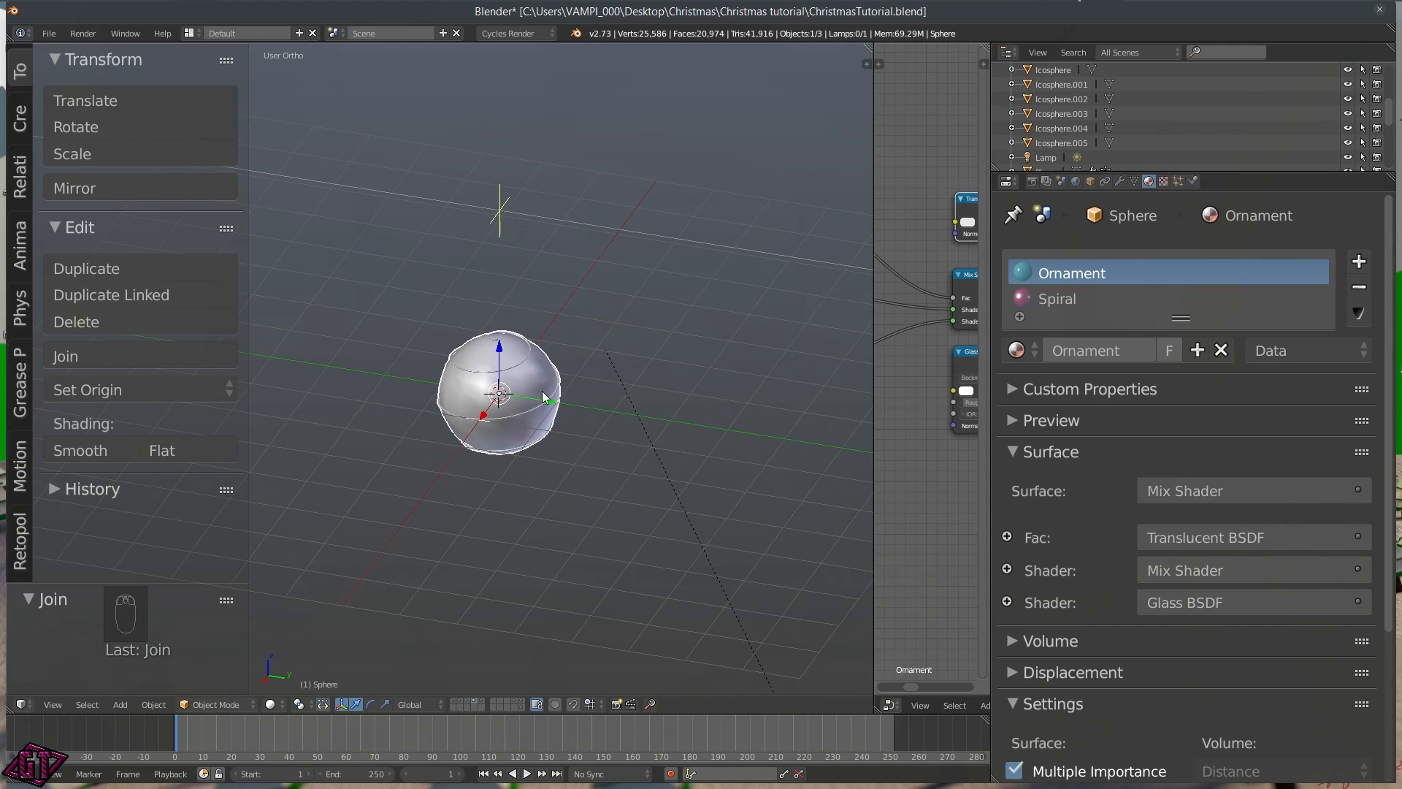
pyautogui.scroll(-4, 529, 331)
pyautogui.moveTo(529, 331); pyautogui.dragTo(454, 300, button='middle')
pyautogui.moveTo(462, 354); pyautogui.dragTo(570, 359, button='middle')
pyautogui.scroll(10, 509, 388)
pyautogui.scroll(-4, 536, 395)
pyautogui.hotkey('shift', 'd')
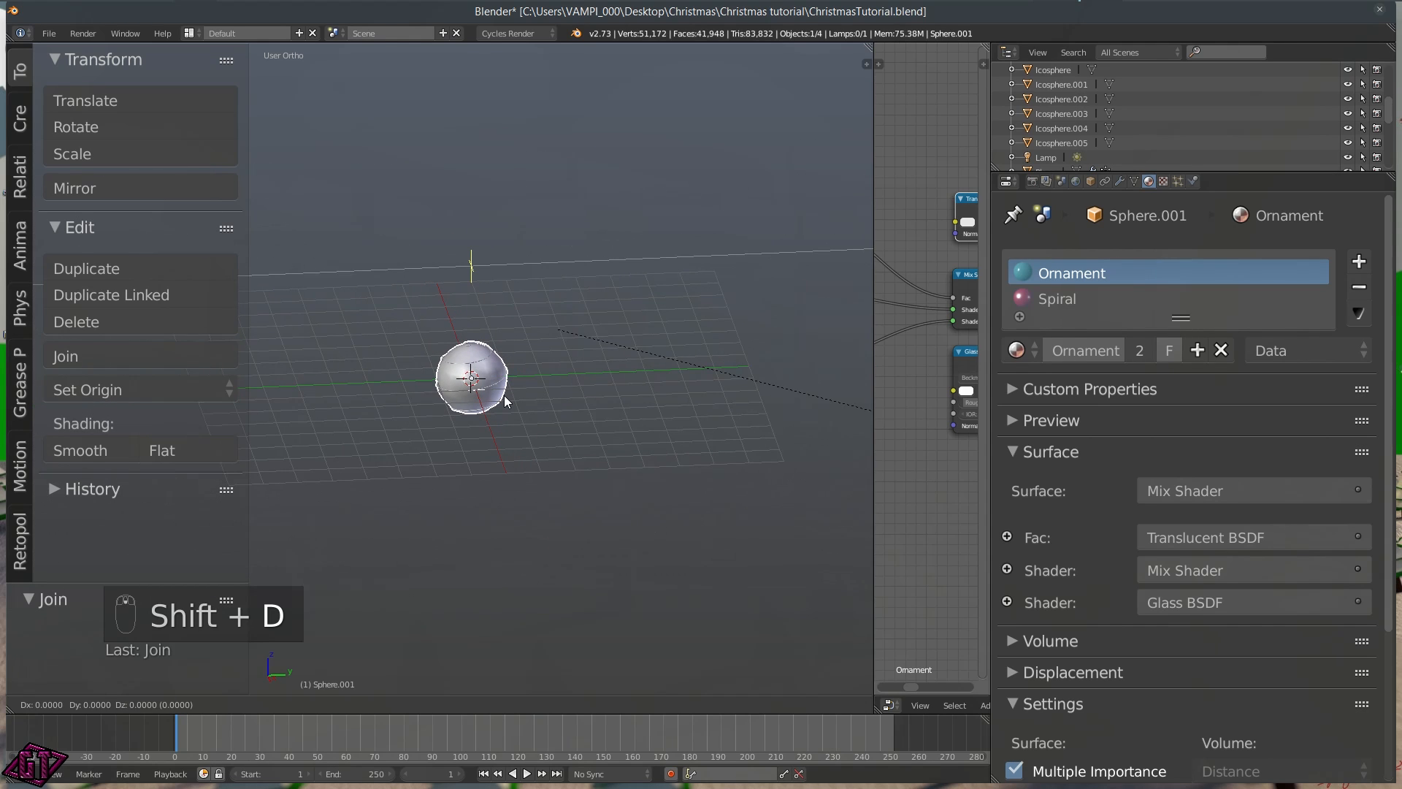
pyautogui.click(373, 393)
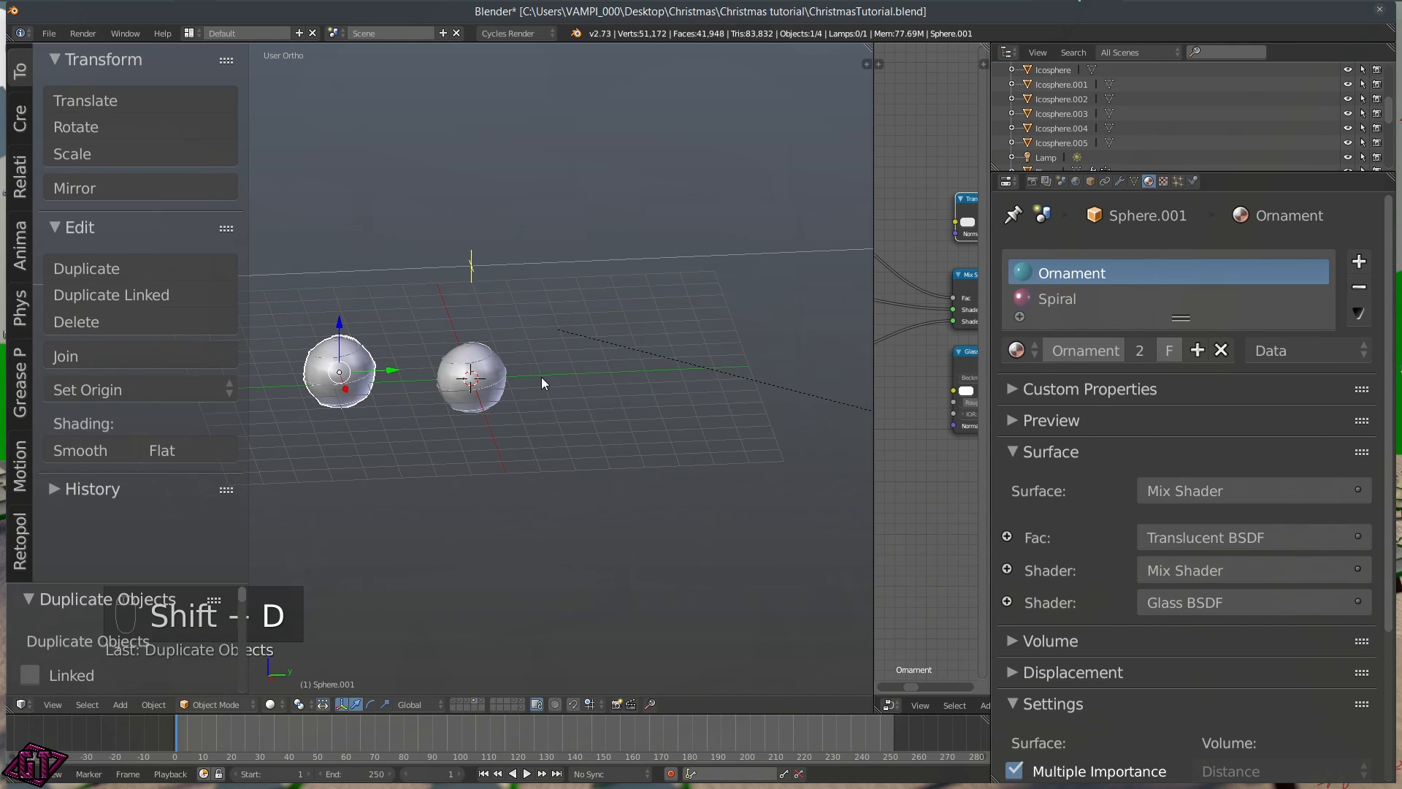
pyautogui.rightClick(506, 380)
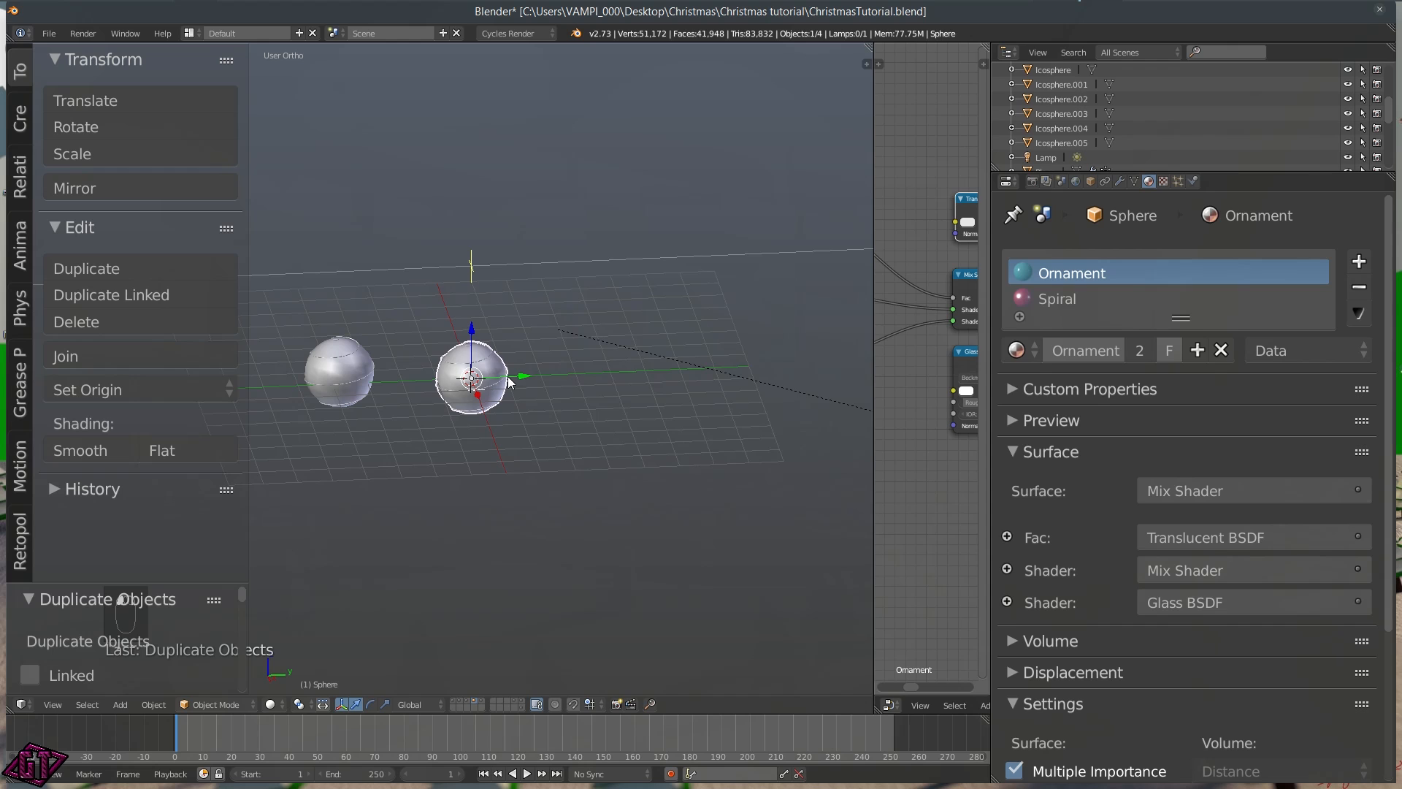
pyautogui.hotkey('shift', 'd')
pyautogui.click(639, 367)
# Duplicate the original ornament a third time and move the copy clear of the row towards negative X
pyautogui.rightClick(485, 377)
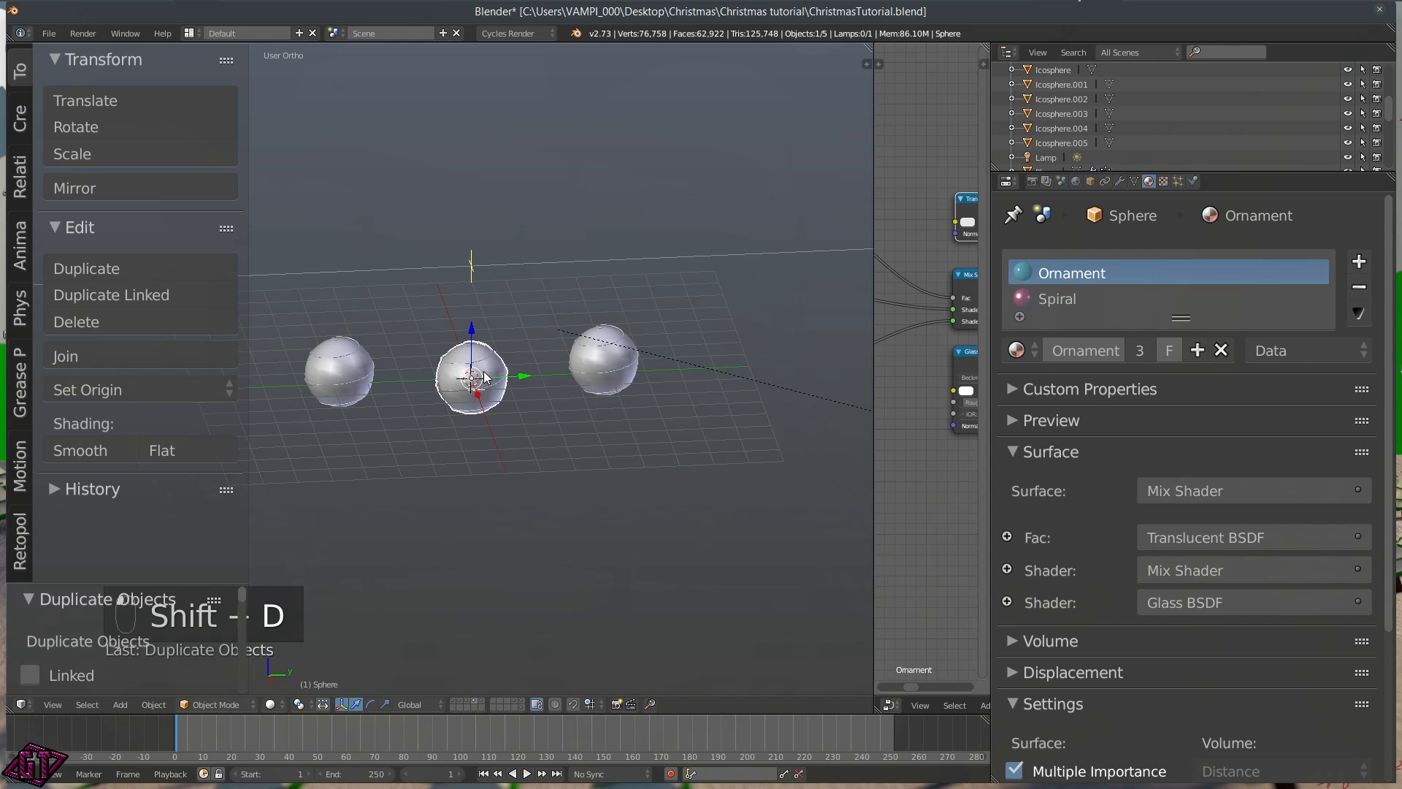
pyautogui.hotkey('shift', 'd')
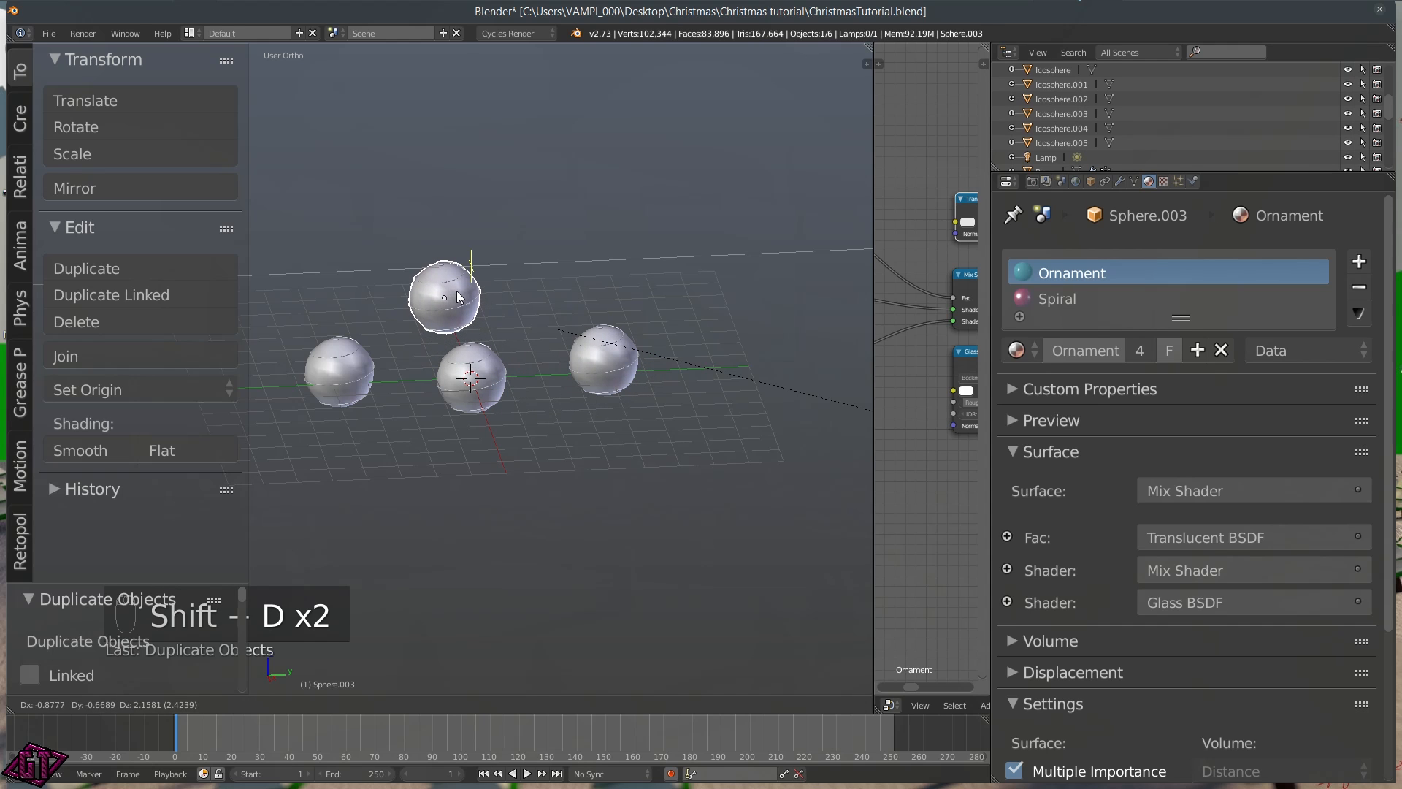
pyautogui.click(395, 346)
pyautogui.moveTo(395, 346); pyautogui.dragTo(582, 373, button='middle')
pyautogui.moveTo(450, 315); pyautogui.dragTo(307, 350)
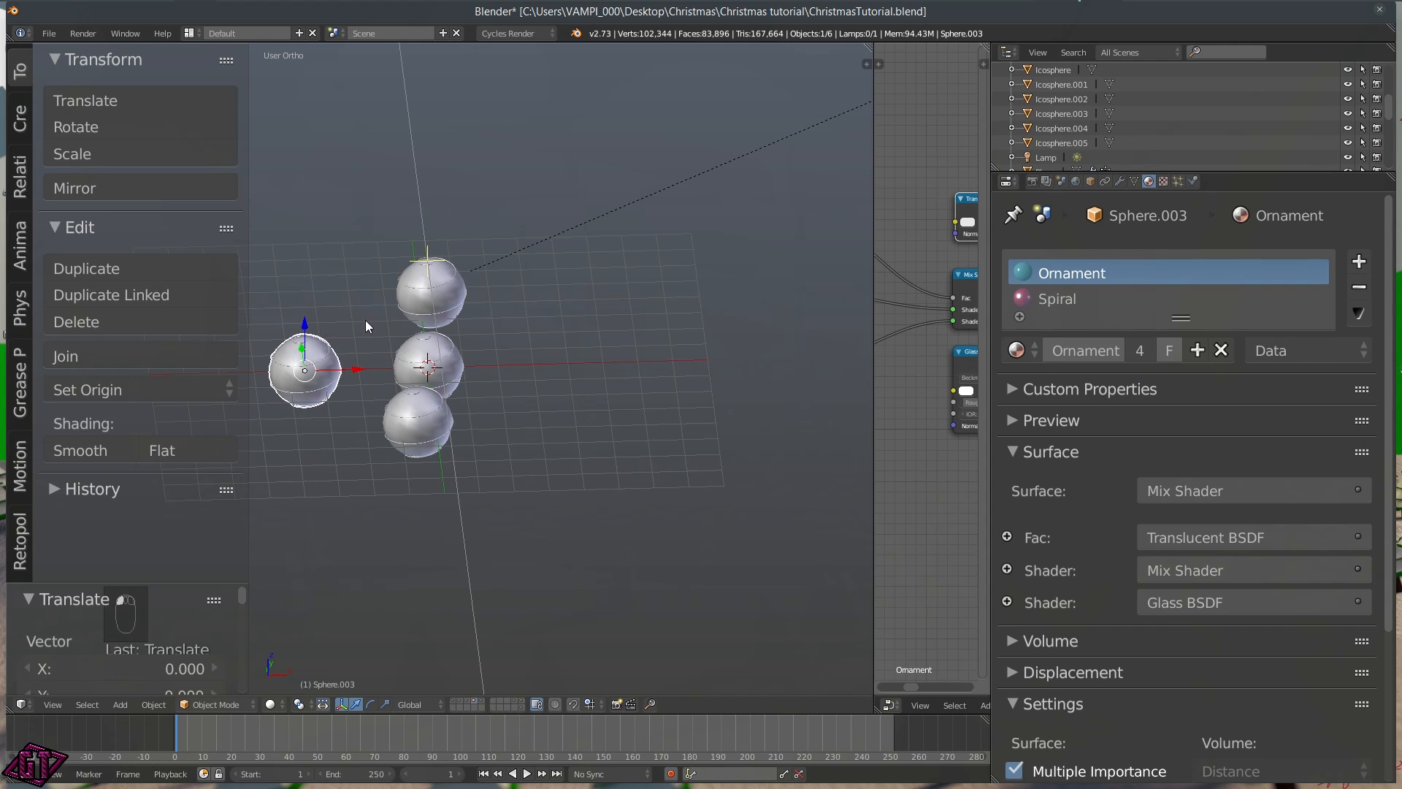
# Widen the properties editor and make the third copy's Ornament material single-user
pyautogui.scroll(2, 630, 364)
pyautogui.scroll(2, 630, 364)
pyautogui.keyDown('shift'); pyautogui.moveTo(256, 435); pyautogui.dragTo(494, 370, button='middle'); pyautogui.keyUp('shift')
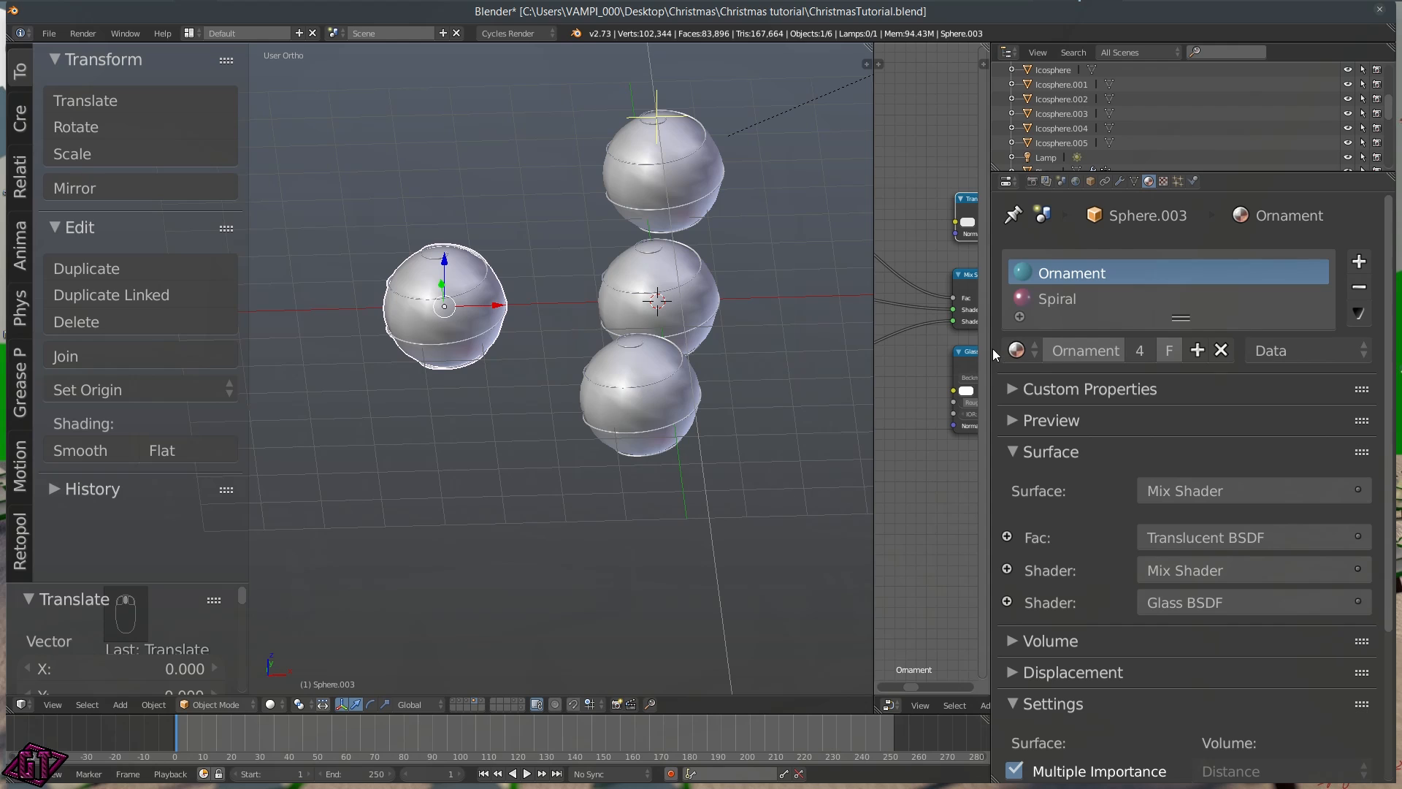
pyautogui.moveTo(991, 347); pyautogui.dragTo(904, 346)
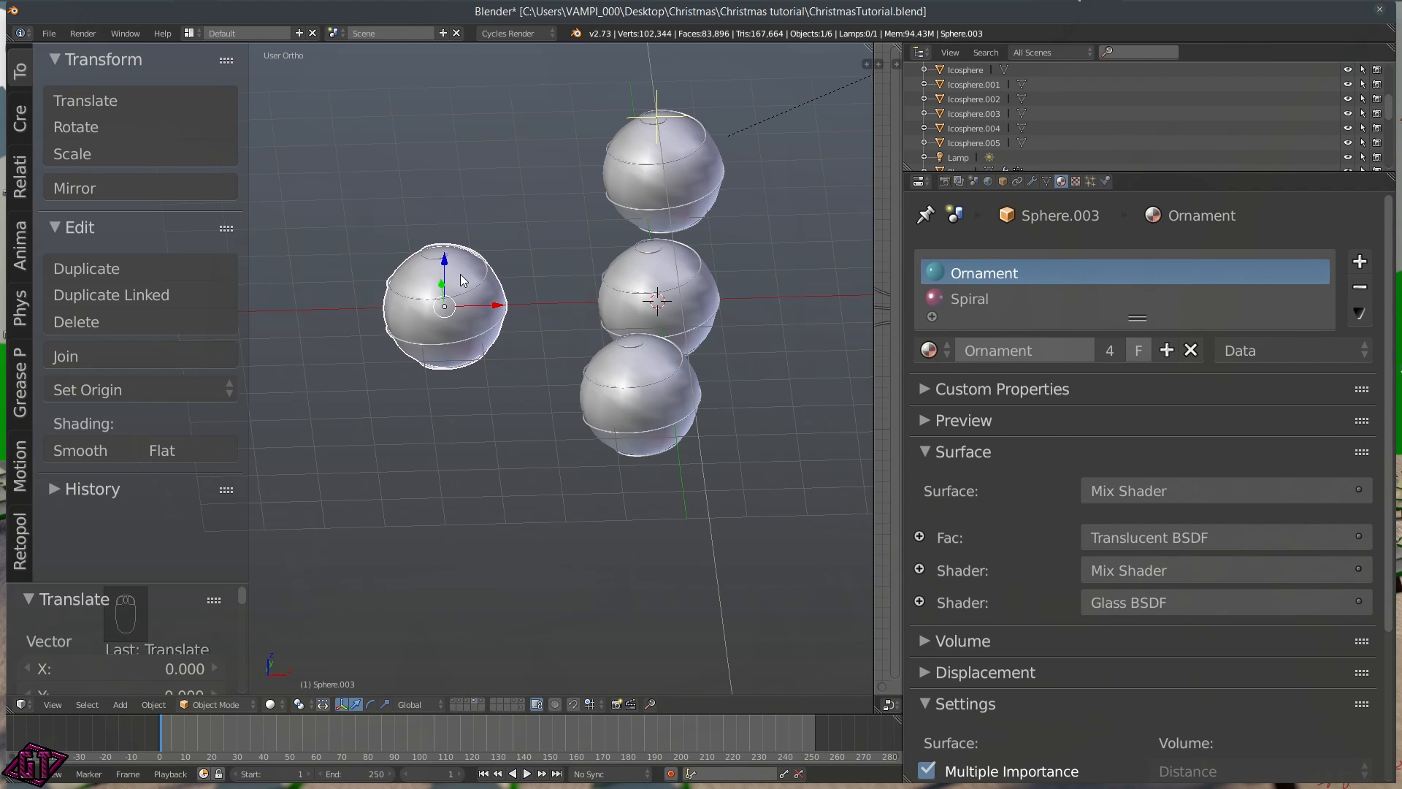
pyautogui.click(1109, 351)
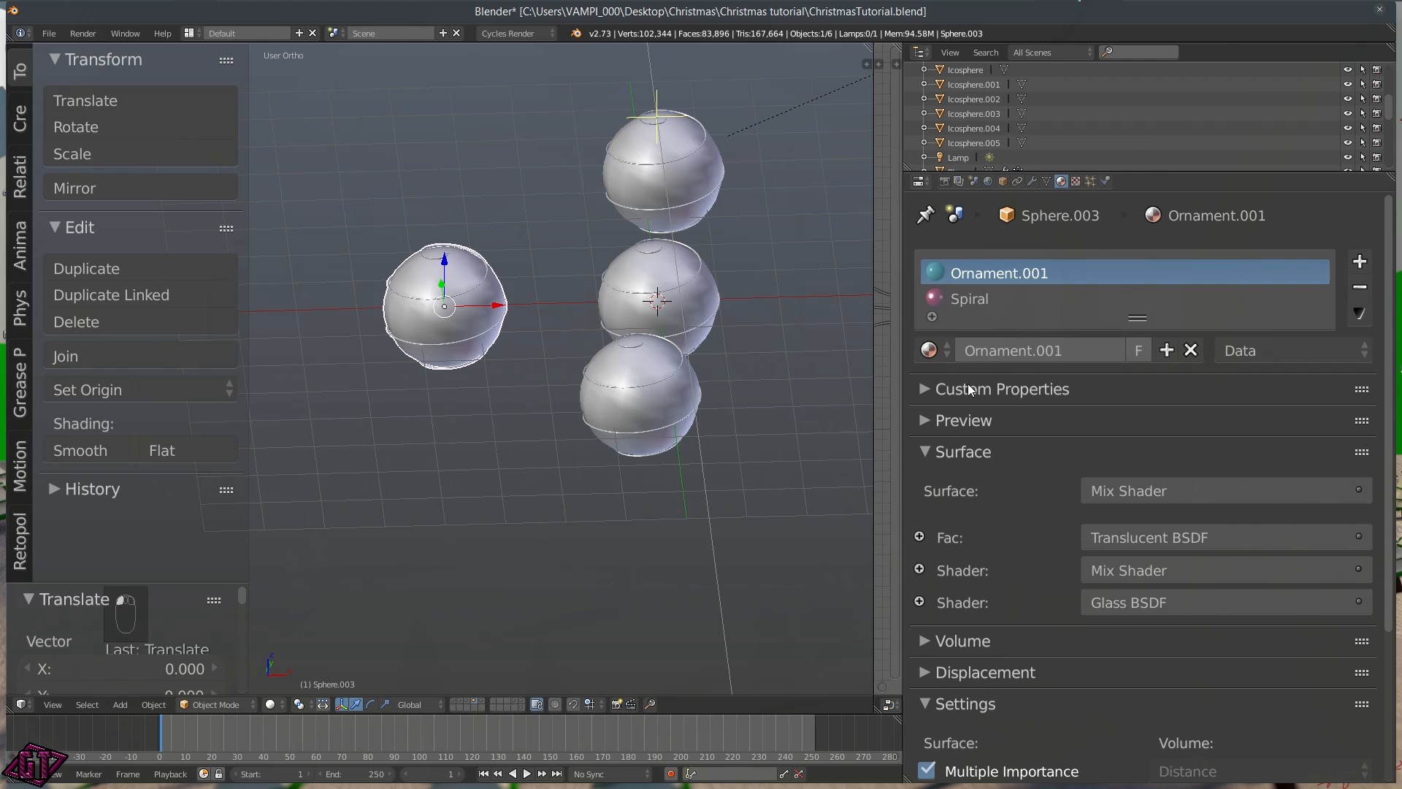
# Widen the node editor and set the Diffuse BSDF color of Ornament.001 to red, hex E7000E
pyautogui.scroll(-3, 1022, 511)
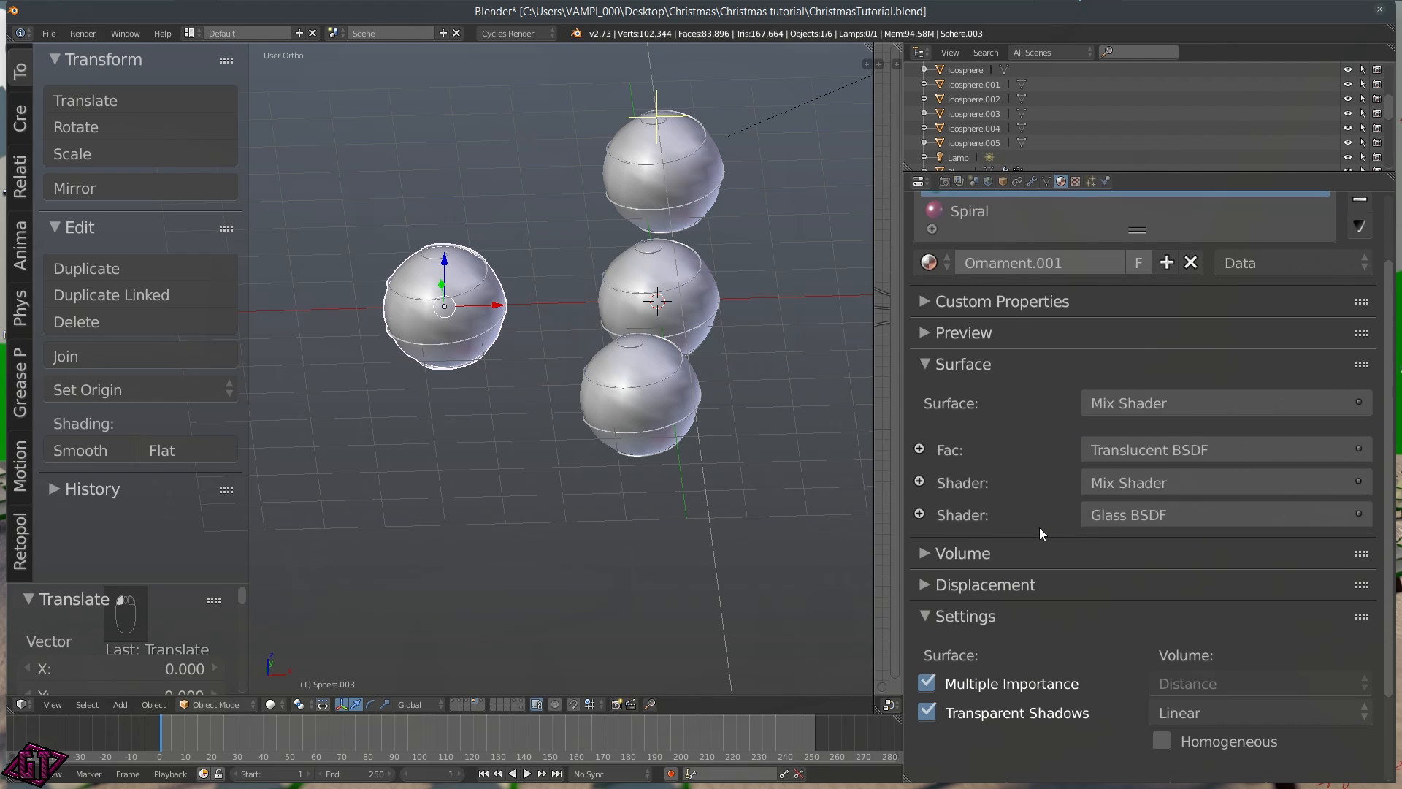
pyautogui.moveTo(874, 412); pyautogui.dragTo(526, 412)
pyautogui.moveTo(629, 459); pyautogui.dragTo(796, 474, button='middle')
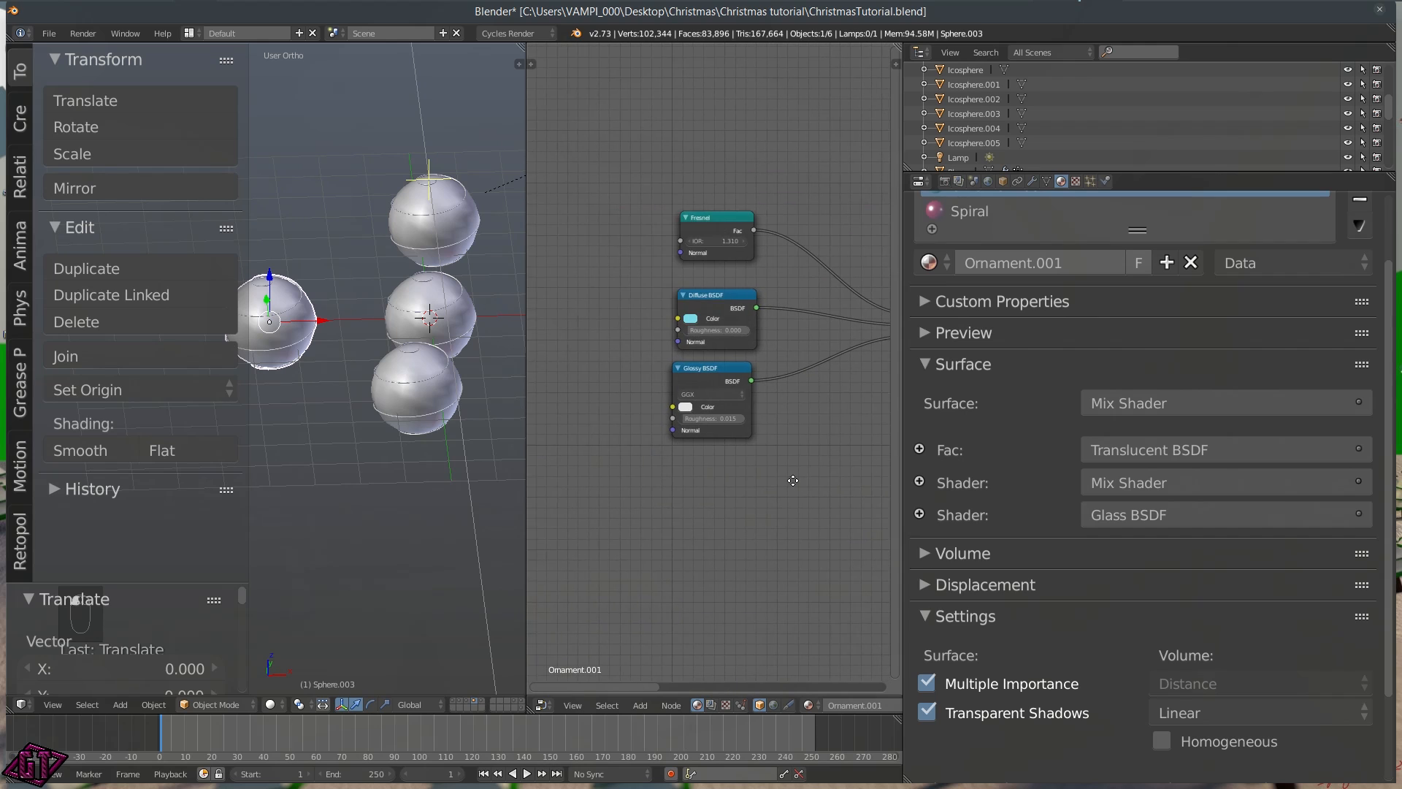
pyautogui.scroll(5, 685, 310)
pyautogui.click(692, 307)
pyautogui.moveTo(745, 173); pyautogui.dragTo(739, 189)
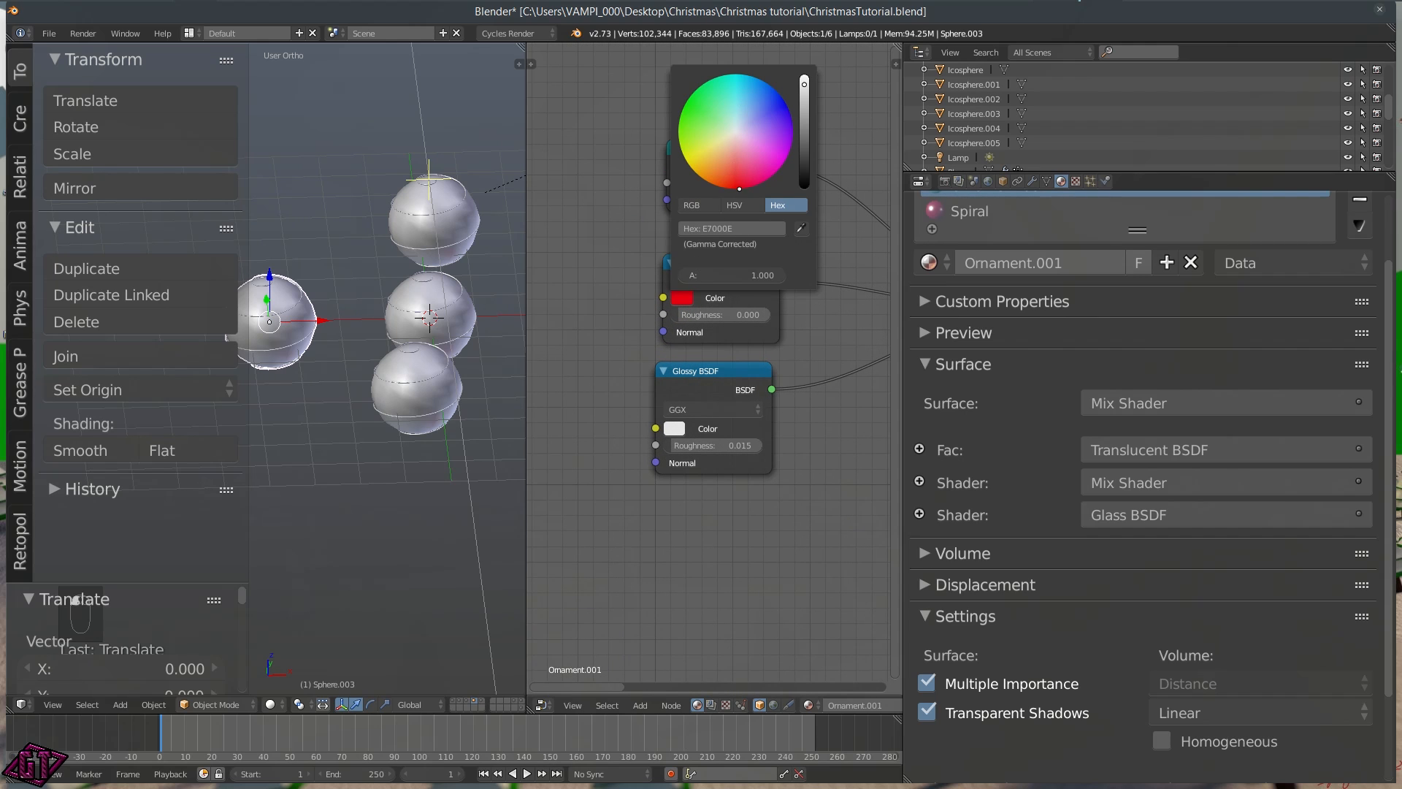
# Make the third copy's Spiral material single-user and set its Diffuse BSDF color to bright green
pyautogui.click(965, 213)
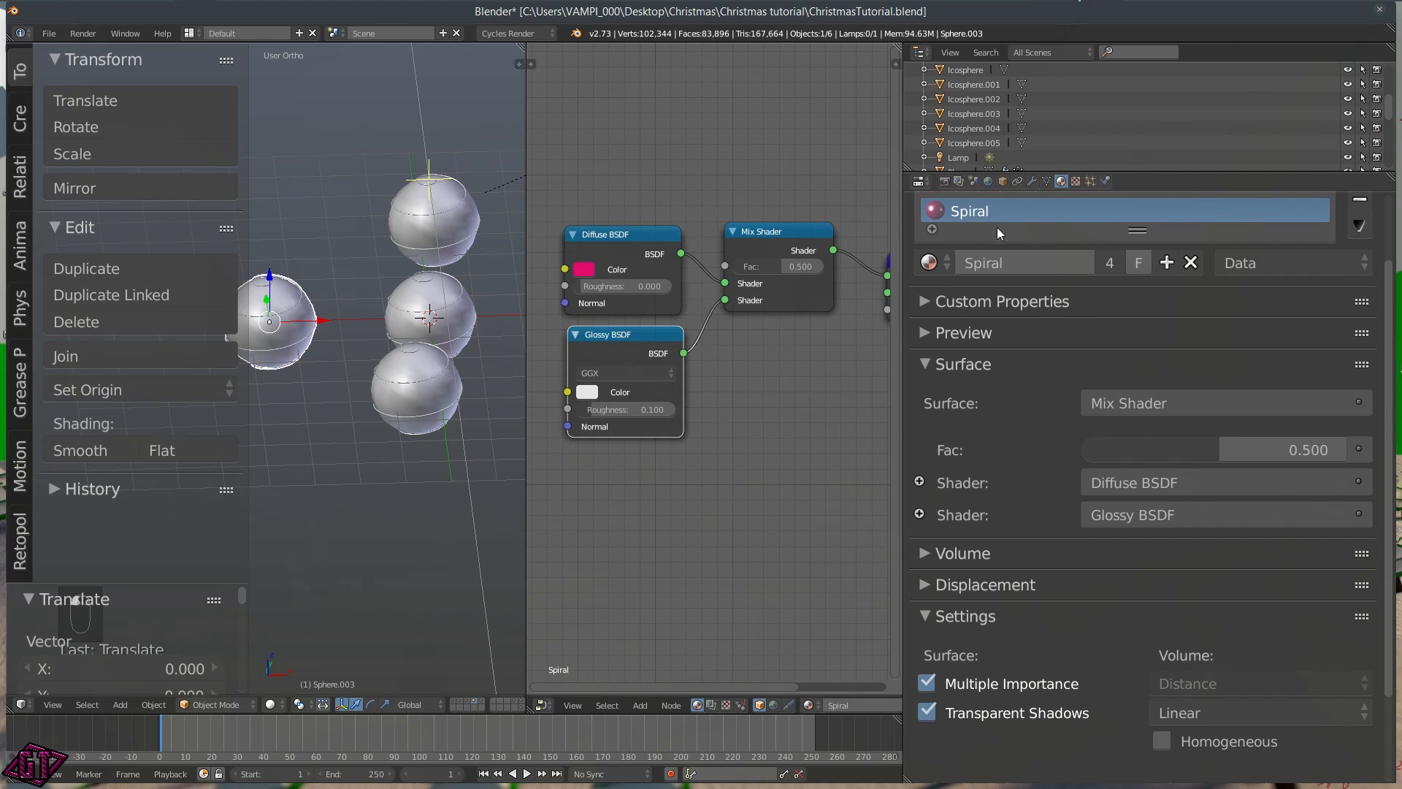
pyautogui.click(1110, 261)
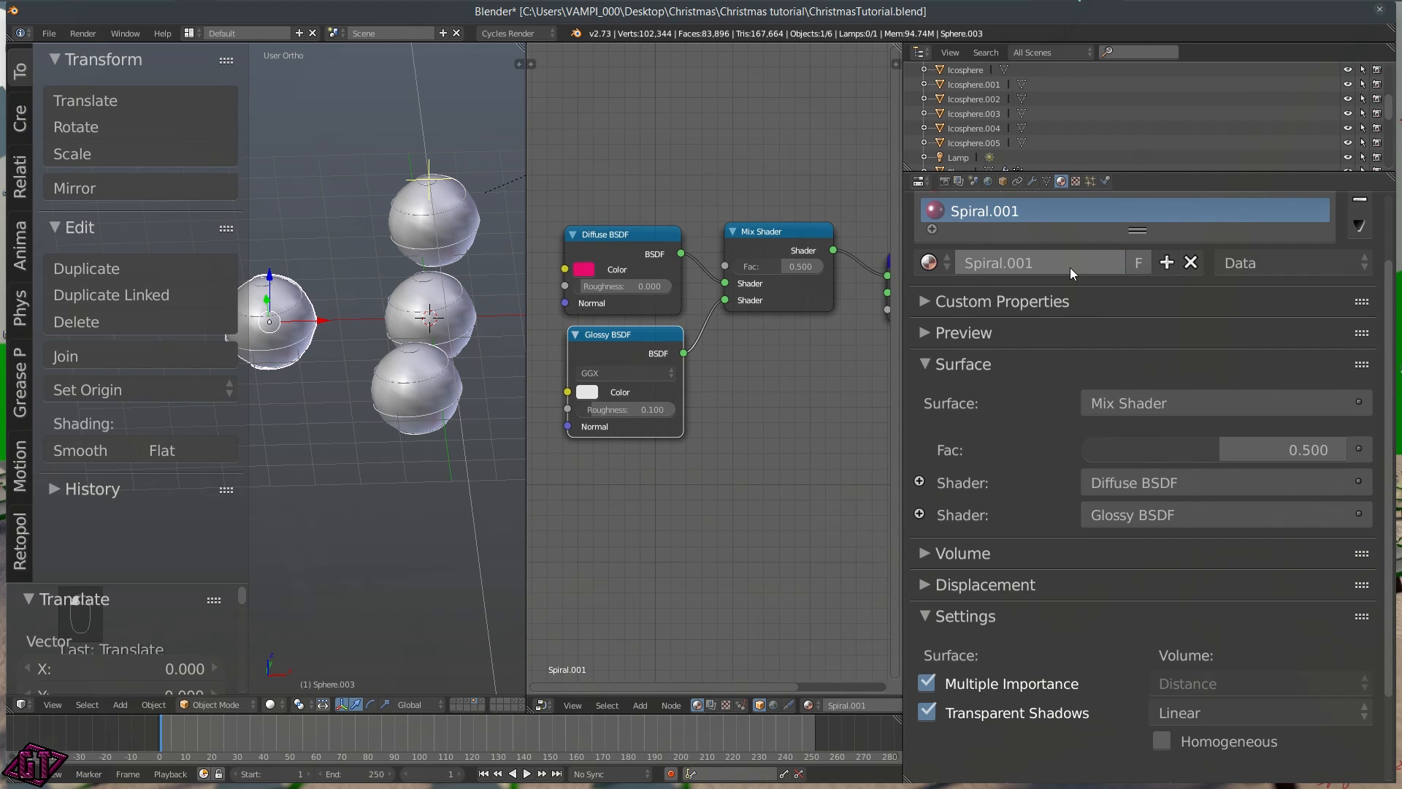
pyautogui.click(583, 269)
pyautogui.moveTo(627, 89); pyautogui.dragTo(604, 65)
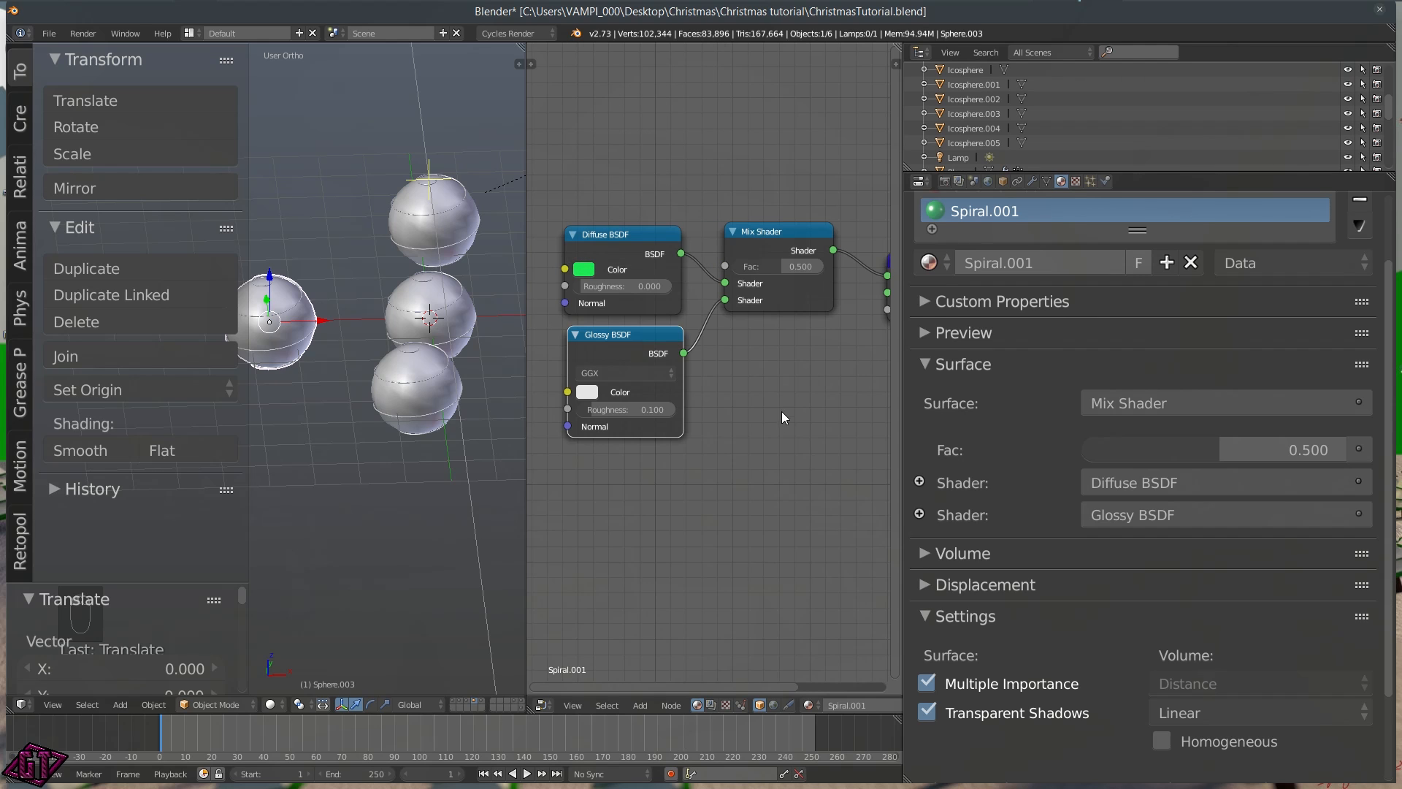
# Make the front sphere's Ornament material single-user and set its Diffuse BSDF color to violet
pyautogui.scroll(-1, 785, 425)
pyautogui.keyDown('shift'); pyautogui.moveTo(398, 389); pyautogui.dragTo(387, 422, button='middle'); pyautogui.keyUp('shift')
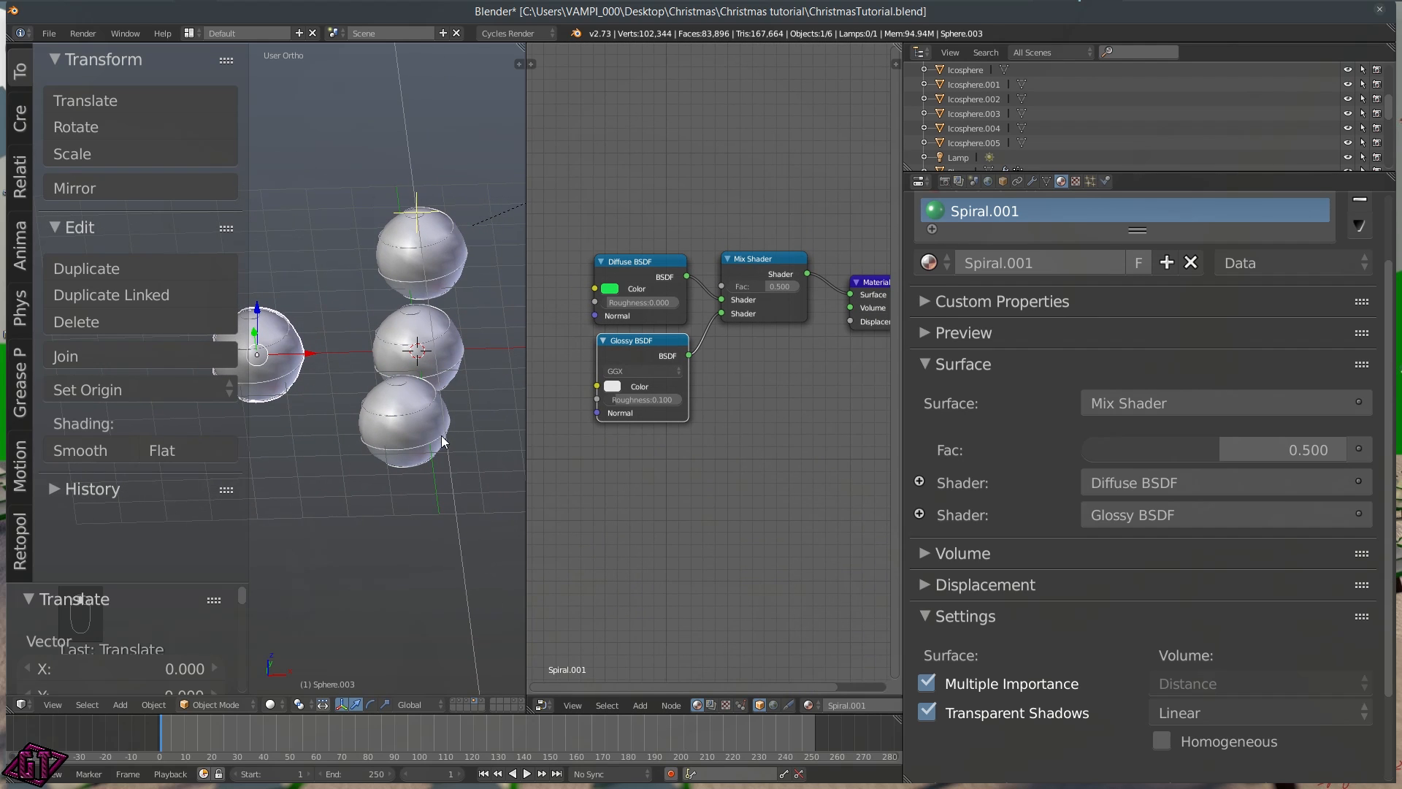
pyautogui.rightClick(416, 420)
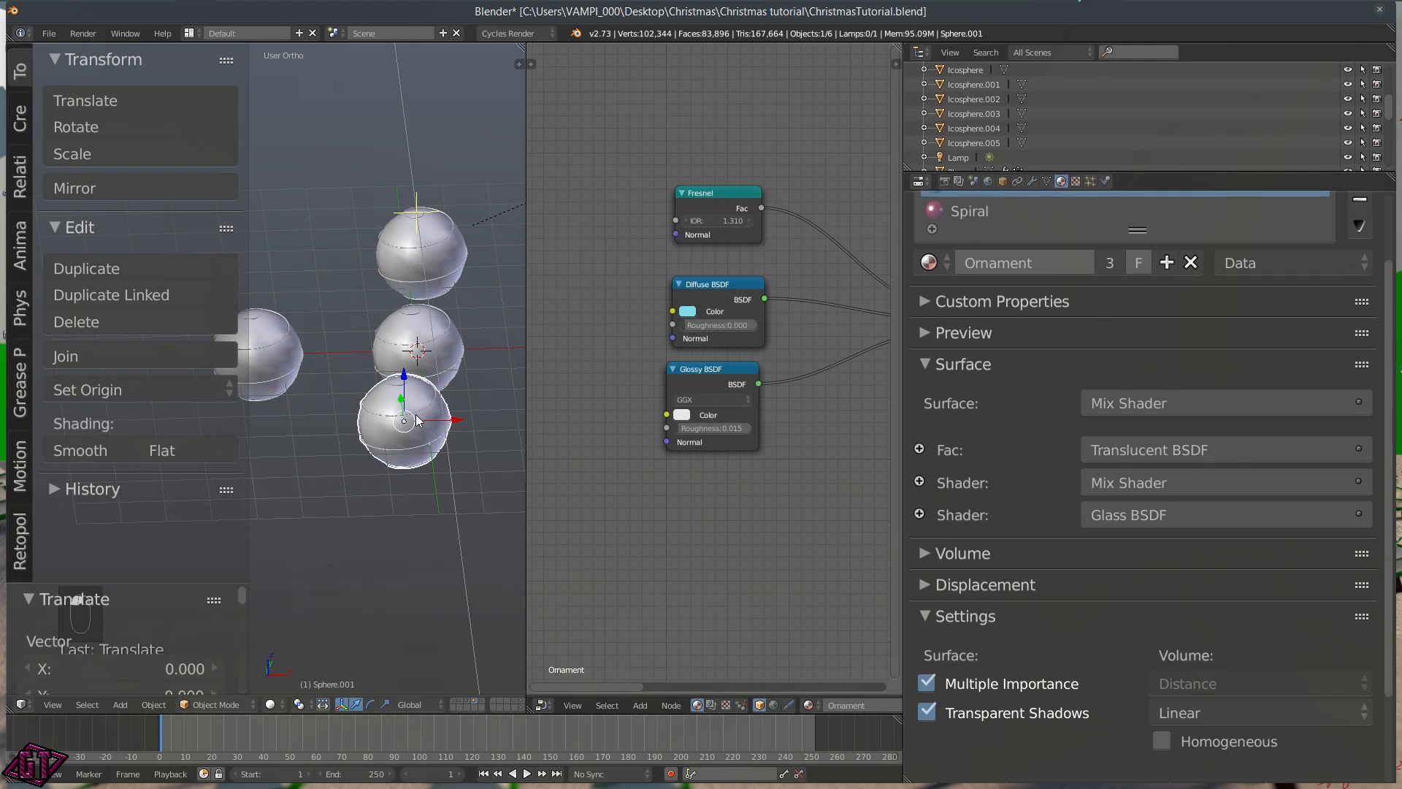
pyautogui.click(1111, 264)
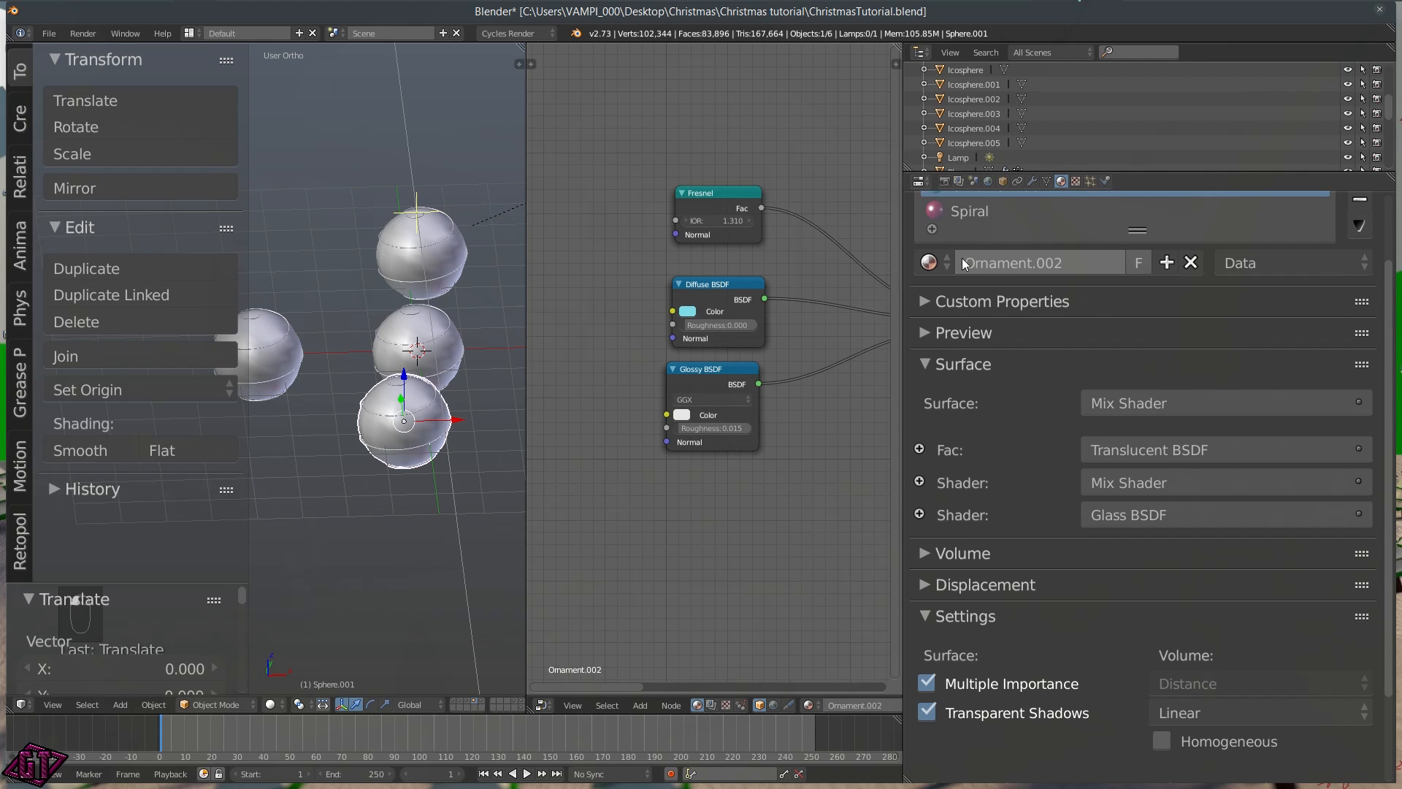
pyautogui.scroll(2, 727, 308)
pyautogui.click(680, 293)
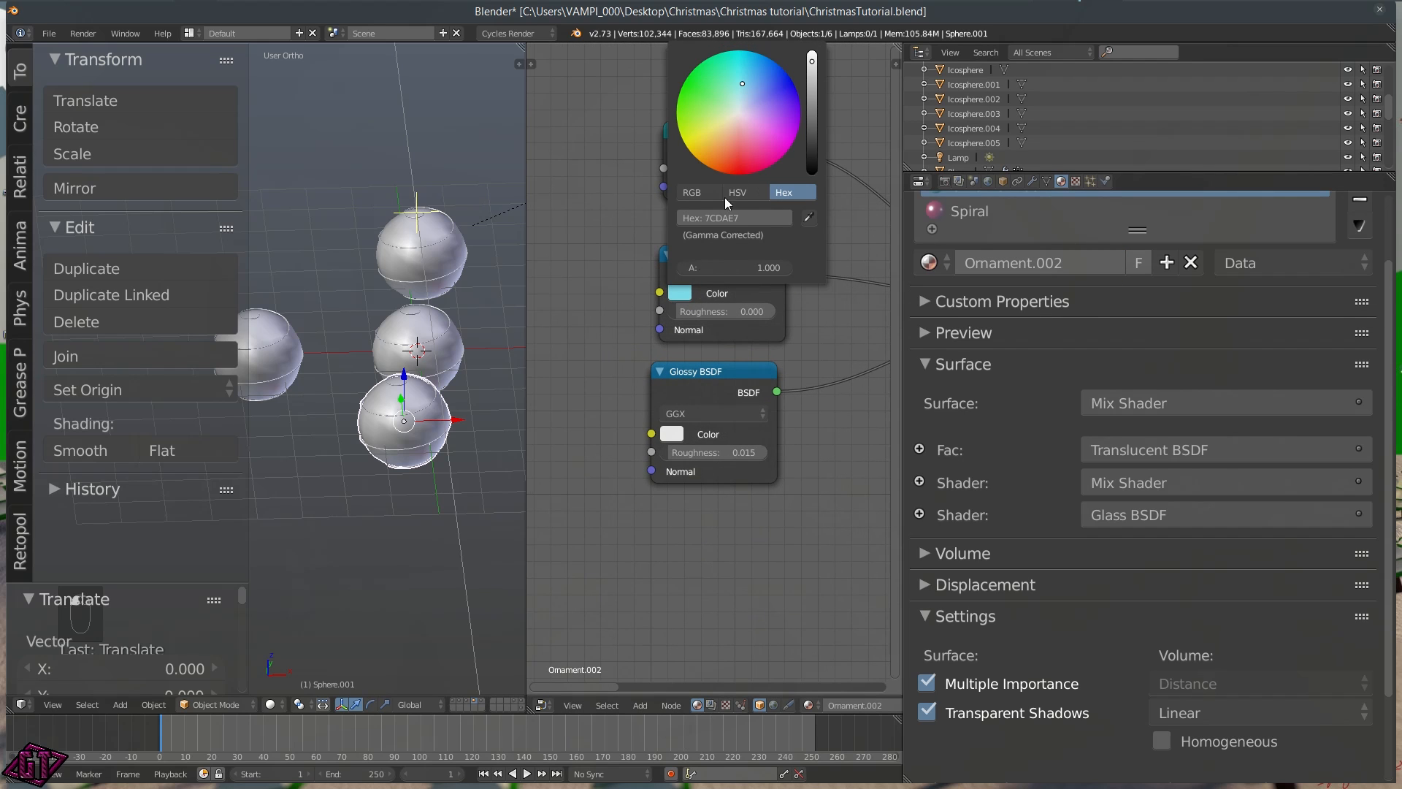
pyautogui.moveTo(755, 126); pyautogui.dragTo(801, 115)
# Make the front sphere's Spiral material single-user and set its Diffuse BSDF color to lime green
pyautogui.click(993, 213)
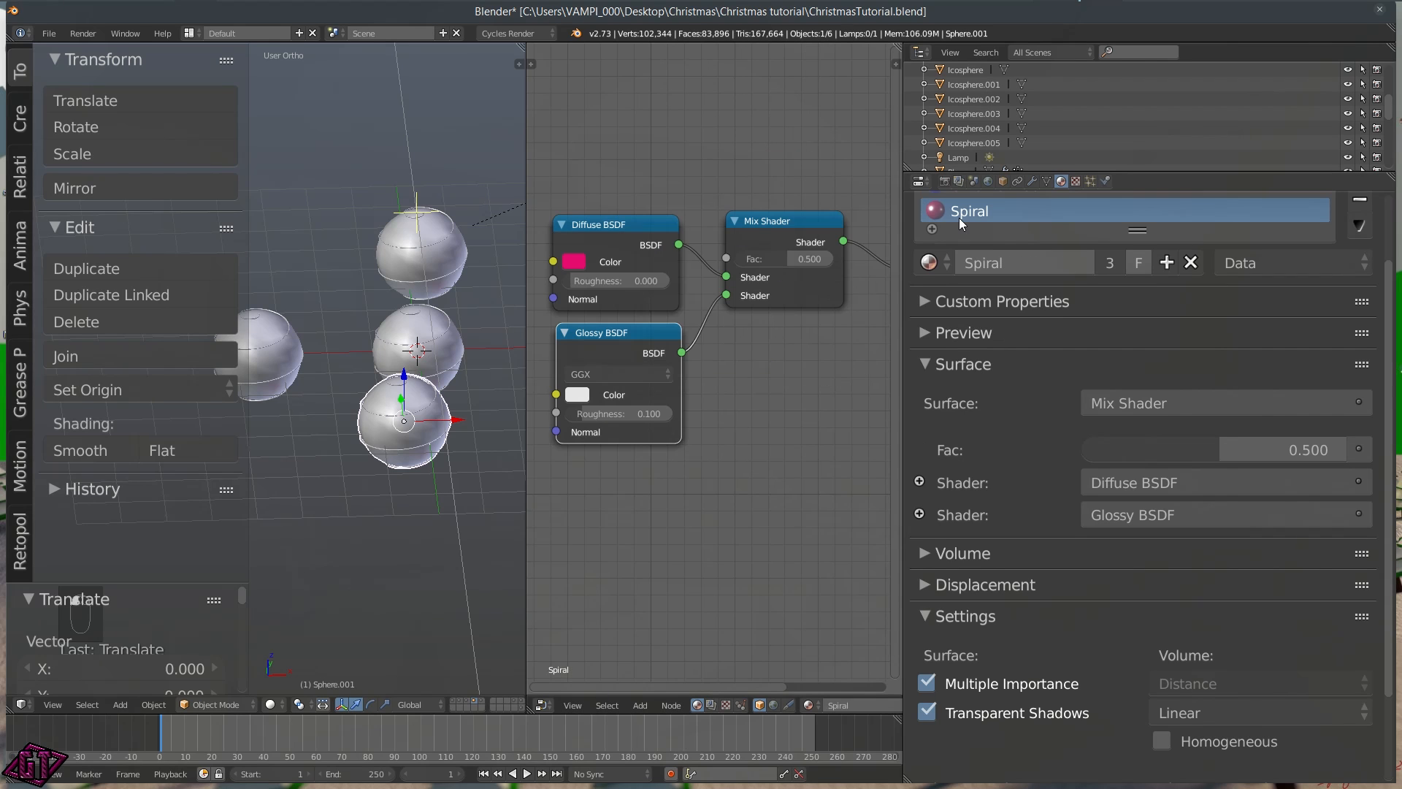
pyautogui.click(1107, 263)
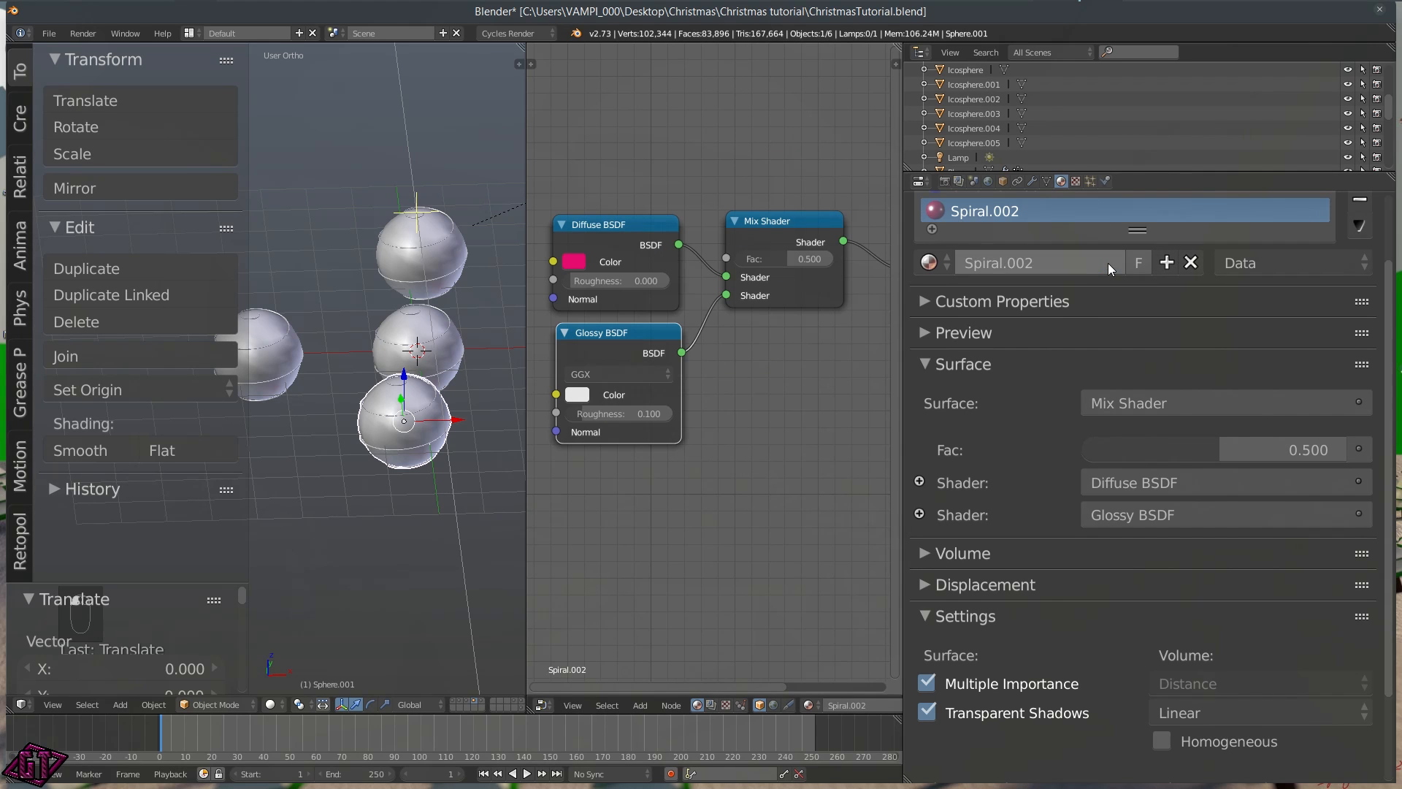
pyautogui.click(576, 262)
pyautogui.moveTo(612, 349); pyautogui.dragTo(577, 356)
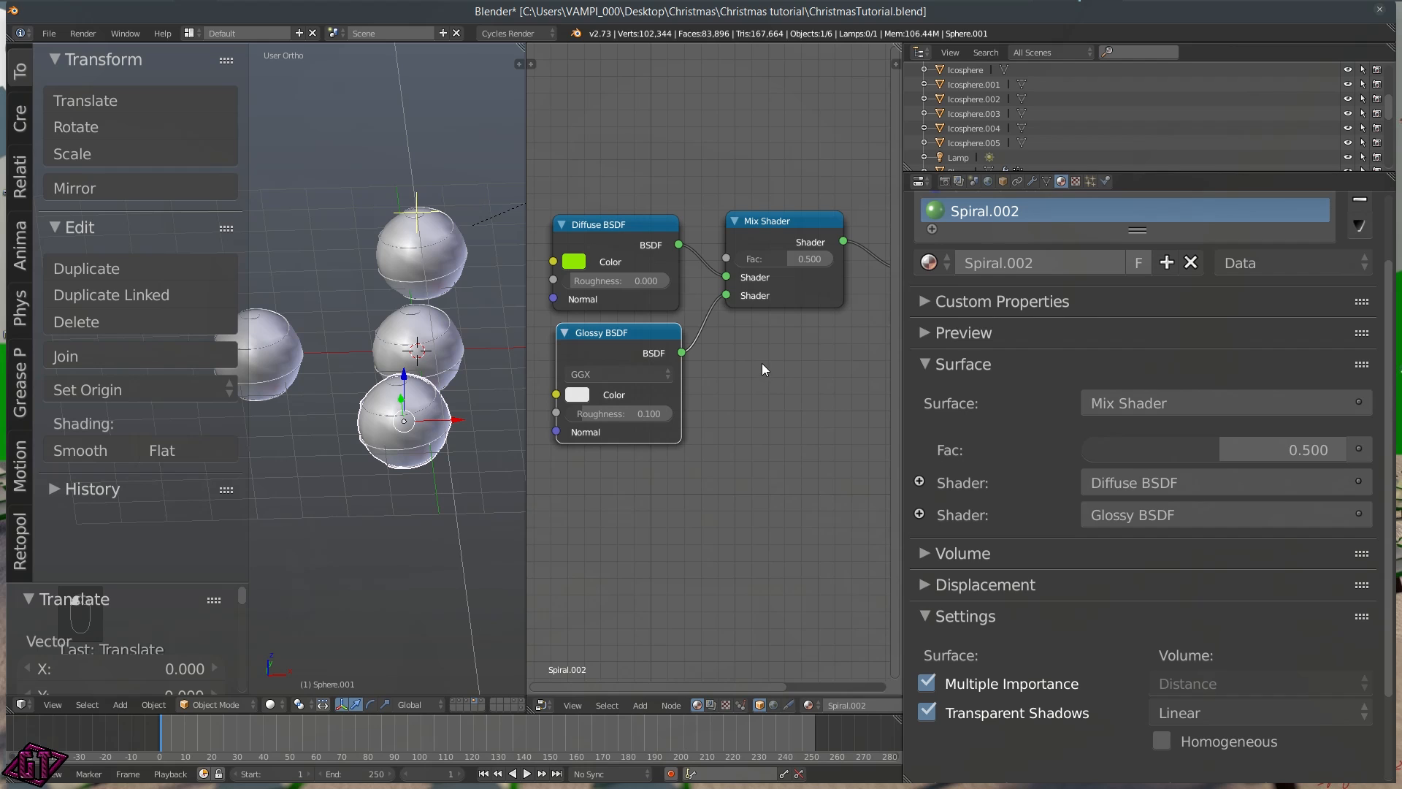
# Make the rear sphere's Ornament material single-user and set its Diffuse BSDF color to golden orange
pyautogui.rightClick(418, 252)
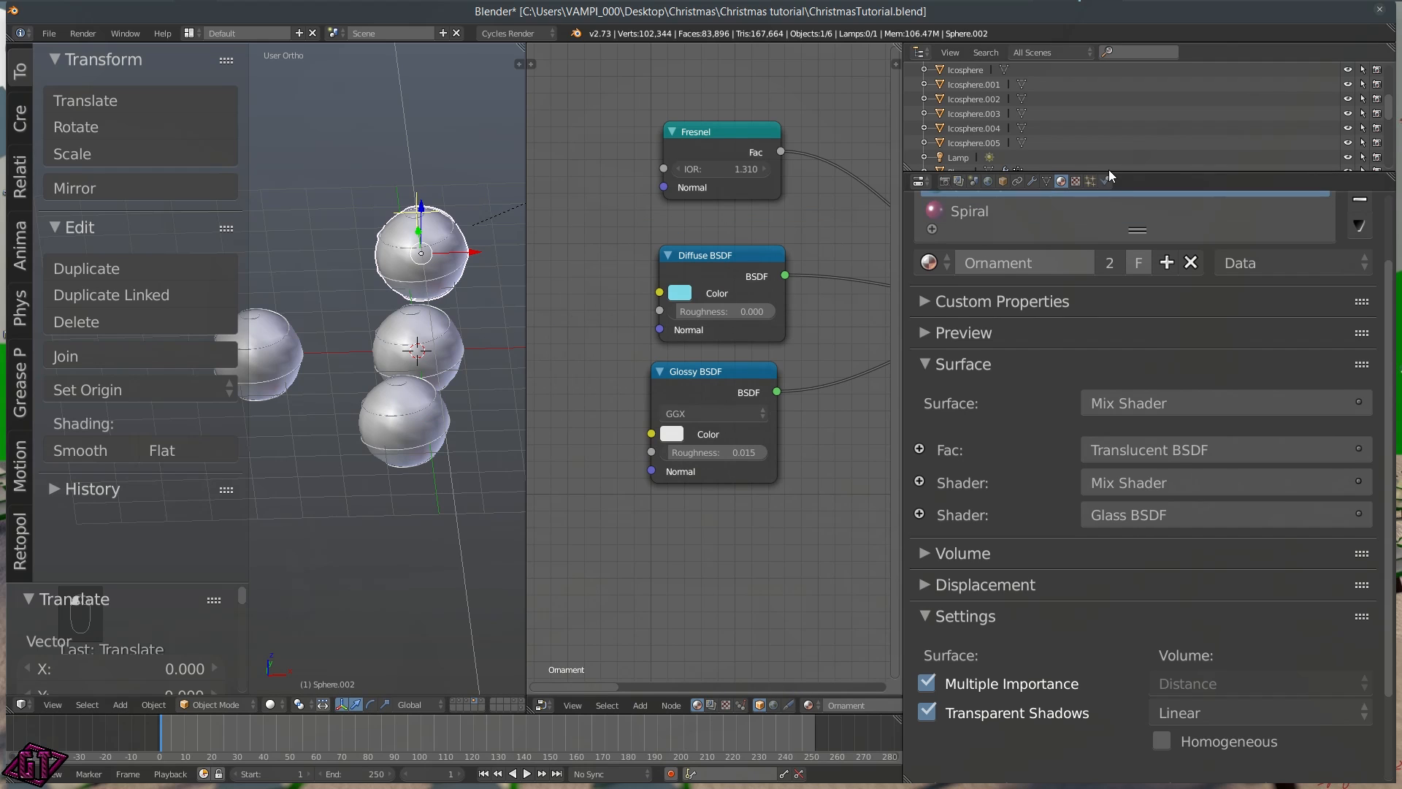
pyautogui.click(1114, 259)
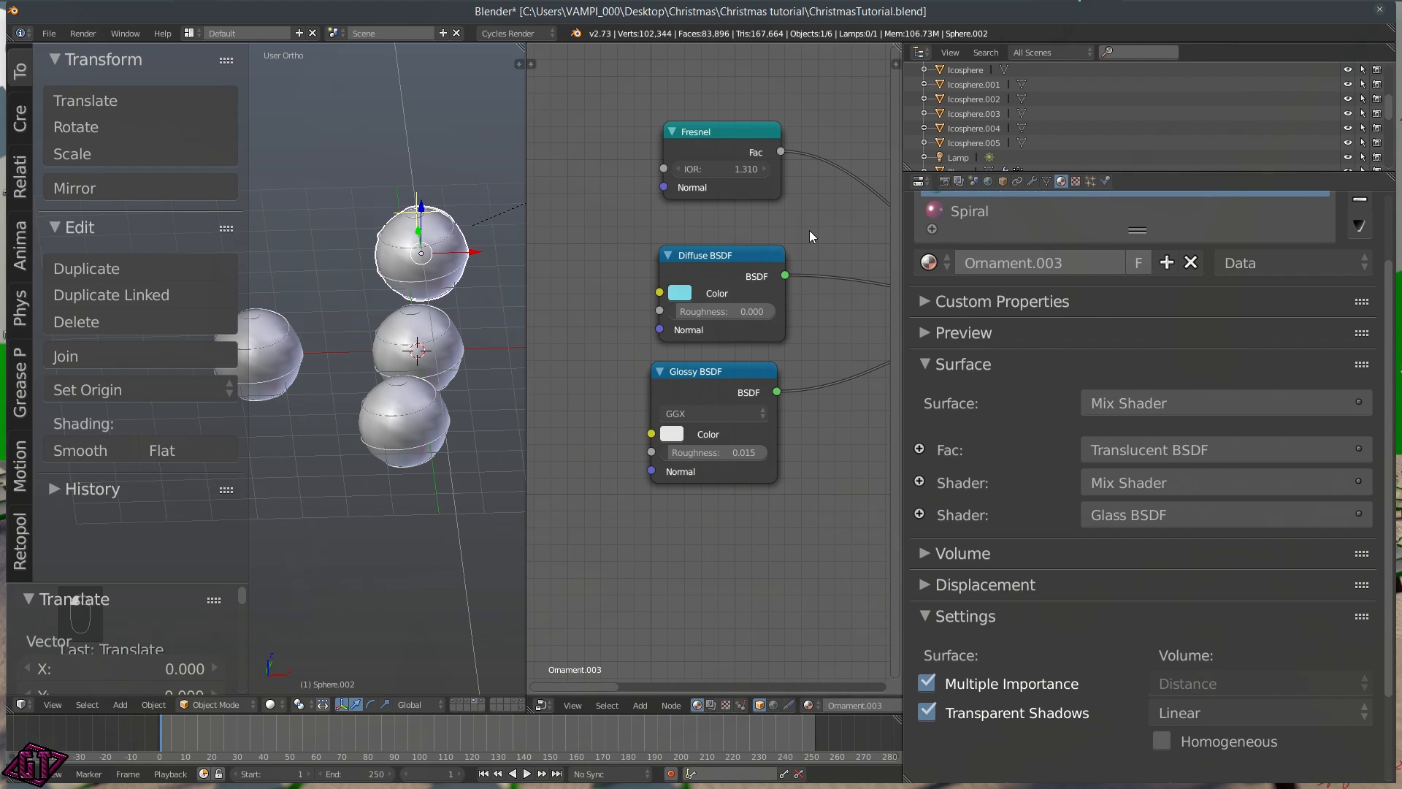
pyautogui.click(677, 292)
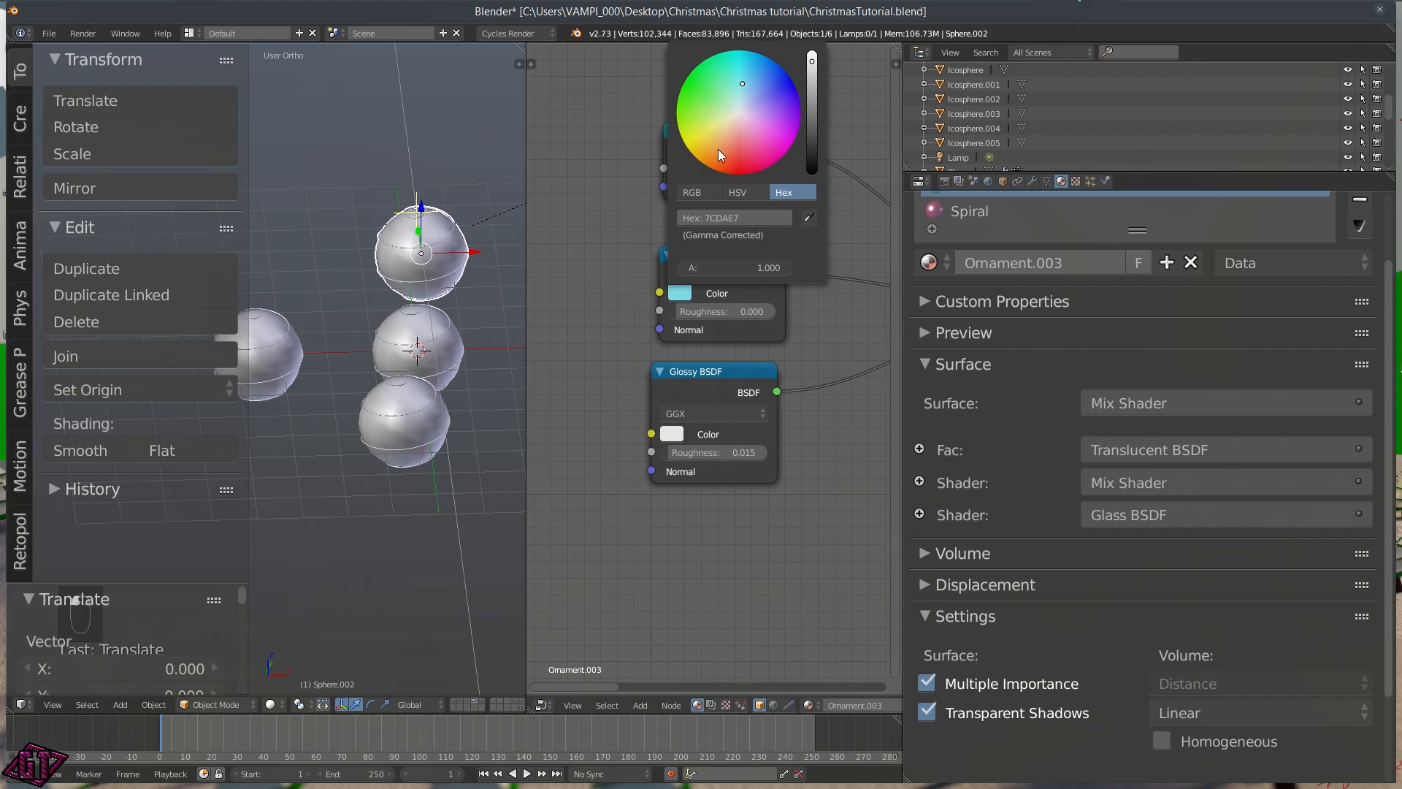
pyautogui.moveTo(719, 126)
pyautogui.mouseDown()
pyautogui.moveTo(732, 175)
pyautogui.moveTo(690, 152)
pyautogui.moveTo(699, 160)
pyautogui.mouseUp()
# Make the rear sphere's Spiral material single-user and set its Diffuse BSDF color to blue
pyautogui.click(936, 214)
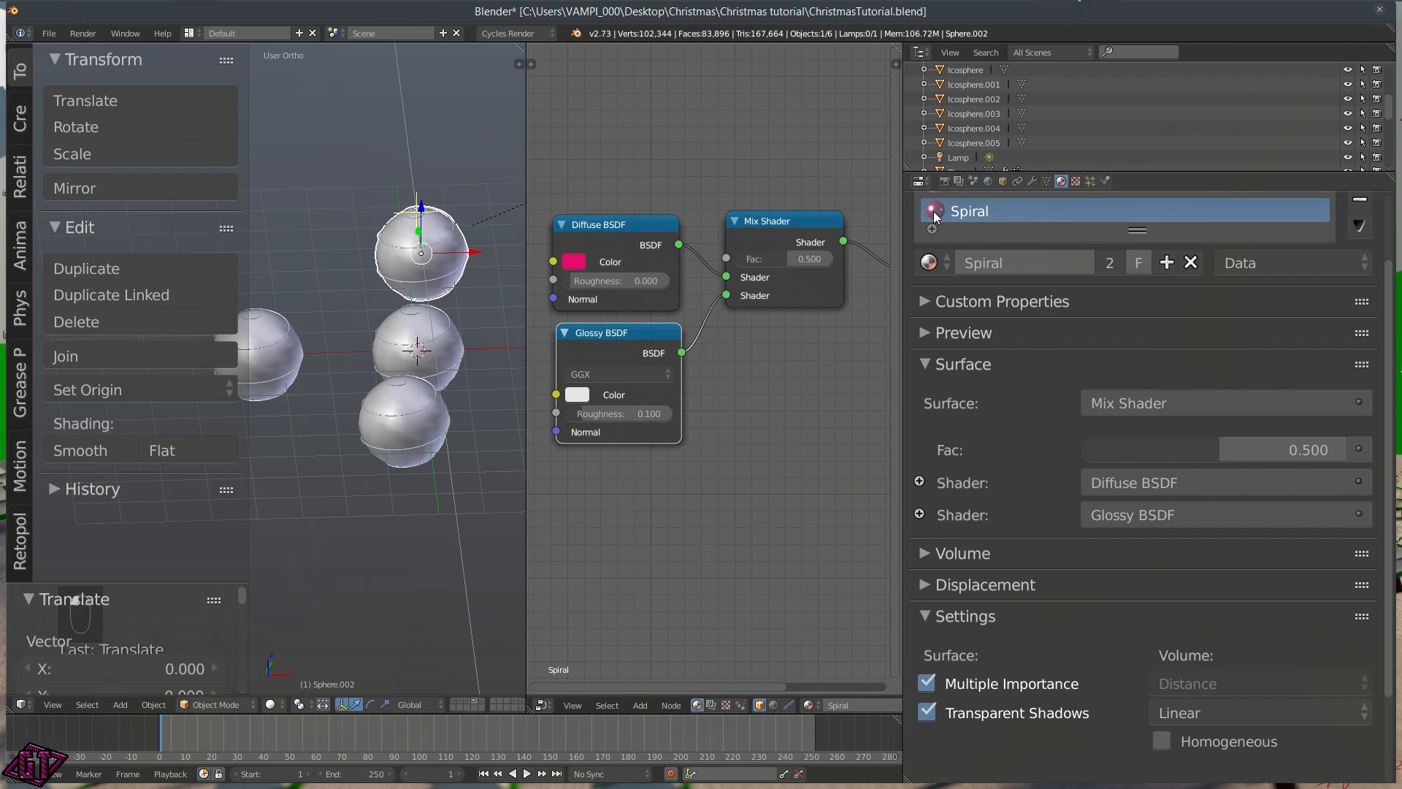
pyautogui.click(1107, 269)
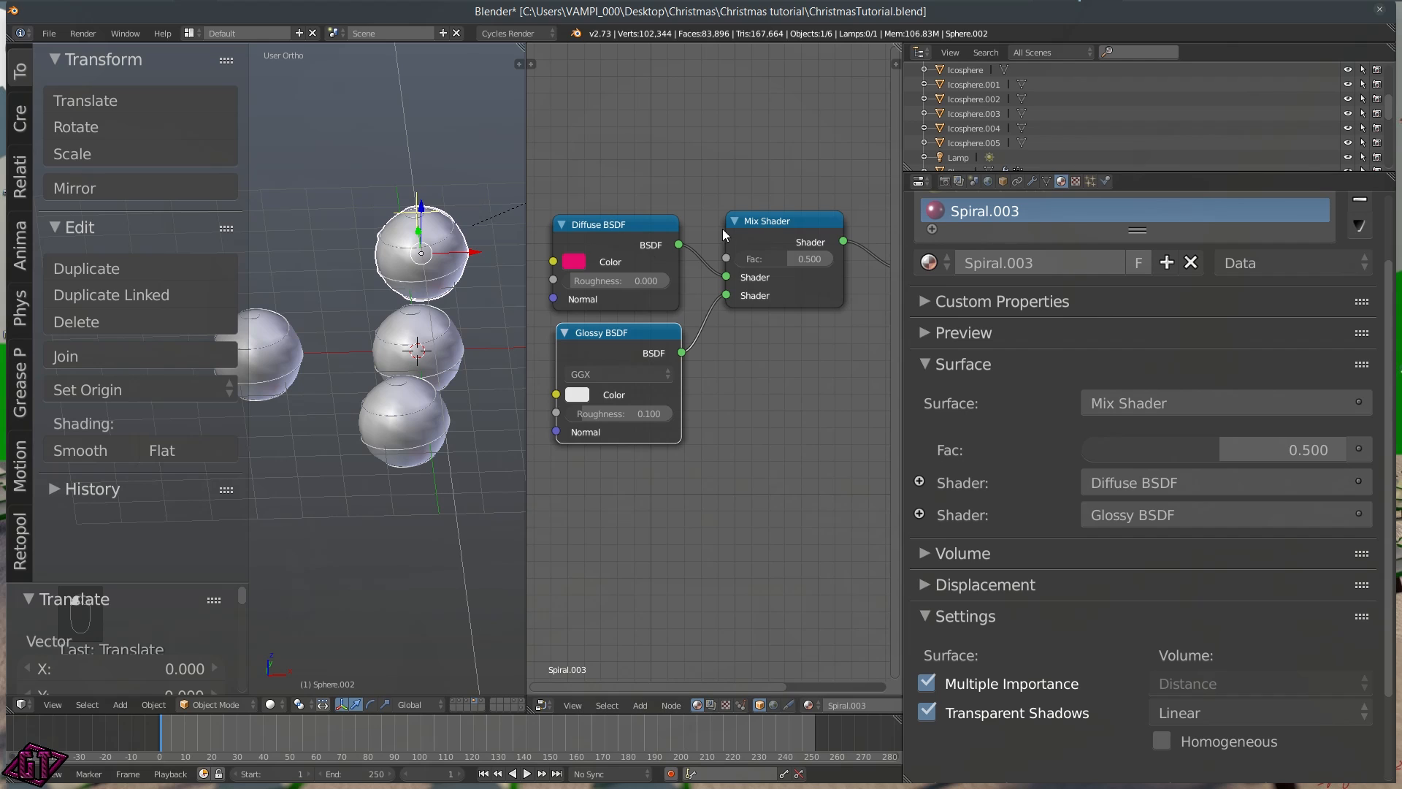
pyautogui.click(585, 263)
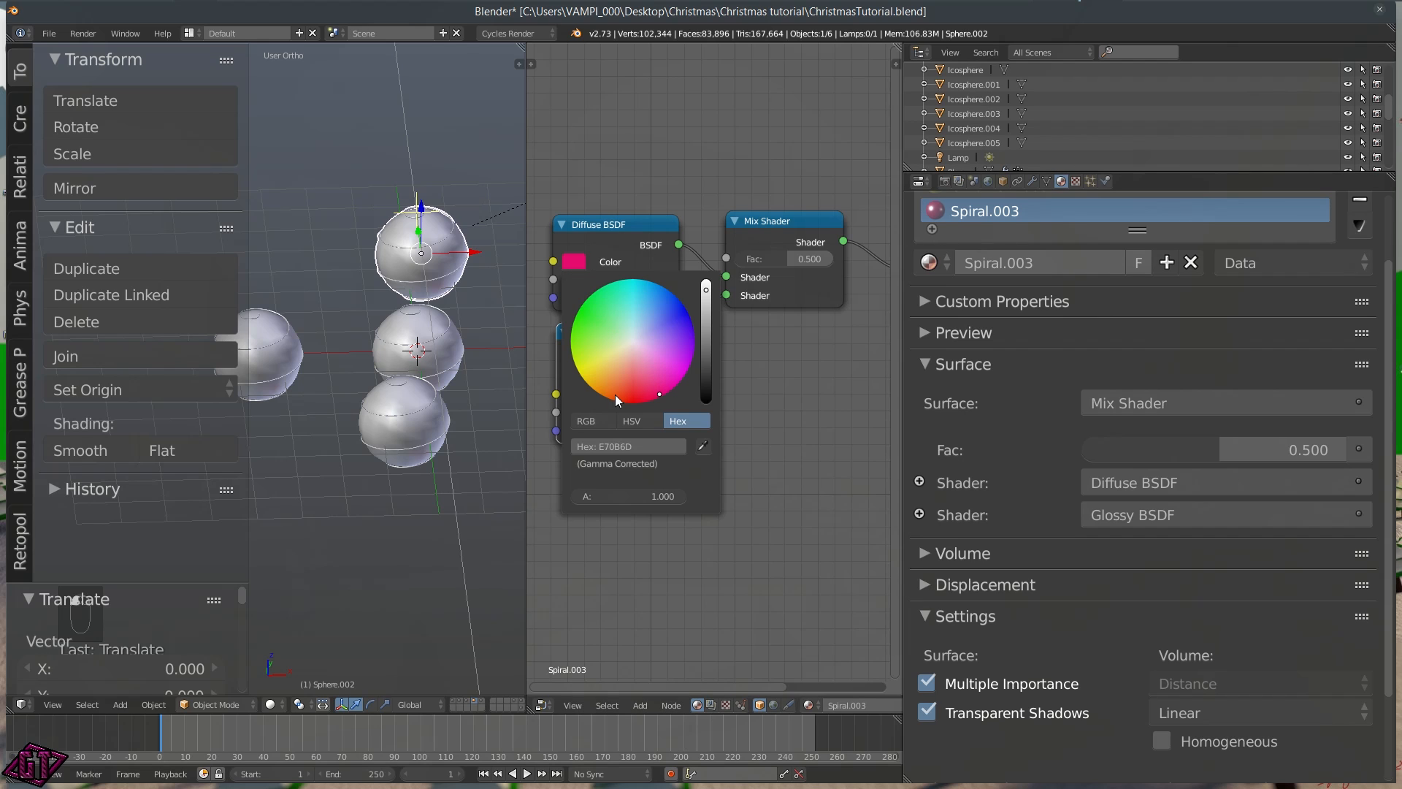
pyautogui.moveTo(625, 318); pyautogui.dragTo(685, 307)
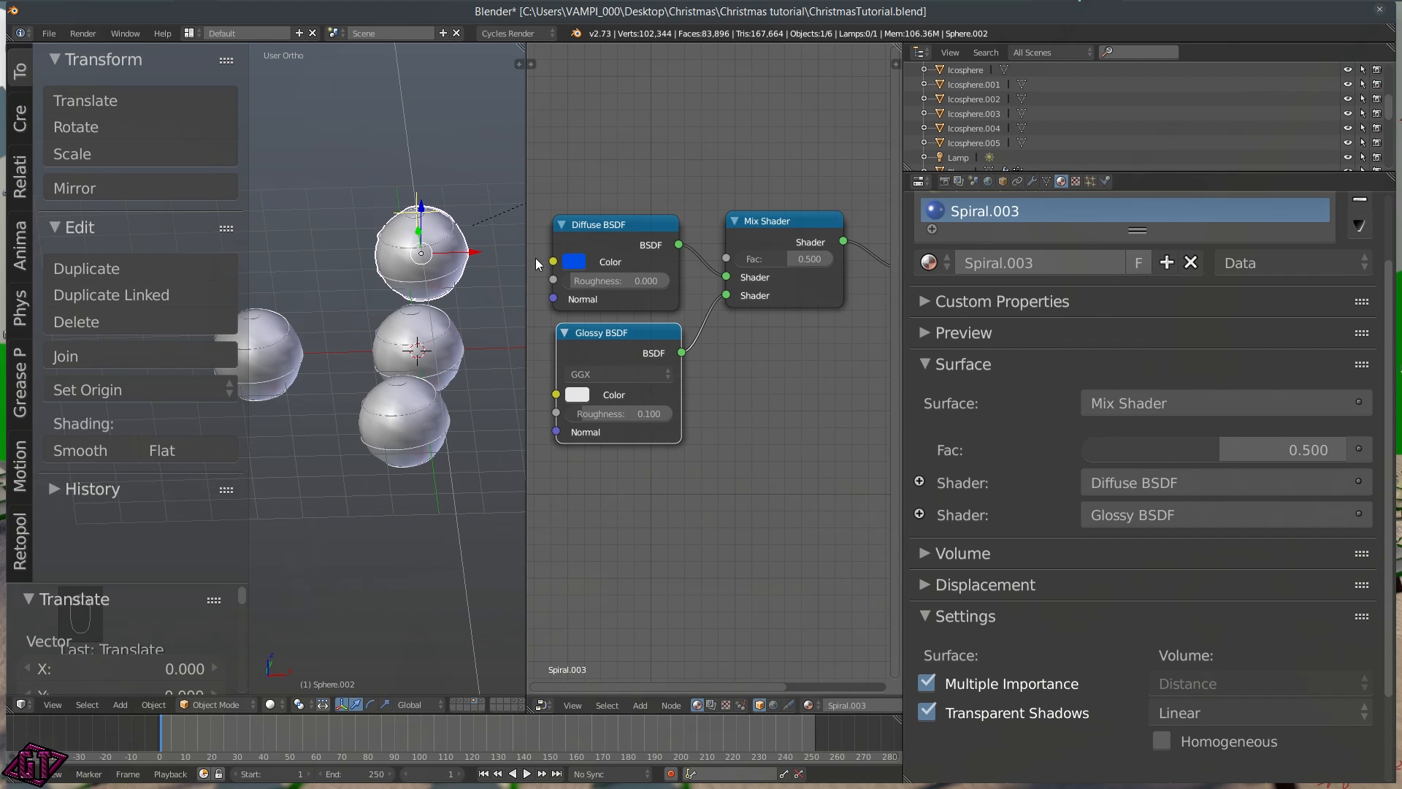
# Widen the 3D viewport, preview the four ornaments in Rendered shading, and return to Solid shading
pyautogui.moveTo(525, 252); pyautogui.dragTo(856, 252)
pyautogui.moveTo(637, 334)
pyautogui.mouseDown(button='middle')
pyautogui.moveTo(572, 304)
pyautogui.moveTo(616, 331)
pyautogui.mouseUp(button='middle')
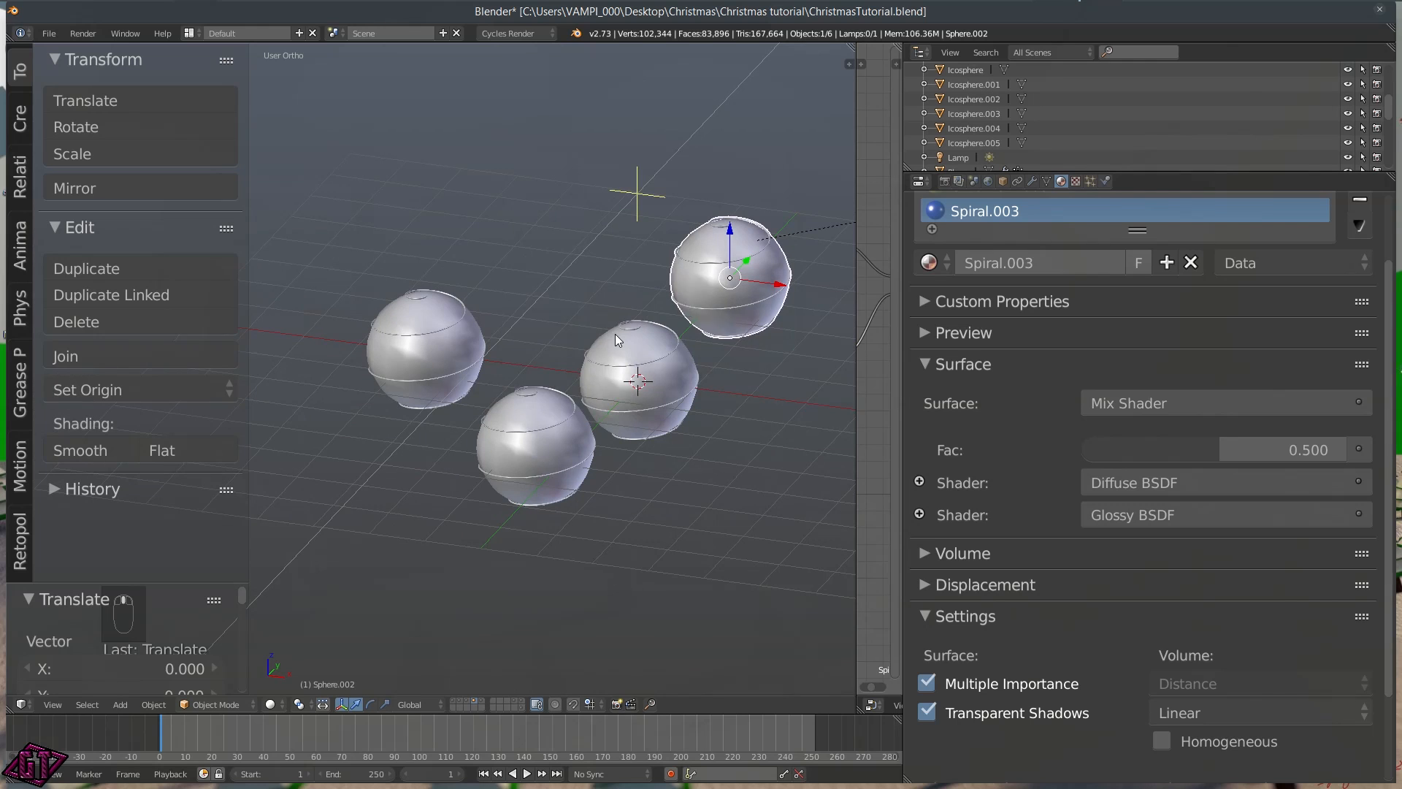
pyautogui.press('z')
pyautogui.click(697, 286)
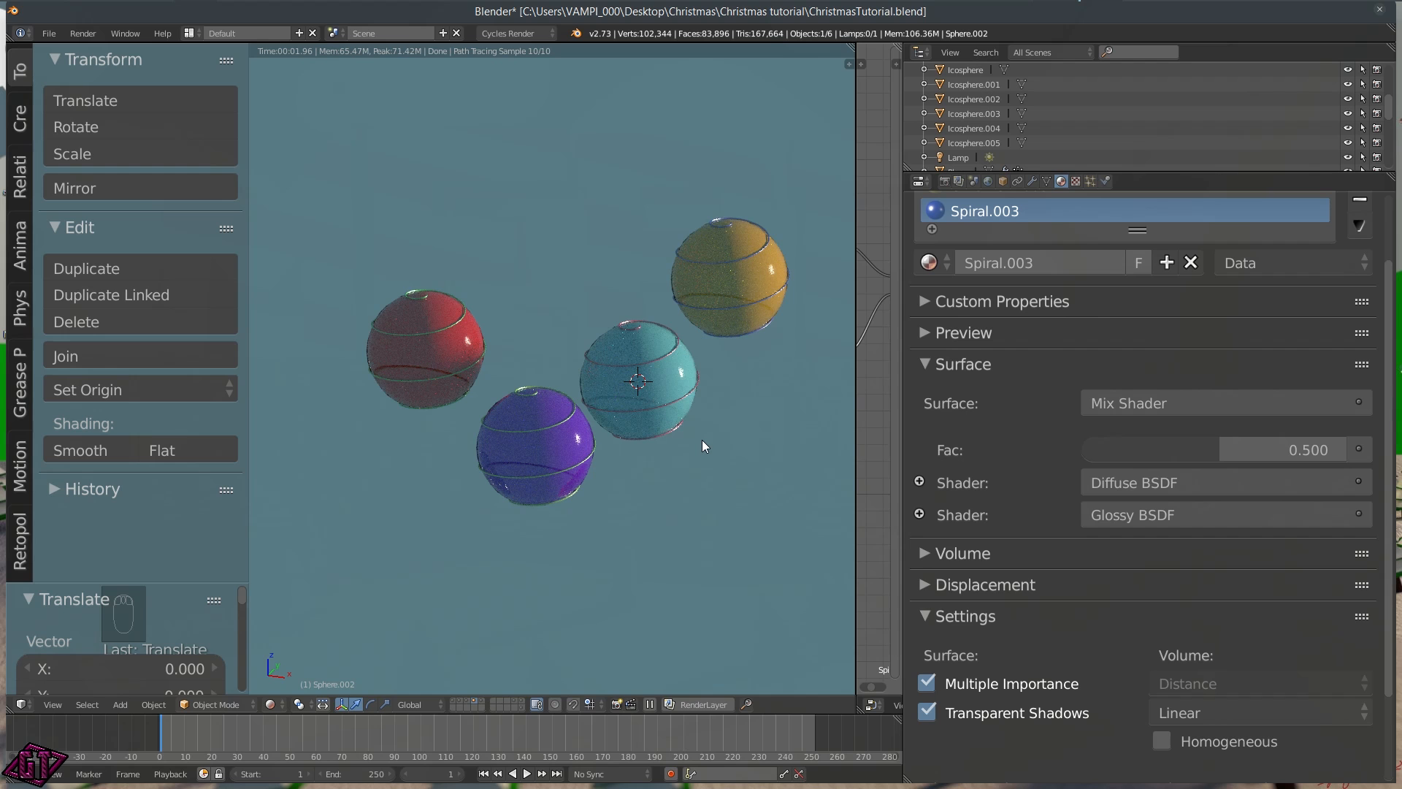
pyautogui.moveTo(711, 413); pyautogui.dragTo(571, 369, button='middle')
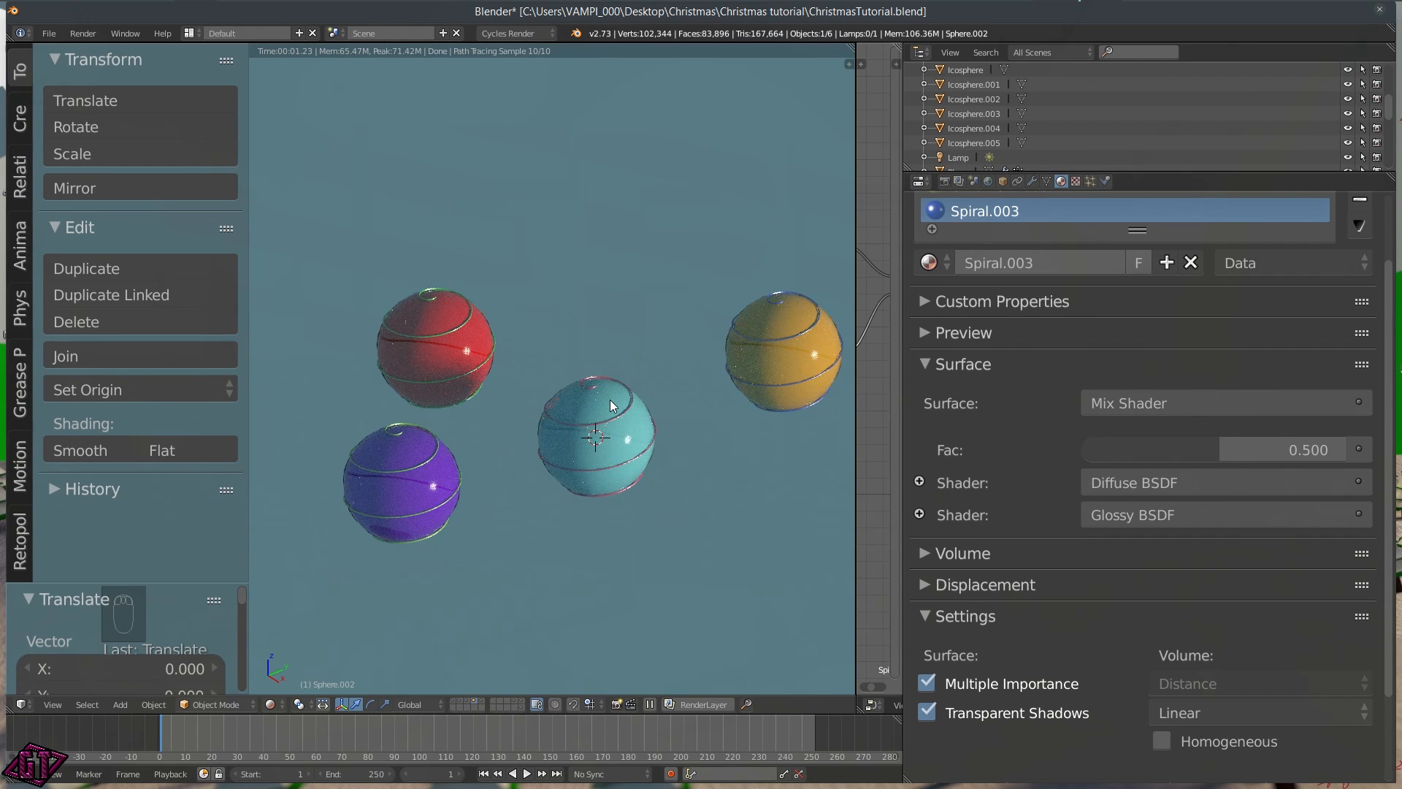
pyautogui.moveTo(686, 504); pyautogui.dragTo(659, 487, button='middle')
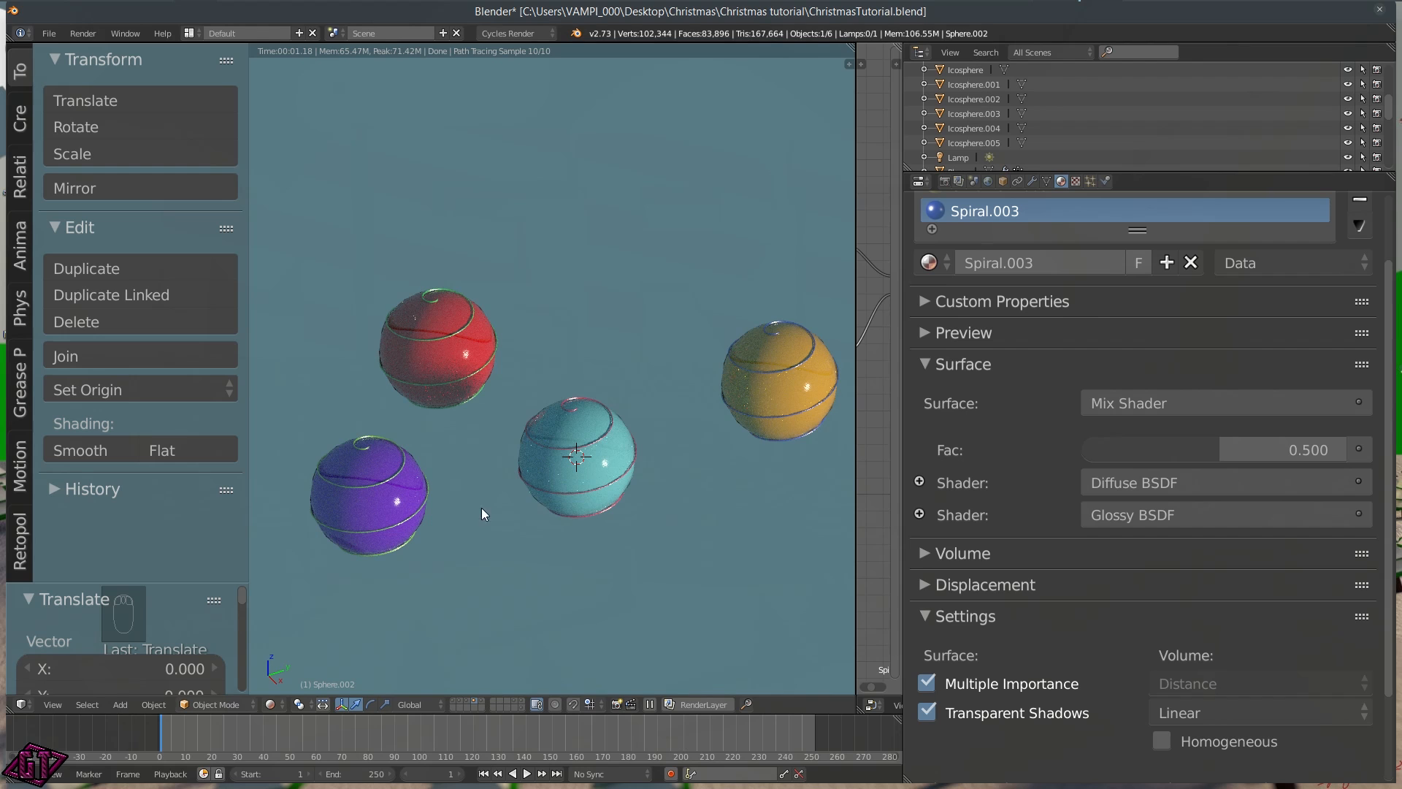
pyautogui.press('z')
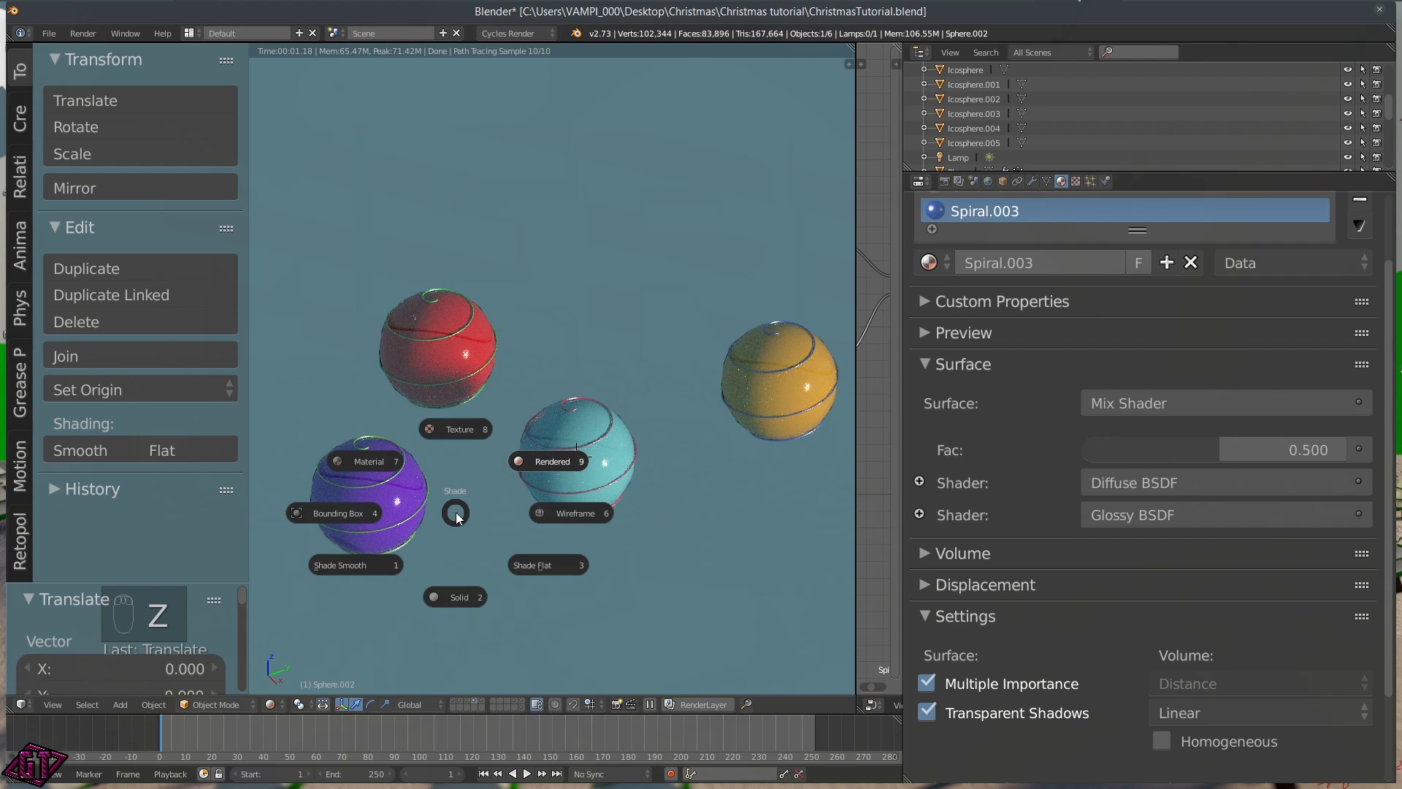
pyautogui.click(454, 574)
# Select all four ornament spheres and put them in a new group named Ornaments
pyautogui.moveTo(418, 453); pyautogui.dragTo(520, 398, button='middle')
pyautogui.keyDown('shift'); pyautogui.click(527, 381); pyautogui.keyUp('shift')
pyautogui.keyDown('shift'); pyautogui.click(454, 422); pyautogui.keyUp('shift')
pyautogui.keyDown('shift'); pyautogui.click(419, 344); pyautogui.keyUp('shift')
pyautogui.moveTo(474, 422); pyautogui.dragTo(516, 422, button='middle')
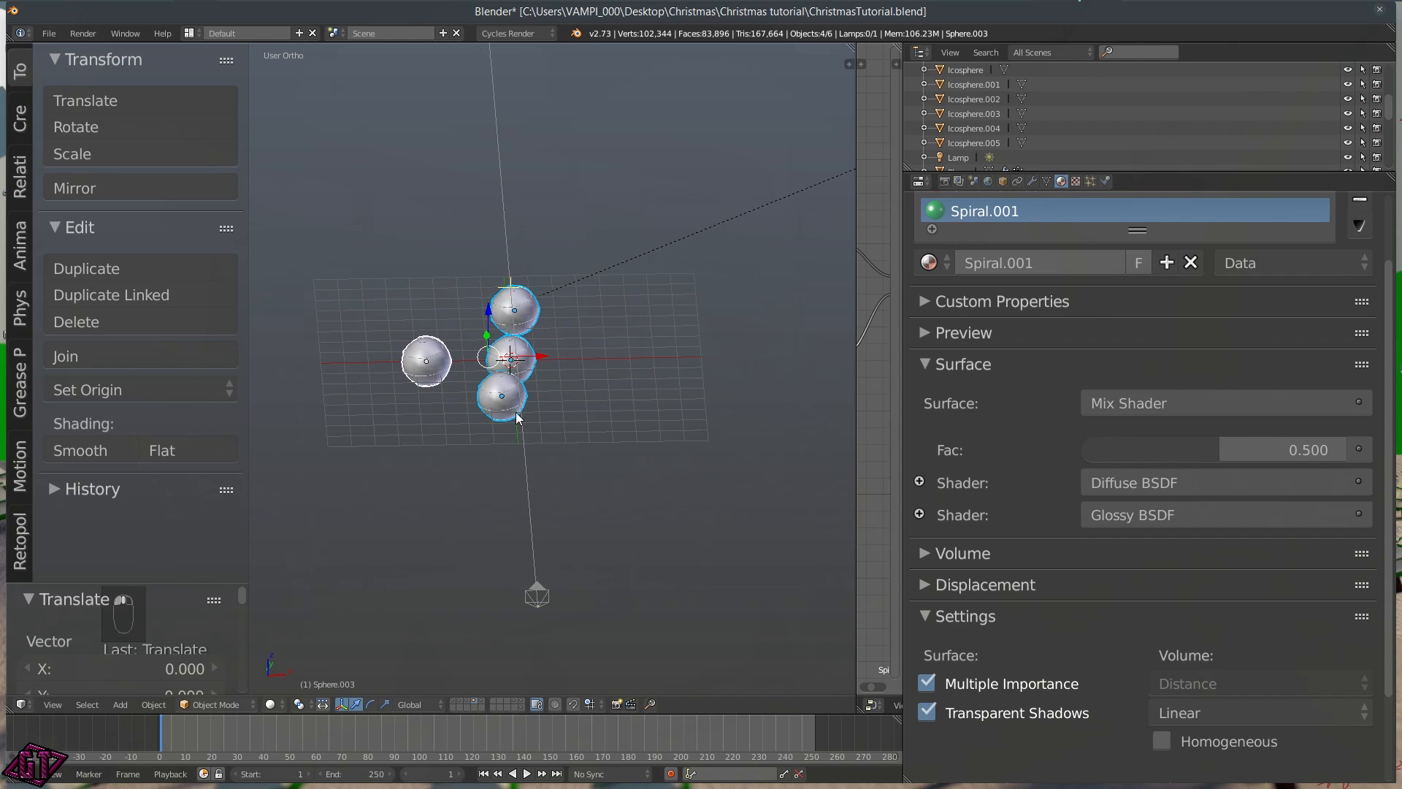
pyautogui.hotkey('ctrl', 'g')
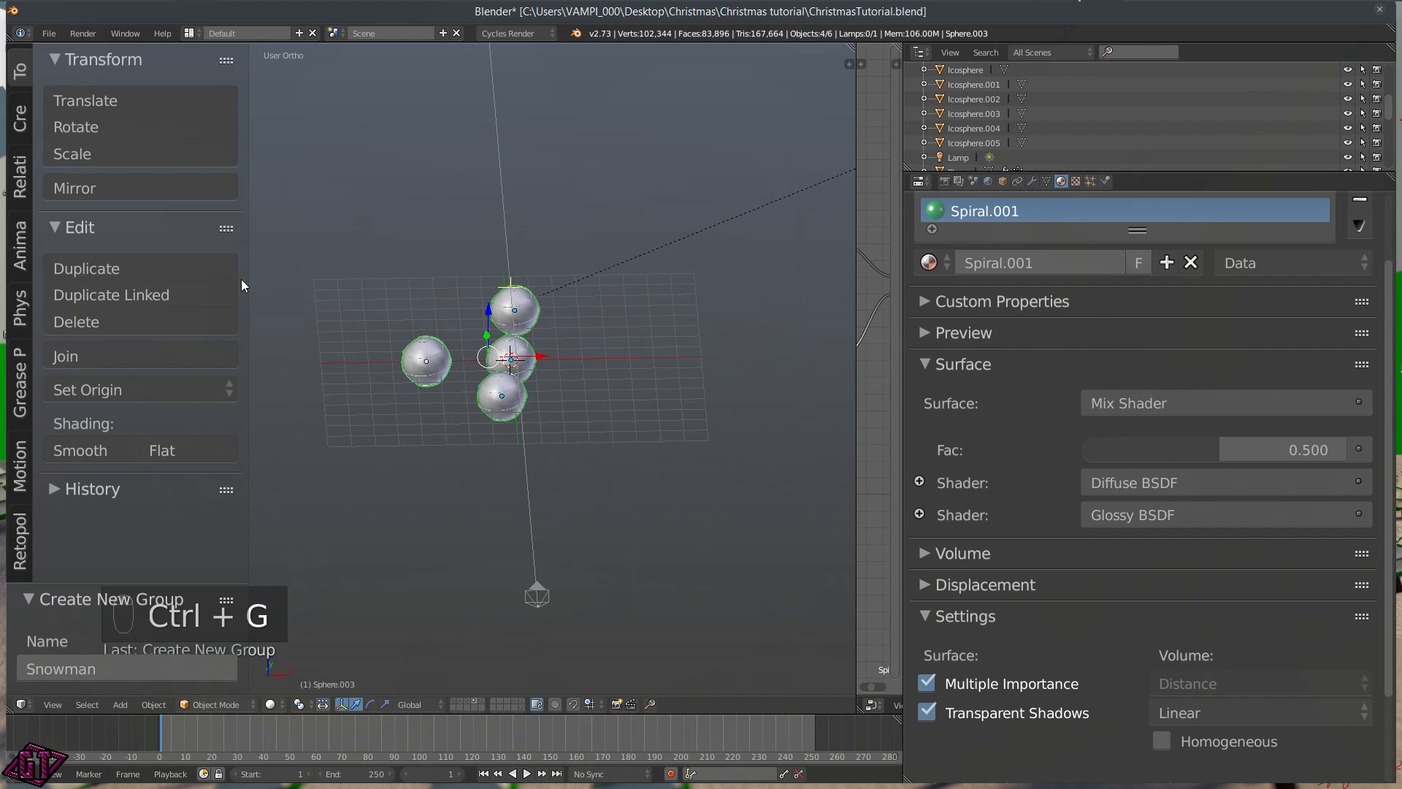
pyautogui.moveTo(110, 582); pyautogui.dragTo(116, 433)
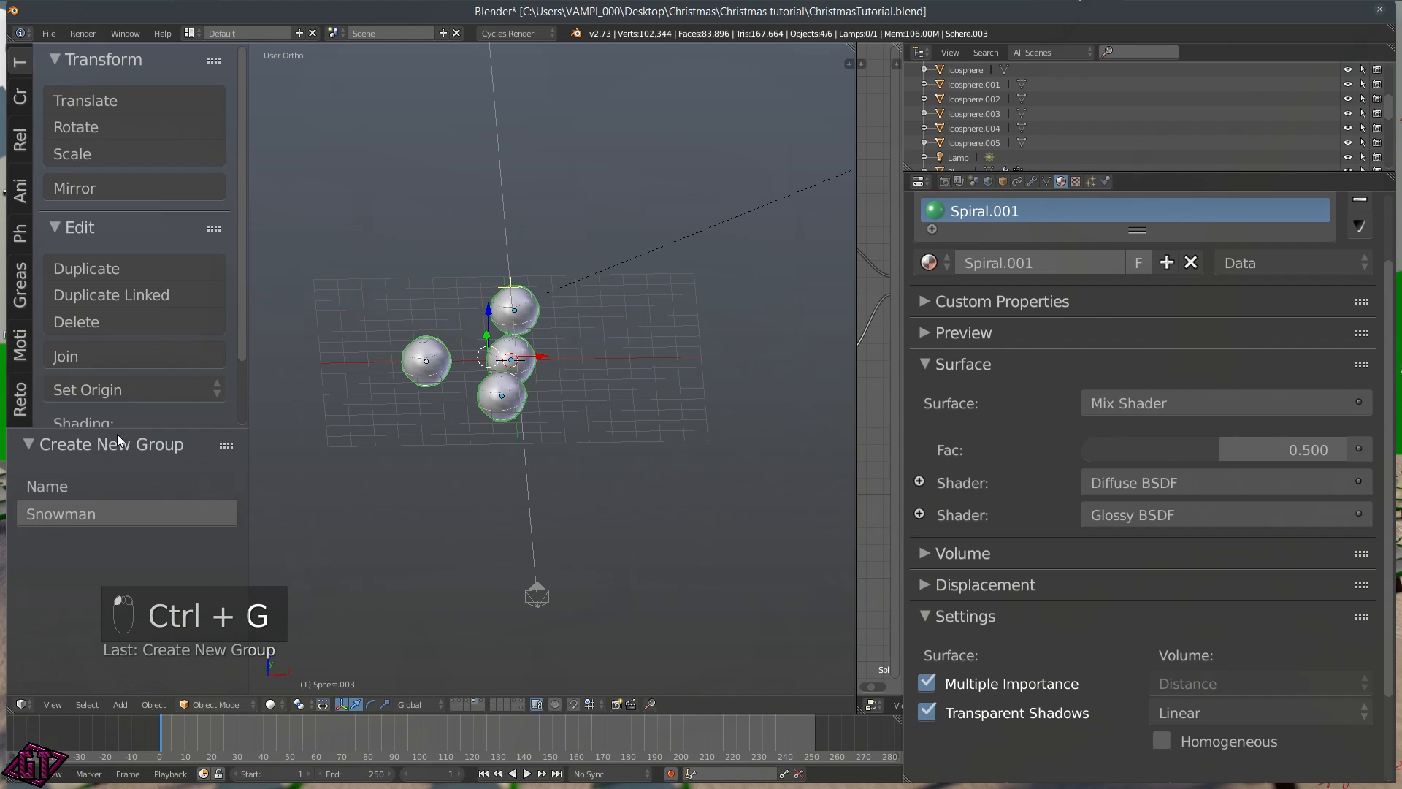
pyautogui.click(105, 513)
pyautogui.write('Ornaments')
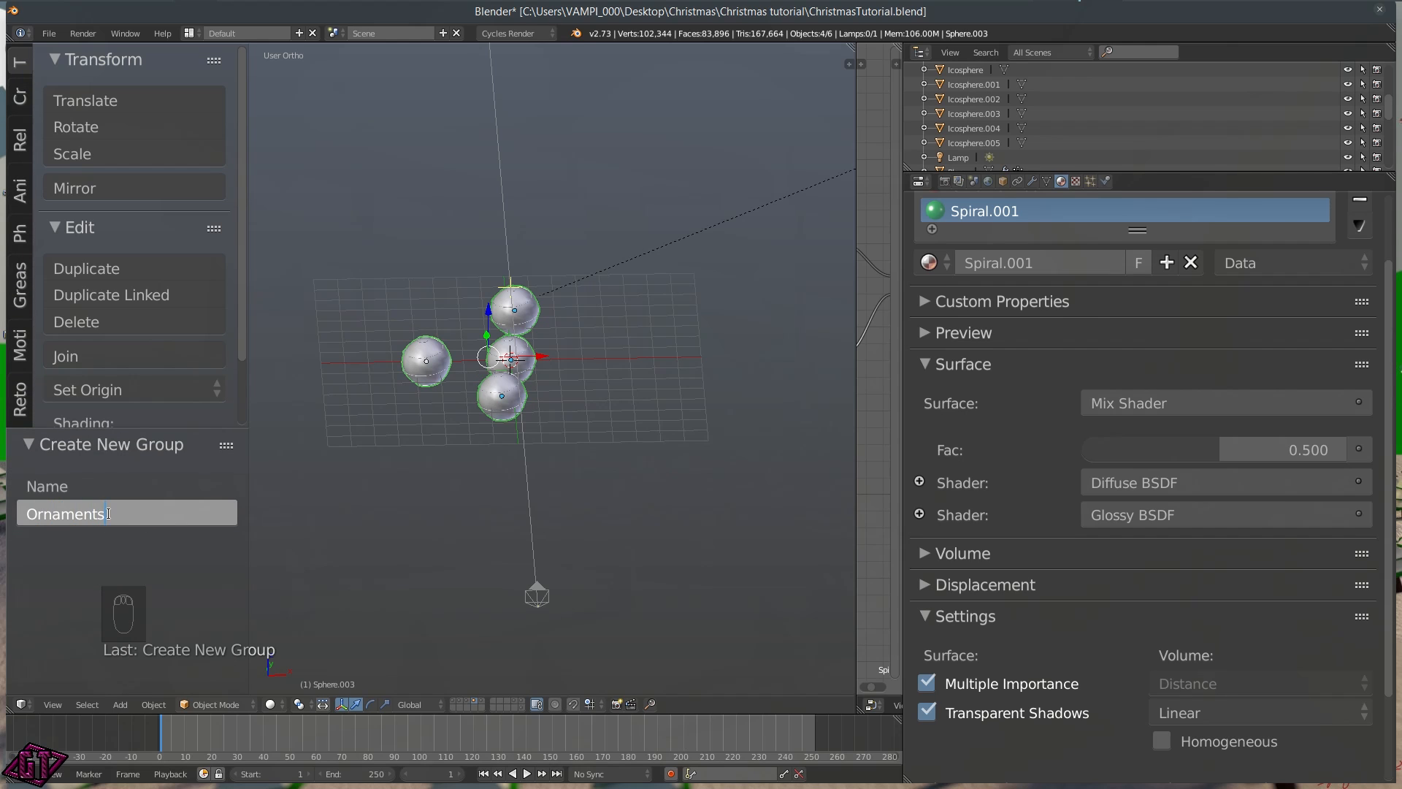
pyautogui.press('Return')
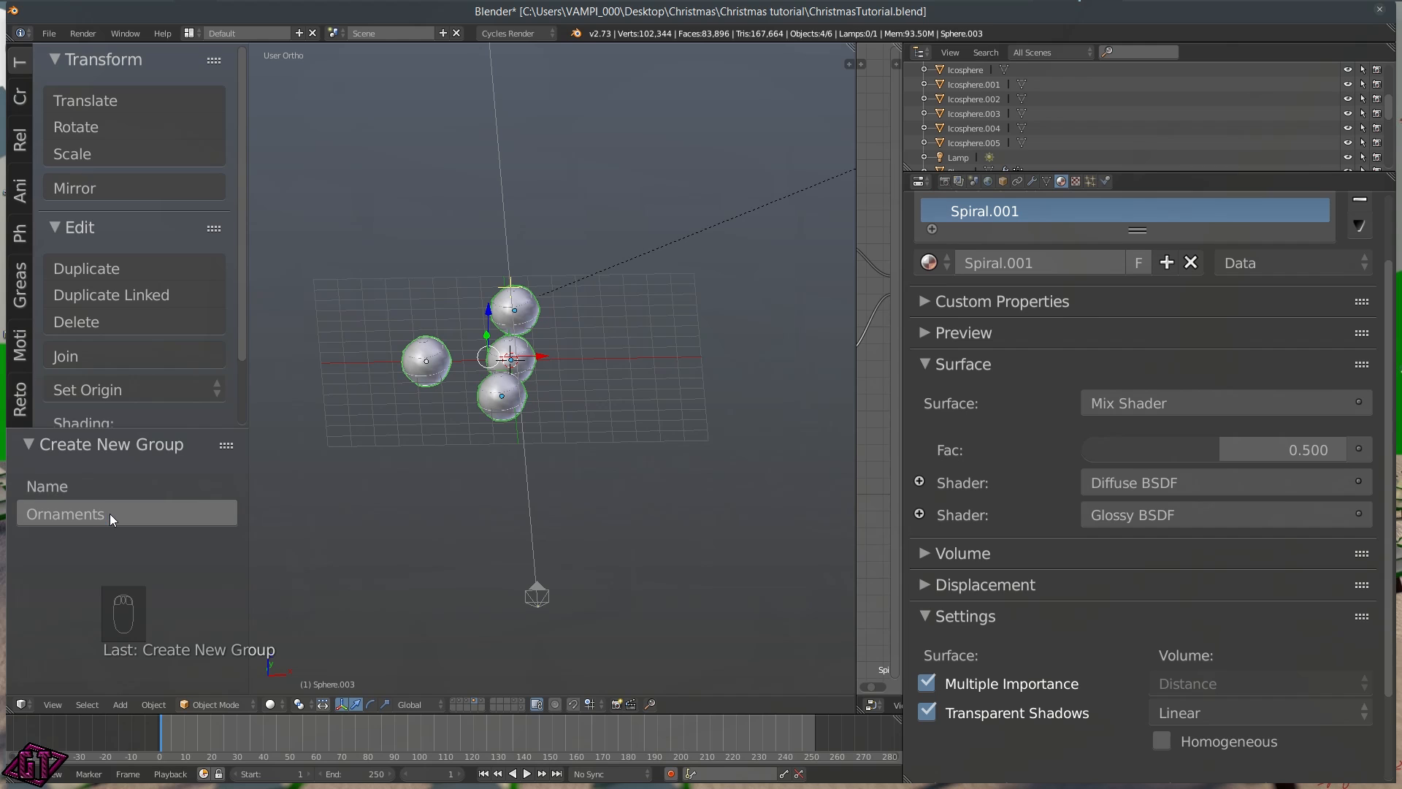
# Select the camera and hide the tool shelf in the 3D viewport
pyautogui.click(548, 594)
pyautogui.moveTo(642, 545); pyautogui.dragTo(567, 514, button='middle')
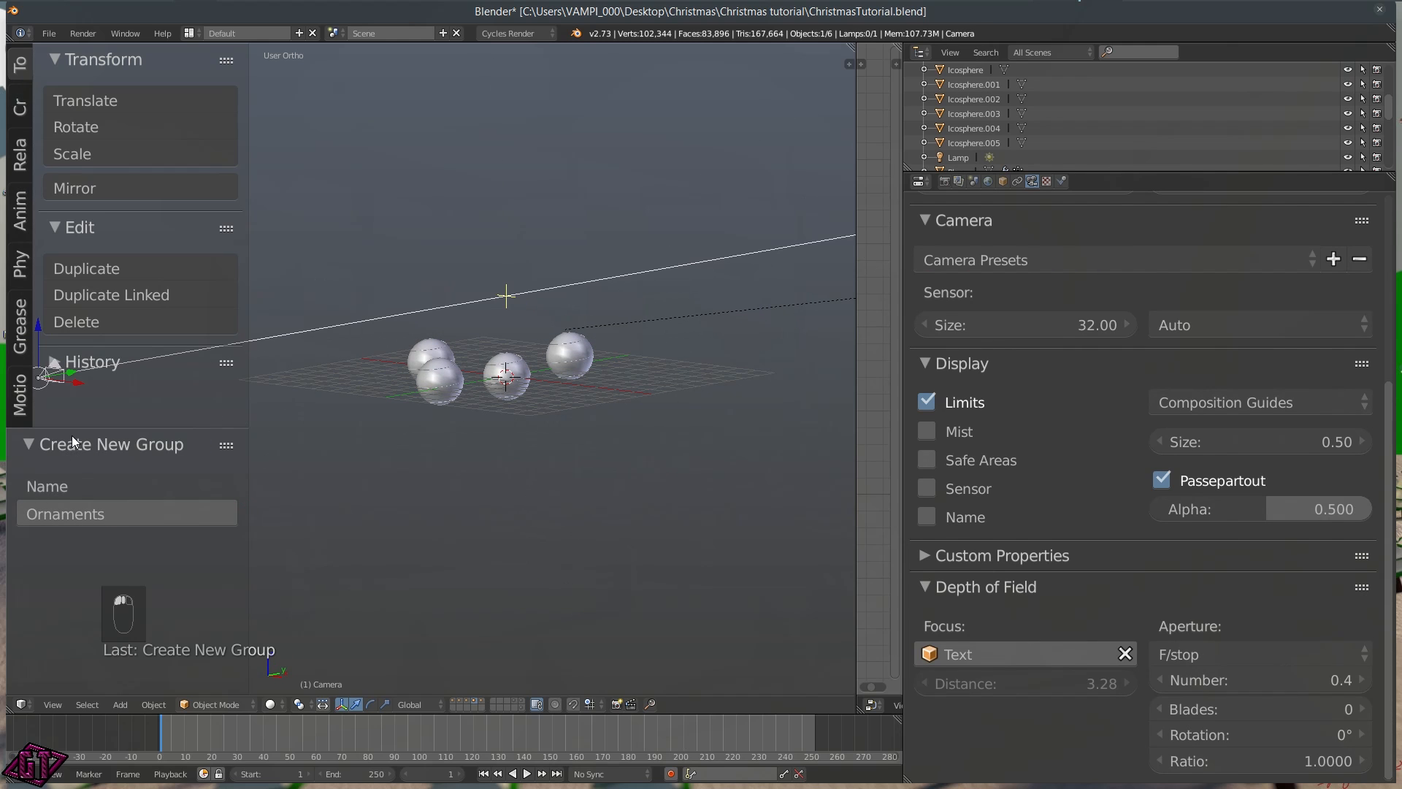
pyautogui.press('t')
pyautogui.moveTo(467, 466); pyautogui.dragTo(533, 413, button='middle')
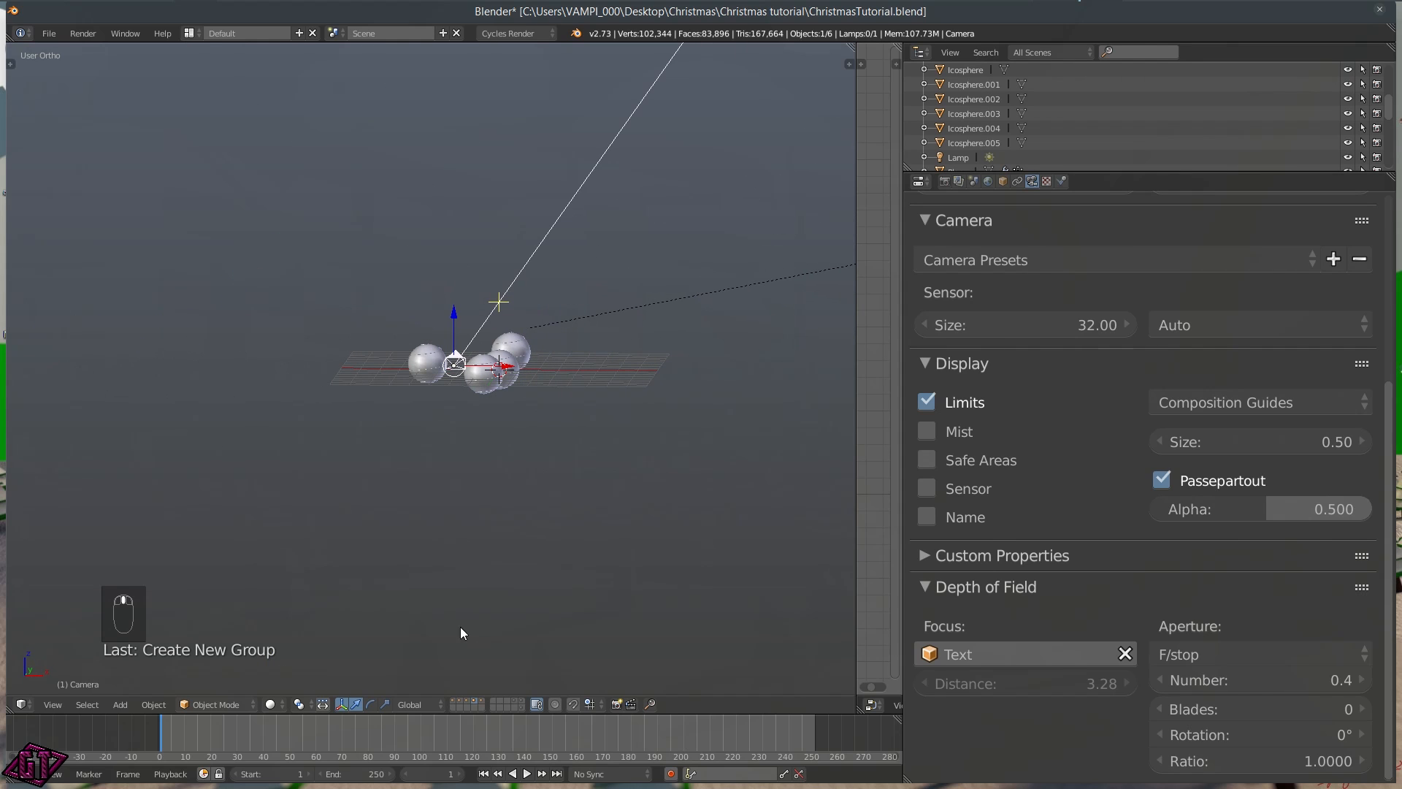
# Show the Merry Christmas text layer together with the mountain, cloud and ornament layers of the first layer block
pyautogui.click(454, 703)
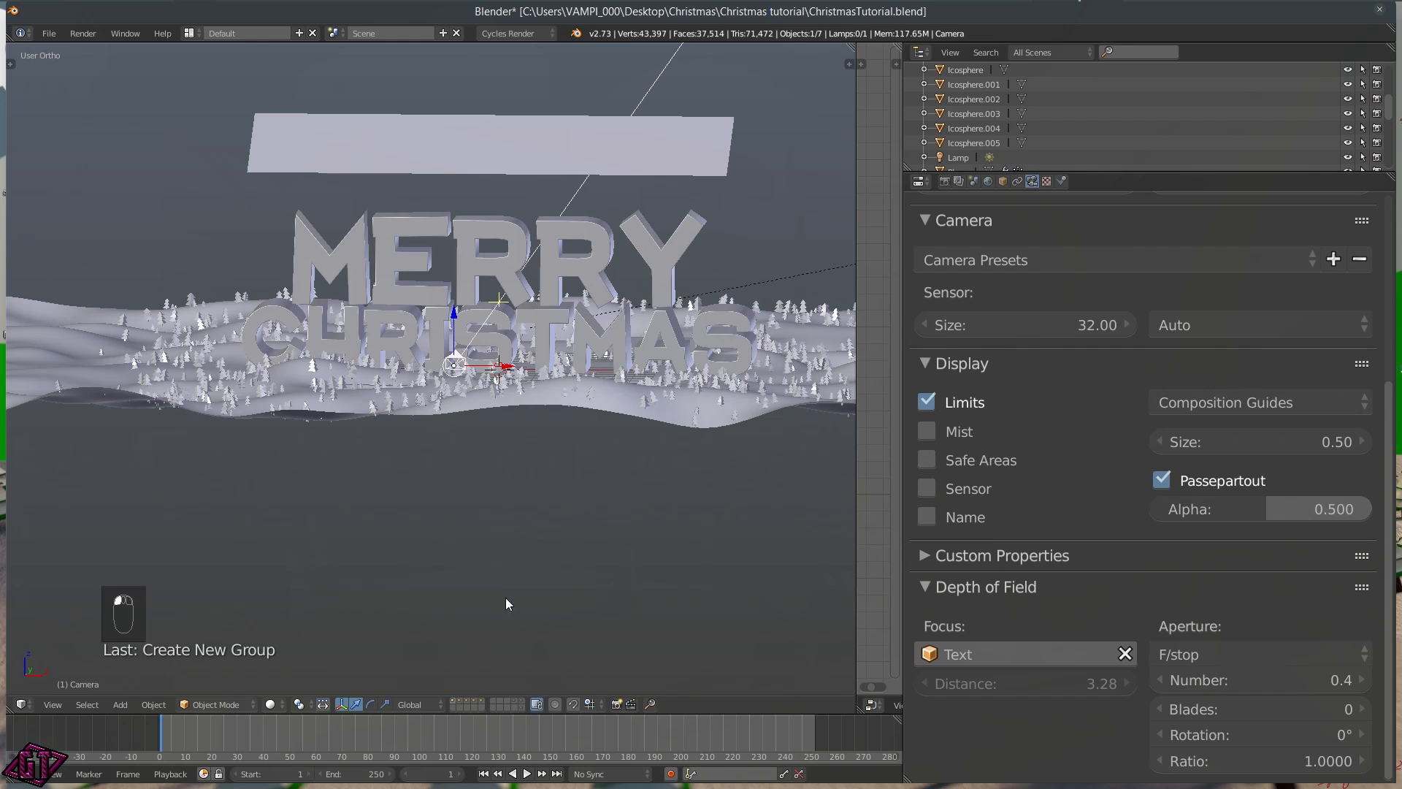
pyautogui.keyDown('shift'); pyautogui.click(459, 699); pyautogui.keyUp('shift')
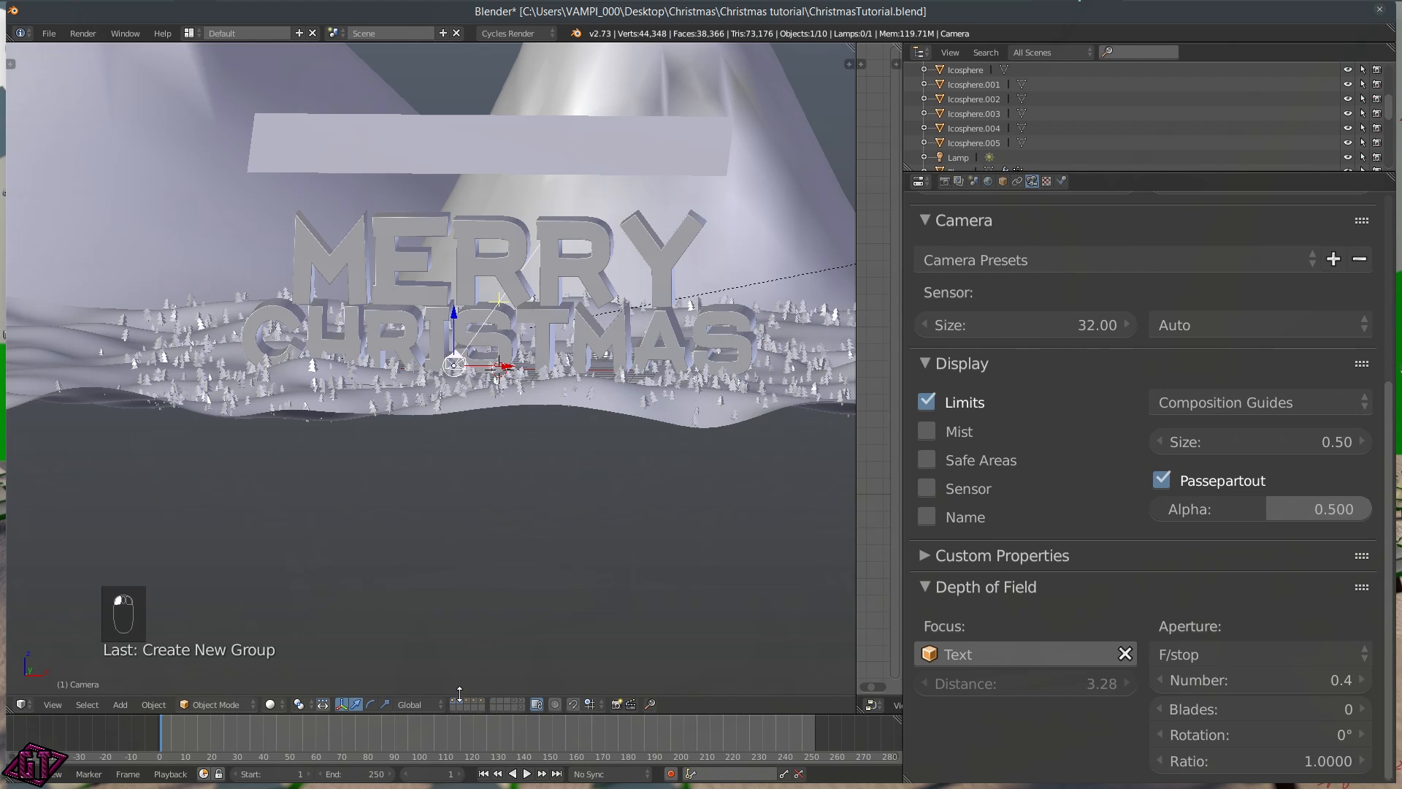
pyautogui.scroll(-10, 487, 459)
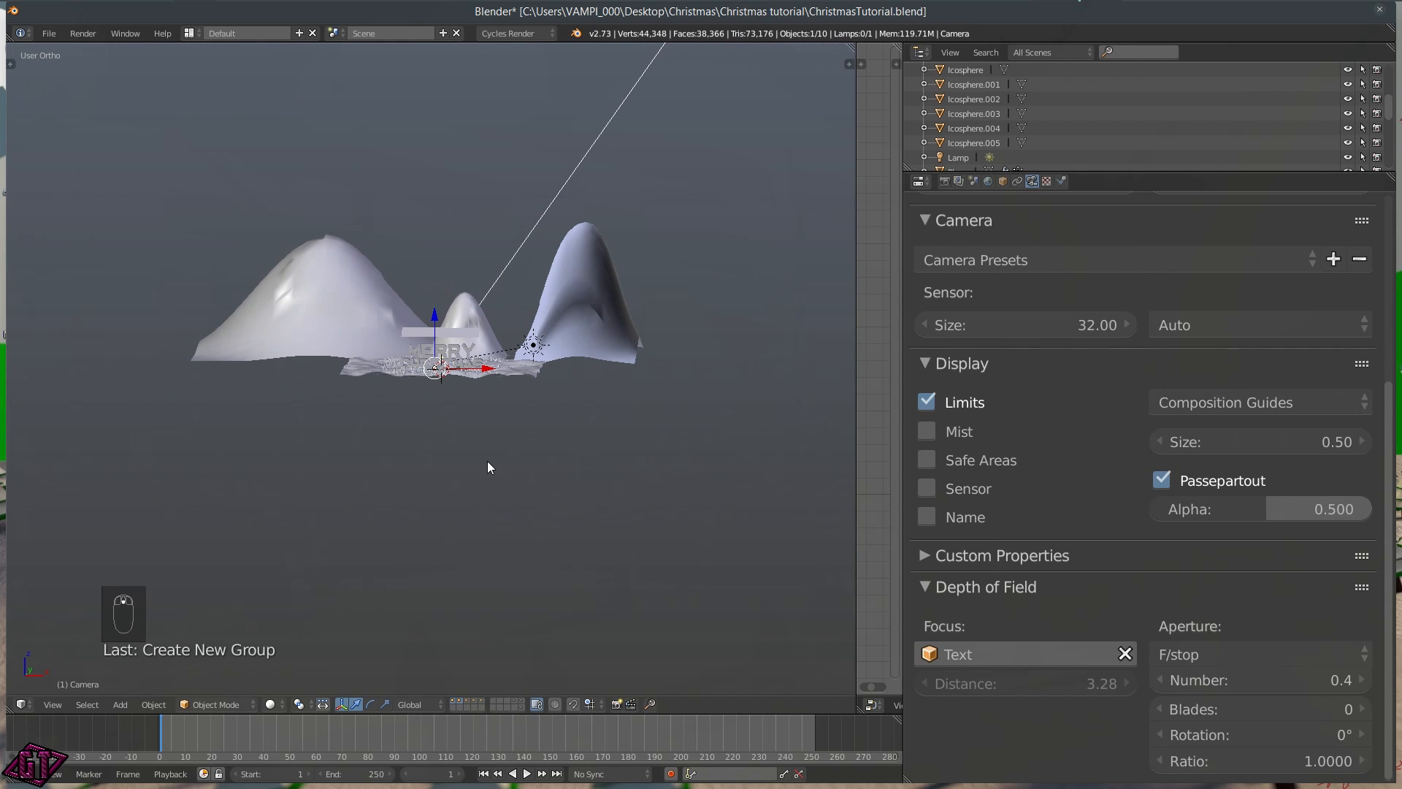
pyautogui.keyDown('shift'); pyautogui.click(469, 702); pyautogui.keyUp('shift')
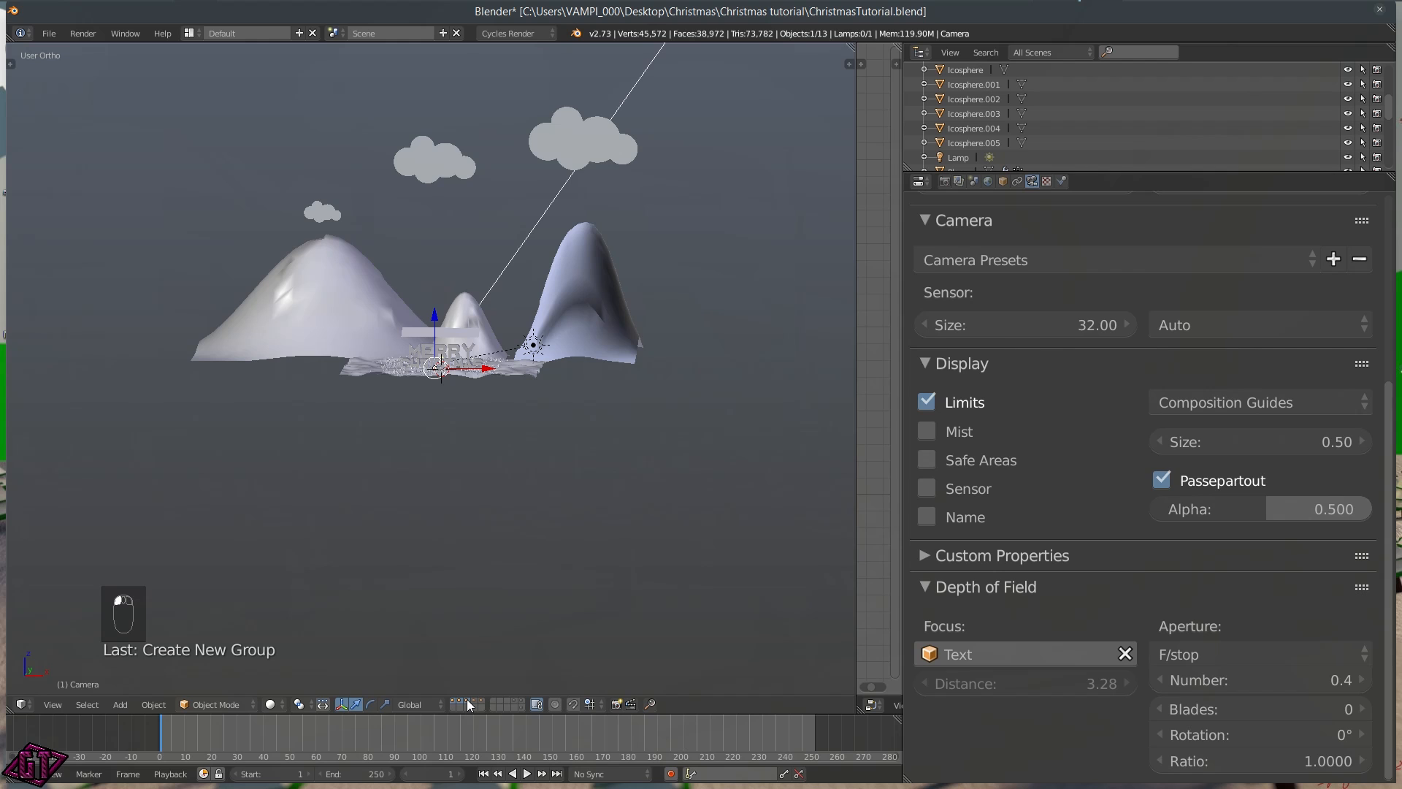
pyautogui.keyDown('shift'); pyautogui.click(469, 702); pyautogui.keyUp('shift')
pyautogui.keyDown('shift'); pyautogui.click(471, 703); pyautogui.keyUp('shift')
pyautogui.keyDown('shift'); pyautogui.click(476, 703); pyautogui.keyUp('shift')
# Also show the additional scene layer in the second layer block and inspect the scene around the Christmas text
pyautogui.scroll(-3, 555, 318)
pyautogui.moveTo(555, 319); pyautogui.dragTo(452, 584, button='middle')
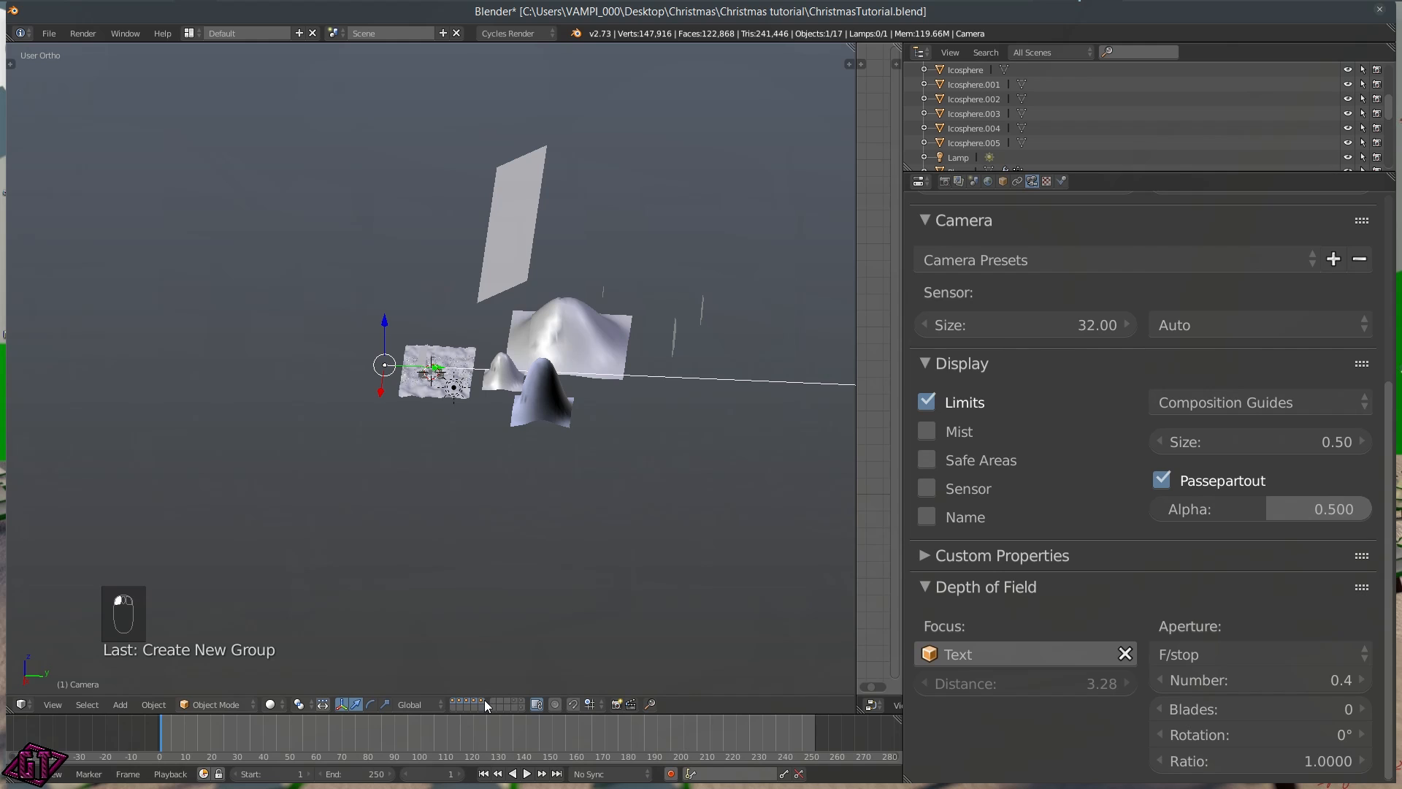
pyautogui.scroll(-4, 482, 482)
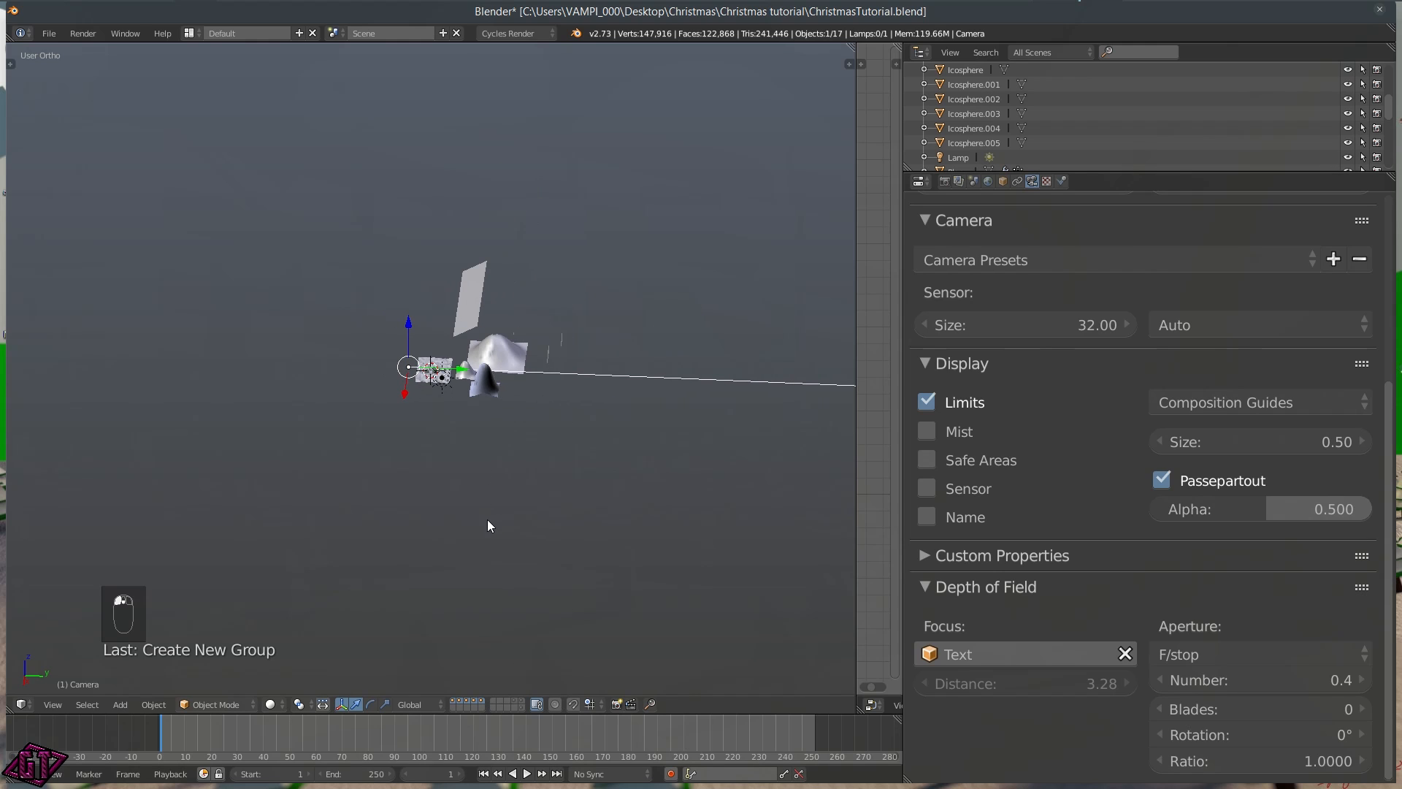
pyautogui.keyDown('shift'); pyautogui.click(514, 700); pyautogui.keyUp('shift')
pyautogui.moveTo(391, 413); pyautogui.dragTo(403, 368, button='middle')
pyautogui.scroll(8, 478, 493)
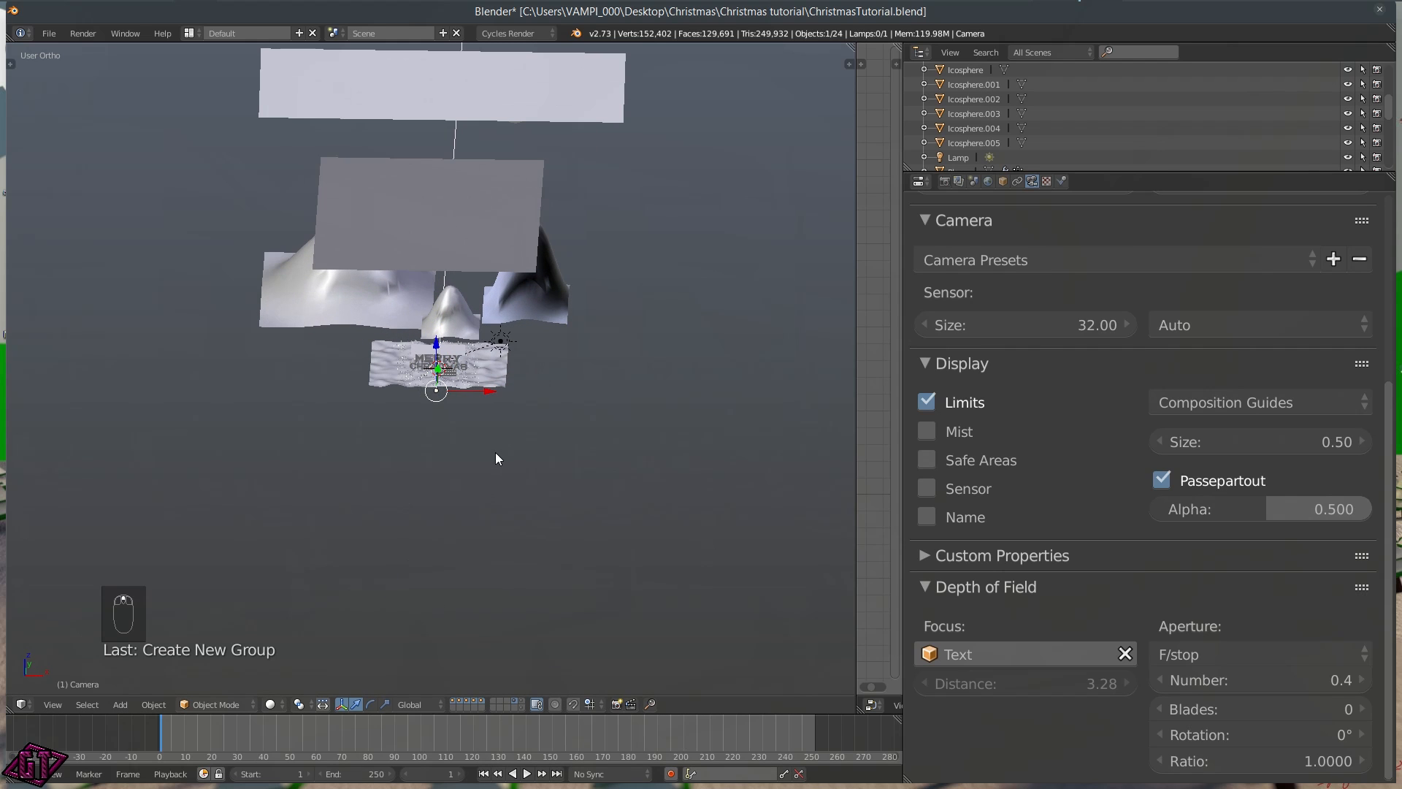
pyautogui.scroll(10, 482, 438)
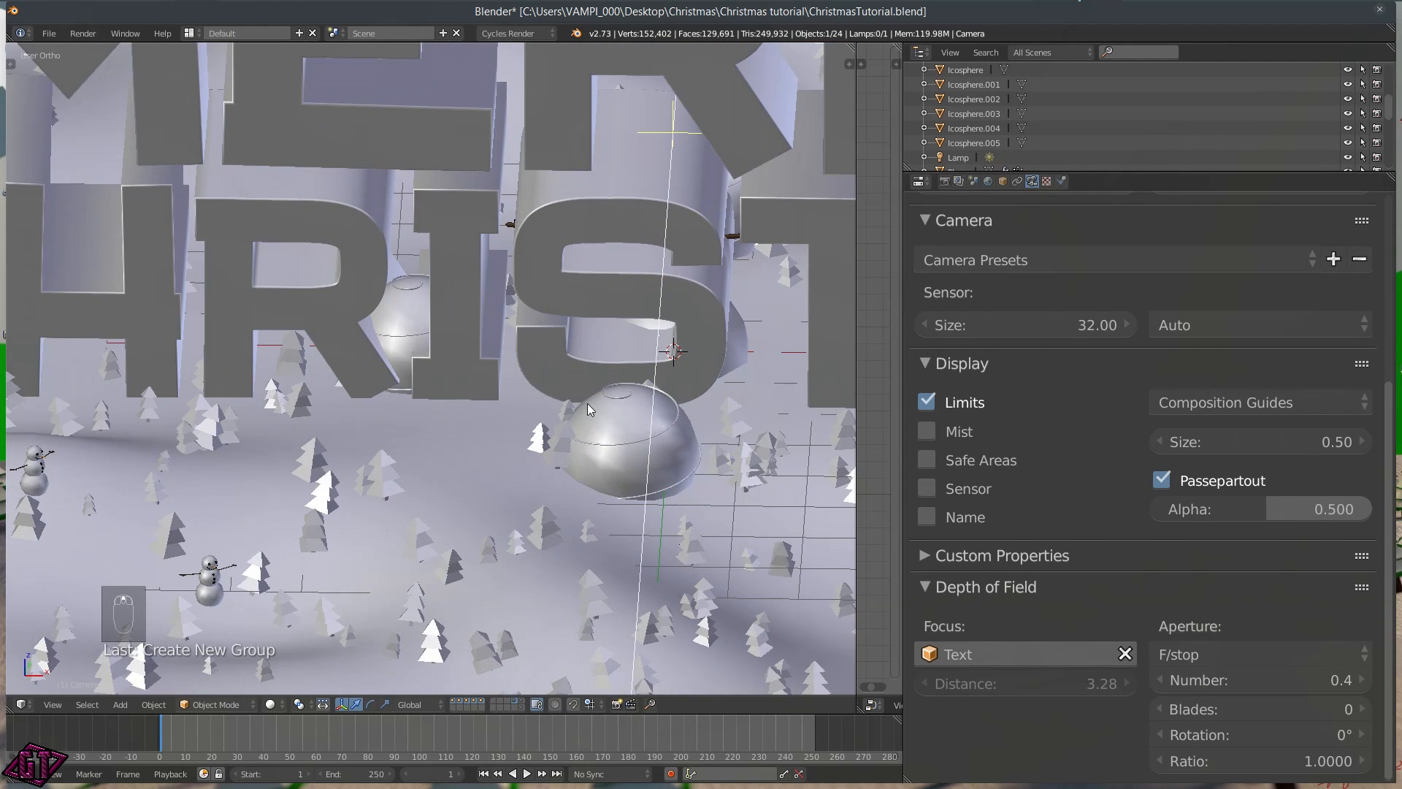
pyautogui.scroll(-10, 569, 400)
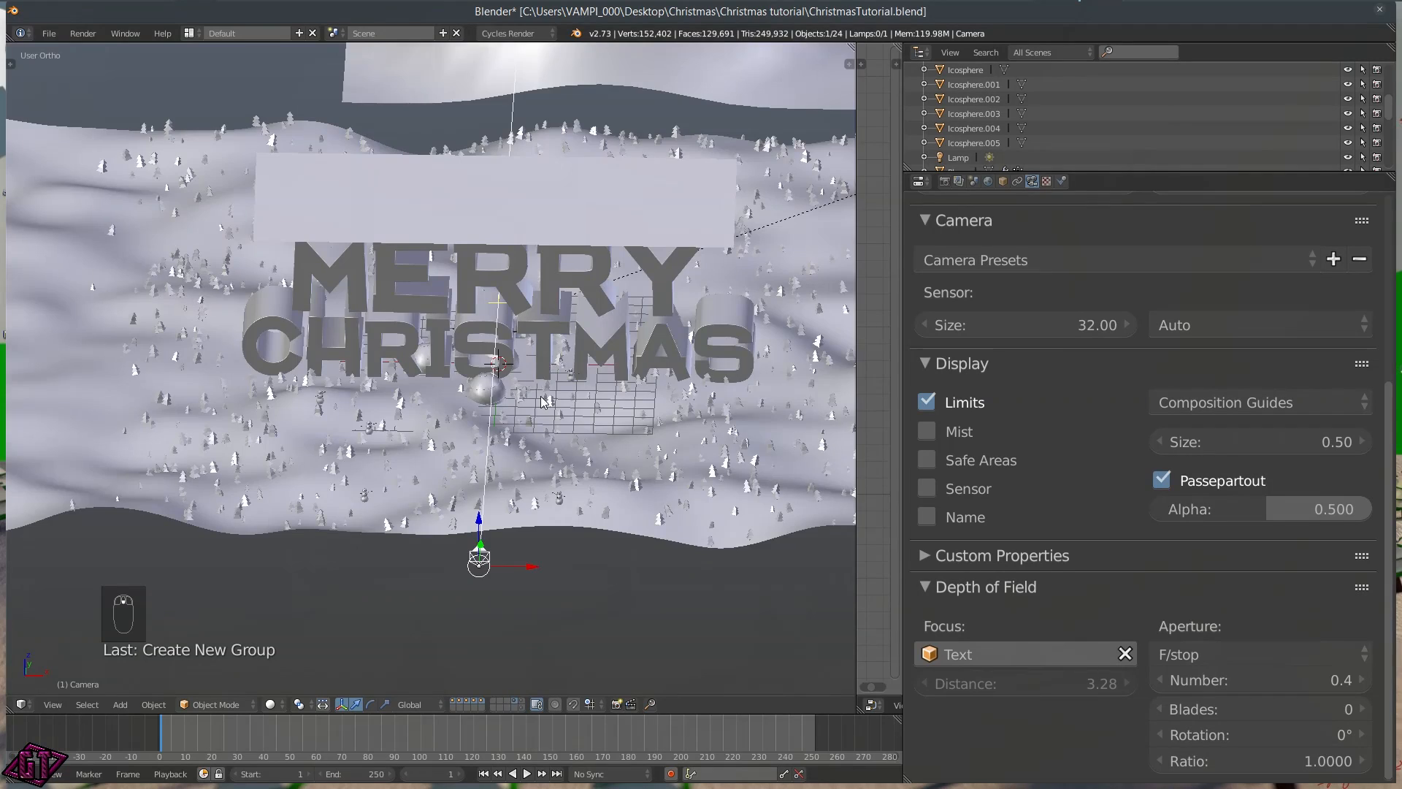
# Select the large flat plane hovering directly above the snowy ground and move it to layer 4
pyautogui.scroll(-8, 541, 396)
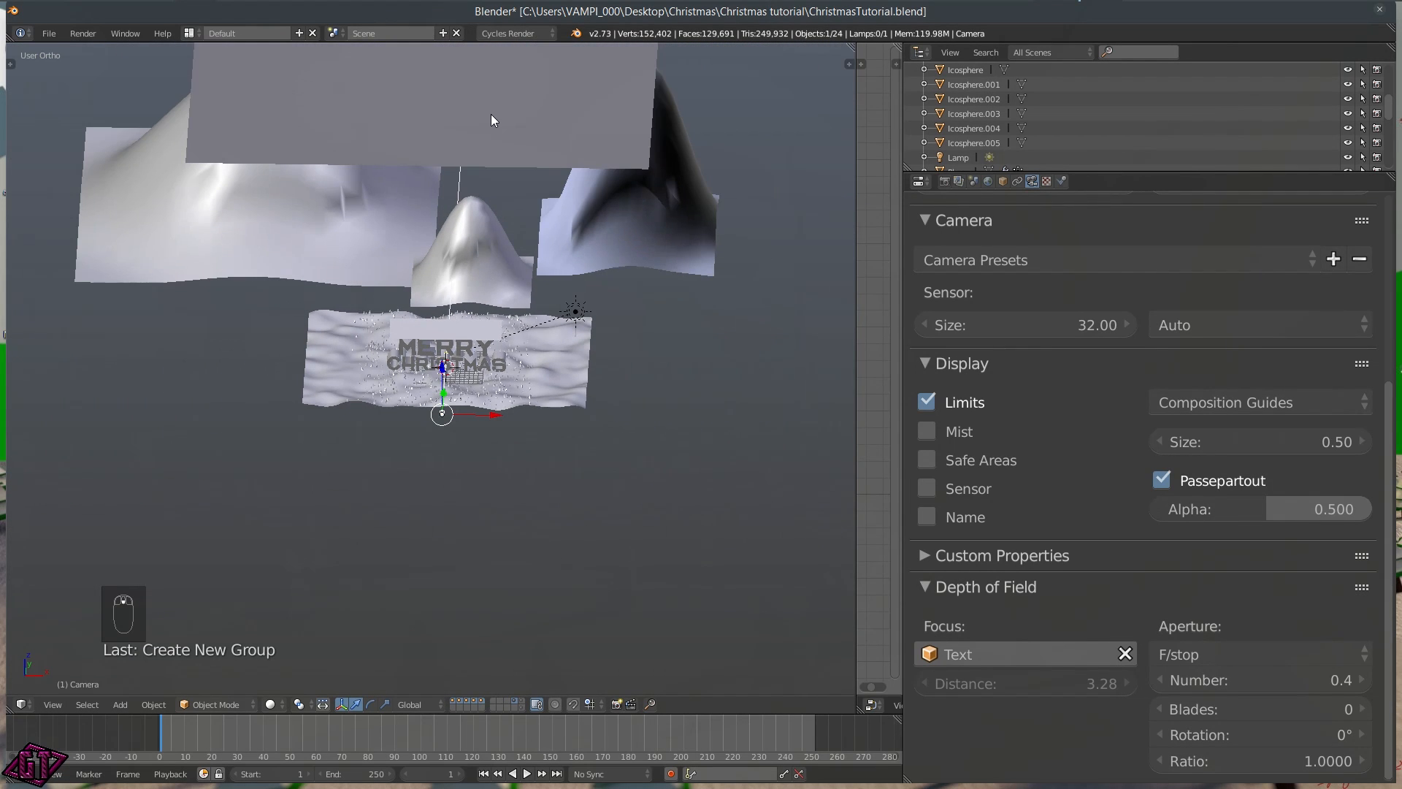
pyautogui.scroll(-3, 489, 120)
pyautogui.moveTo(448, 150); pyautogui.dragTo(369, 200, button='middle')
pyautogui.rightClick(445, 248)
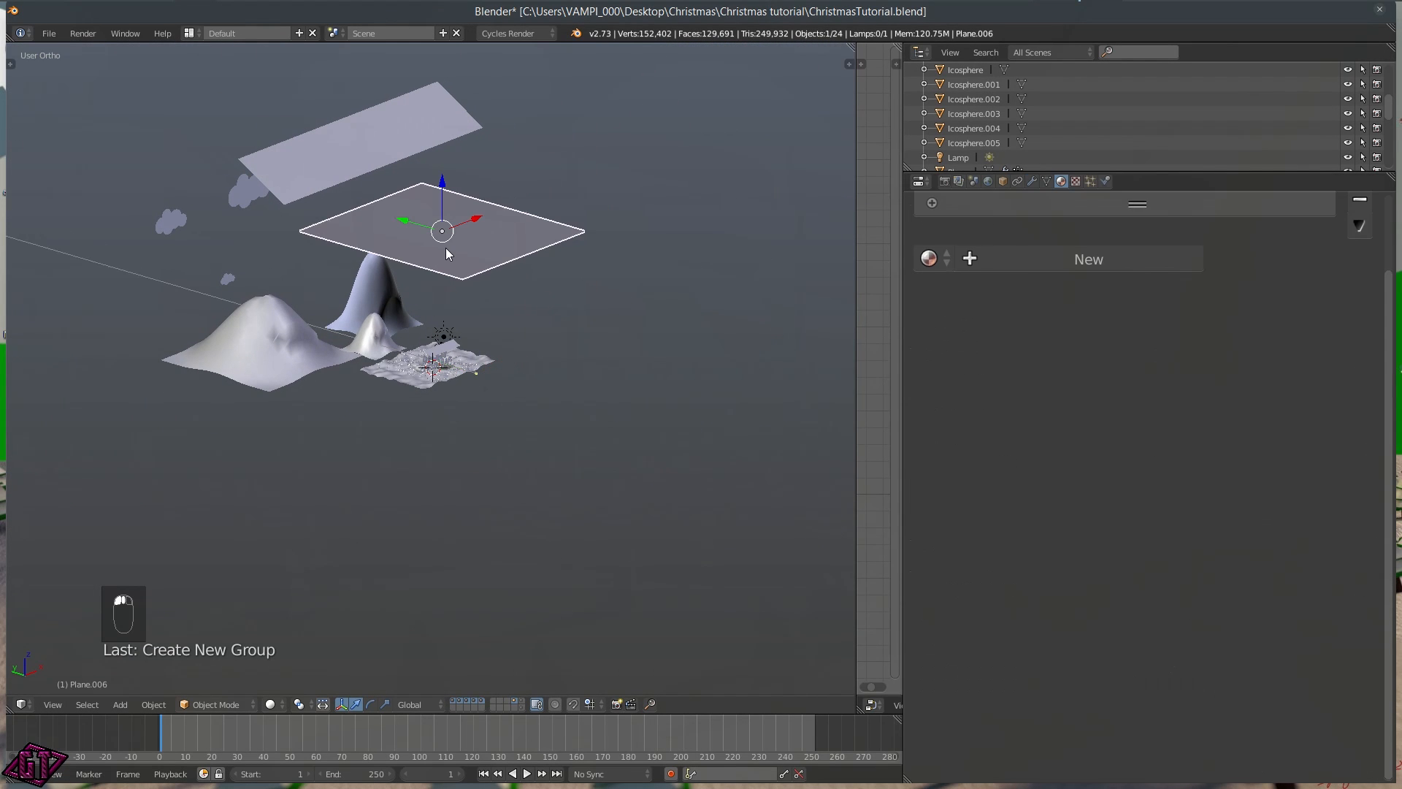
pyautogui.press('m')
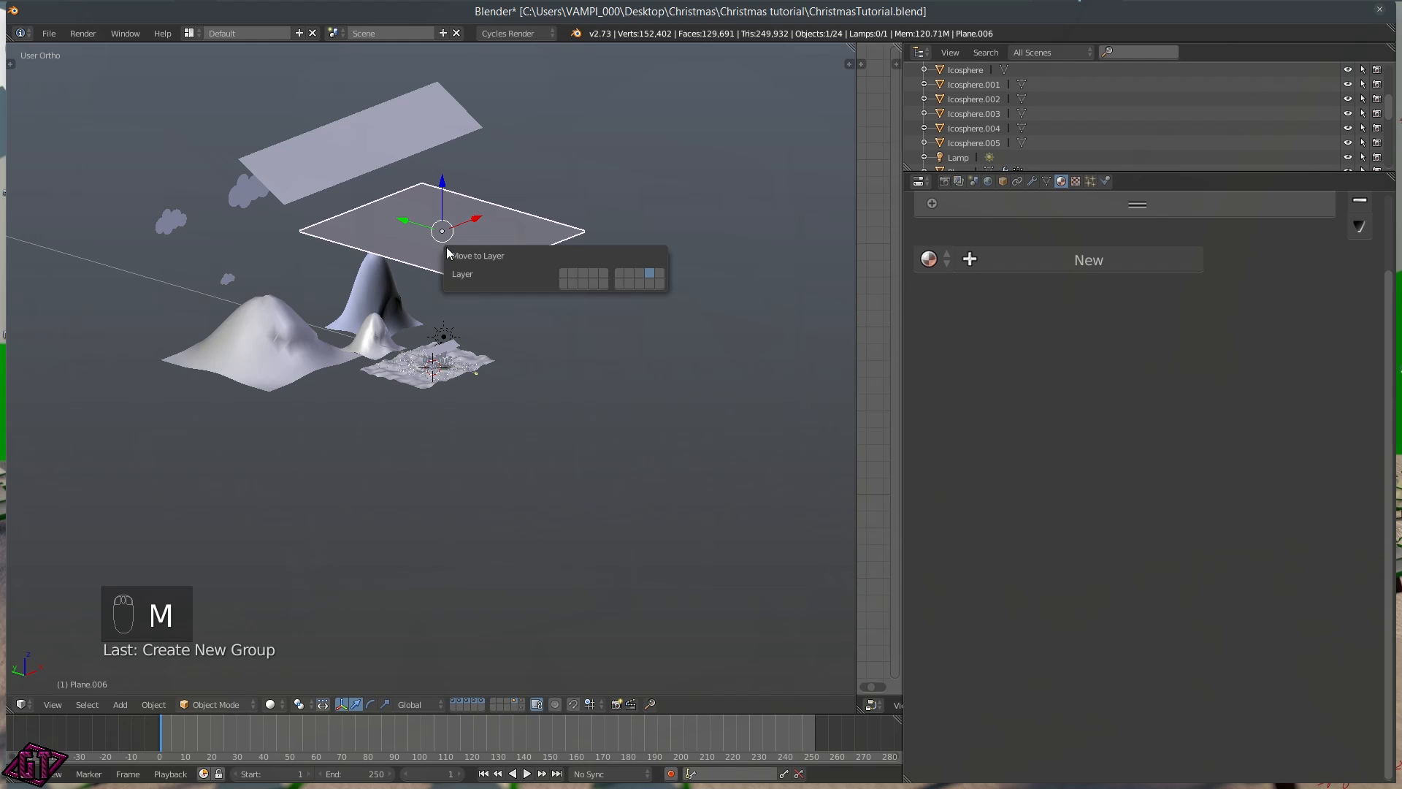
pyautogui.click(594, 272)
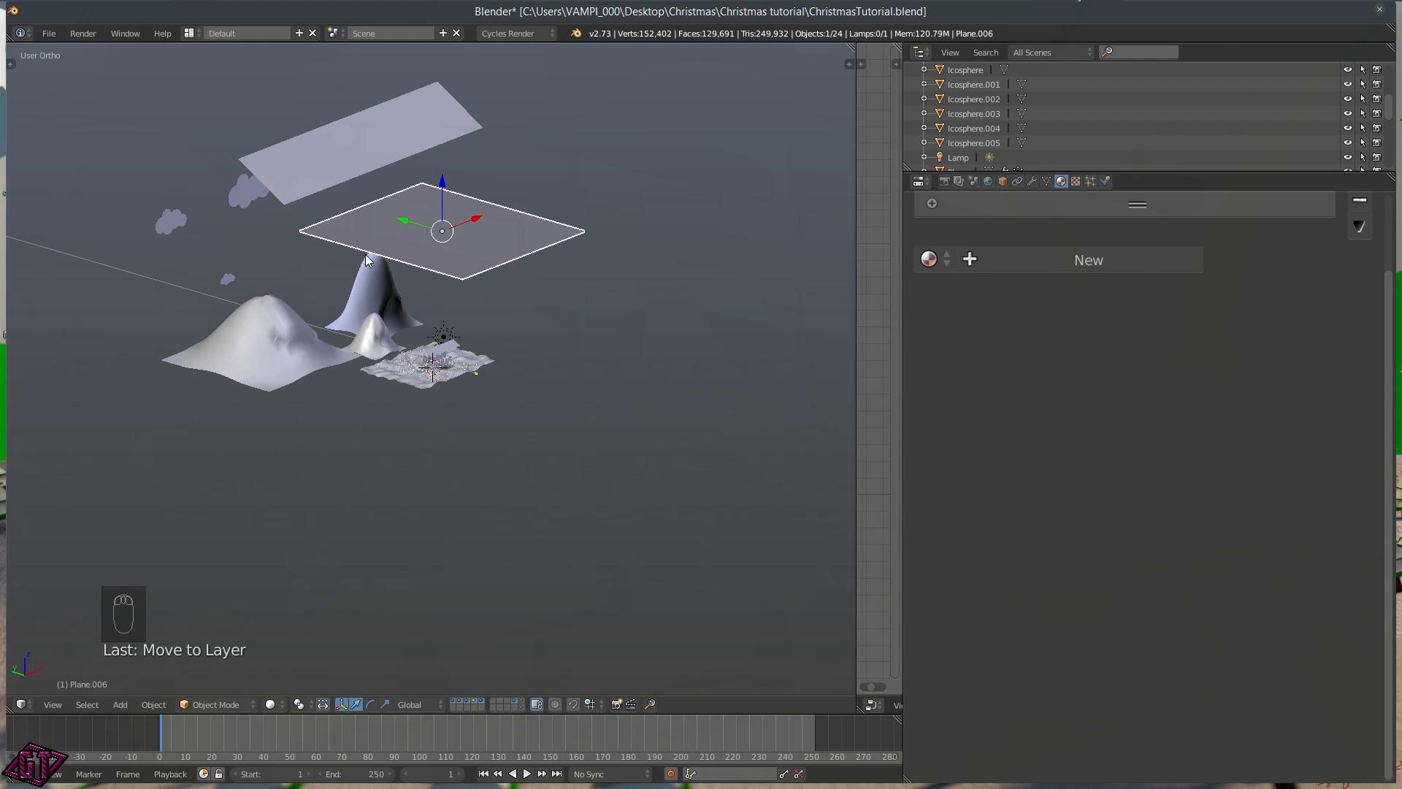
# Show only layer 4 and examine the plane's placement relative to the ornament spheres, camera and lamp
pyautogui.click(475, 703)
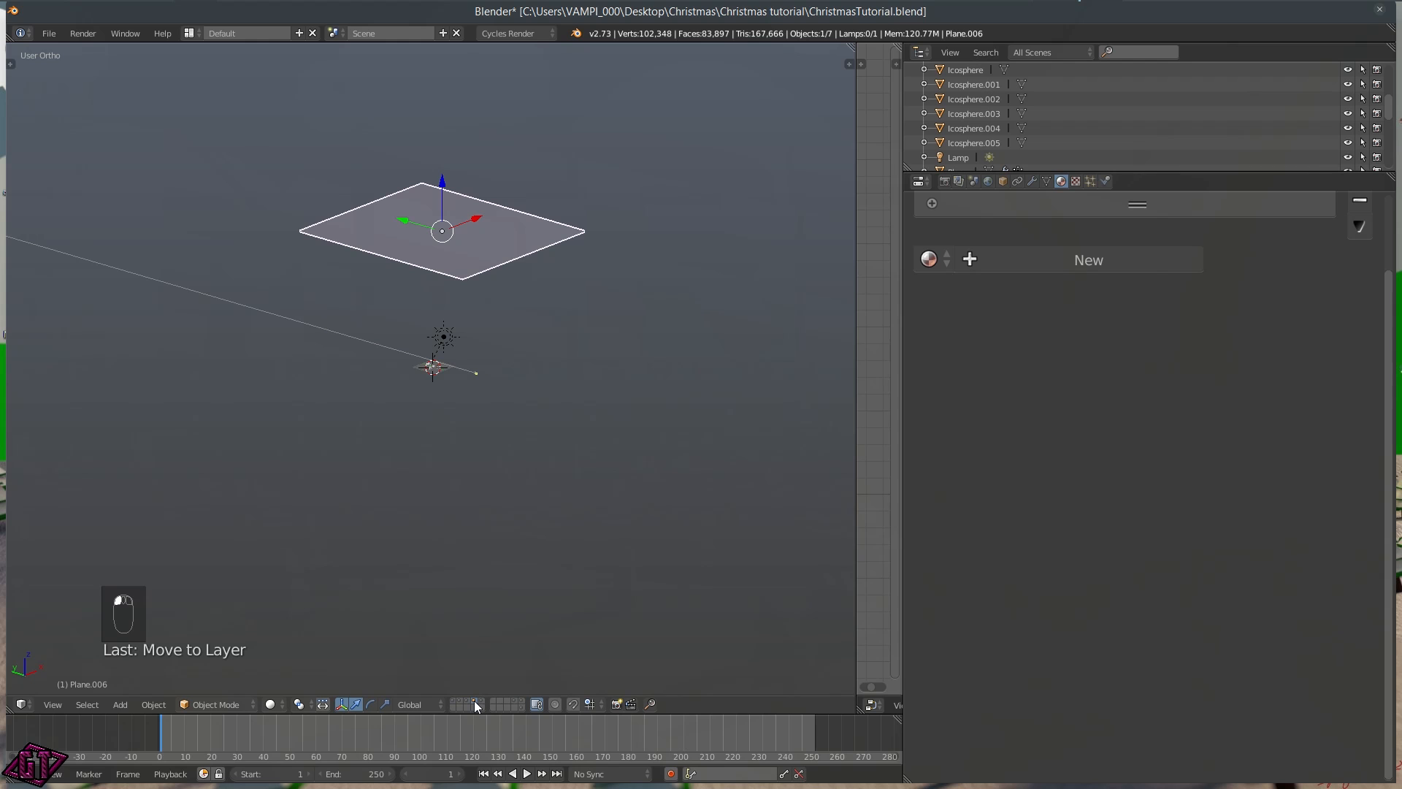
pyautogui.moveTo(512, 416); pyautogui.dragTo(472, 488, button='middle')
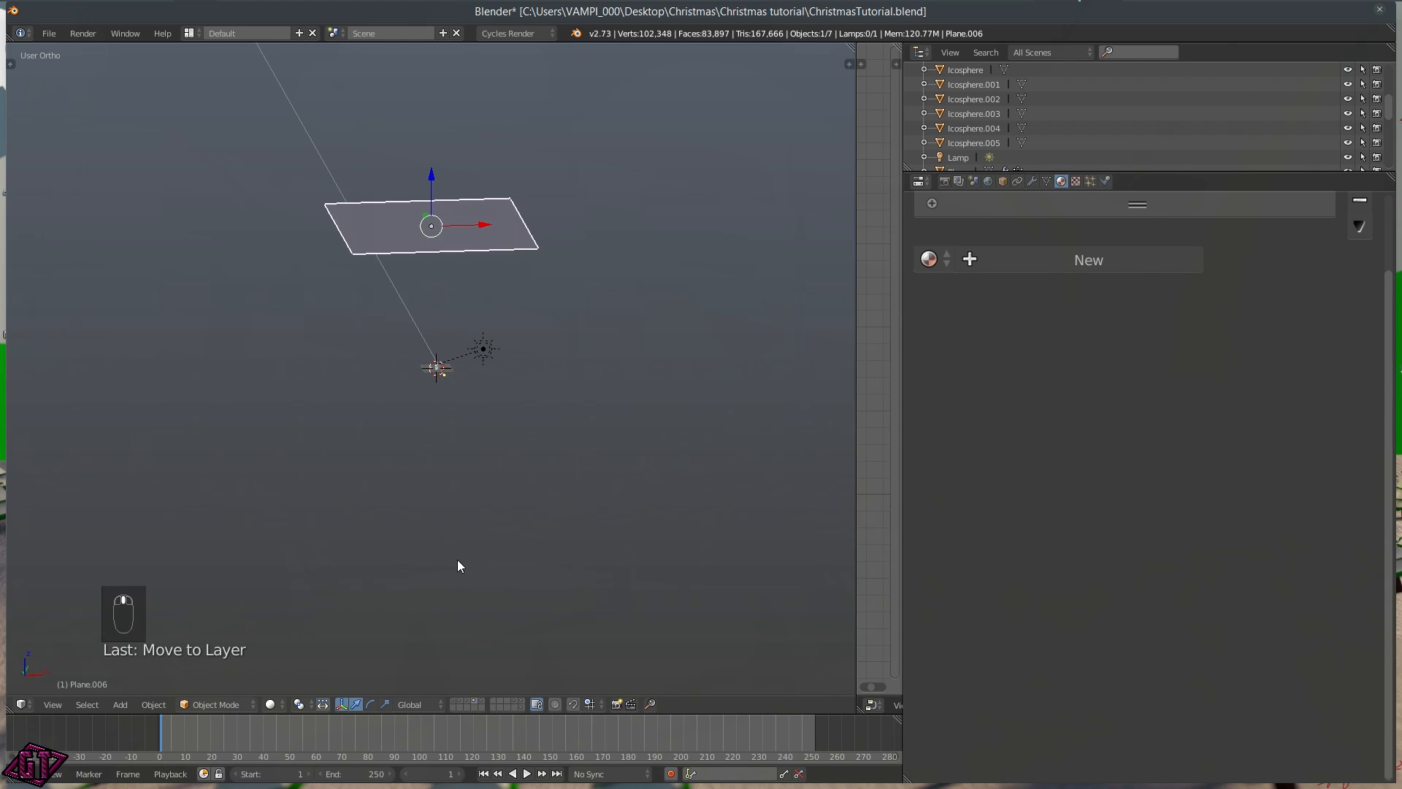
pyautogui.scroll(17, 444, 440)
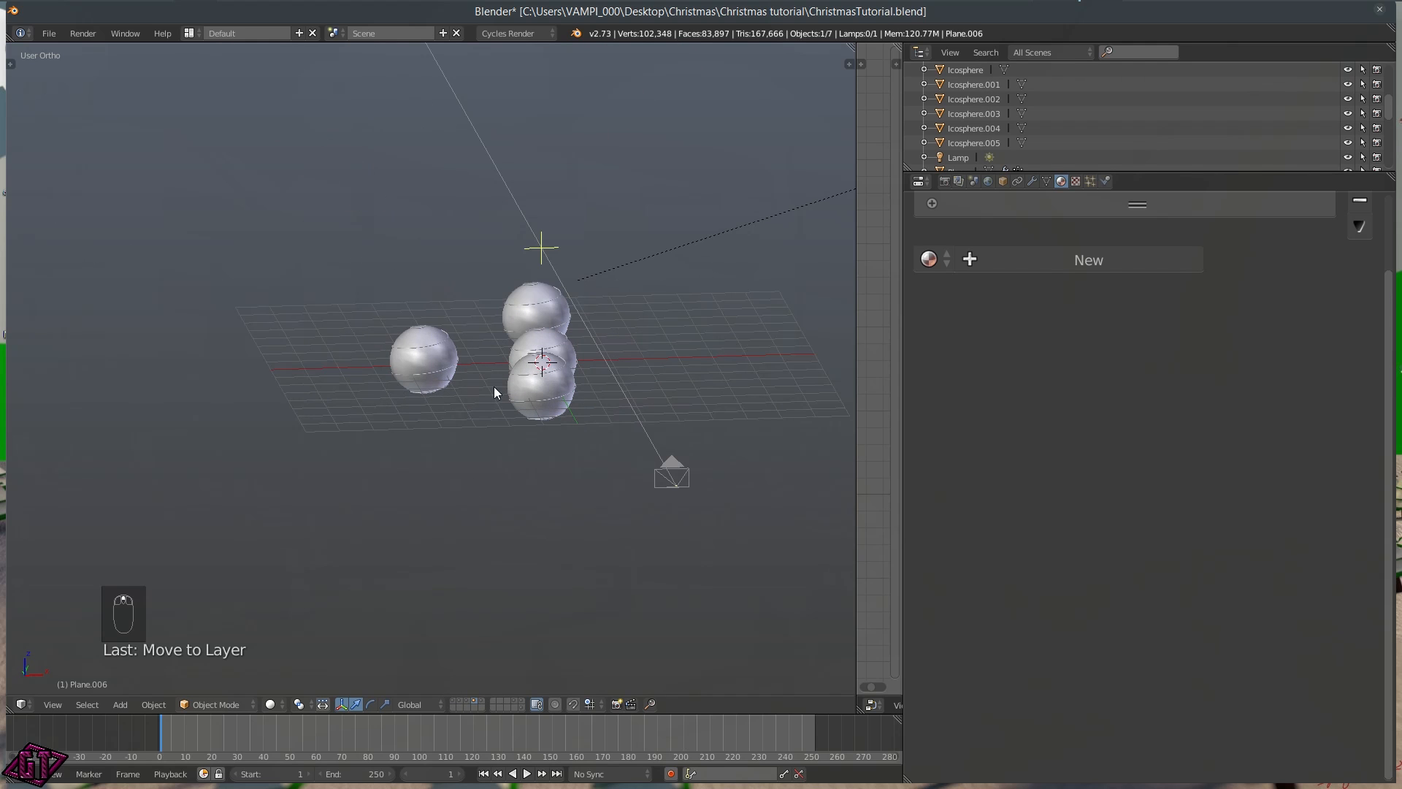
pyautogui.scroll(-15, 546, 390)
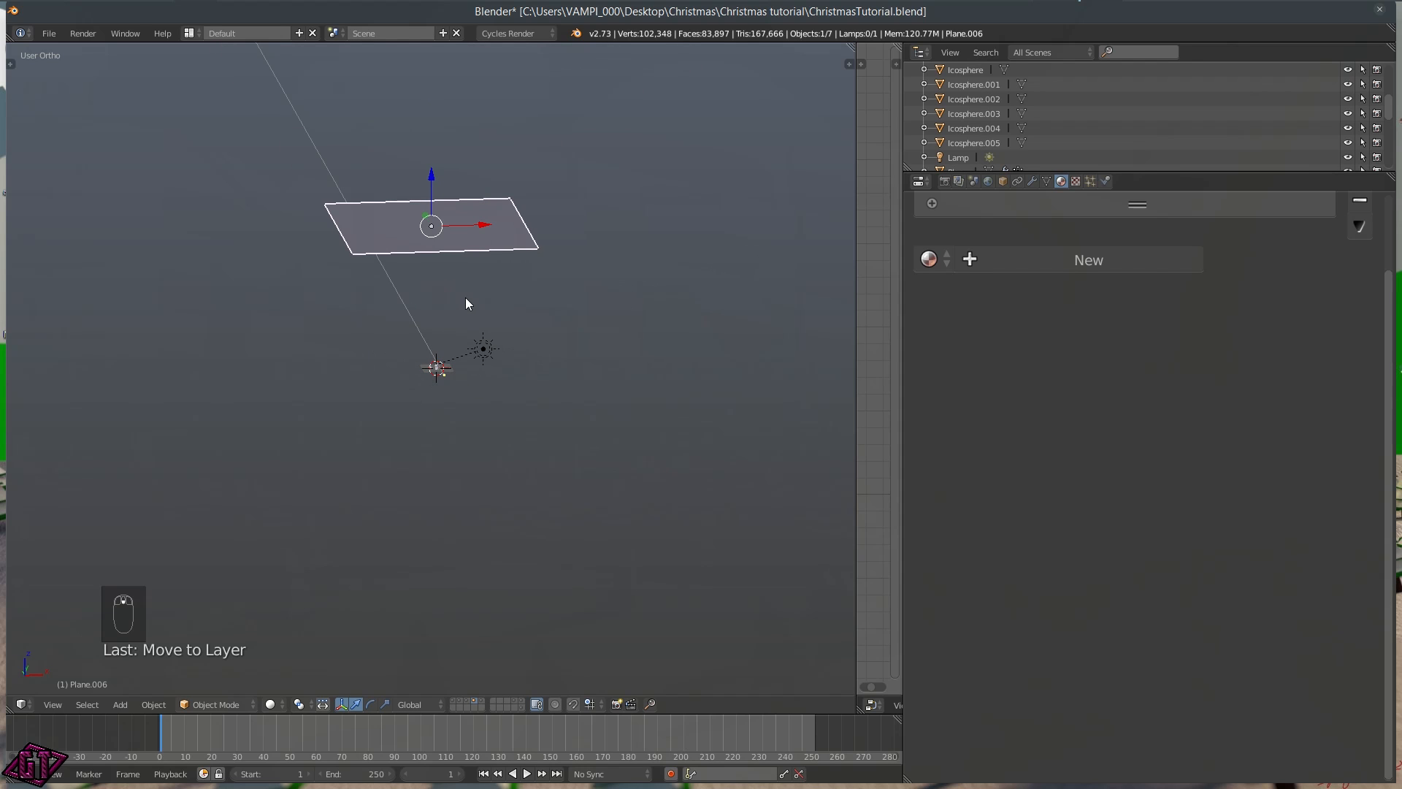
pyautogui.moveTo(502, 288); pyautogui.dragTo(478, 283, button='middle')
pyautogui.scroll(14, 457, 410)
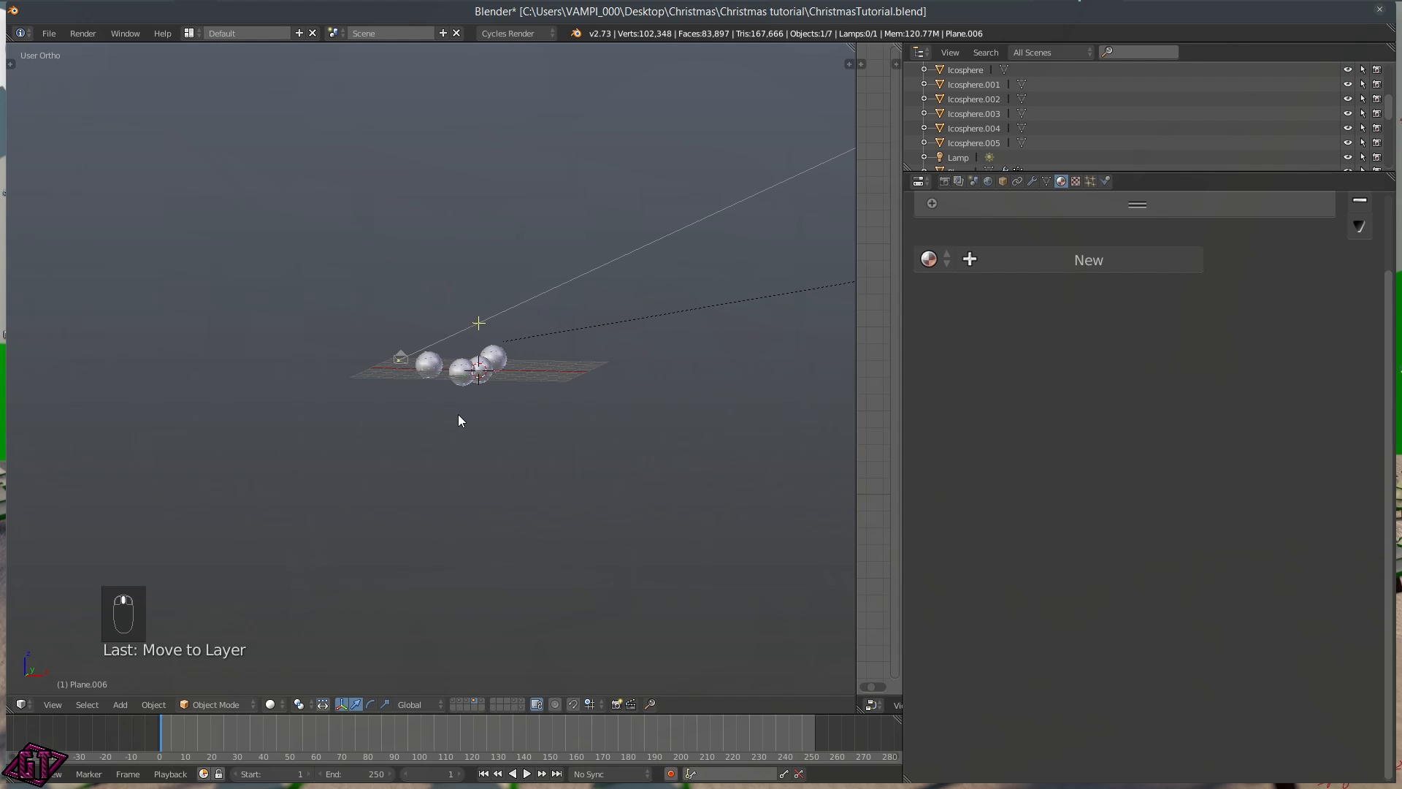
pyautogui.scroll(-10, 454, 410)
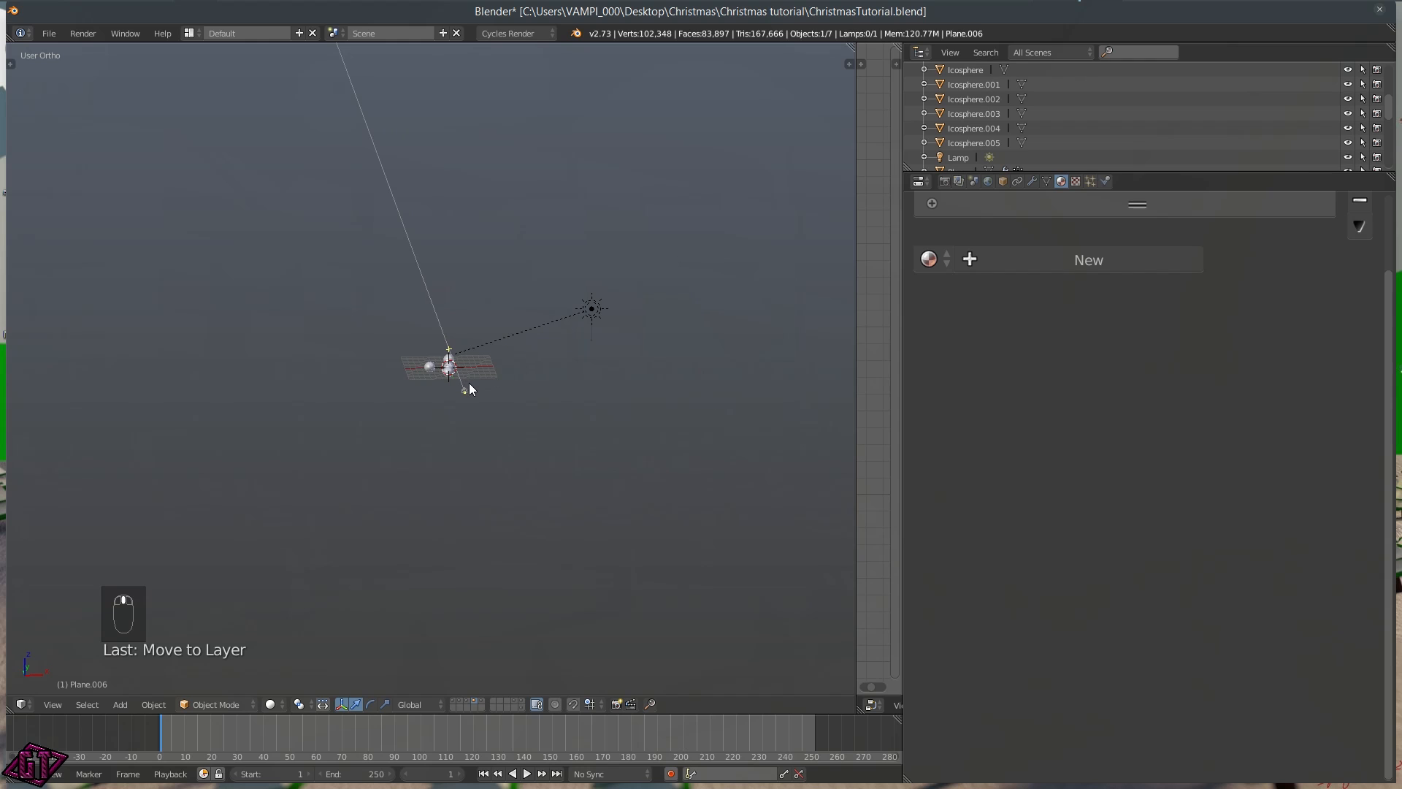
pyautogui.moveTo(460, 389); pyautogui.dragTo(461, 356, button='middle')
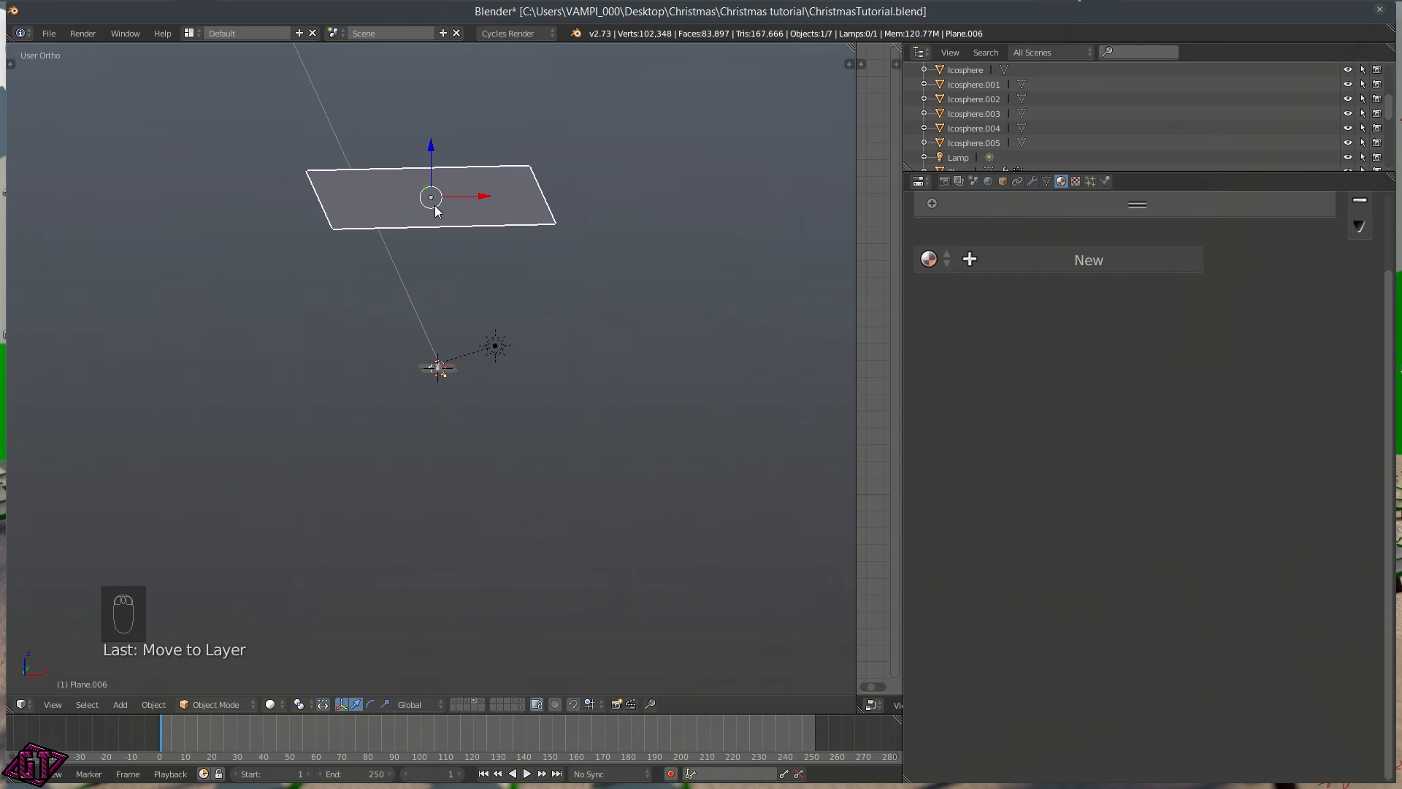
pyautogui.scroll(11, 476, 396)
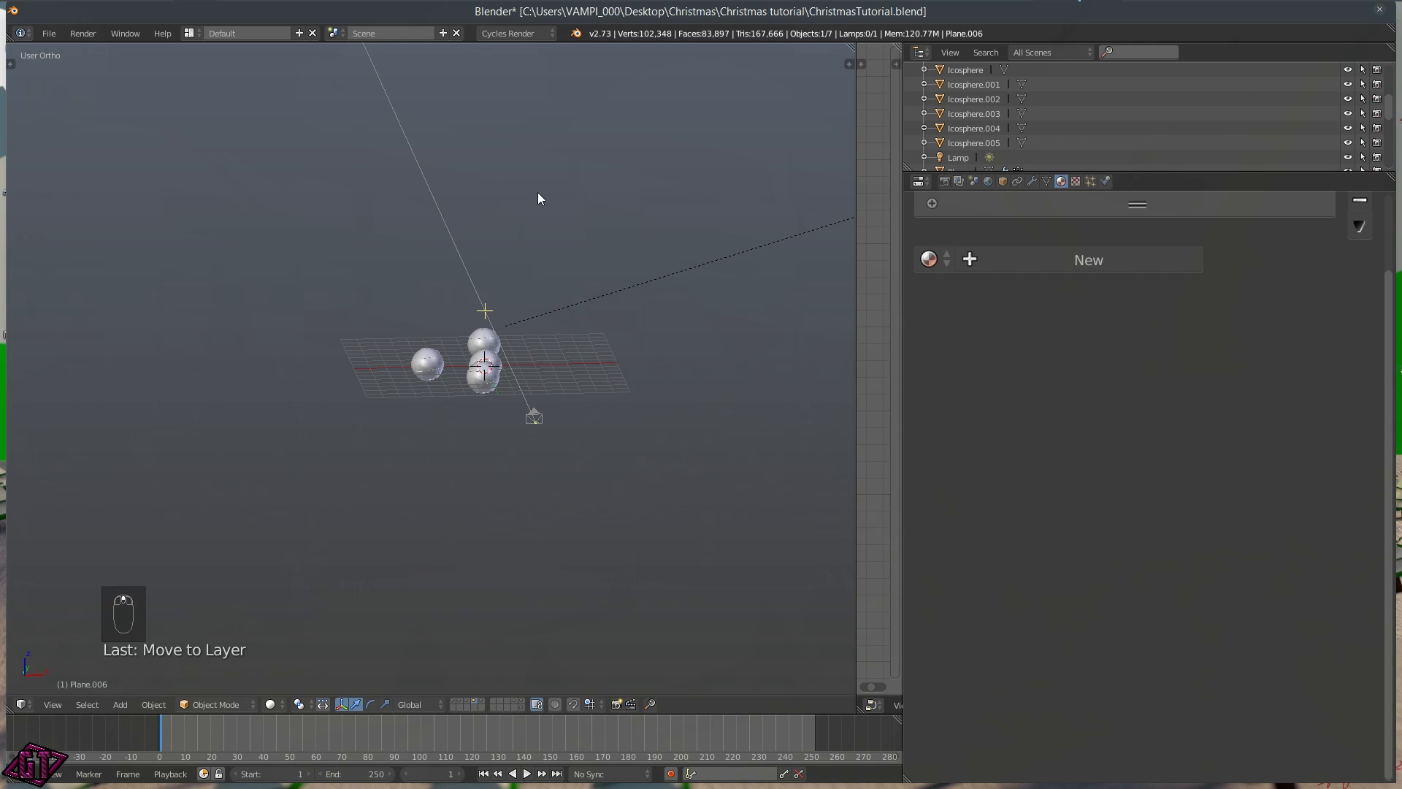
pyautogui.scroll(-10, 538, 197)
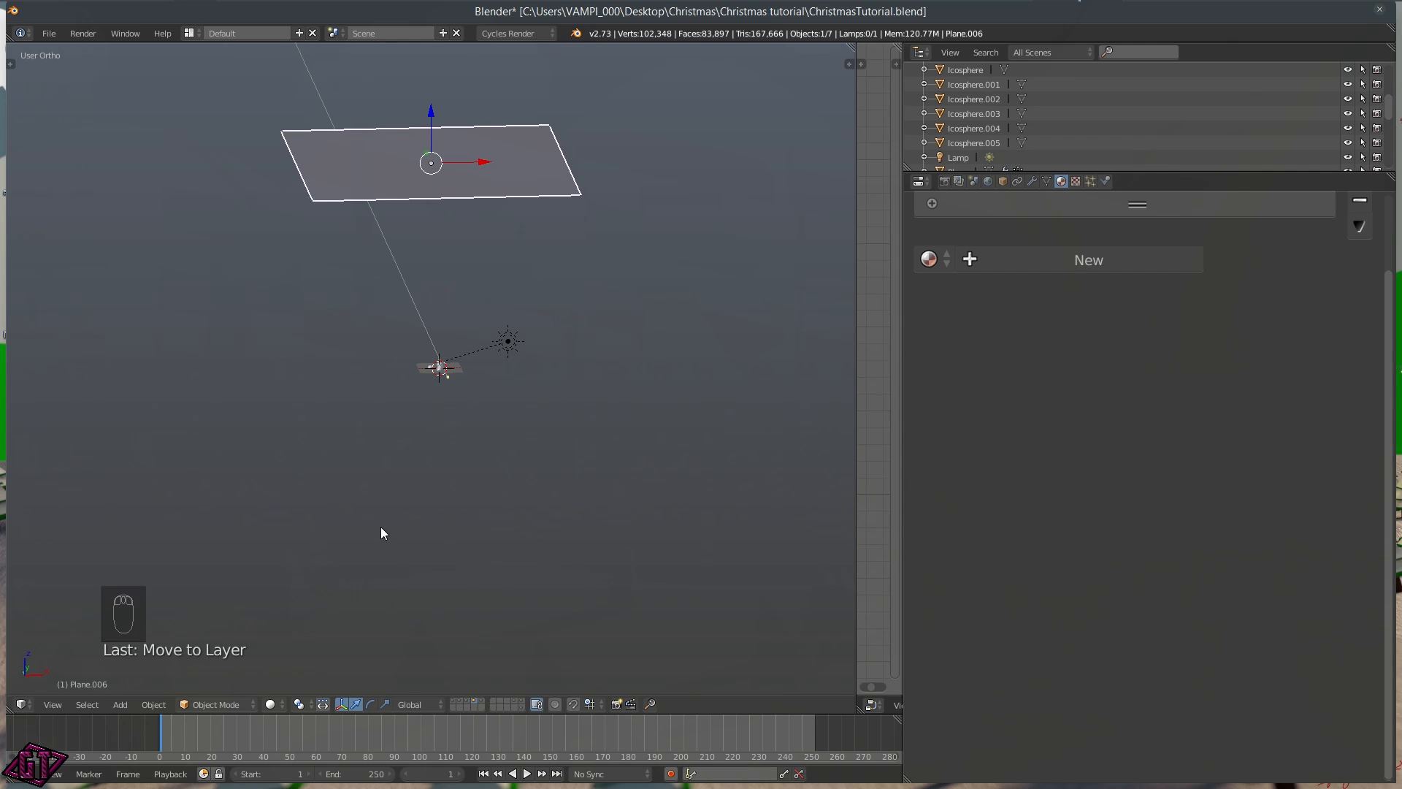
pyautogui.scroll(5, 446, 404)
pyautogui.scroll(6, 447, 405)
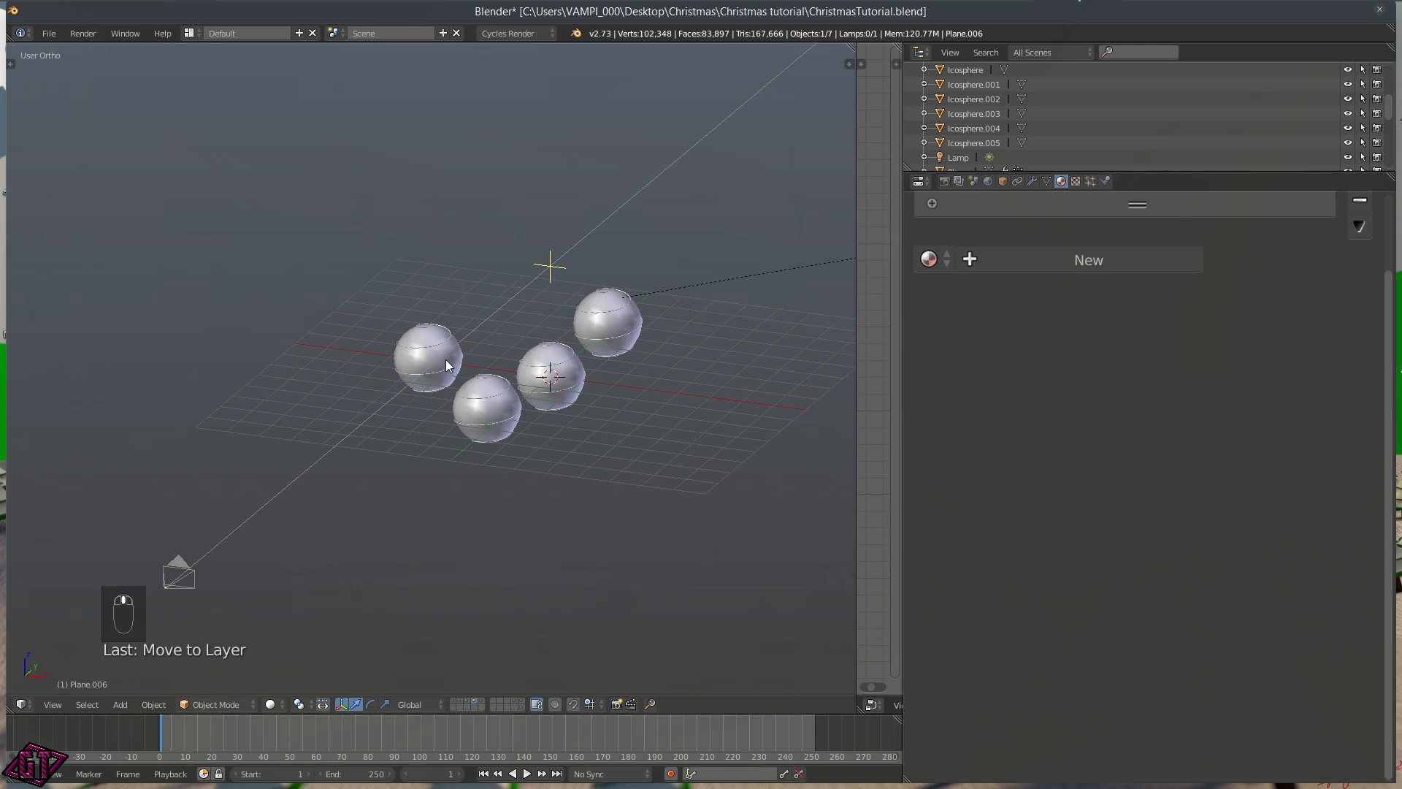
# Select all four ornament spheres and move them to layer 13, the third layer of the second block
pyautogui.click(178, 573)
pyautogui.click(425, 344)
pyautogui.keyDown('shift'); pyautogui.click(489, 407); pyautogui.keyUp('shift')
pyautogui.keyDown('shift'); pyautogui.click(556, 382); pyautogui.keyUp('shift')
pyautogui.keyDown('shift'); pyautogui.click(610, 321); pyautogui.keyUp('shift')
pyautogui.scroll(-10, 519, 435)
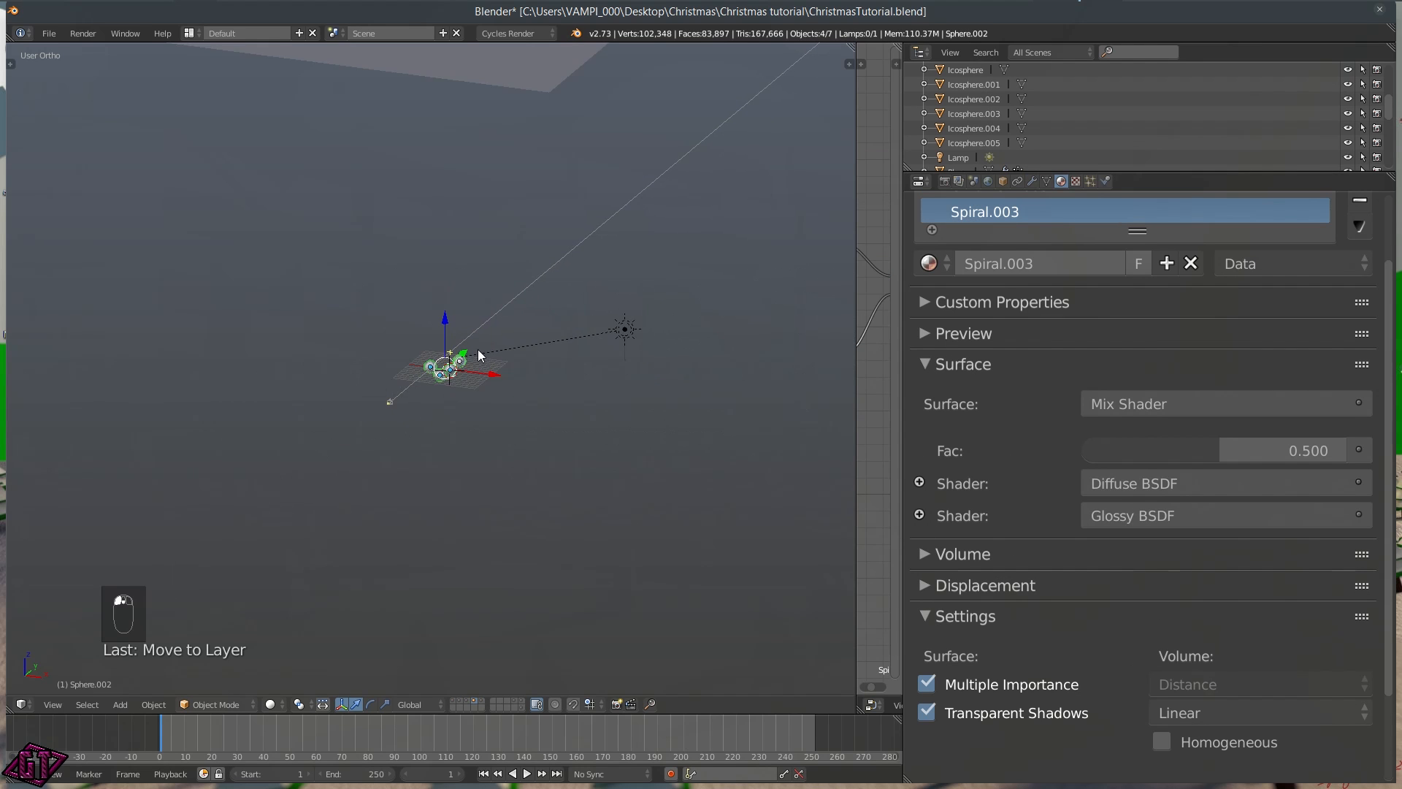
pyautogui.moveTo(493, 182); pyautogui.dragTo(265, 377, button='middle')
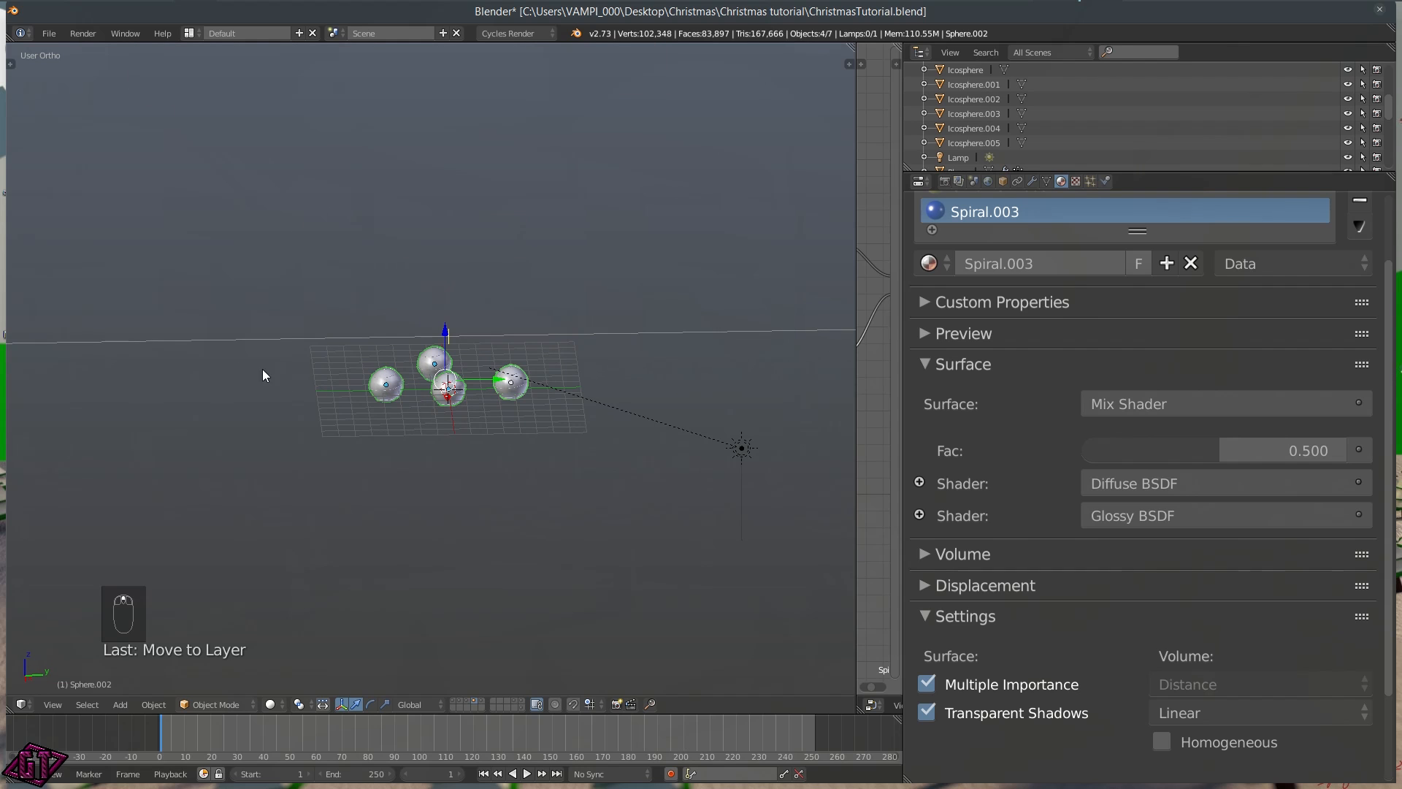
pyautogui.scroll(-3, 263, 376)
pyautogui.press('m')
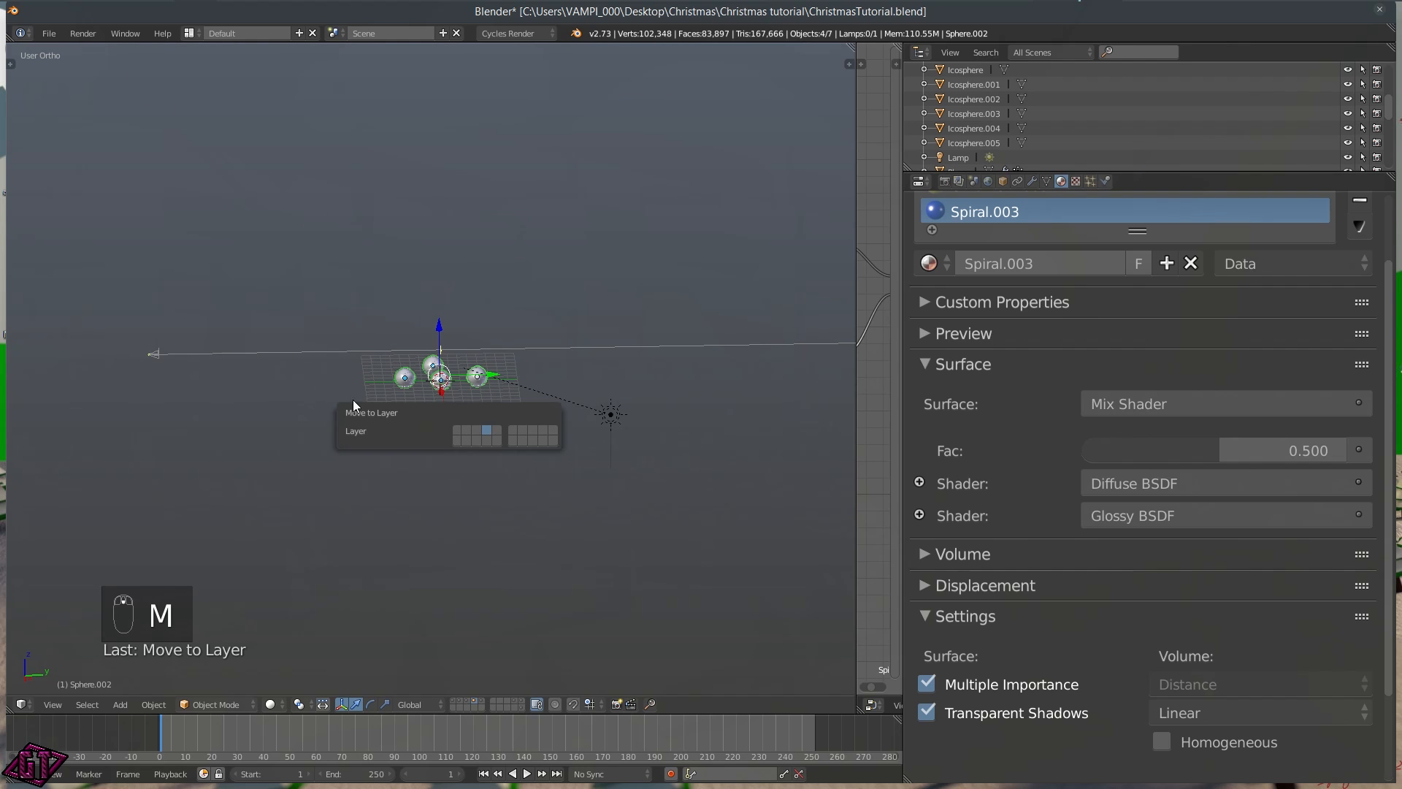
pyautogui.click(538, 430)
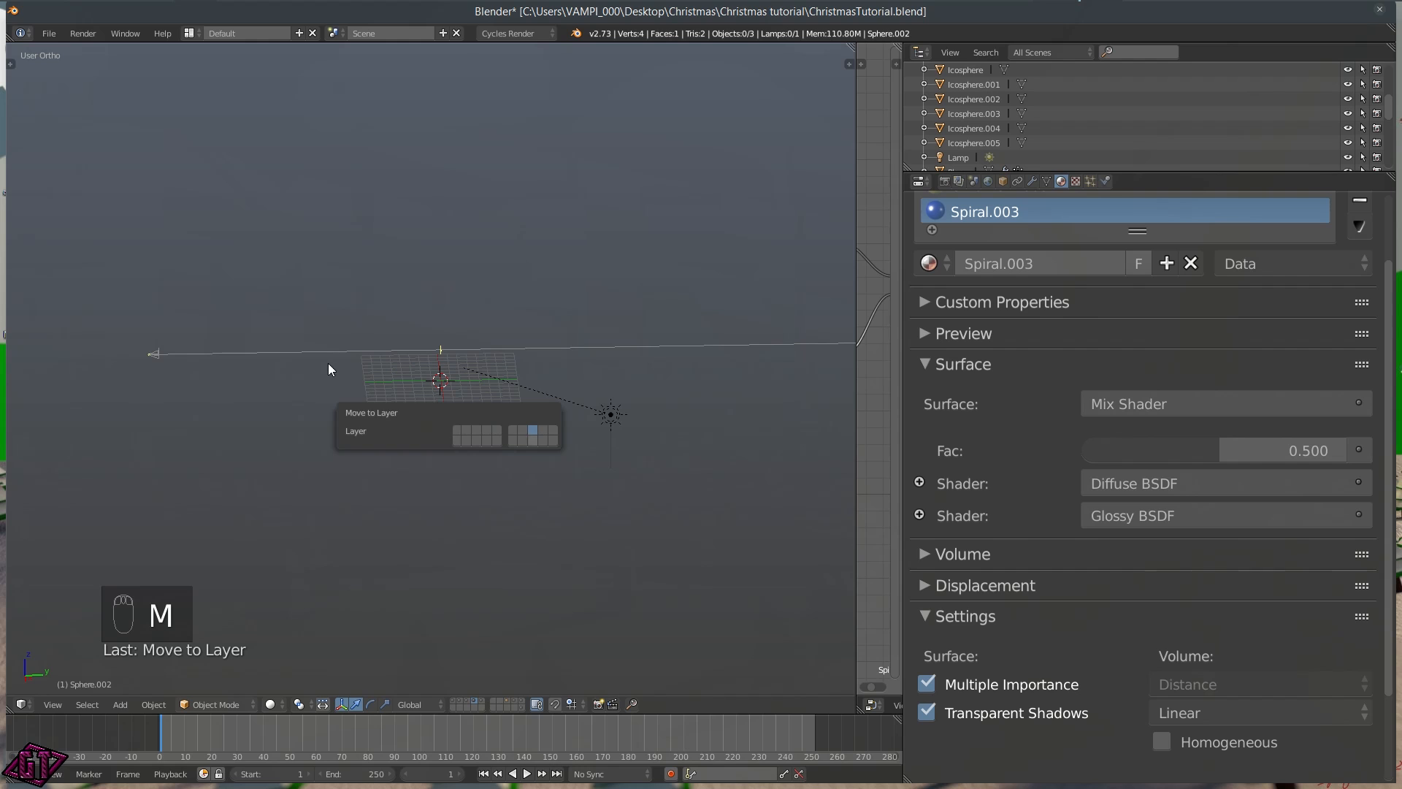
# Show only layer 13, put the four selected spheres in a new group named Ornaments, and display the tool shelf
pyautogui.moveTo(264, 394); pyautogui.dragTo(488, 384, button='middle')
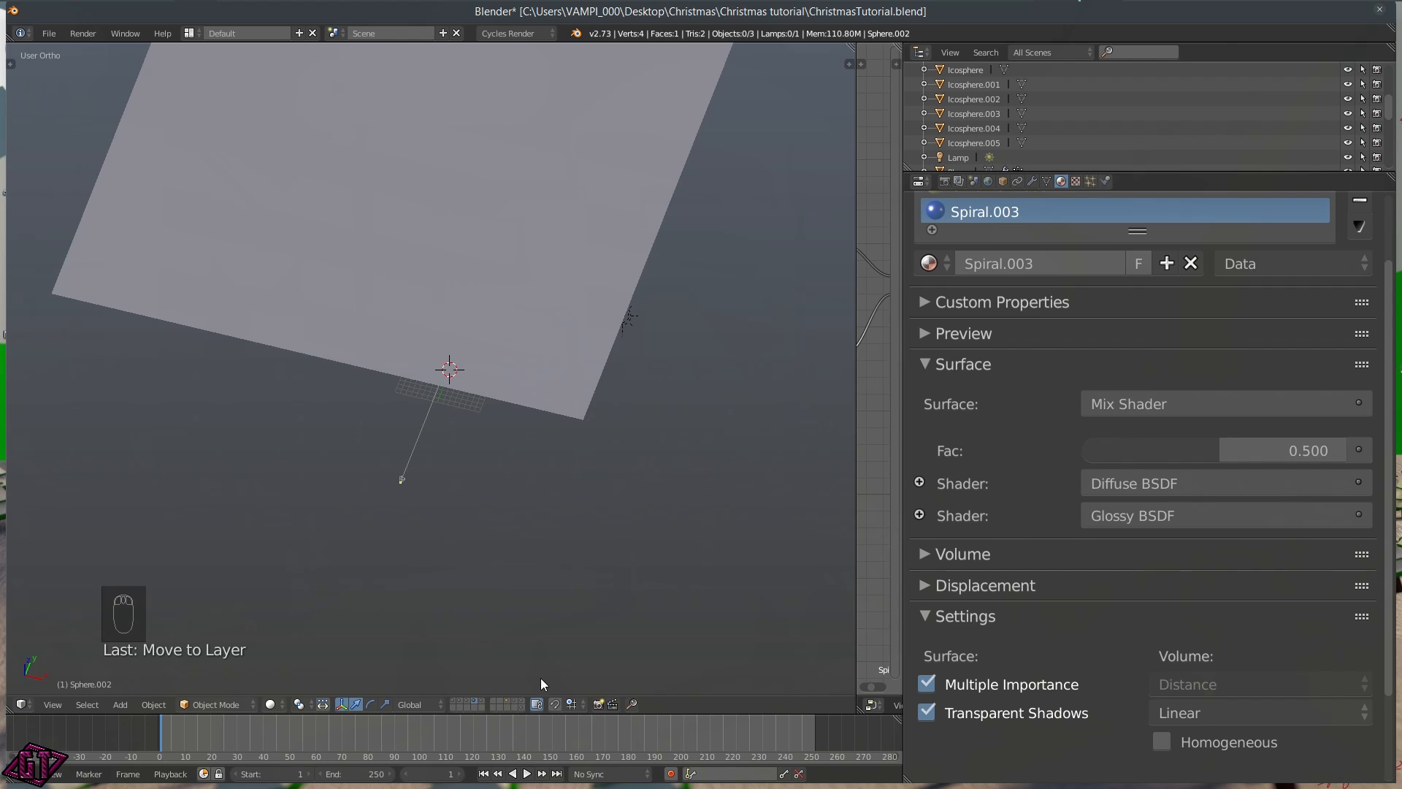
pyautogui.click(517, 706)
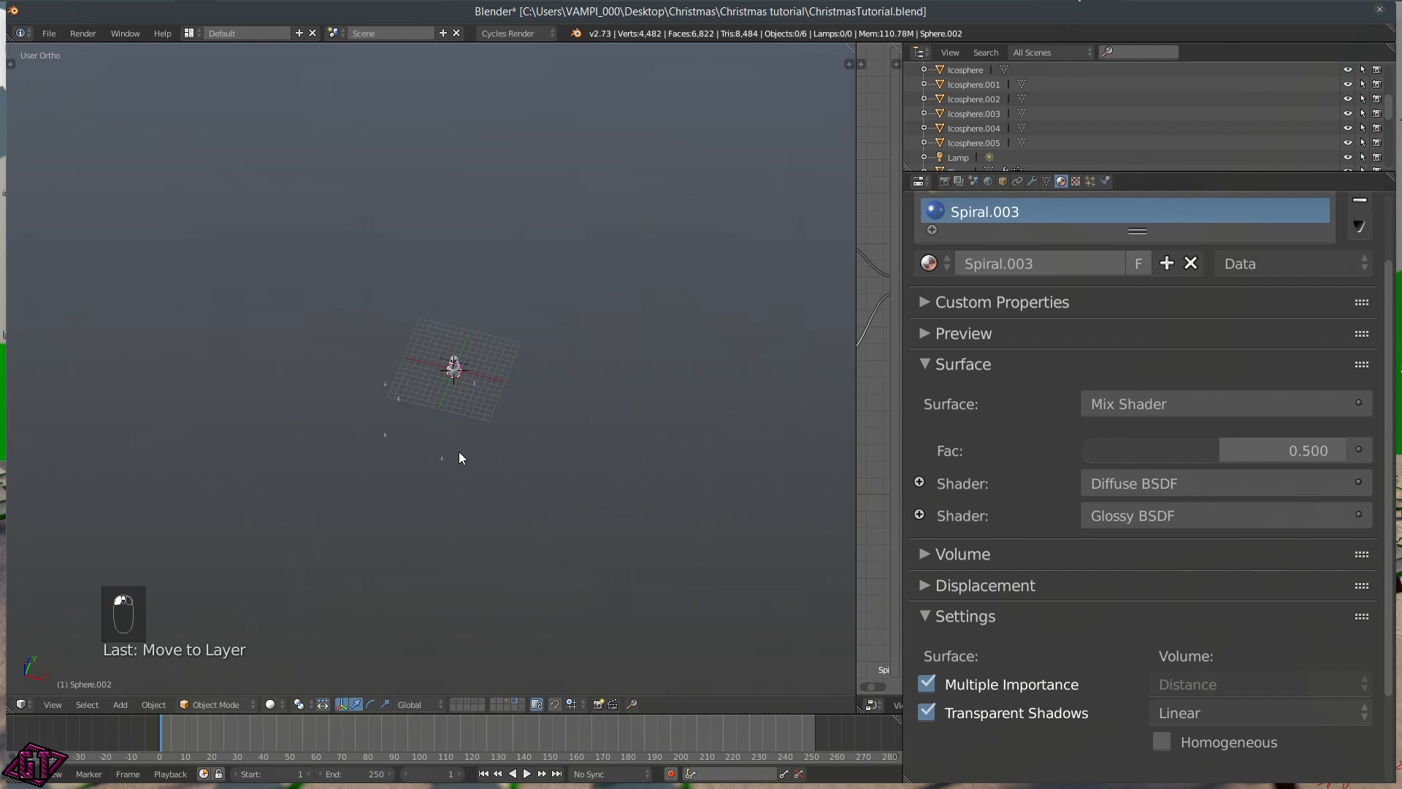
pyautogui.click(508, 704)
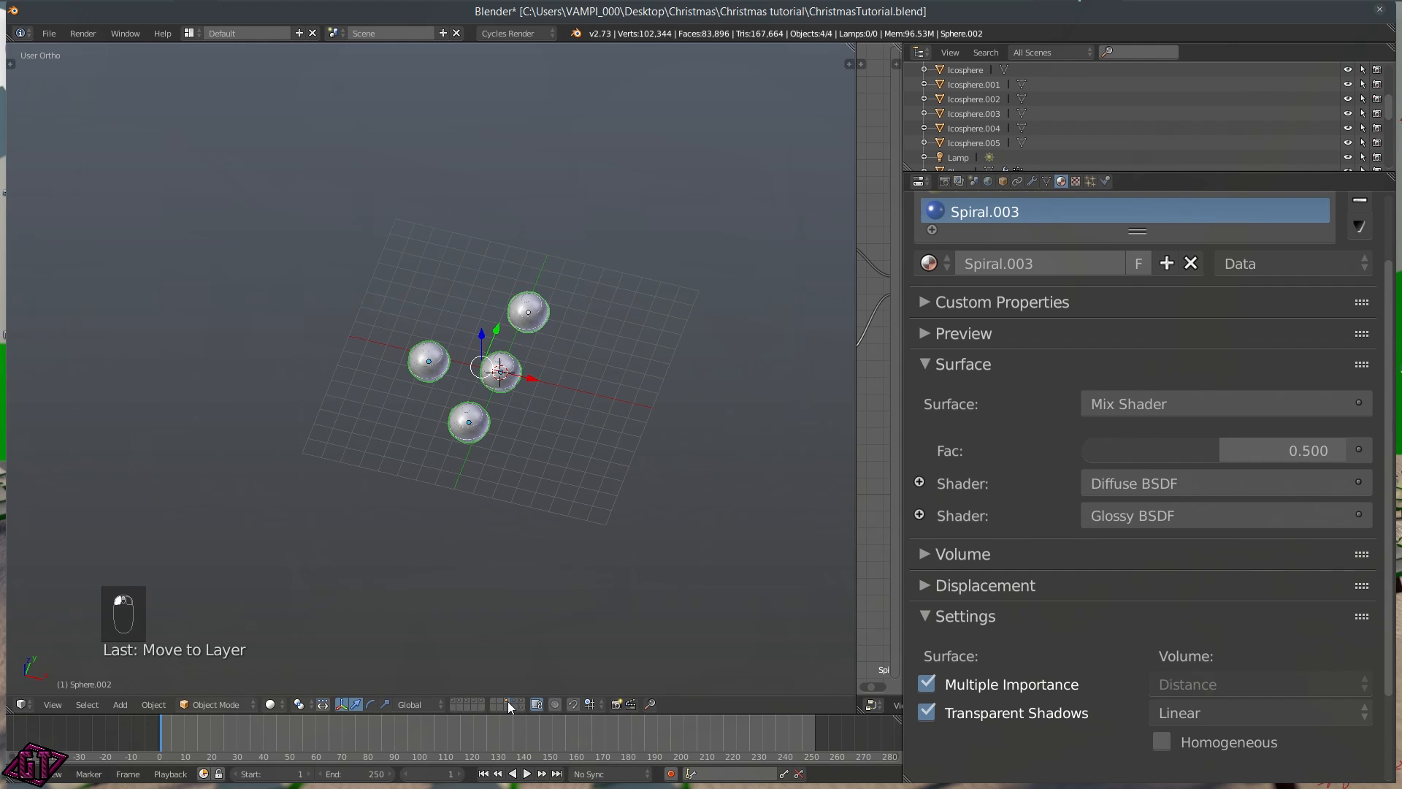
pyautogui.scroll(5, 467, 487)
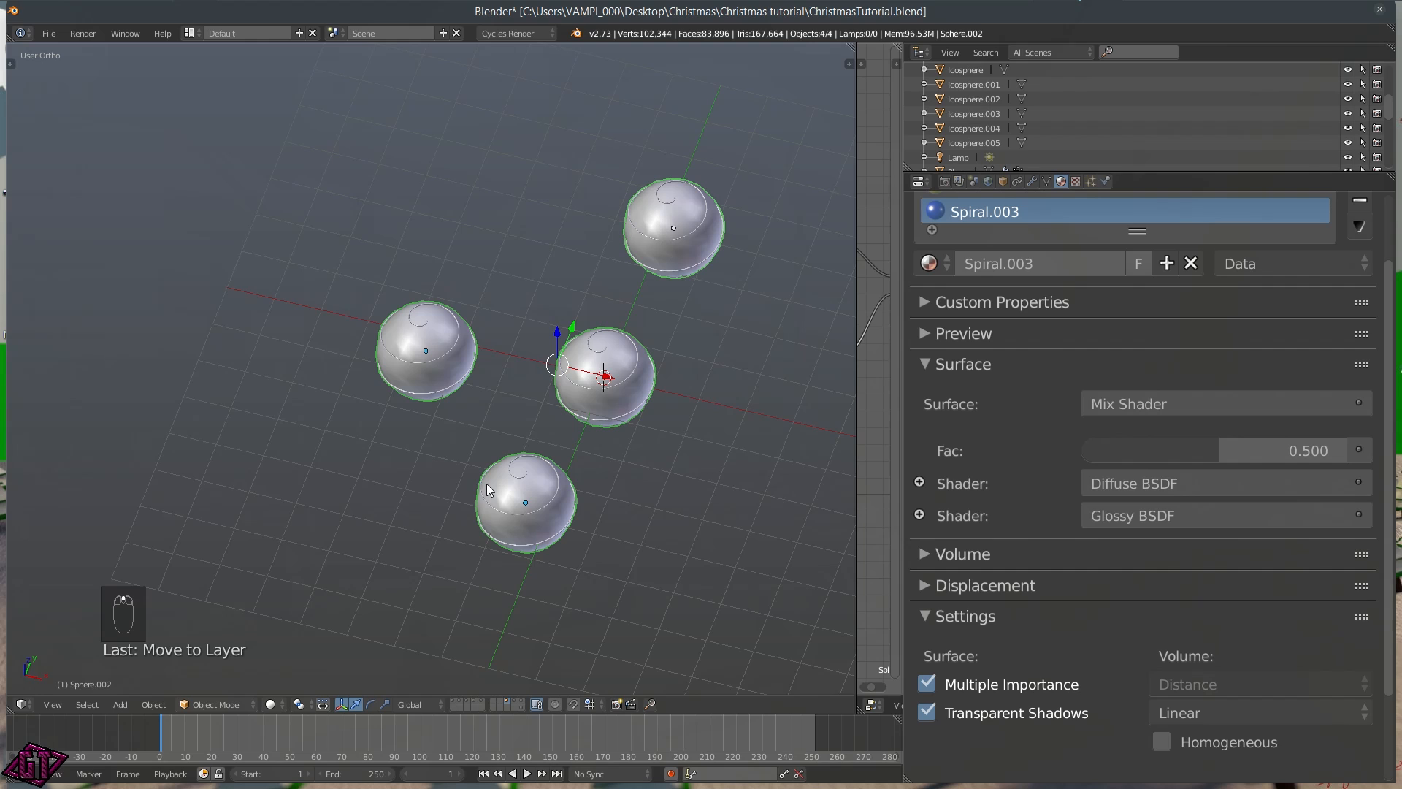
pyautogui.hotkey('ctrl', 'g')
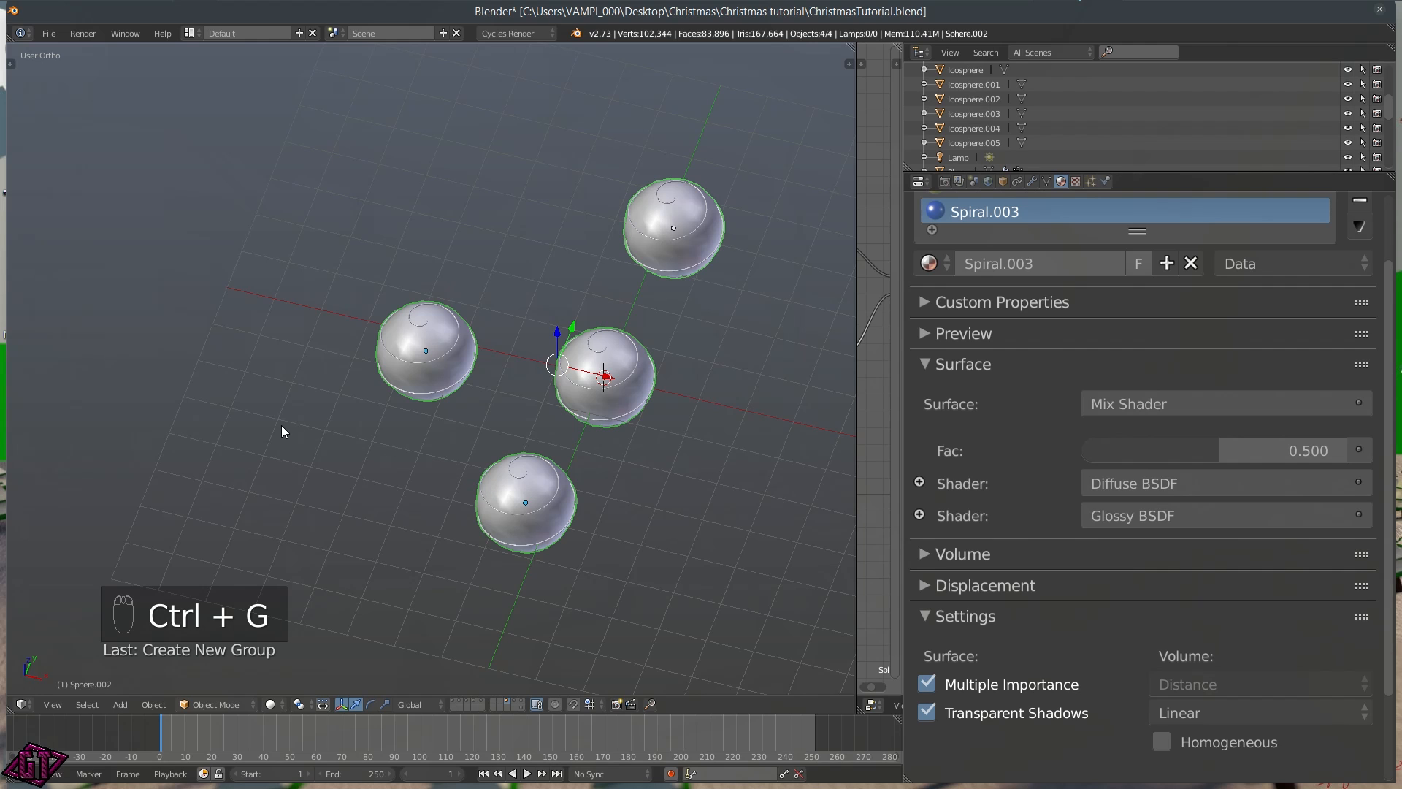
pyautogui.press('t')
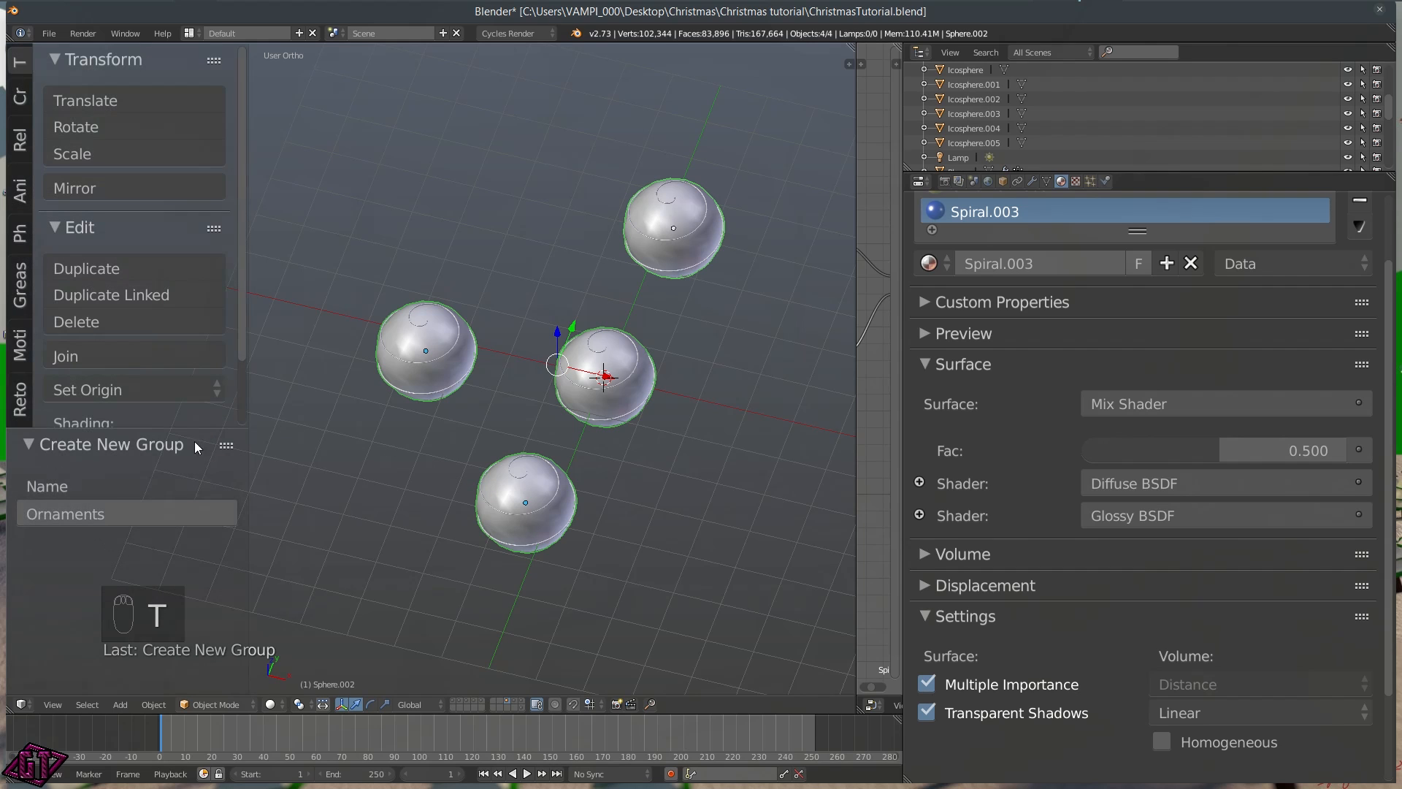
# Show the scene layers of the first block and select the large flat plane above the Christmas landscape
pyautogui.click(475, 699)
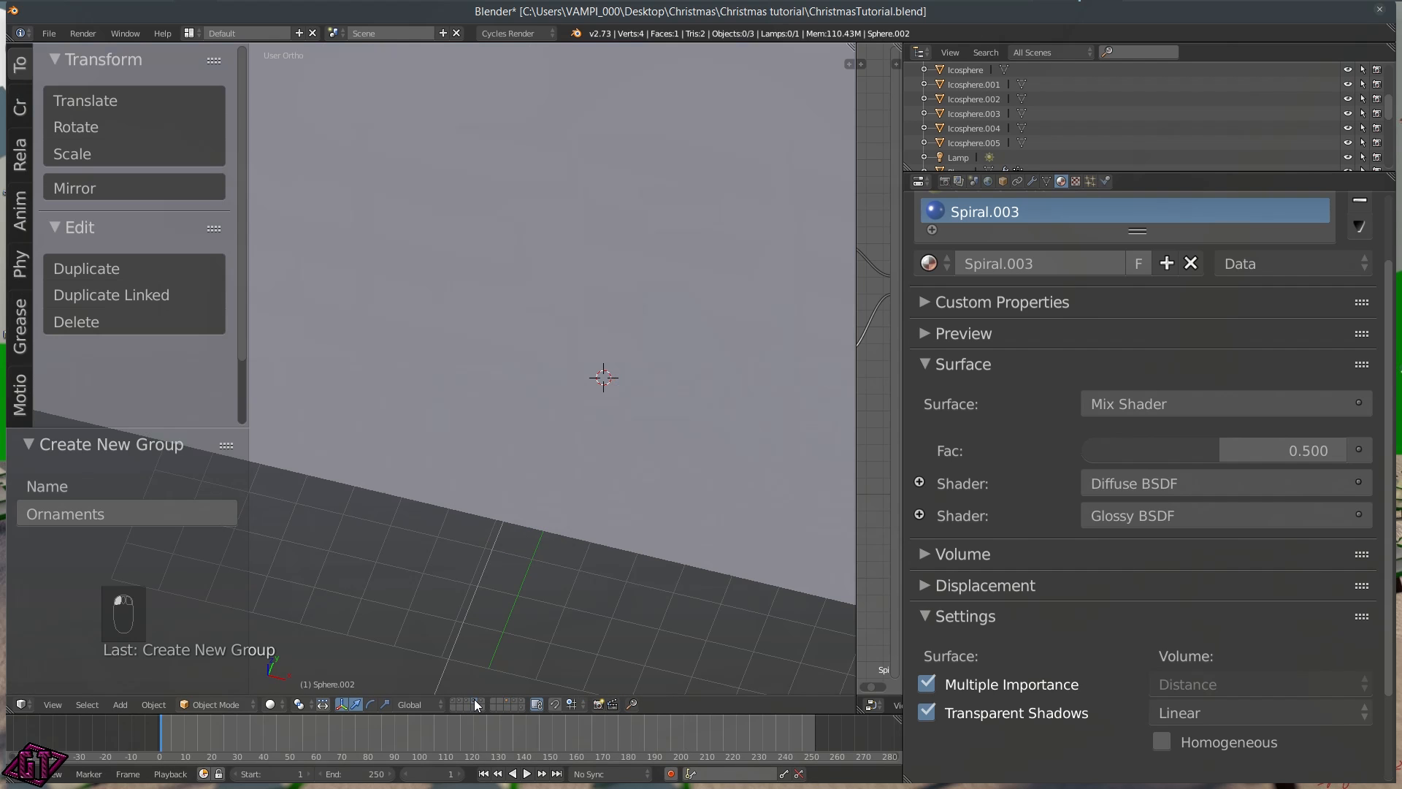
pyautogui.click(451, 701)
pyautogui.scroll(-10, 564, 401)
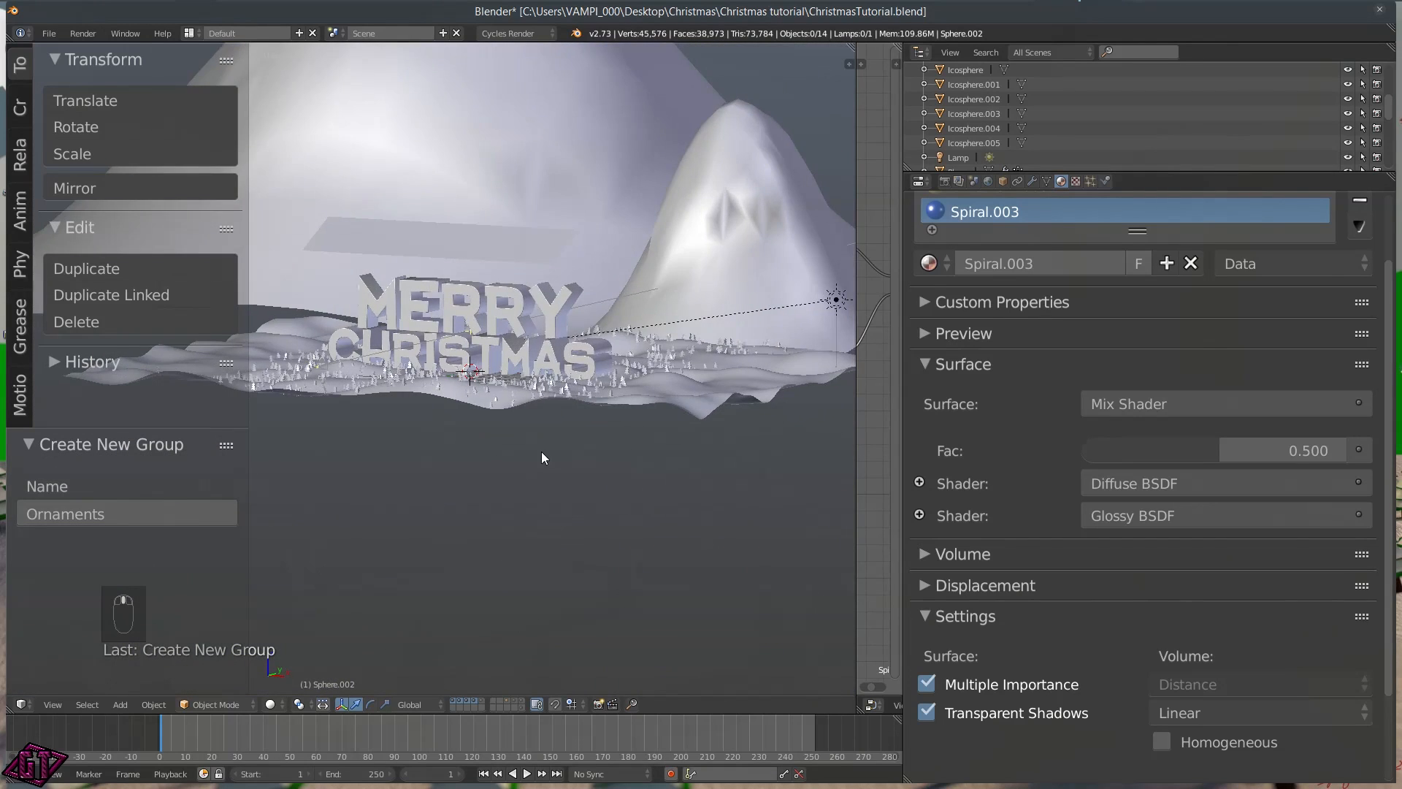
pyautogui.scroll(-6, 533, 455)
pyautogui.moveTo(500, 444); pyautogui.dragTo(482, 370, button='middle')
pyautogui.rightClick(457, 263)
pyautogui.scroll(4, 525, 351)
# Add a particle system to the plane and name its settings Ornaments
pyautogui.click(1090, 180)
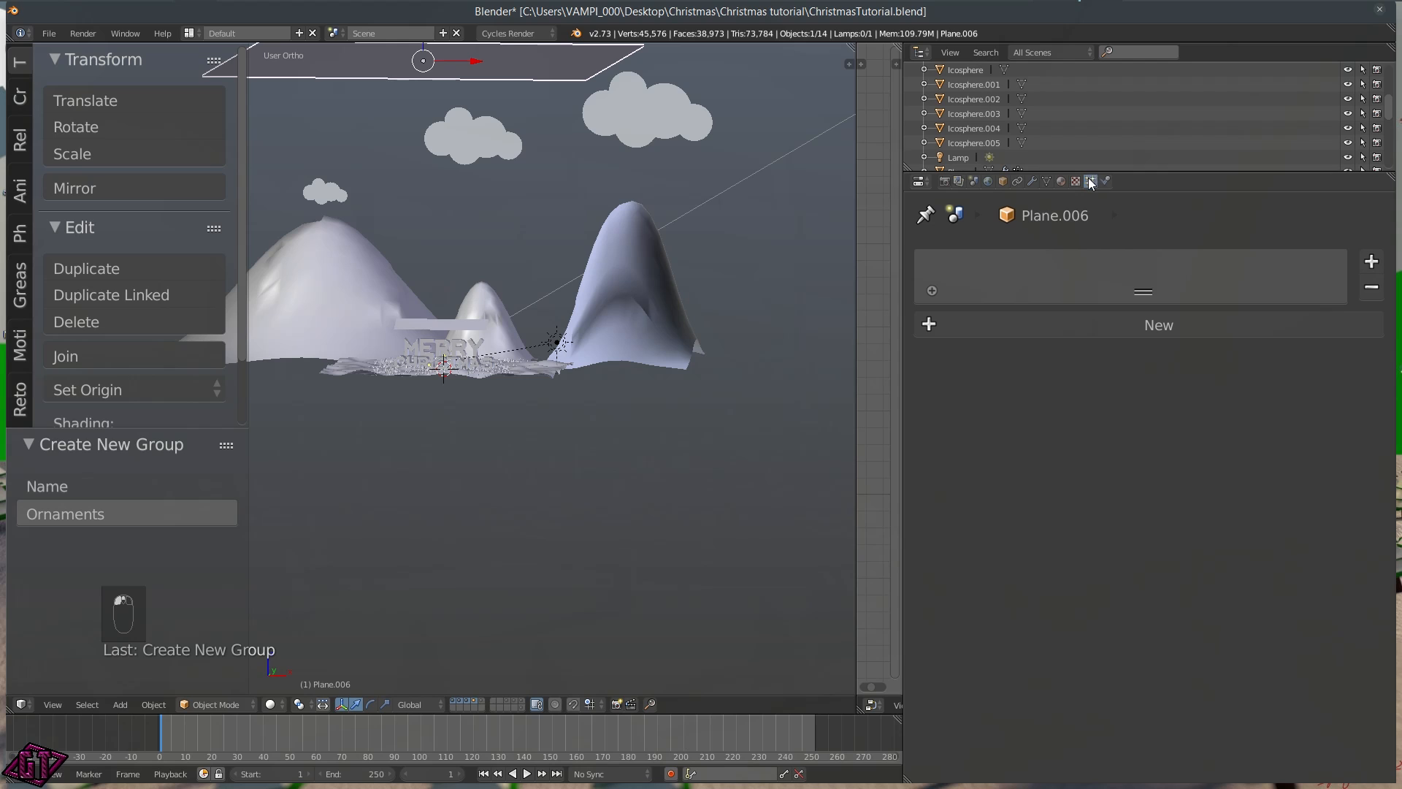
pyautogui.click(1090, 331)
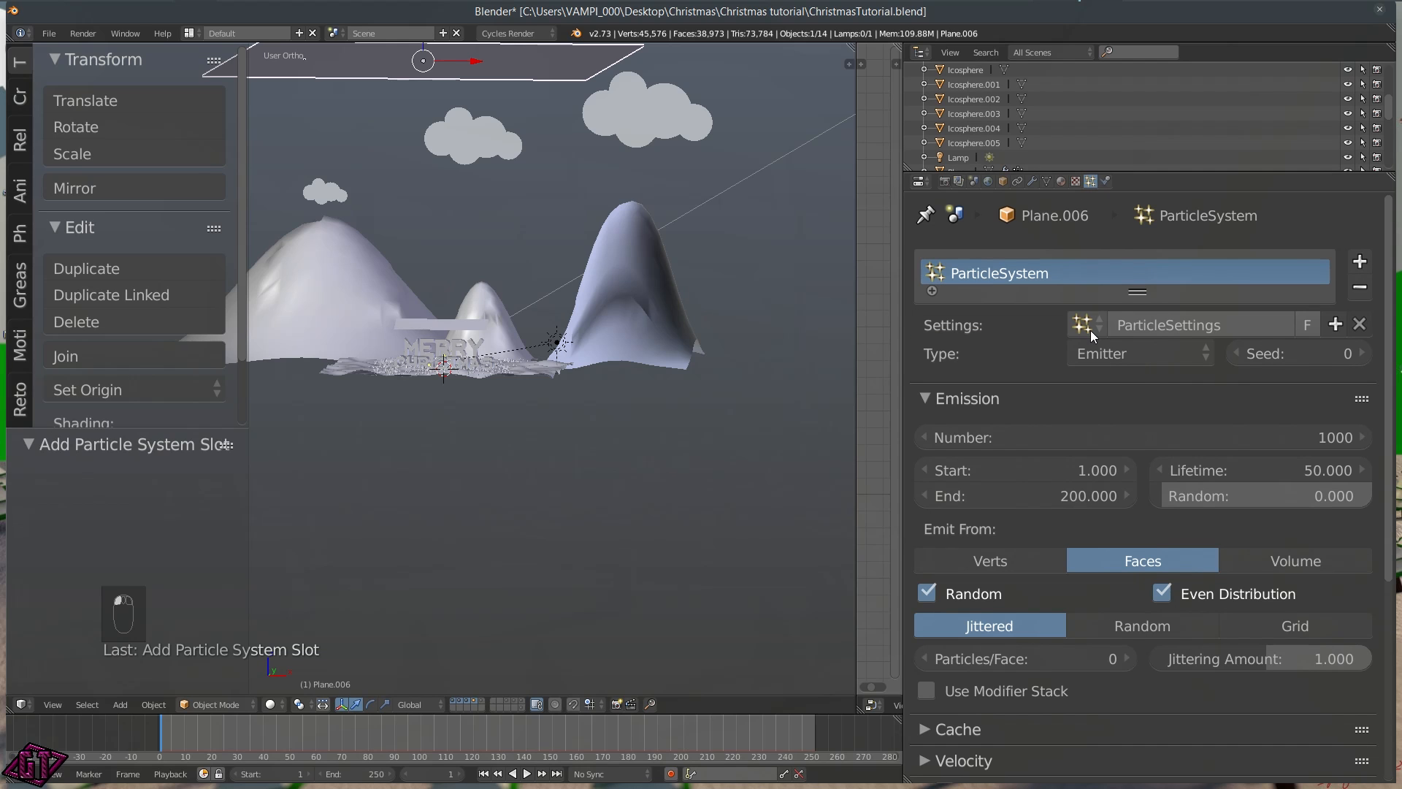
pyautogui.click(1142, 326)
pyautogui.write('Ornam=')
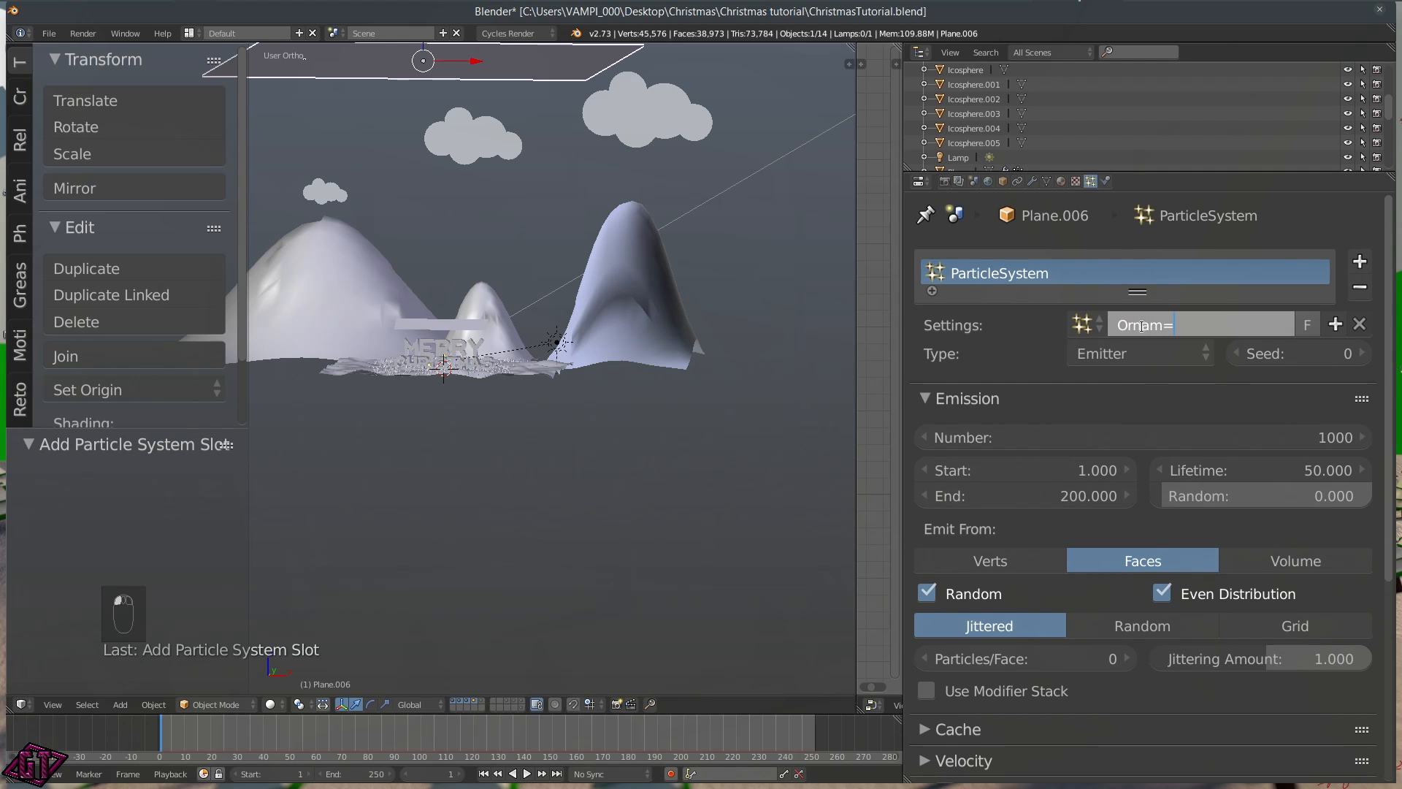
pyautogui.press('BackSpace')
pyautogui.write('ents')
pyautogui.press('Return')
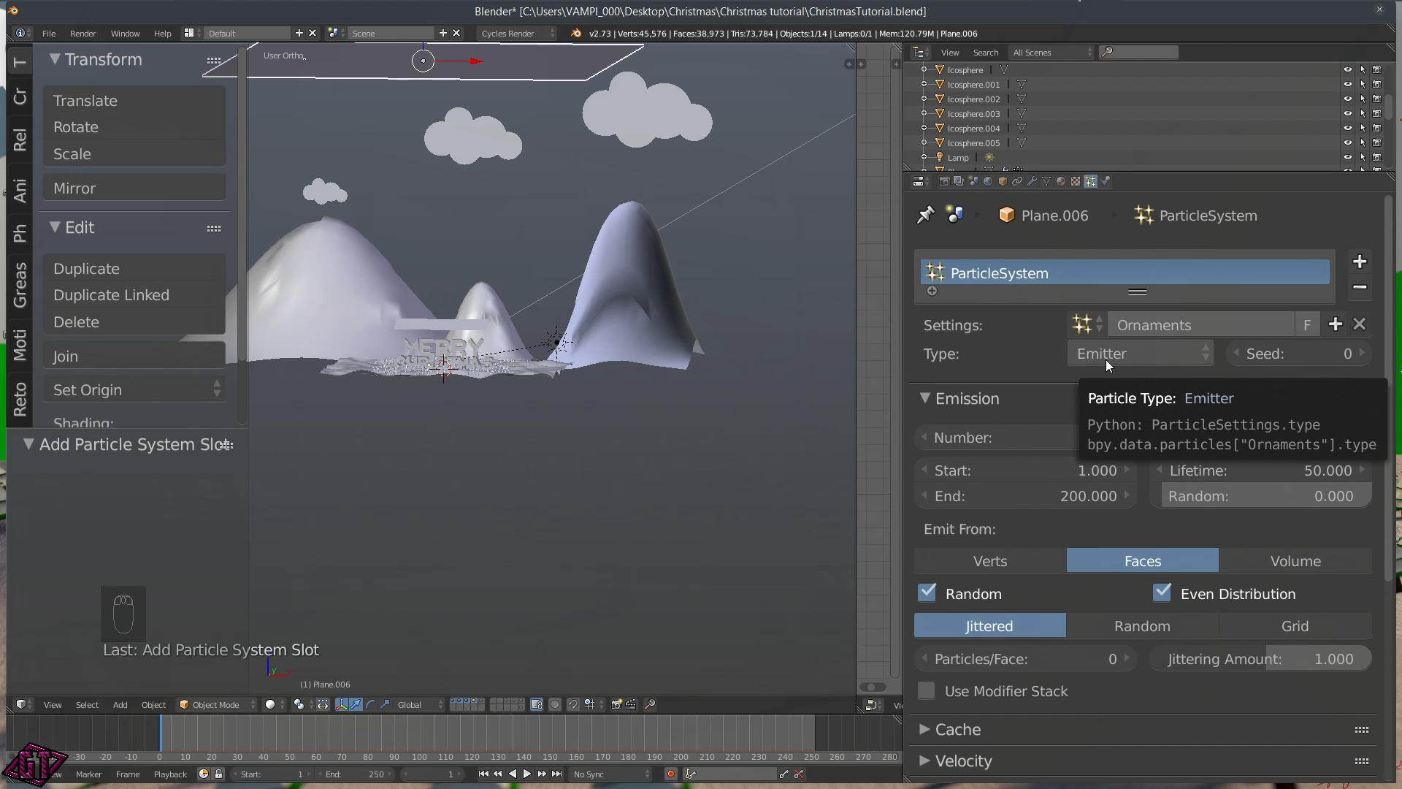
# Set the particle emission distribution to Random, expand the Velocity settings and enable Rotation for the particles
pyautogui.scroll(-2, 1057, 370)
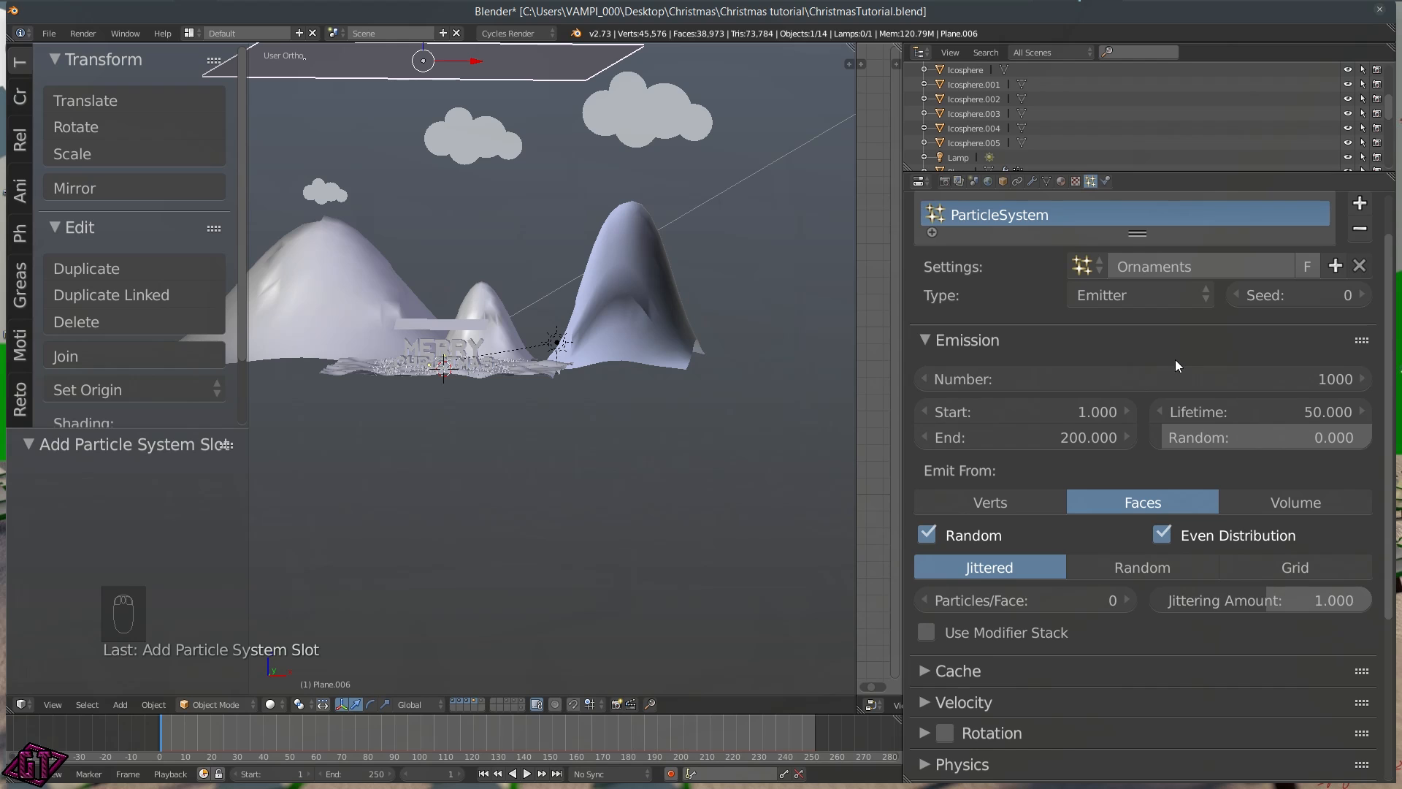
pyautogui.click(1106, 568)
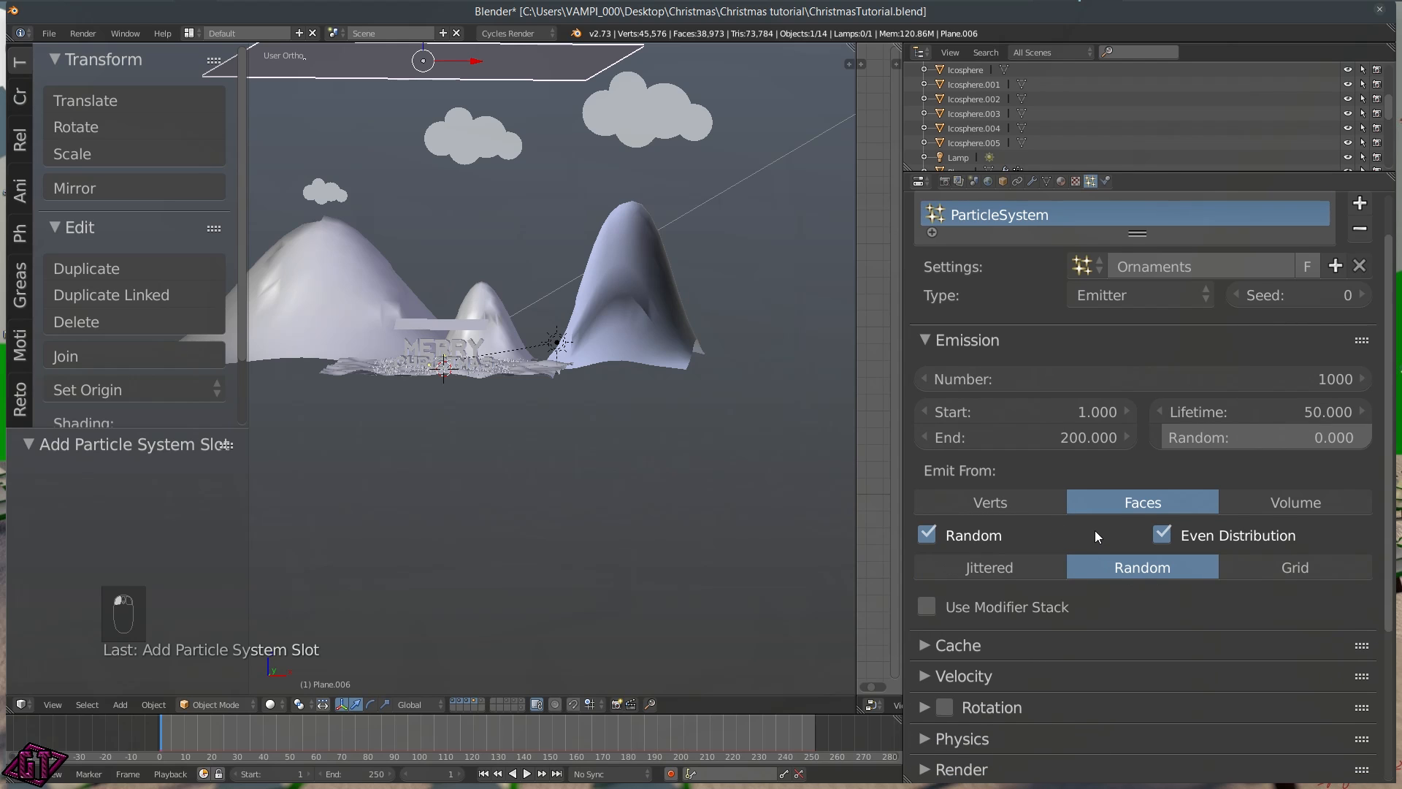
pyautogui.scroll(-7, 1094, 531)
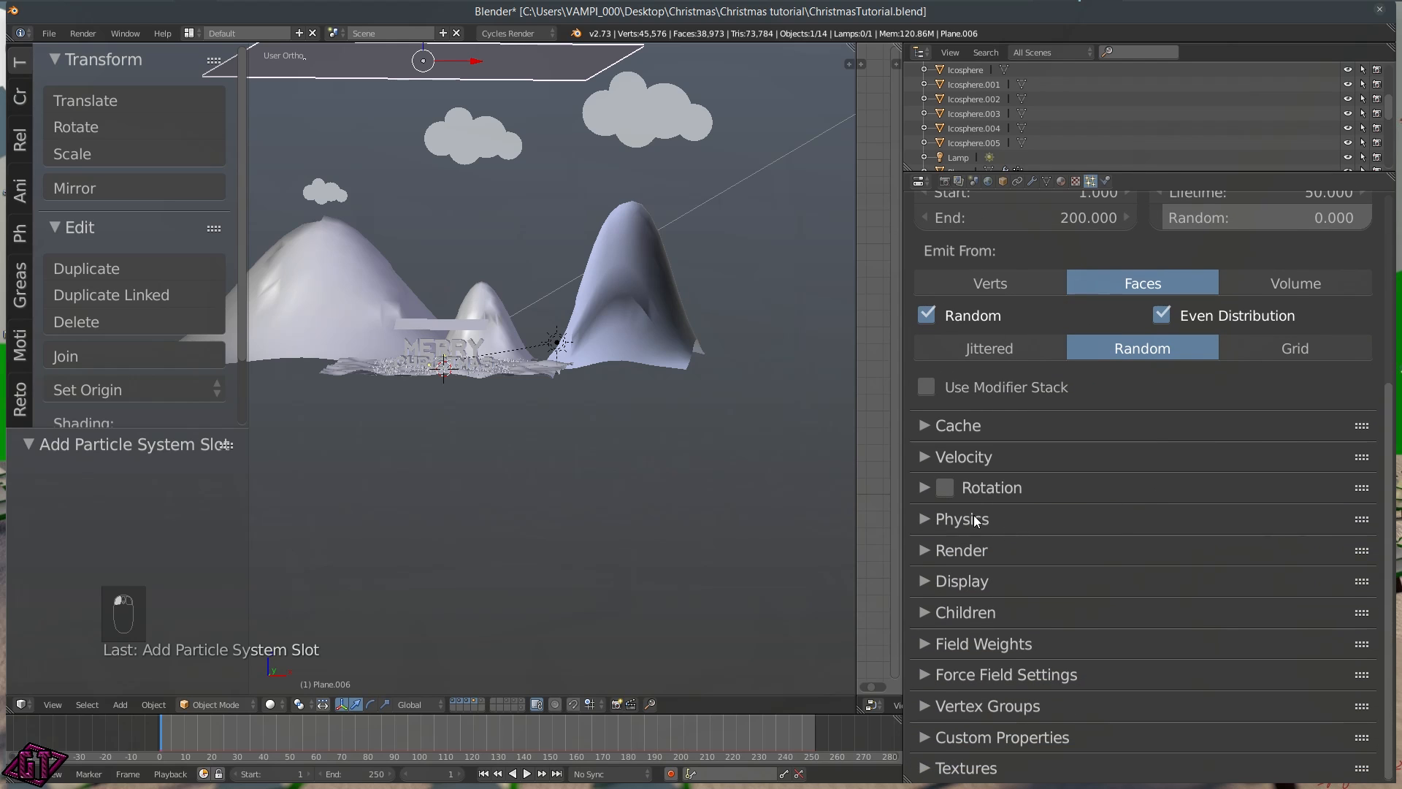
pyautogui.click(946, 457)
pyautogui.scroll(-3, 1017, 445)
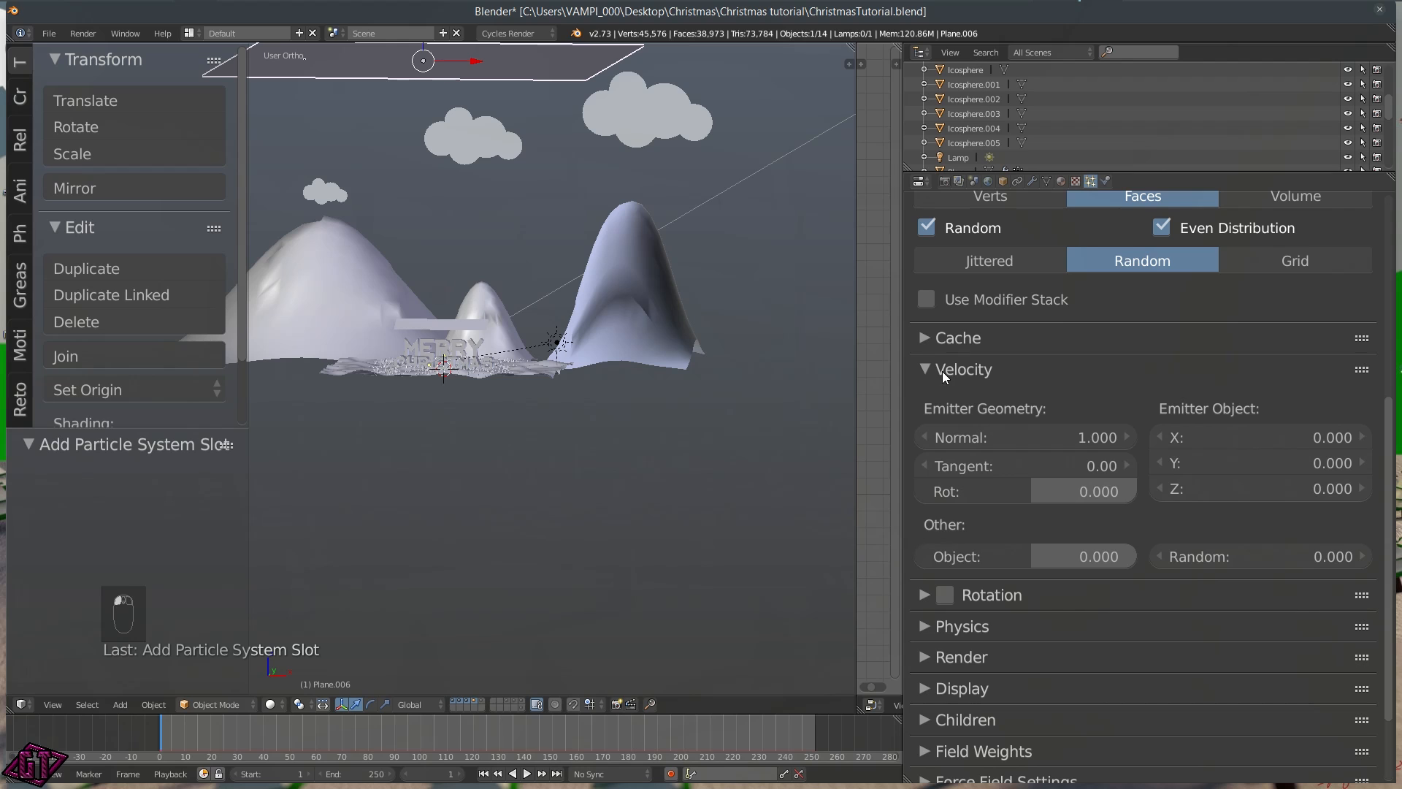
pyautogui.scroll(-3, 1029, 613)
pyautogui.click(946, 507)
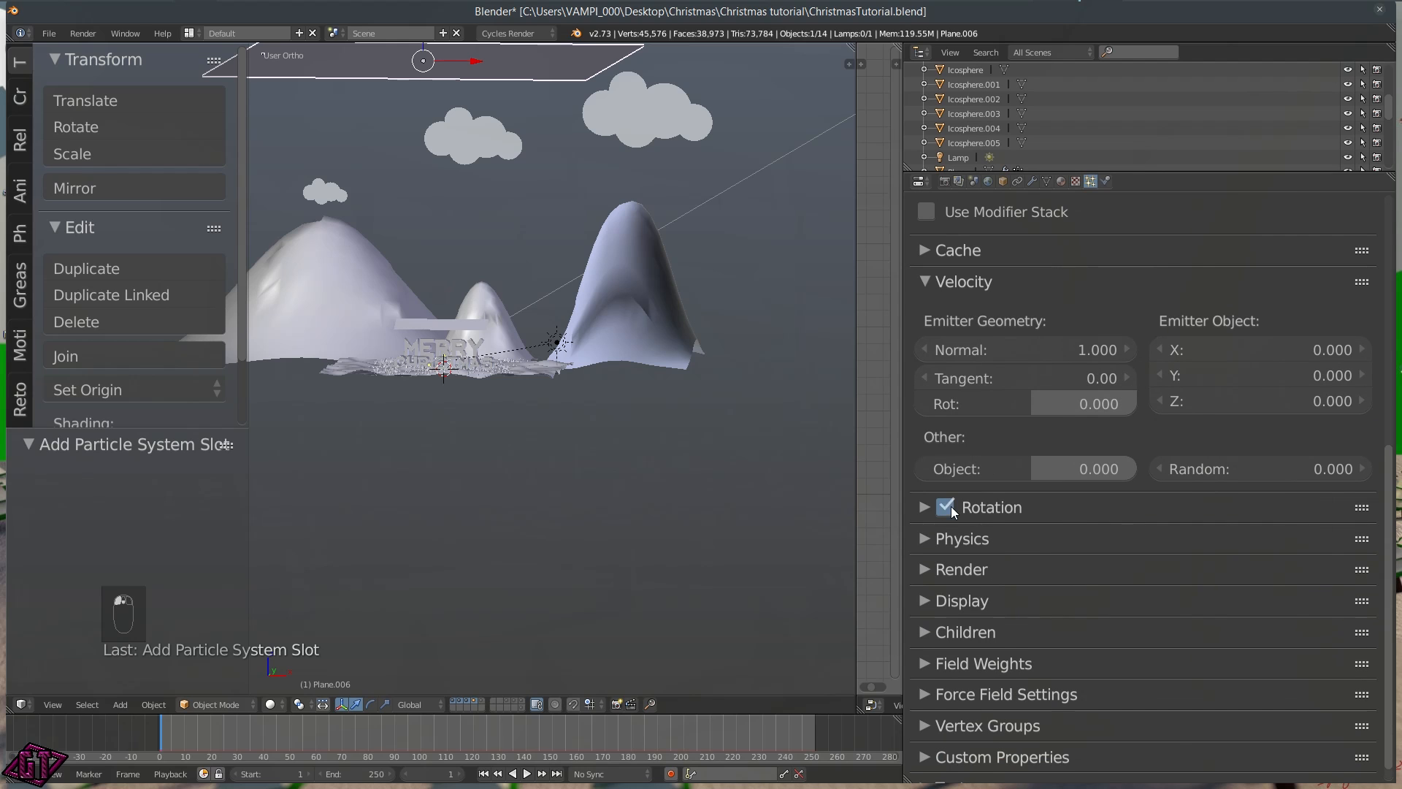
# Expand the particle system's Rotation and Physics settings and review their options
pyautogui.click(925, 507)
pyautogui.scroll(-4, 1085, 517)
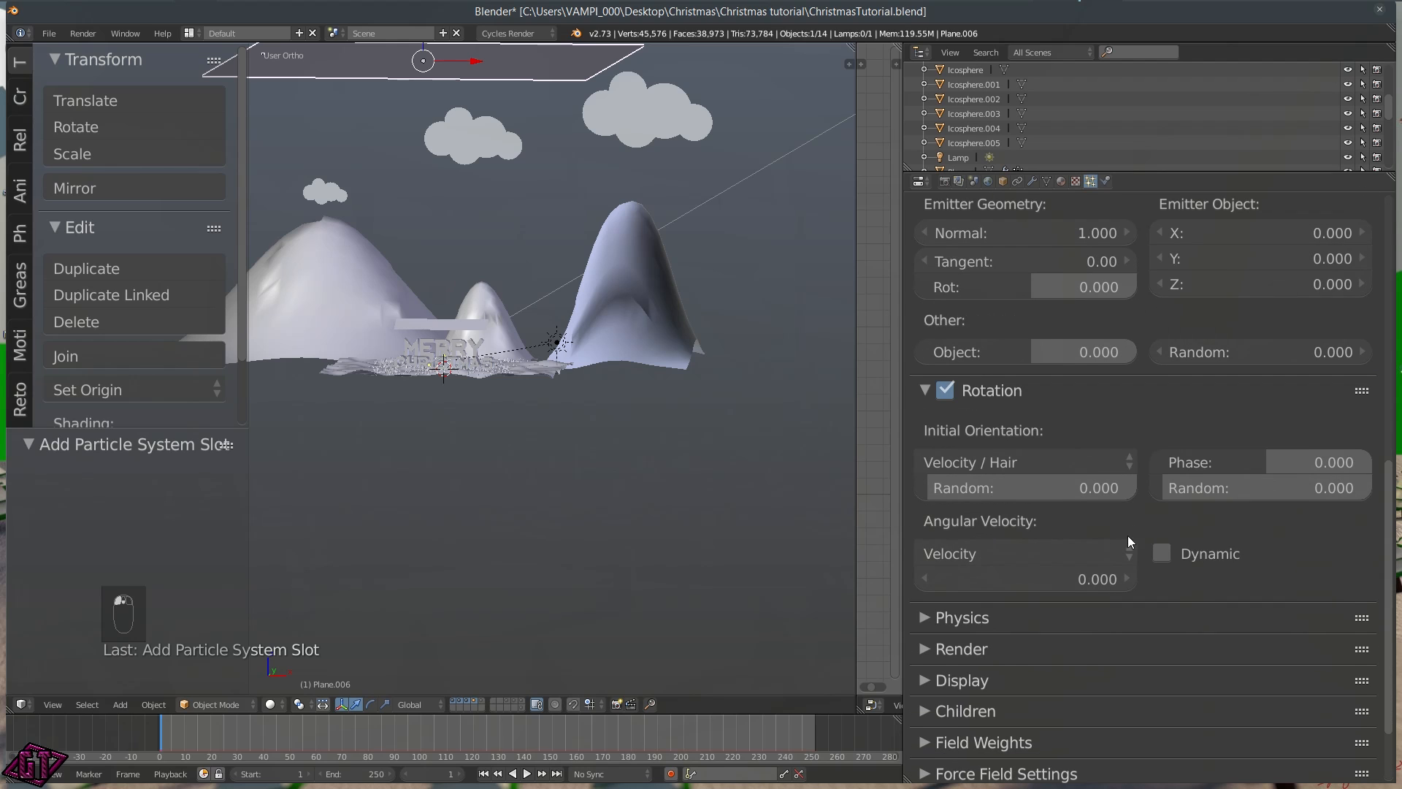
pyautogui.click(937, 617)
pyautogui.scroll(-10, 1089, 624)
pyautogui.scroll(-1, 1120, 611)
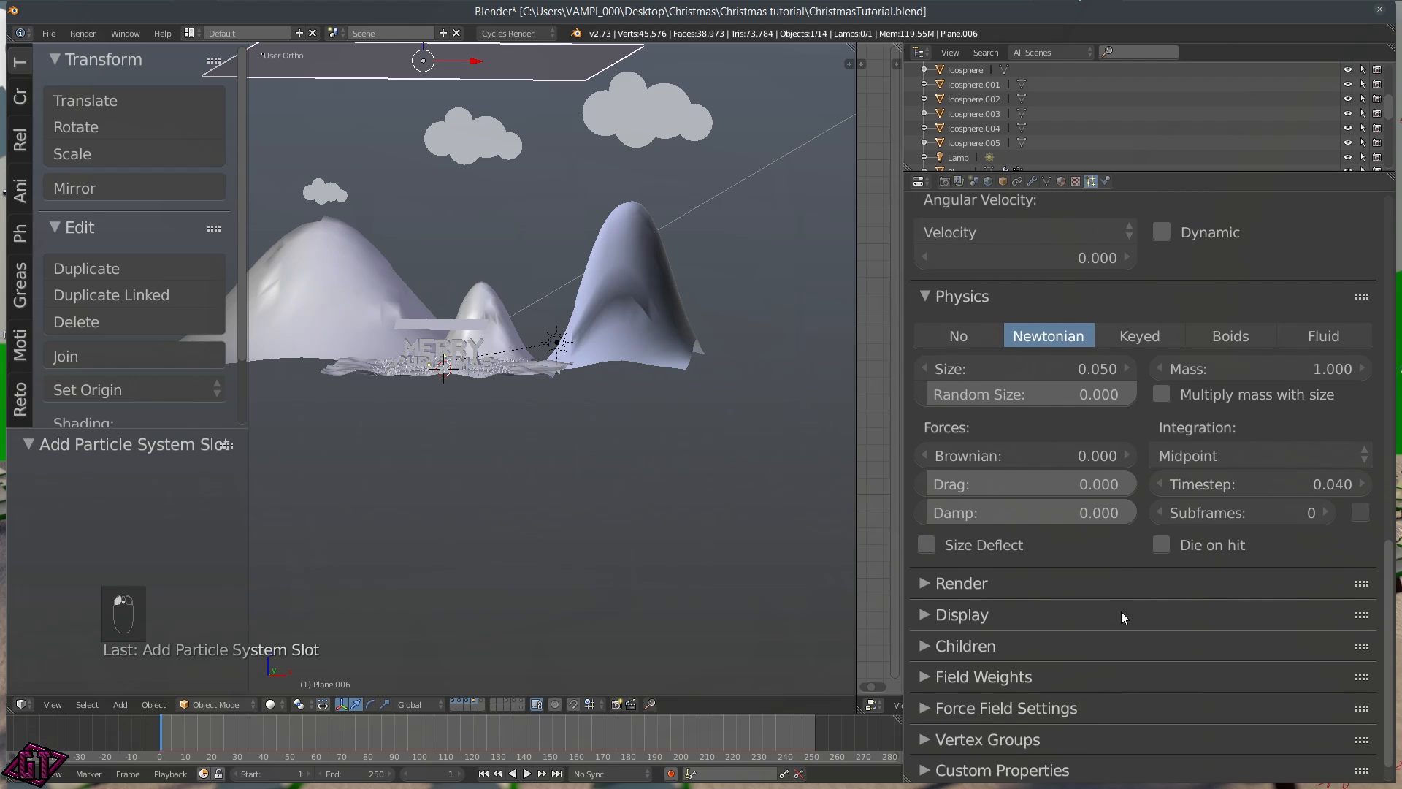
pyautogui.scroll(-1, 1008, 550)
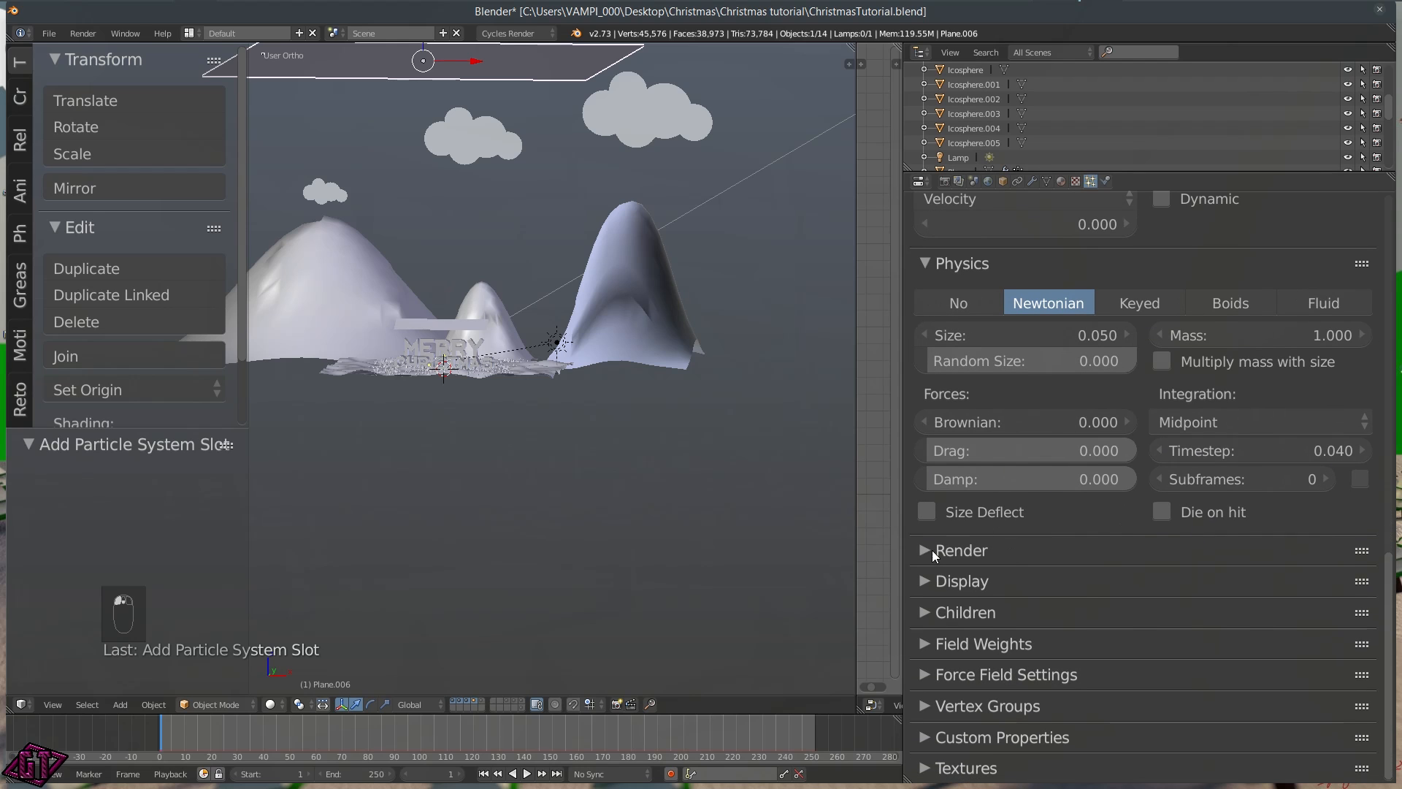
# Examine the particle system's Display, Vertex Groups and Force Field settings, leaving them collapsed, and review the Physics options again
pyautogui.click(938, 582)
pyautogui.click(927, 582)
pyautogui.click(922, 580)
pyautogui.scroll(-1, 1154, 586)
pyautogui.scroll(-4, 1131, 587)
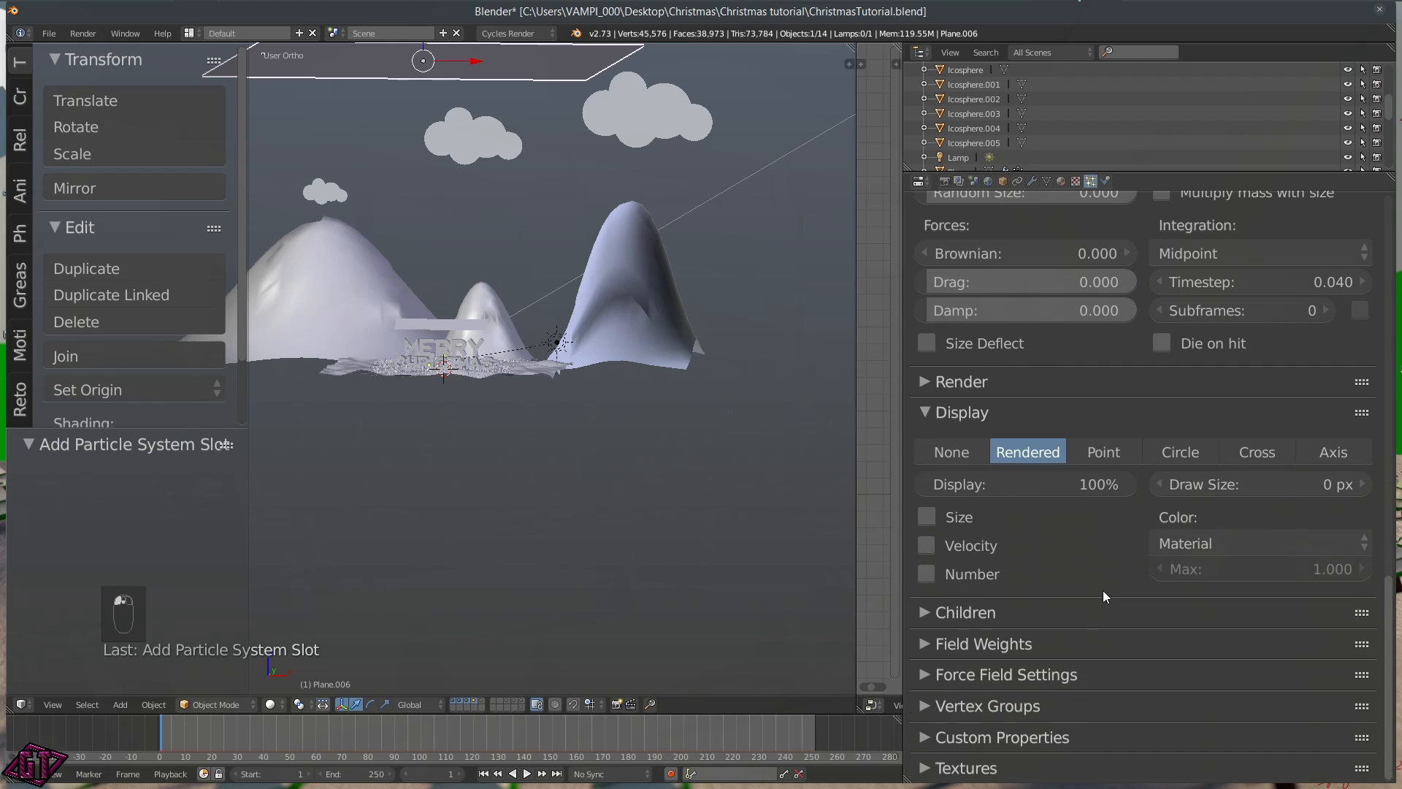
pyautogui.click(921, 414)
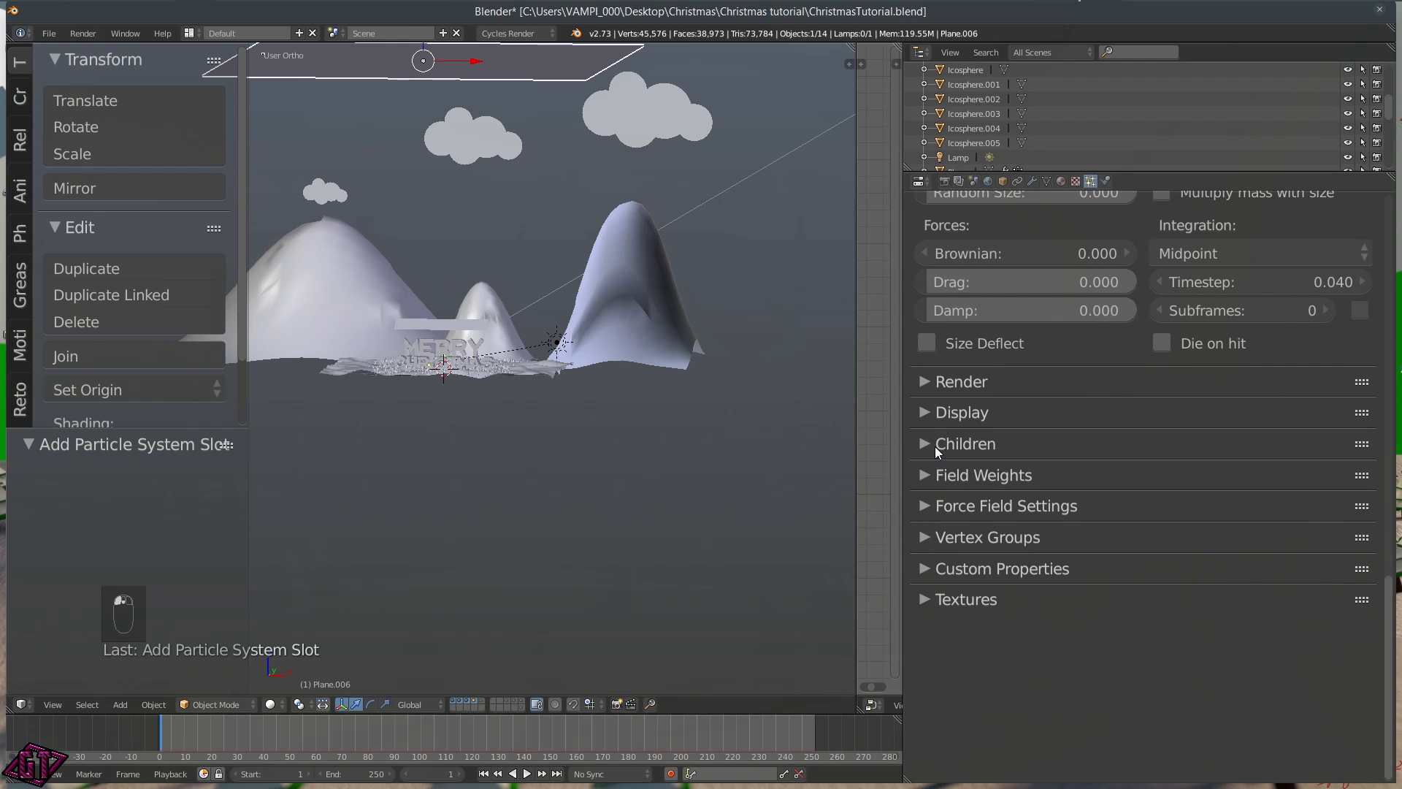
pyautogui.click(927, 524)
pyautogui.click(927, 526)
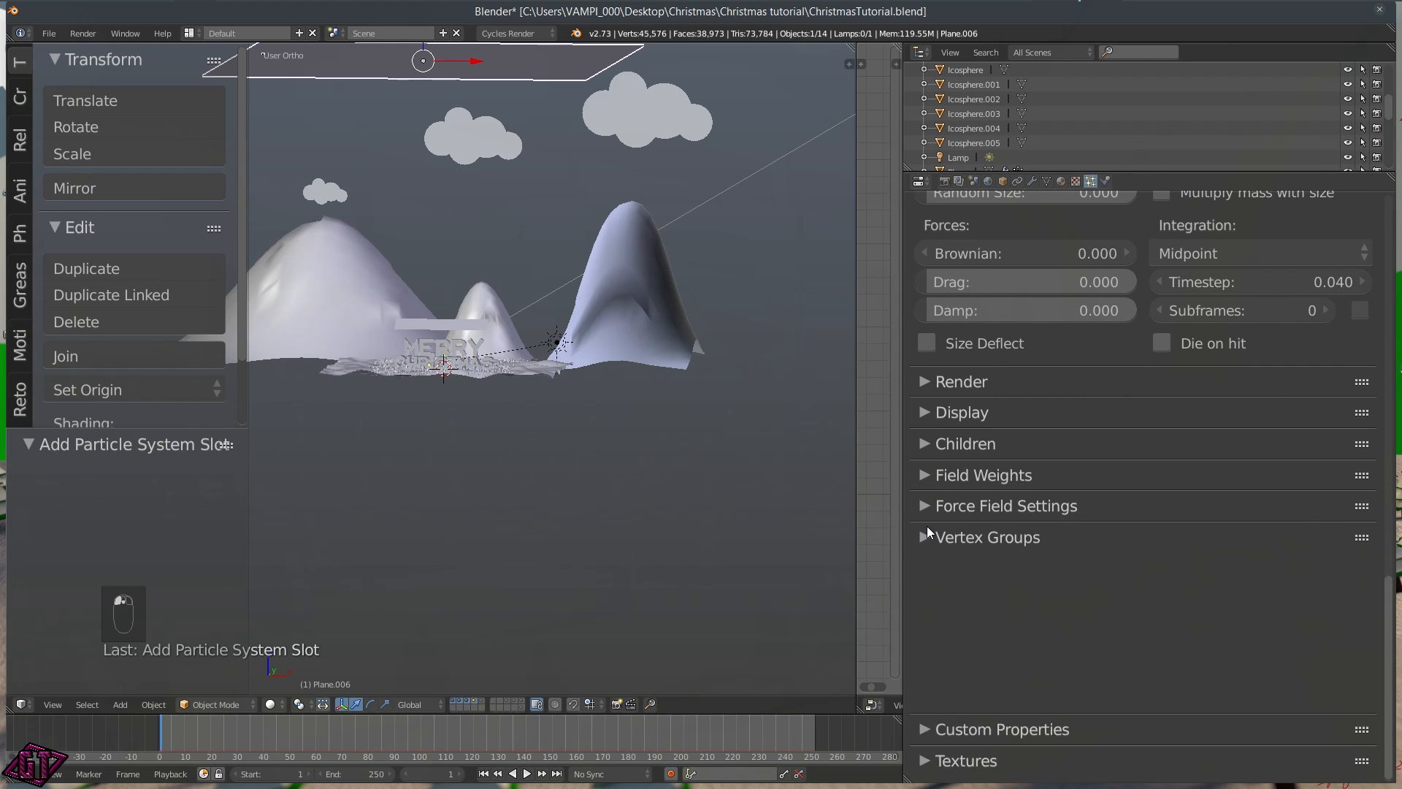
pyautogui.click(924, 504)
pyautogui.click(925, 502)
pyautogui.scroll(5, 1022, 329)
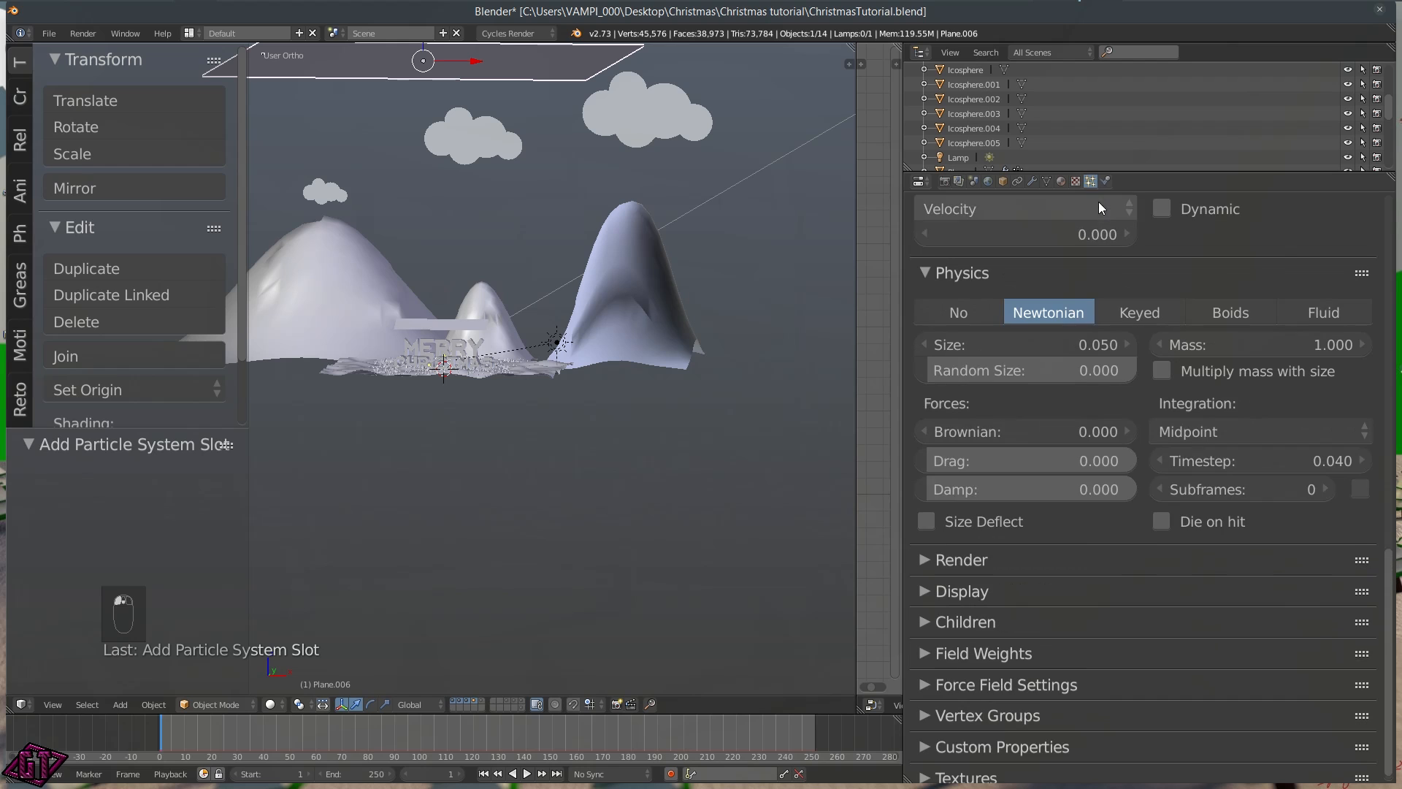
pyautogui.scroll(5, 1108, 251)
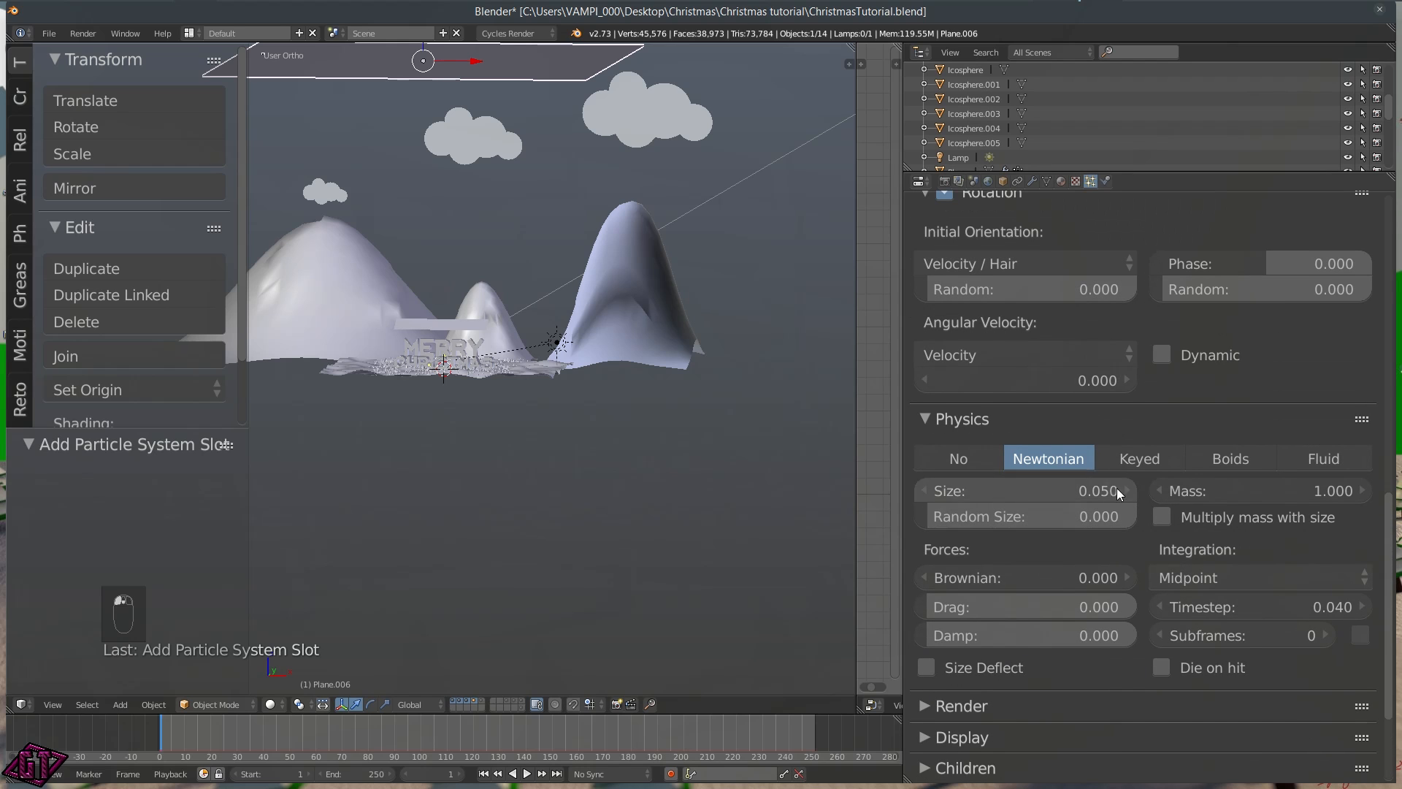
pyautogui.scroll(-1, 1232, 459)
pyautogui.scroll(-4, 1233, 458)
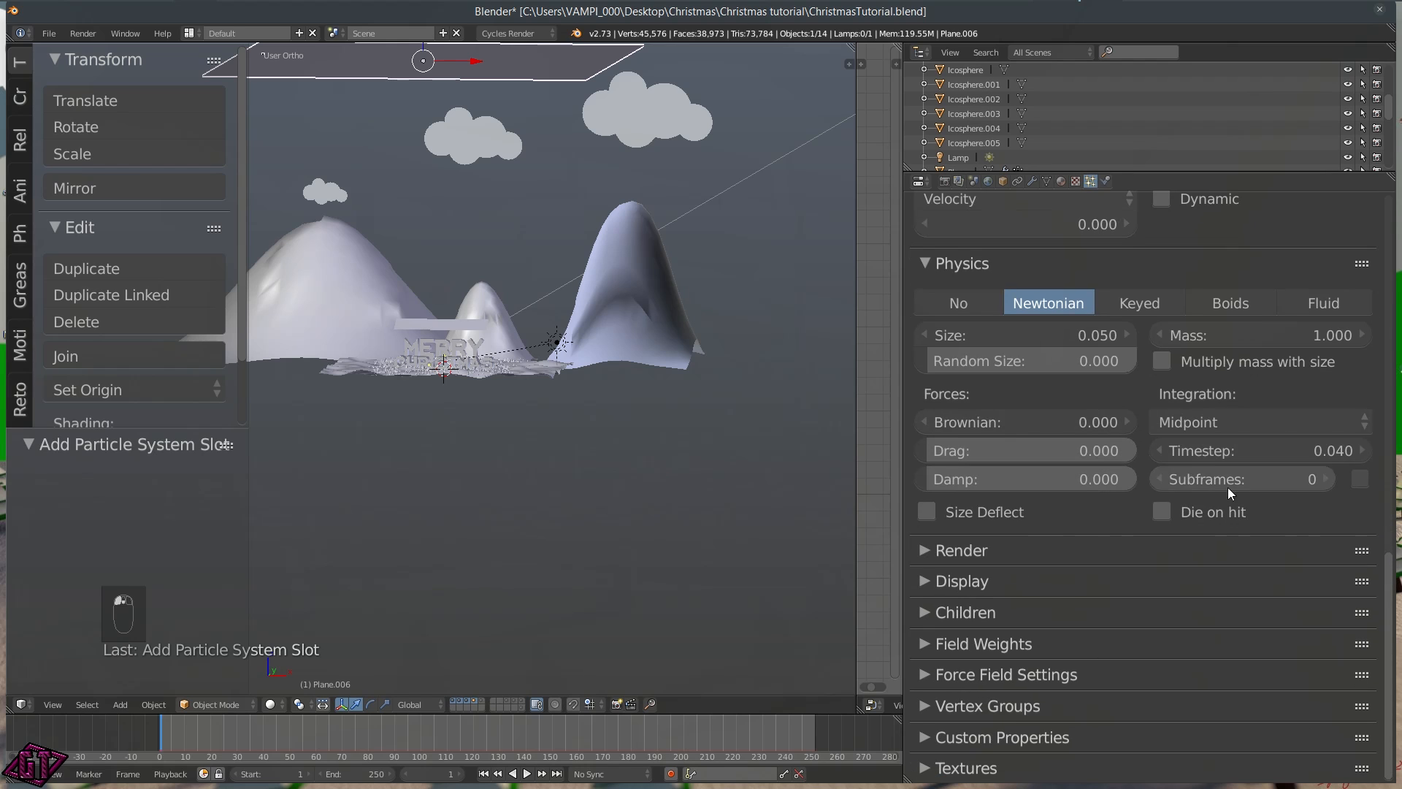
# Expand the particle Render settings and render the particles as a Group using the dupli group Ornaments.001
pyautogui.click(1005, 538)
pyautogui.scroll(-5, 1095, 546)
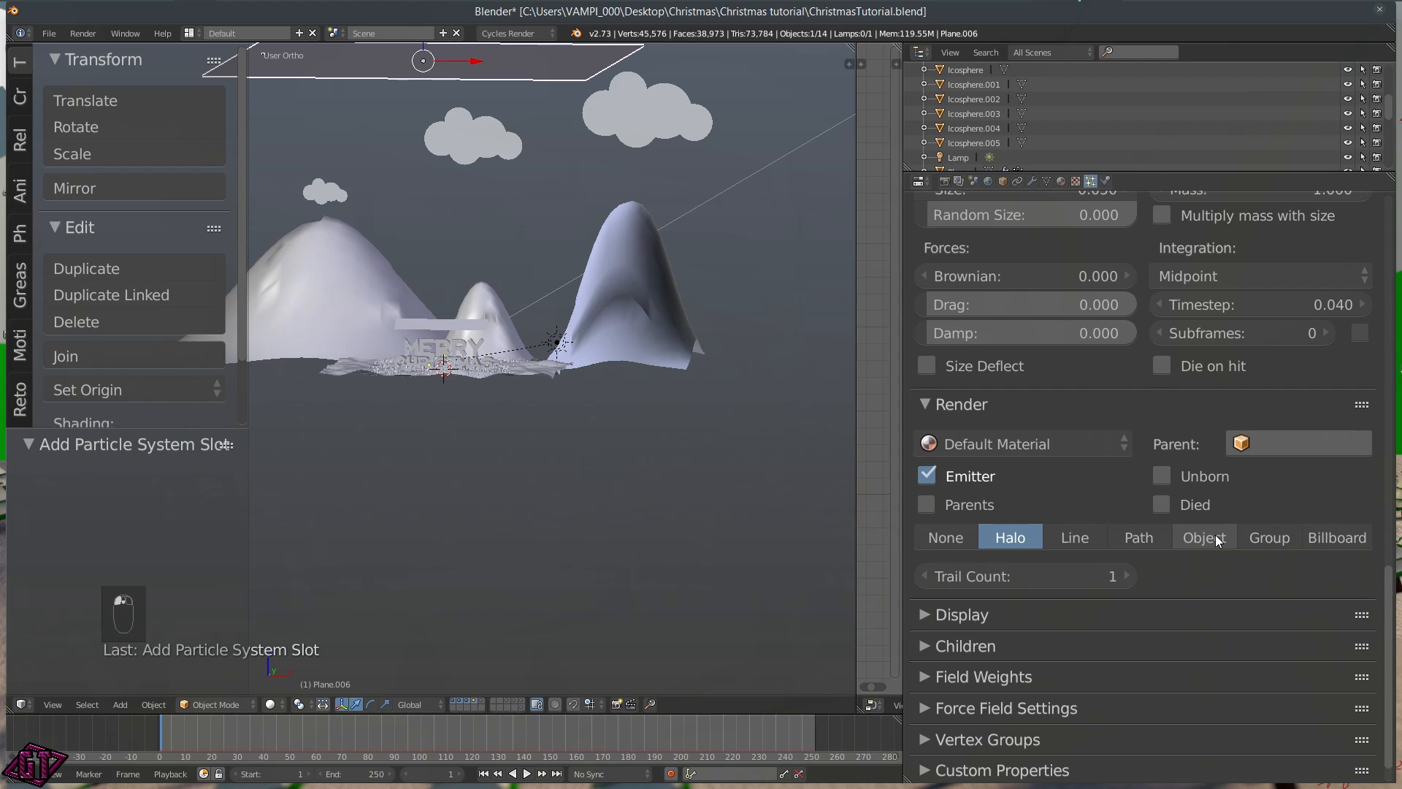
pyautogui.click(1214, 538)
pyautogui.click(1291, 540)
pyautogui.click(1171, 568)
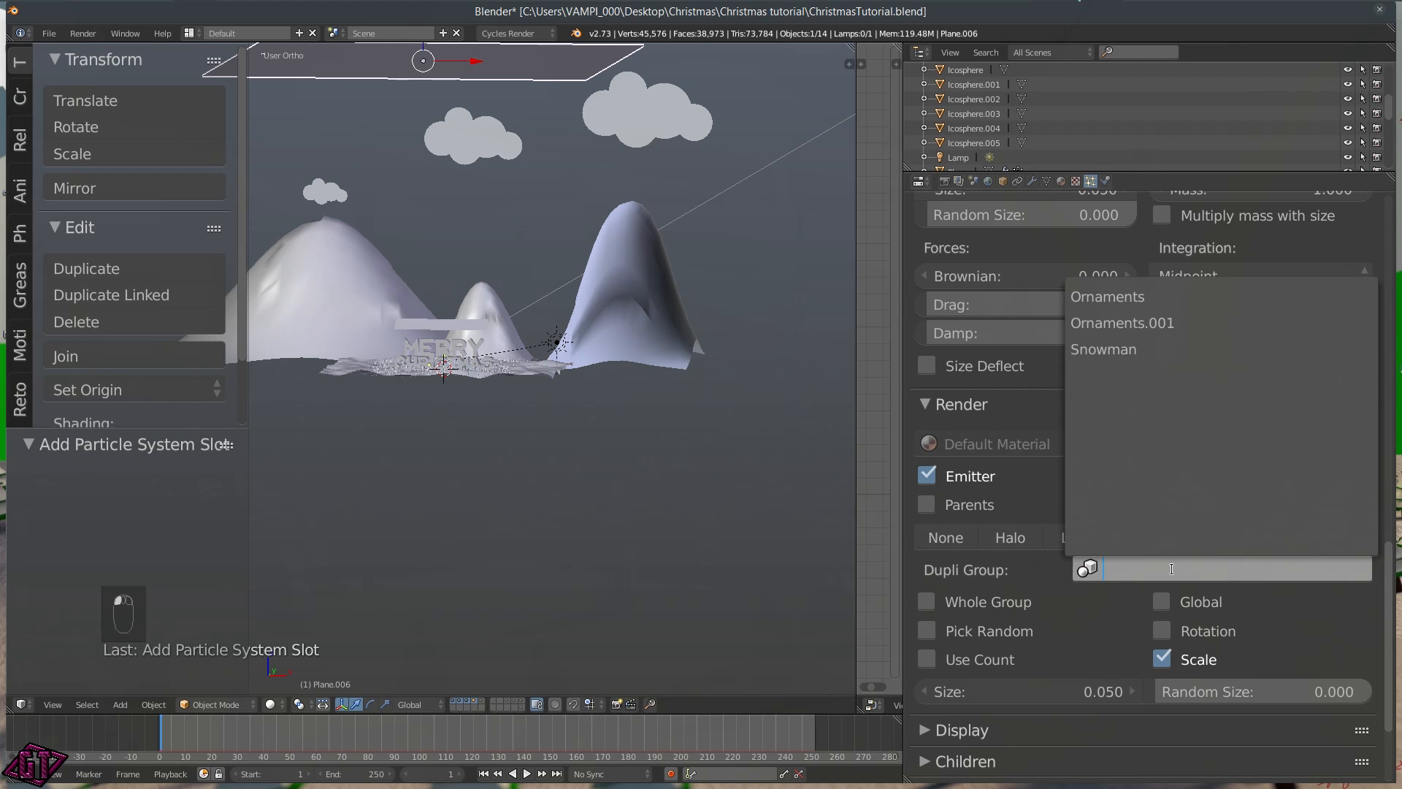
pyautogui.click(1128, 322)
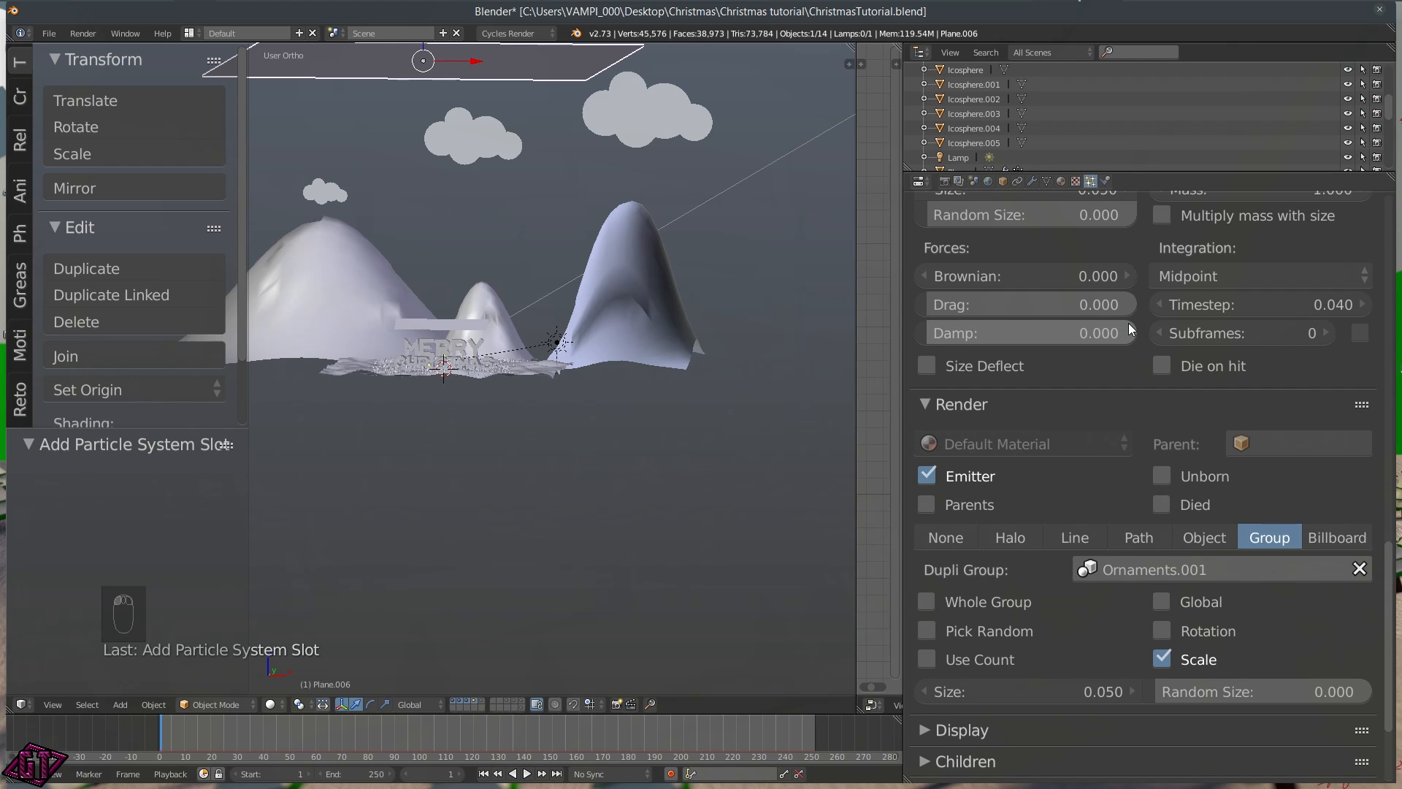
# Return the timeline to the first frame and show only the layer that holds the emitter plane
pyautogui.moveTo(753, 342); pyautogui.dragTo(775, 365, button='middle')
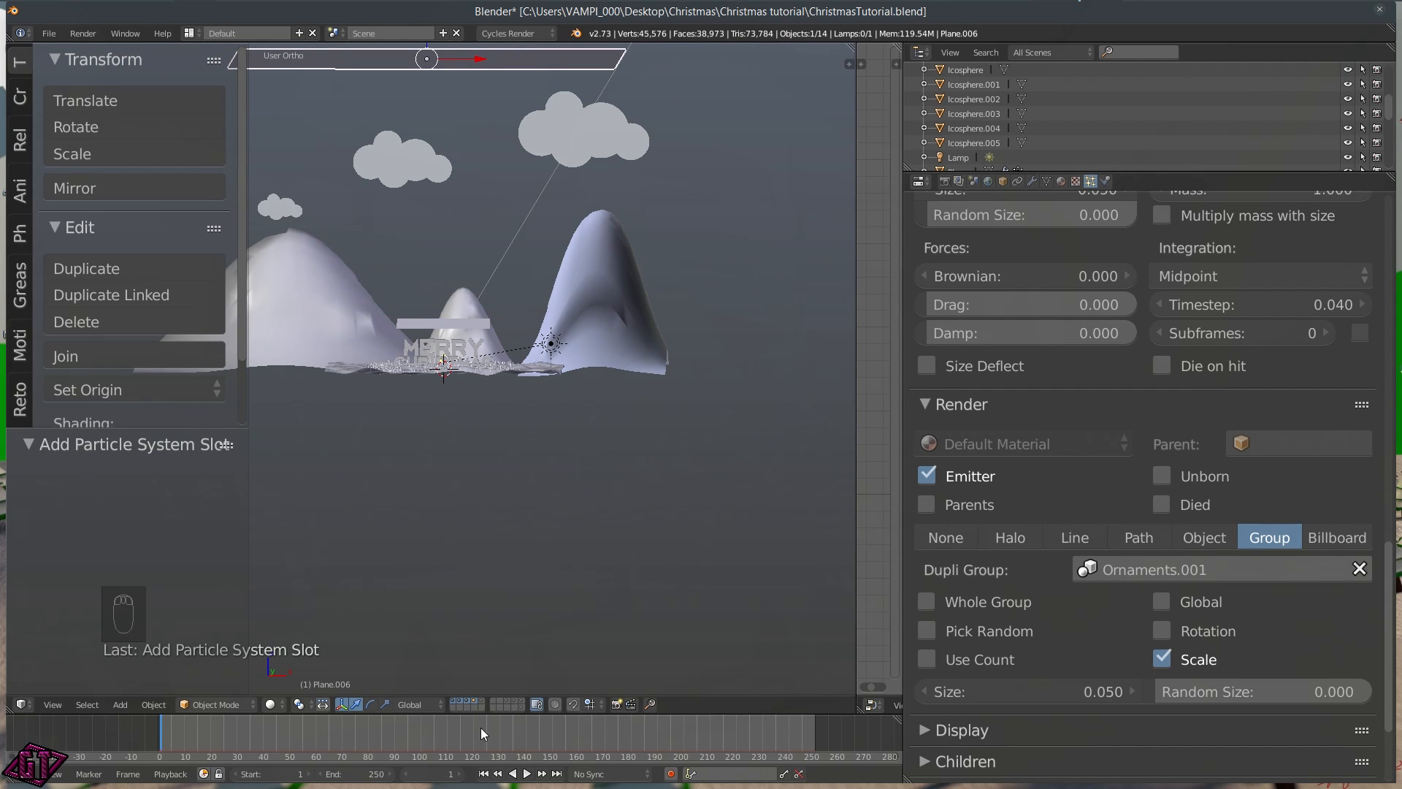
pyautogui.click(480, 727)
pyautogui.click(483, 773)
pyautogui.moveTo(544, 265); pyautogui.dragTo(456, 238, button='middle')
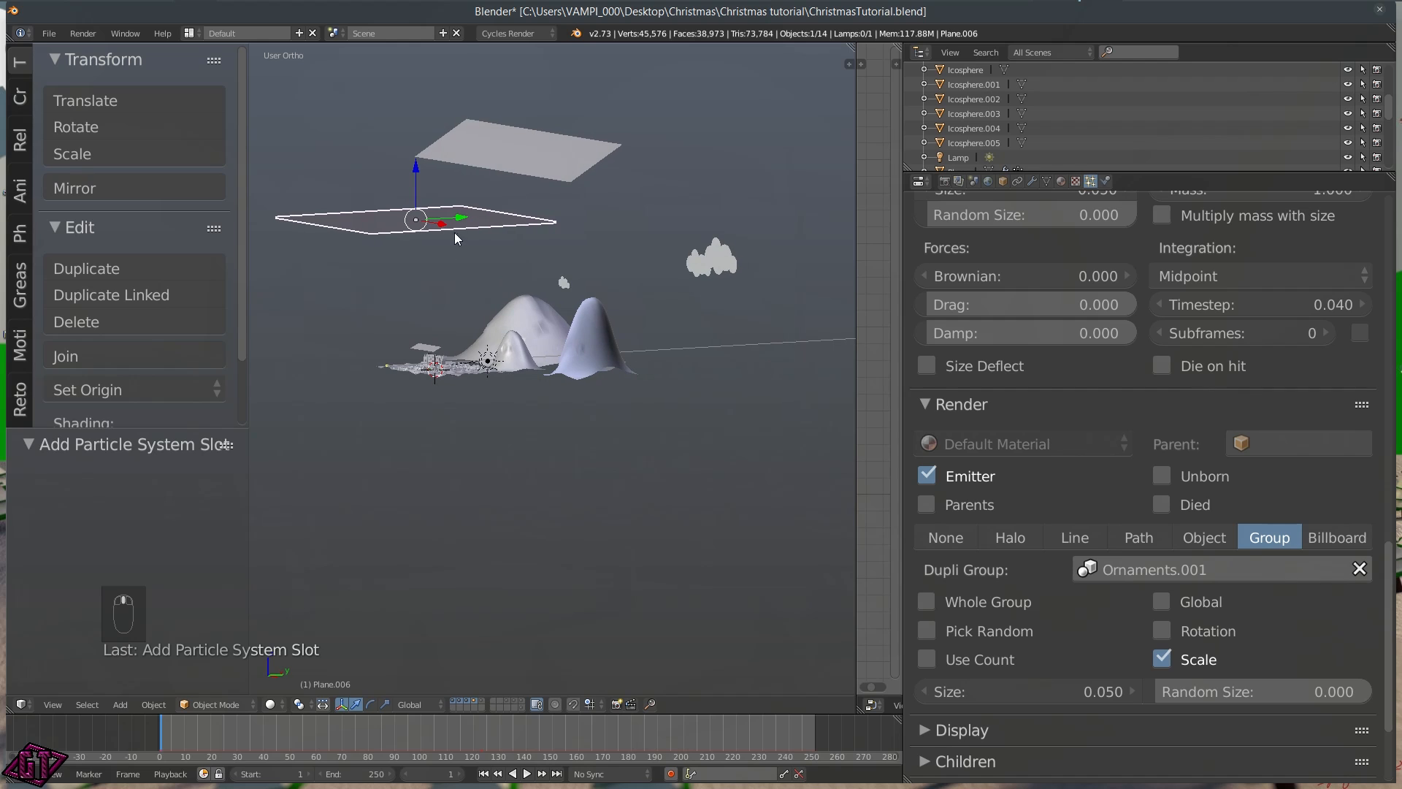
pyautogui.click(474, 700)
pyautogui.moveTo(451, 257); pyautogui.dragTo(465, 506, button='middle')
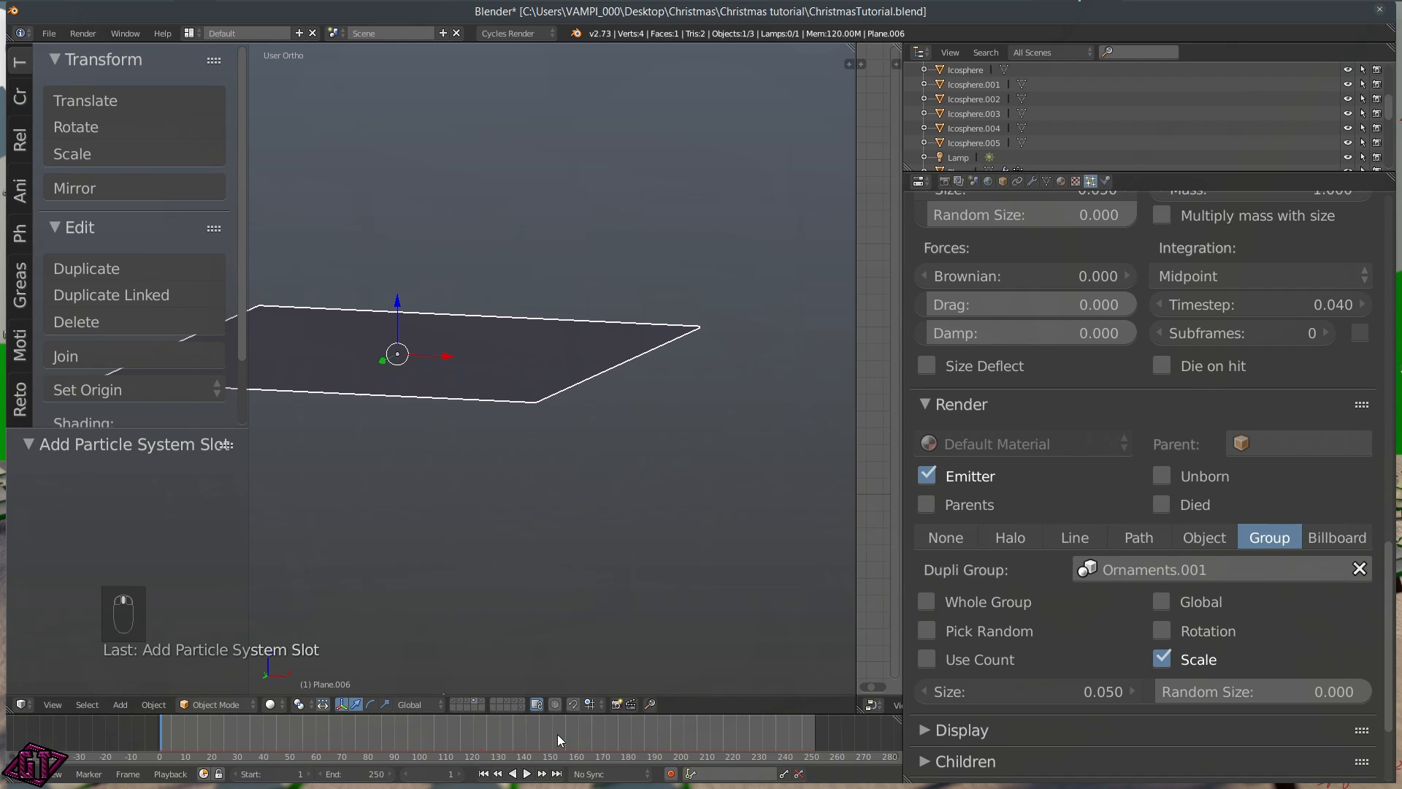
# Subdivide the whole emitter plane with 20 cuts in Edit Mode and return to Object Mode
pyautogui.moveTo(568, 404); pyautogui.dragTo(546, 408, button='middle')
pyautogui.moveTo(382, 480); pyautogui.dragTo(567, 431, button='middle')
pyautogui.scroll(-3, 501, 523)
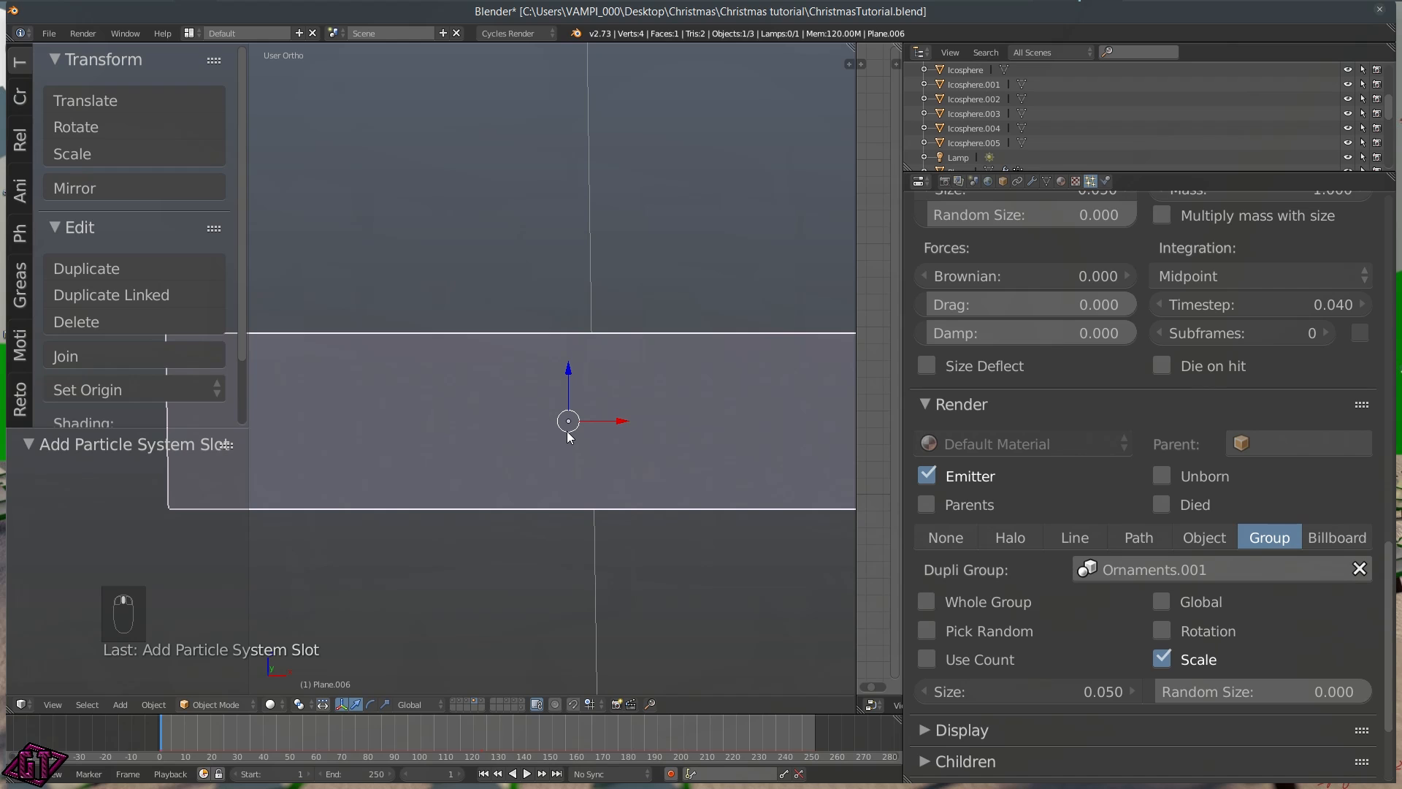
pyautogui.press('Tab')
pyautogui.click(568, 418)
pyautogui.scroll(-4, 570, 421)
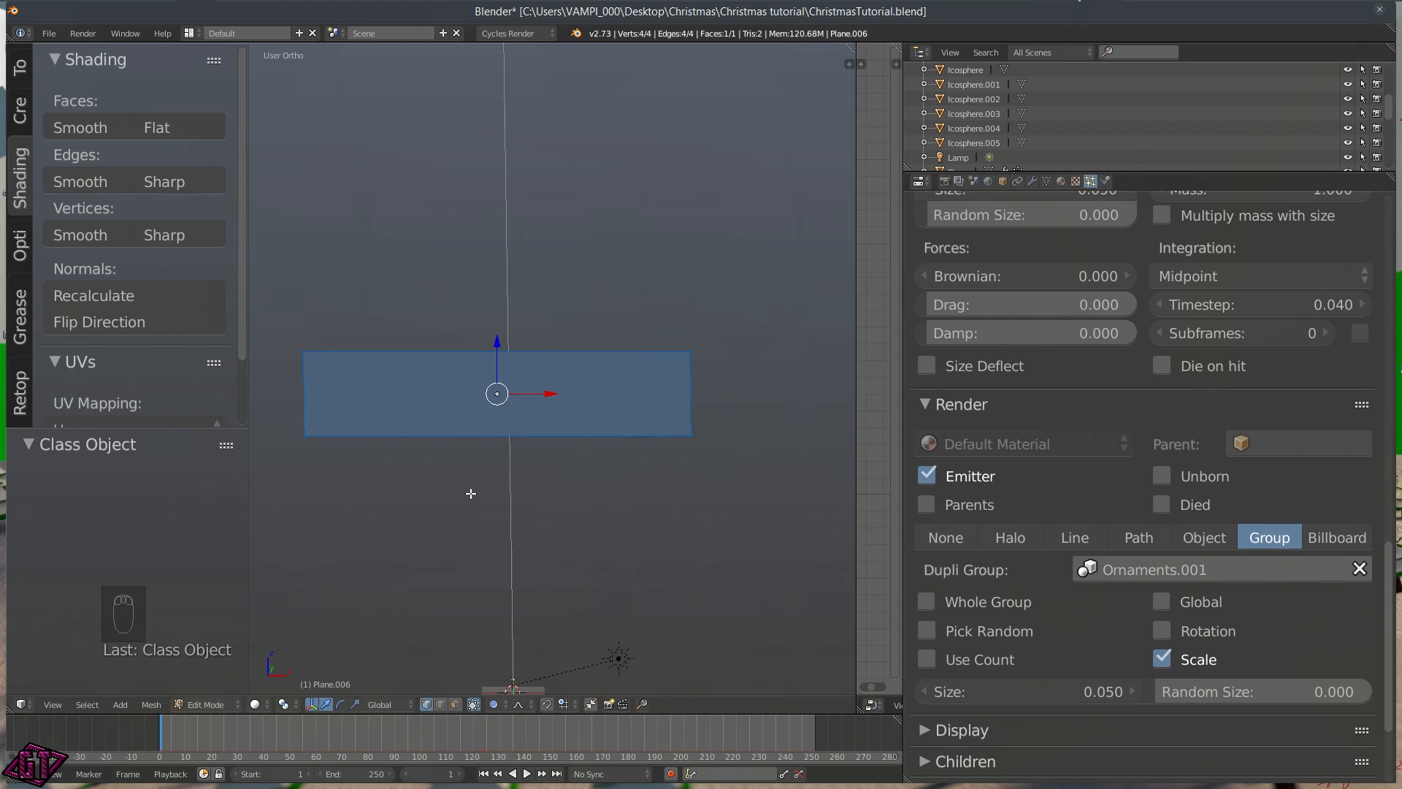
pyautogui.press('w')
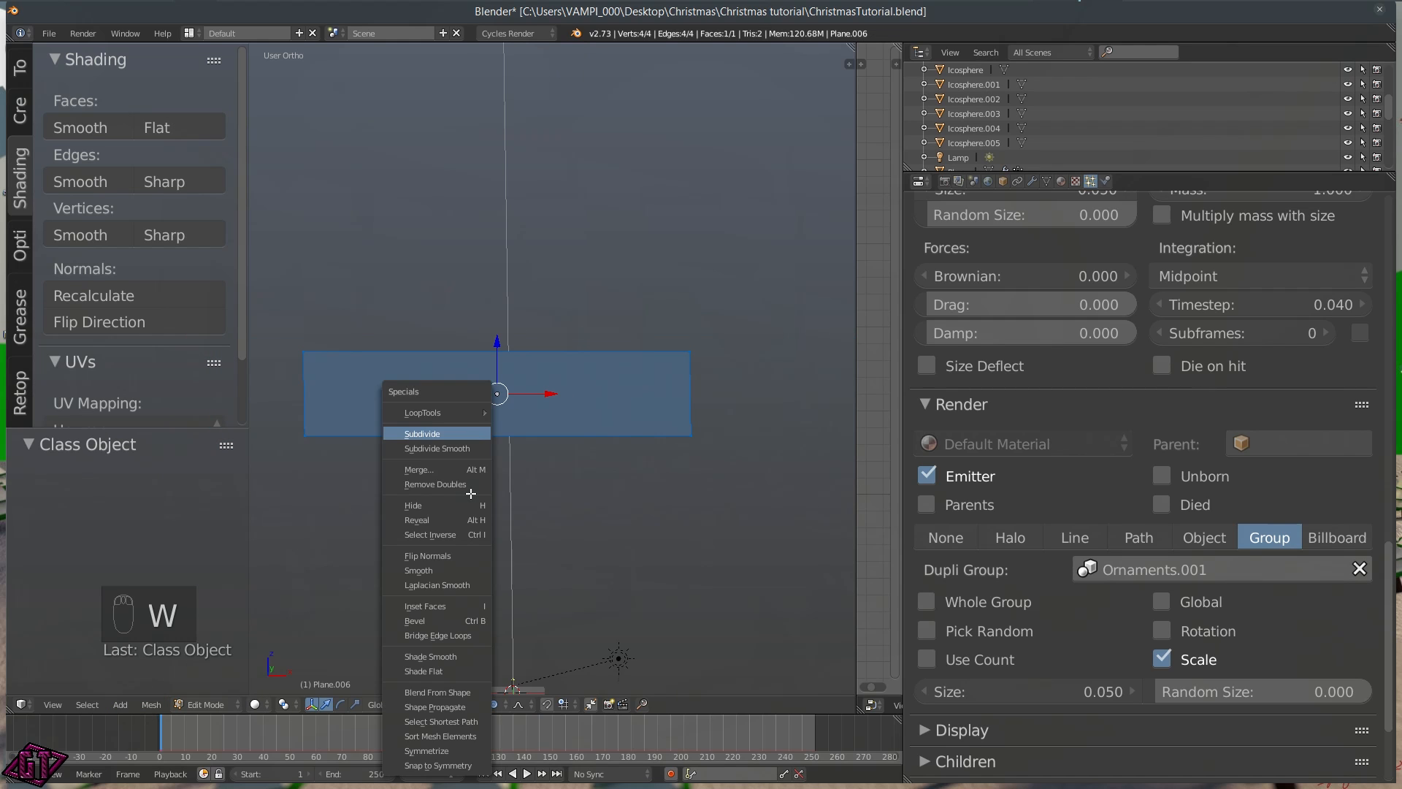
pyautogui.click(437, 431)
pyautogui.click(163, 510)
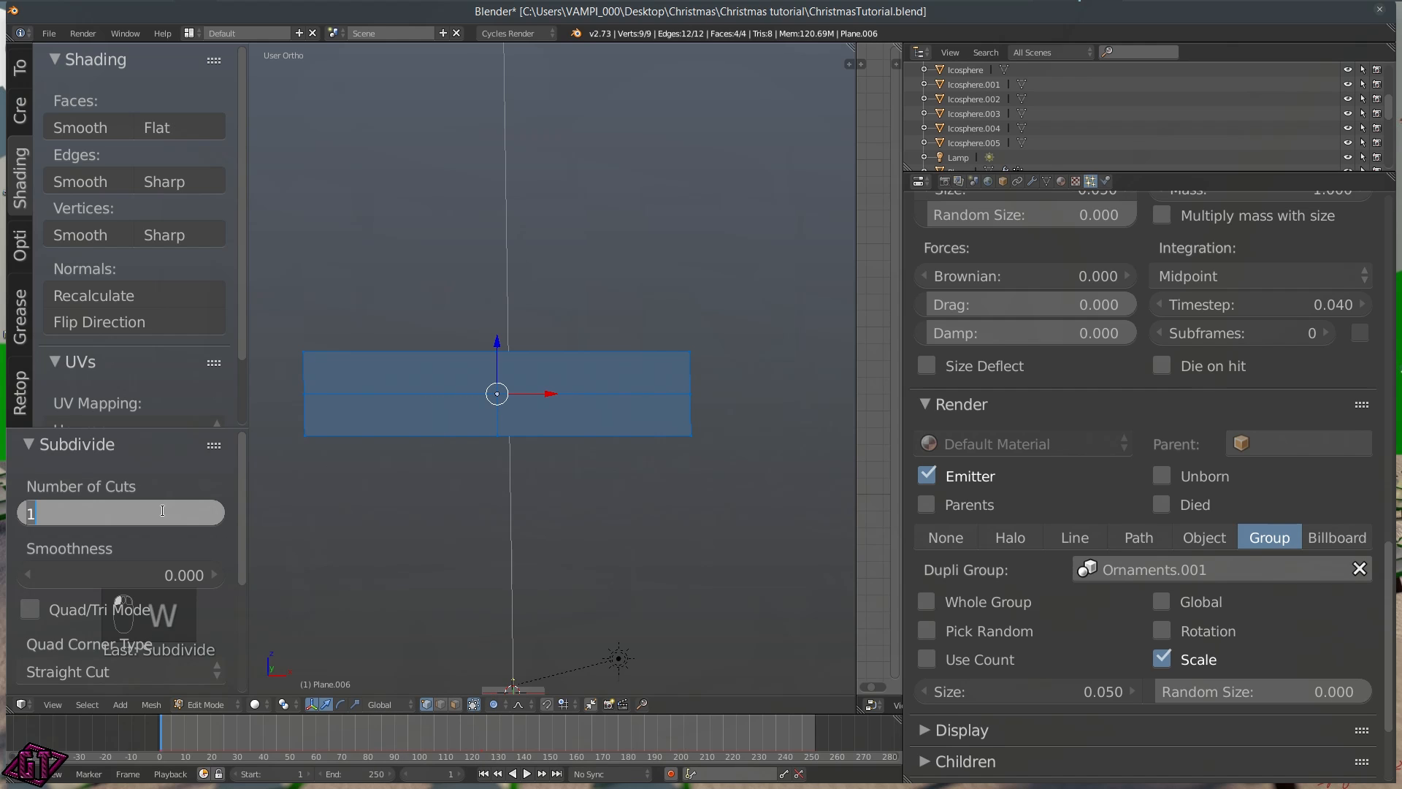
pyautogui.write('20')
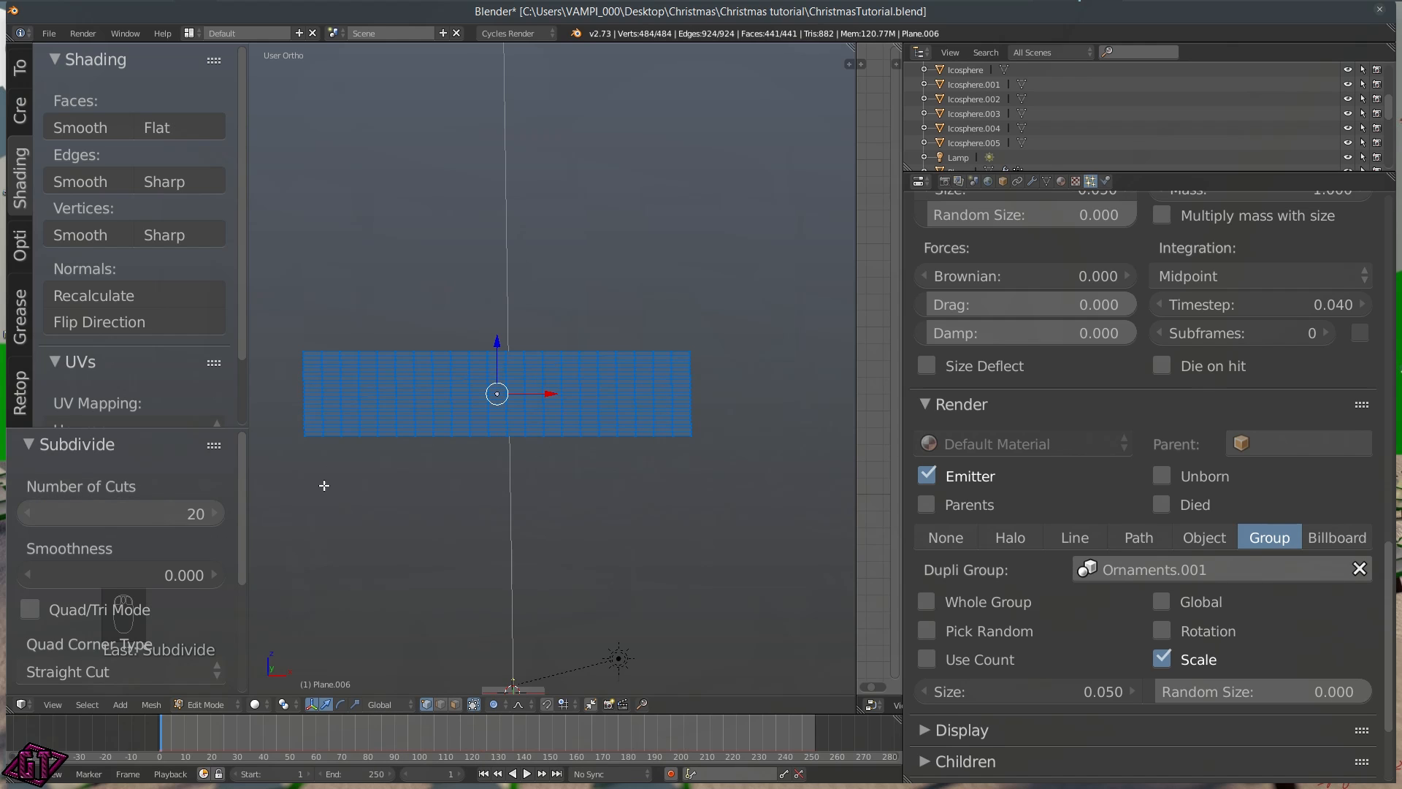
pyautogui.press('Tab')
pyautogui.click(557, 393)
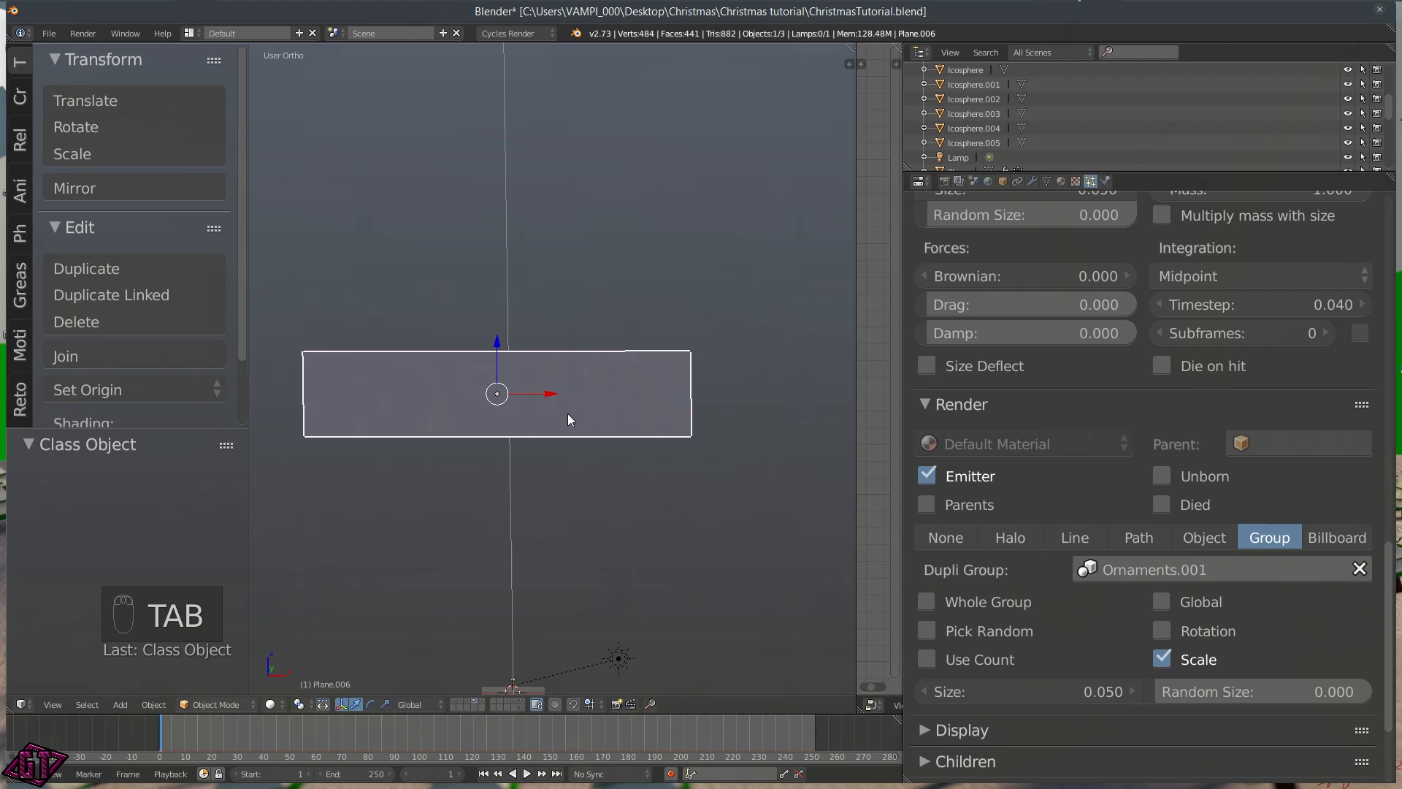
# Save the file and move the timeline to frame 195 to inspect the emitted particles
pyautogui.moveTo(571, 679); pyautogui.dragTo(583, 620, button='middle')
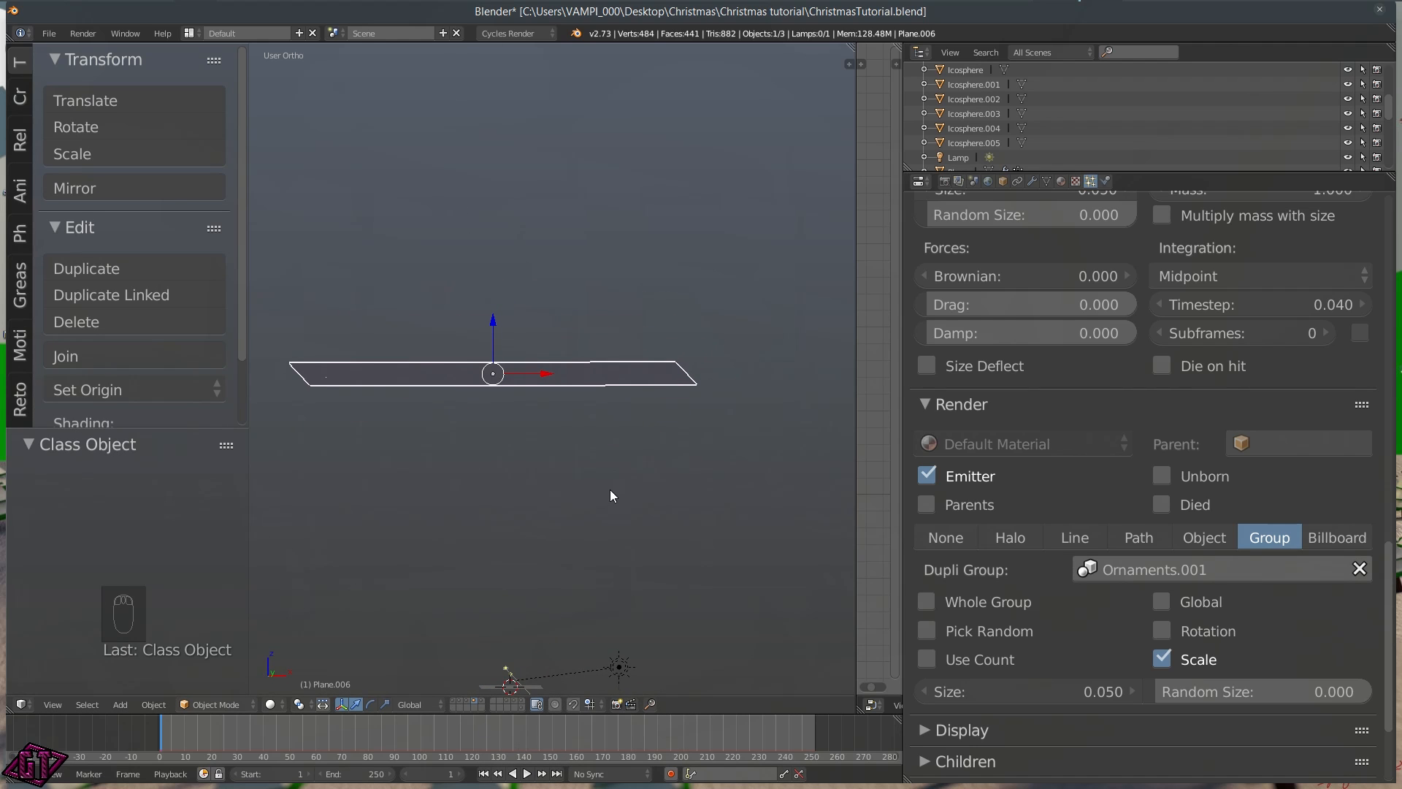
pyautogui.hotkey('ctrl', 's')
pyautogui.click(620, 415)
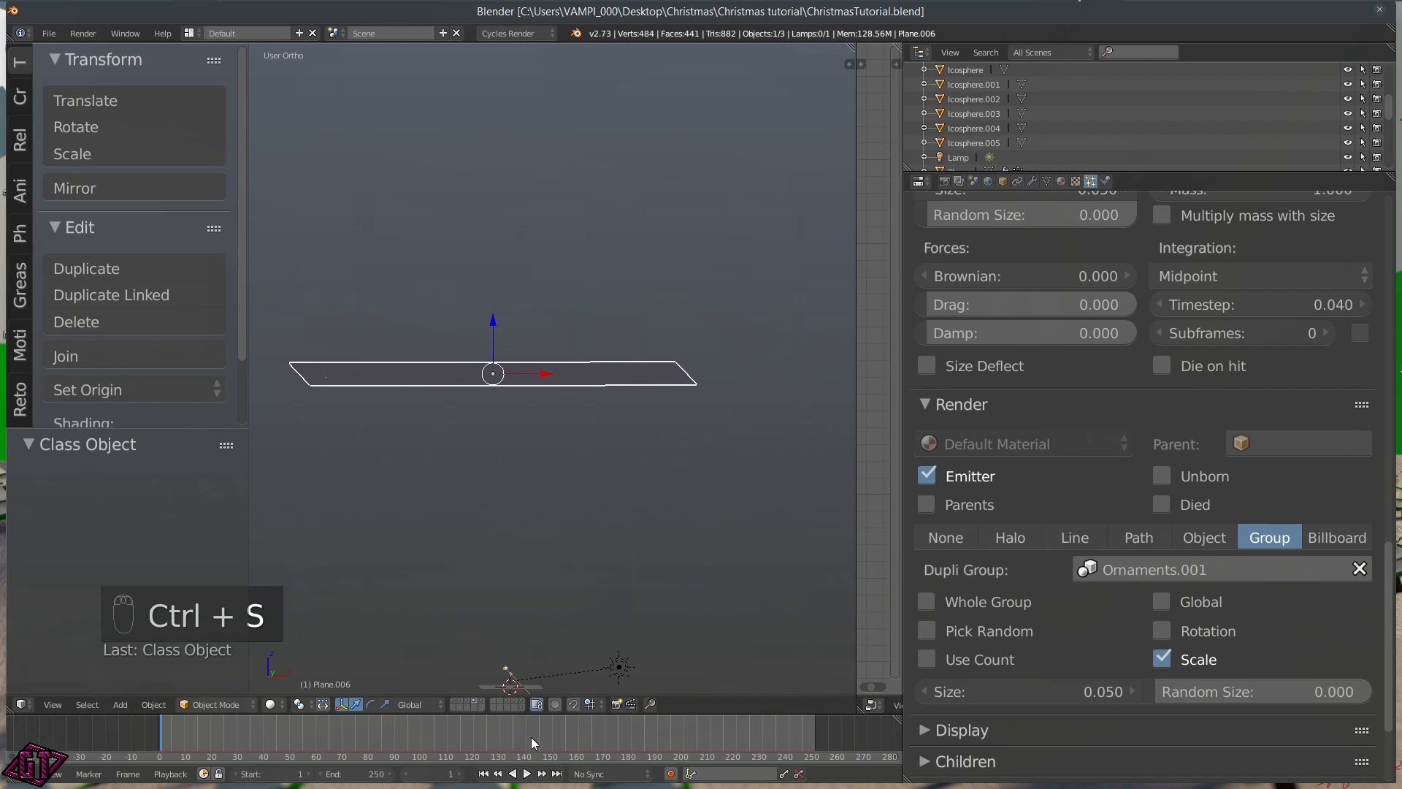
pyautogui.click(670, 733)
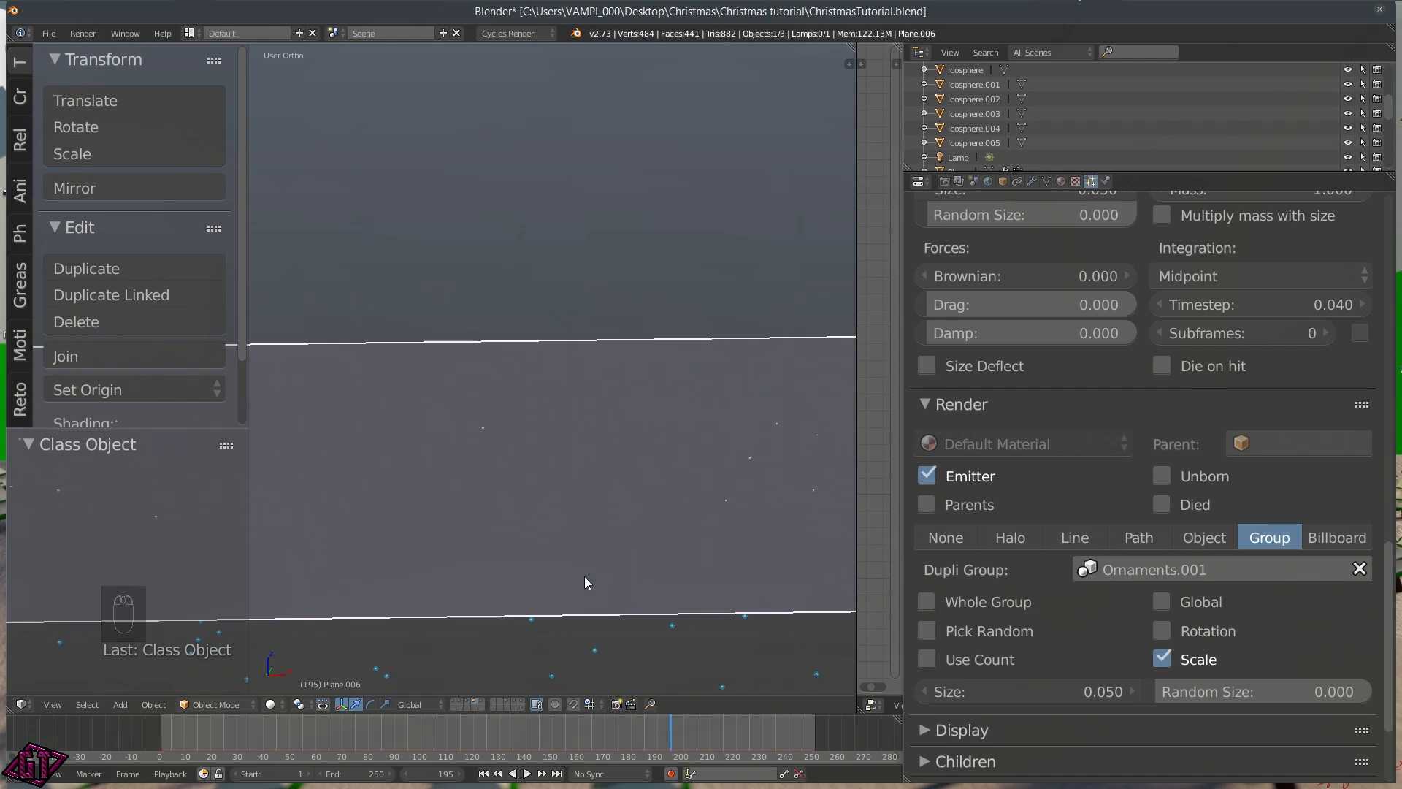
# Expand the particle Display settings and set the display percentage to 25%
pyautogui.click(938, 729)
pyautogui.scroll(-3, 966, 702)
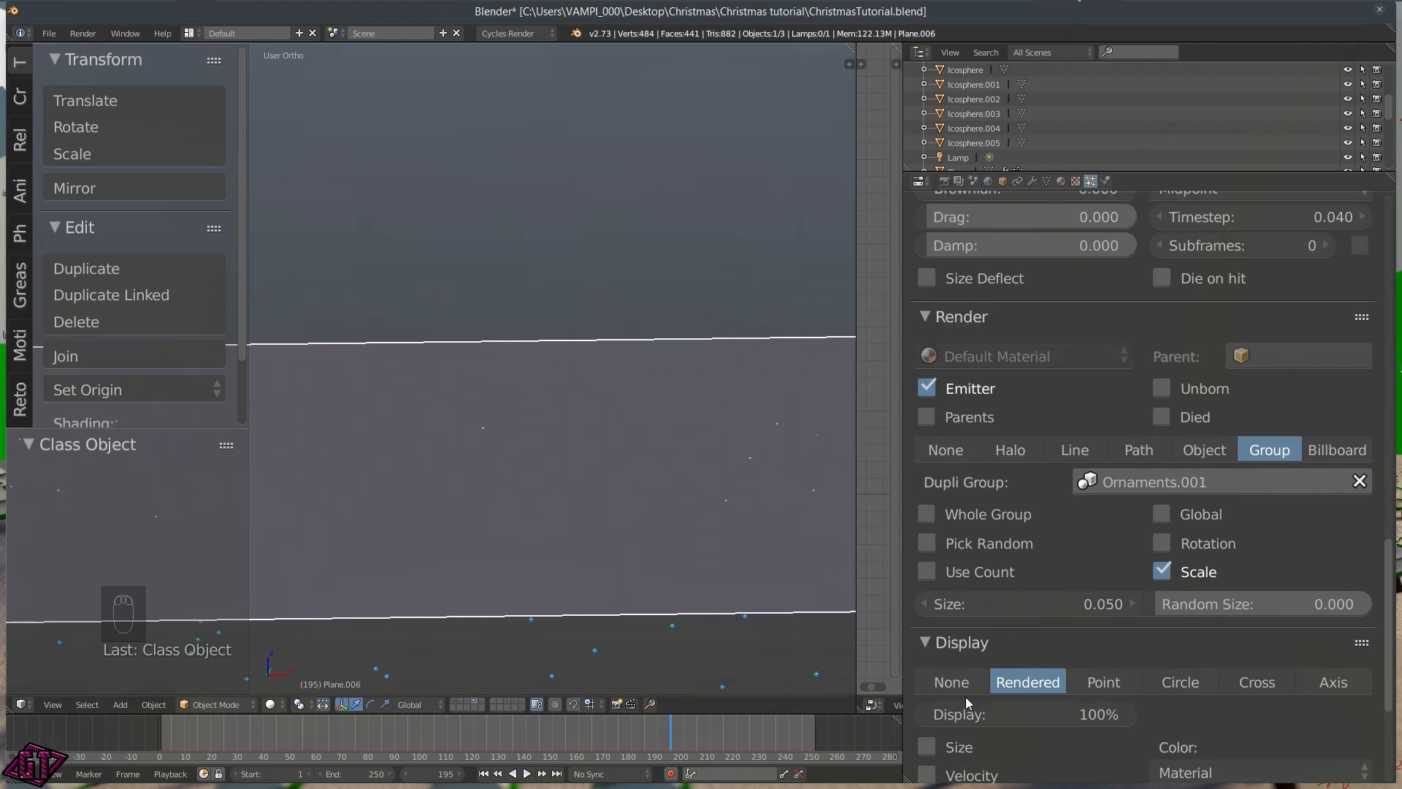
pyautogui.scroll(-6, 966, 703)
pyautogui.click(964, 538)
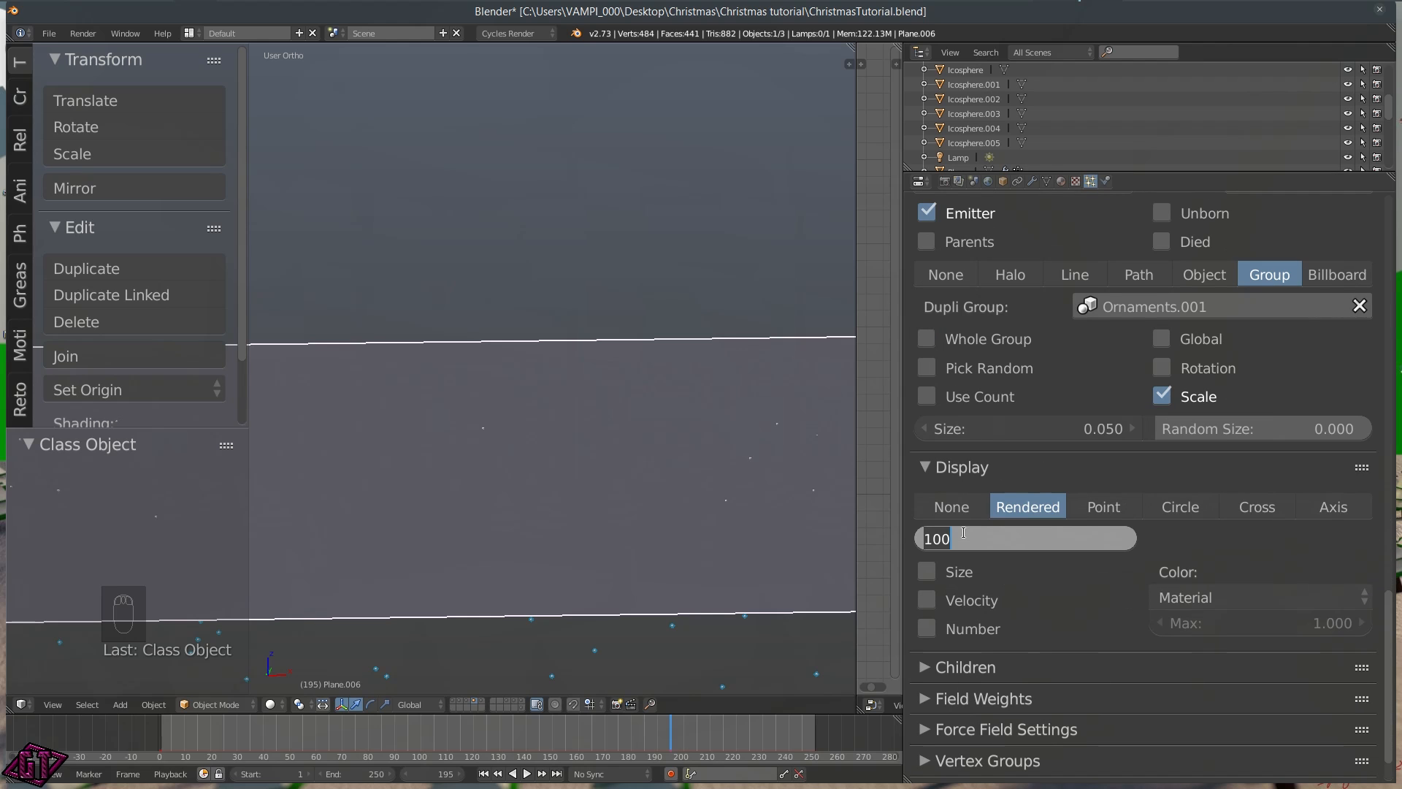
pyautogui.write('25')
pyautogui.press('Return')
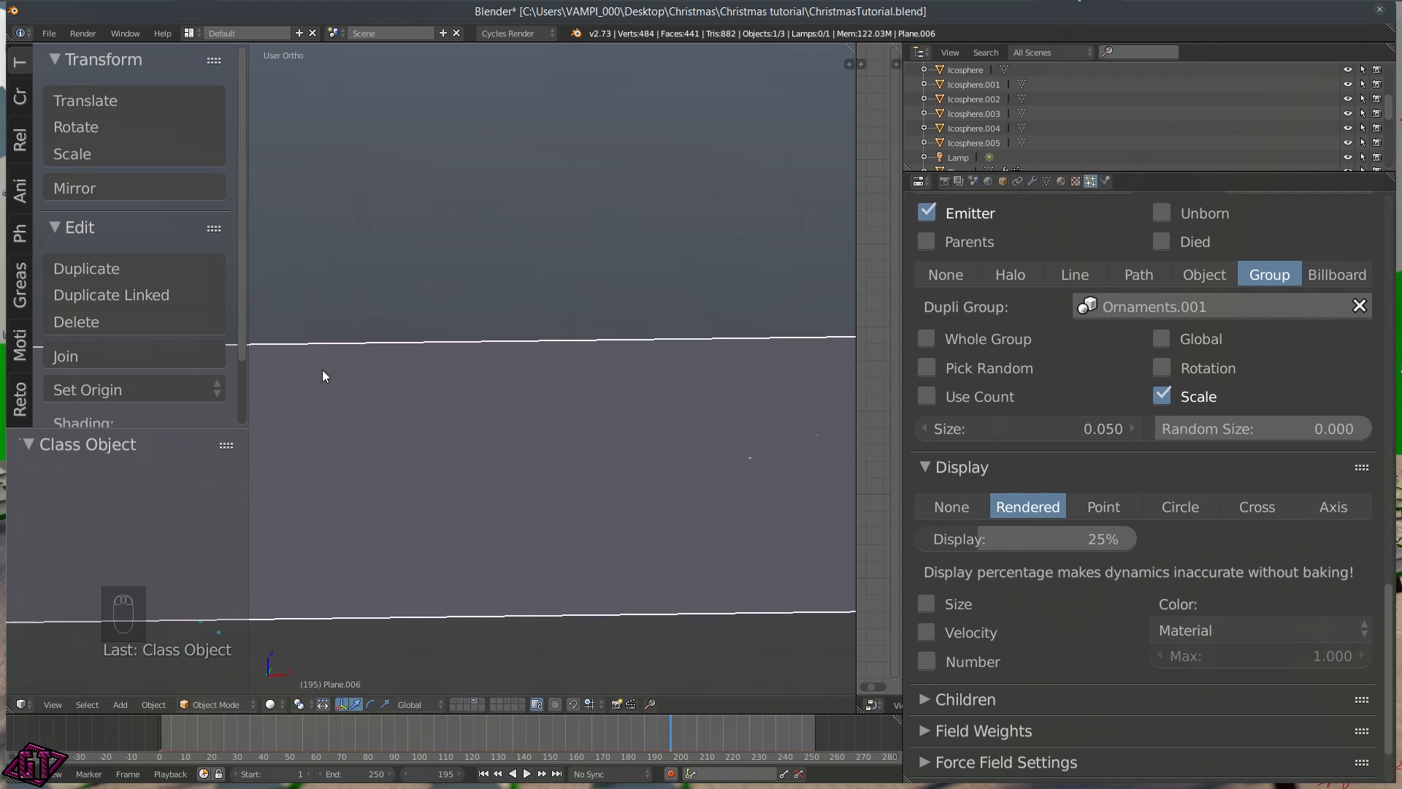
# Inspect the particles below the plane and lower their display percentage to 15%
pyautogui.moveTo(510, 538); pyautogui.dragTo(625, 516, button='middle')
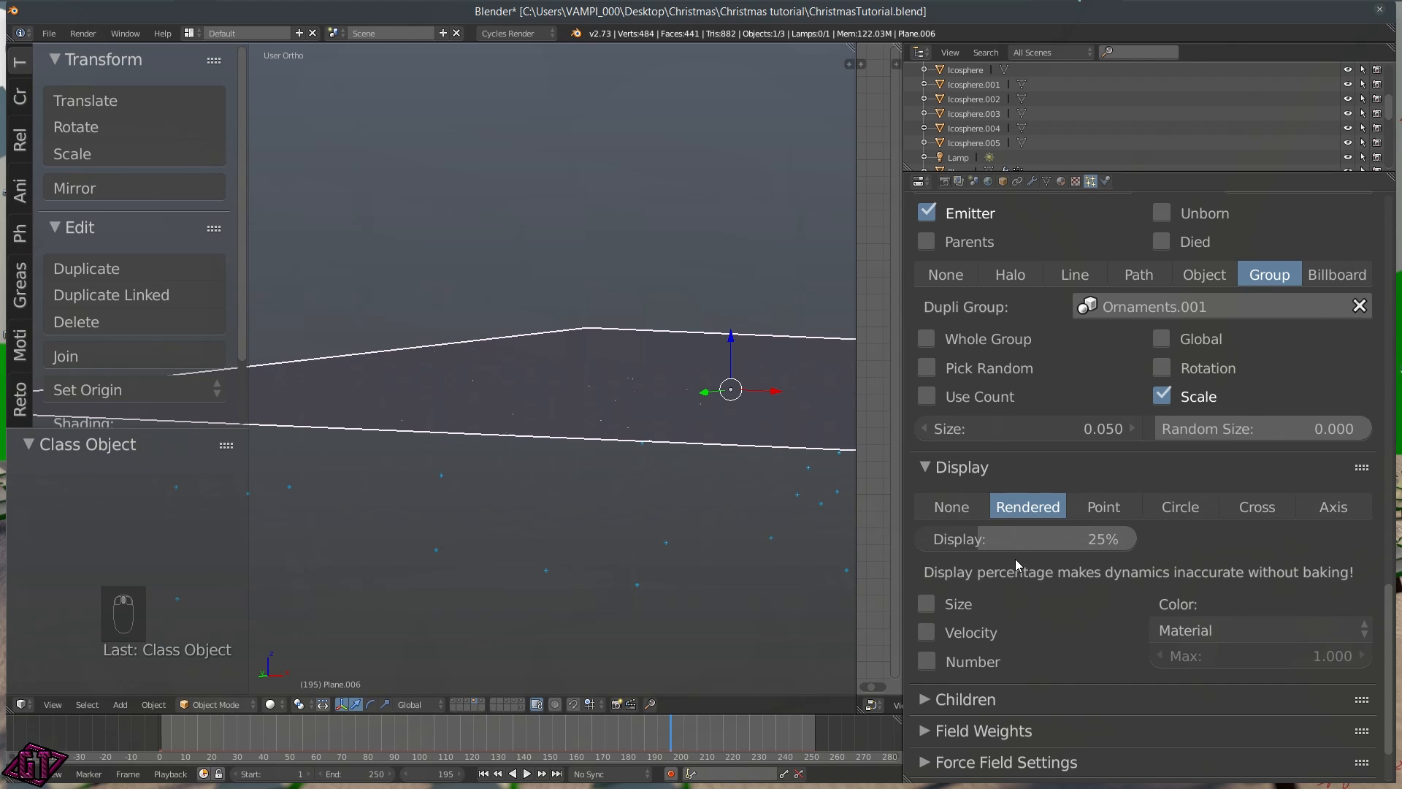
pyautogui.click(991, 538)
pyautogui.write('15')
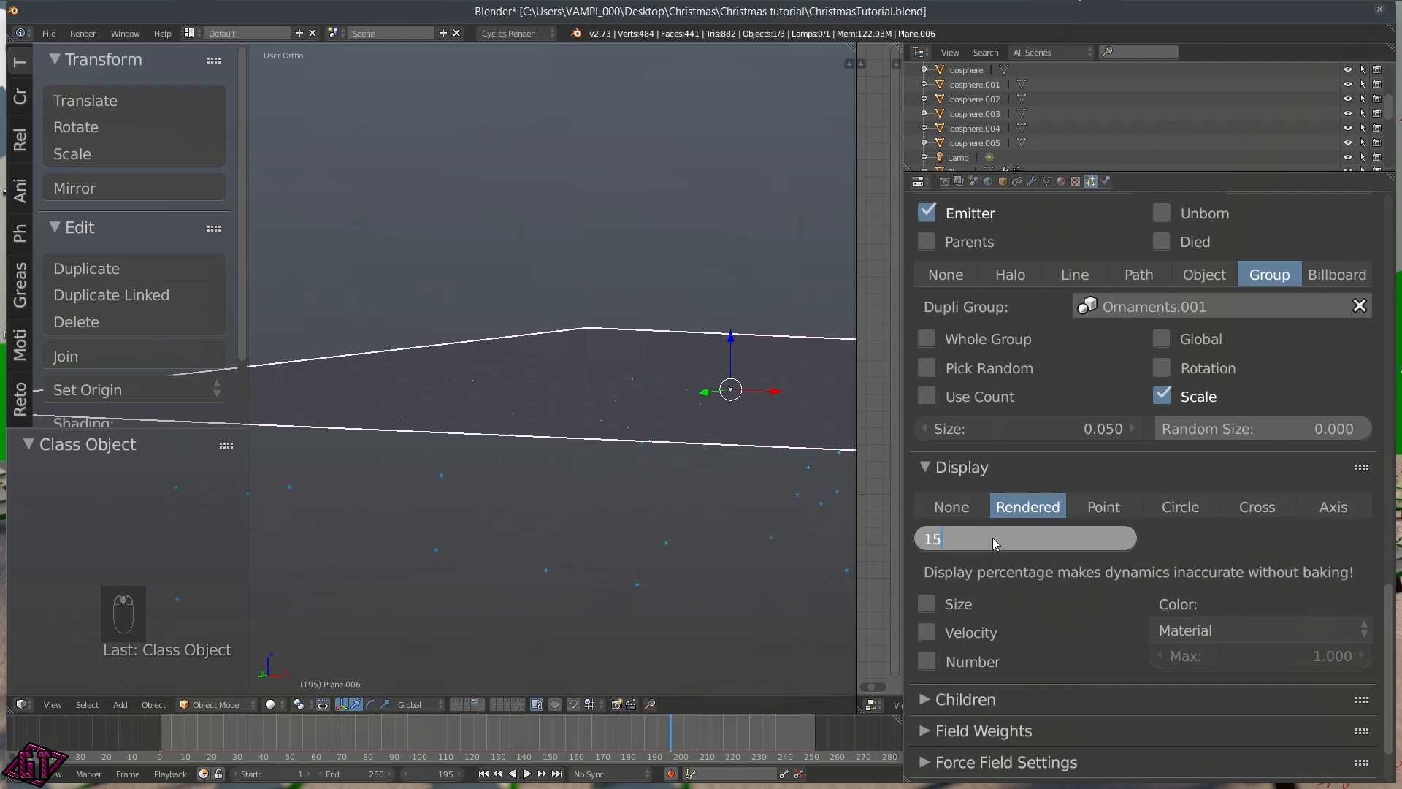
pyautogui.press('Return')
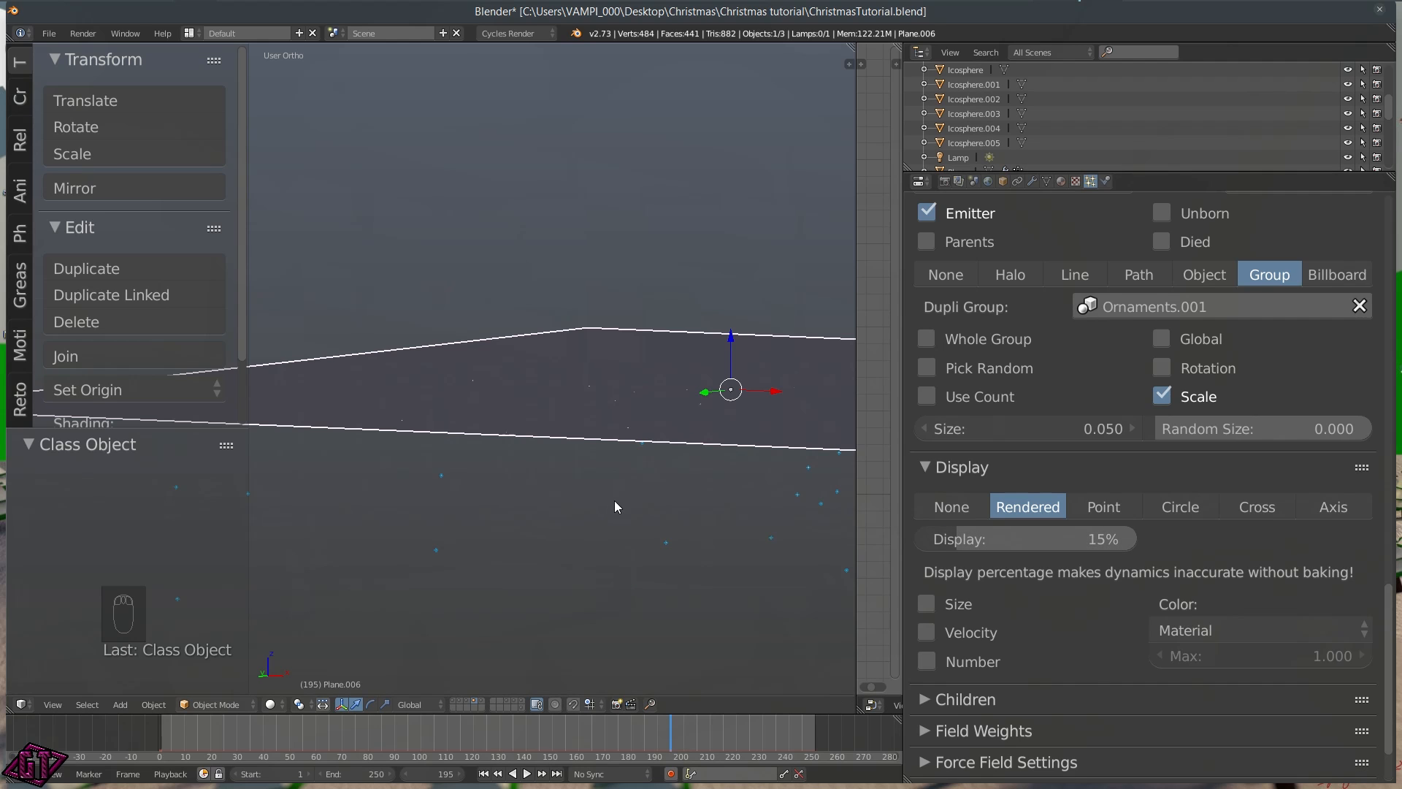
# From the camera view at the first frame, move the emitter plane along the global Z axis
pyautogui.moveTo(595, 511); pyautogui.dragTo(738, 533, button='middle')
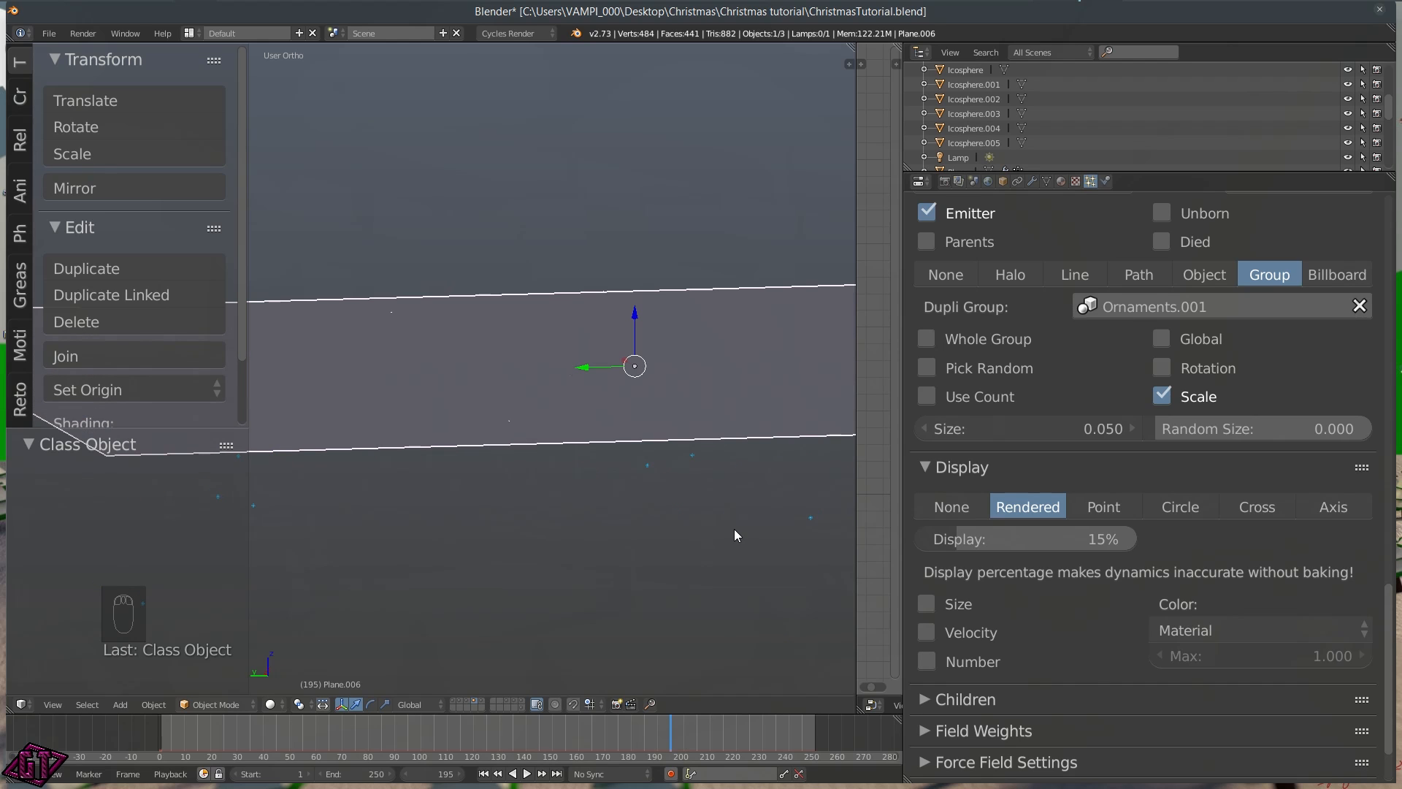
pyautogui.press('KP_0')
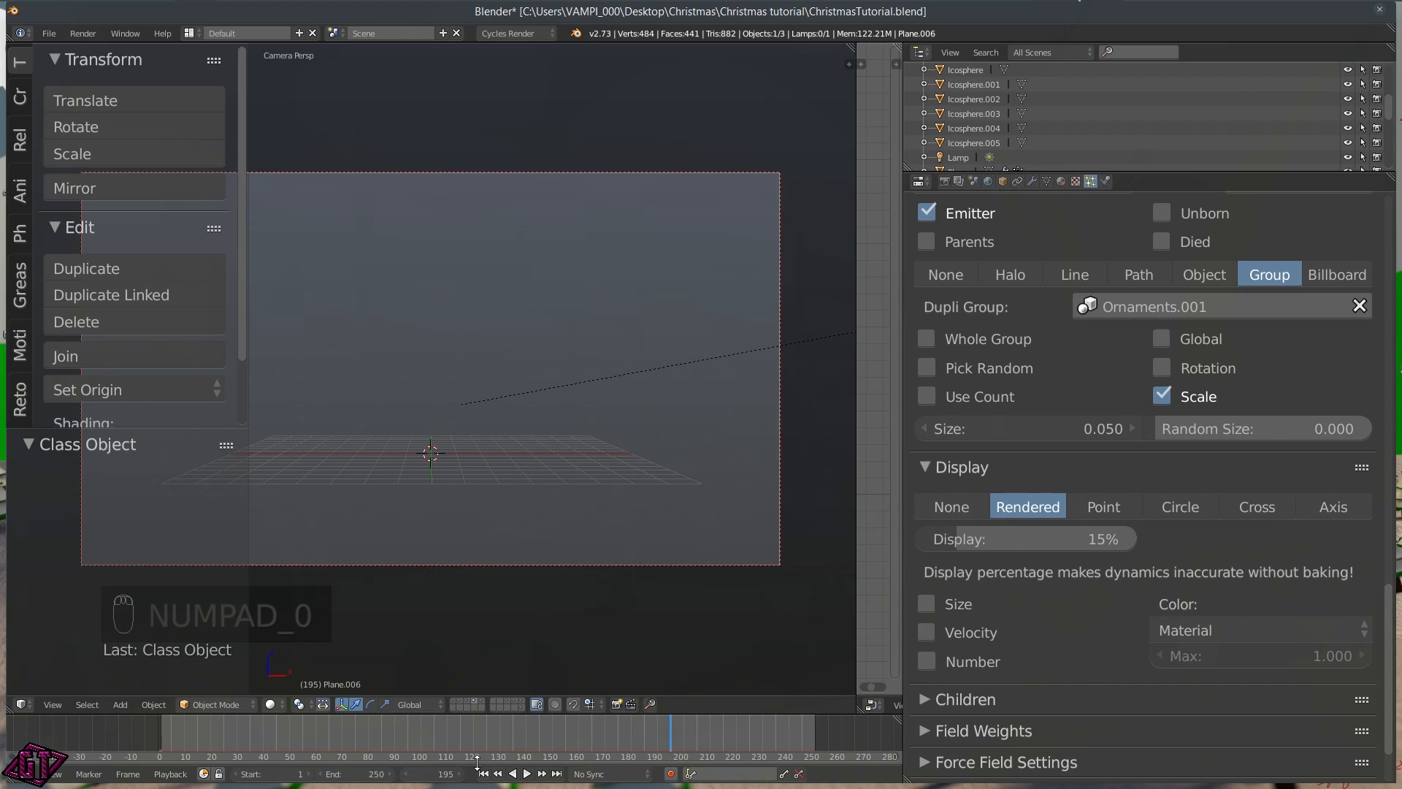
pyautogui.click(483, 773)
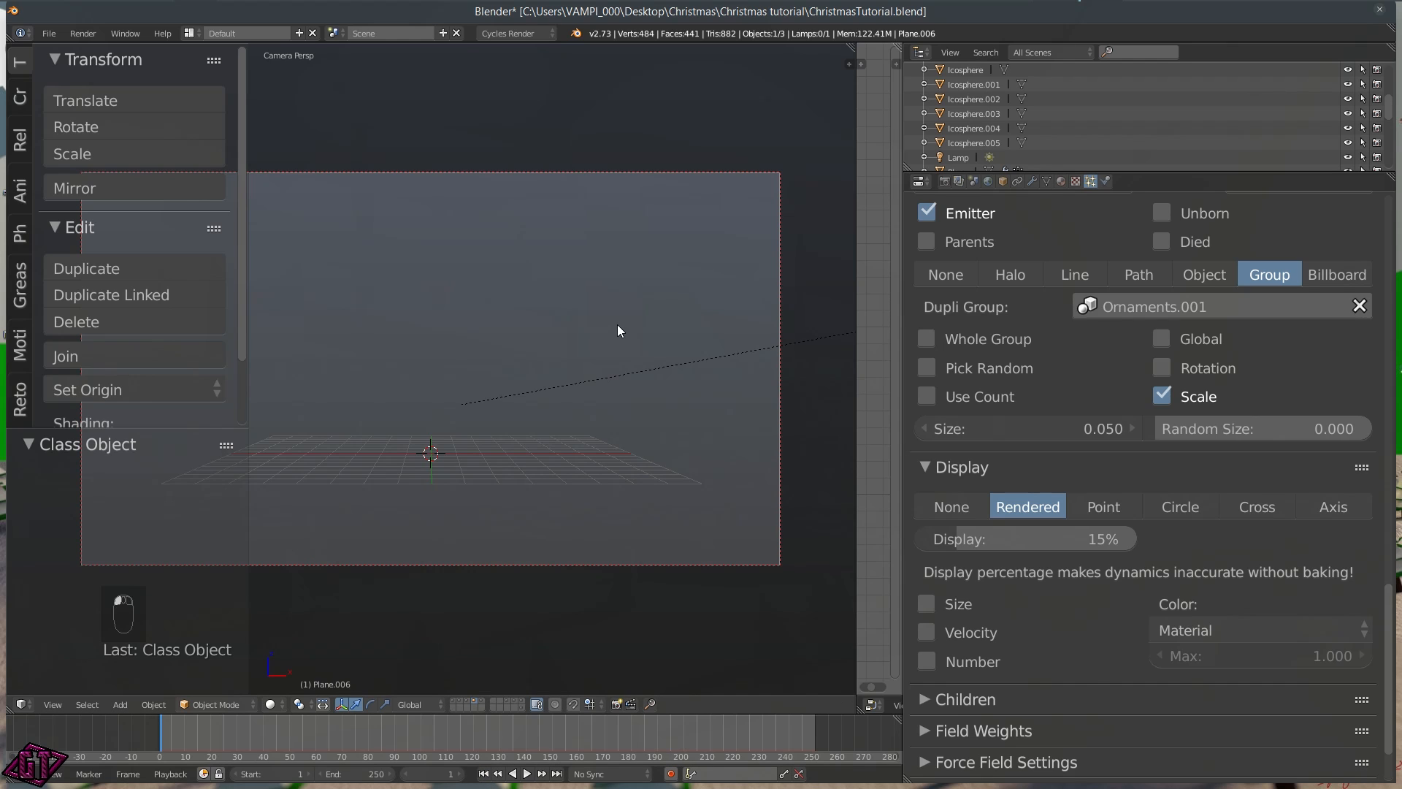
pyautogui.press('g')
pyautogui.press('z')
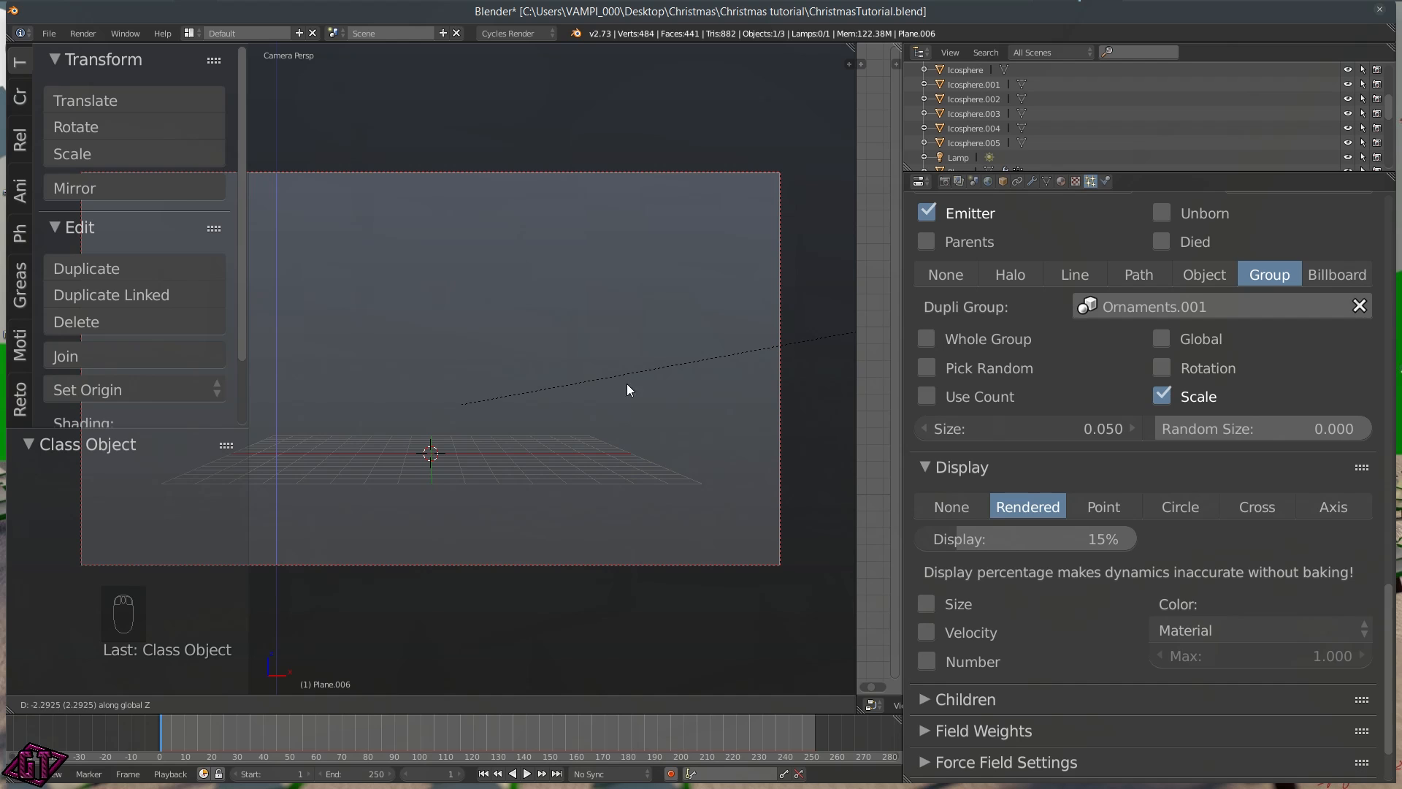
pyautogui.click(599, 311)
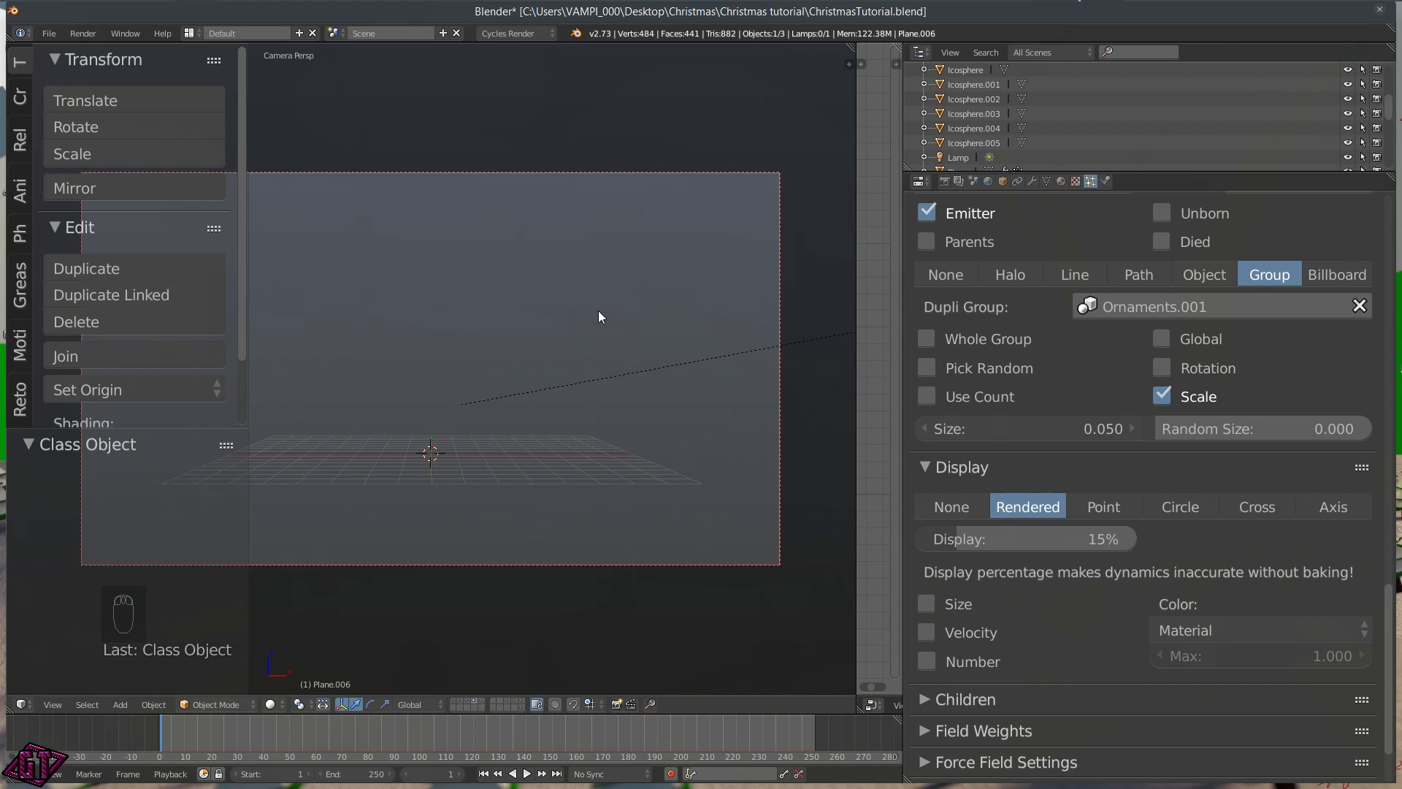
# In front view, lower the emitter plane about 32.3 units along Z and show the scene layers with the hills, text and clouds
pyautogui.press('KP_1')
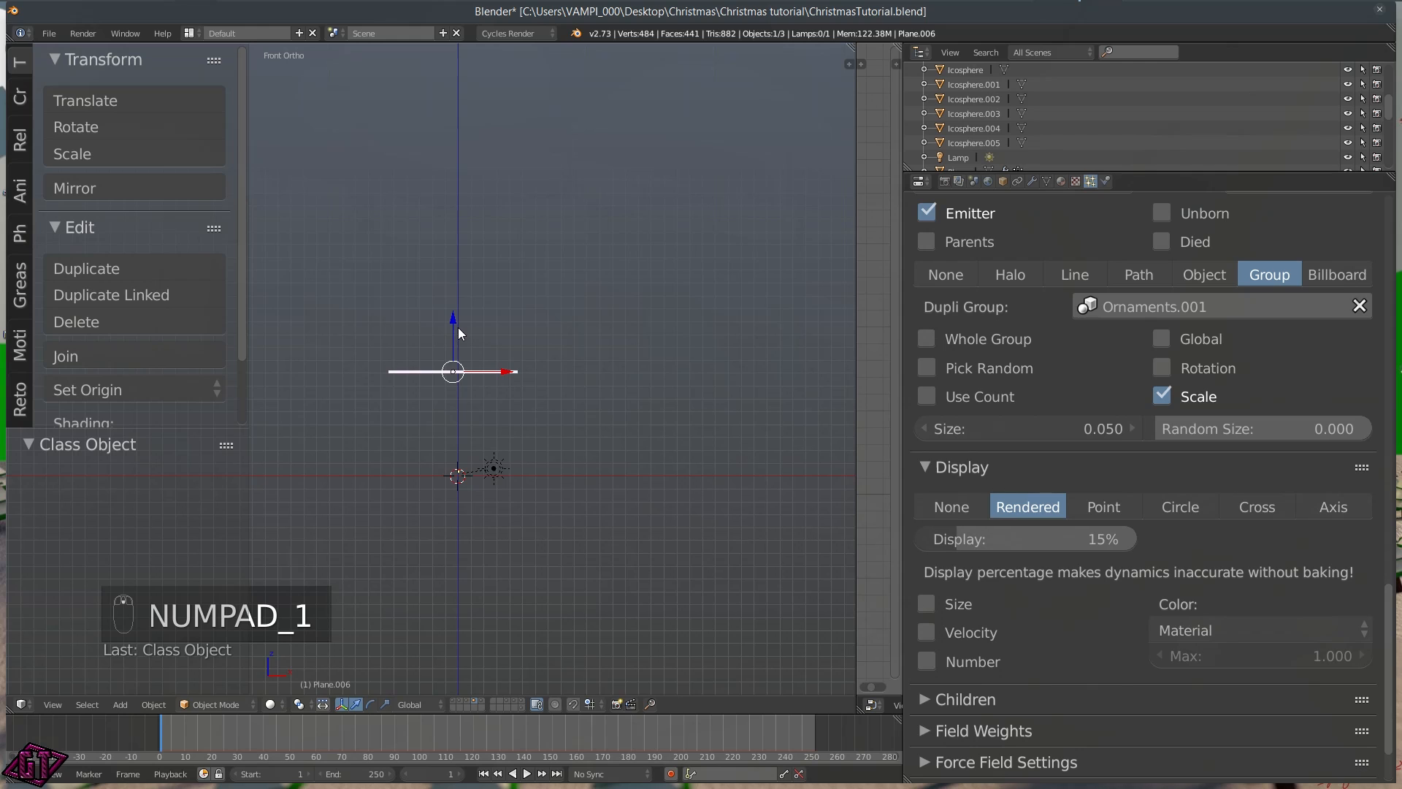
pyautogui.moveTo(453, 314); pyautogui.dragTo(454, 357)
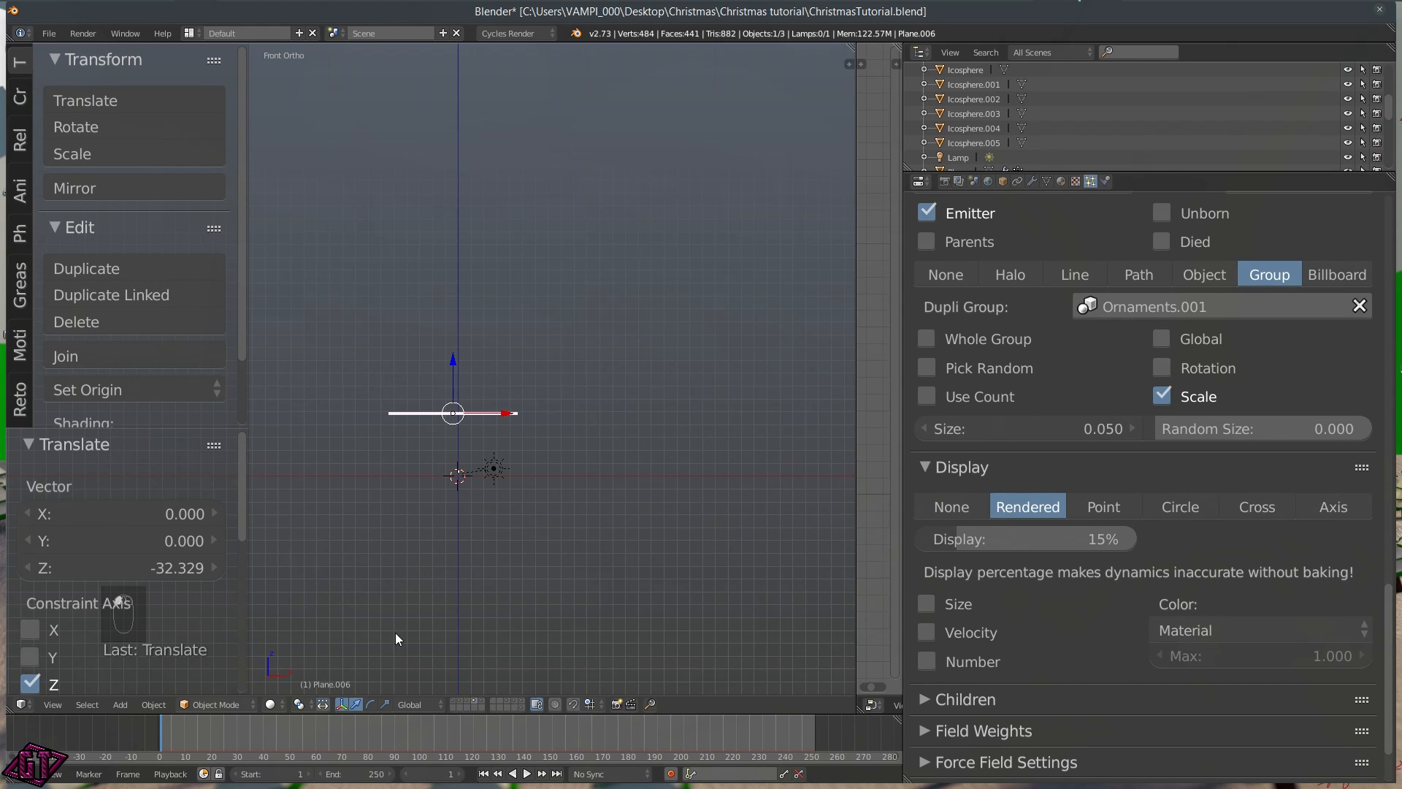
pyautogui.keyDown('shift'); pyautogui.click(452, 700); pyautogui.keyUp('shift')
pyautogui.keyDown('shift'); pyautogui.click(458, 700); pyautogui.keyUp('shift')
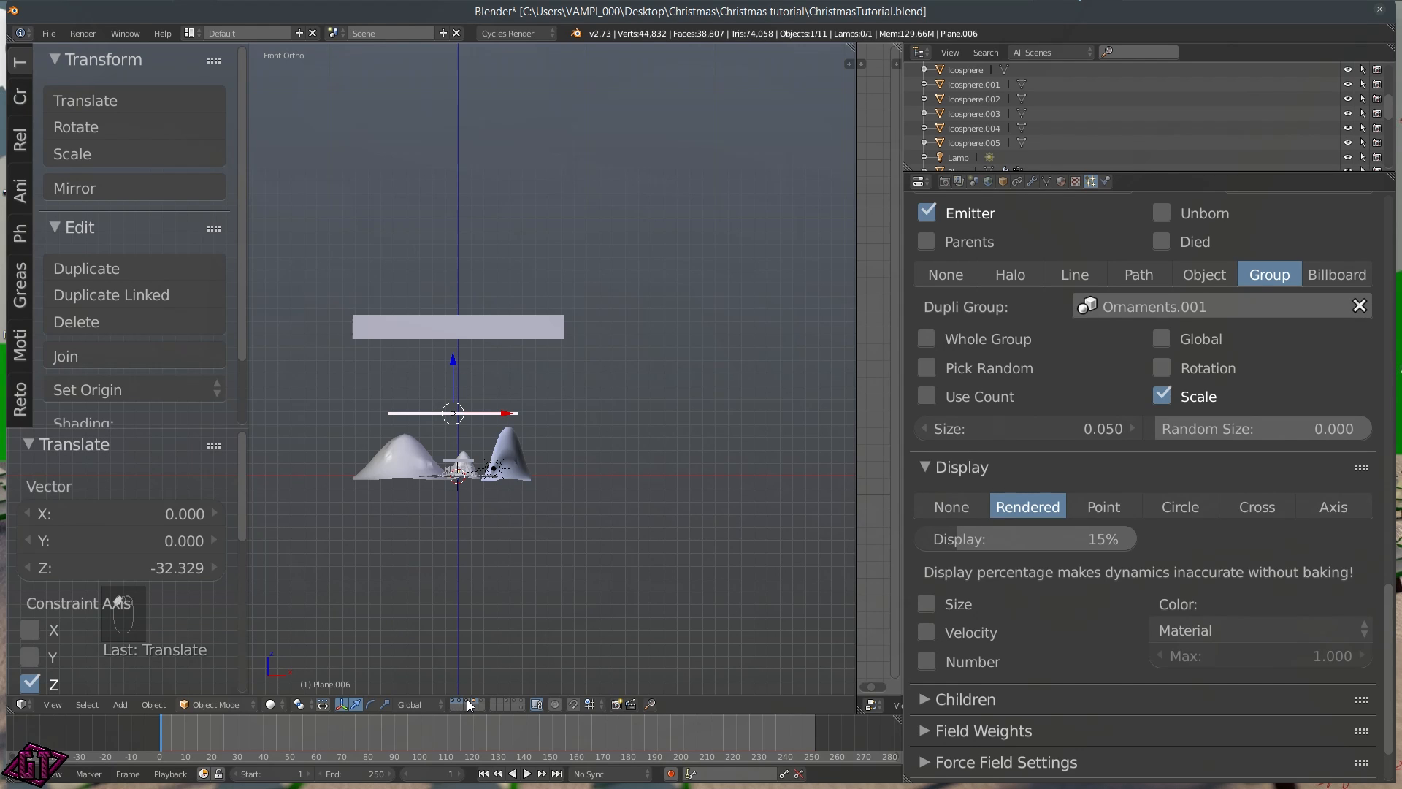
pyautogui.keyDown('shift'); pyautogui.click(469, 703); pyautogui.keyUp('shift')
pyautogui.scroll(5, 533, 394)
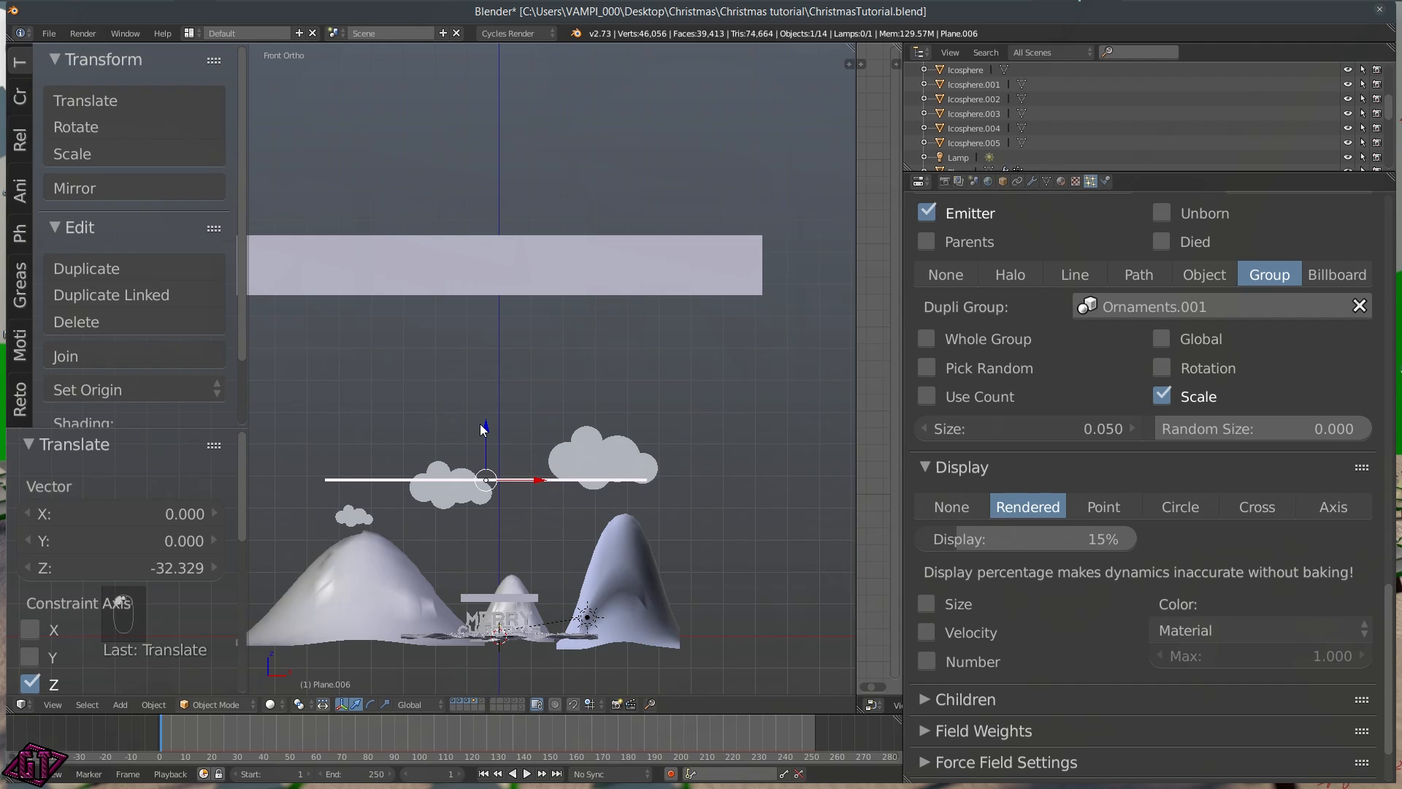
# Lower the emitter plane slightly further and shift it about 20 units along the Y axis
pyautogui.moveTo(483, 423); pyautogui.dragTo(499, 458)
pyautogui.moveTo(499, 458); pyautogui.dragTo(543, 487, button='middle')
pyautogui.press('KP_0')
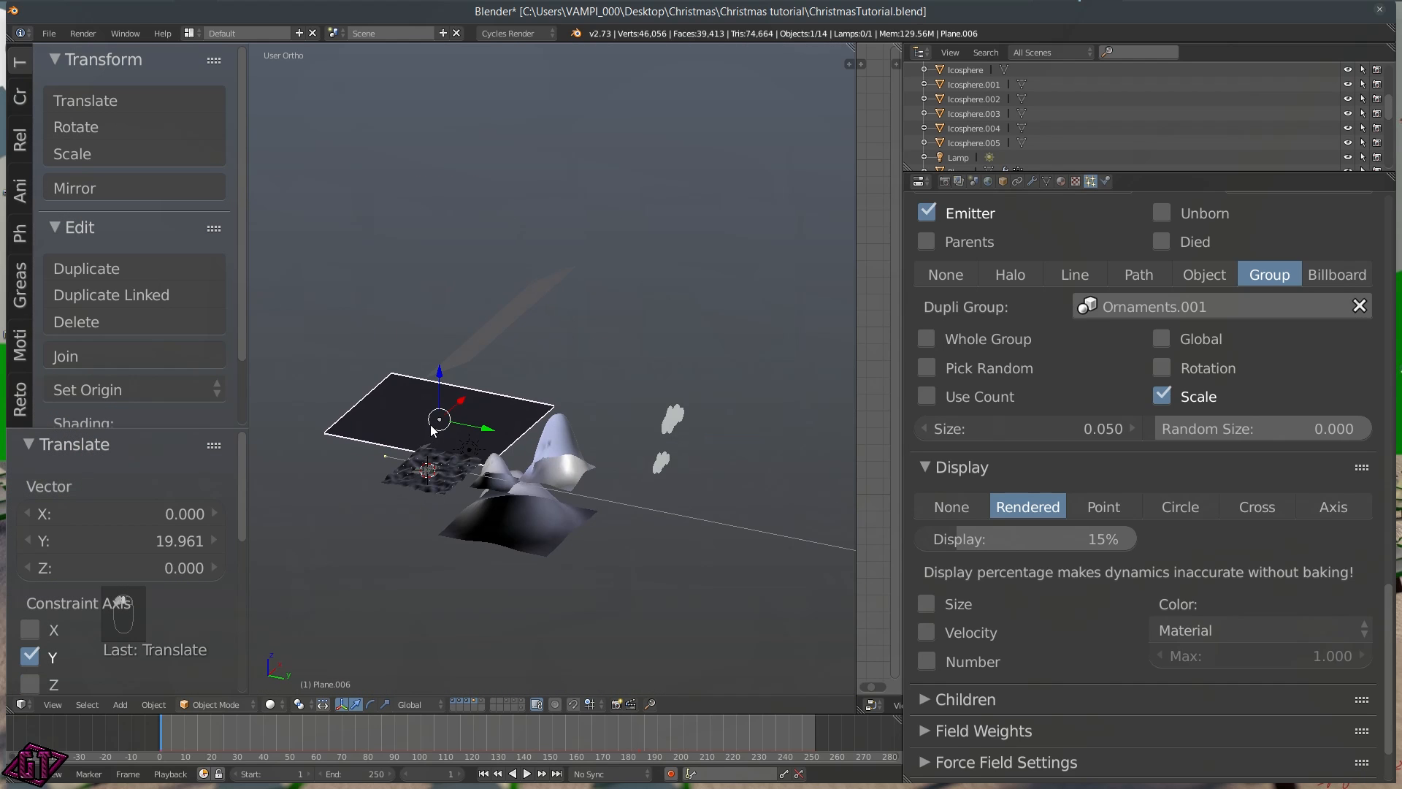
pyautogui.moveTo(526, 540); pyautogui.dragTo(571, 597, button='middle')
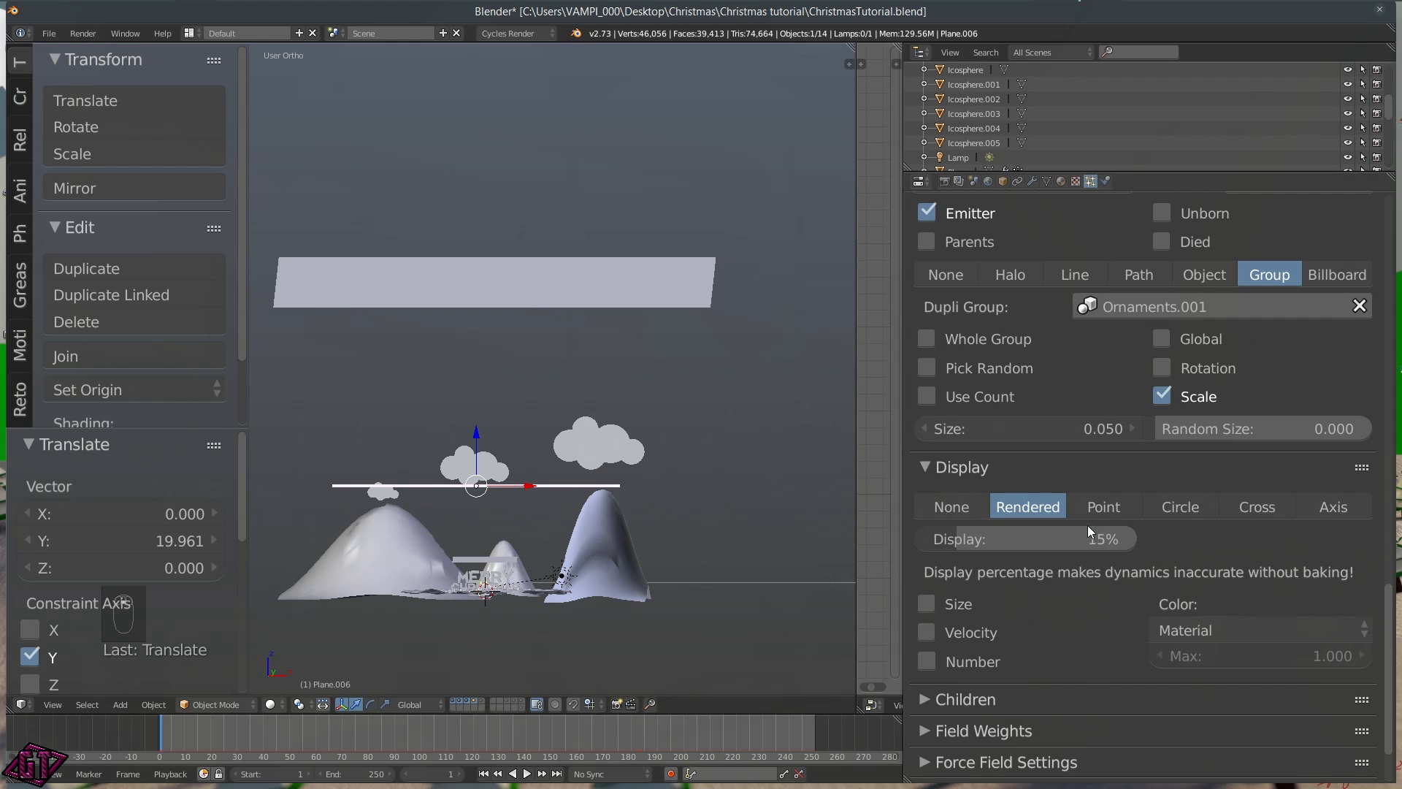
# Set the particle display percentage to 25%
pyautogui.click(1030, 537)
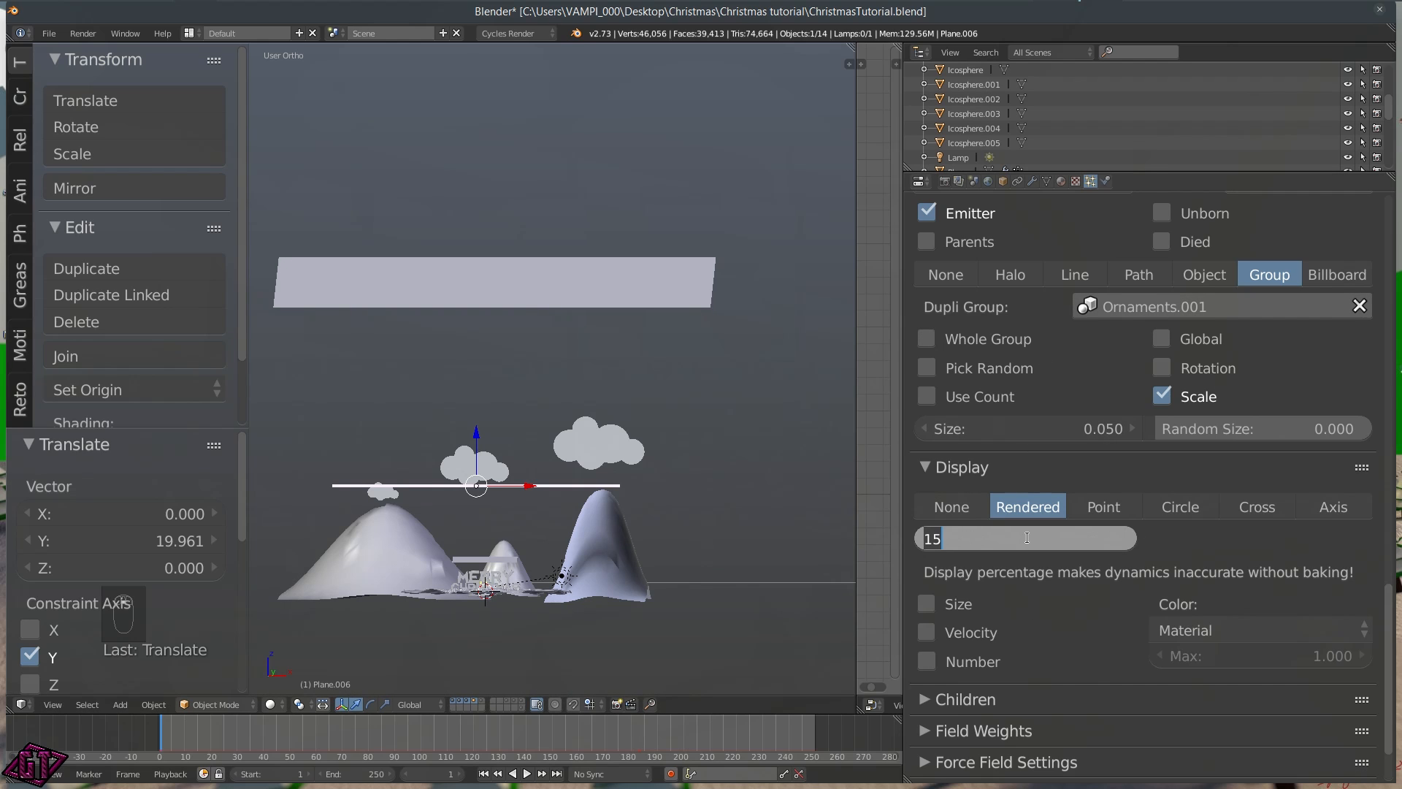
pyautogui.write('25')
pyautogui.press('Return')
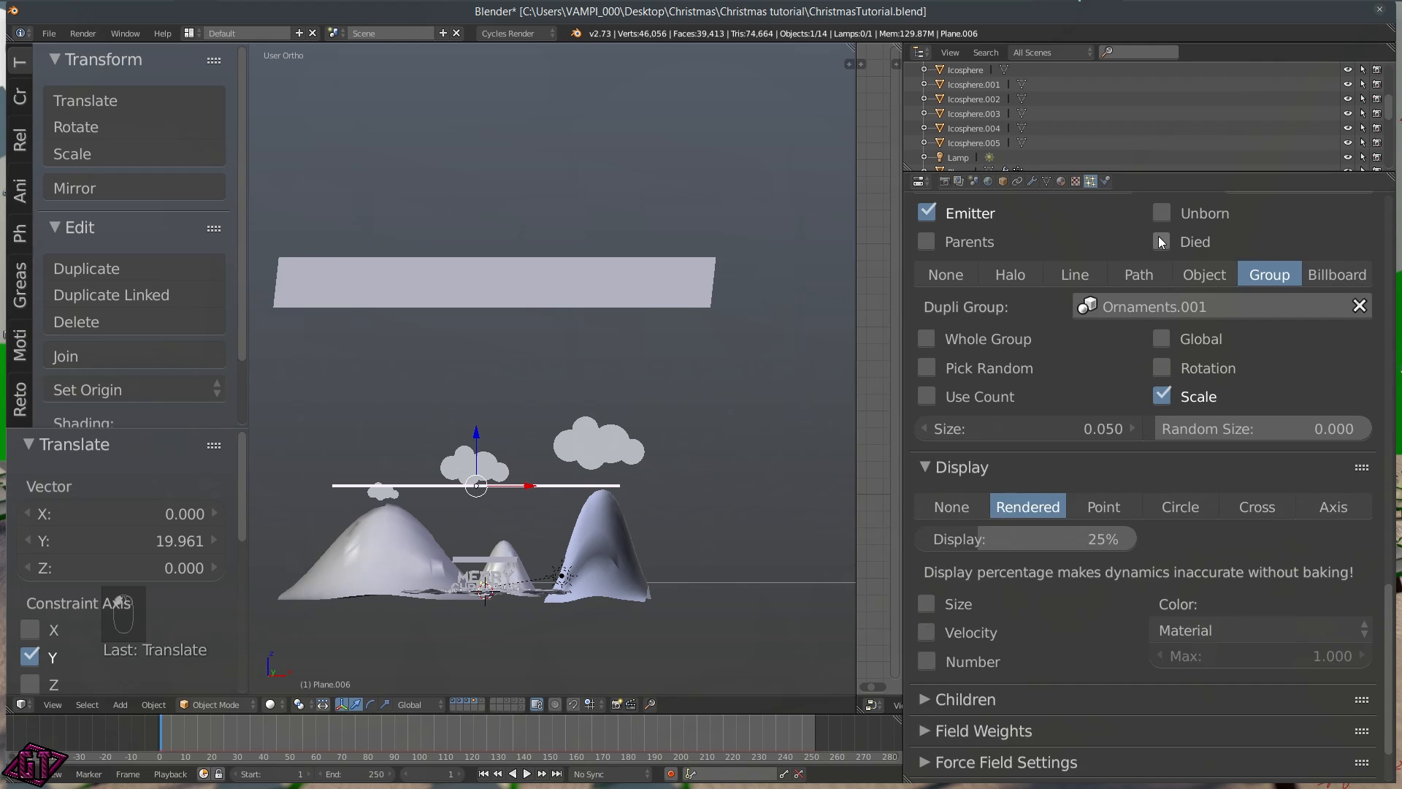
# Set the ornament particles' physics size to 0.1 and their random size to 0.742
pyautogui.scroll(5, 1050, 249)
pyautogui.scroll(8, 1062, 263)
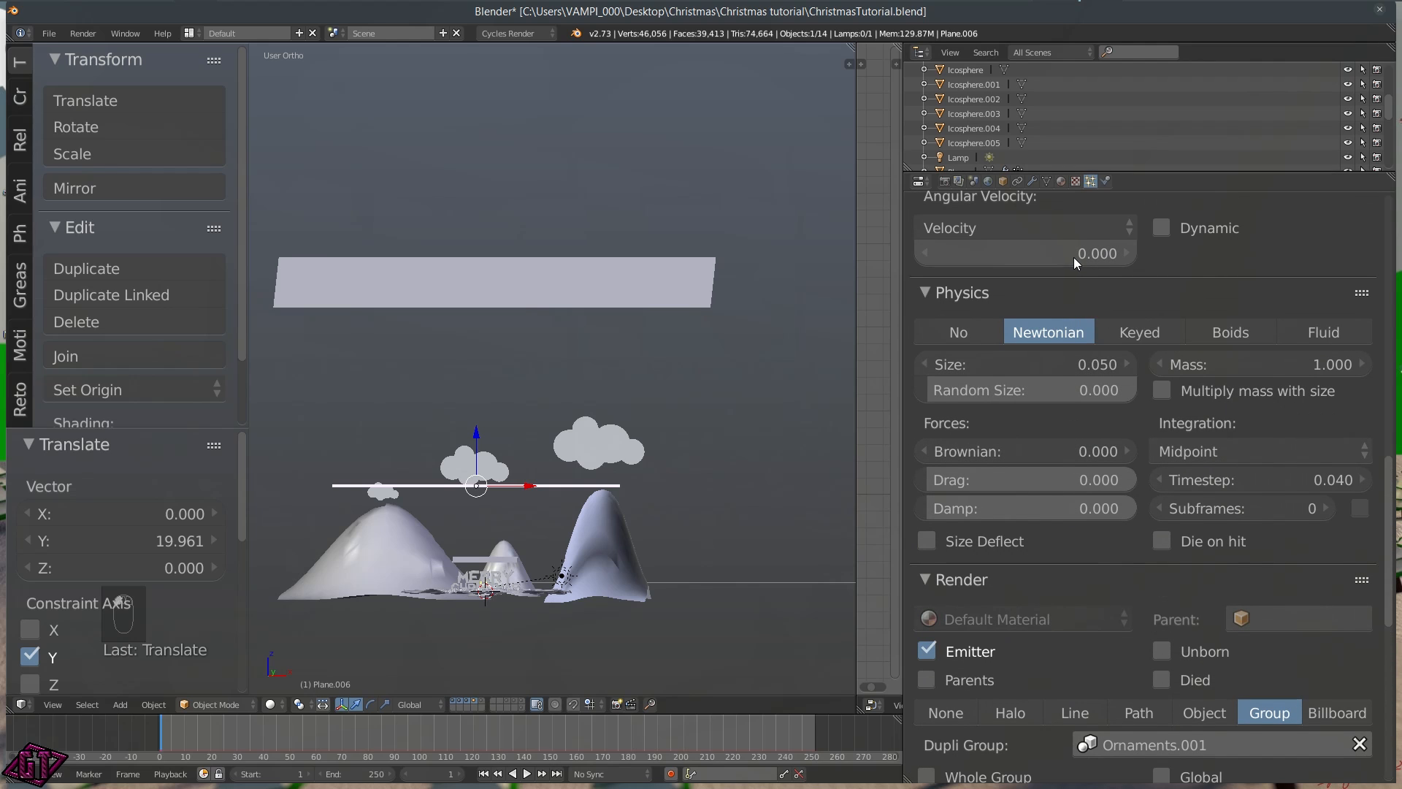
pyautogui.scroll(-5, 1073, 259)
pyautogui.click(1057, 218)
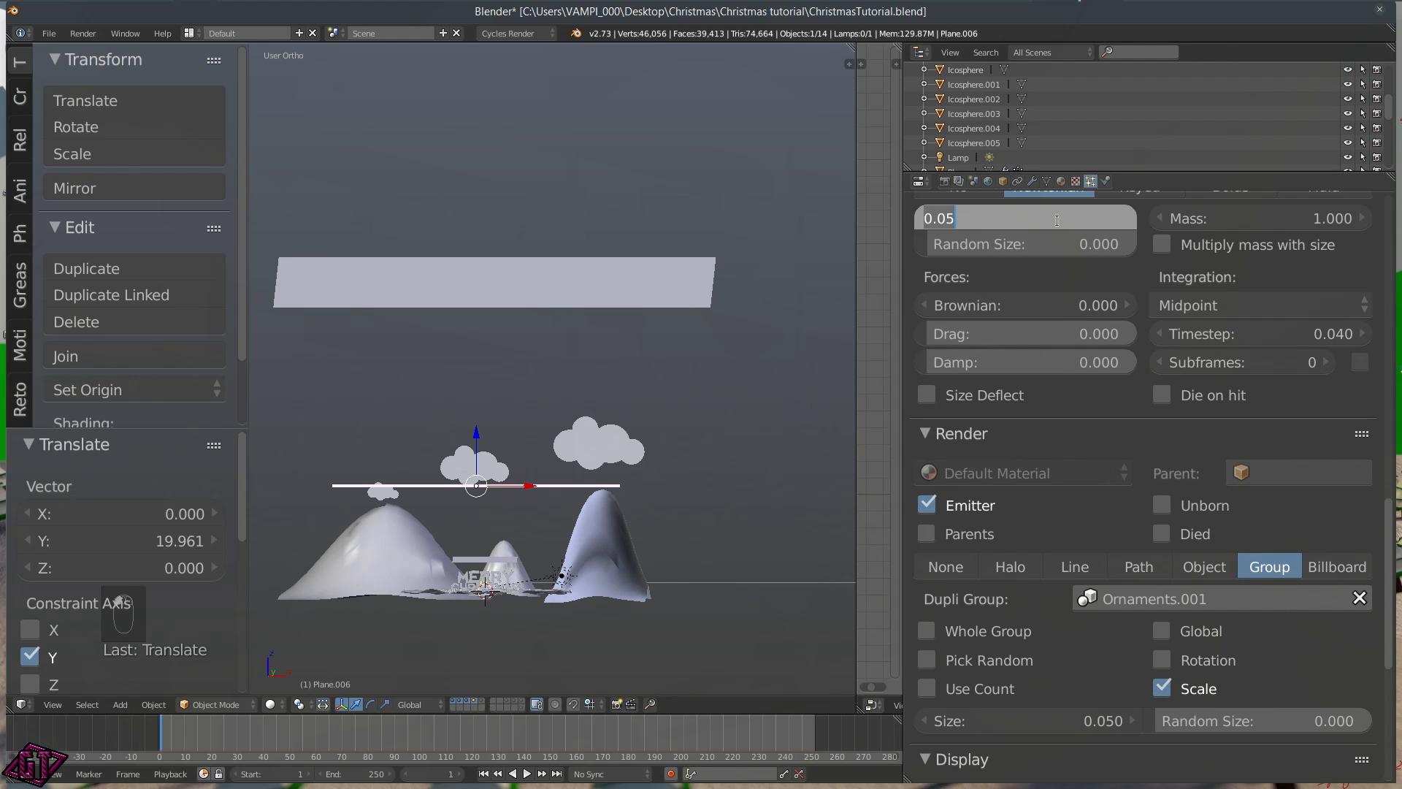
pyautogui.write('.09')
pyautogui.press('Return')
pyautogui.click(1038, 225)
pyautogui.write('.1')
pyautogui.press('Return')
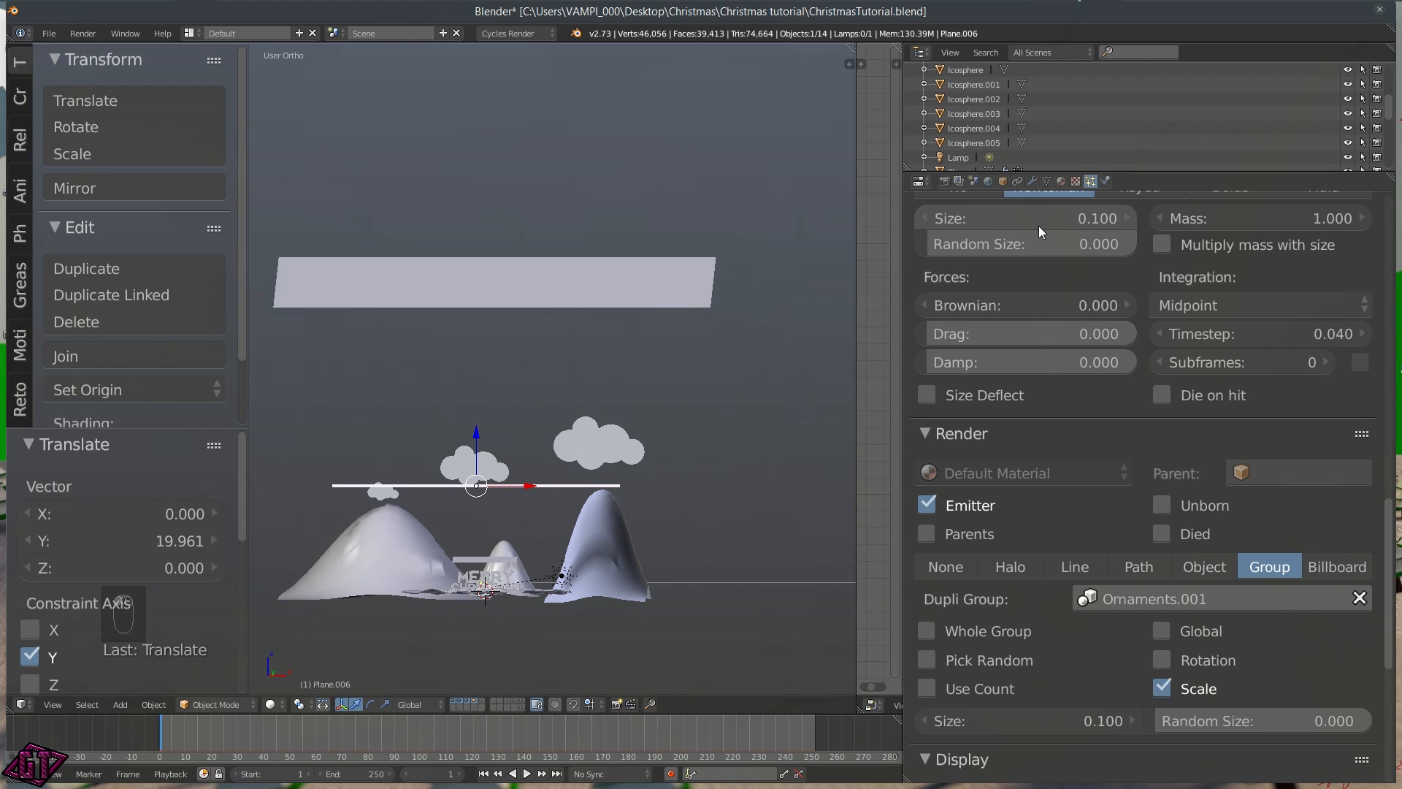
pyautogui.moveTo(942, 244); pyautogui.dragTo(1083, 244)
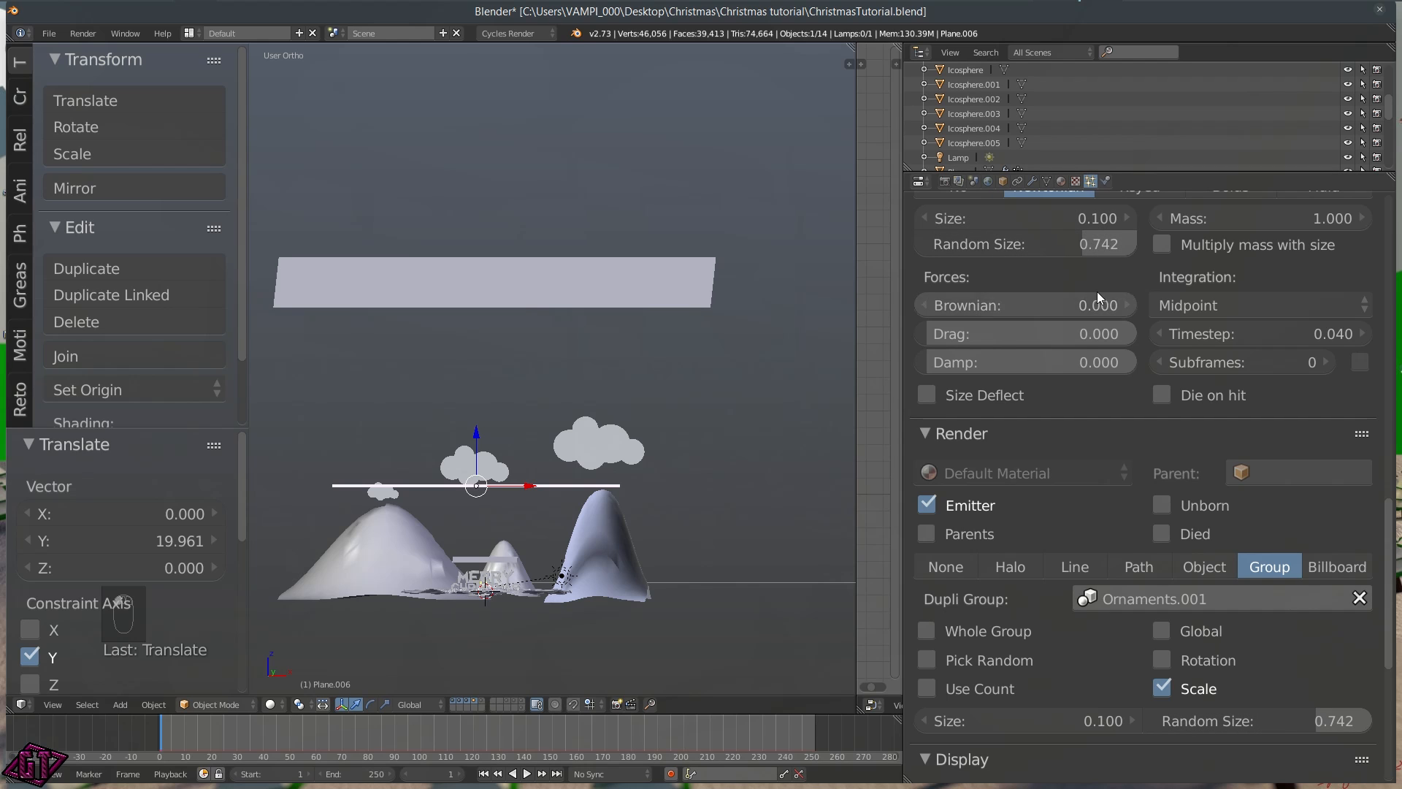
# Set the particles' Brownian force to 0.02
pyautogui.click(999, 306)
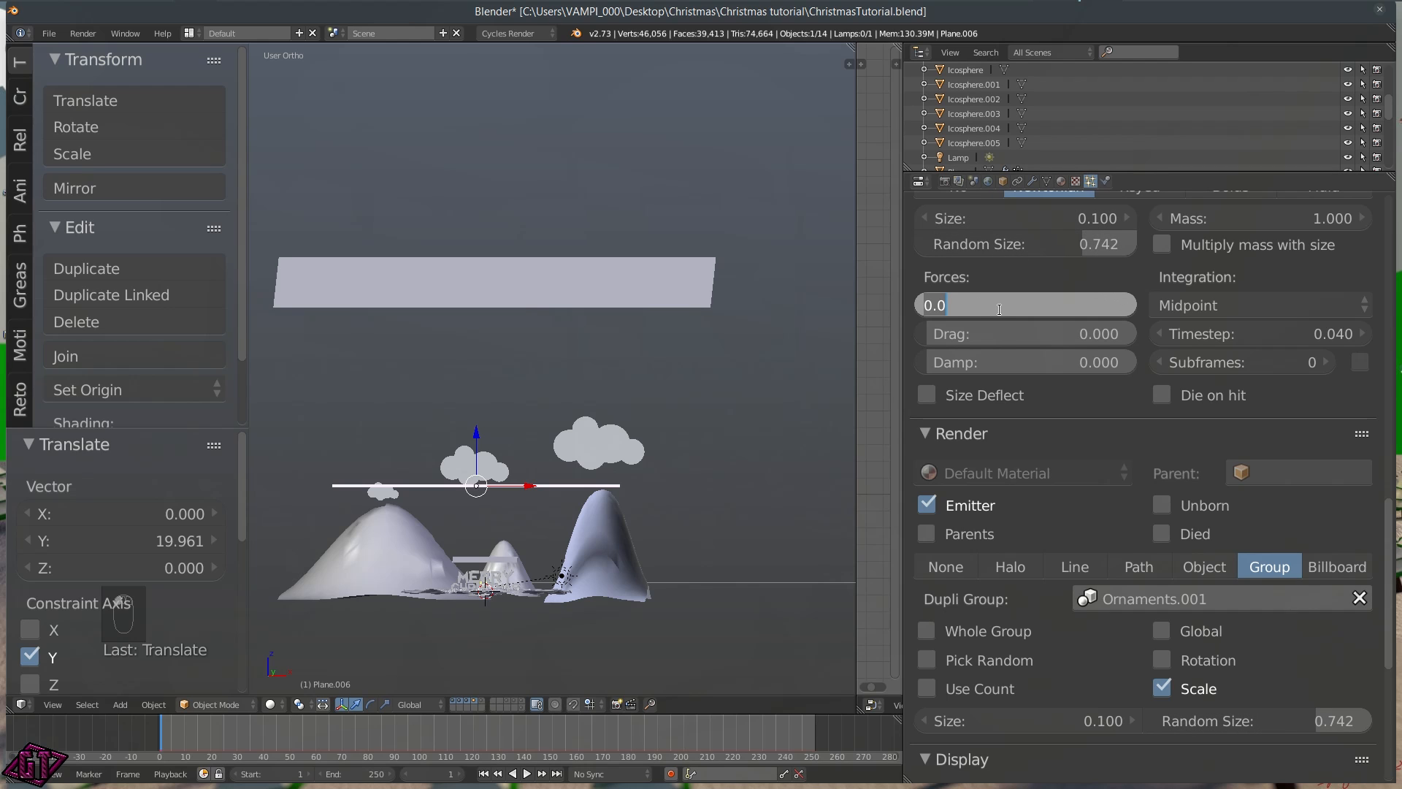
pyautogui.write('.02')
pyautogui.press('Return')
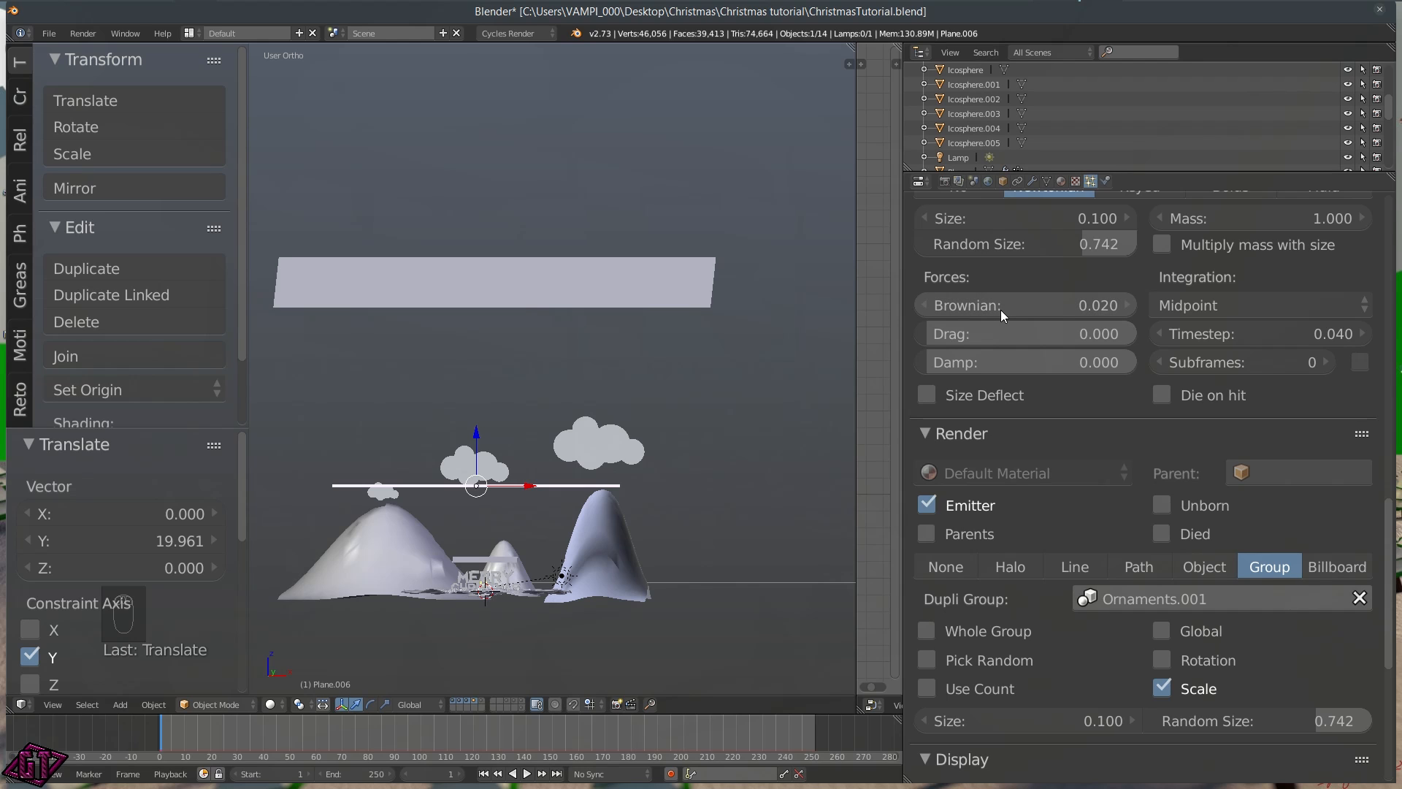
# Set the ornament particles' lifetime to 70 in the emission settings
pyautogui.scroll(-3, 1115, 354)
pyautogui.scroll(-7, 1115, 353)
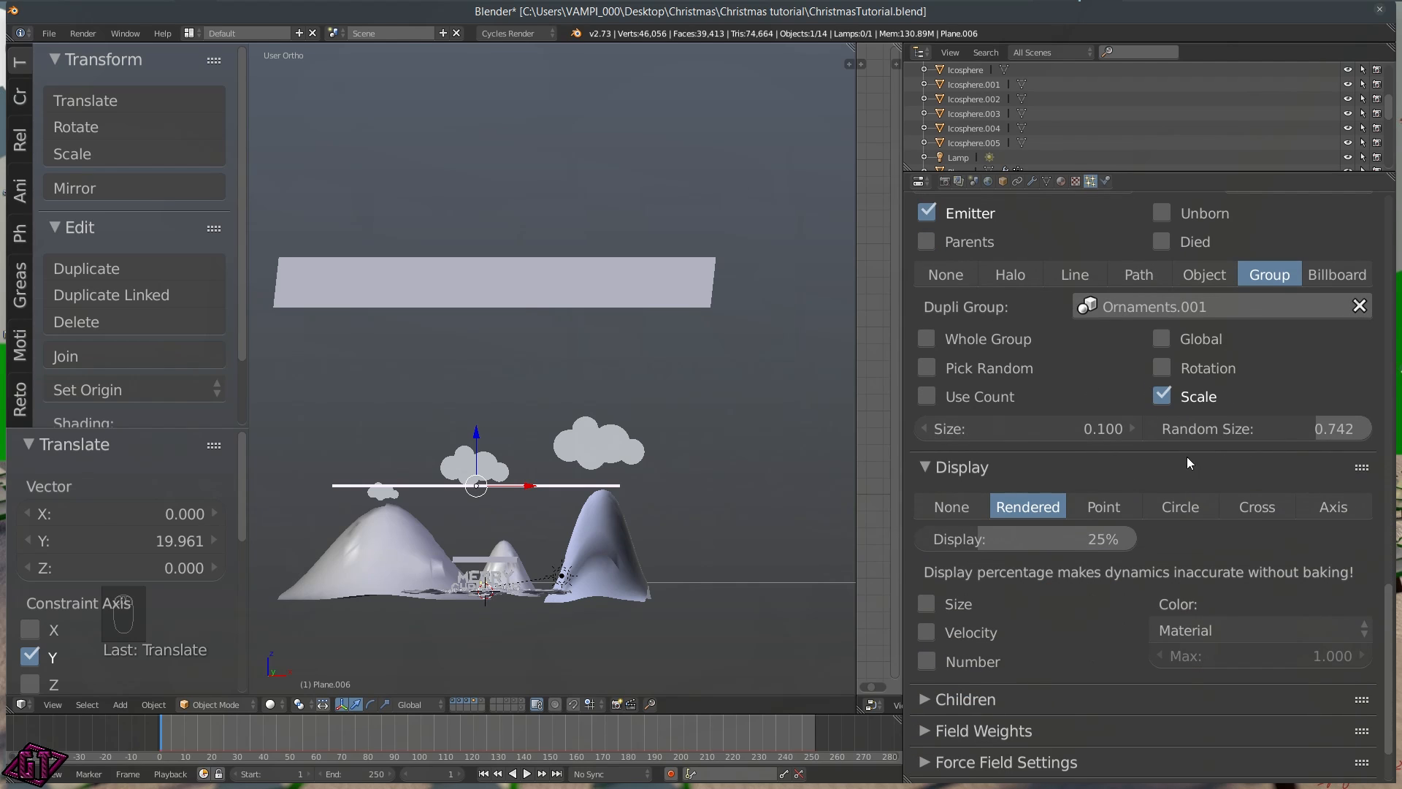
pyautogui.scroll(-3, 1129, 466)
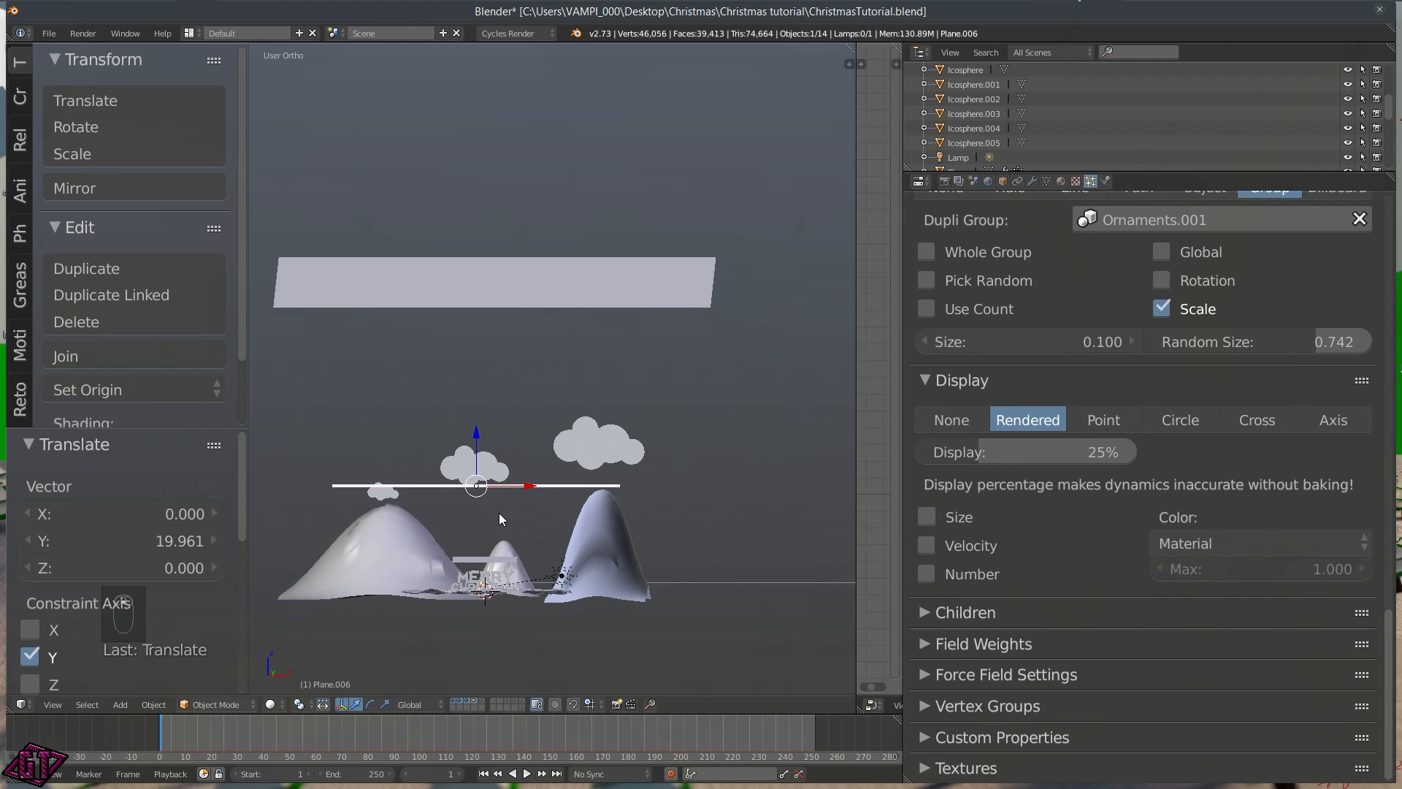
pyautogui.moveTo(500, 516); pyautogui.dragTo(531, 540, button='middle')
pyautogui.scroll(6, 633, 336)
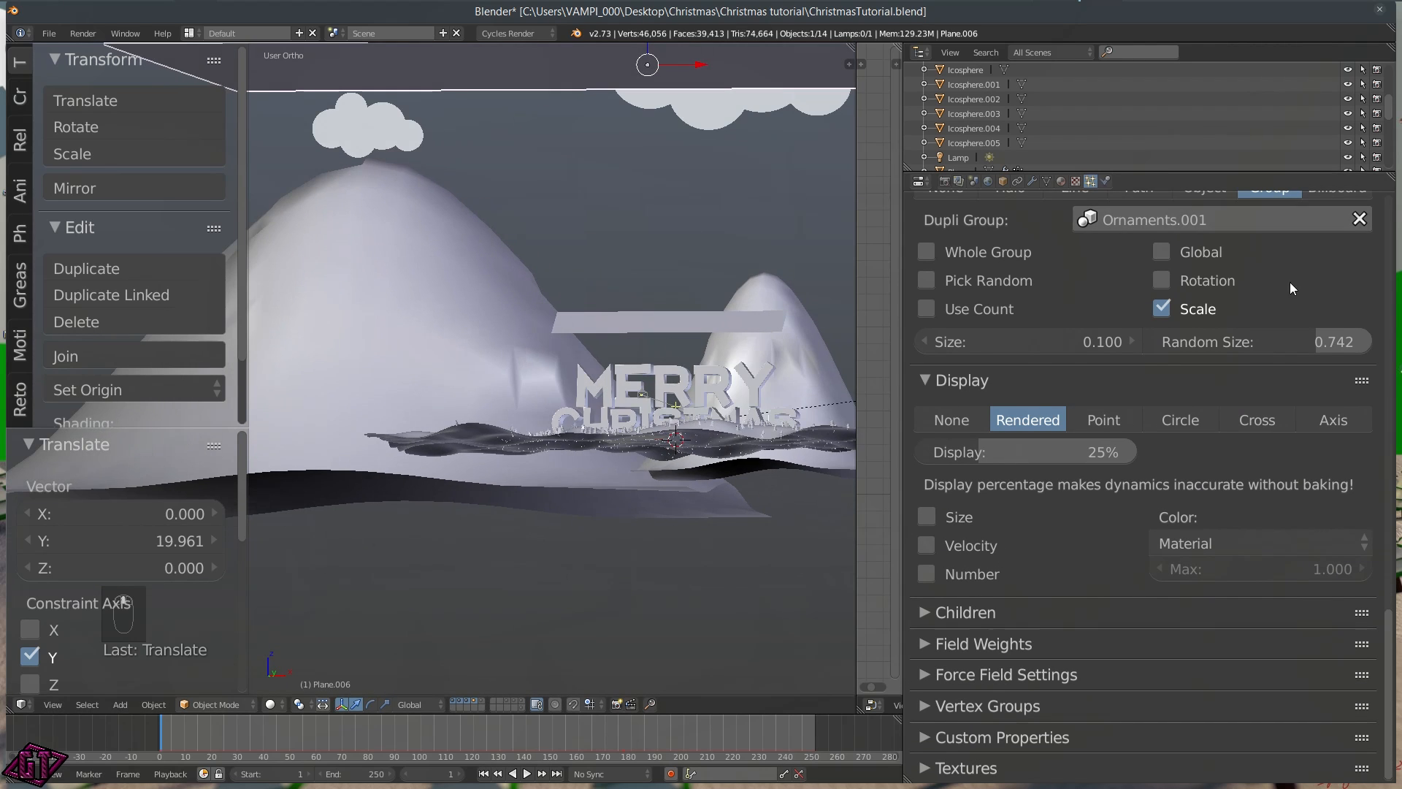
pyautogui.scroll(6, 1298, 270)
pyautogui.scroll(20, 1270, 306)
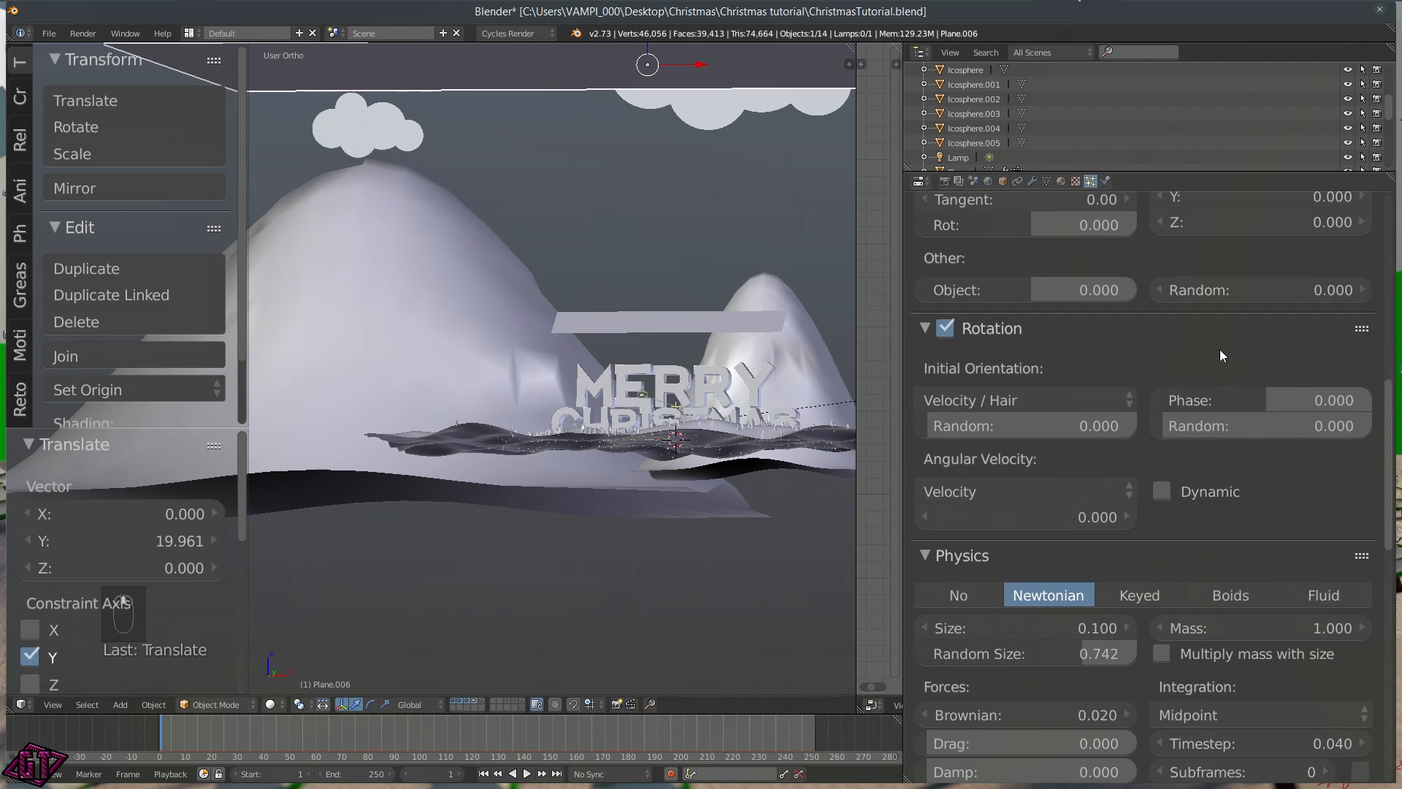
pyautogui.scroll(14, 1307, 342)
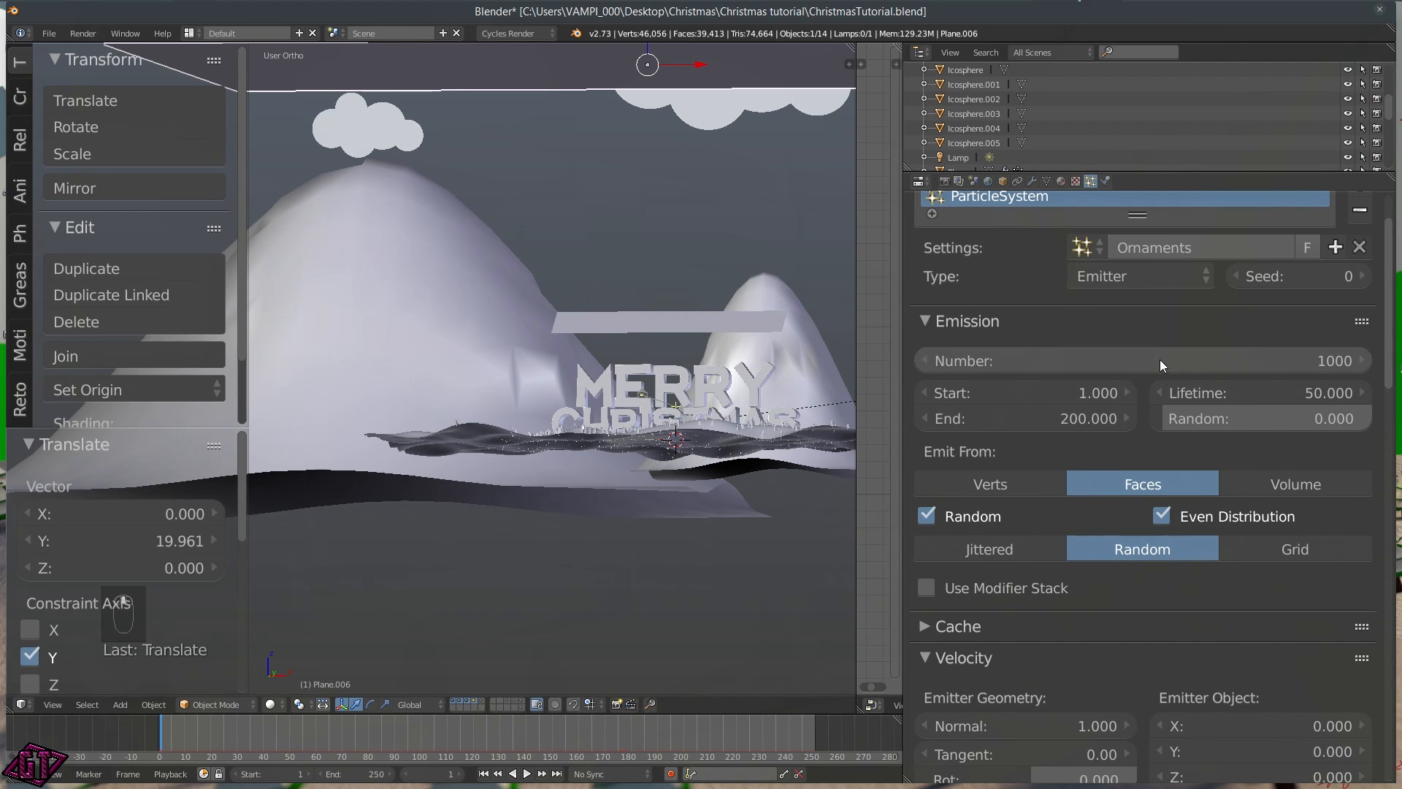
pyautogui.click(1218, 393)
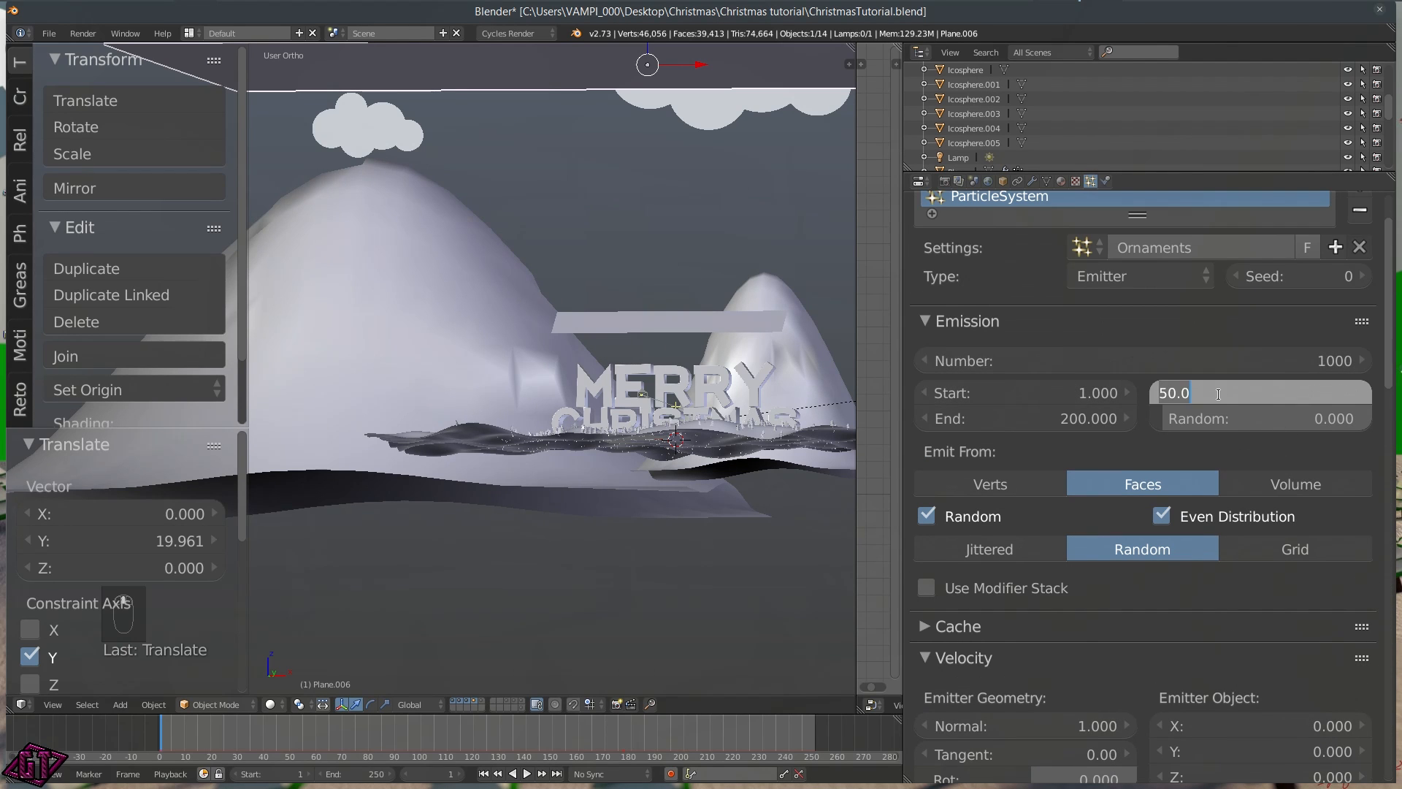
pyautogui.write('70')
pyautogui.press('Return')
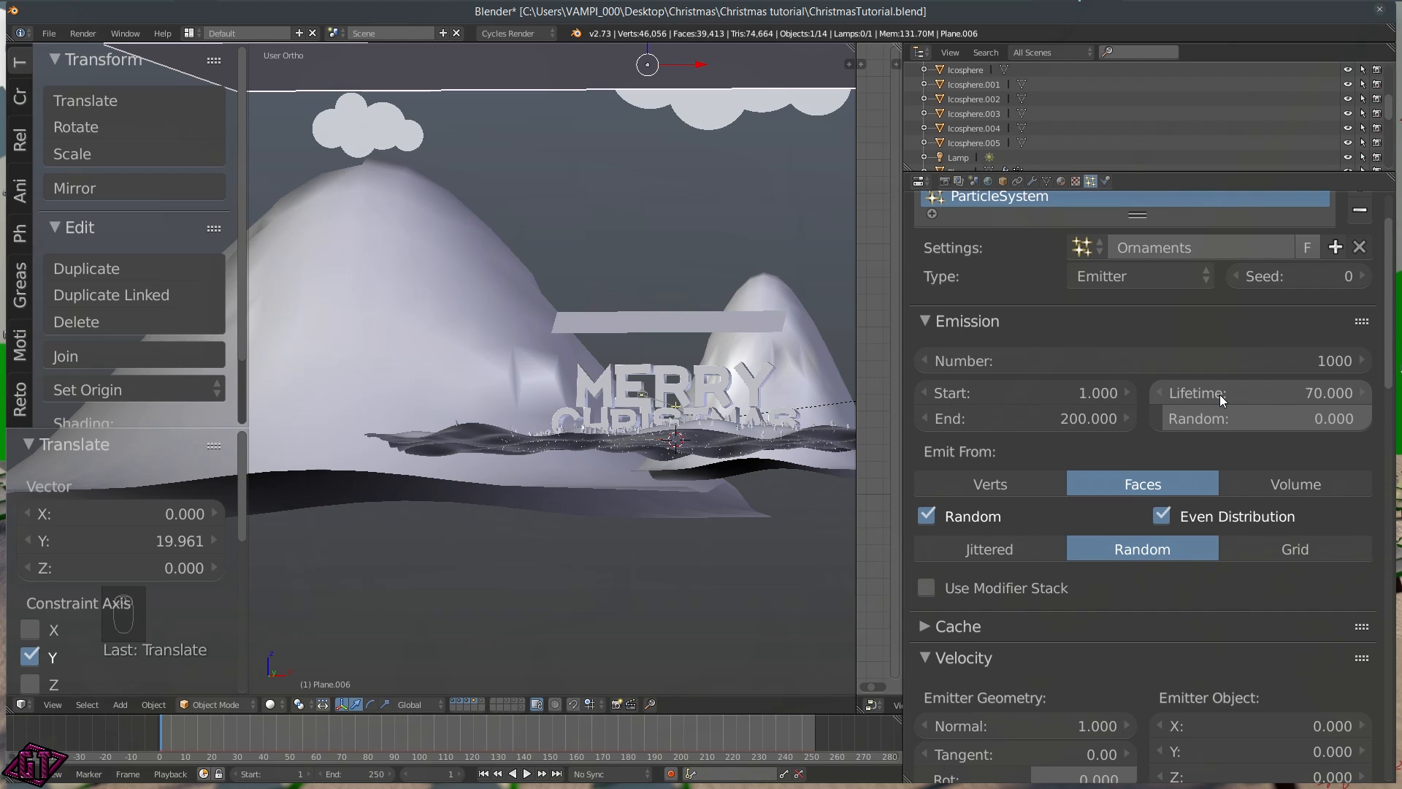
# Set the number of emitted particles to 8000
pyautogui.click(1105, 358)
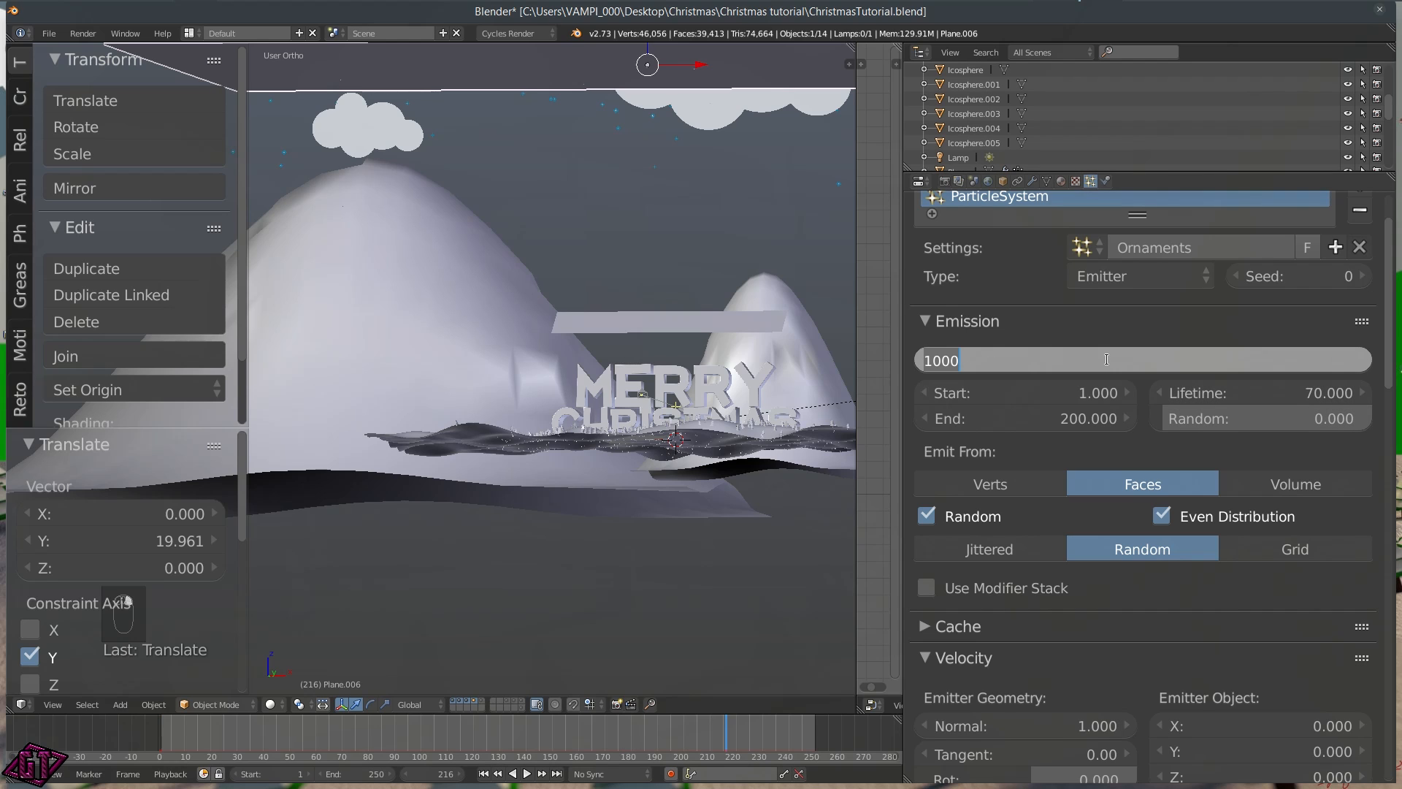
pyautogui.write('8000')
pyautogui.press('Return')
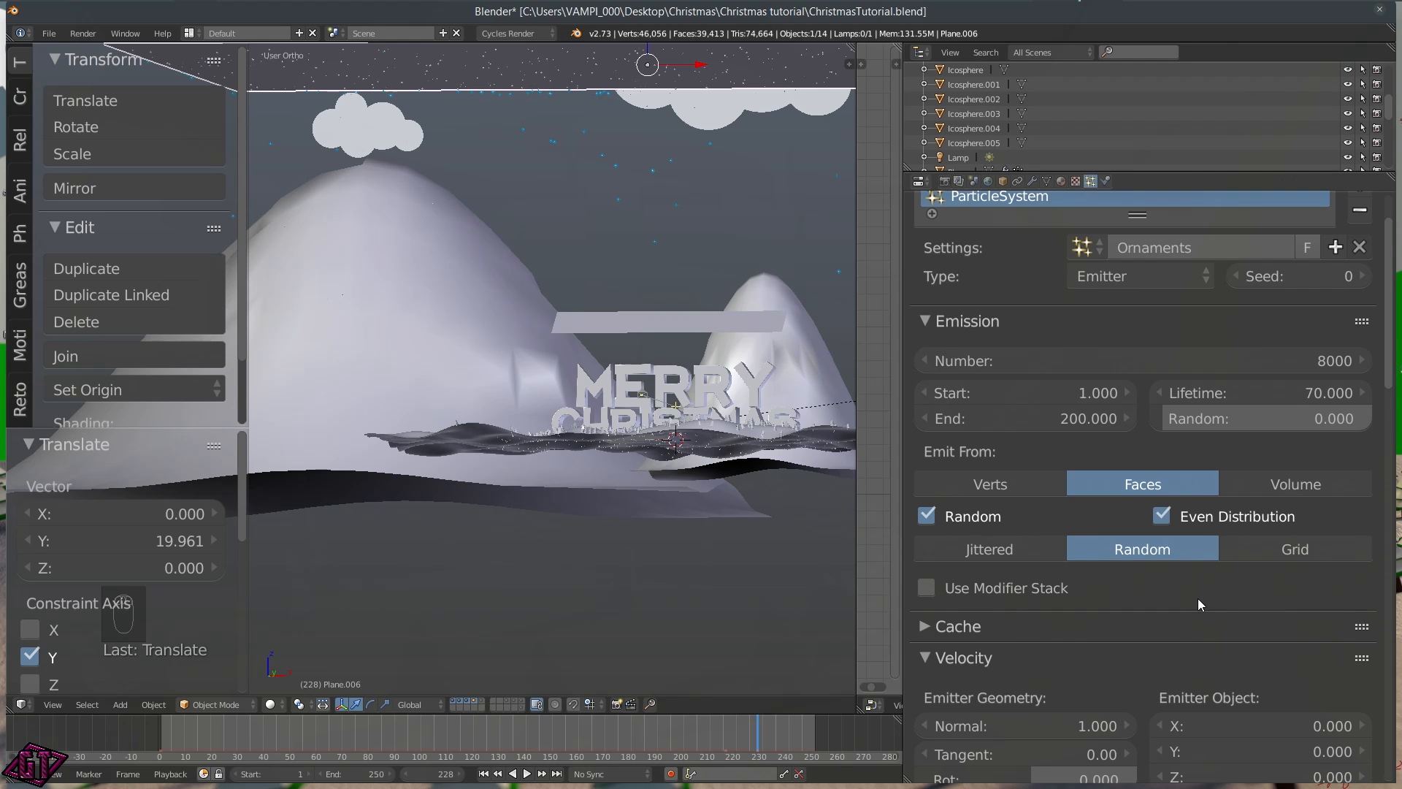
# Set the particle display percentage to 50%
pyautogui.scroll(-20, 1182, 589)
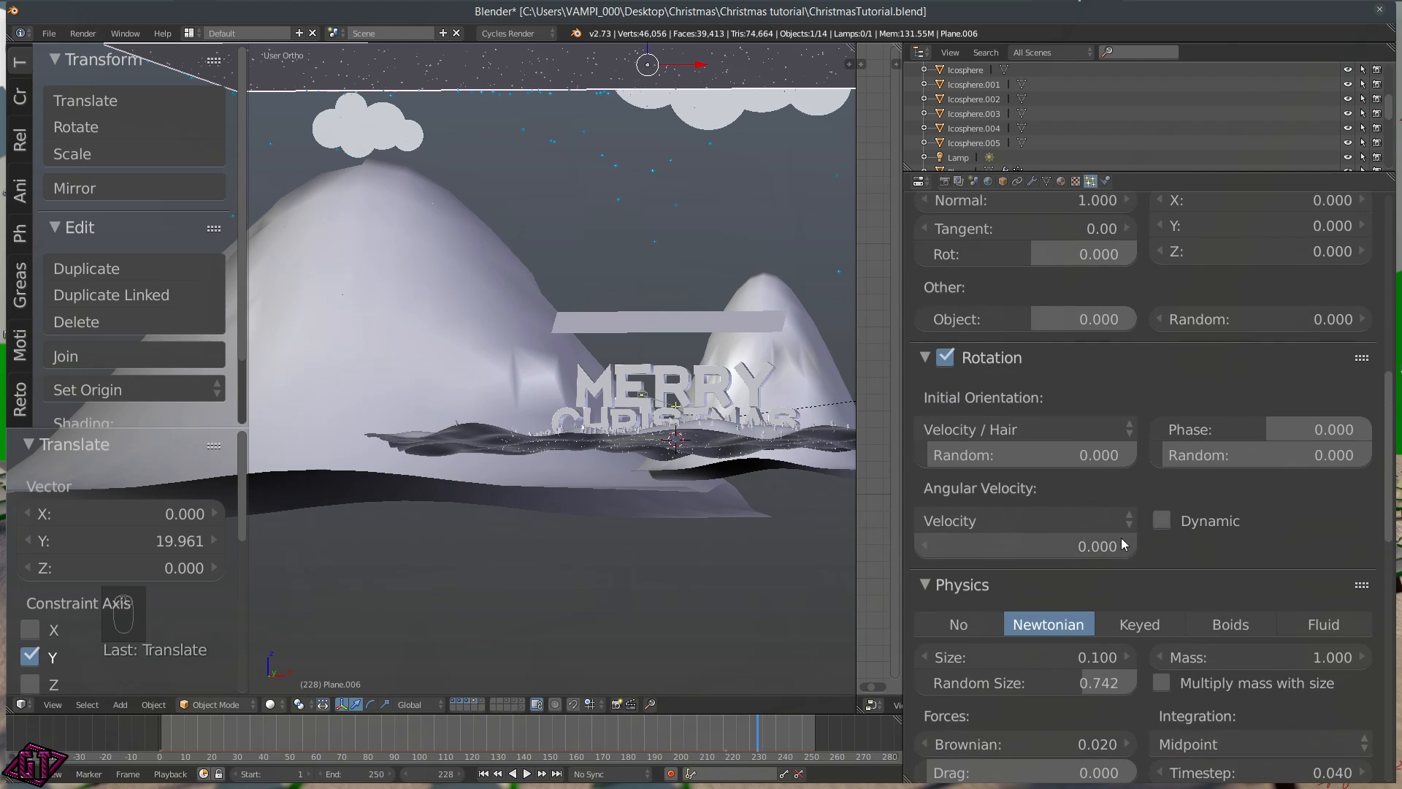
pyautogui.scroll(-15, 1153, 514)
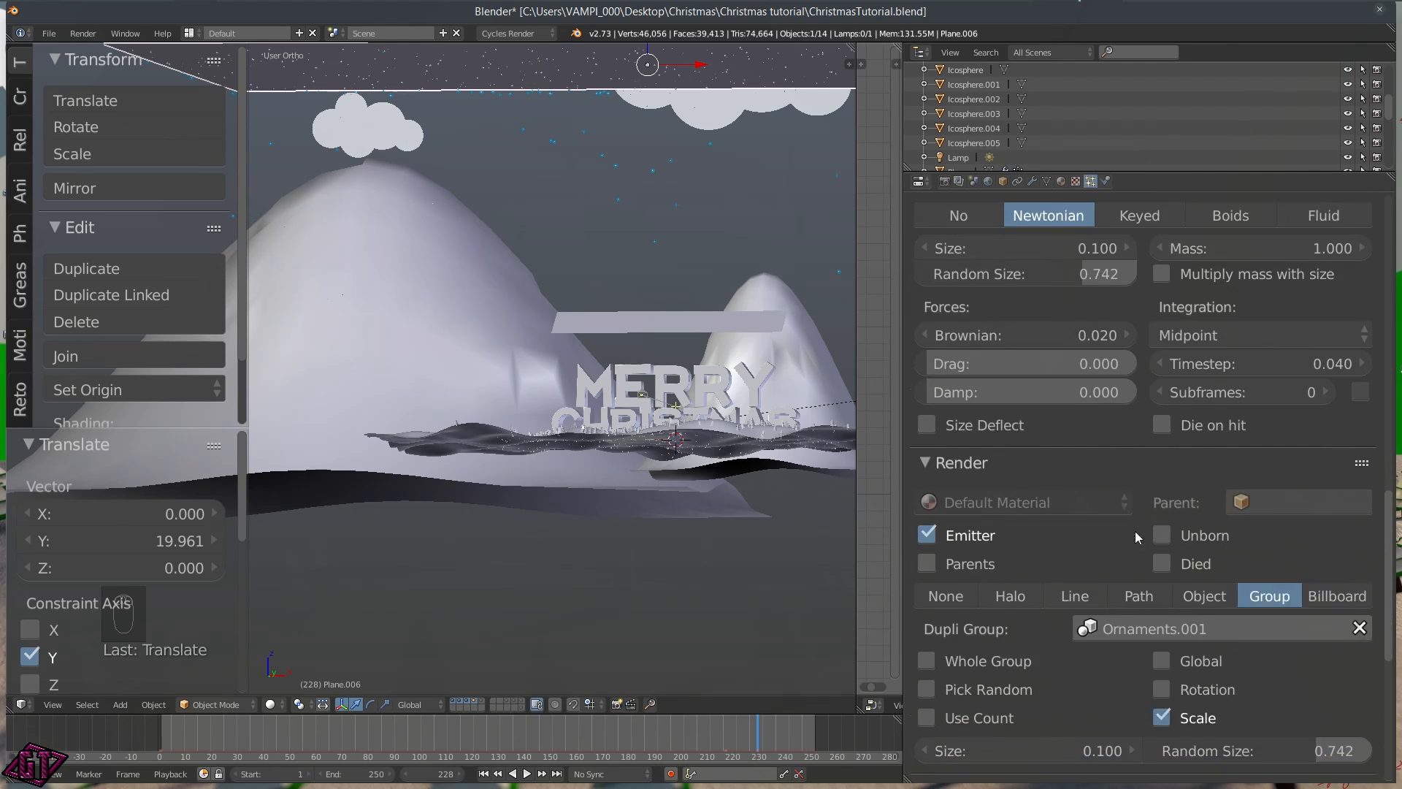
pyautogui.scroll(-3, 1057, 537)
pyautogui.click(1024, 530)
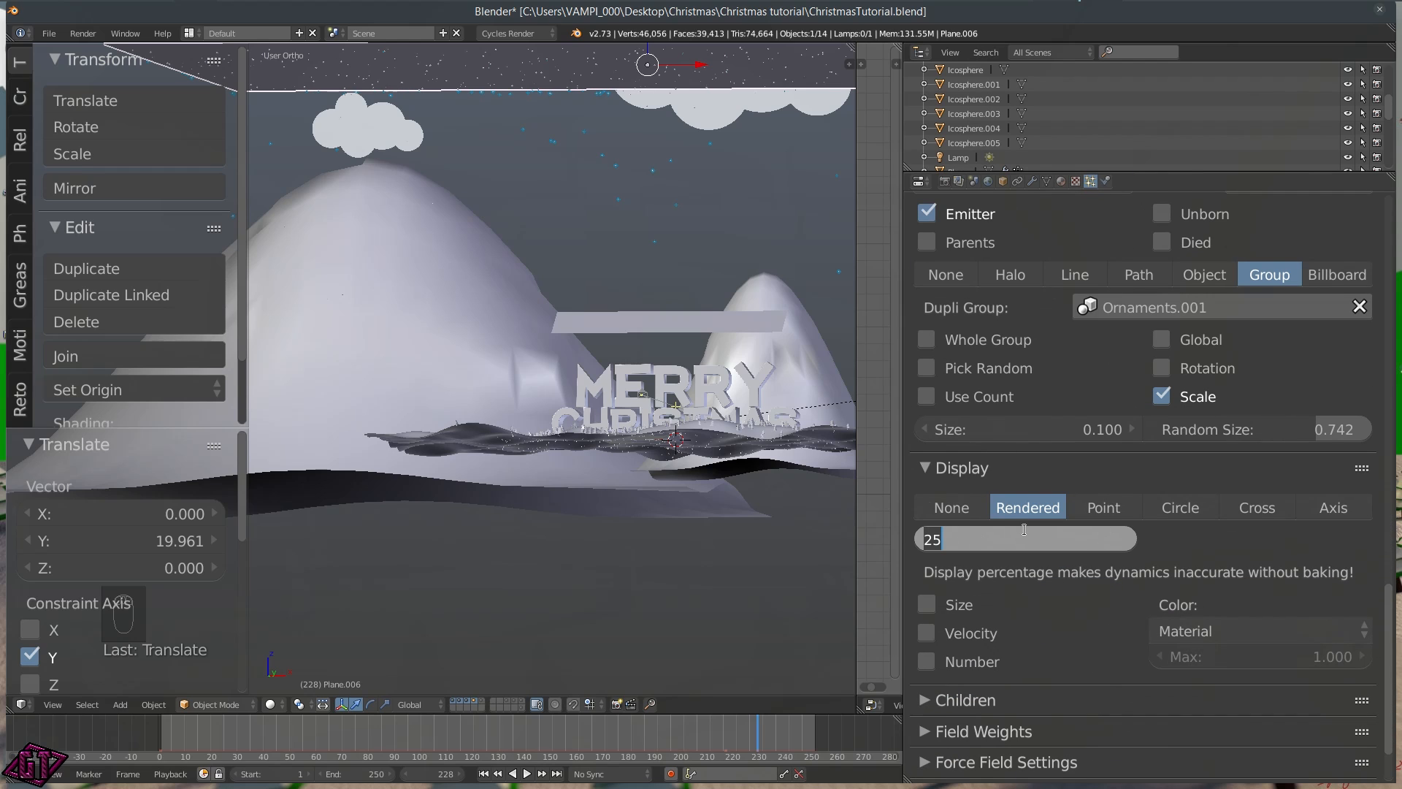
pyautogui.write('50')
pyautogui.press('Return')
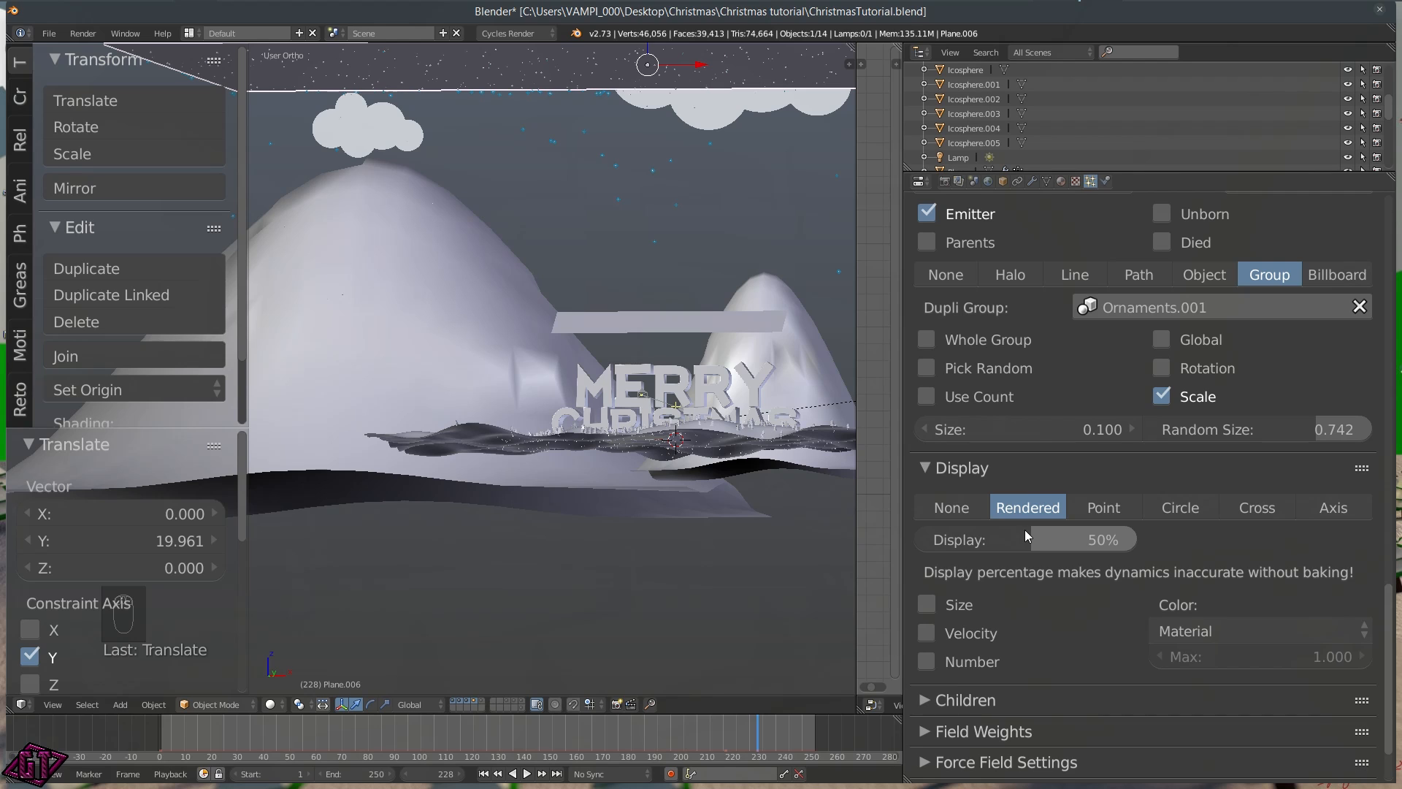
# Inspect the falling particles at frame 211, starting from and returning to the first frame, and view the whole scene
pyautogui.click(484, 773)
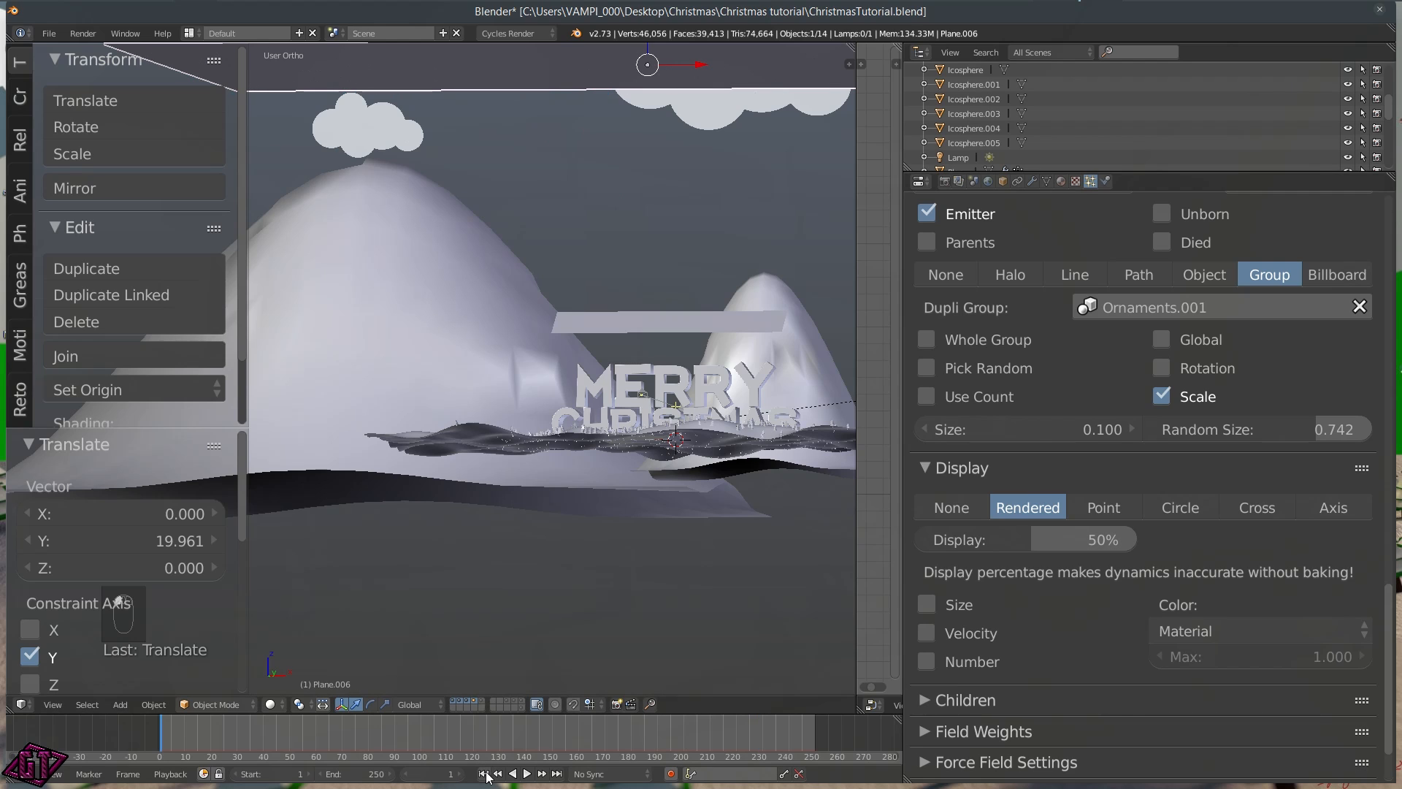
pyautogui.click(712, 726)
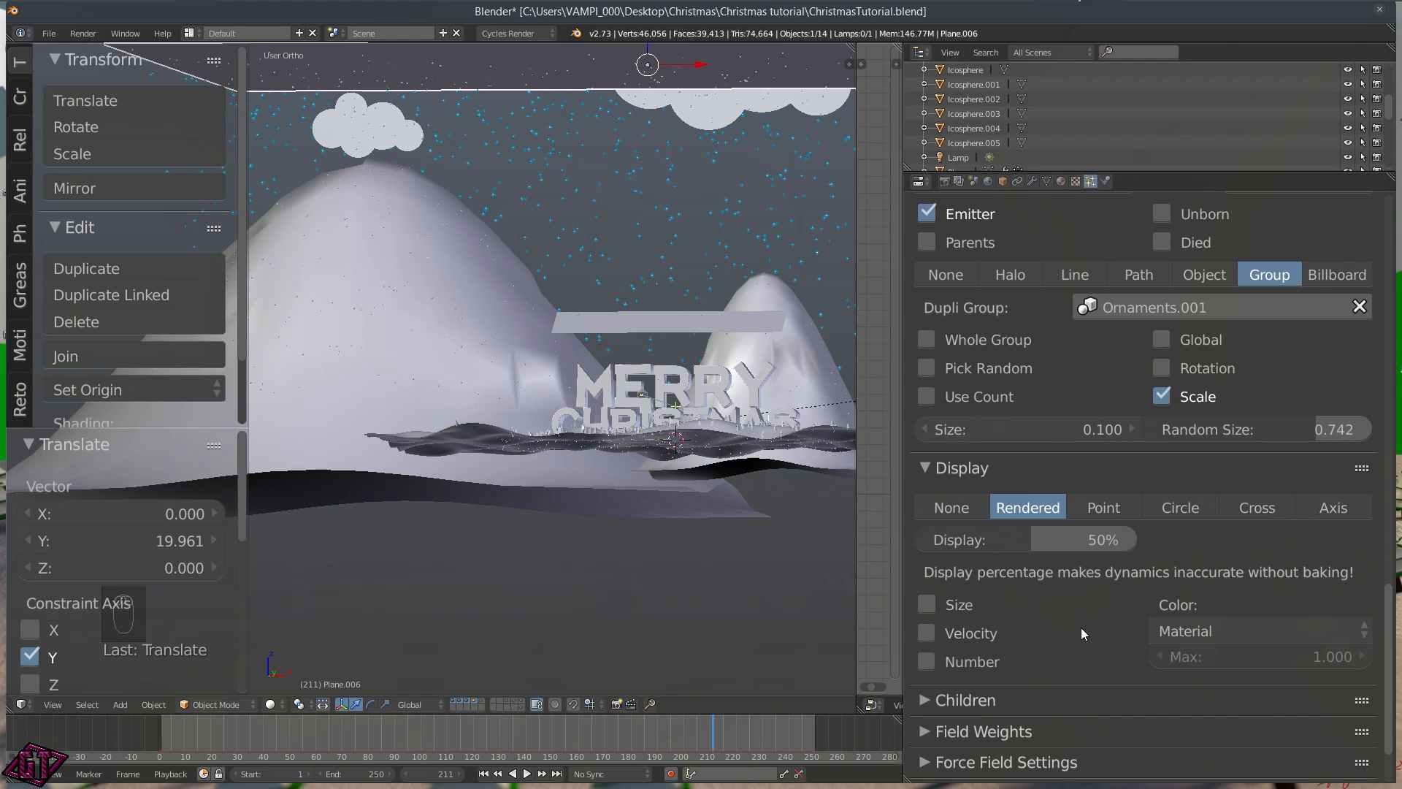
pyautogui.click(483, 773)
pyautogui.scroll(-8, 571, 462)
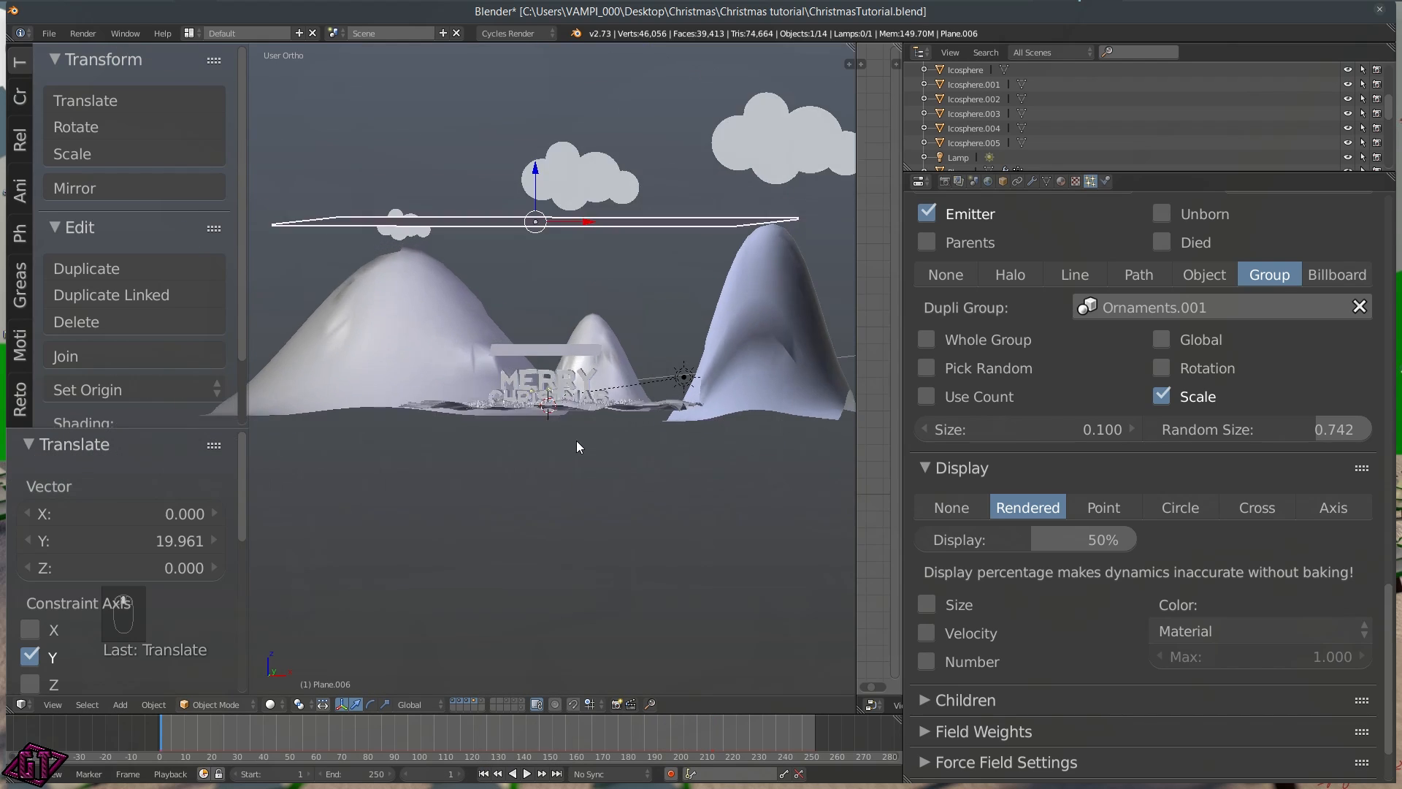
pyautogui.moveTo(686, 444); pyautogui.dragTo(577, 442, button='middle')
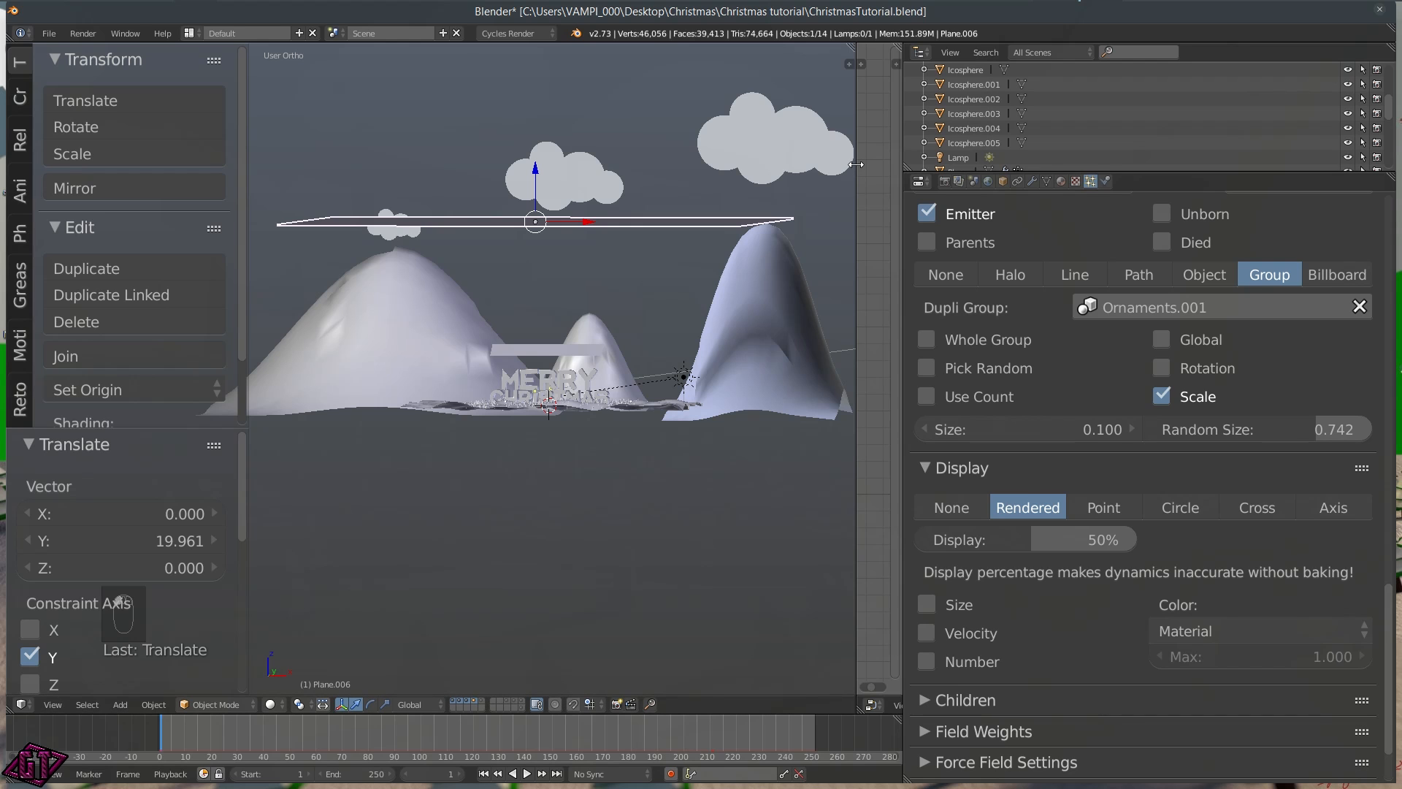
# Merge the 3D viewport and the adjacent node editor into one large area and switch it to the UV/Image Editor
pyautogui.moveTo(855, 165); pyautogui.dragTo(720, 201)
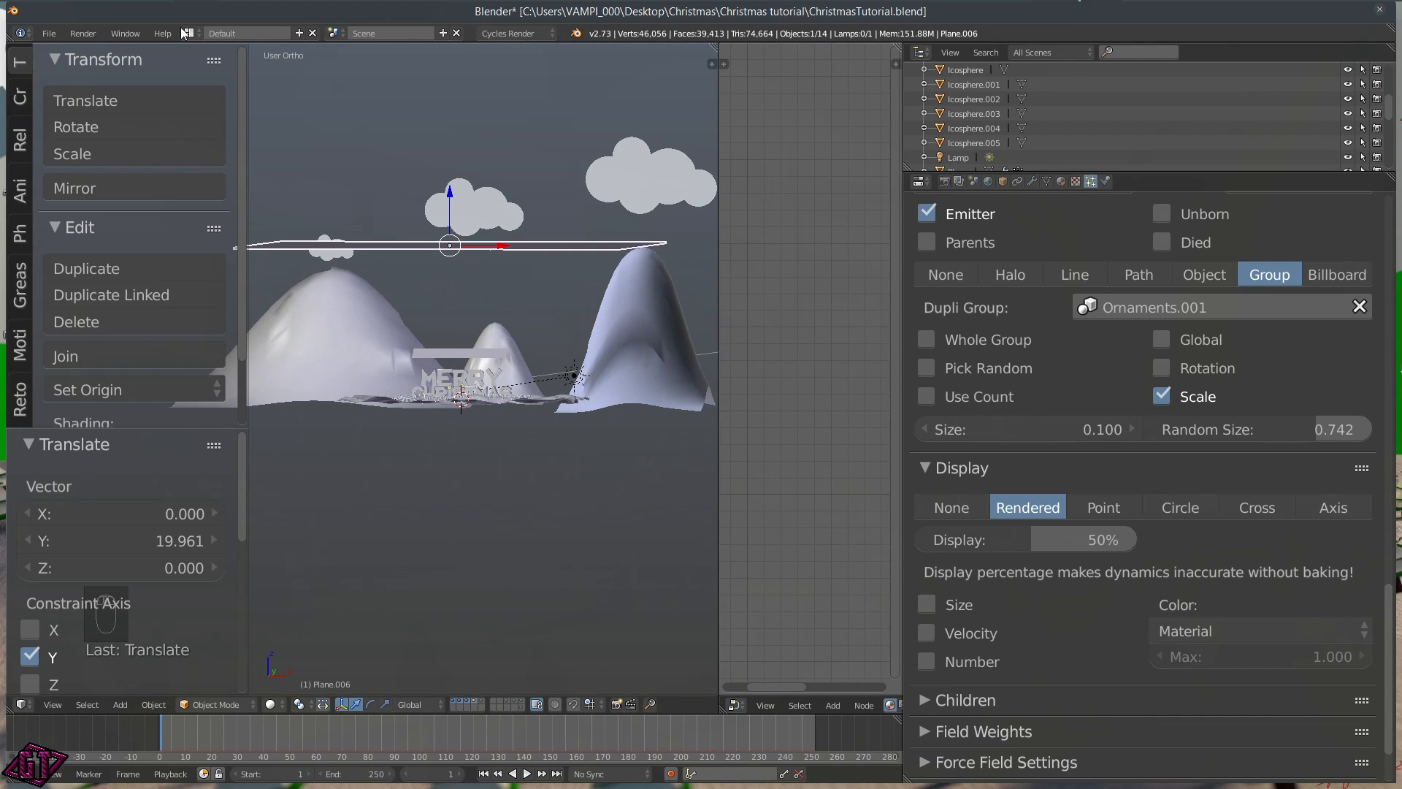
pyautogui.moveTo(719, 213); pyautogui.dragTo(251, 91)
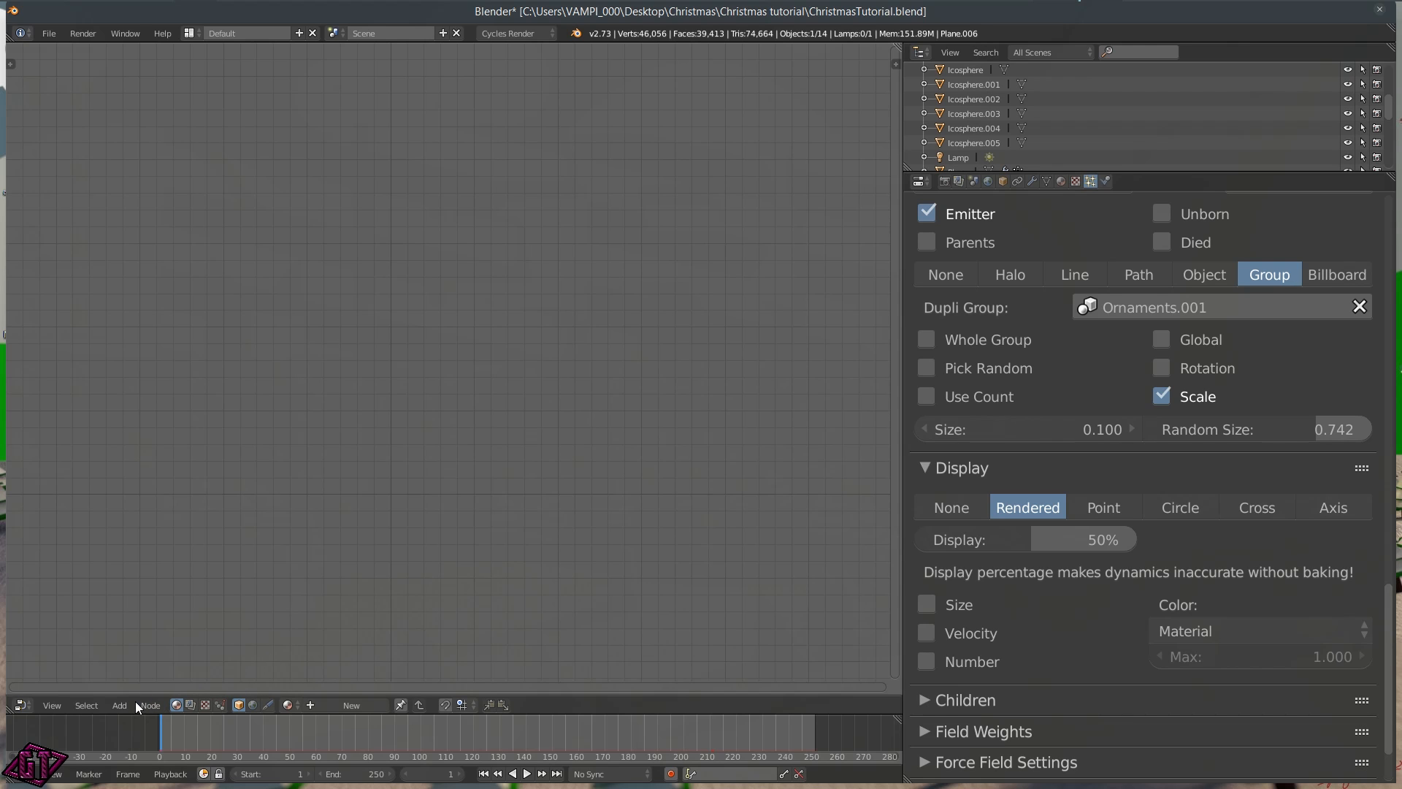
pyautogui.moveTo(238, 635); pyautogui.dragTo(555, 590, button='middle')
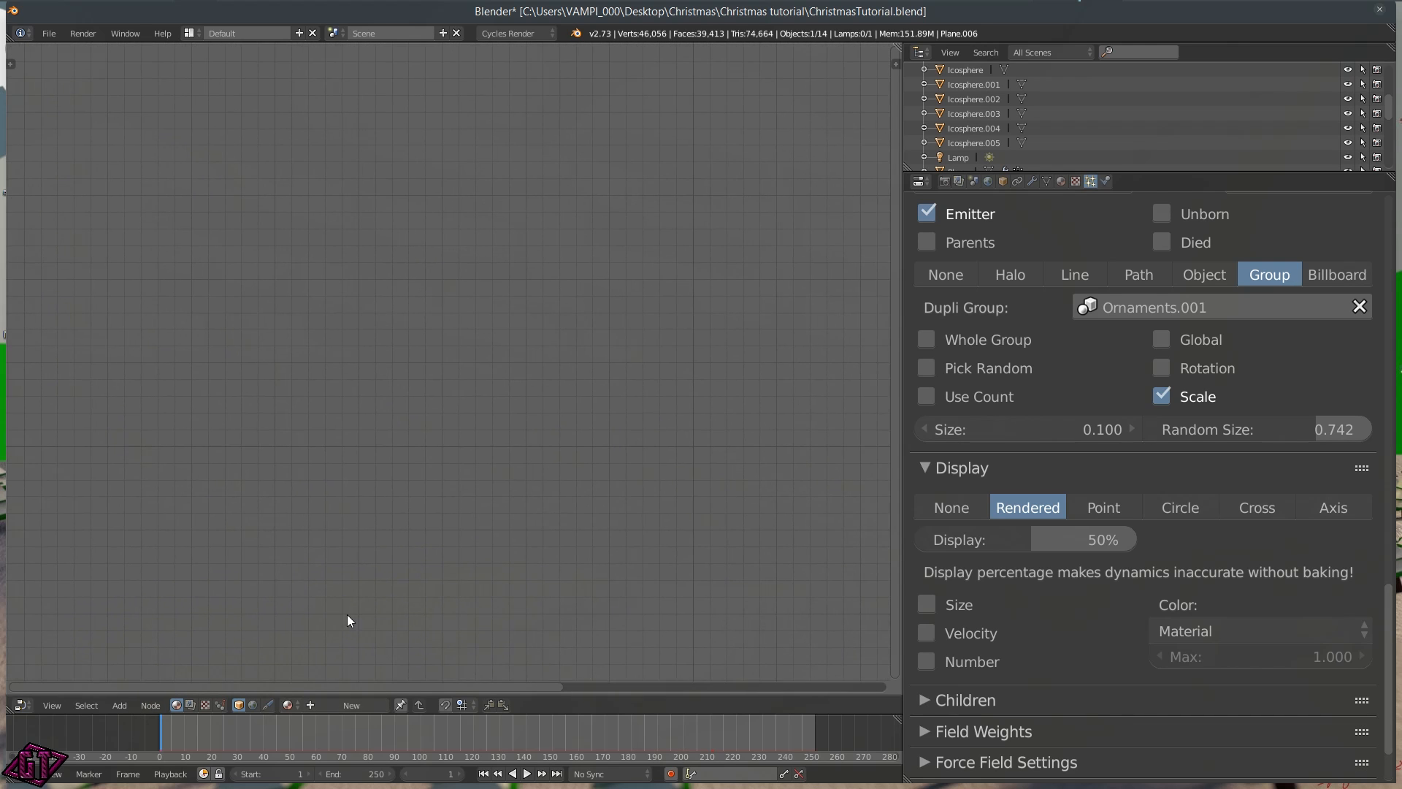
pyautogui.click(22, 704)
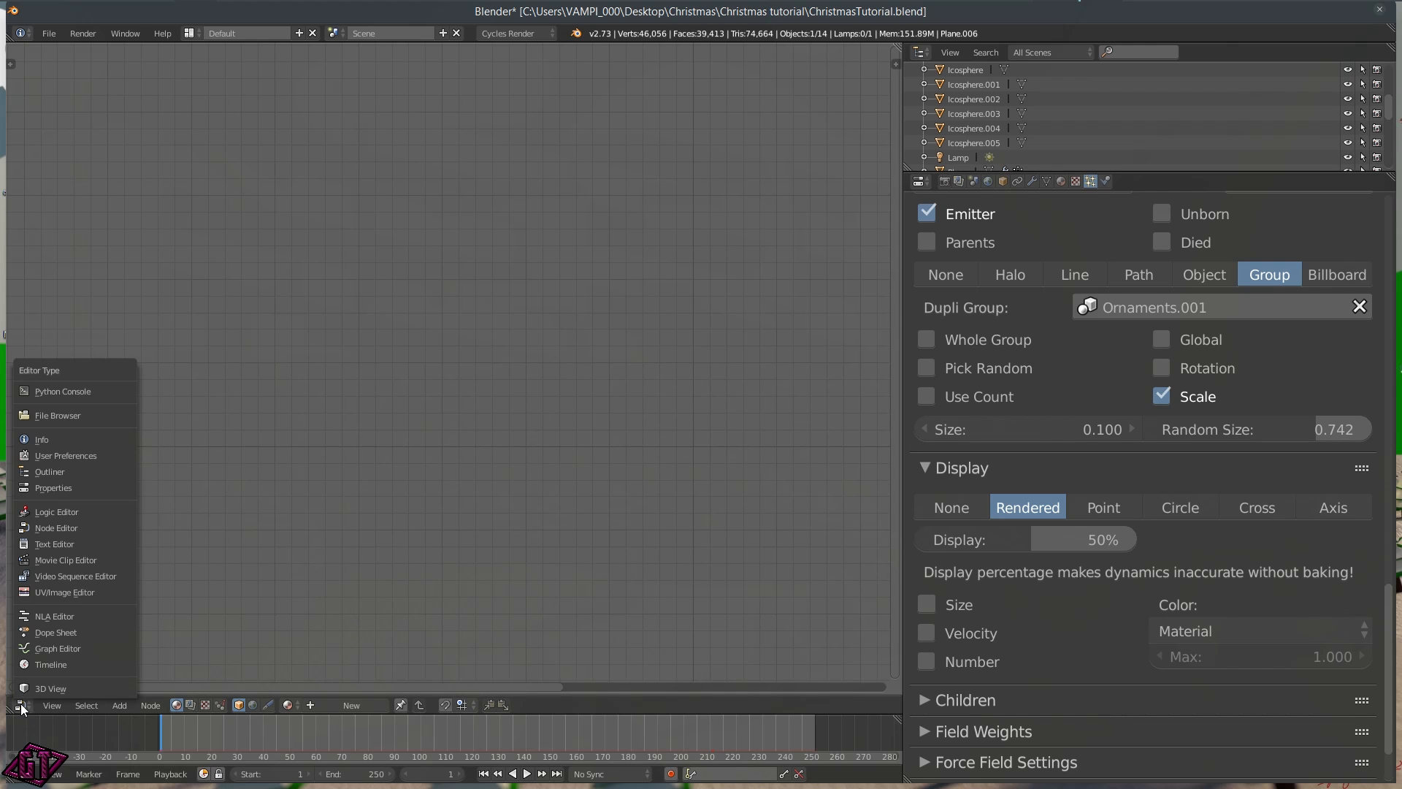
pyautogui.click(32, 688)
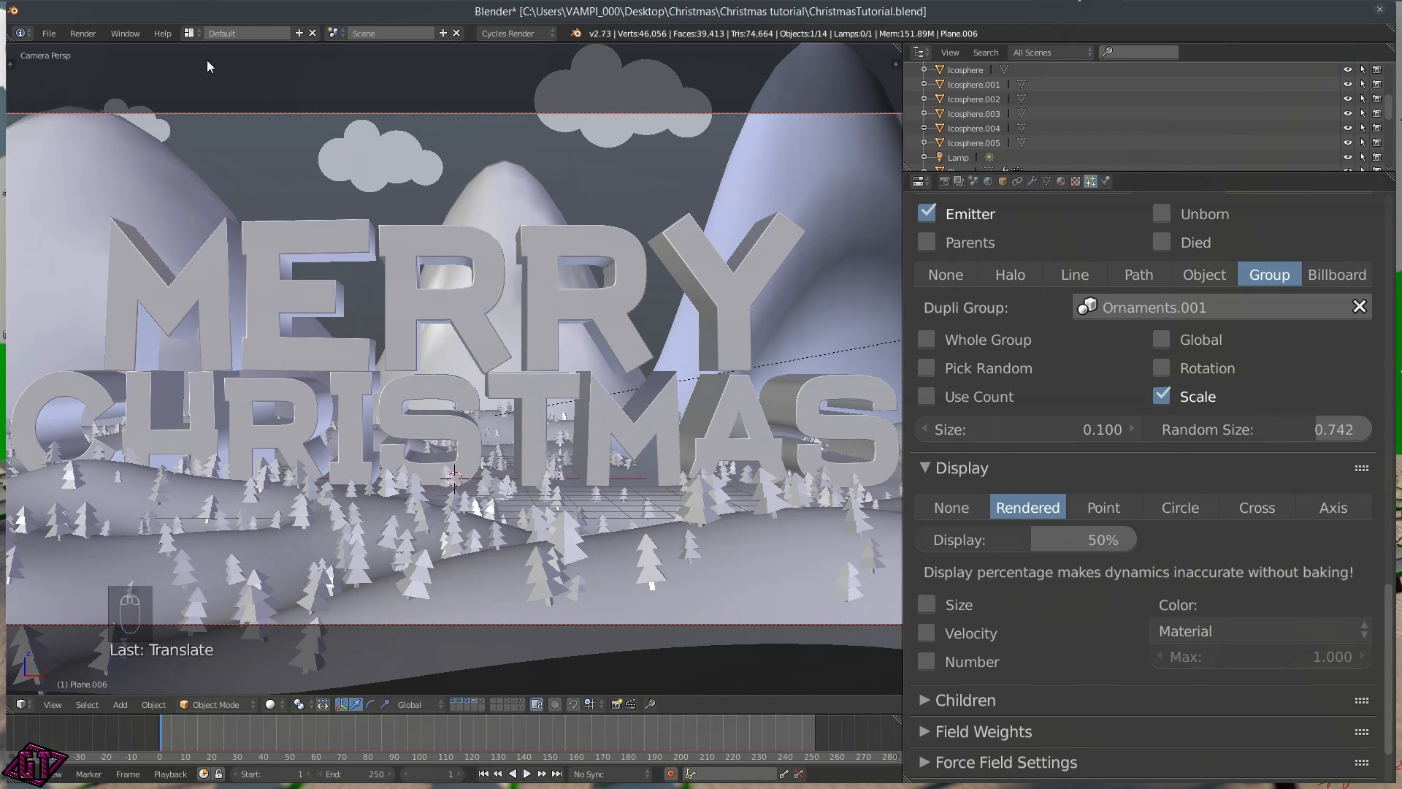
pyautogui.click(20, 705)
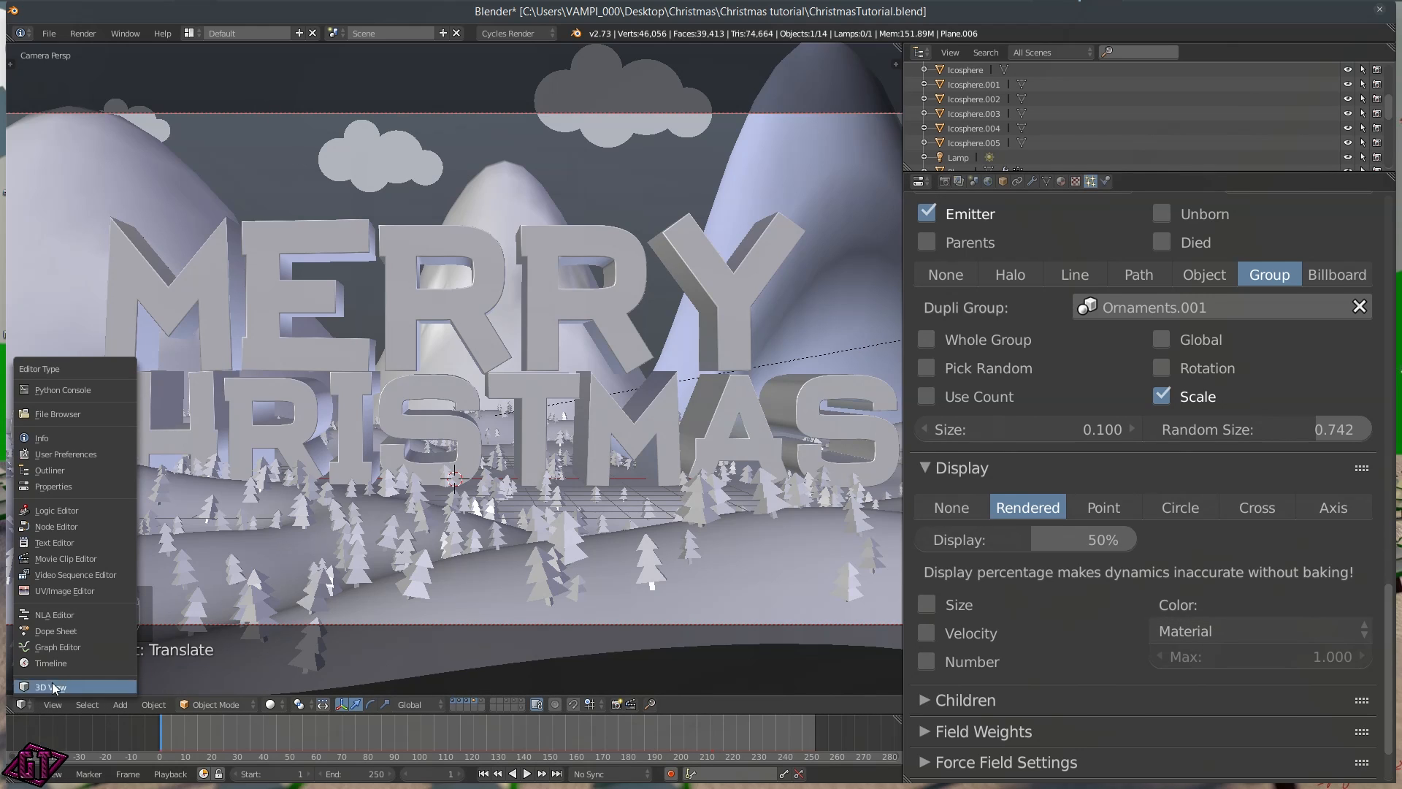
pyautogui.click(71, 595)
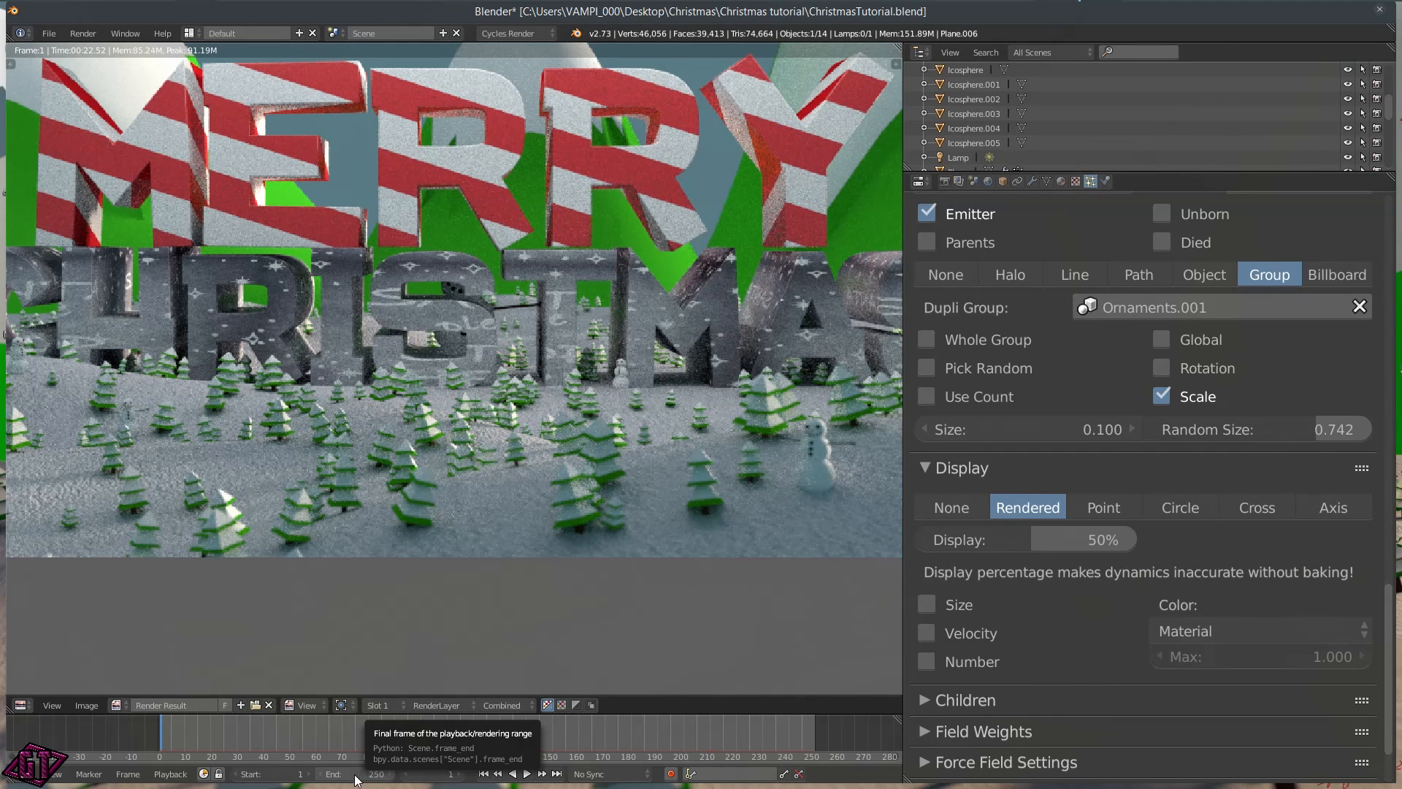
# Go to frame 210 of the animation and render it
pyautogui.click(419, 772)
pyautogui.write('2')
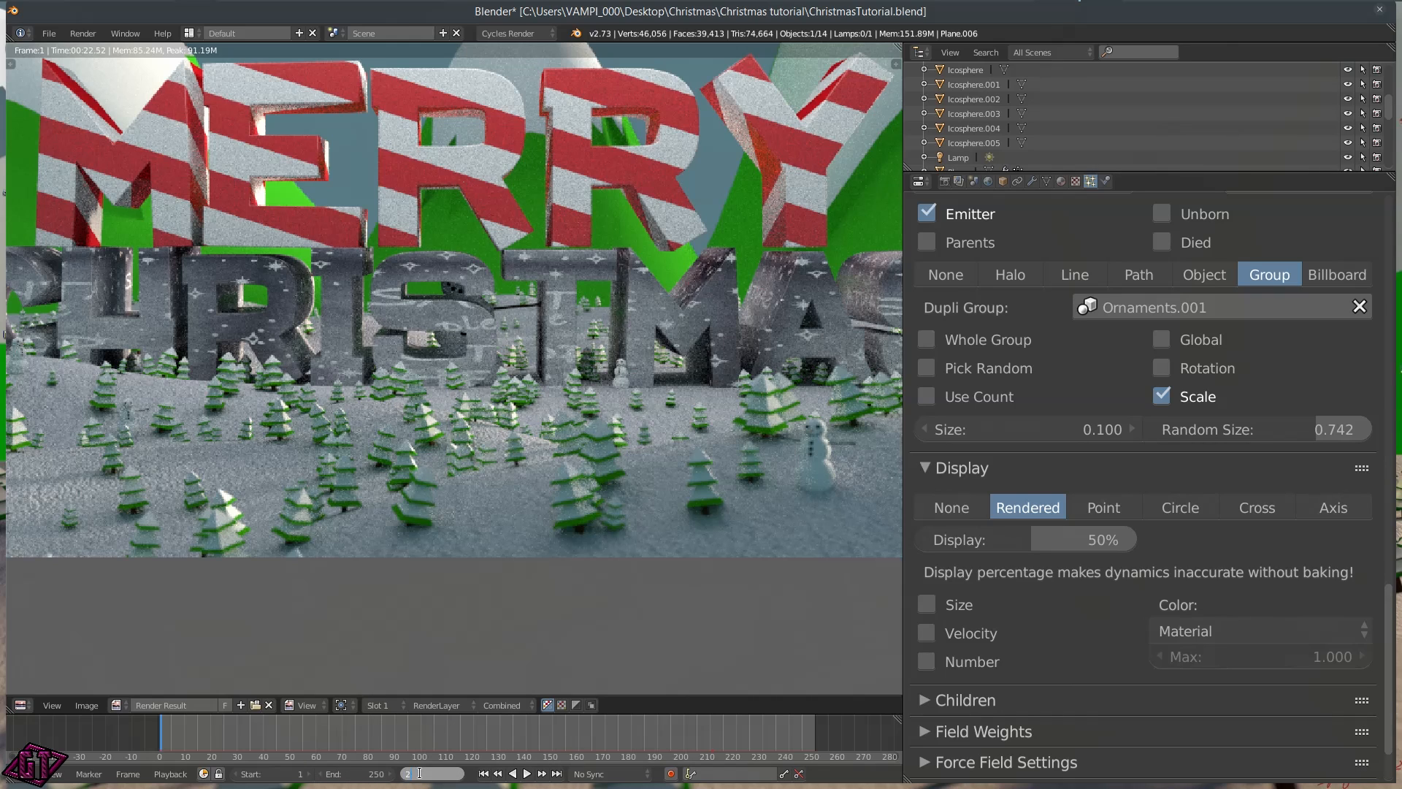
pyautogui.press('Return')
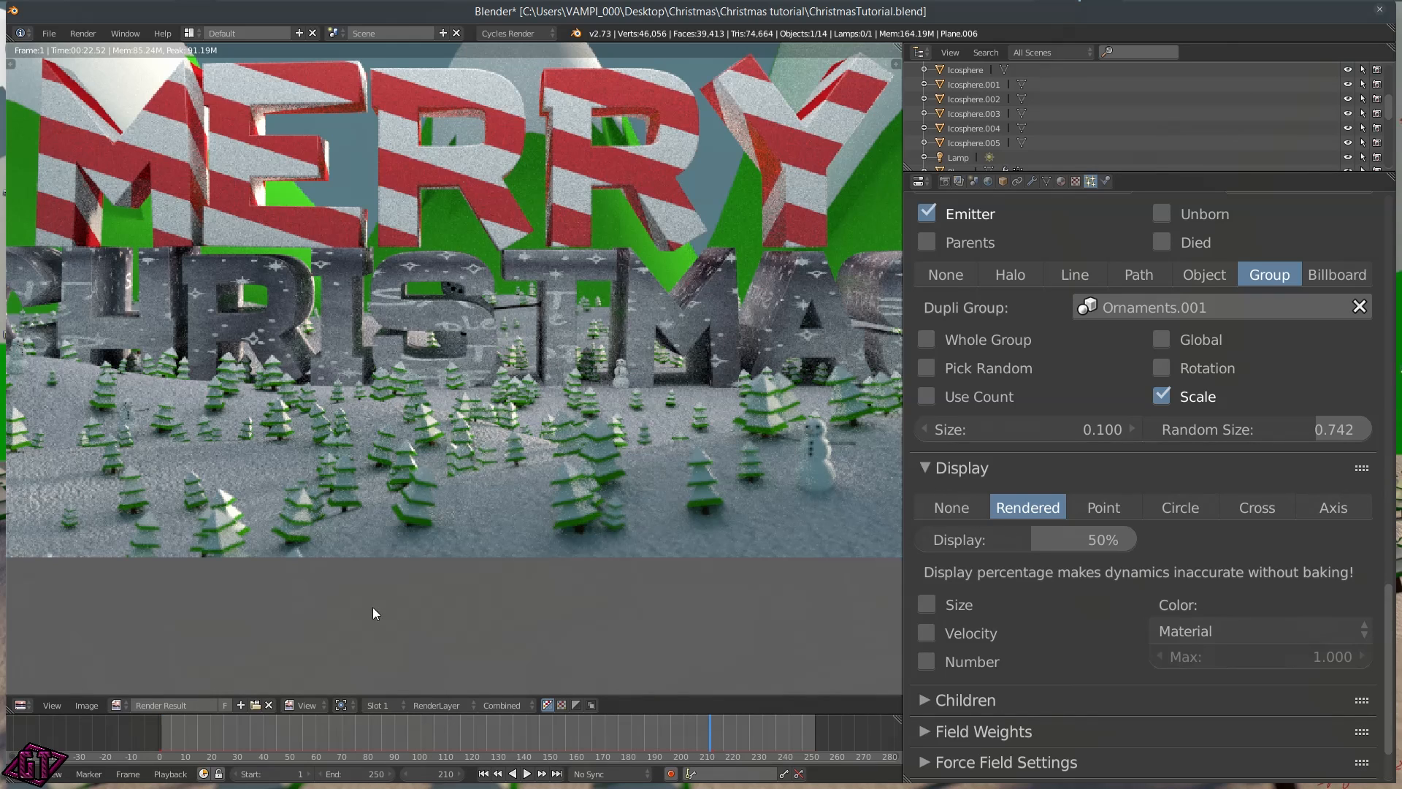
pyautogui.press('F12')
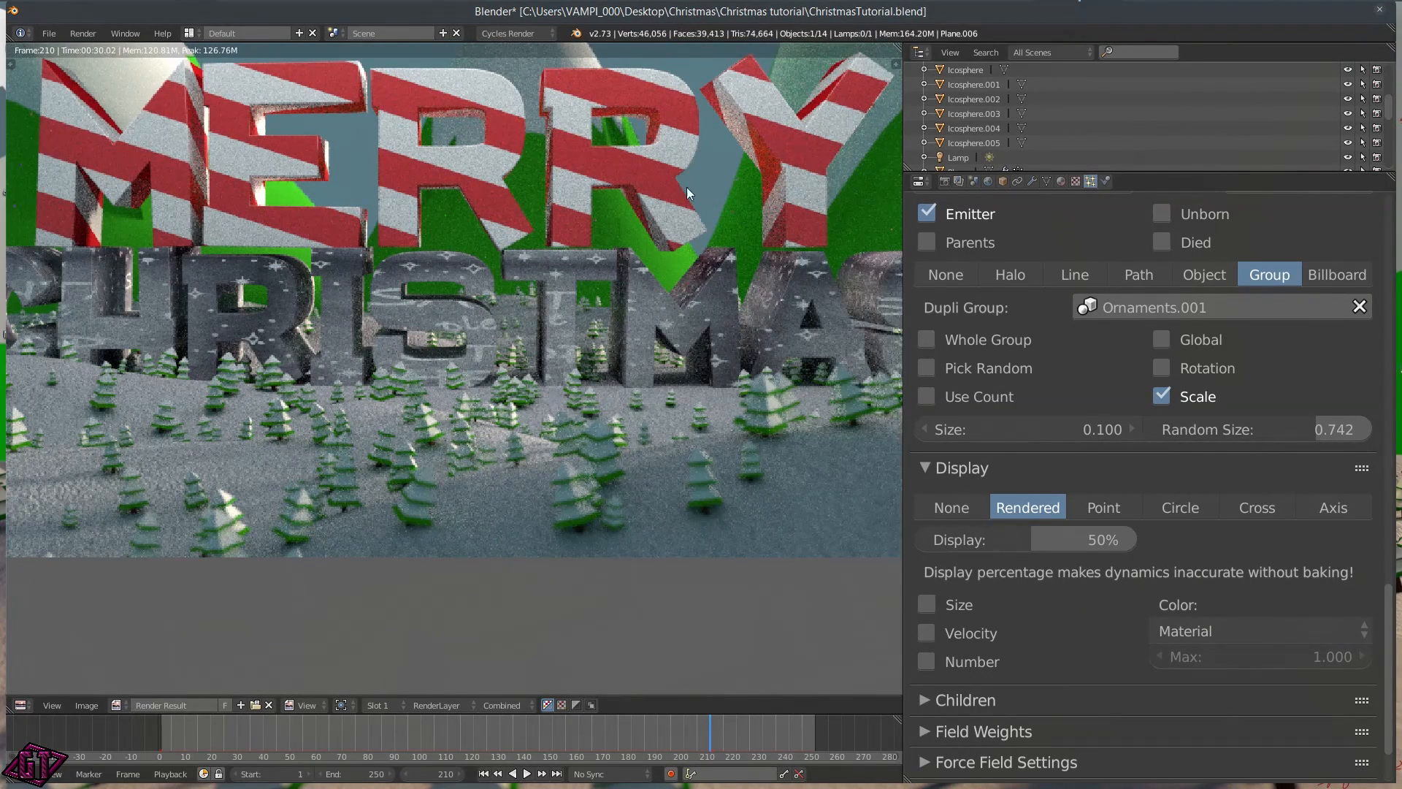
# Examine the falling ornaments in the rendered frame around the lettering, sky, mountains and snowy ground
pyautogui.scroll(4, 686, 187)
pyautogui.scroll(-4, 580, 247)
pyautogui.moveTo(635, 260); pyautogui.dragTo(571, 266, button='middle')
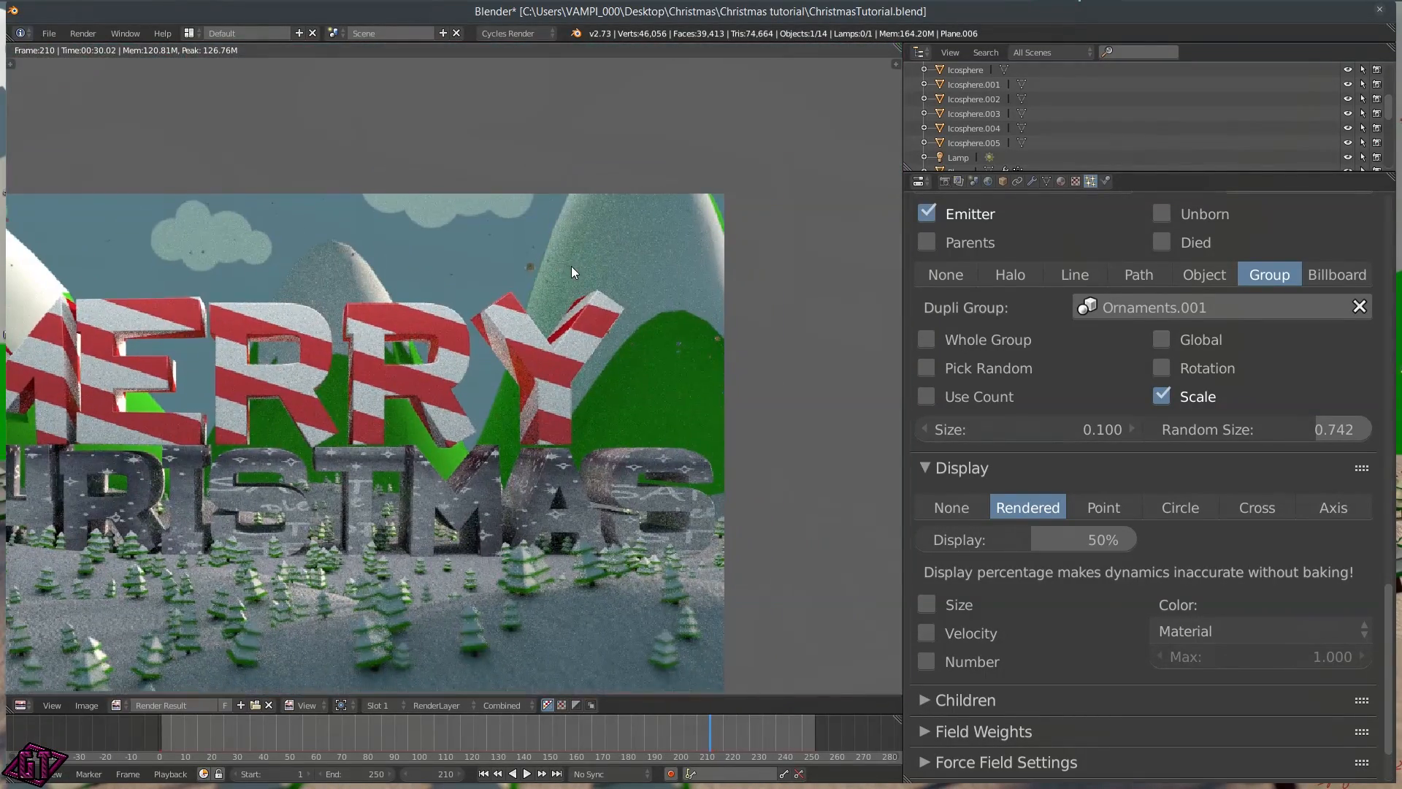
pyautogui.scroll(4, 690, 162)
pyautogui.moveTo(689, 162); pyautogui.dragTo(605, 272, button='middle')
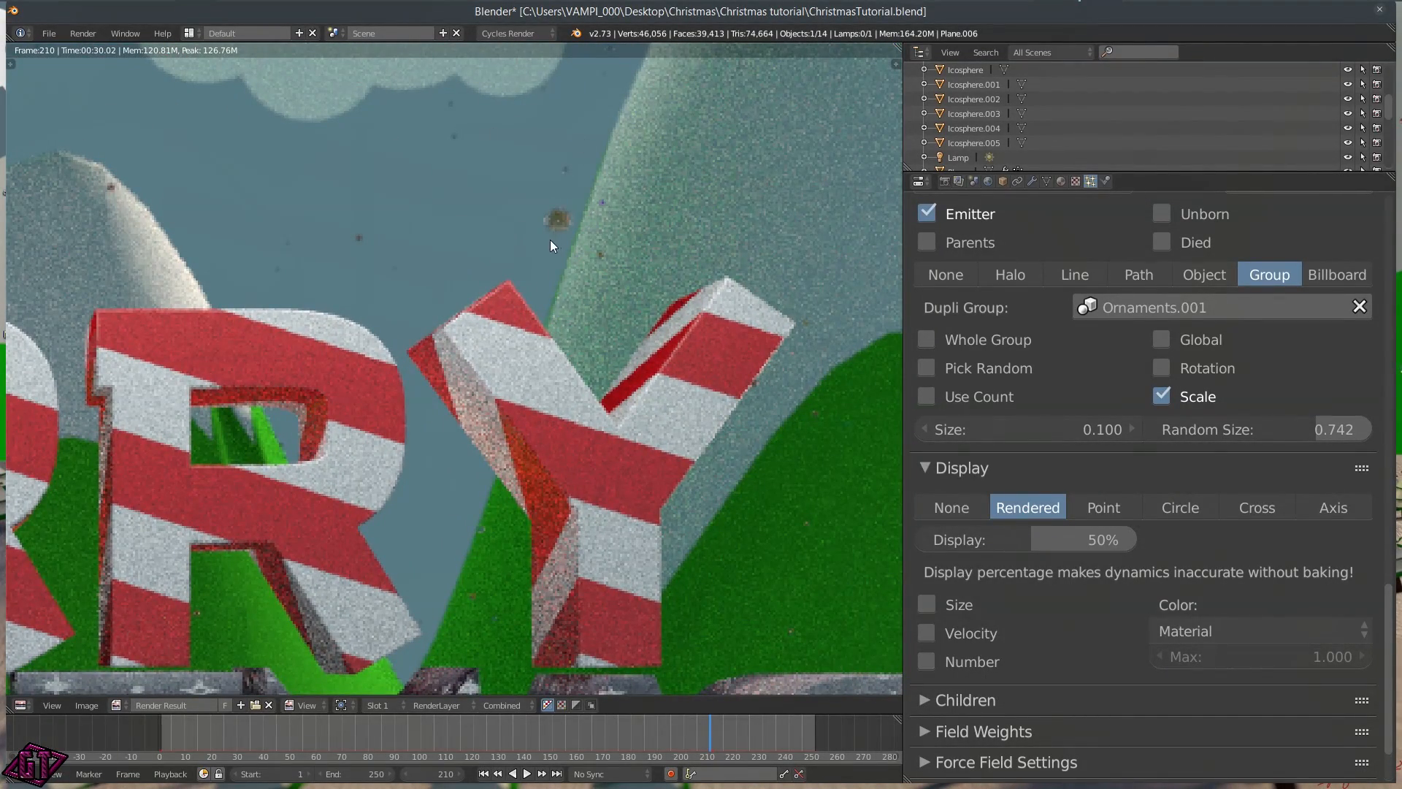
pyautogui.scroll(-3, 685, 371)
pyautogui.moveTo(330, 441); pyautogui.dragTo(765, 314, button='middle')
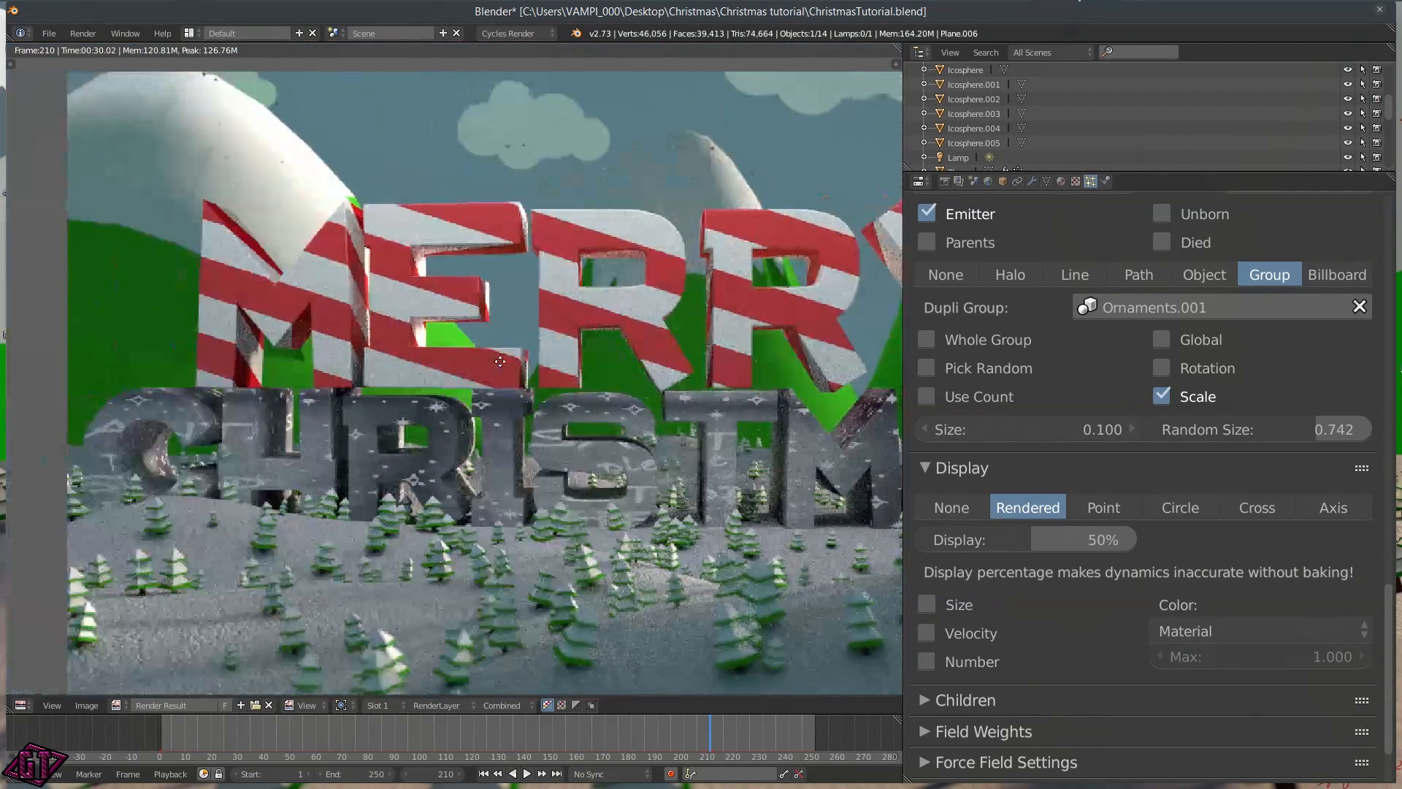
pyautogui.scroll(2, 500, 186)
pyautogui.moveTo(304, 188); pyautogui.dragTo(550, 384, button='middle')
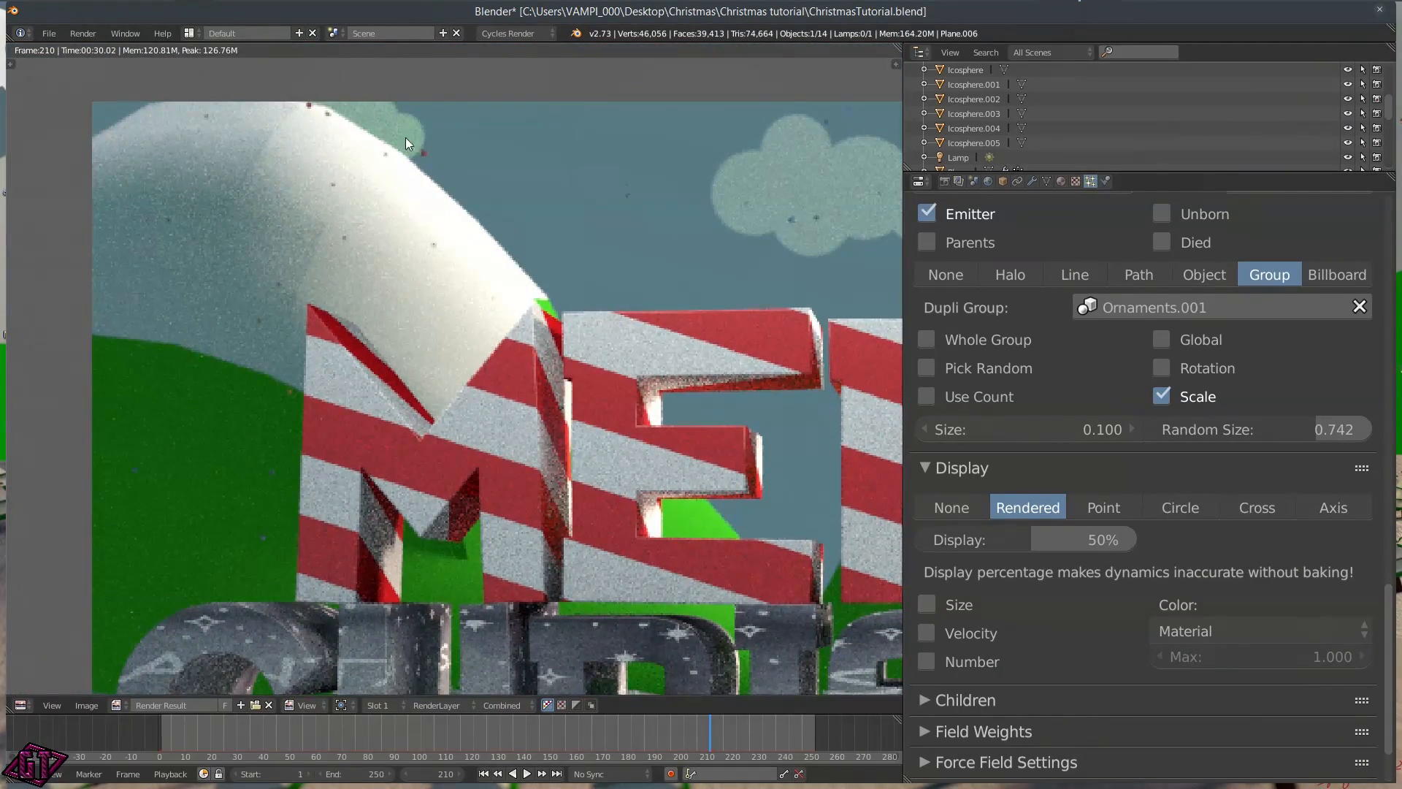
pyautogui.scroll(-6, 765, 225)
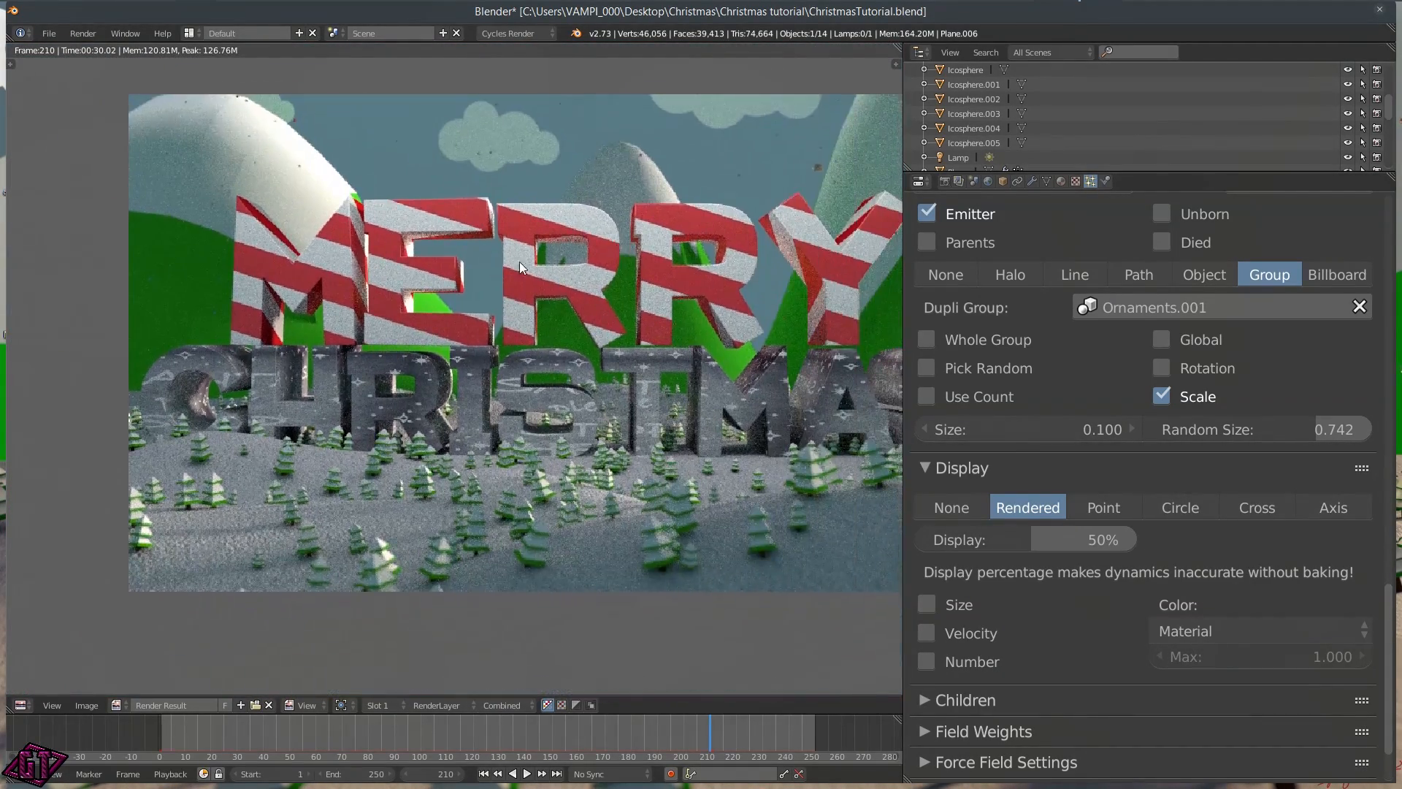
pyautogui.scroll(1, 449, 445)
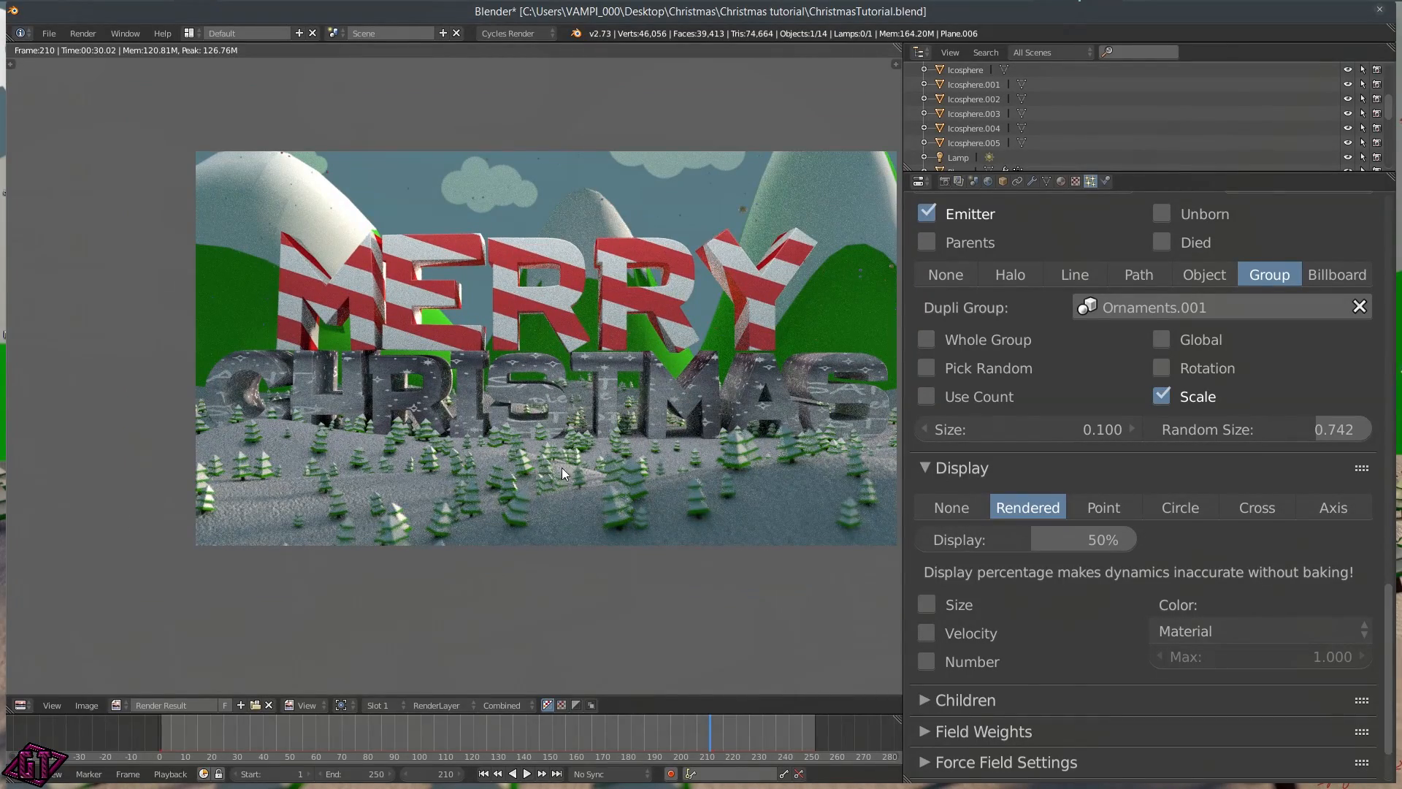
pyautogui.scroll(4, 576, 474)
pyautogui.scroll(-4, 501, 494)
pyautogui.scroll(3, 361, 485)
pyautogui.scroll(-2, 370, 484)
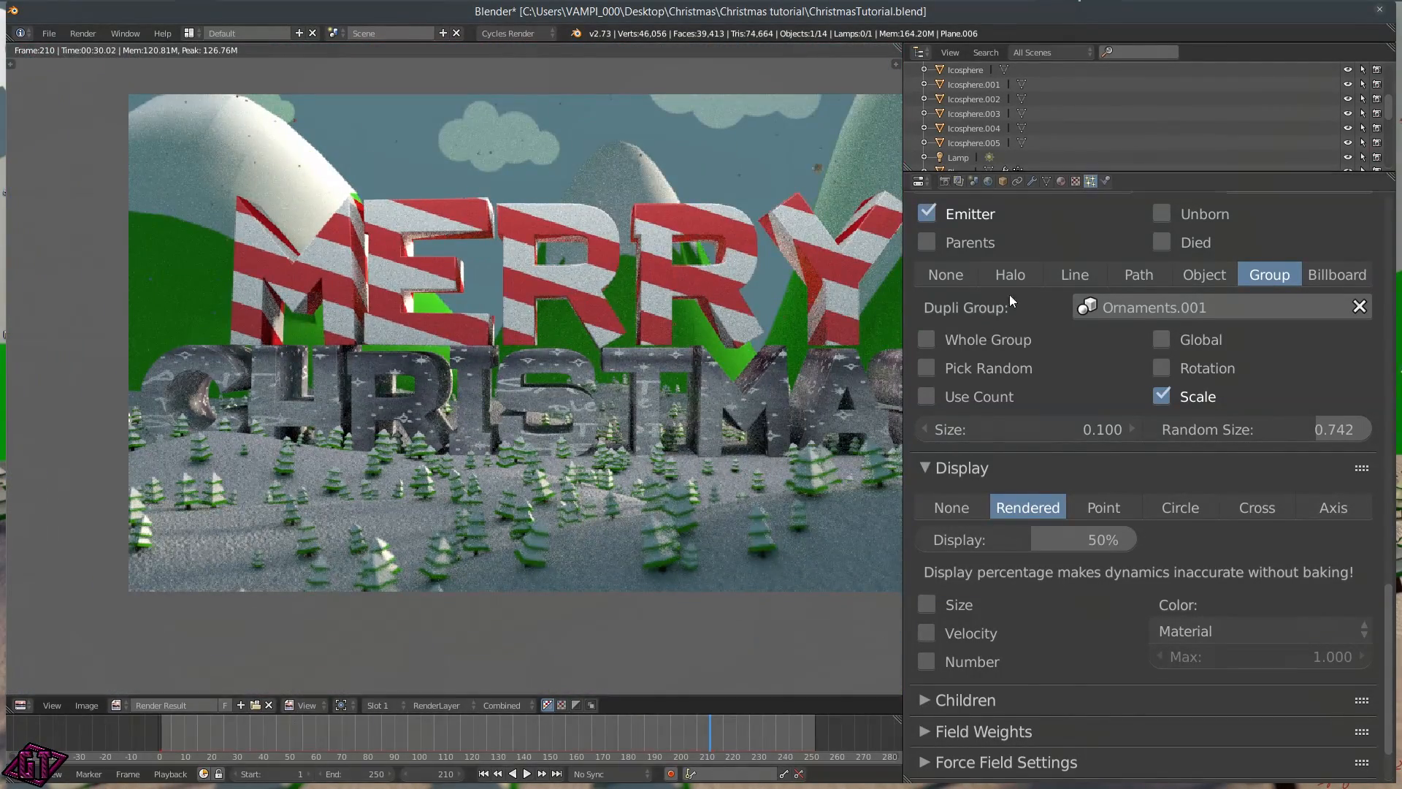
# Review the ornament particle settings up to the emission values, centre the whole render, and return the timeline to the first frame
pyautogui.scroll(10, 1056, 332)
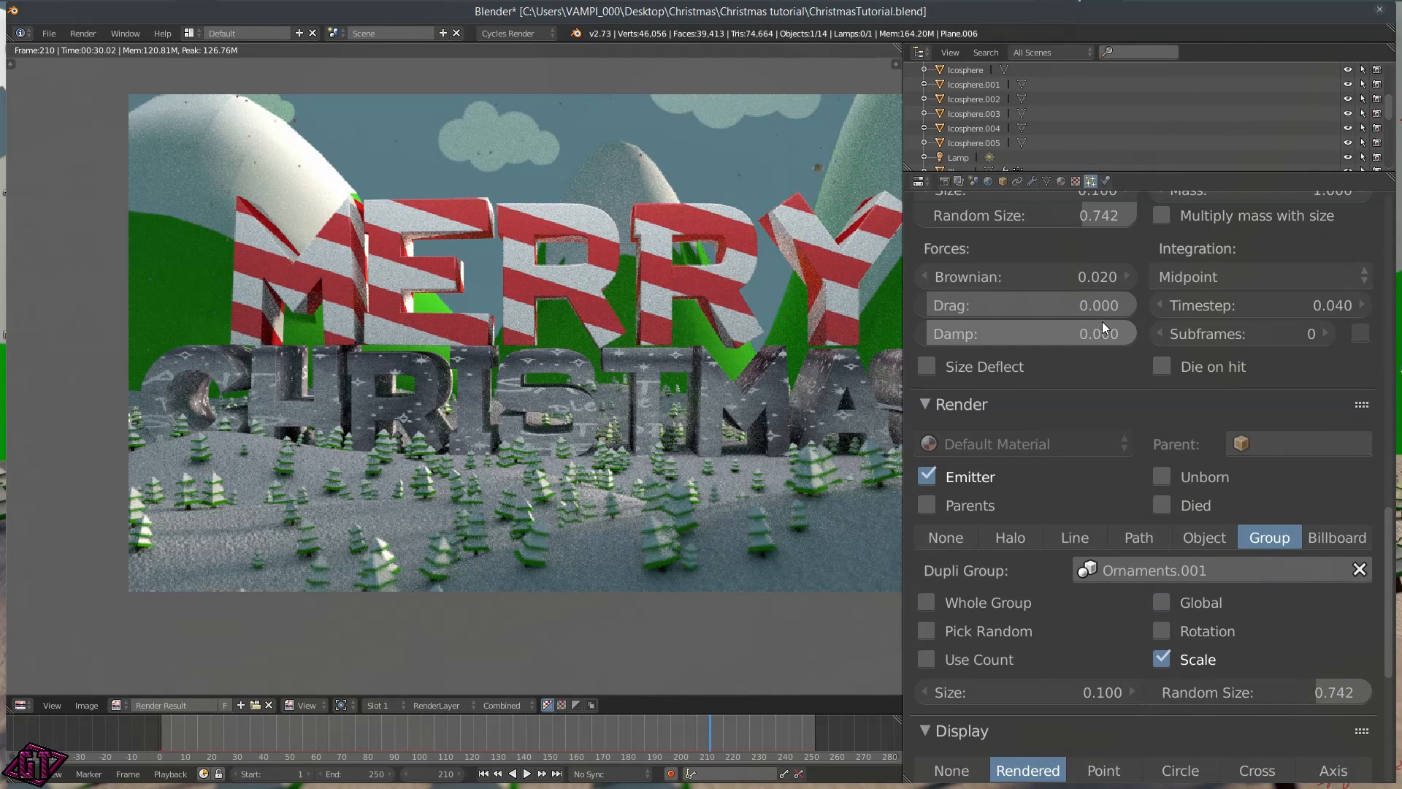
pyautogui.scroll(6, 1141, 295)
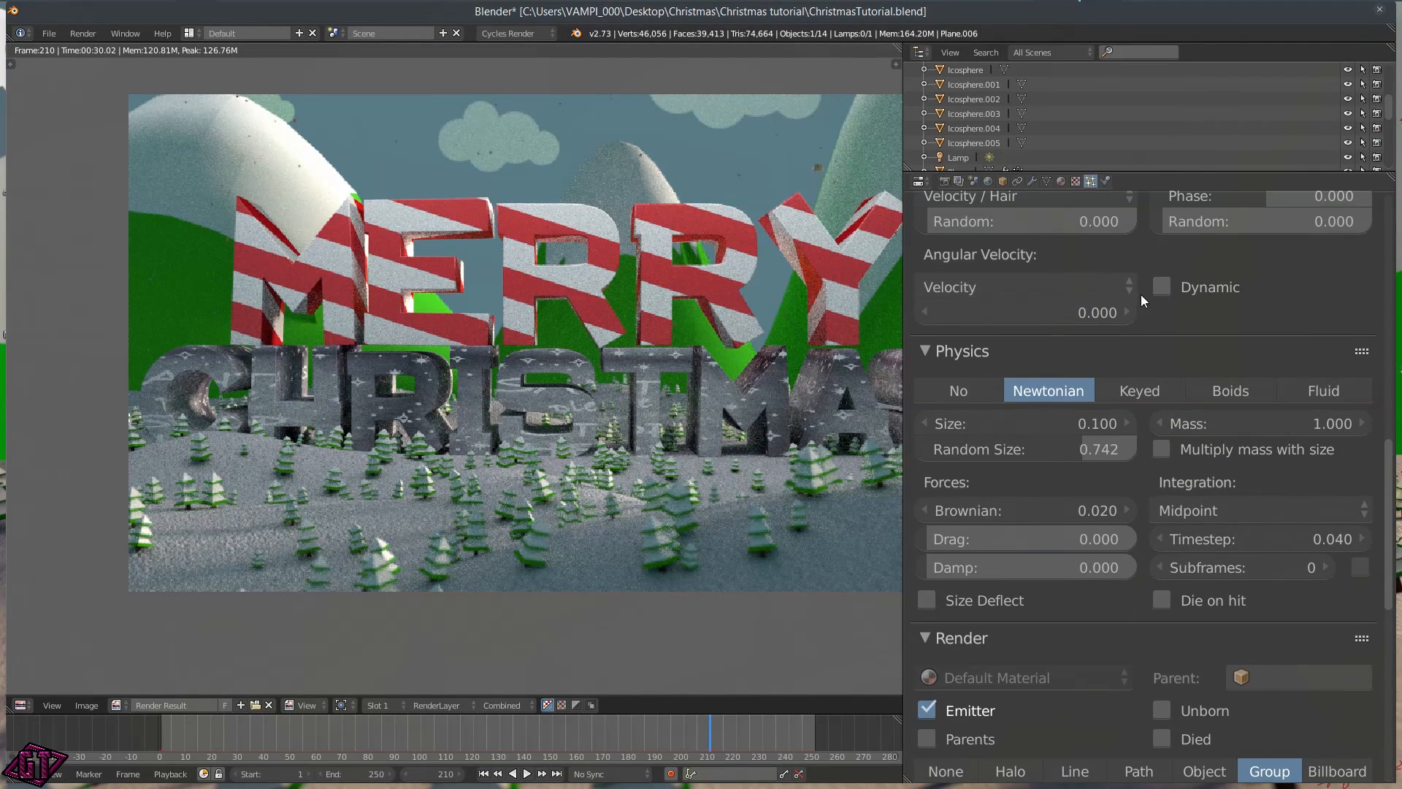
pyautogui.scroll(16, 1140, 295)
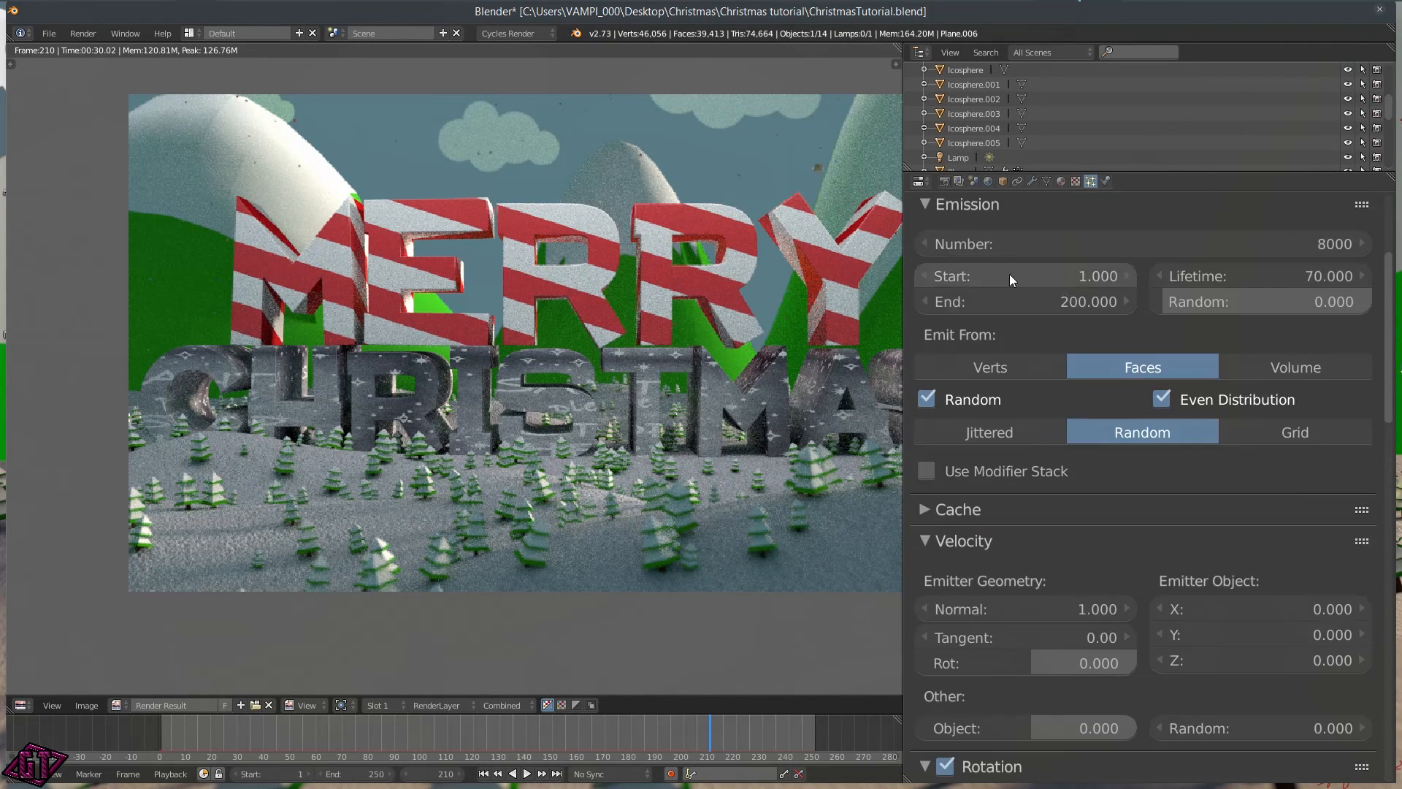
pyautogui.scroll(3, 1023, 274)
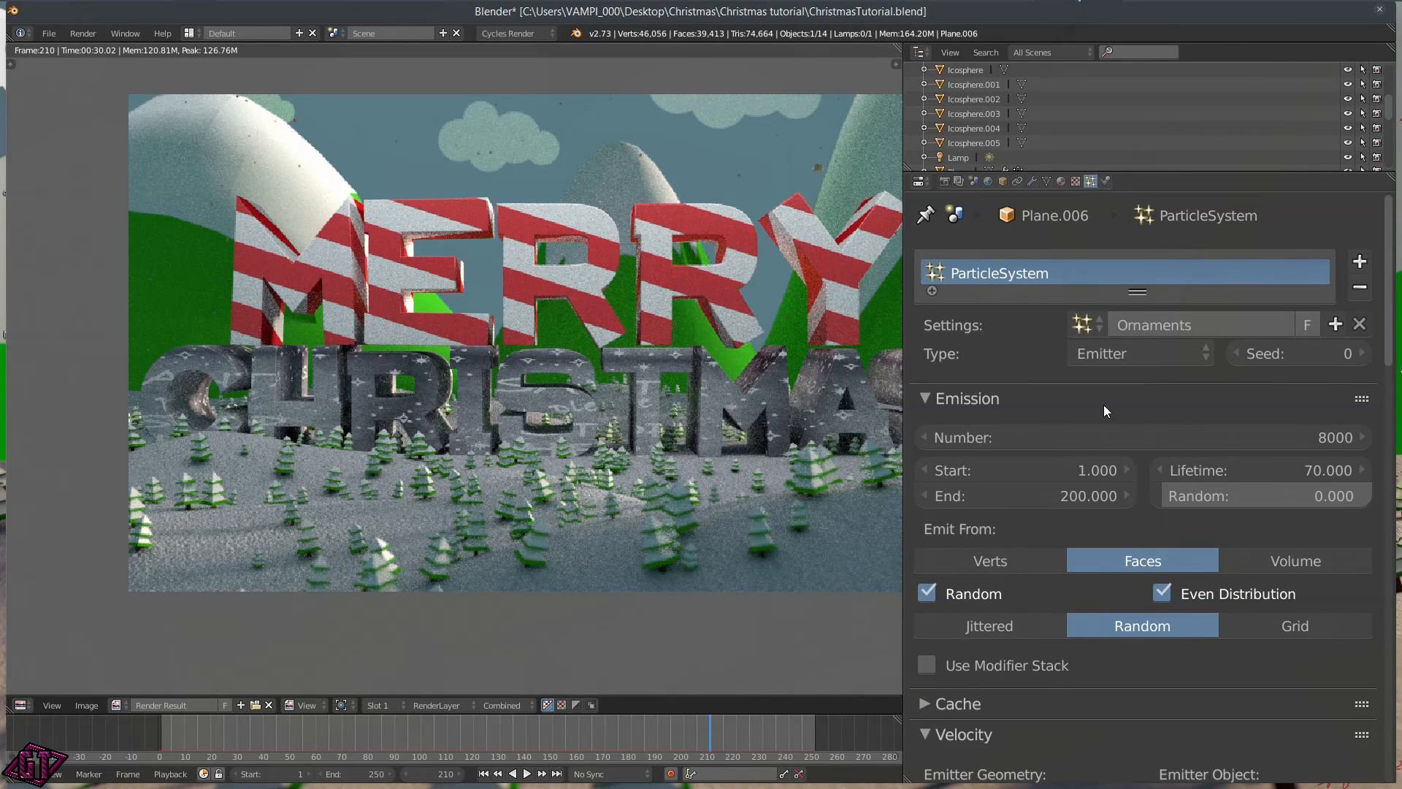
pyautogui.moveTo(497, 229); pyautogui.dragTo(383, 218, button='middle')
pyautogui.scroll(-1, 704, 138)
pyautogui.moveTo(422, 317); pyautogui.dragTo(430, 276, button='middle')
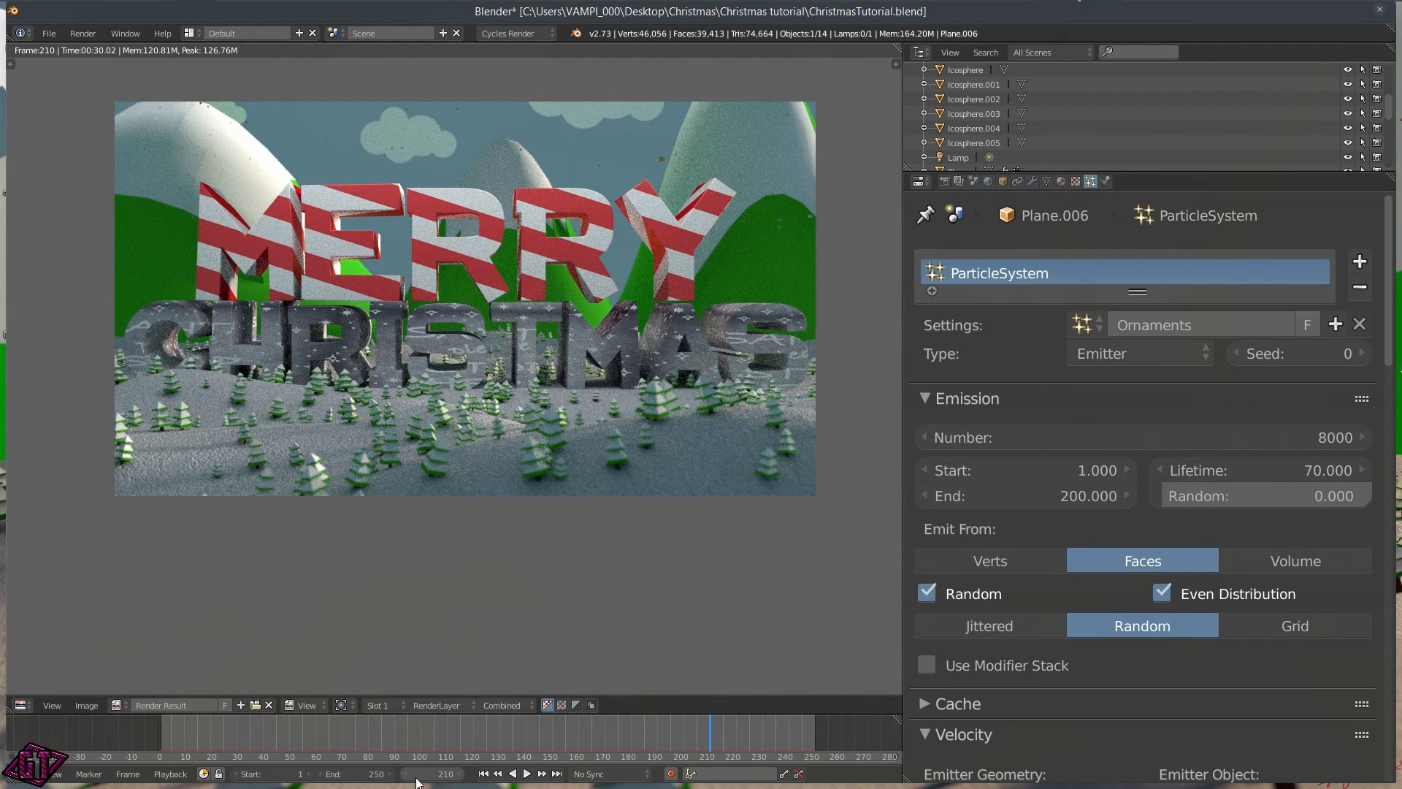
pyautogui.click(484, 774)
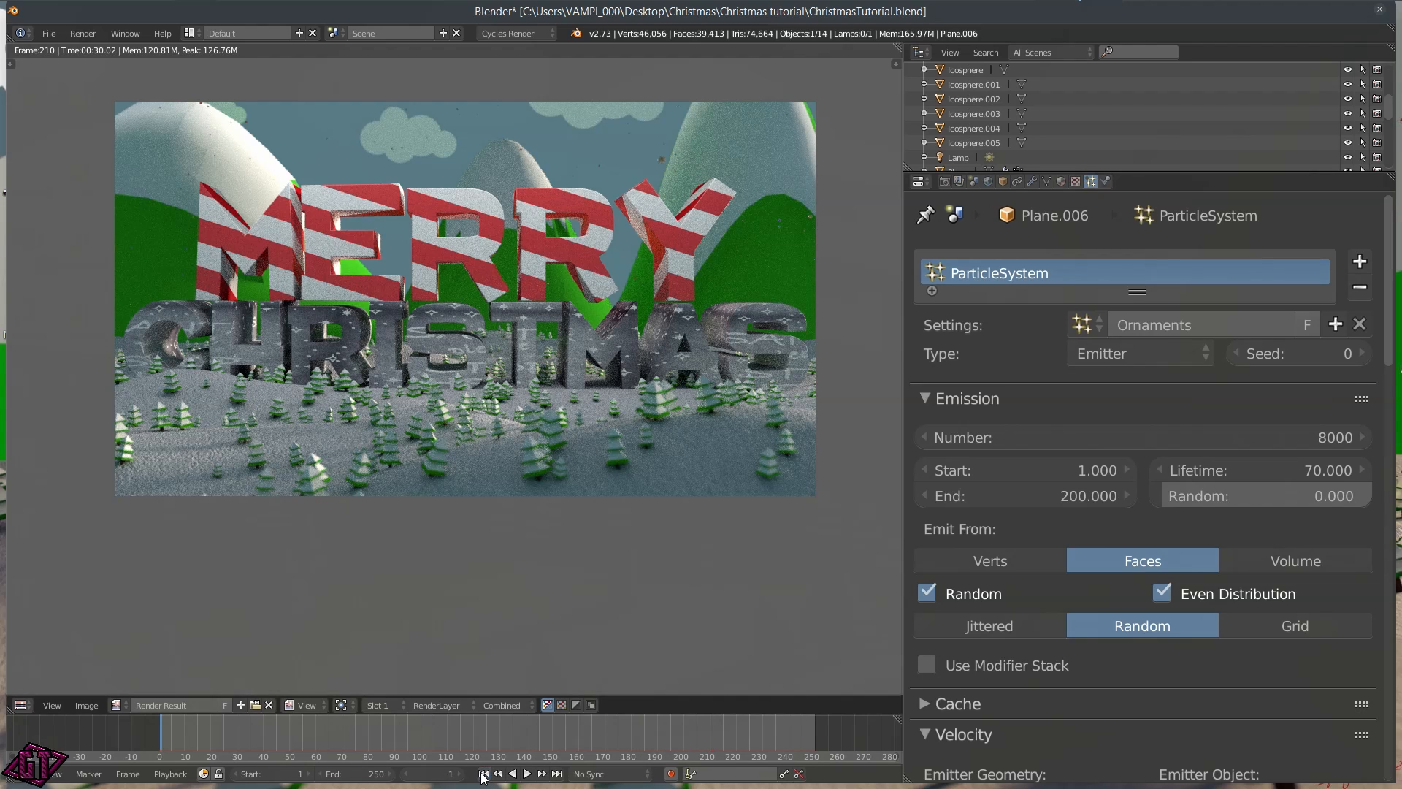
# Look through the particle settings from emission down to Textures, expanding and collapsing the Textures section
pyautogui.scroll(-12, 1041, 615)
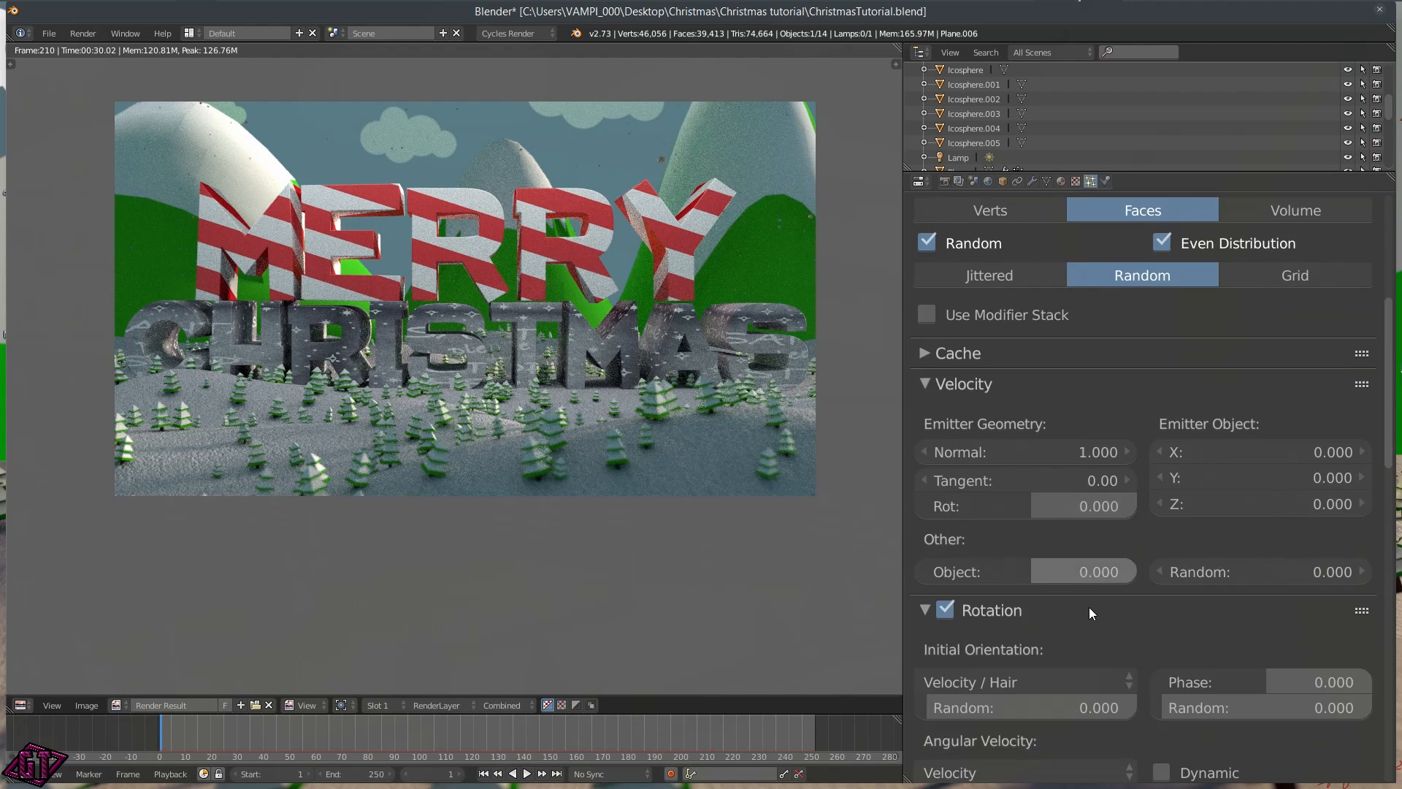
pyautogui.scroll(-10, 1086, 607)
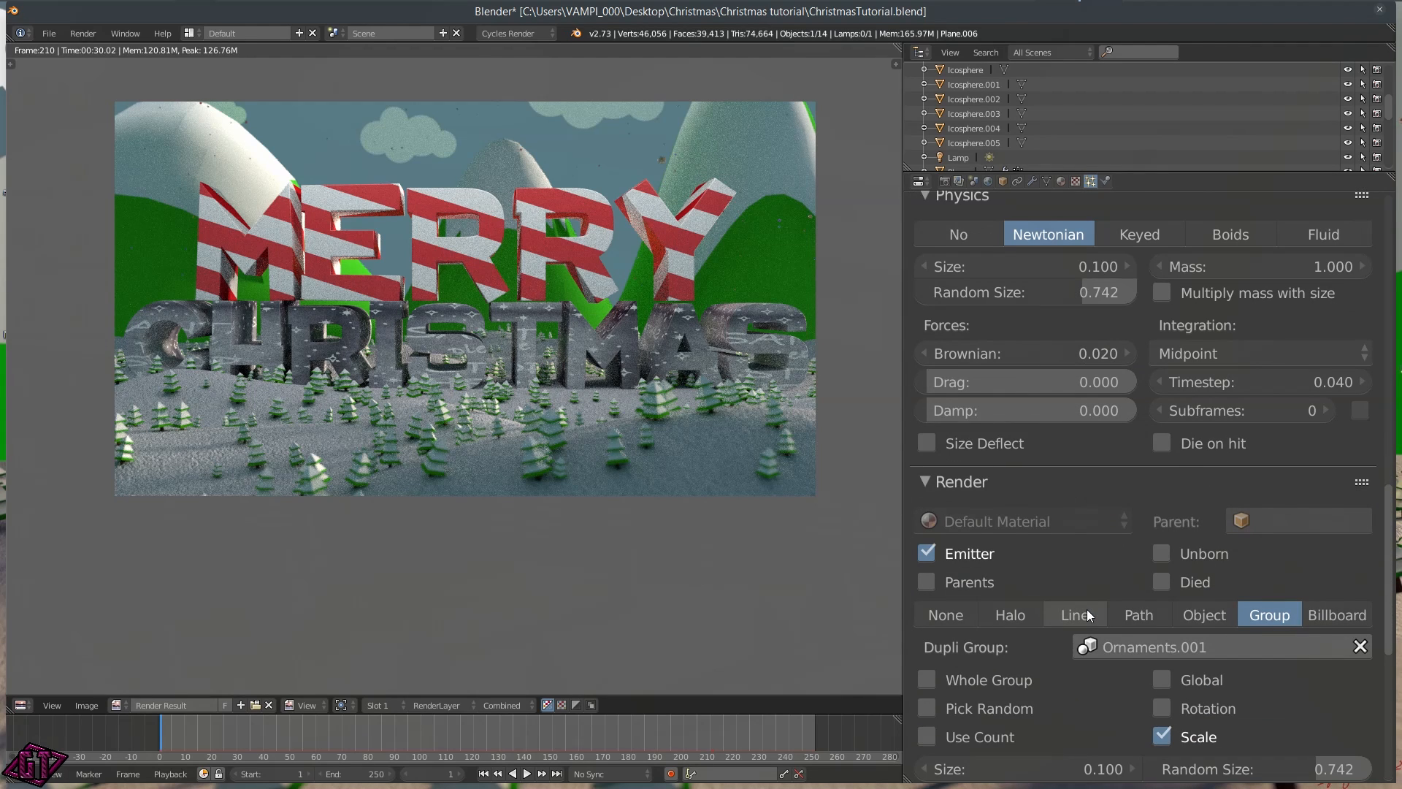
pyautogui.scroll(-14, 1081, 515)
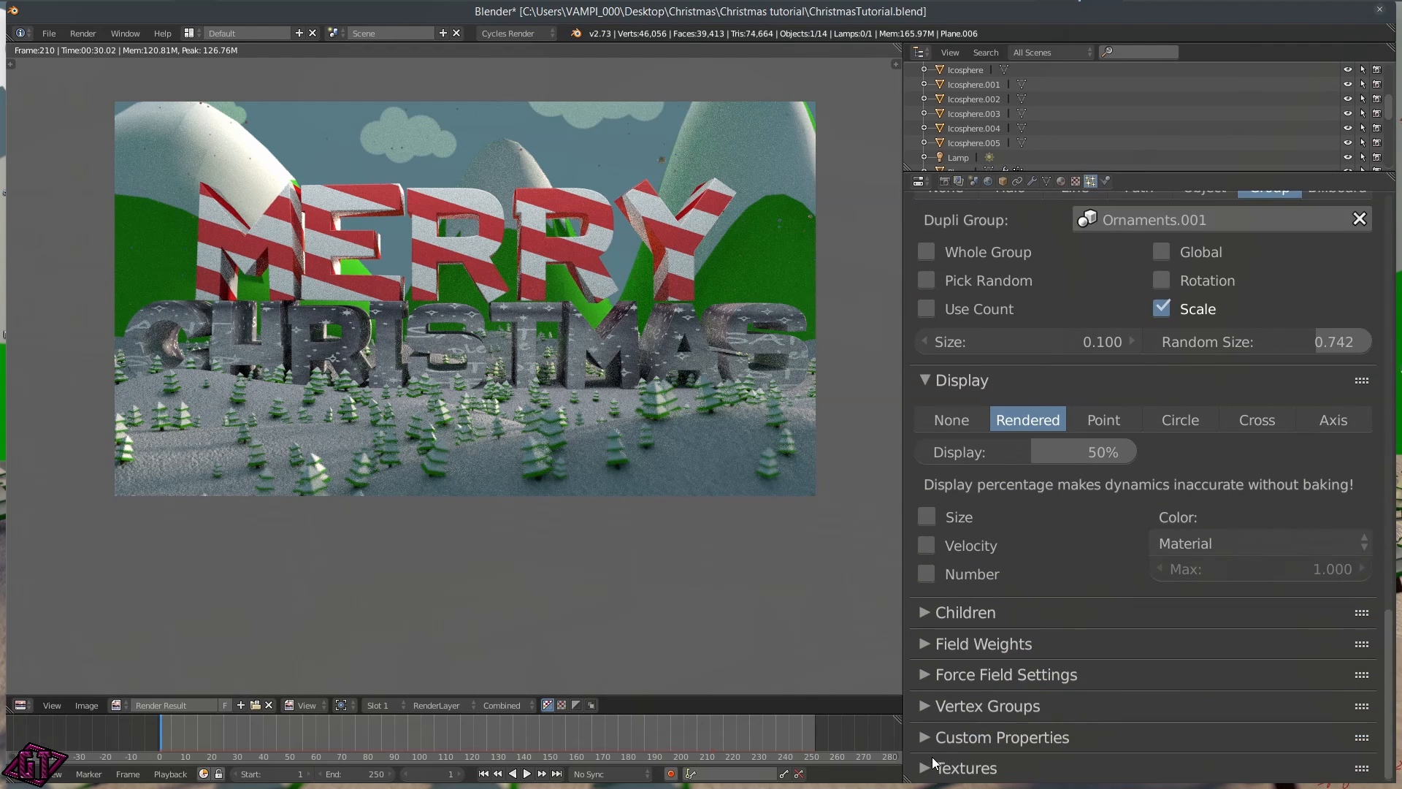
pyautogui.click(942, 766)
pyautogui.scroll(-4, 1033, 709)
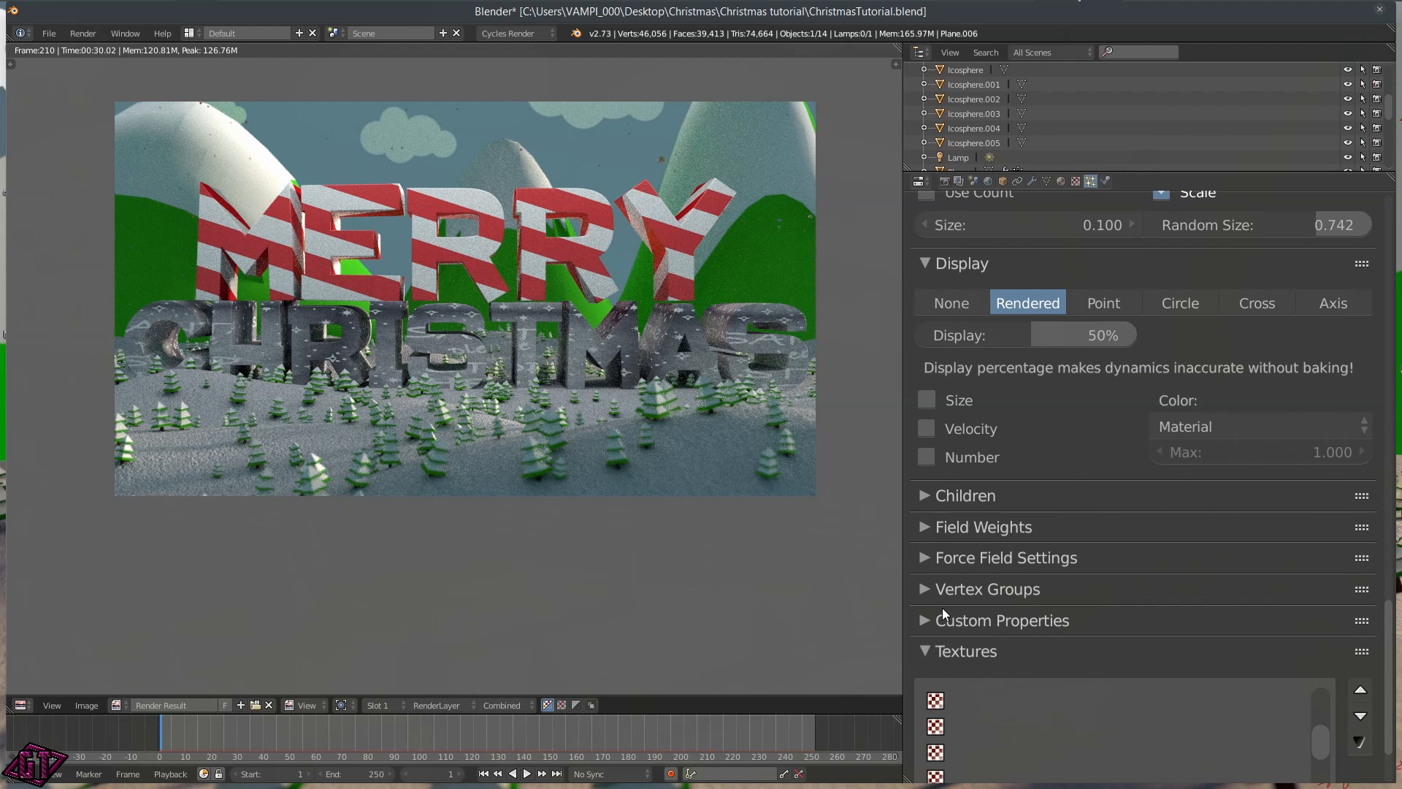
pyautogui.click(925, 650)
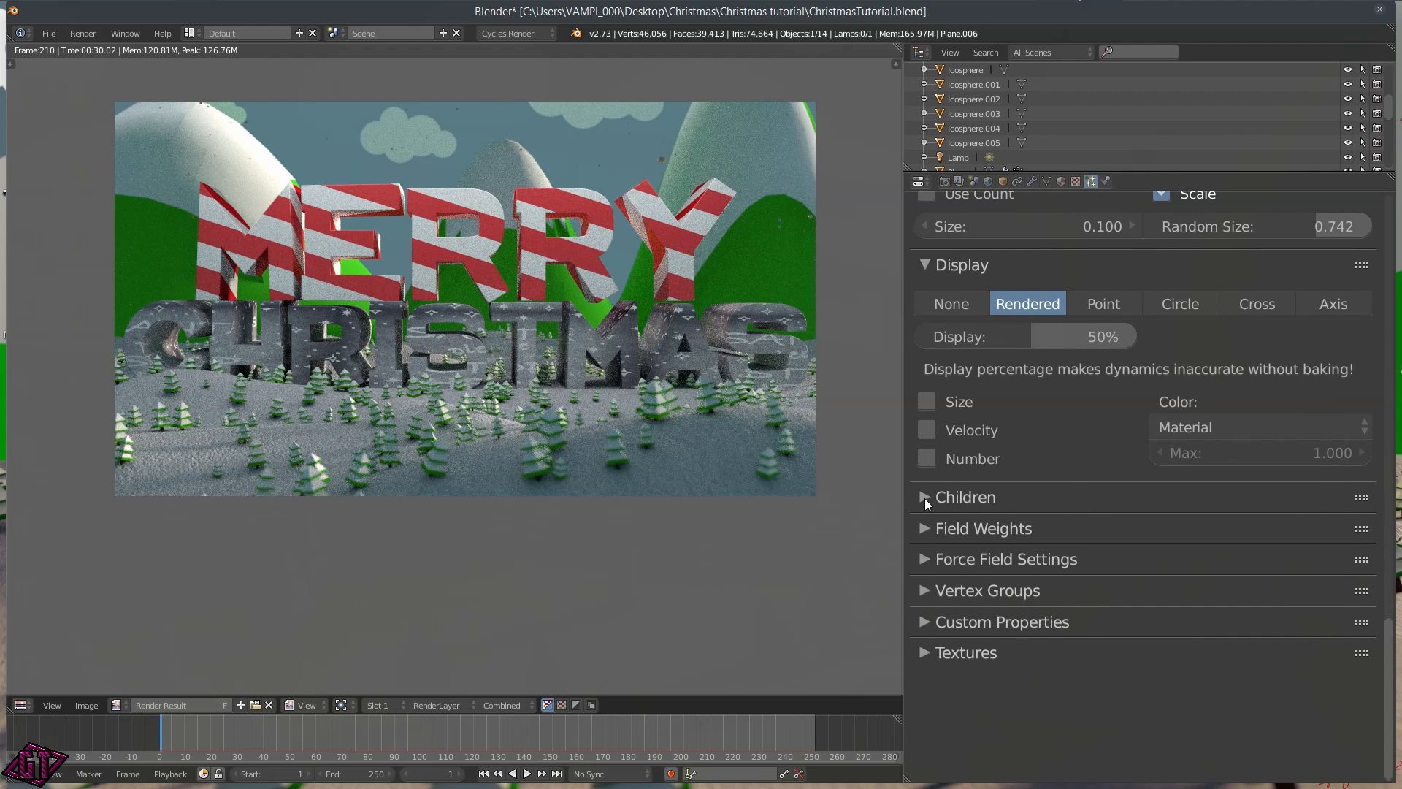
# Collapse the Display section and check the Children, Field Weights and Force Field Settings sections of the particle system
pyautogui.click(930, 264)
pyautogui.click(927, 295)
pyautogui.click(927, 295)
pyautogui.click(926, 327)
pyautogui.click(927, 328)
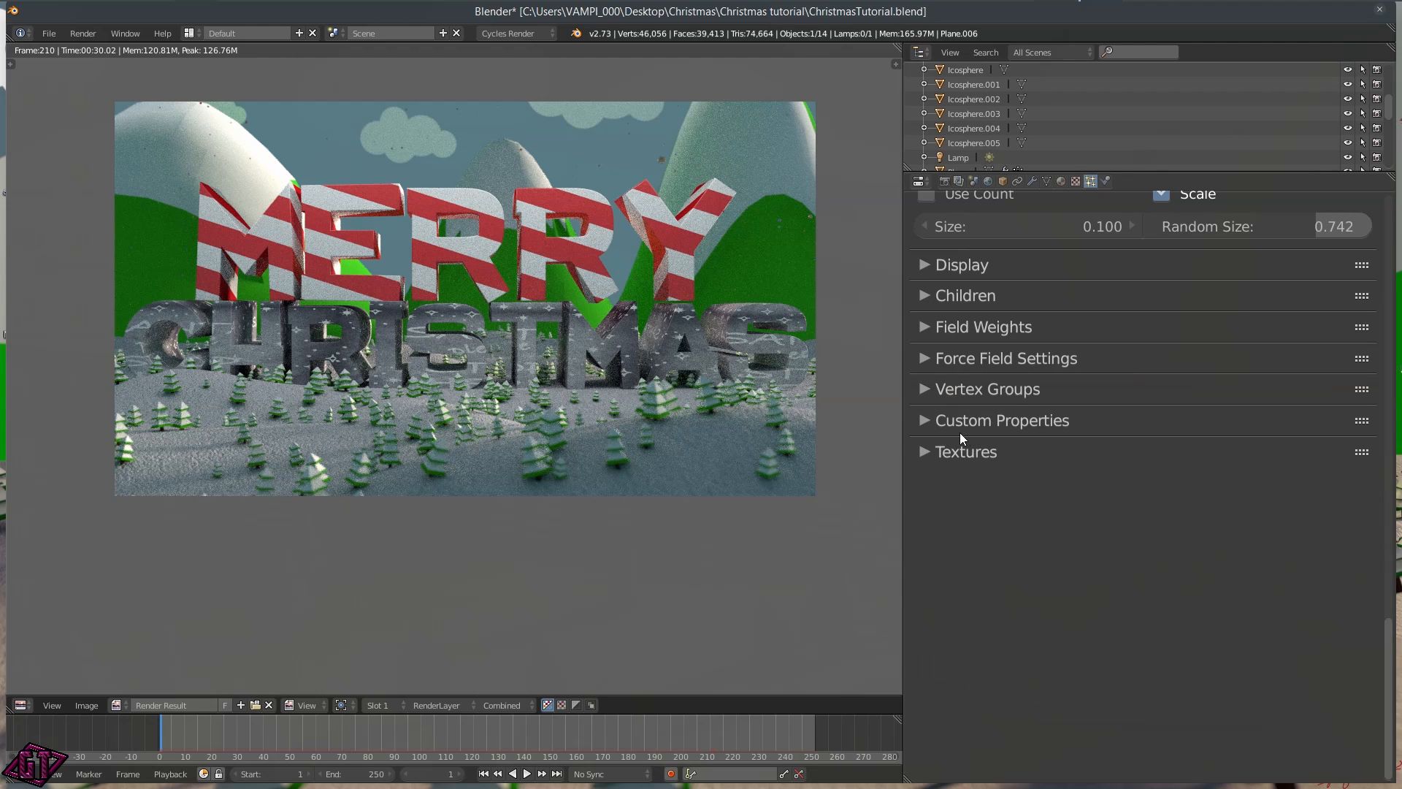
pyautogui.click(927, 358)
pyautogui.click(926, 359)
# Collapse the Render and Physics sections of the ornament particle settings
pyautogui.scroll(10, 1059, 384)
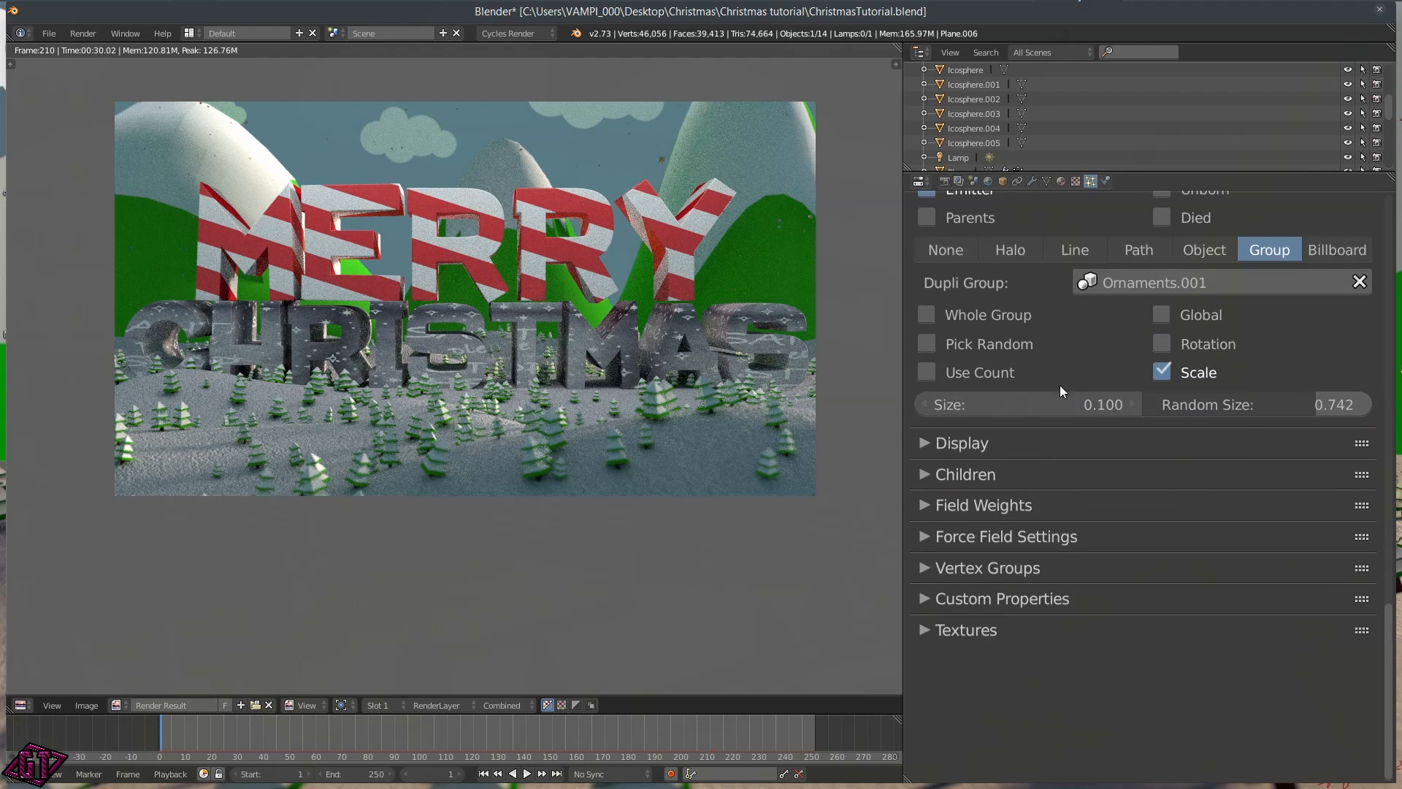
pyautogui.scroll(1, 1020, 348)
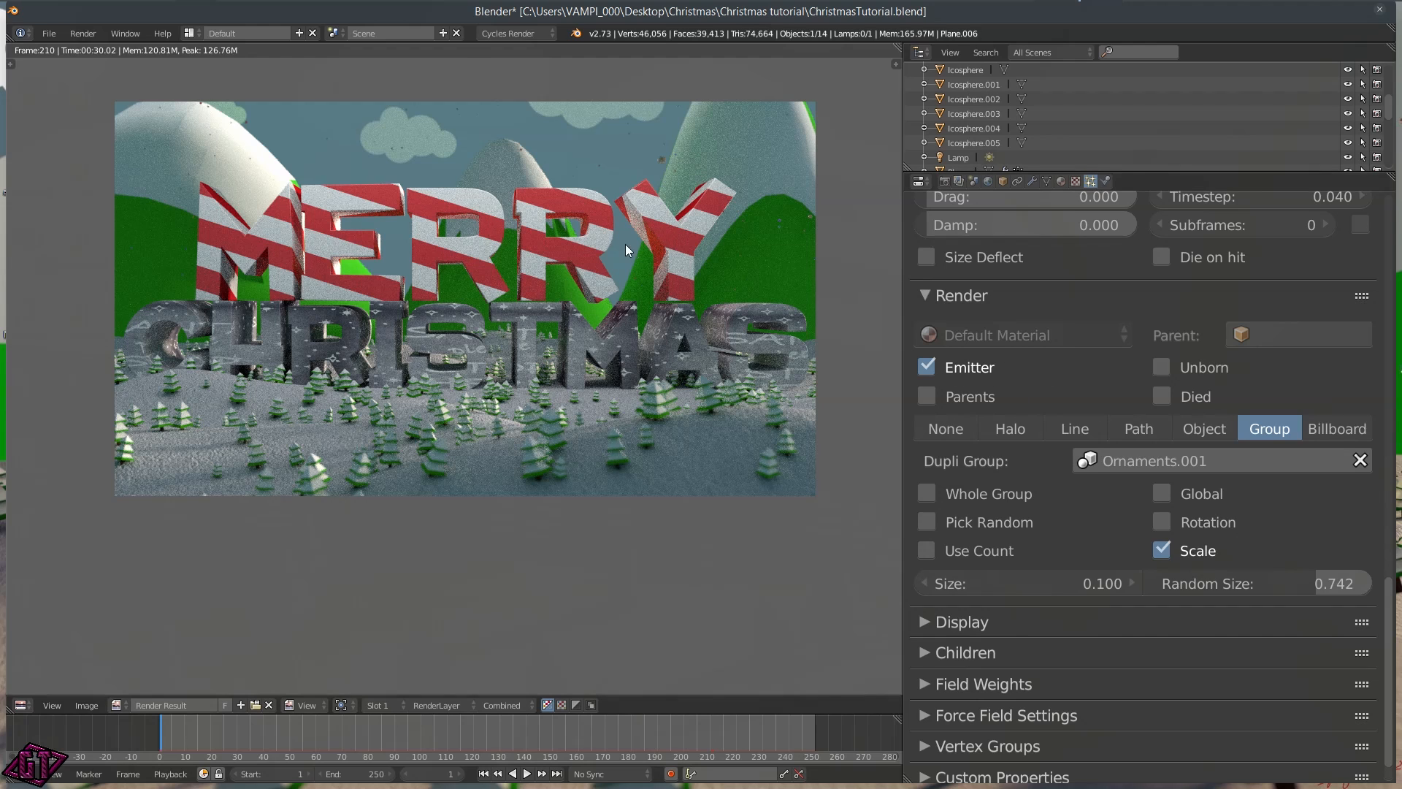
pyautogui.scroll(1, 1059, 387)
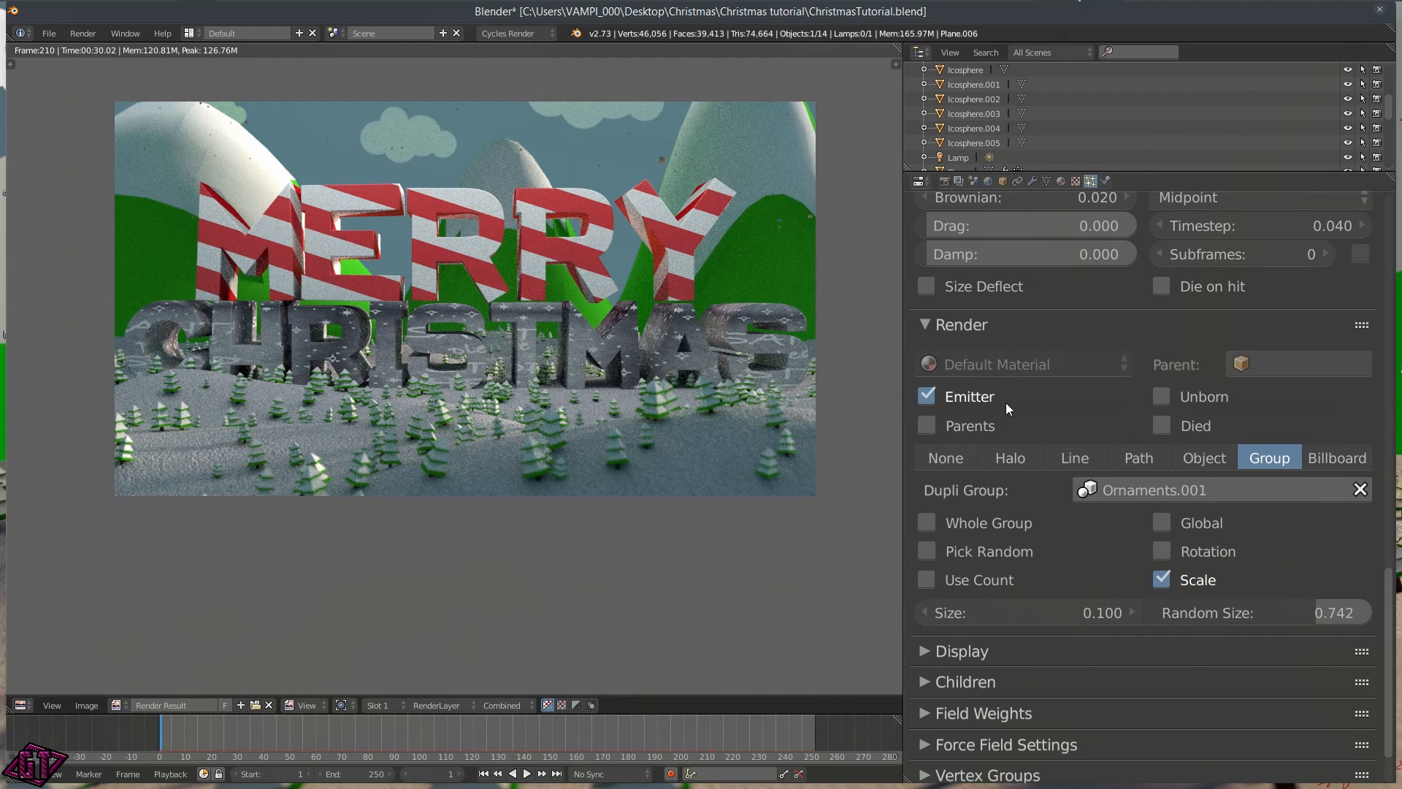
pyautogui.scroll(4, 1168, 405)
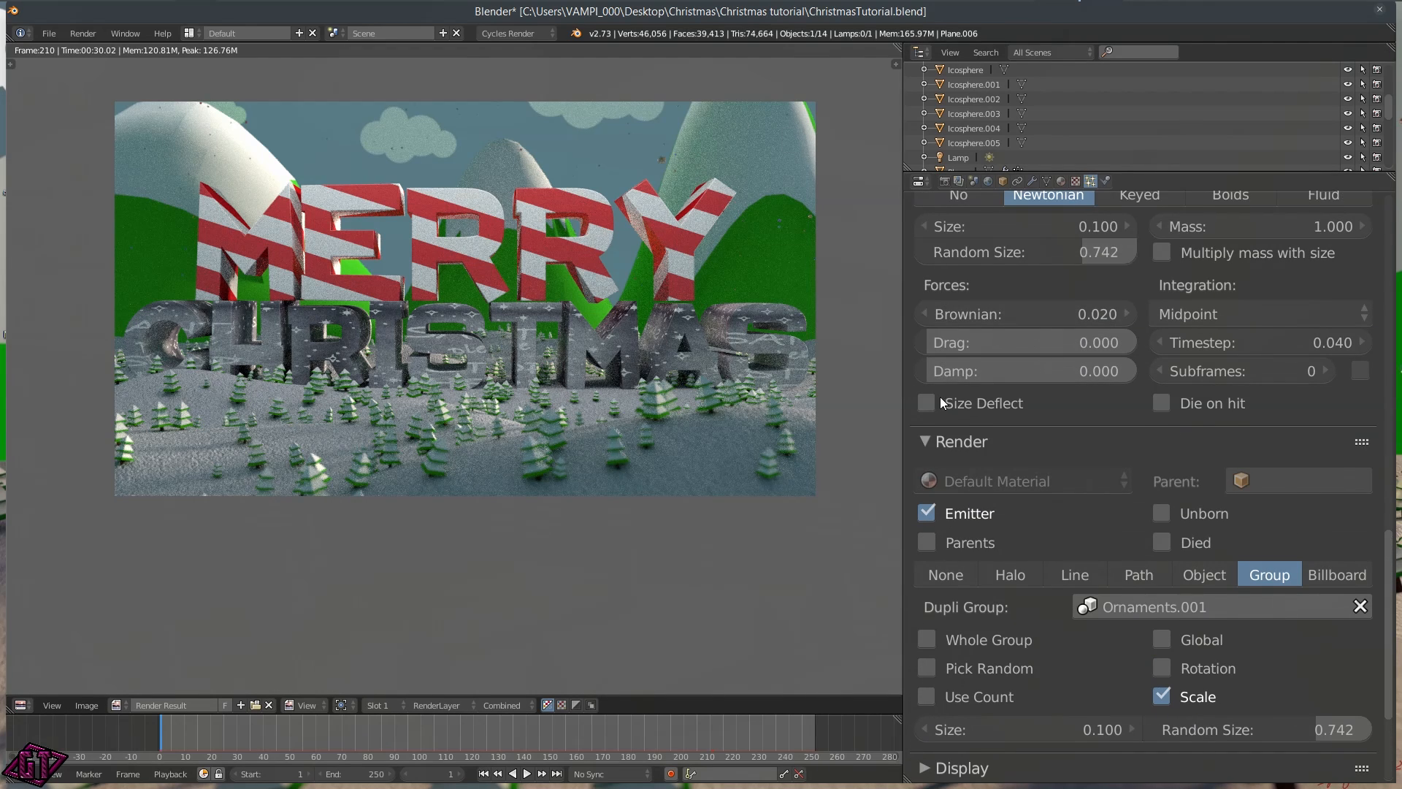
pyautogui.click(927, 436)
pyautogui.scroll(6, 1131, 393)
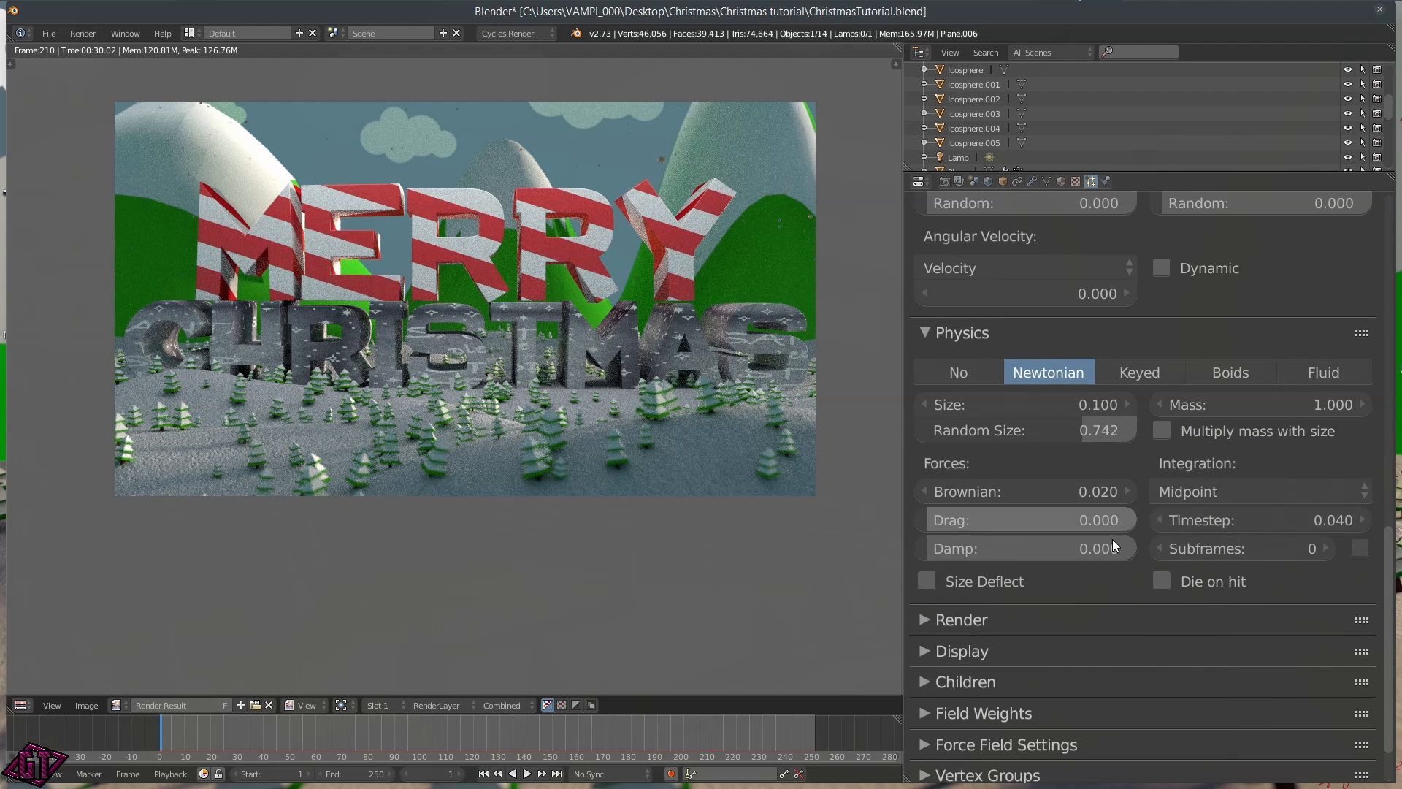
pyautogui.click(944, 333)
pyautogui.scroll(5, 1058, 321)
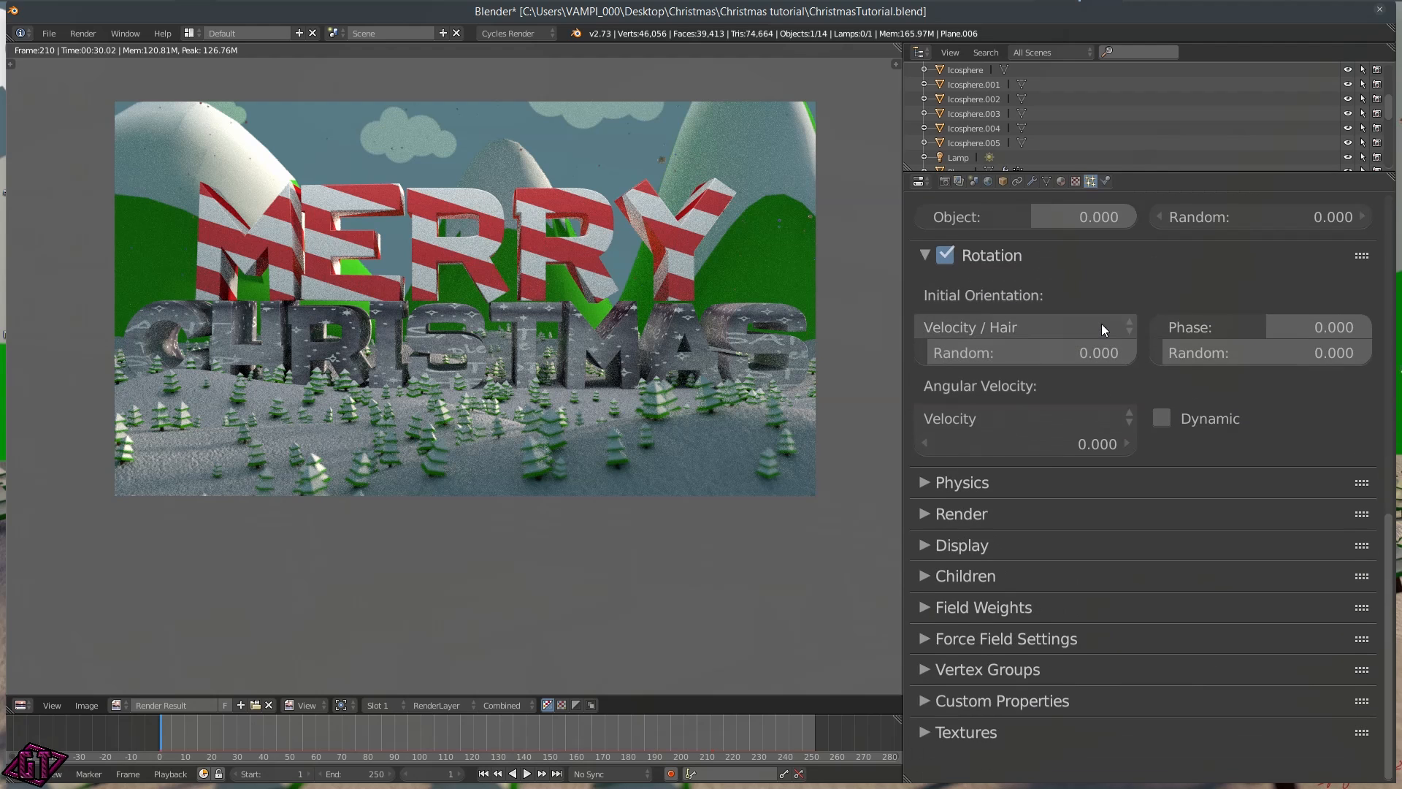
# Randomize the ornament particles' rotation with initial orientation Random 0.583 and phase Random 0.571, and collapse the Rotation section
pyautogui.scroll(3, 1023, 310)
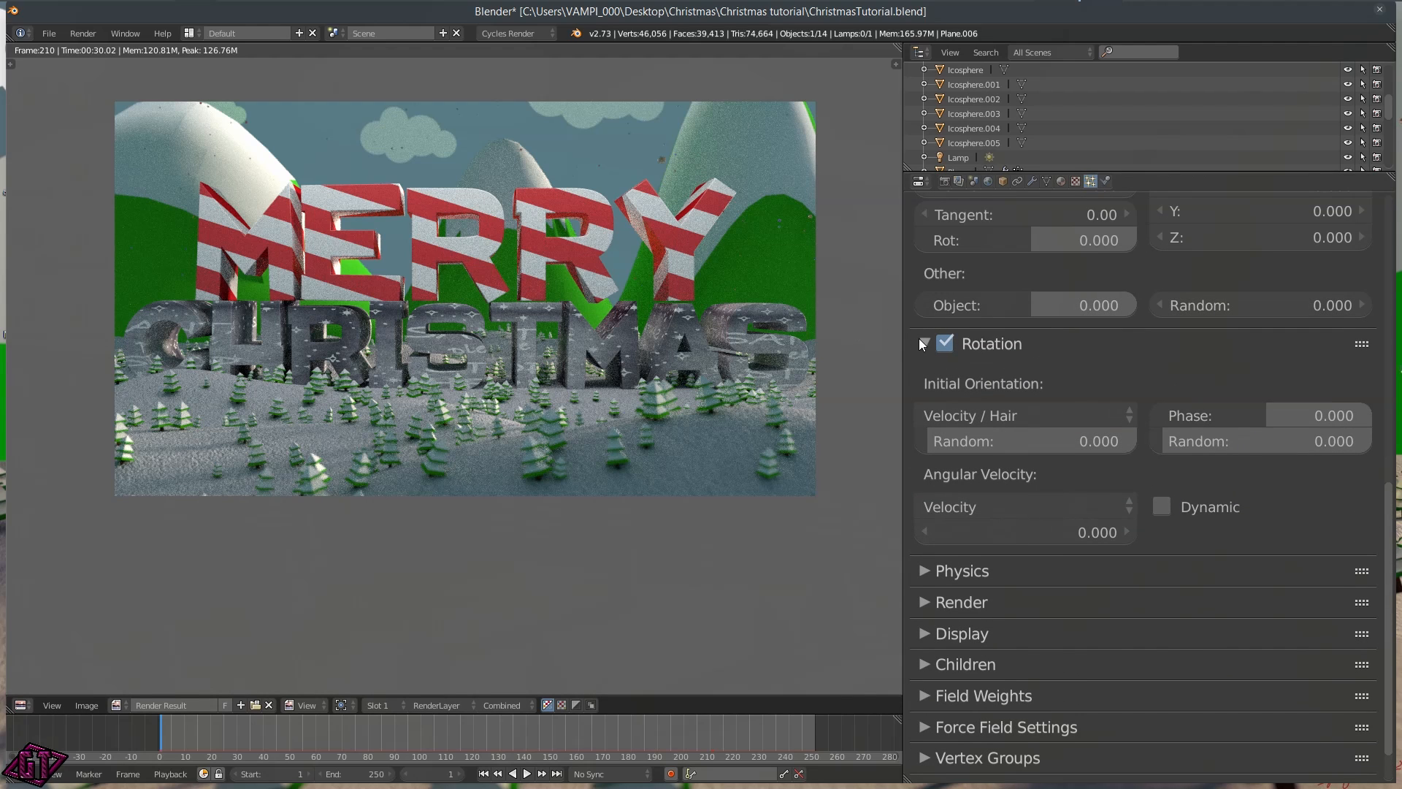
pyautogui.moveTo(1173, 441); pyautogui.dragTo(1281, 441)
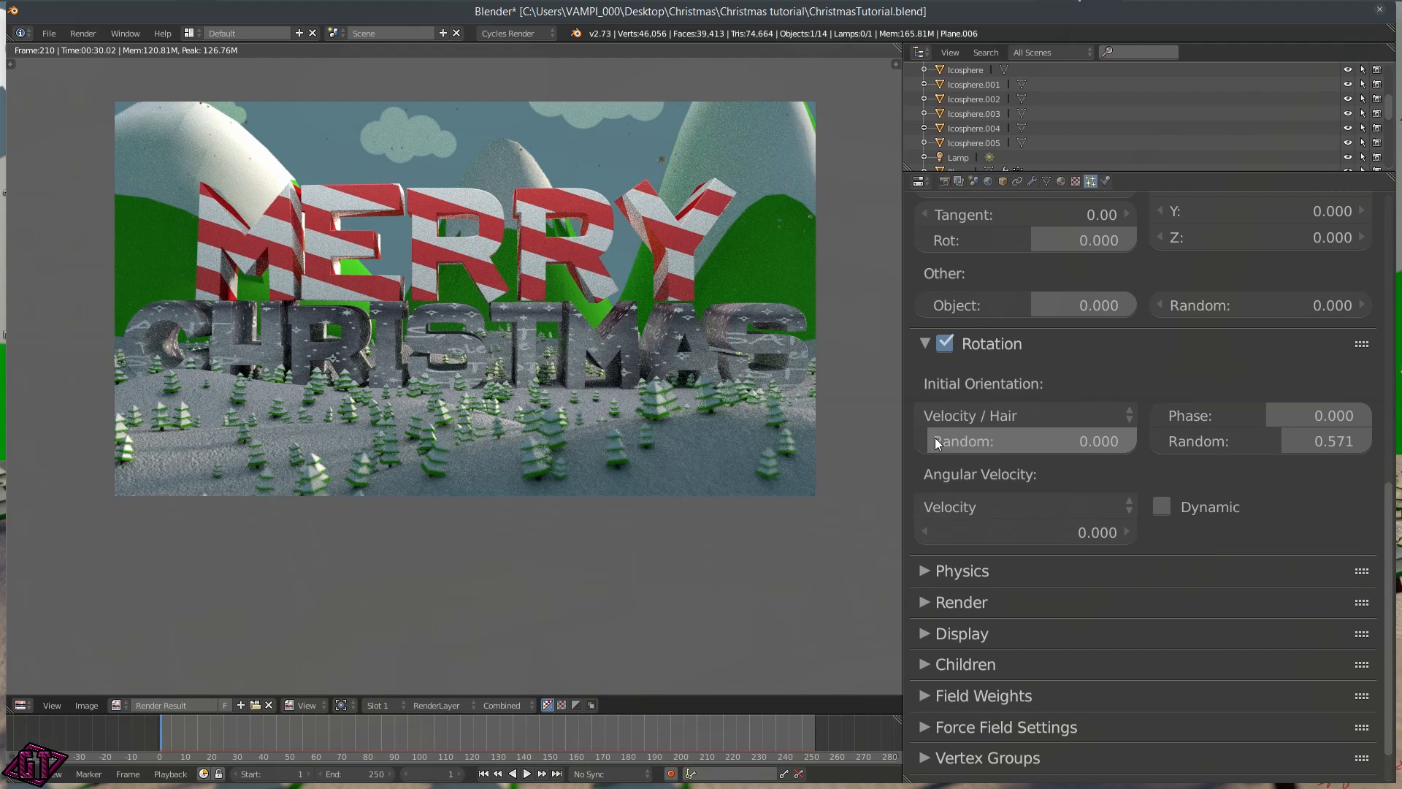
pyautogui.moveTo(931, 436); pyautogui.dragTo(1051, 441)
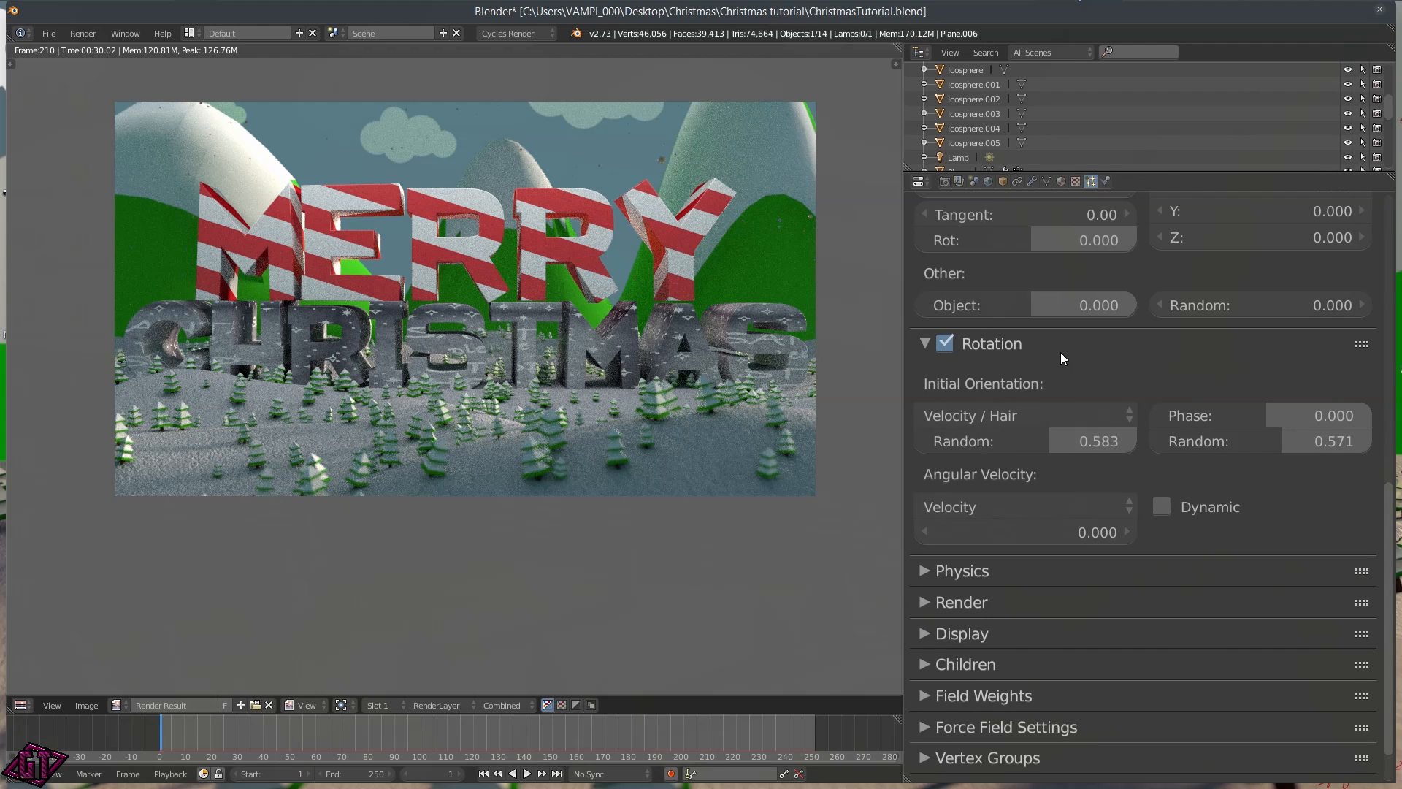
pyautogui.scroll(2, 1056, 343)
pyautogui.click(926, 401)
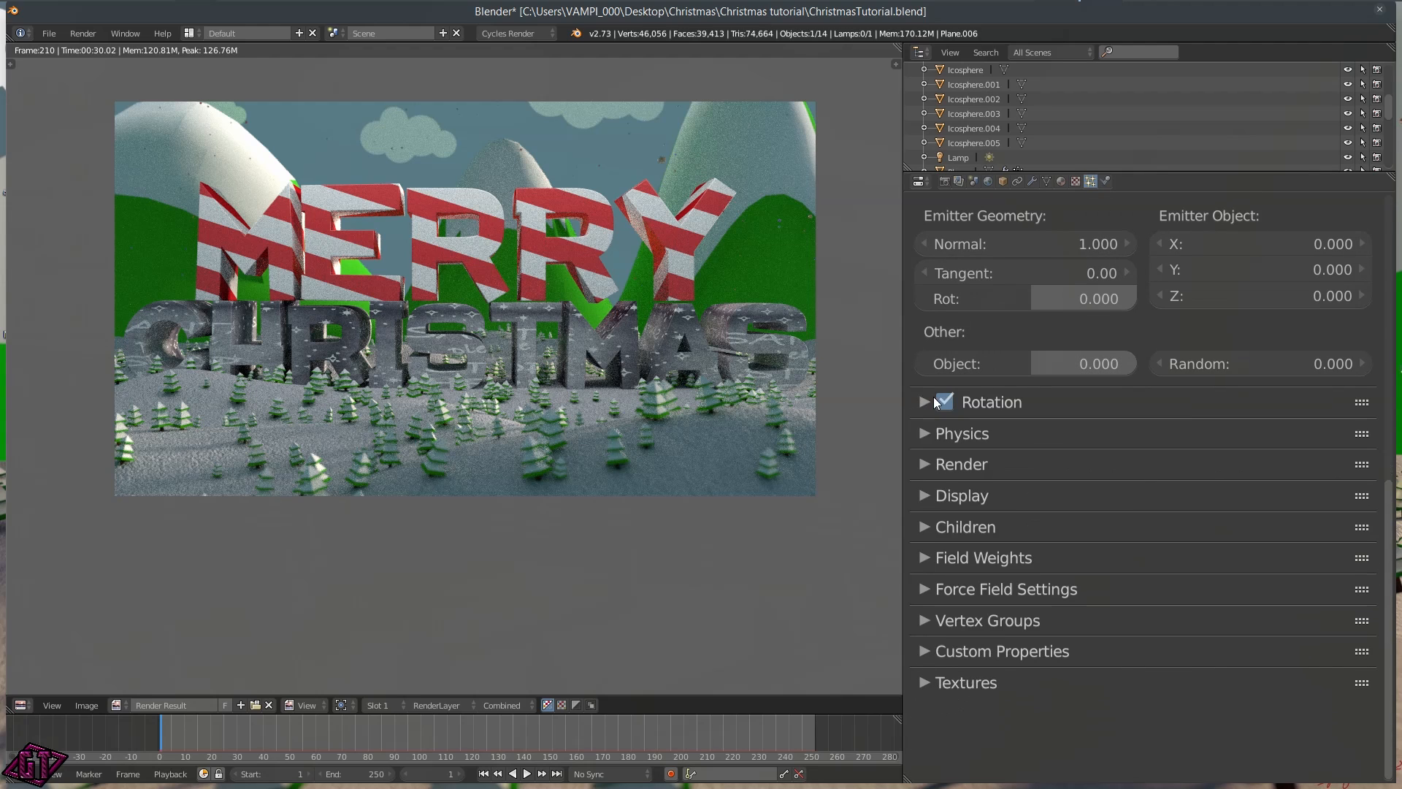
# Collapse the Velocity section and expand the Cache section to check its baking options
pyautogui.scroll(4, 1191, 418)
pyautogui.scroll(1, 1183, 420)
pyautogui.scroll(1, 989, 346)
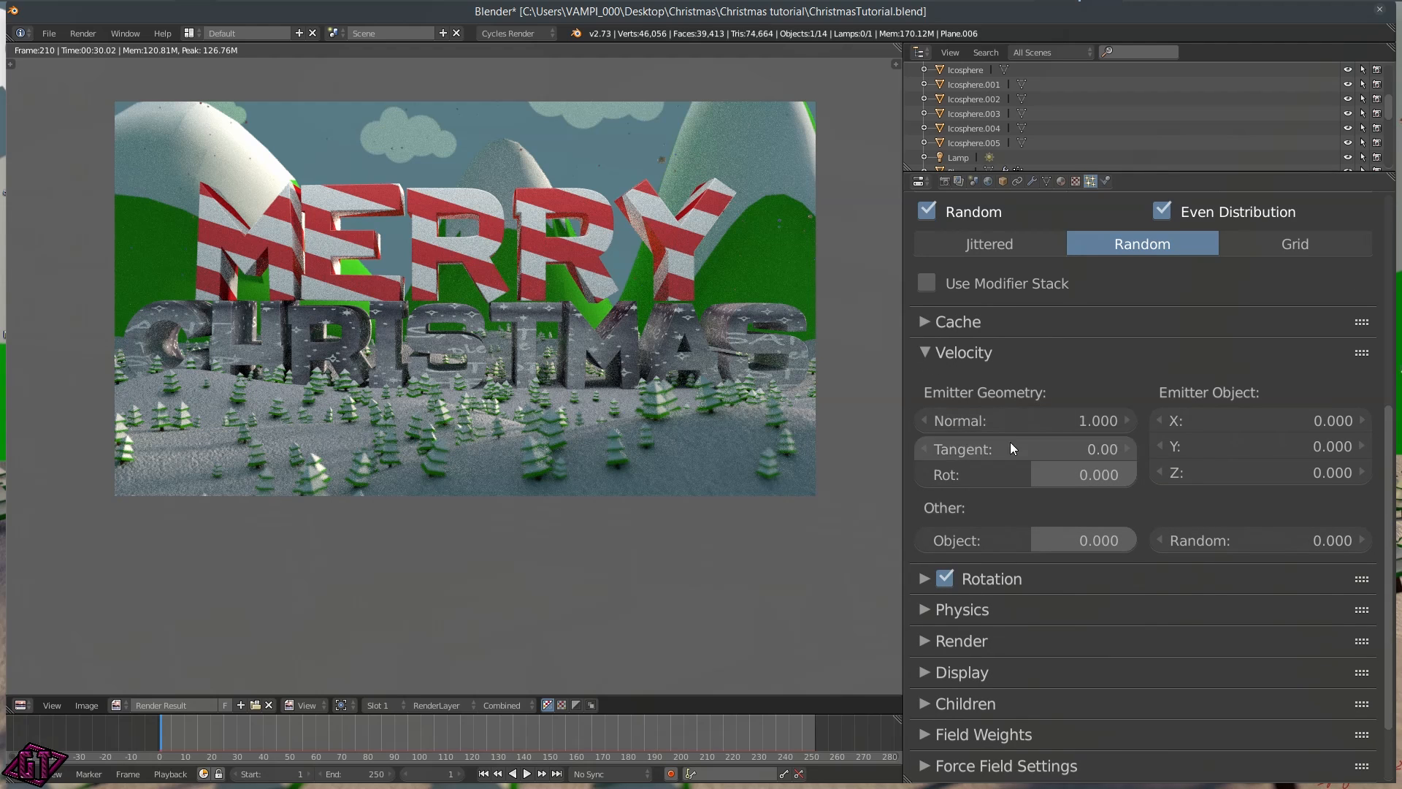
pyautogui.click(936, 353)
pyautogui.click(929, 325)
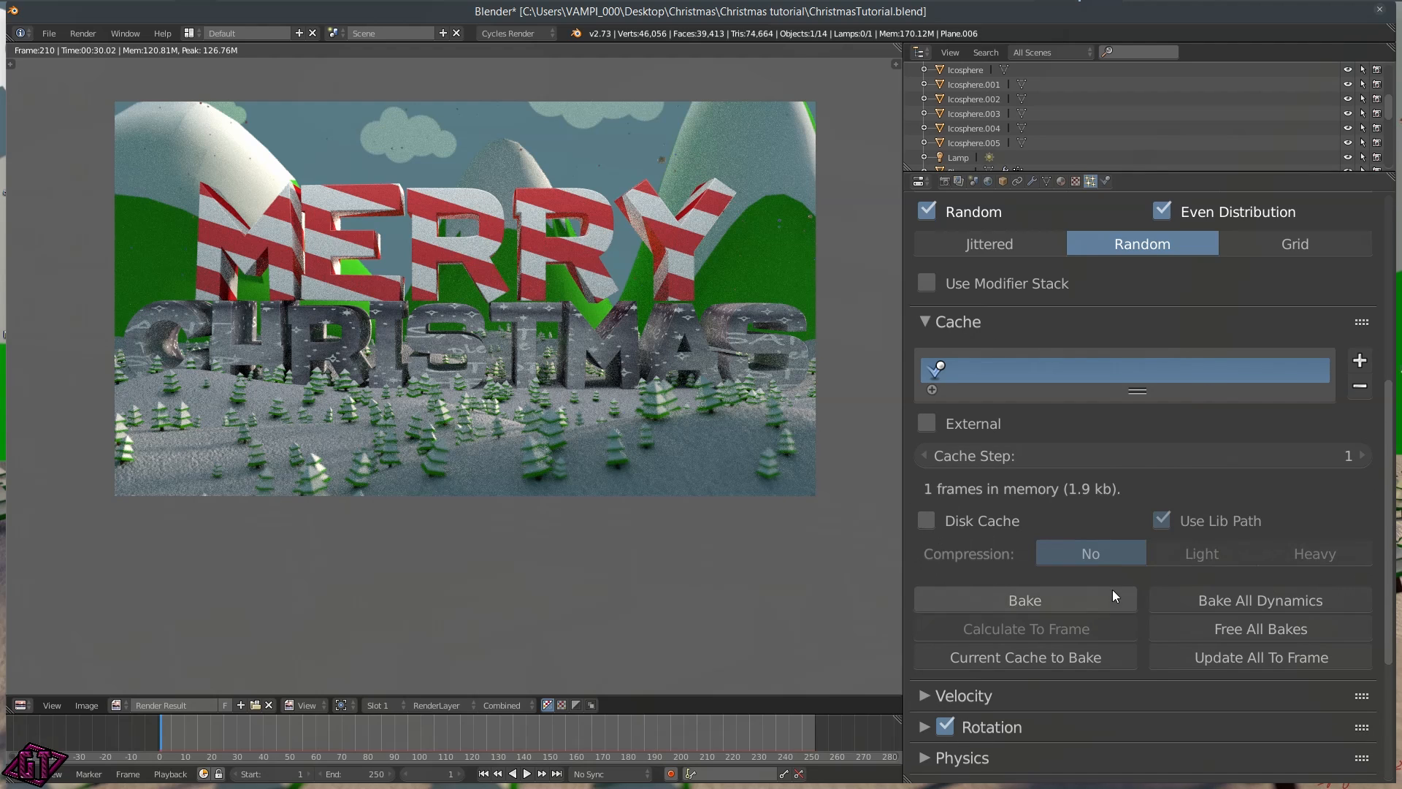
pyautogui.scroll(-3, 1111, 591)
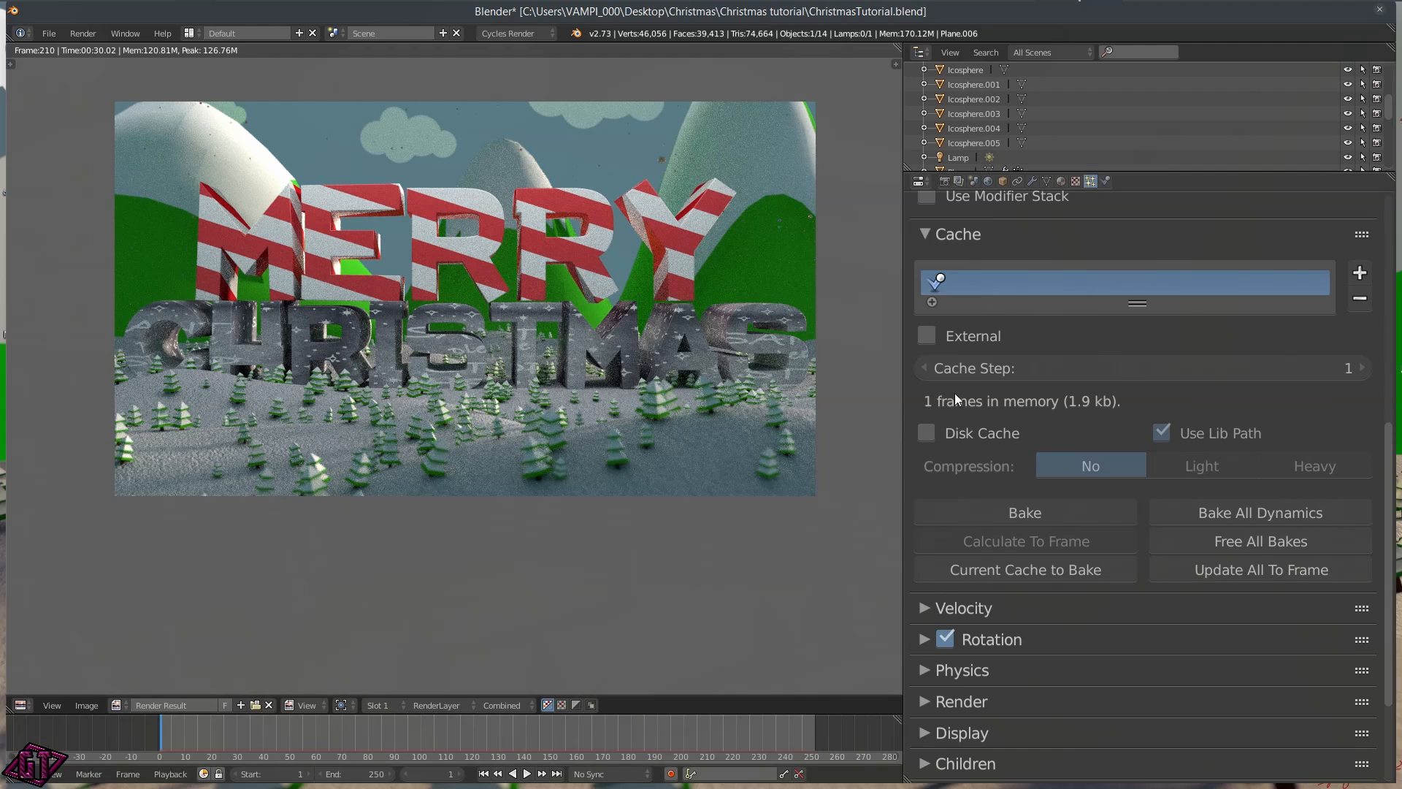
# Inspect the rendered scene up close, collapse the Cache section and return to the emission settings
pyautogui.scroll(4, 454, 374)
pyautogui.scroll(-5, 511, 369)
pyautogui.scroll(2, 584, 438)
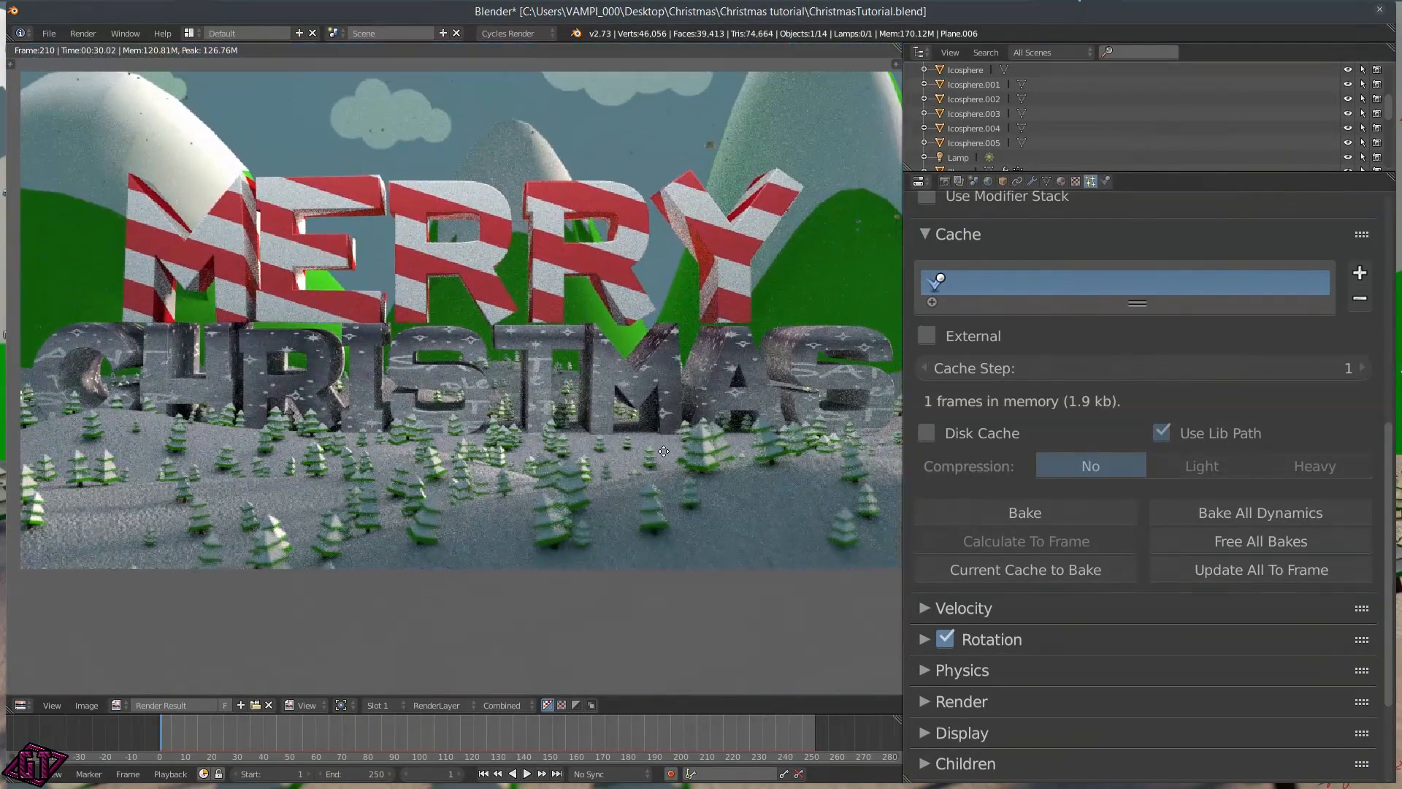
pyautogui.scroll(1, 676, 327)
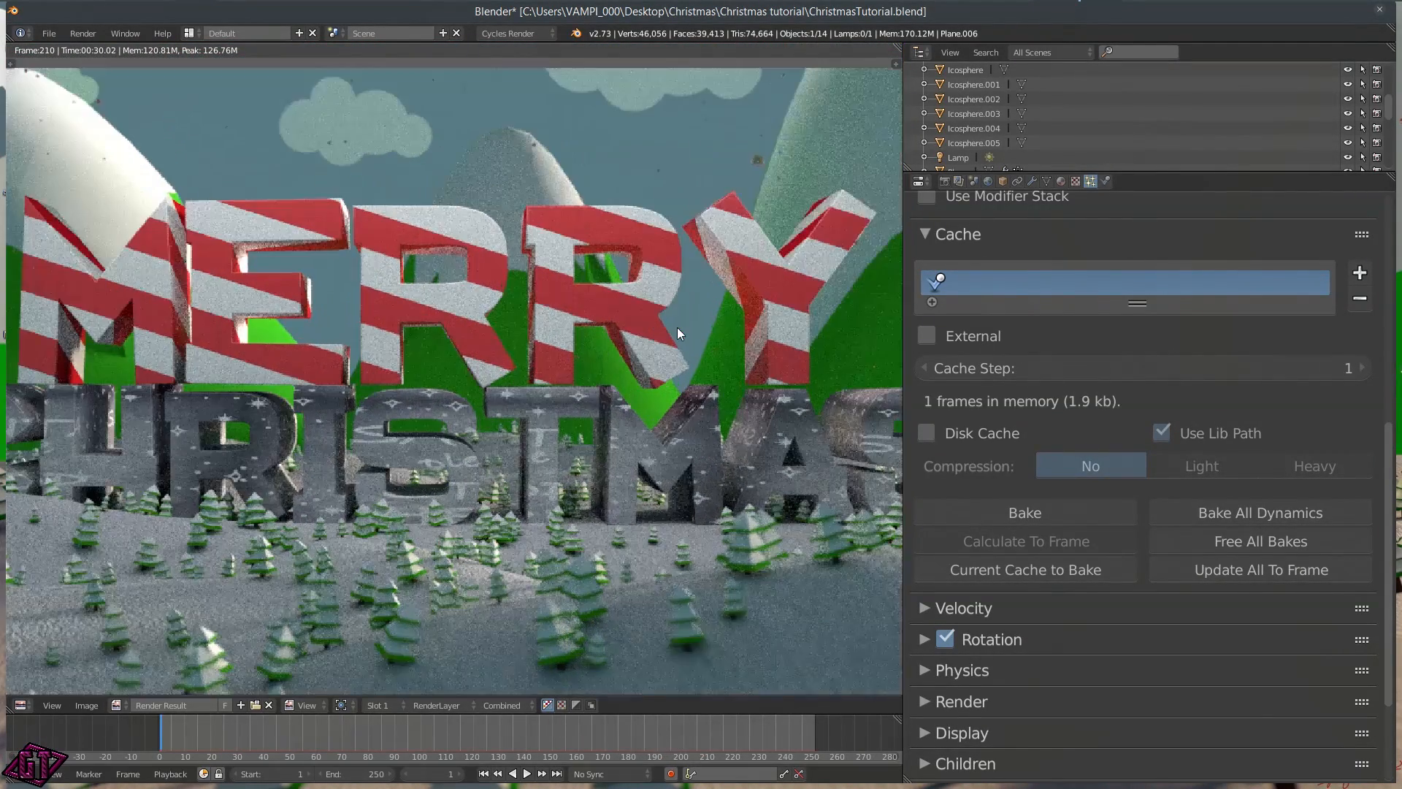
pyautogui.scroll(-4, 664, 296)
pyautogui.moveTo(550, 355); pyautogui.dragTo(618, 327, button='middle')
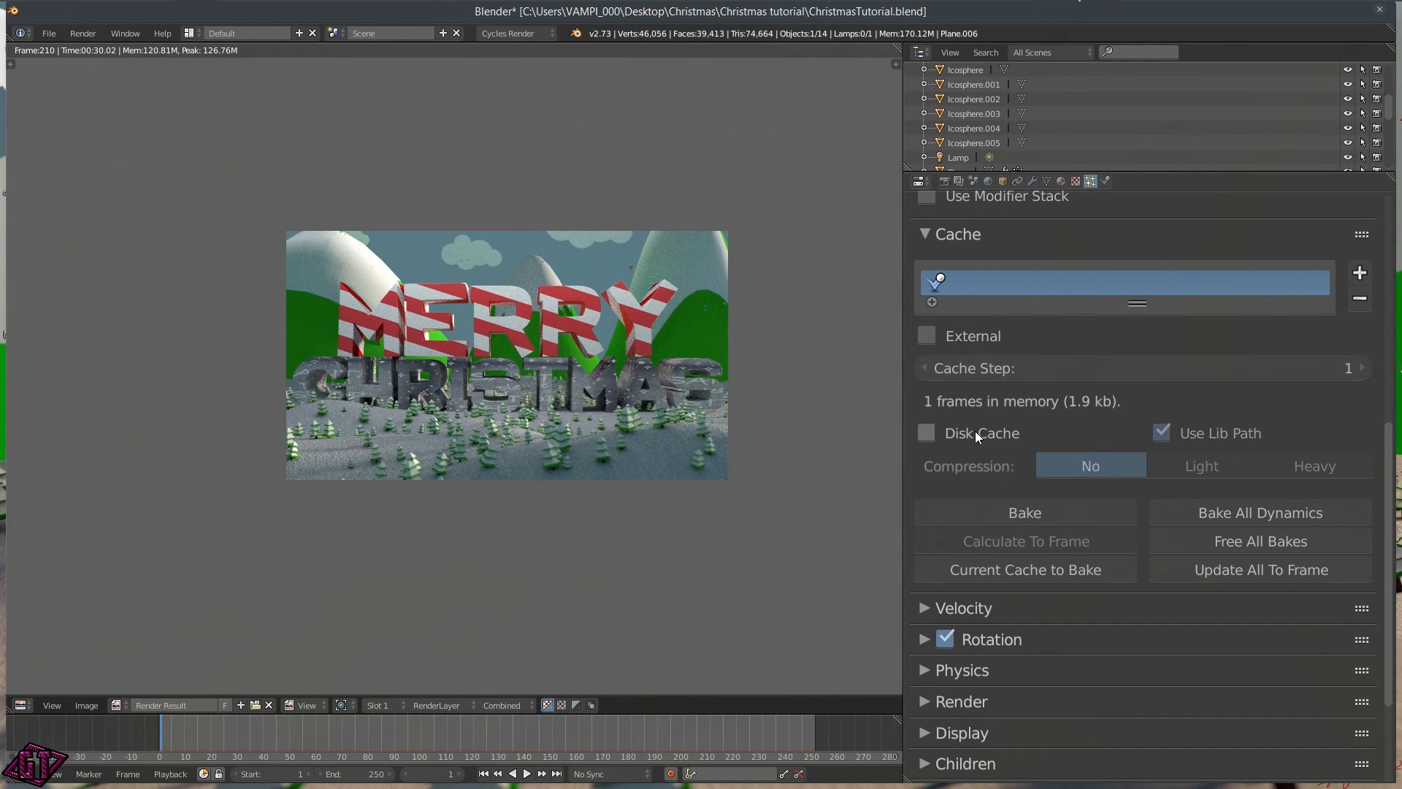
pyautogui.click(959, 235)
pyautogui.scroll(14, 1095, 325)
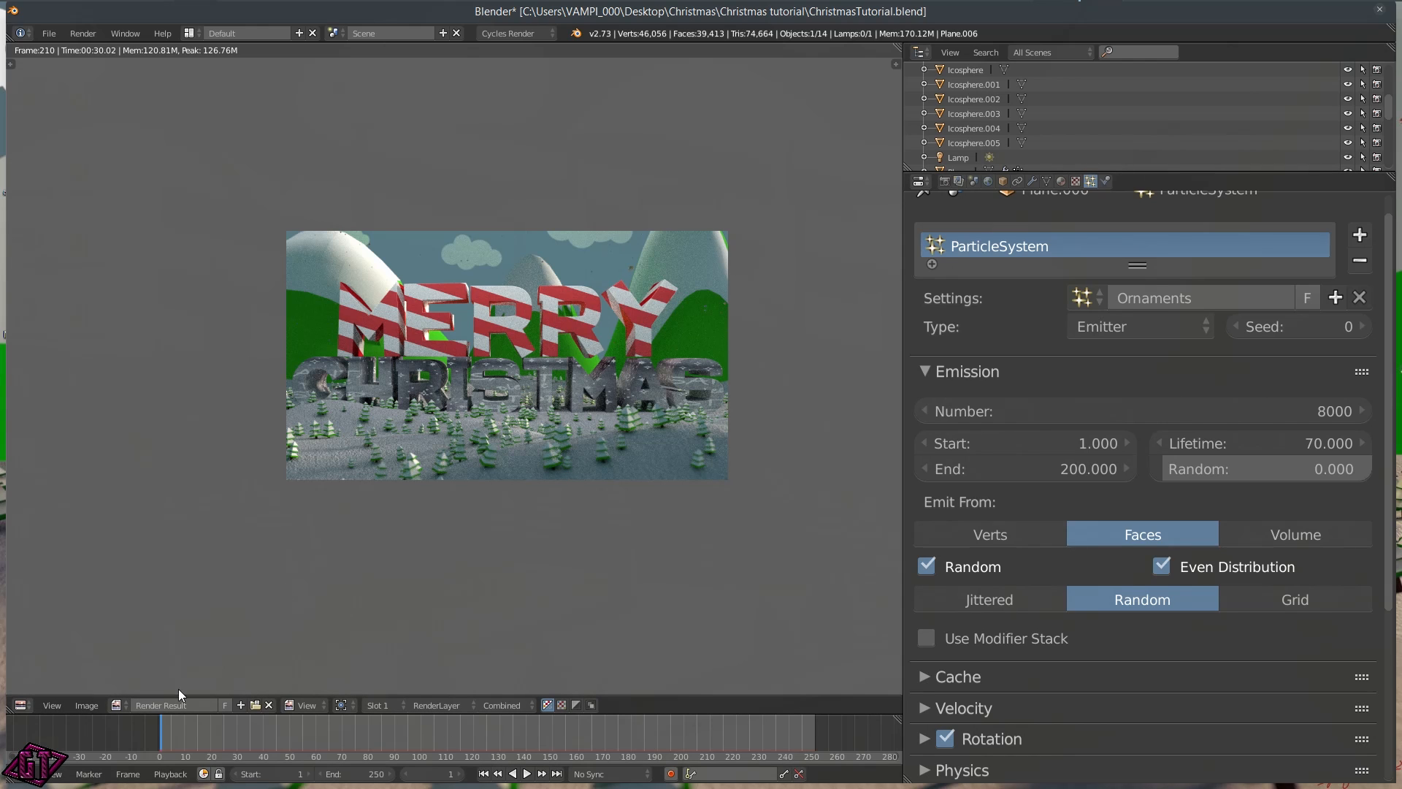
# Switch the render area back to the 3D view and show the snowman layer together with the scene layers
pyautogui.click(21, 704)
pyautogui.click(51, 688)
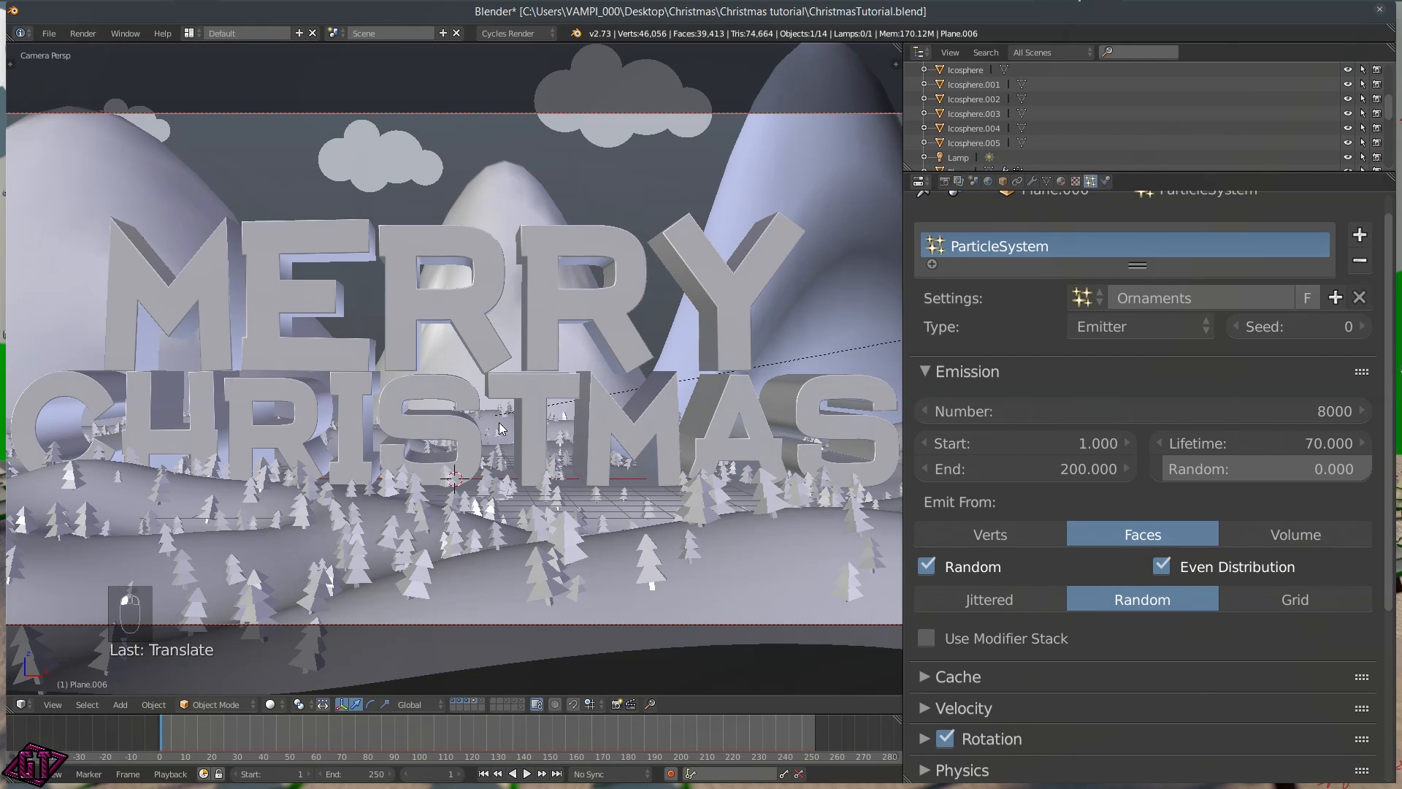
pyautogui.keyDown('shift'); pyautogui.click(499, 701); pyautogui.keyUp('shift')
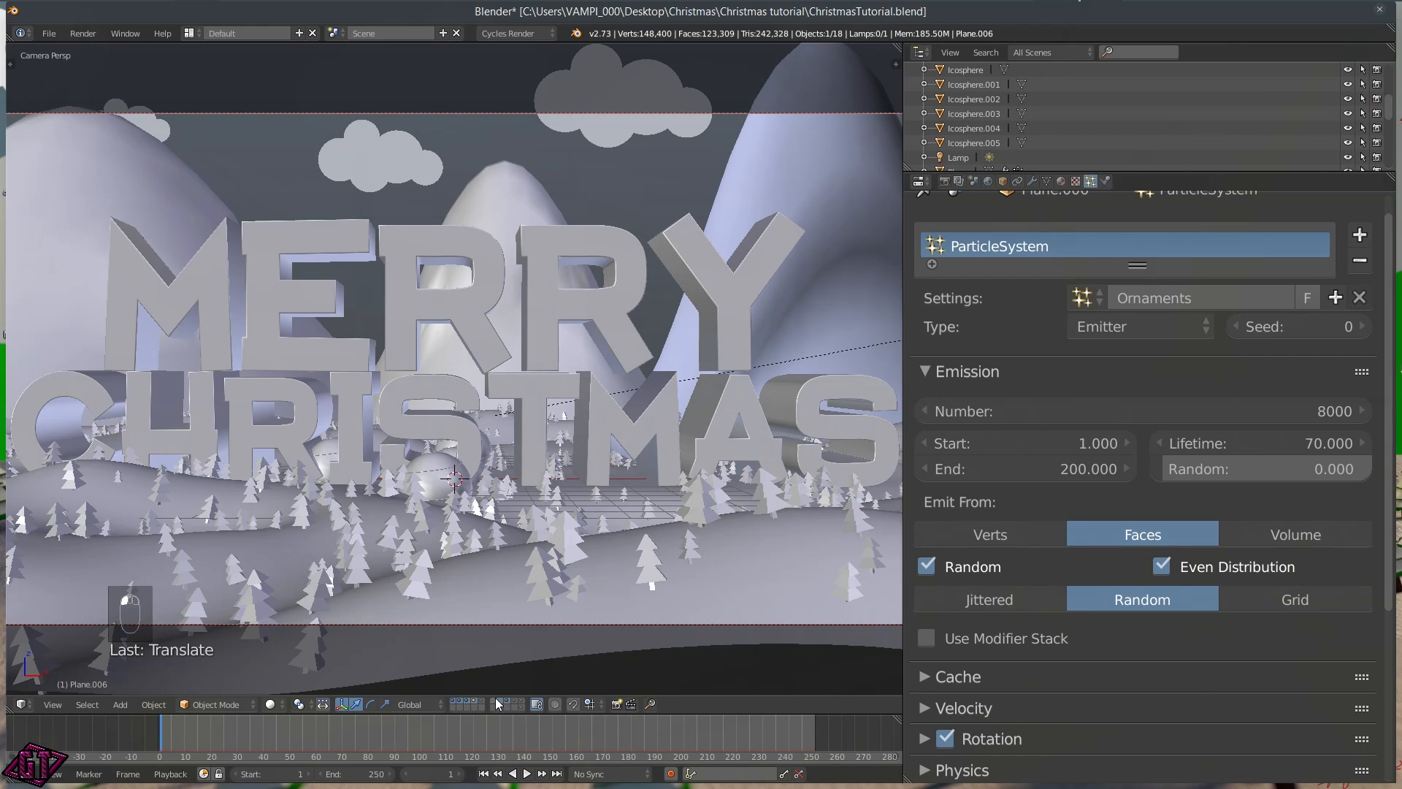
pyautogui.click(507, 702)
pyautogui.keyDown('shift'); pyautogui.click(516, 702); pyautogui.keyUp('shift')
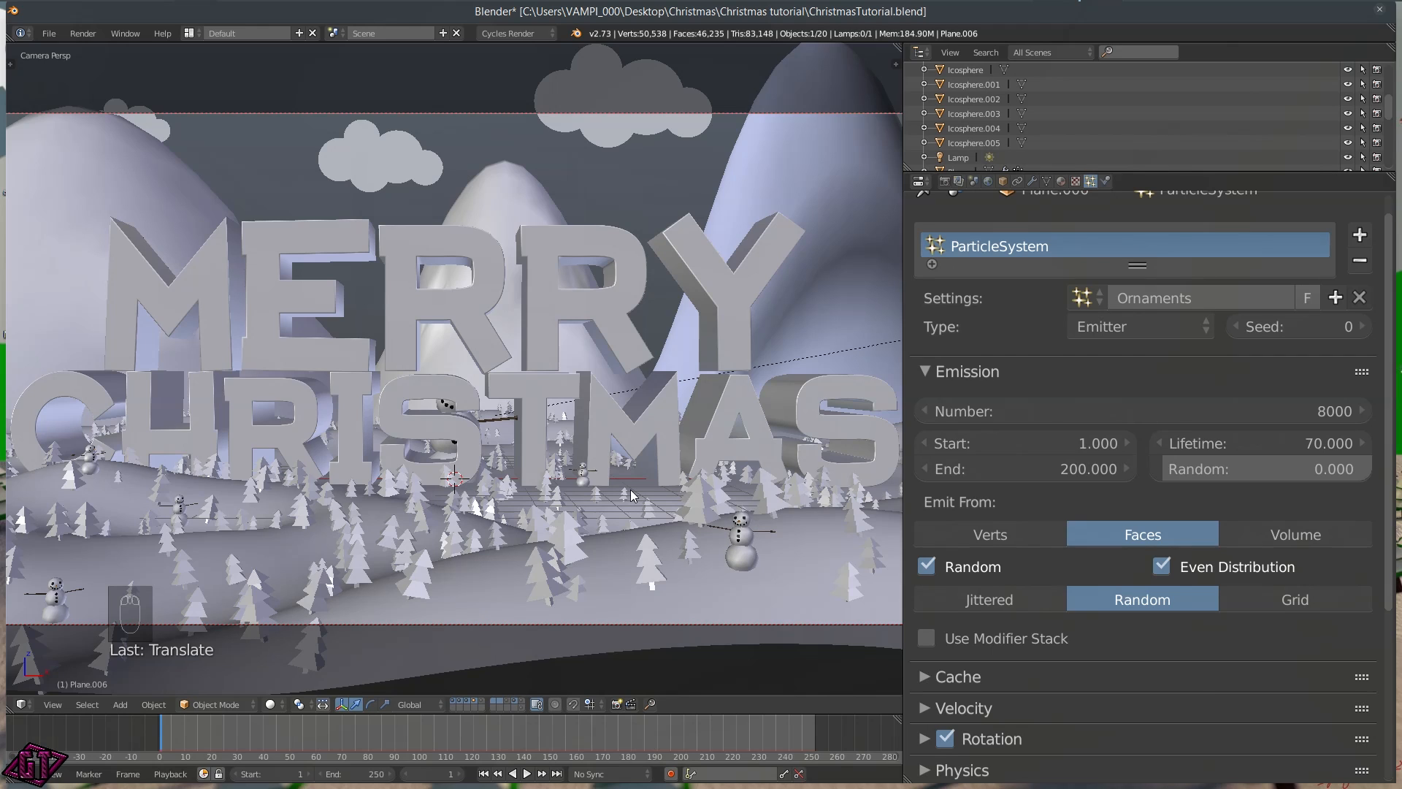
# Isolate the snowman layer, select the five small snowmen around the large one and move them to layer 5
pyautogui.click(515, 706)
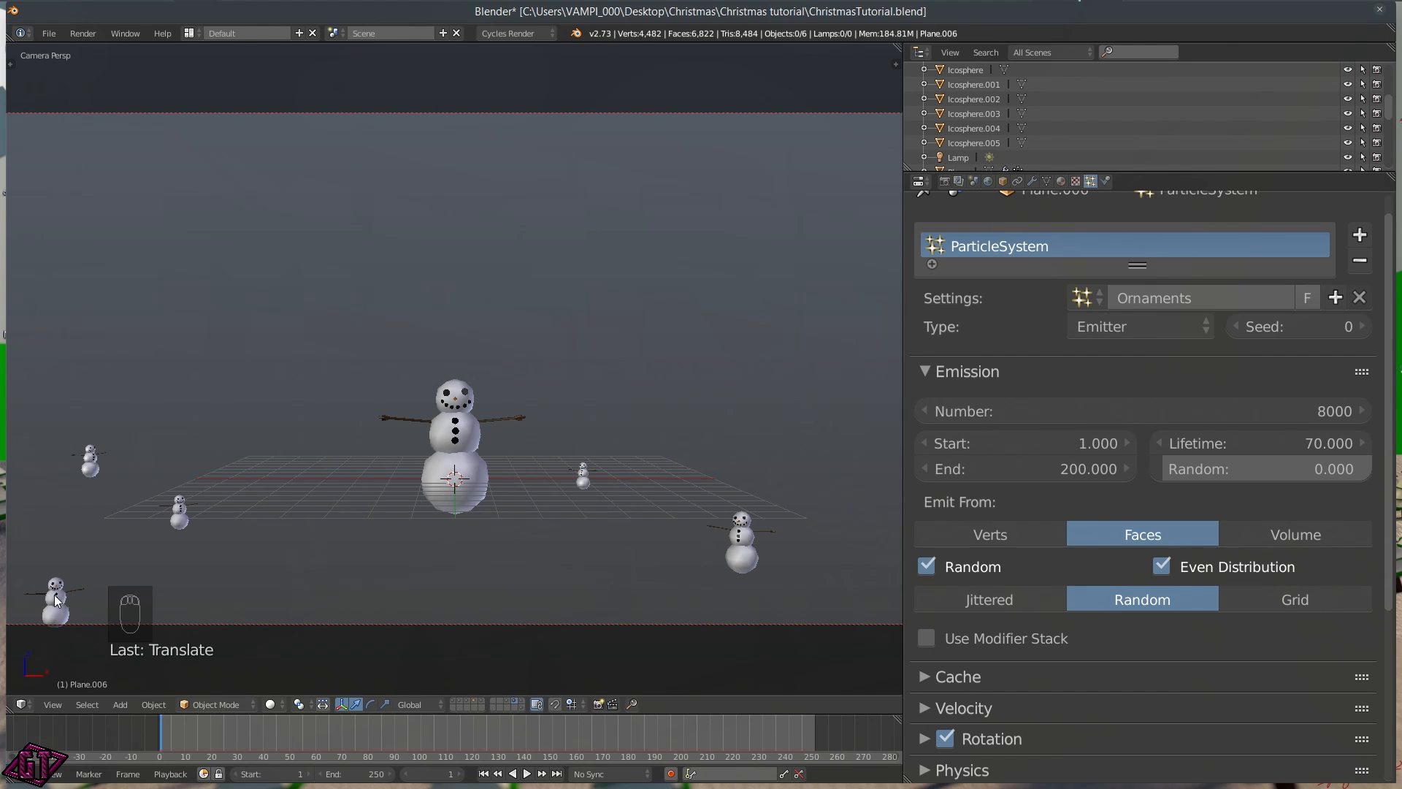
pyautogui.click(54, 594)
pyautogui.keyDown('shift'); pyautogui.click(180, 511); pyautogui.keyUp('shift')
pyautogui.keyDown('shift'); pyautogui.click(90, 458); pyautogui.keyUp('shift')
pyautogui.keyDown('shift'); pyautogui.click(581, 481); pyautogui.keyUp('shift')
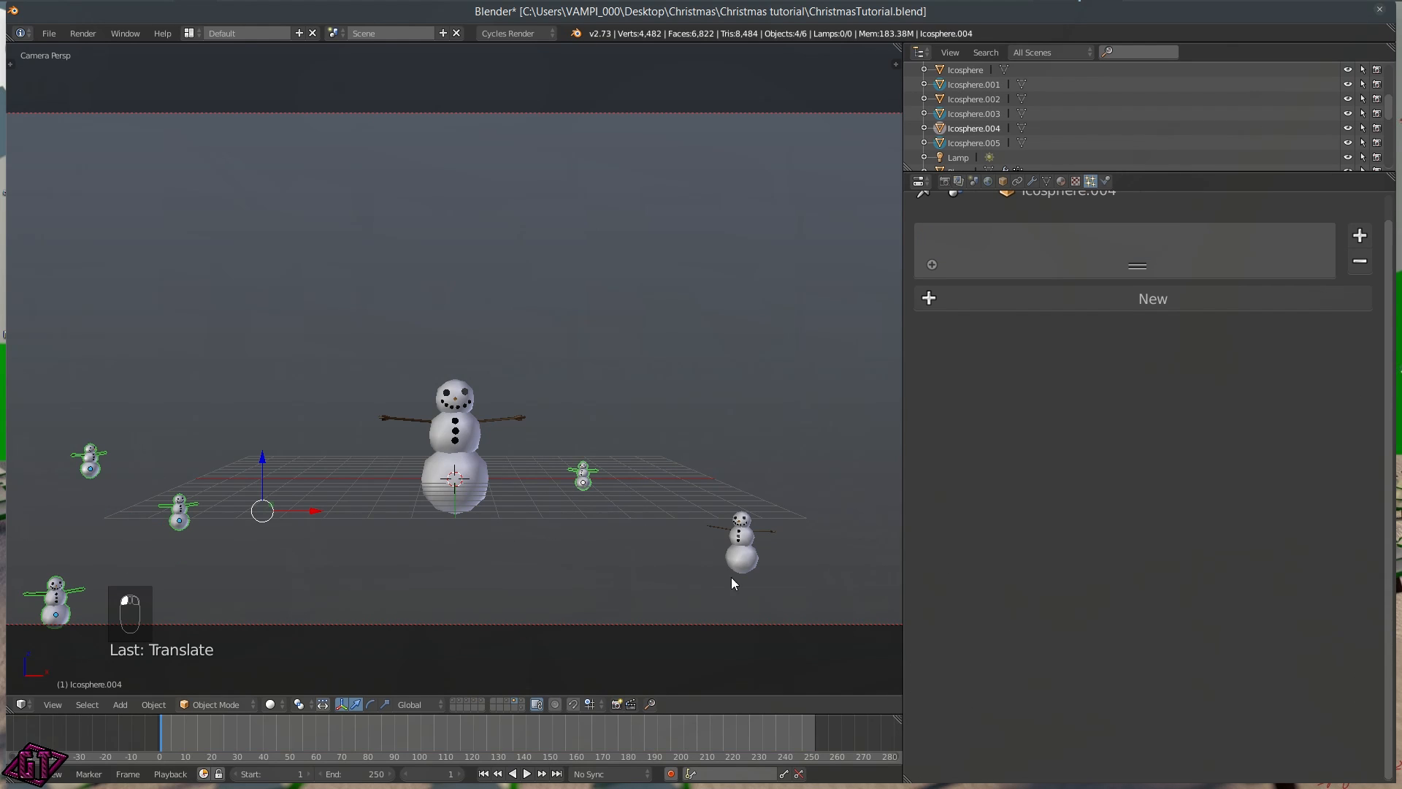
pyautogui.keyDown('shift'); pyautogui.click(741, 541); pyautogui.keyUp('shift')
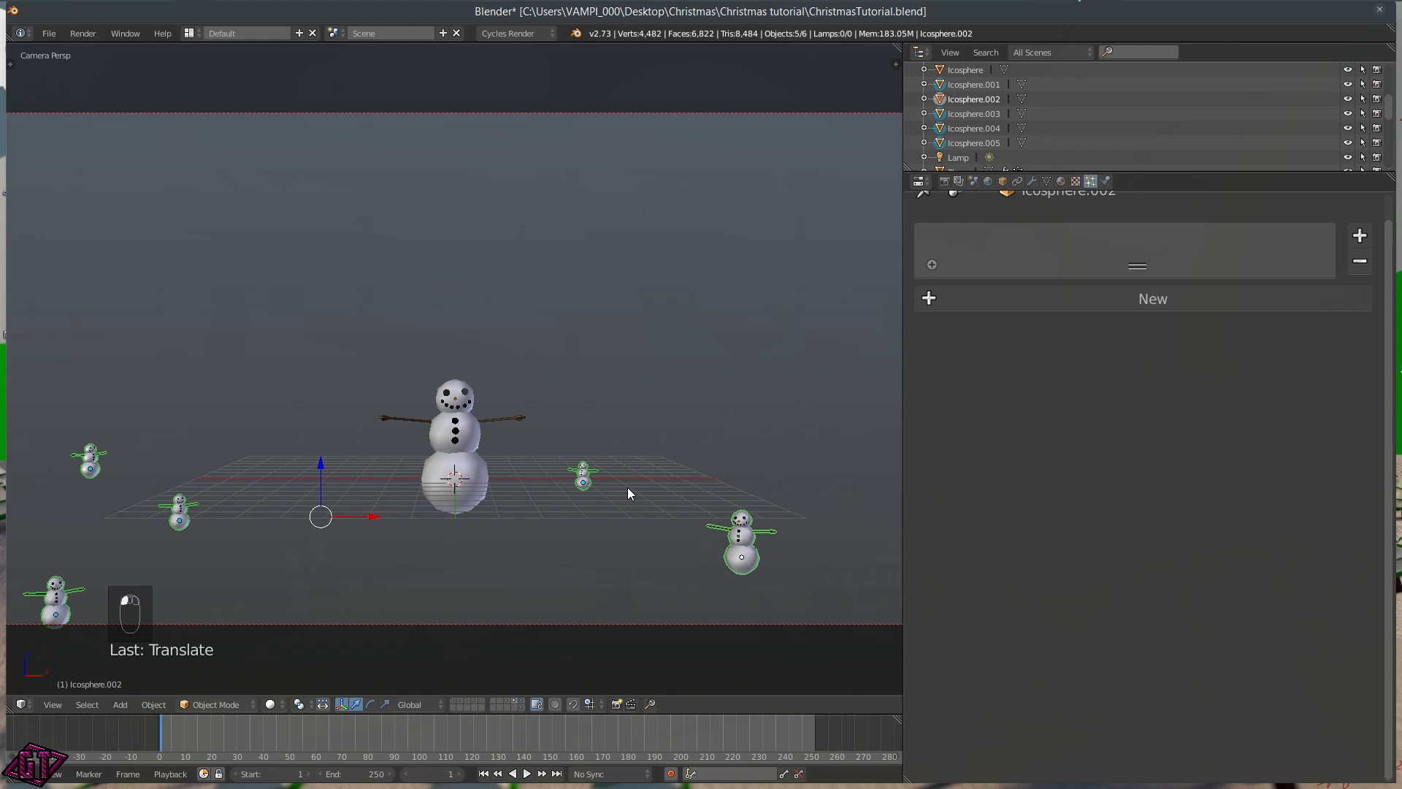
pyautogui.press('m')
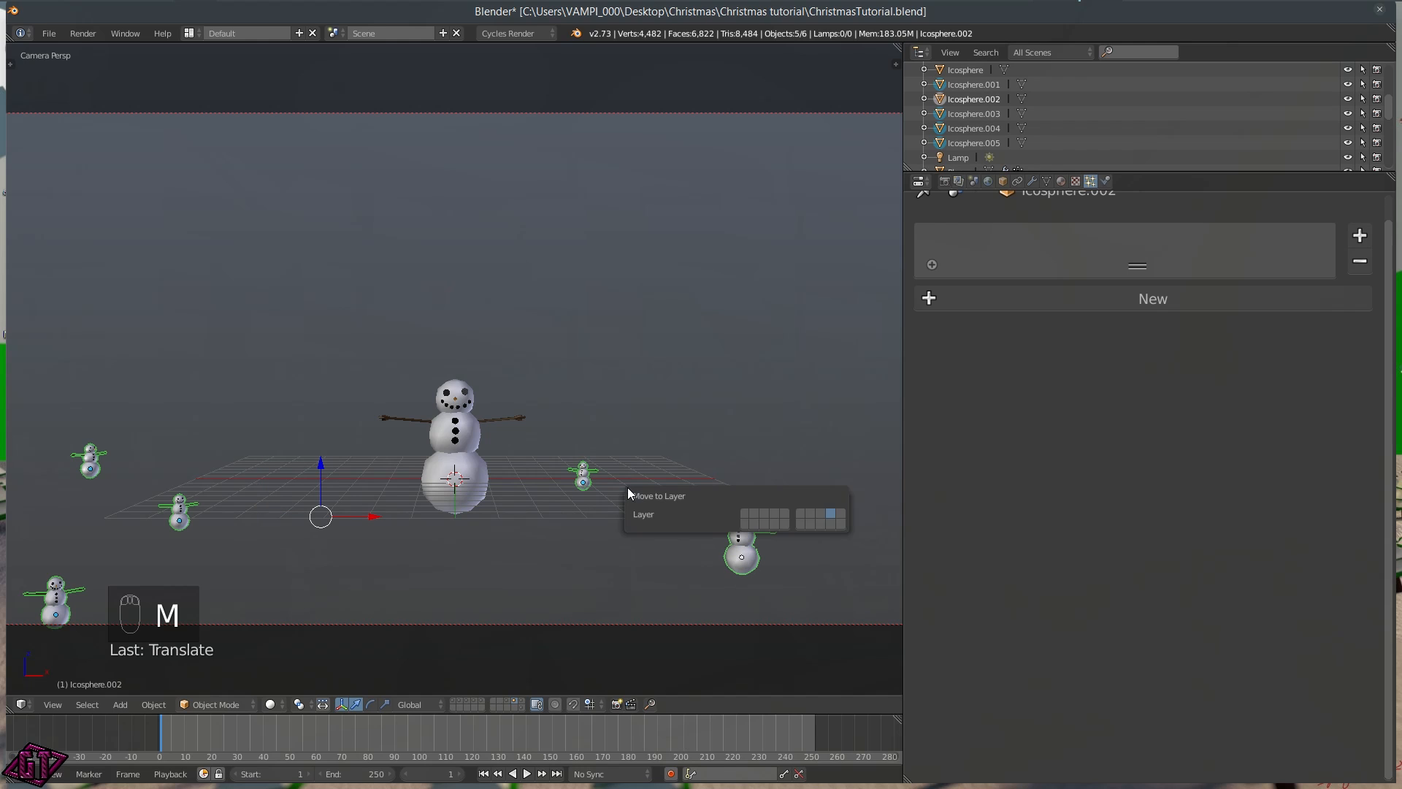
pyautogui.click(788, 512)
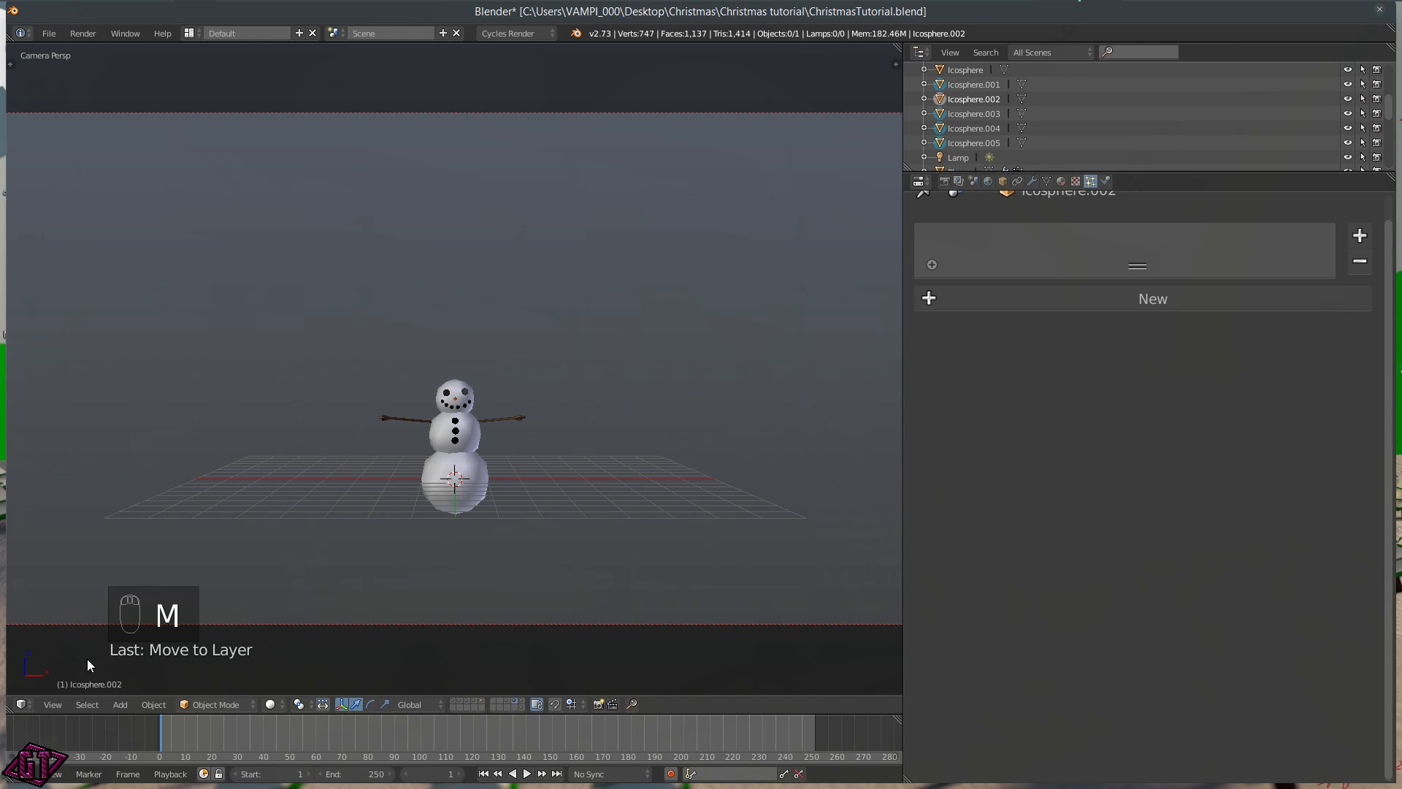
# Look through the separate layers holding the ornaments, the source tree and the source cloud
pyautogui.click(508, 702)
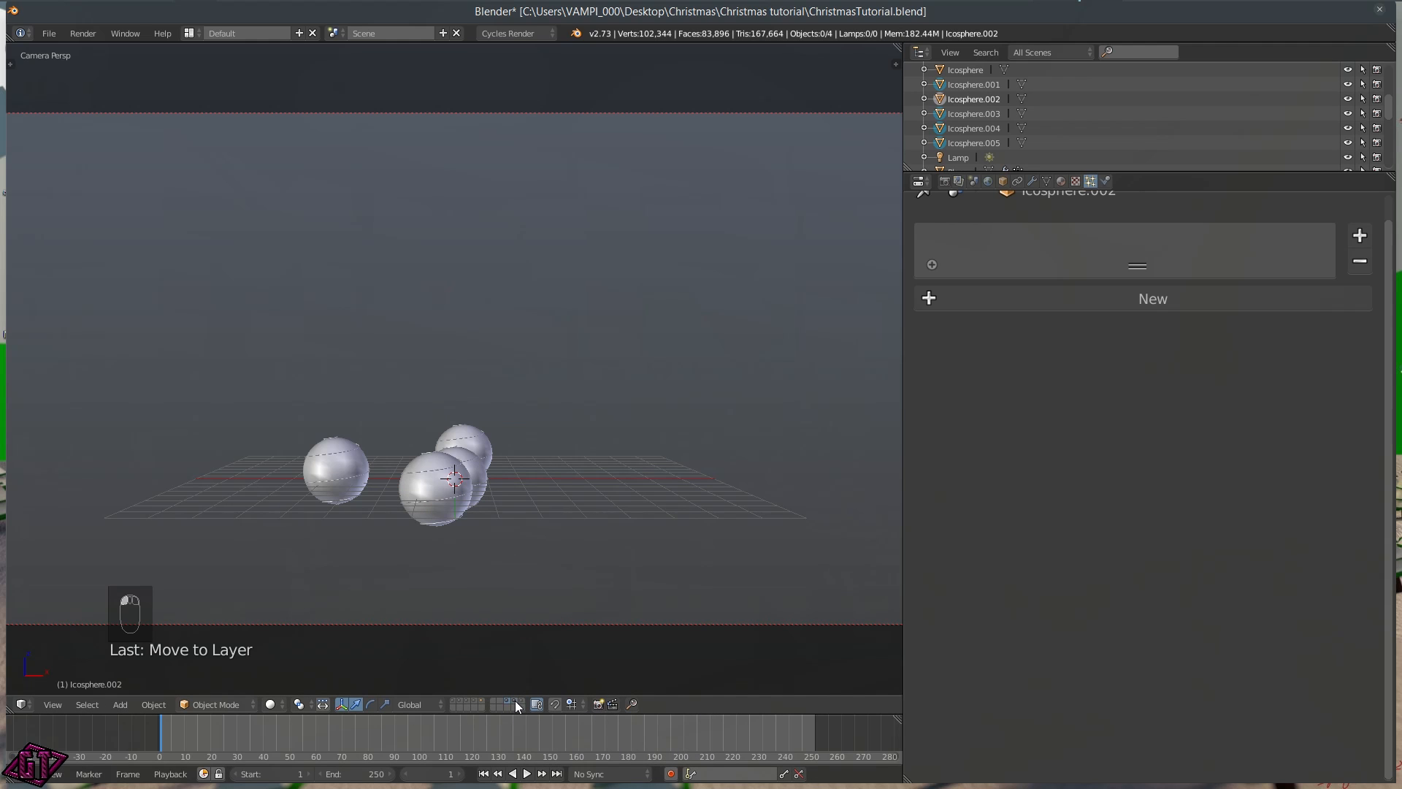
pyautogui.click(514, 699)
pyautogui.click(521, 700)
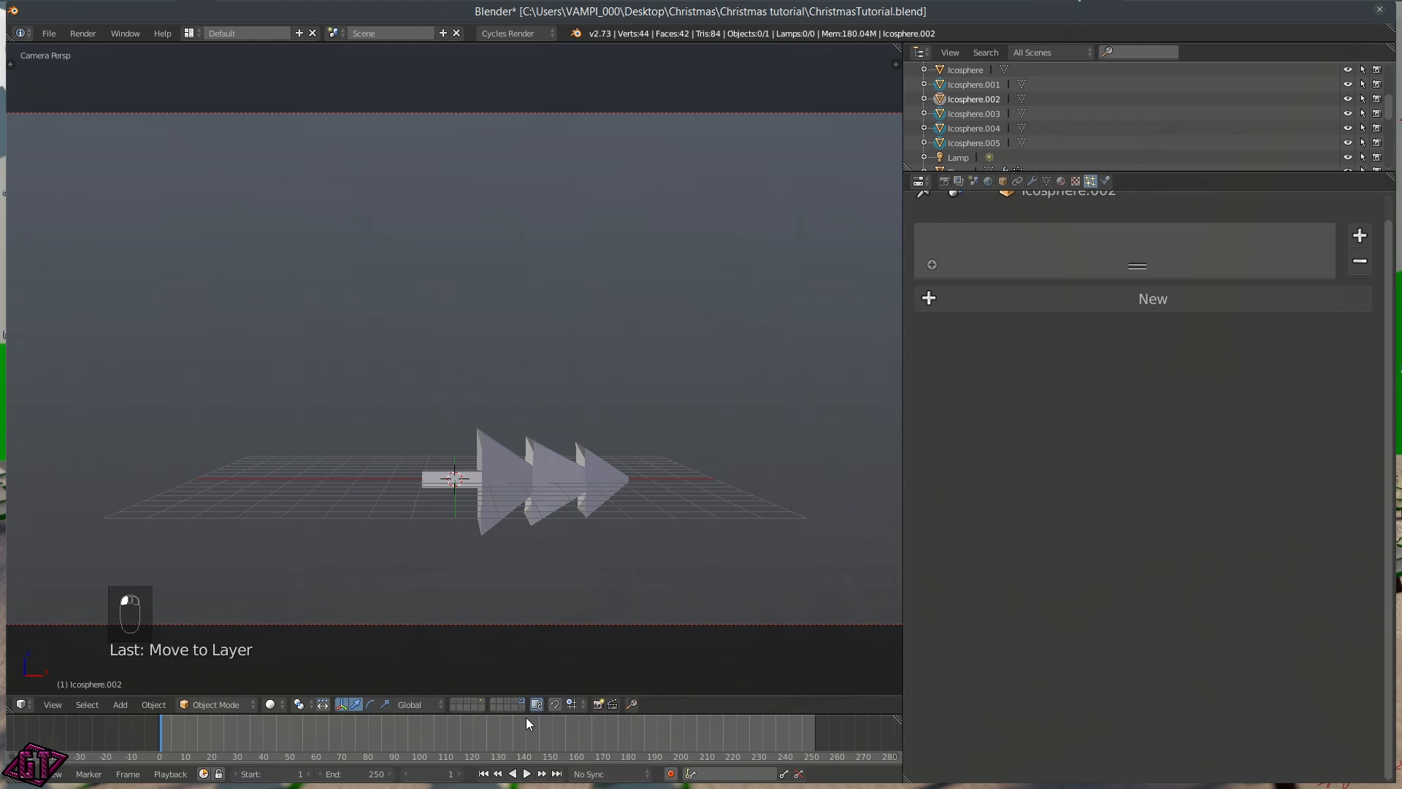
pyautogui.click(521, 707)
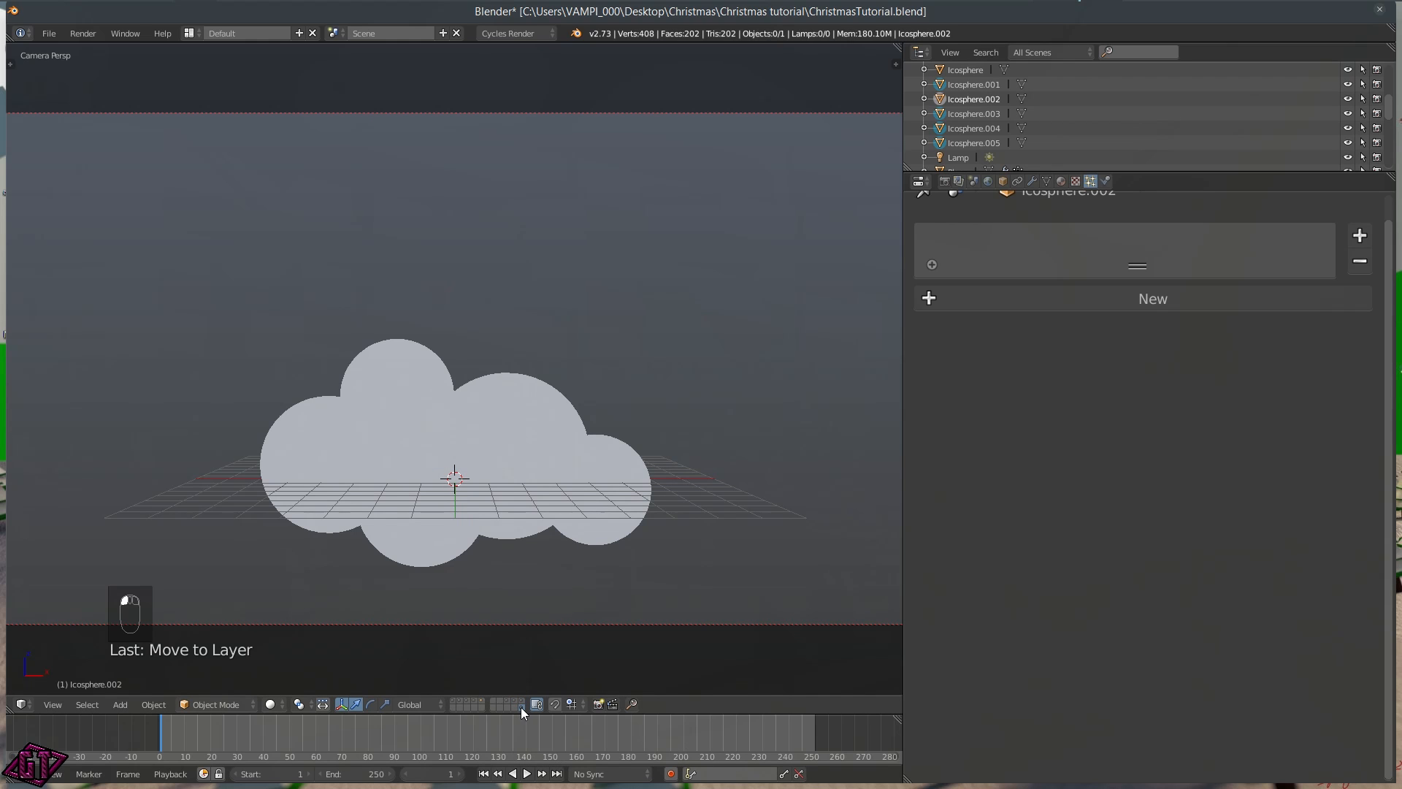
# Show layers 1 to 3 plus layer 5 to check the five small snowmen within the scene
pyautogui.click(454, 699)
pyautogui.keyDown('shift'); pyautogui.click(459, 700); pyautogui.keyUp('shift')
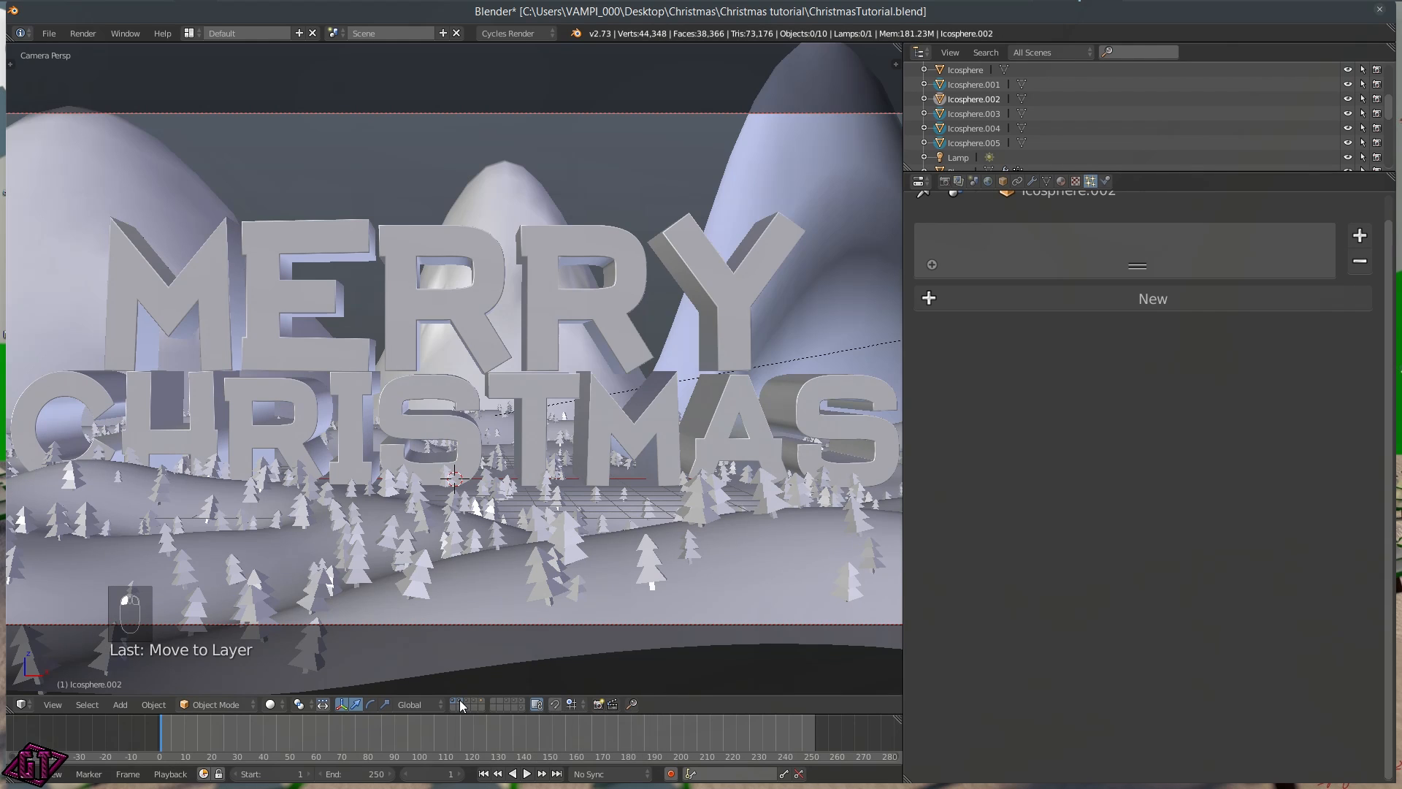
pyautogui.keyDown('shift'); pyautogui.click(468, 700); pyautogui.keyUp('shift')
pyautogui.keyDown('shift'); pyautogui.click(475, 701); pyautogui.keyUp('shift')
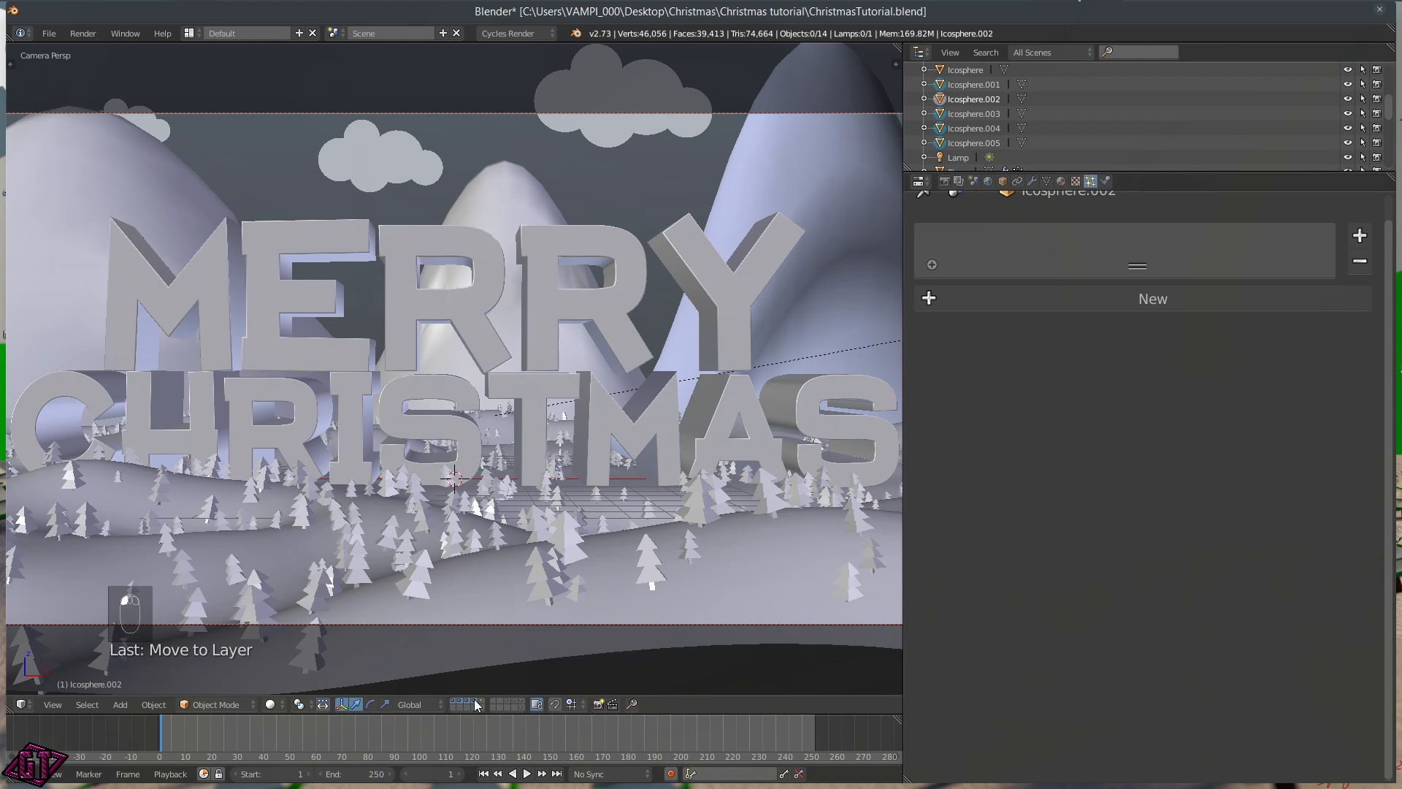
pyautogui.keyDown('shift'); pyautogui.click(475, 701); pyautogui.keyUp('shift')
pyautogui.keyDown('shift'); pyautogui.click(485, 699); pyautogui.keyUp('shift')
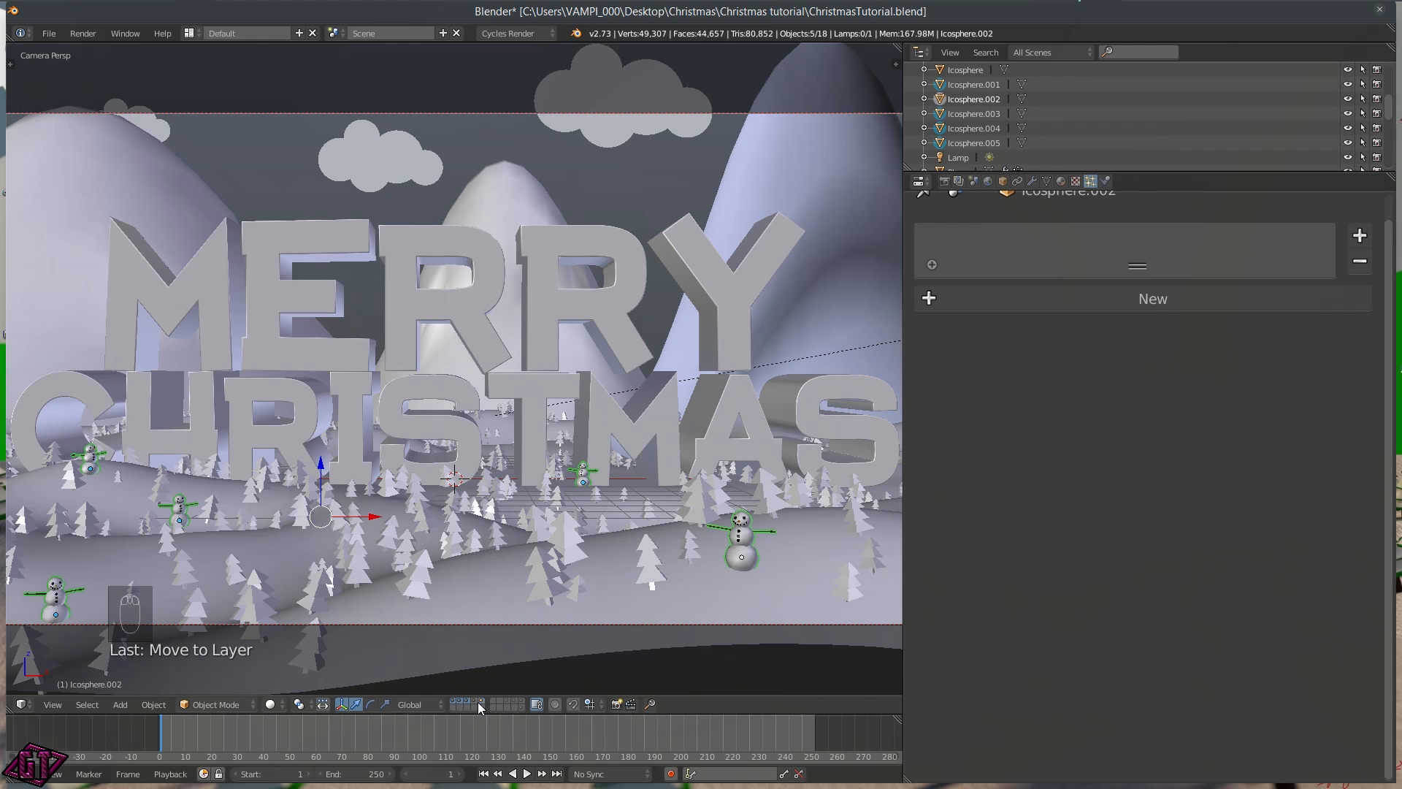
# Isolate layers 4 and 5 and move the five small snowmen to layer 3
pyautogui.click(476, 701)
pyautogui.click(475, 704)
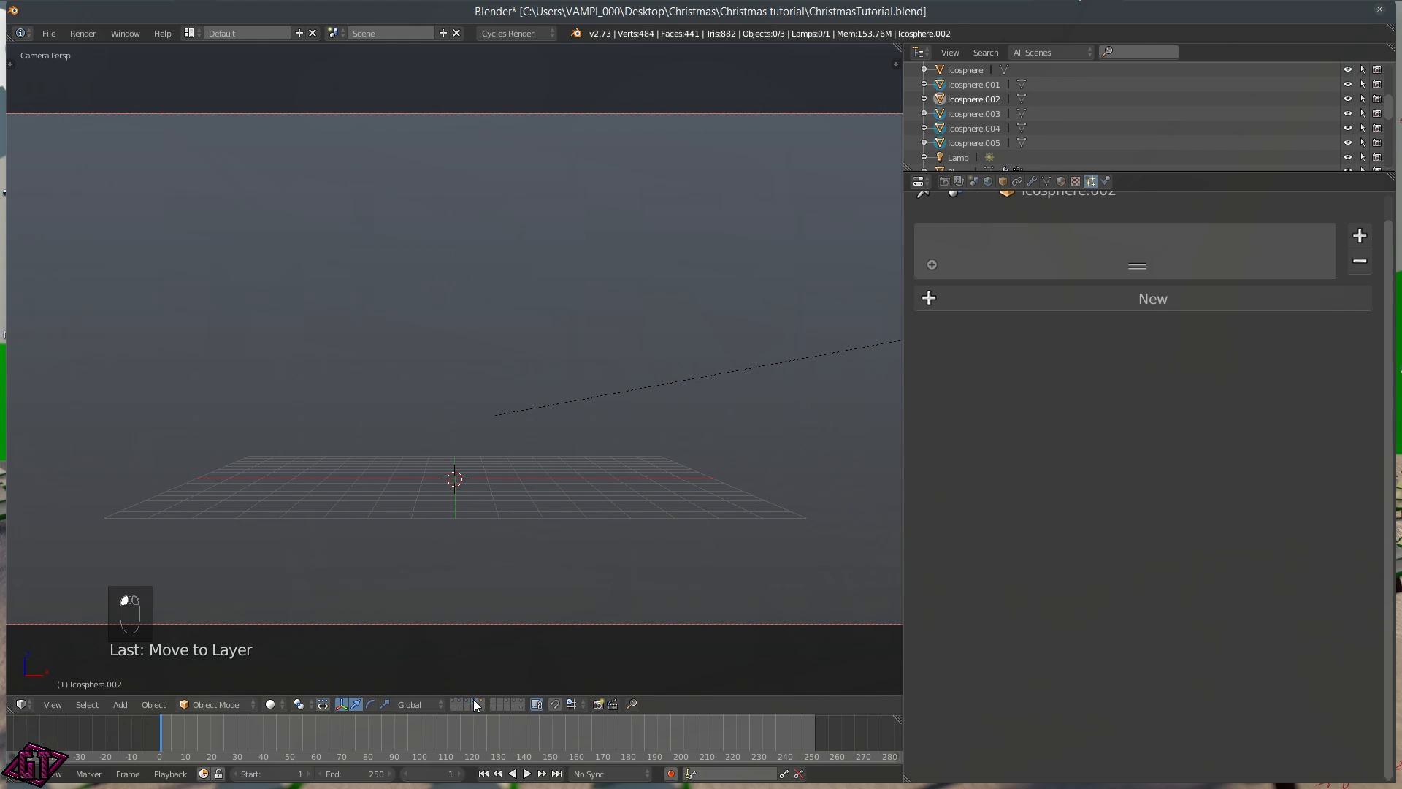
pyautogui.keyDown('shift'); pyautogui.click(483, 701); pyautogui.keyUp('shift')
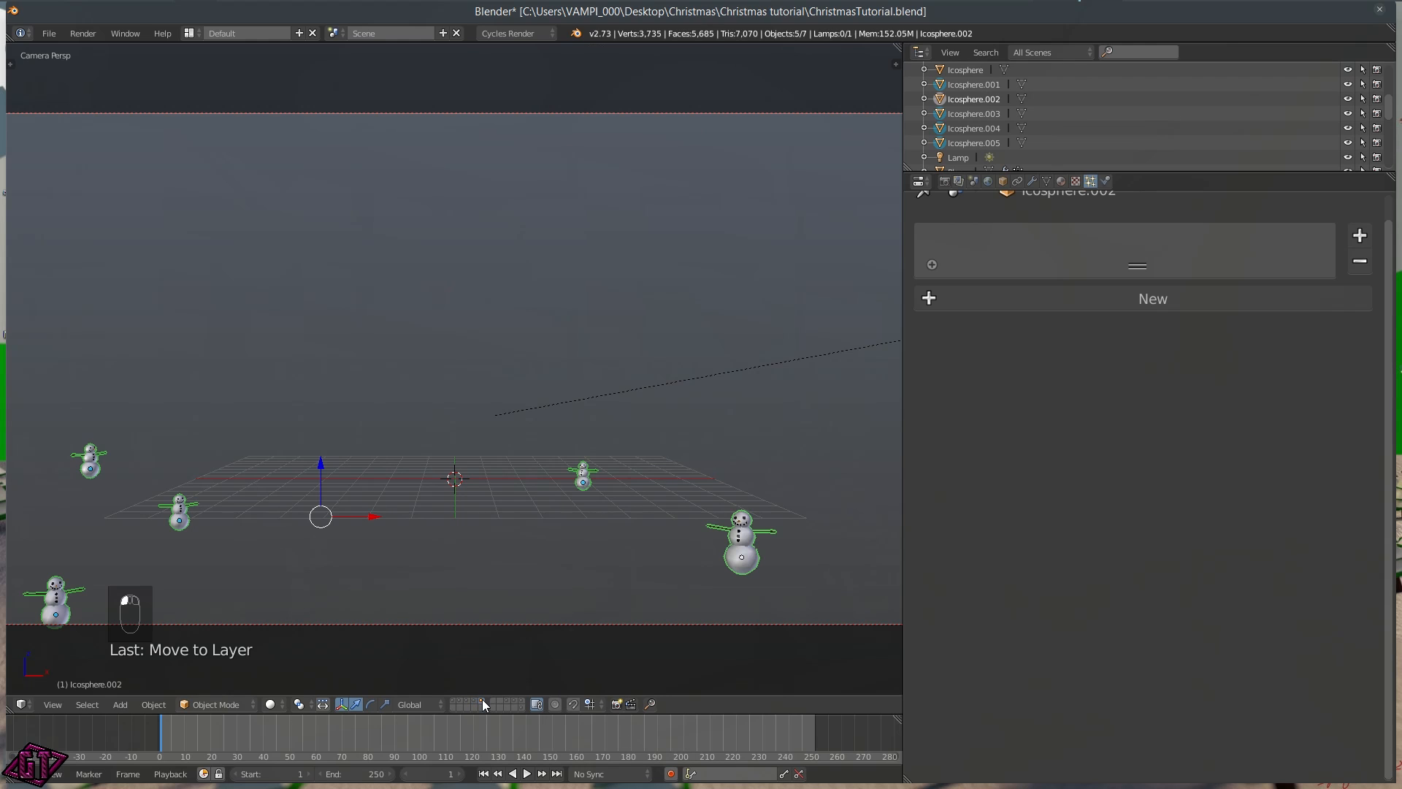
pyautogui.press('m')
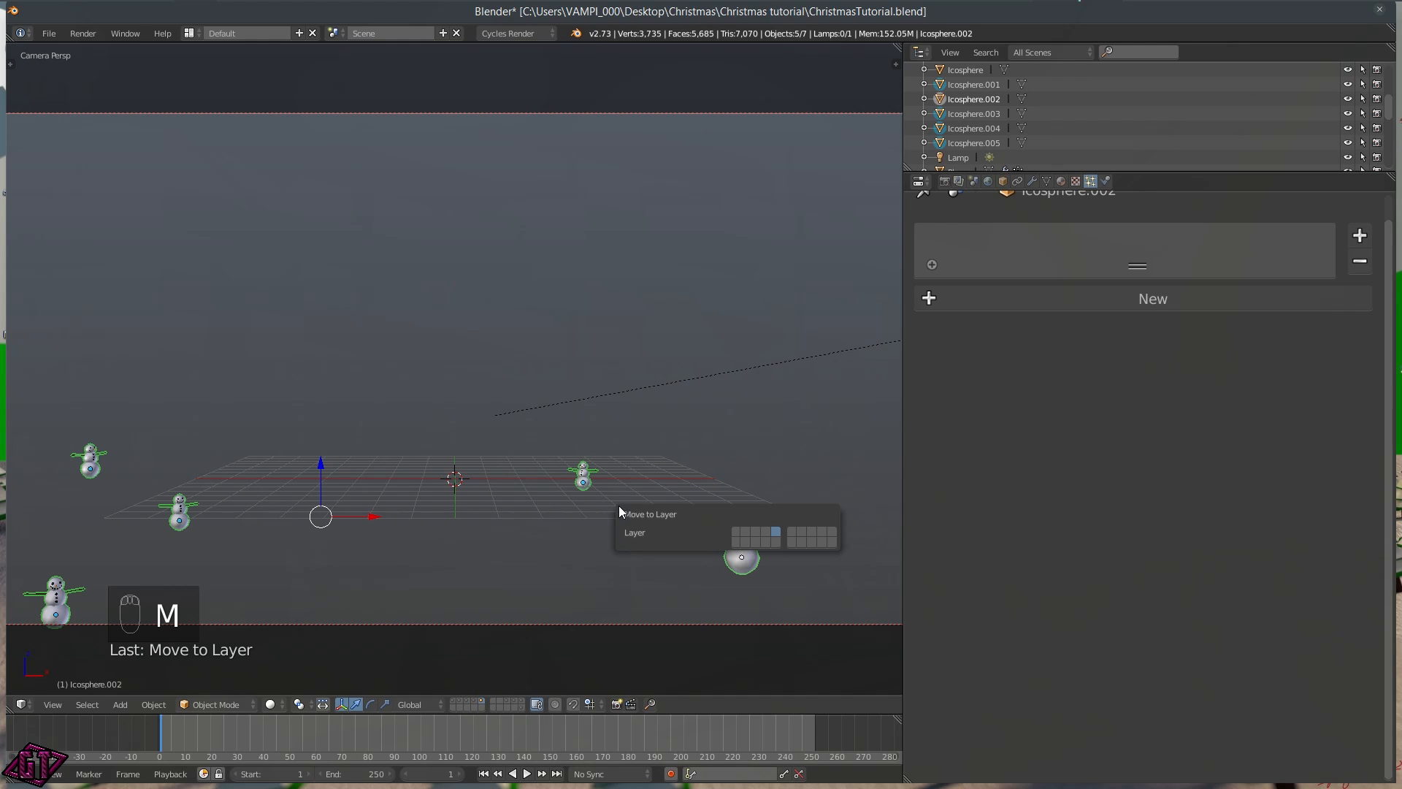
pyautogui.click(759, 532)
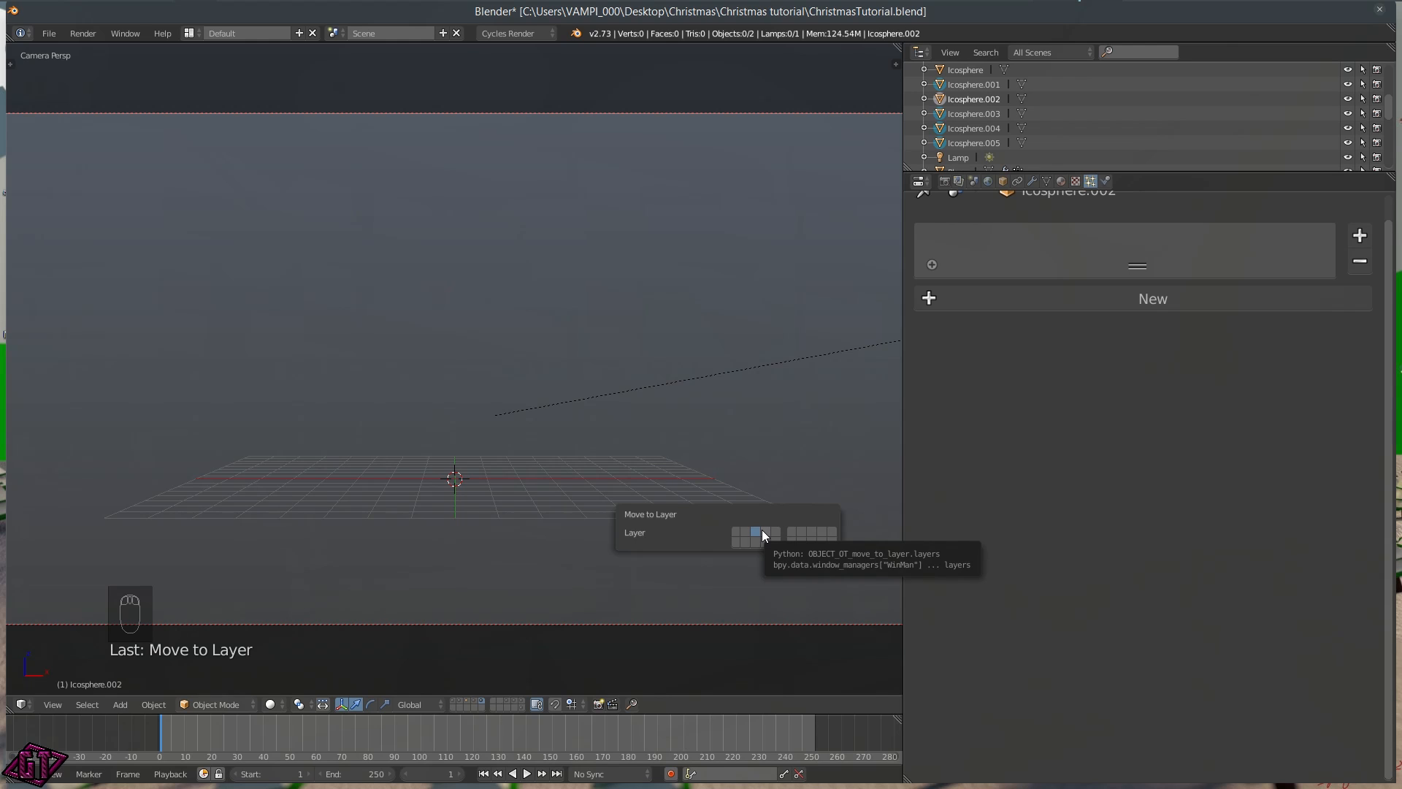
# Show only layer 3 and move the five small snowmen from it to layer 4
pyautogui.click(465, 704)
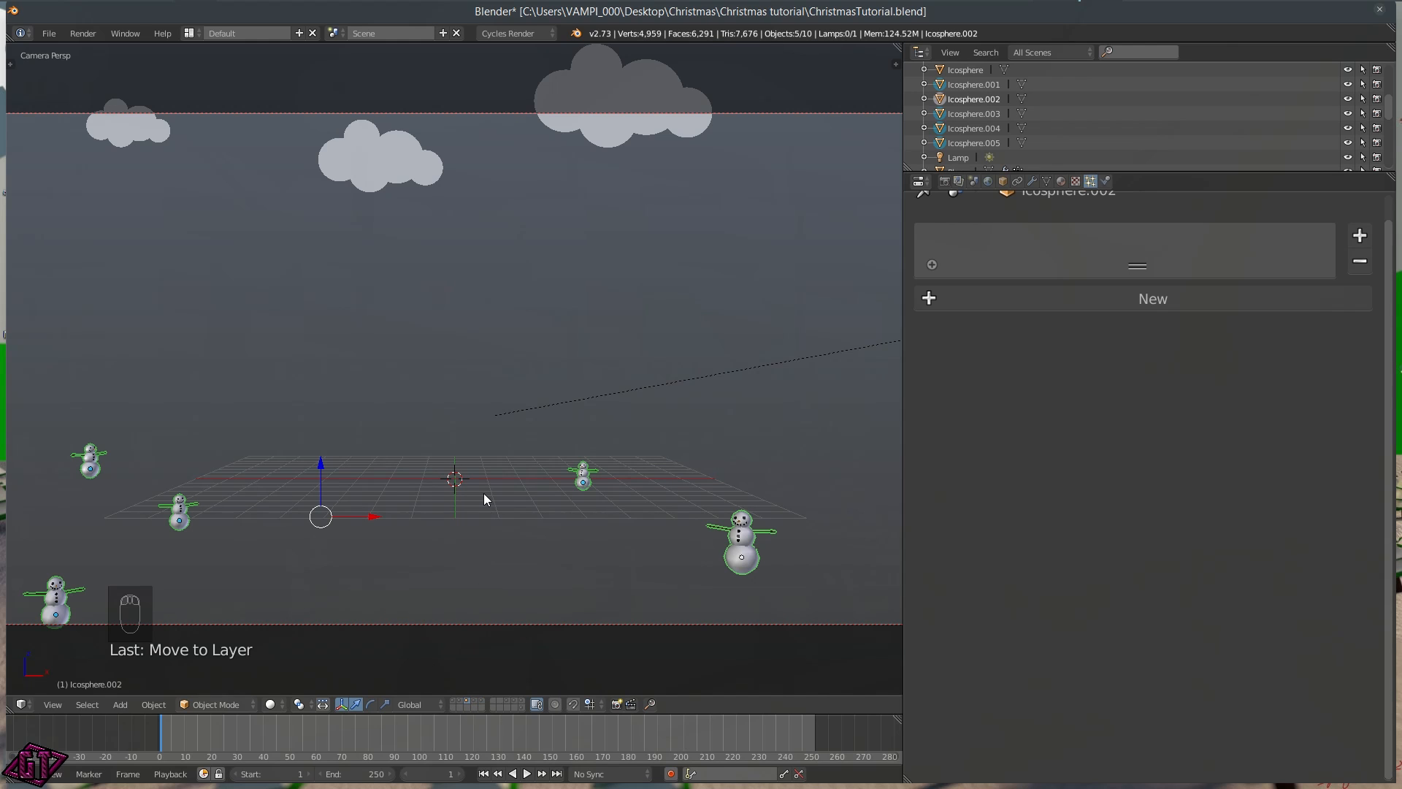
pyautogui.press('m')
pyautogui.click(637, 517)
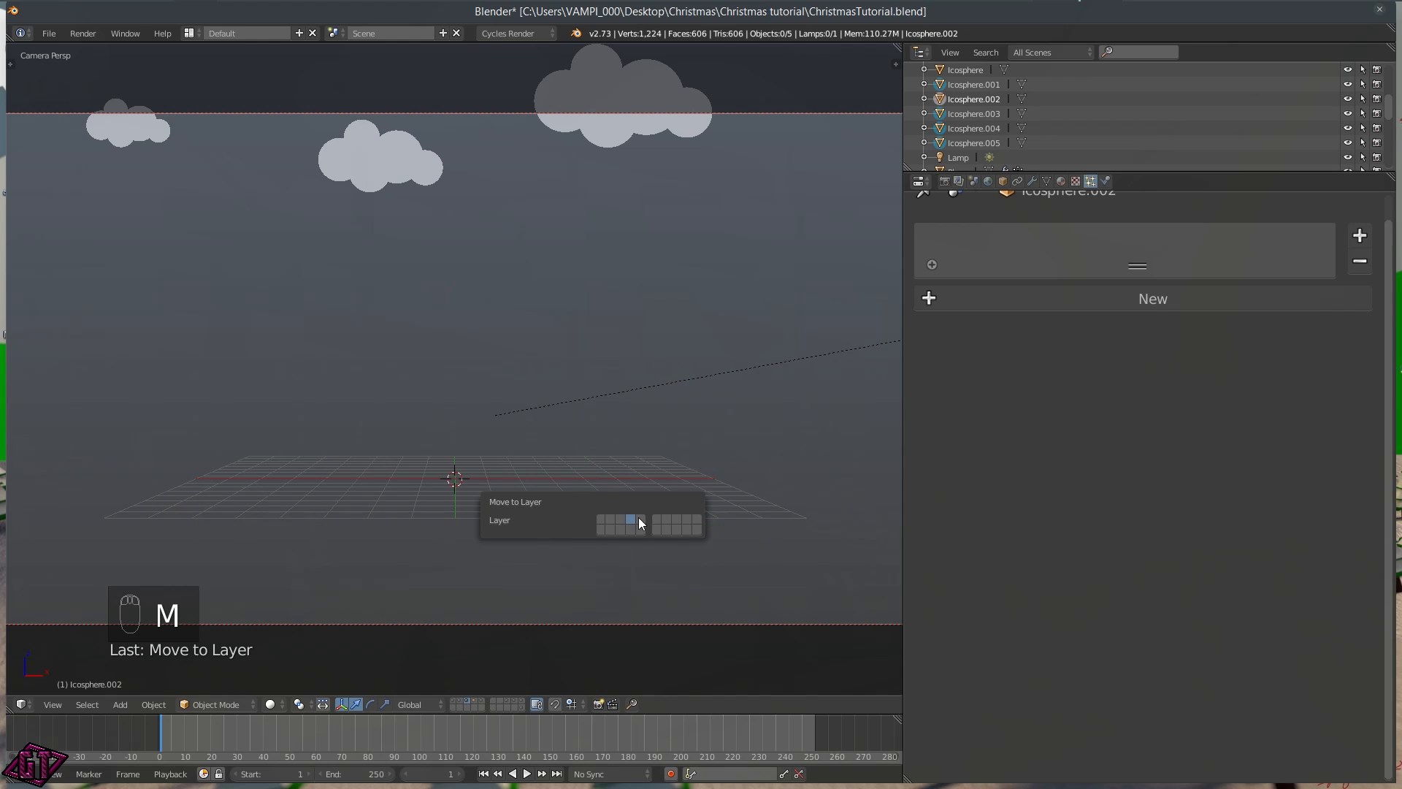
# Display layers 1 to 4 together so the scene includes the letters, hills, clouds and small snowmen
pyautogui.click(454, 699)
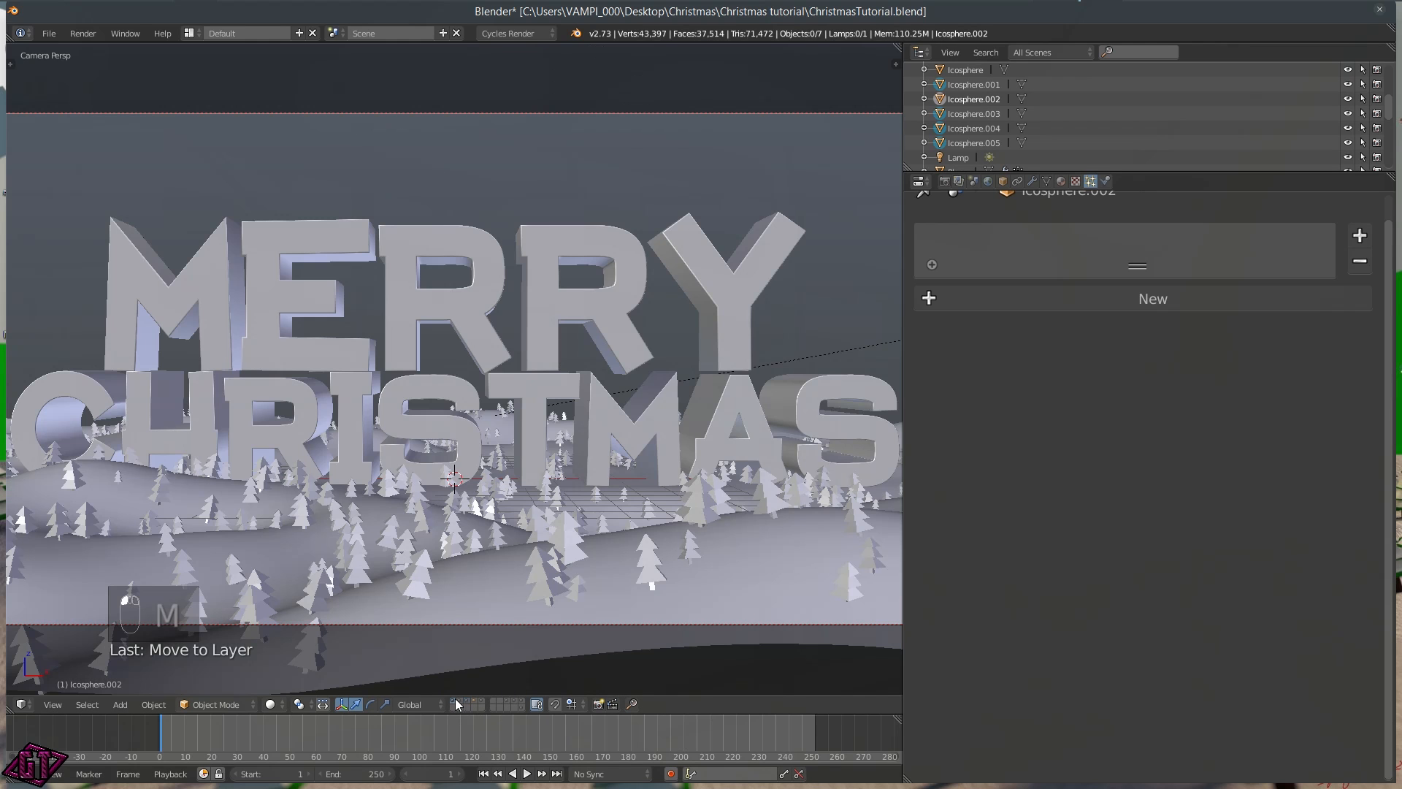
pyautogui.keyDown('shift'); pyautogui.click(466, 702); pyautogui.keyUp('shift')
pyautogui.keyDown('shift'); pyautogui.click(468, 700); pyautogui.keyUp('shift')
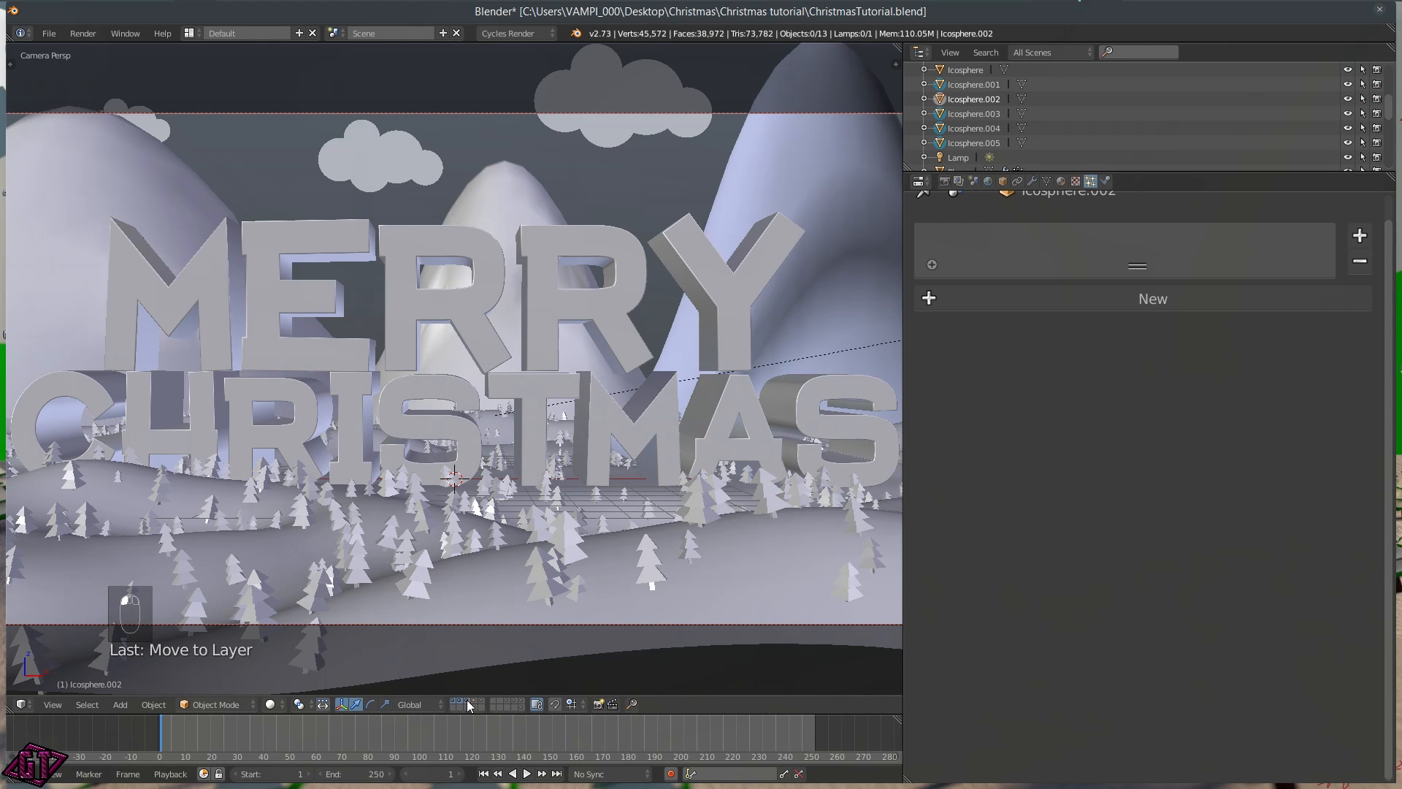
pyautogui.keyDown('shift'); pyautogui.click(471, 699); pyautogui.keyUp('shift')
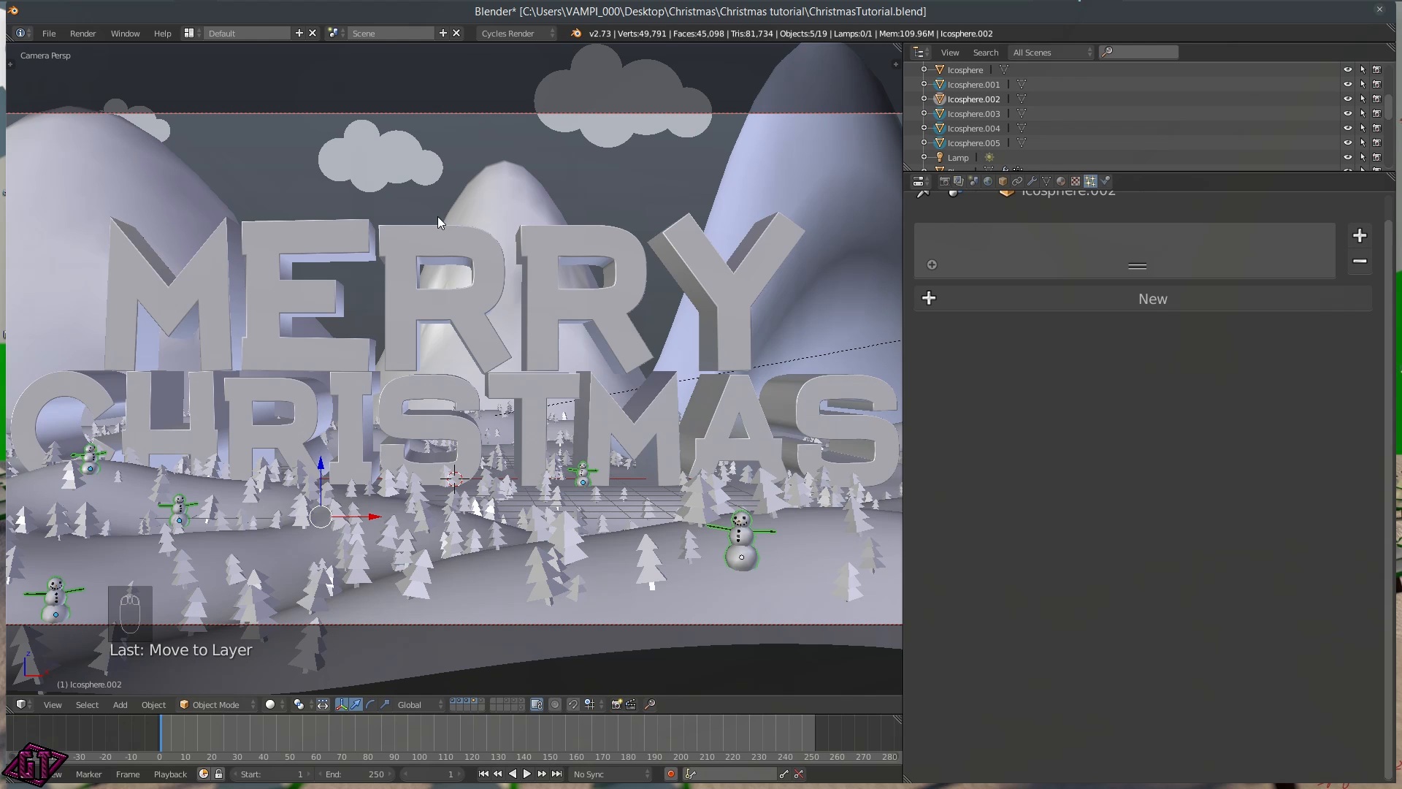
pyautogui.press('q')
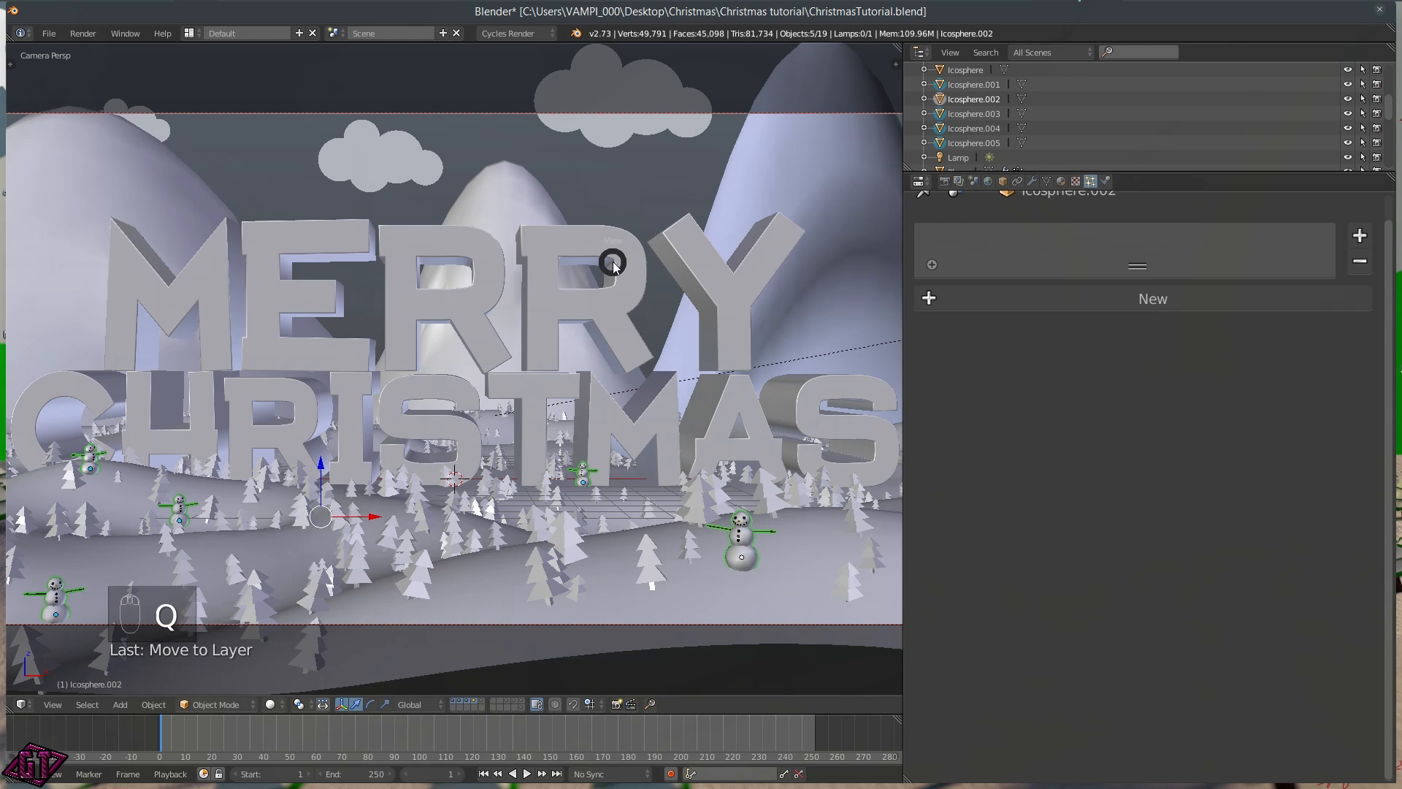
# Inspect the whole scene from outside the camera view, check layer 1 alone and redisplay layers 1 to 4 together
pyautogui.click(522, 222)
pyautogui.moveTo(610, 340); pyautogui.dragTo(463, 432, button='middle')
pyautogui.scroll(6, 510, 423)
pyautogui.scroll(-6, 513, 429)
pyautogui.press('a')
pyautogui.scroll(4, 657, 429)
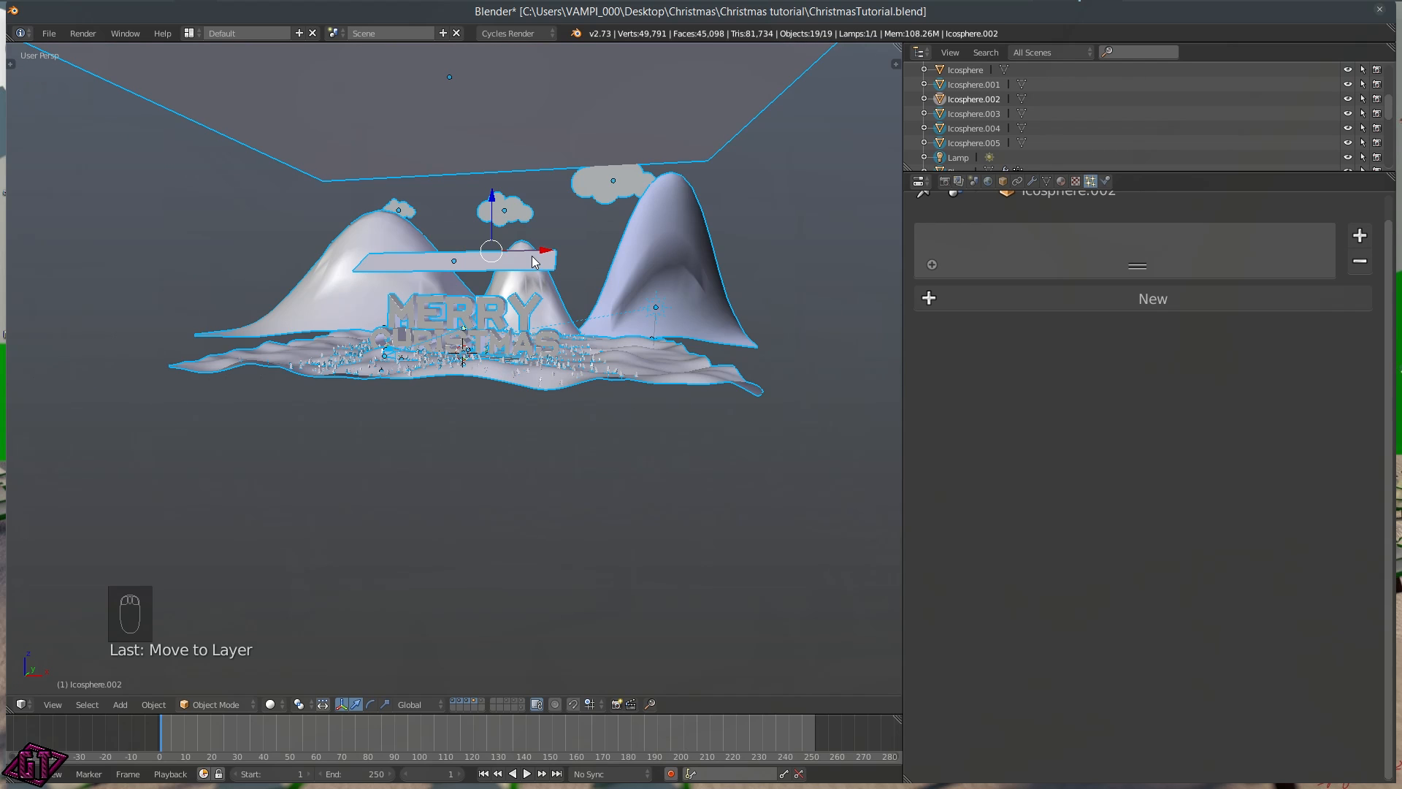
pyautogui.click(454, 702)
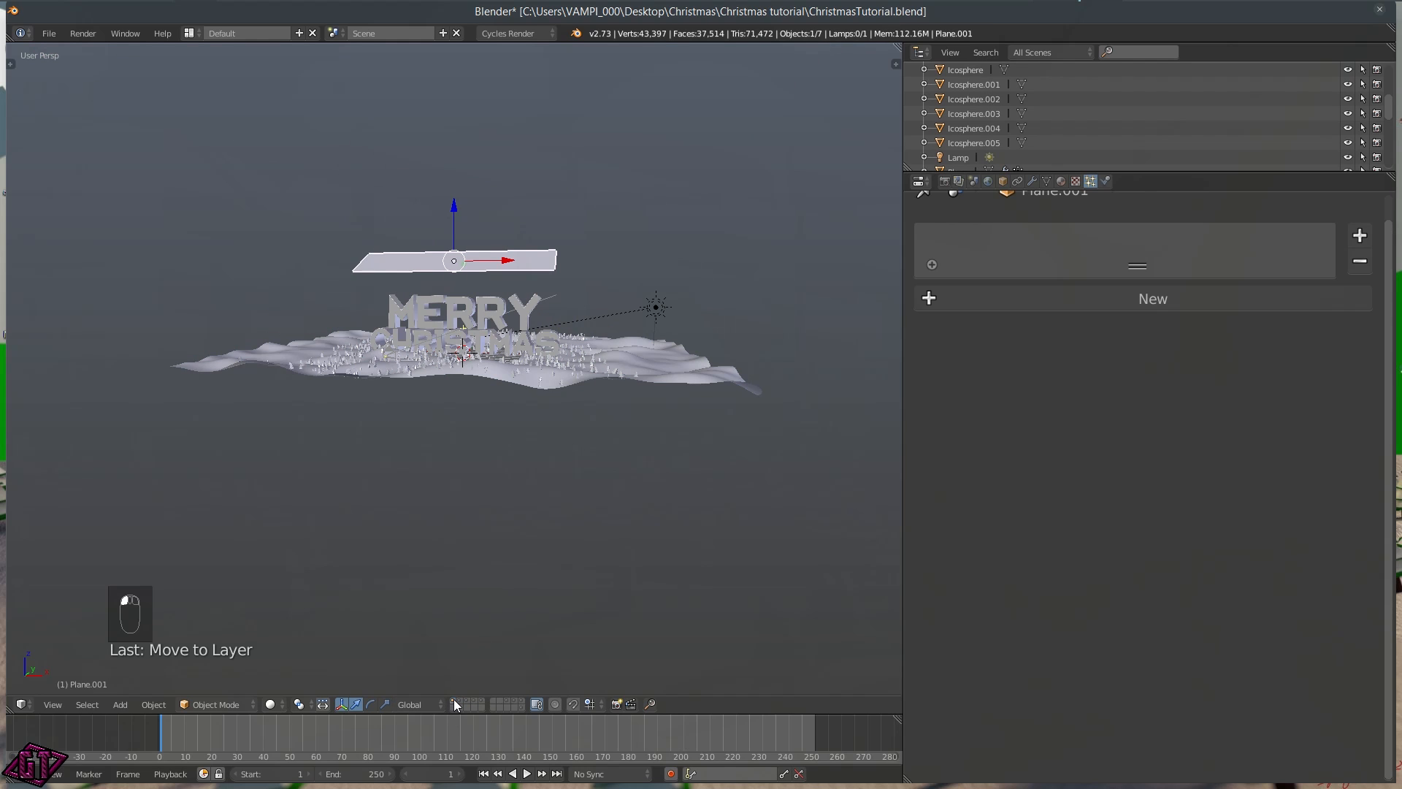
pyautogui.keyDown('shift'); pyautogui.click(461, 701); pyautogui.keyUp('shift')
pyautogui.keyDown('shift'); pyautogui.click(468, 701); pyautogui.keyUp('shift')
pyautogui.keyDown('shift'); pyautogui.click(481, 701); pyautogui.keyUp('shift')
pyautogui.moveTo(465, 490); pyautogui.dragTo(495, 504, button='middle')
pyautogui.scroll(1, 931, 281)
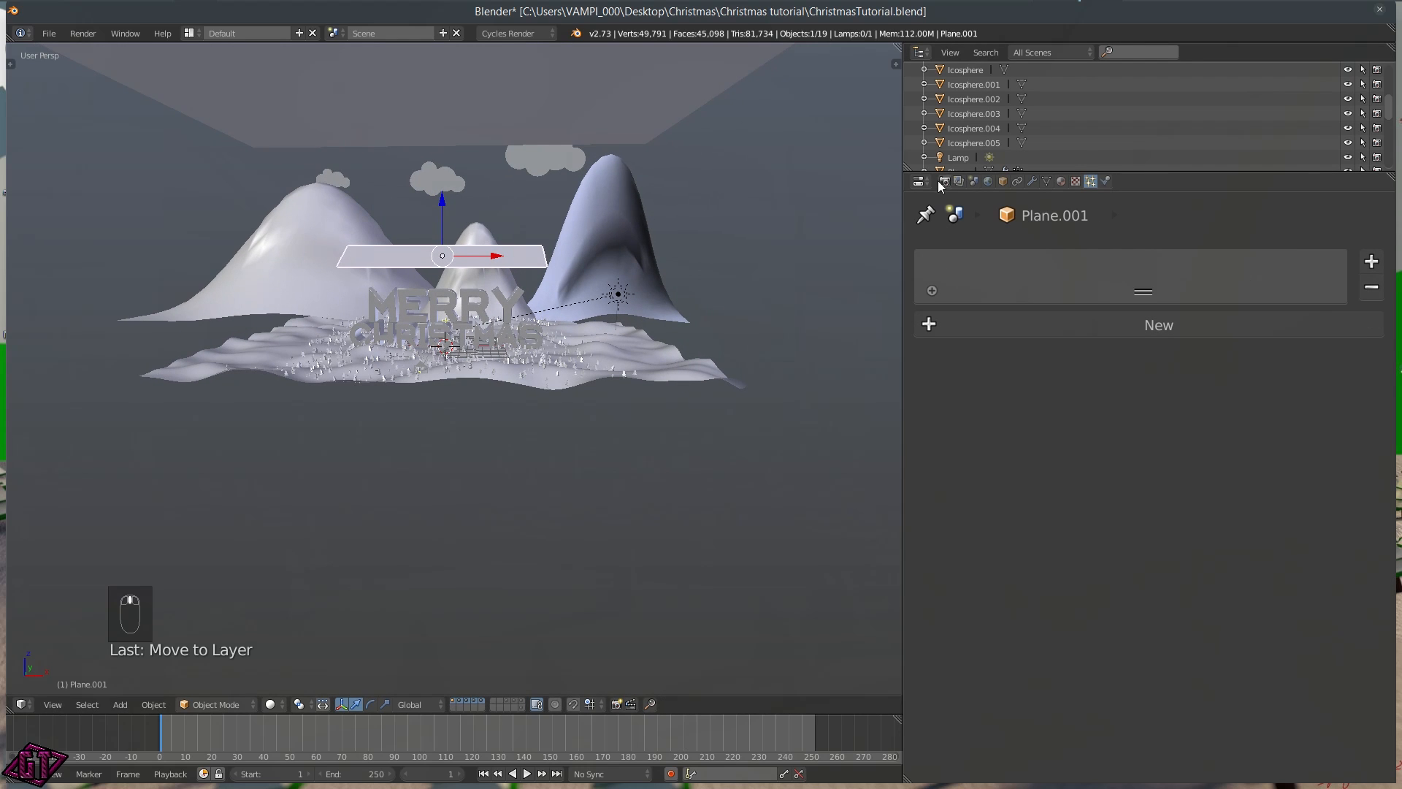
# Split the 3D view into two side-by-side views and set the render resolution scale to 100%
pyautogui.click(942, 181)
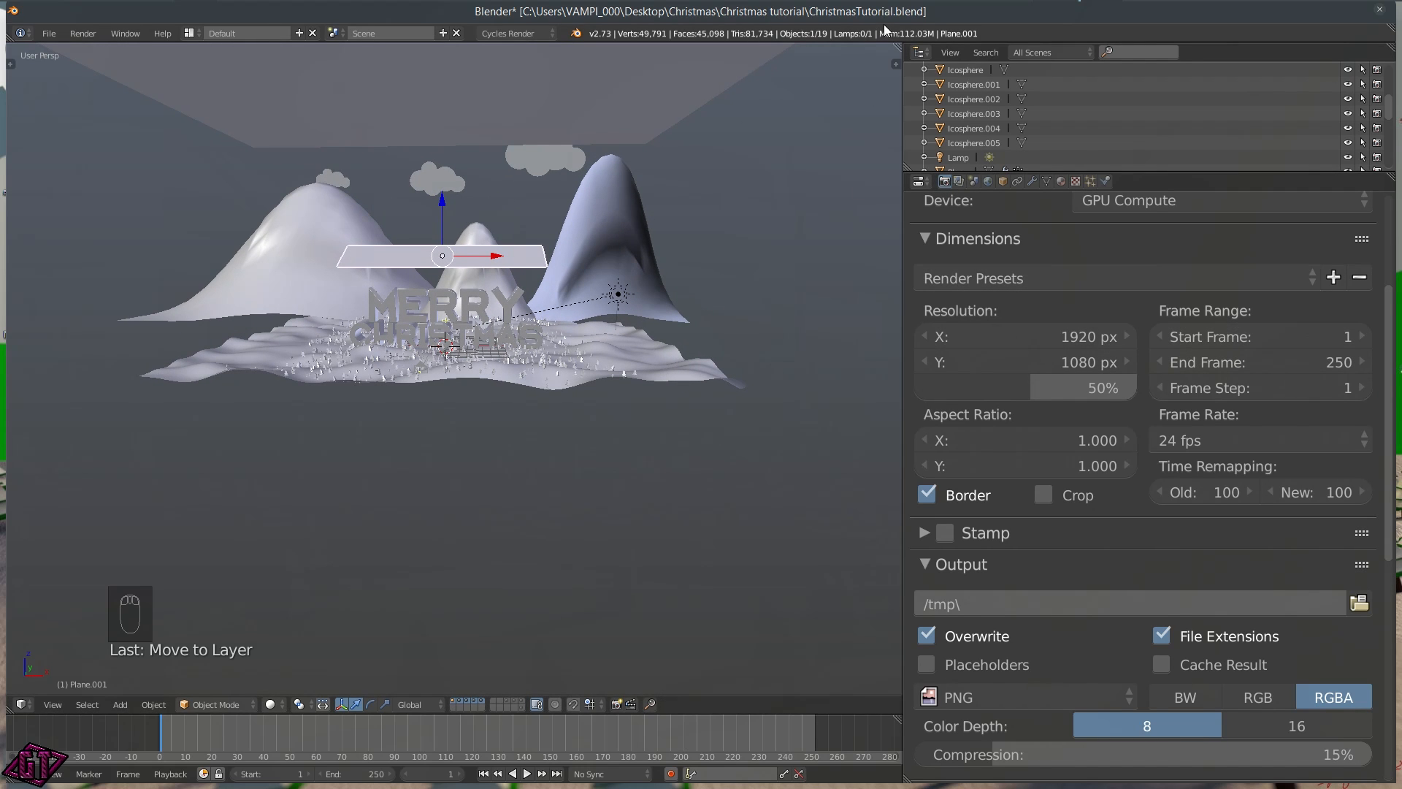
pyautogui.moveTo(896, 49); pyautogui.dragTo(503, 114)
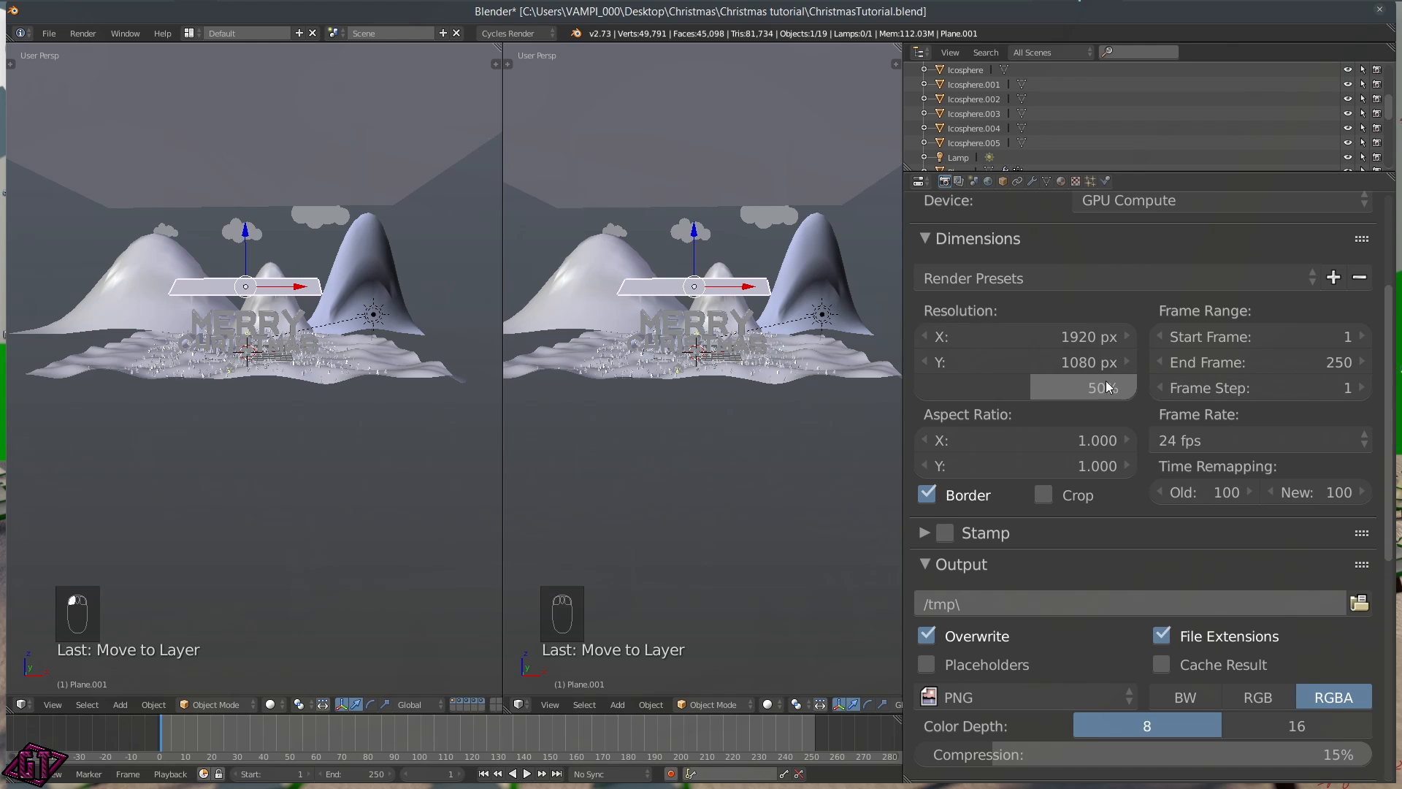
pyautogui.click(1025, 388)
pyautogui.moveTo(1025, 388); pyautogui.dragTo(1139, 387)
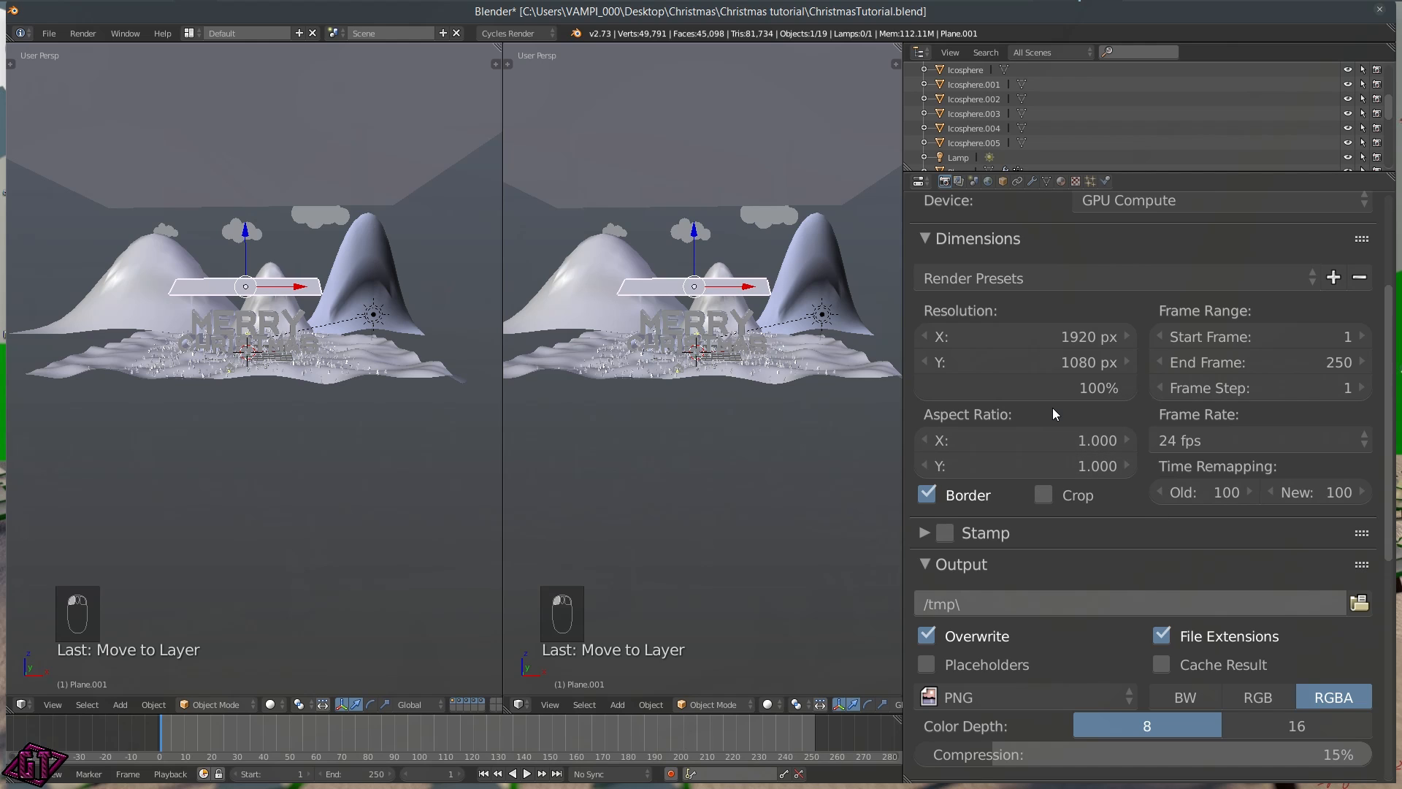
# Create a Renders folder inside Desktop\Christmas\Christmas tutorial and set it as the render output path
pyautogui.scroll(-6, 1101, 502)
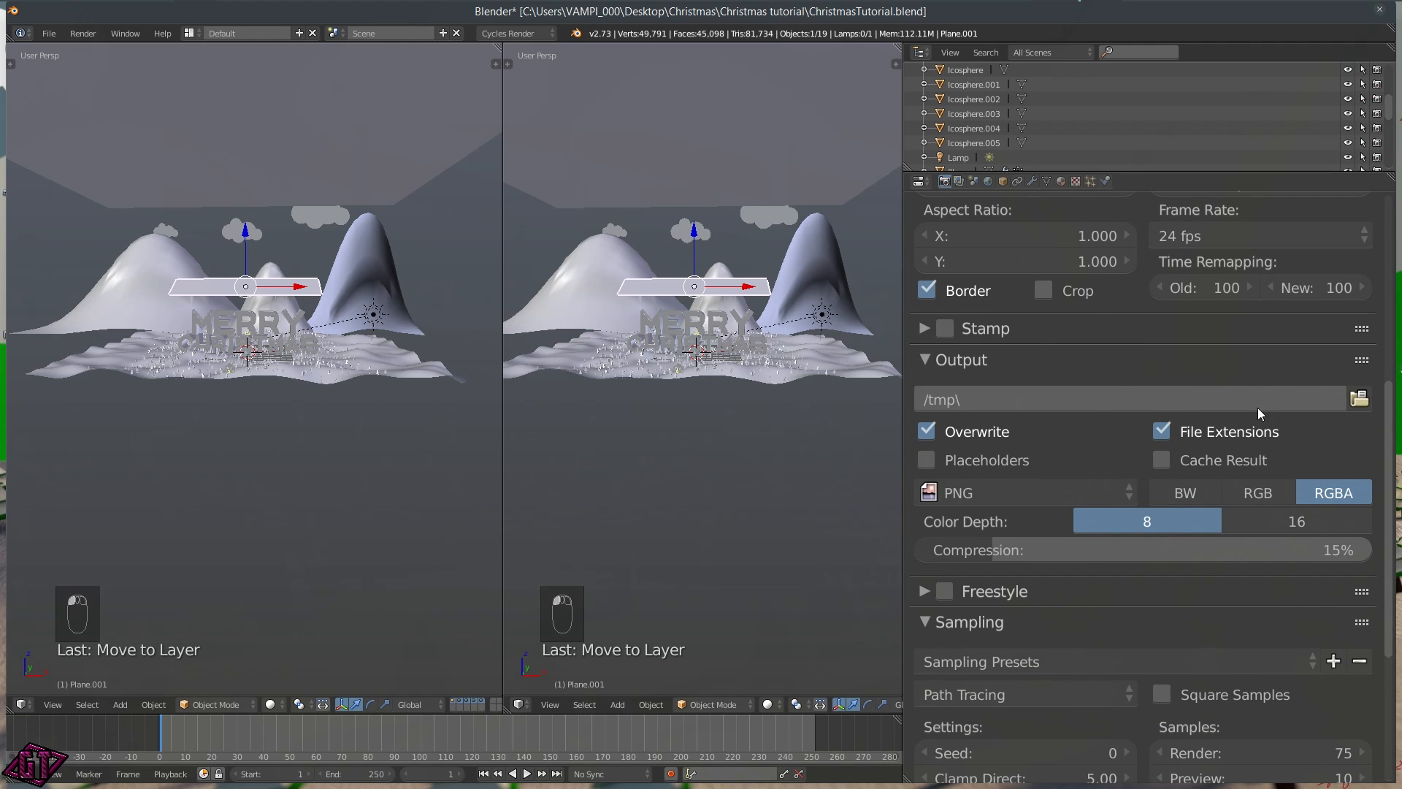
pyautogui.click(1358, 398)
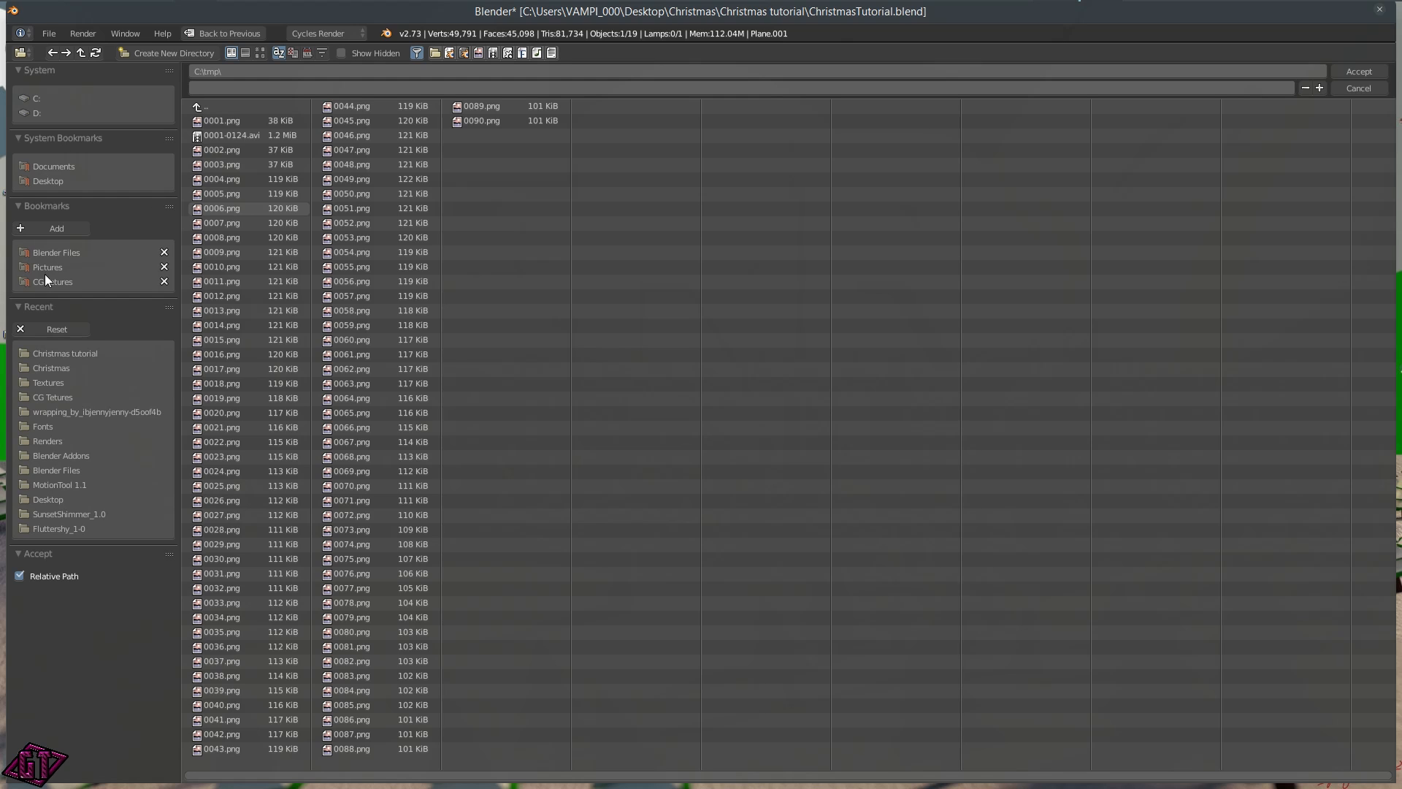
pyautogui.click(48, 180)
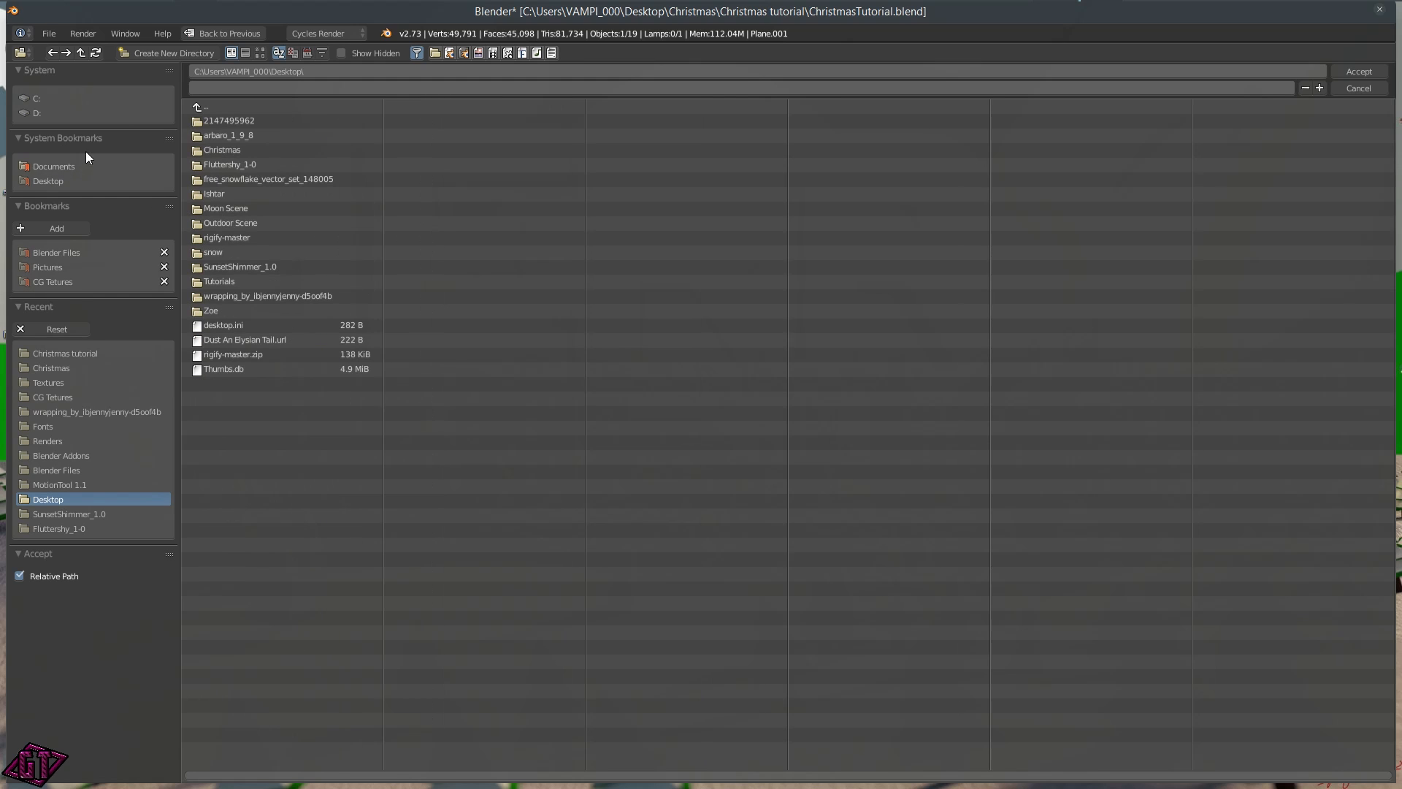
pyautogui.click(247, 150)
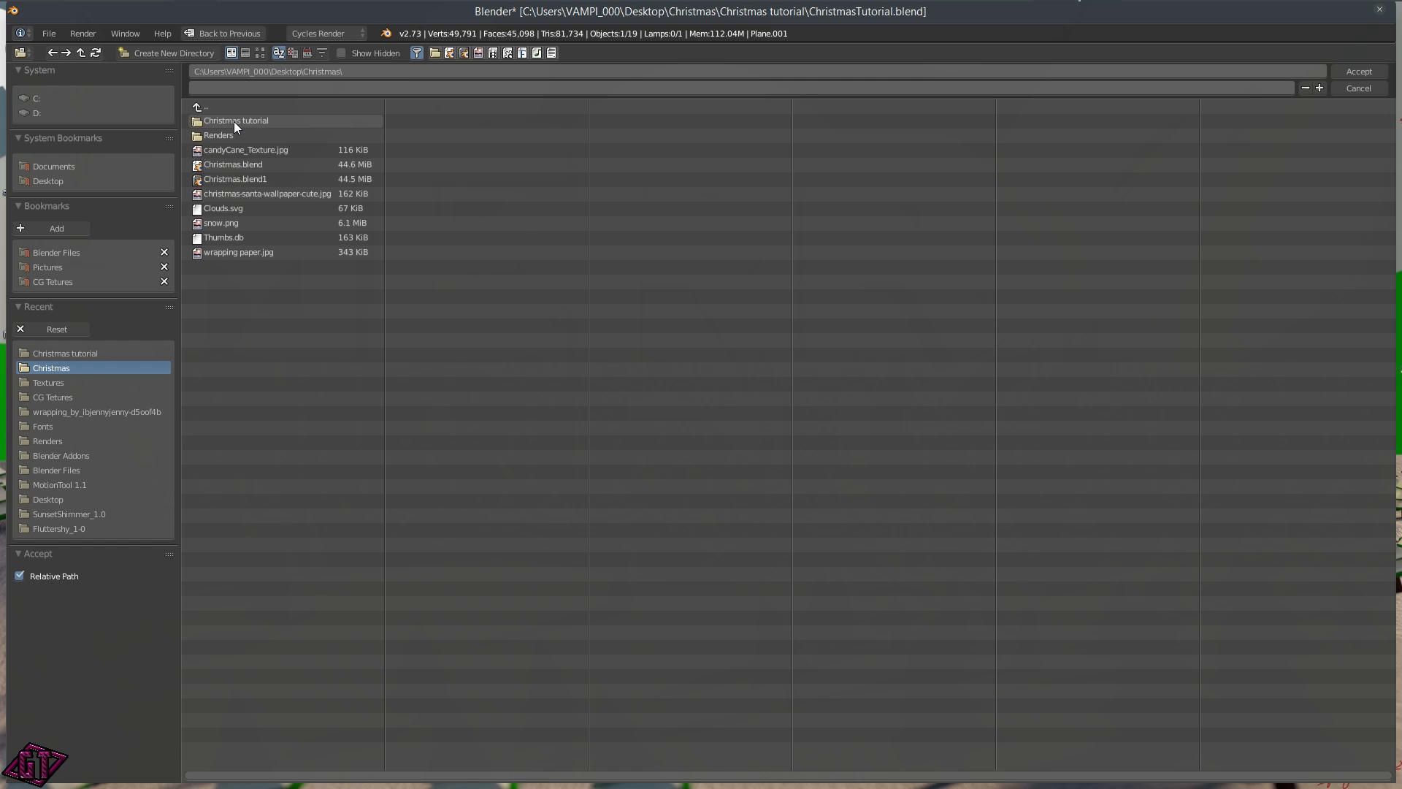
pyautogui.click(234, 121)
pyautogui.click(154, 54)
pyautogui.click(183, 89)
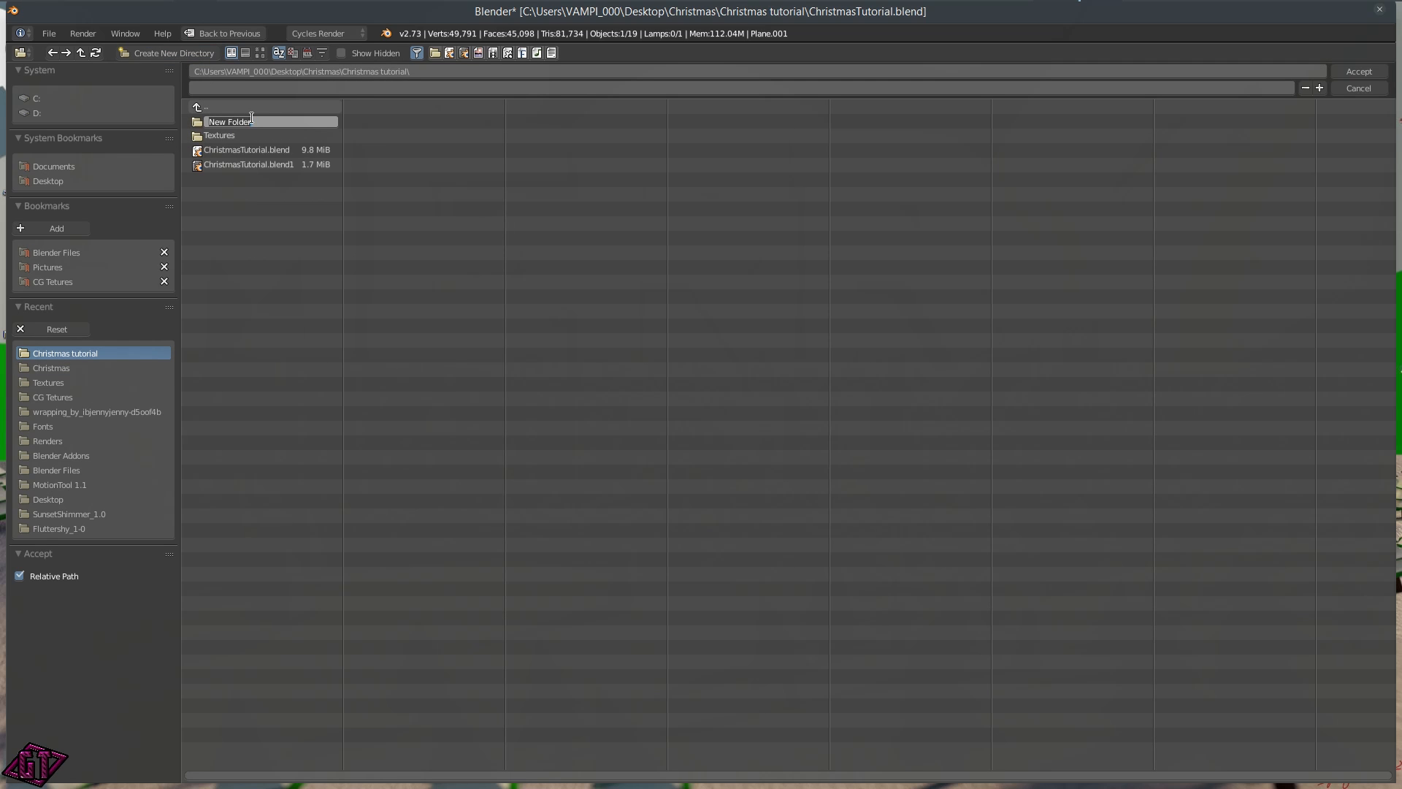
pyautogui.write('Renders')
pyautogui.press('Return')
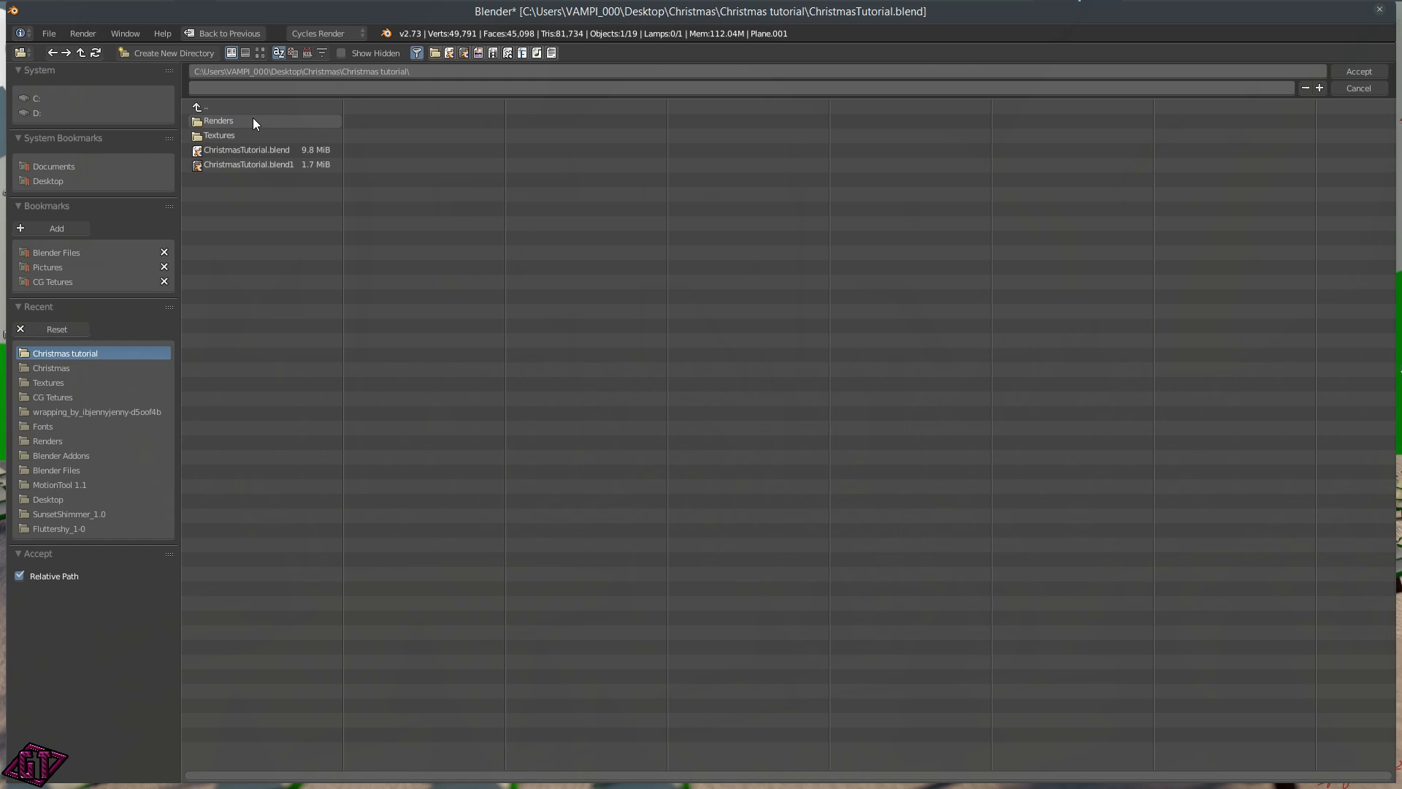
pyautogui.click(253, 121)
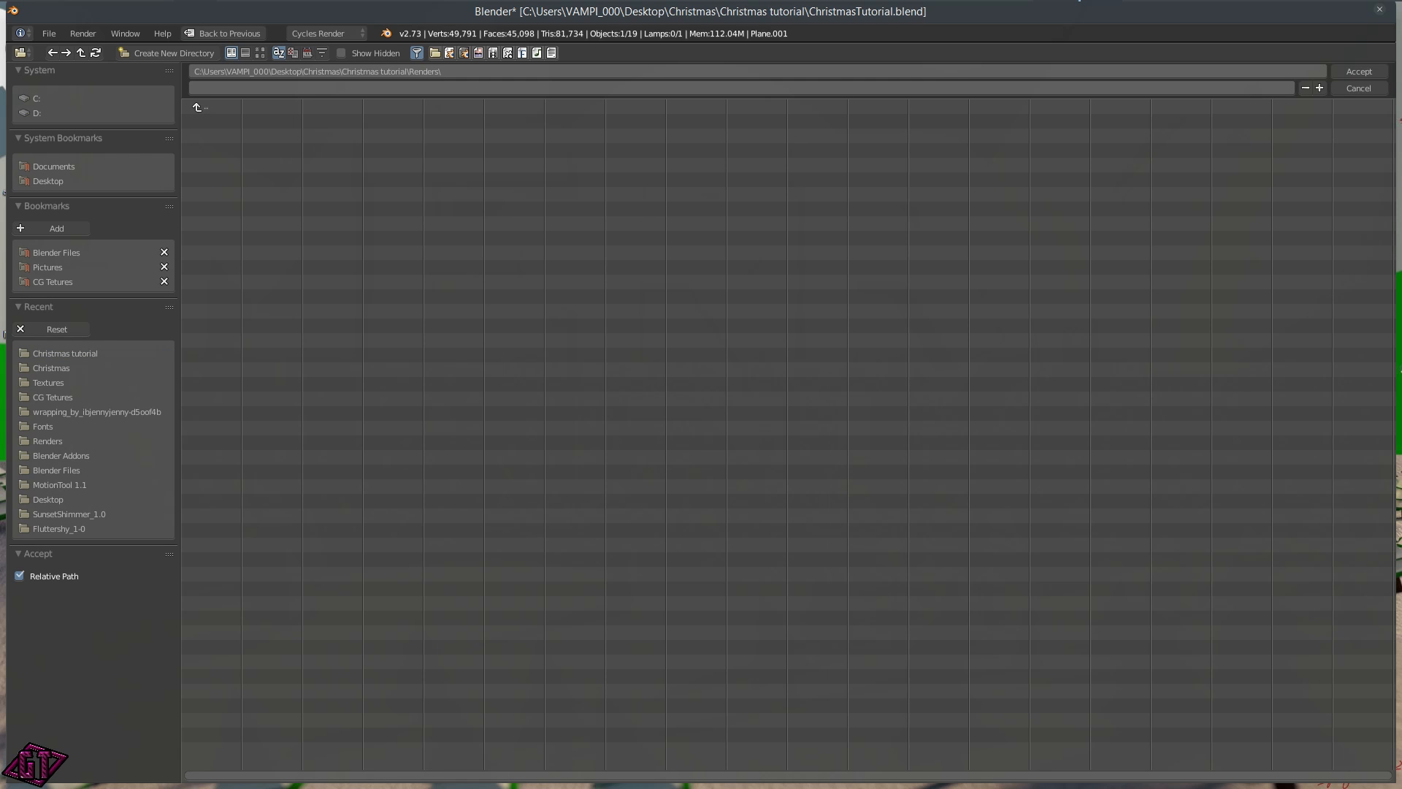
pyautogui.click(1356, 71)
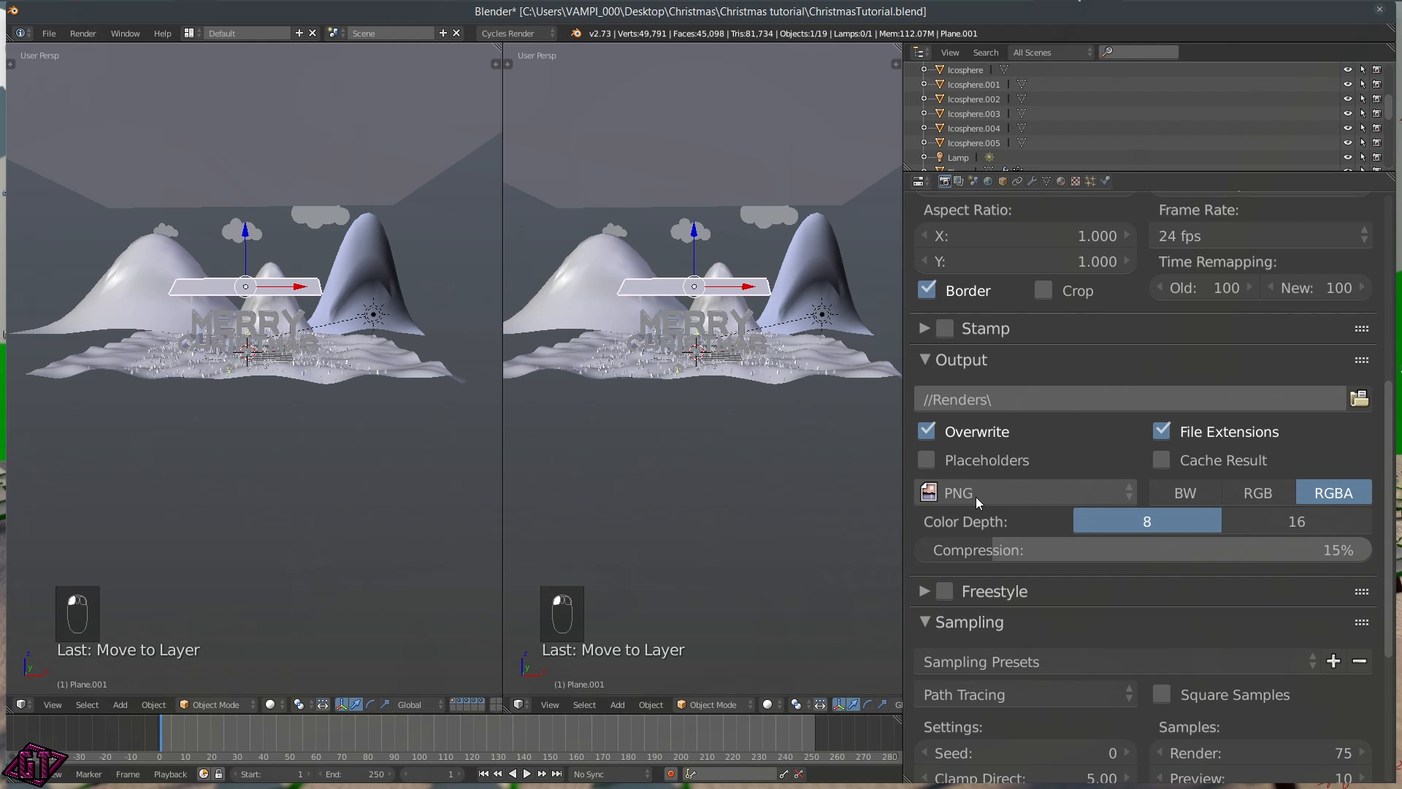
# Set the PNG output to a color depth of 16 and a compression of 90%
pyautogui.click(1290, 519)
pyautogui.moveTo(977, 558); pyautogui.dragTo(1326, 549)
# Set the render samples to 30000
pyautogui.scroll(-4, 1066, 577)
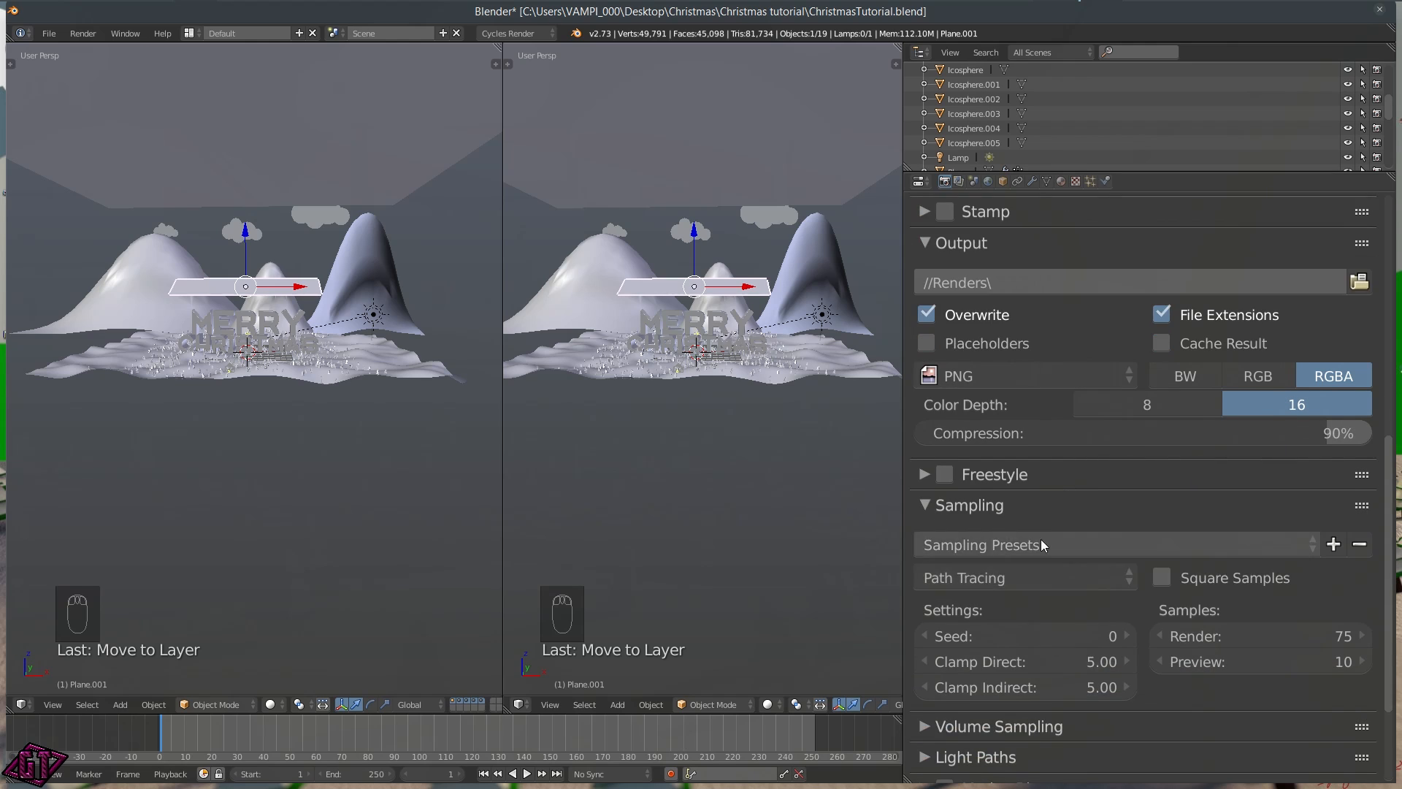
pyautogui.click(1253, 635)
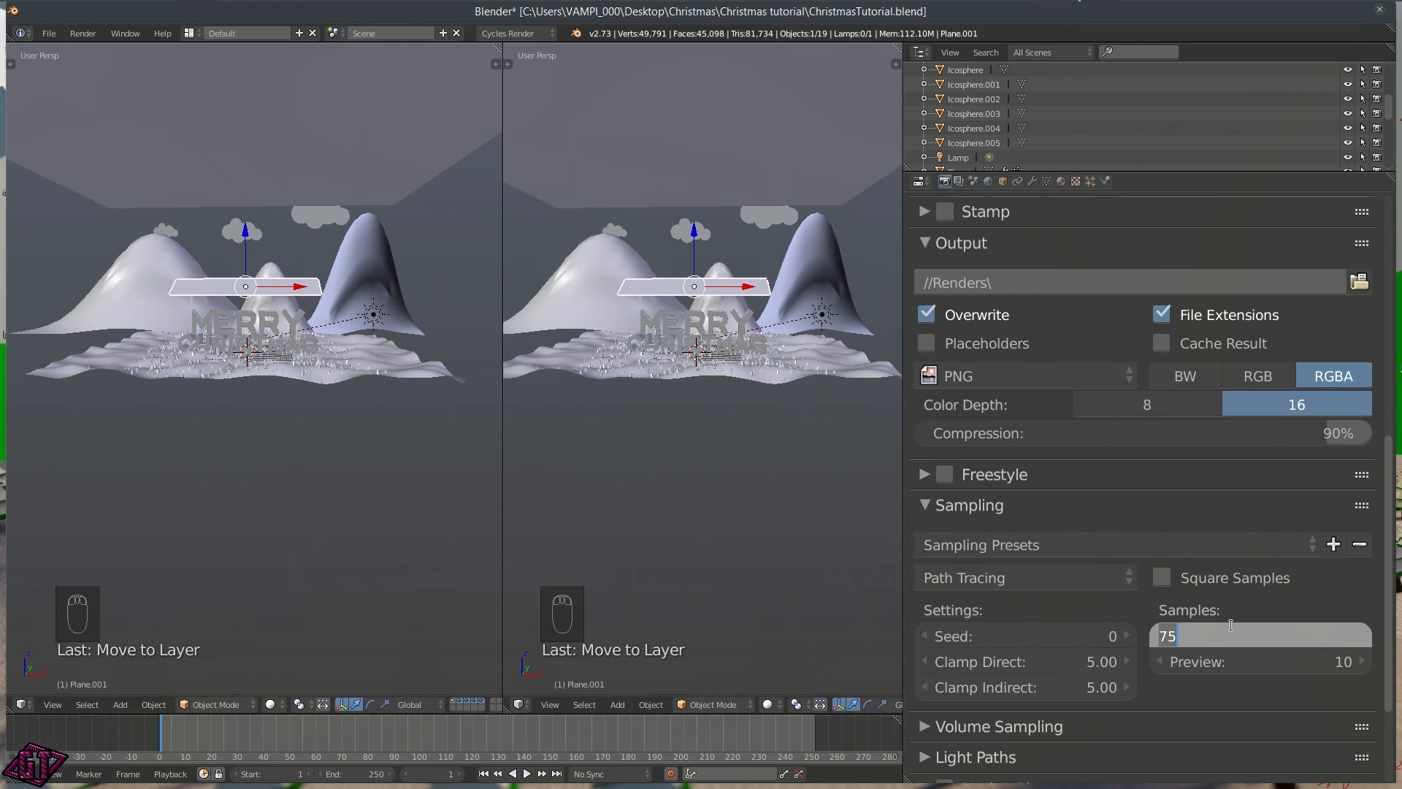
pyautogui.write('30000')
pyautogui.press('Return')
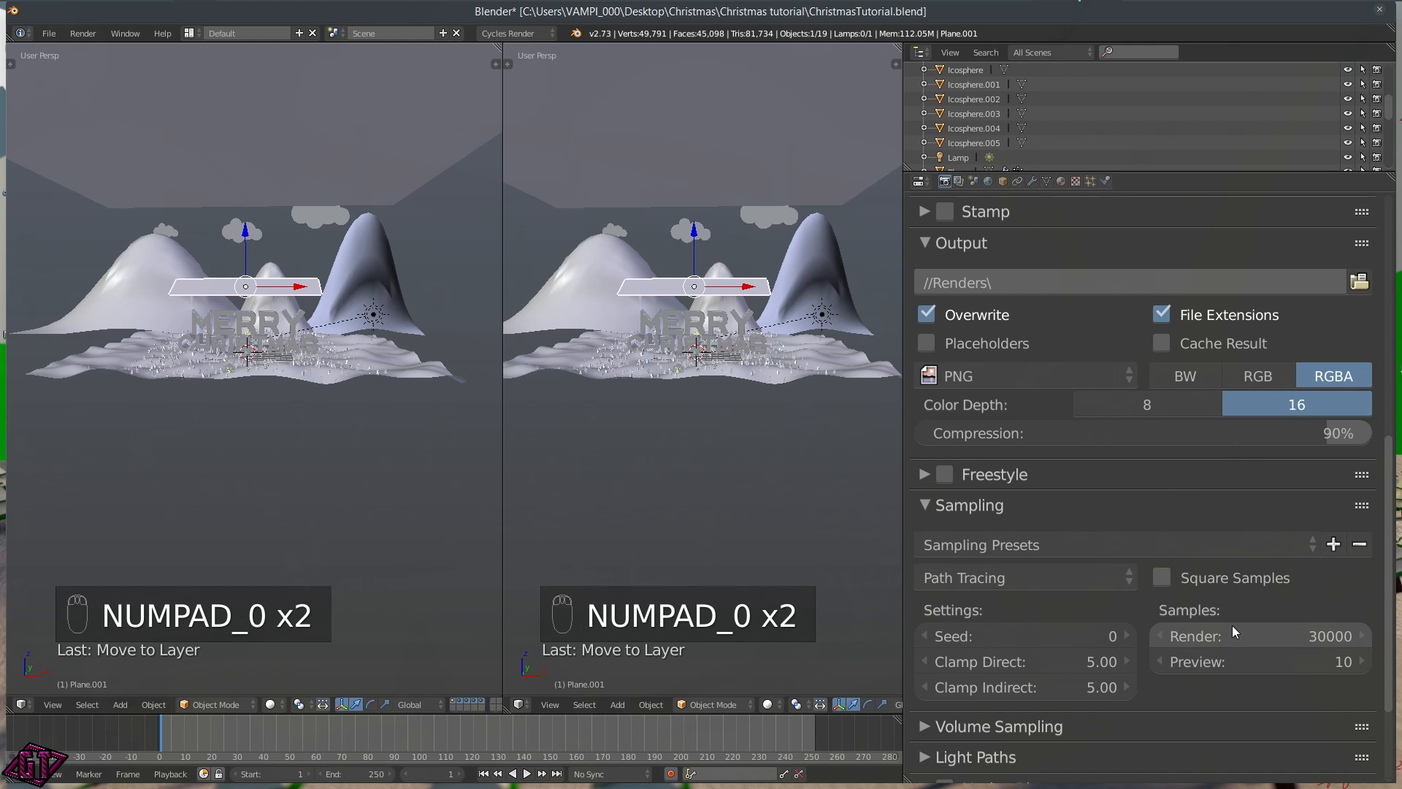
# Enable Progressive Refine in the render performance settings and turn it off again
pyautogui.scroll(1, 1159, 528)
pyautogui.scroll(-3, 1164, 602)
pyautogui.scroll(-3, 1147, 611)
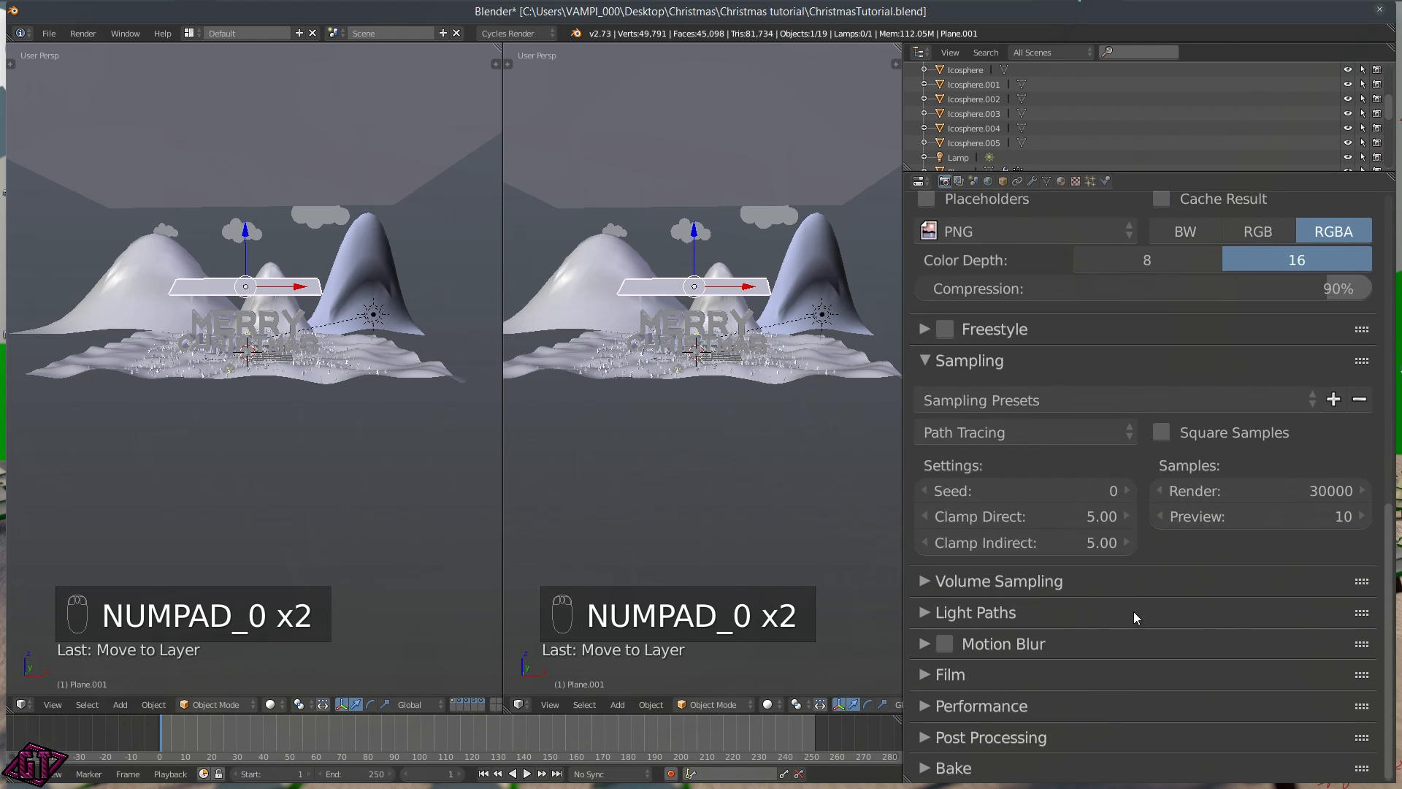
pyautogui.click(937, 706)
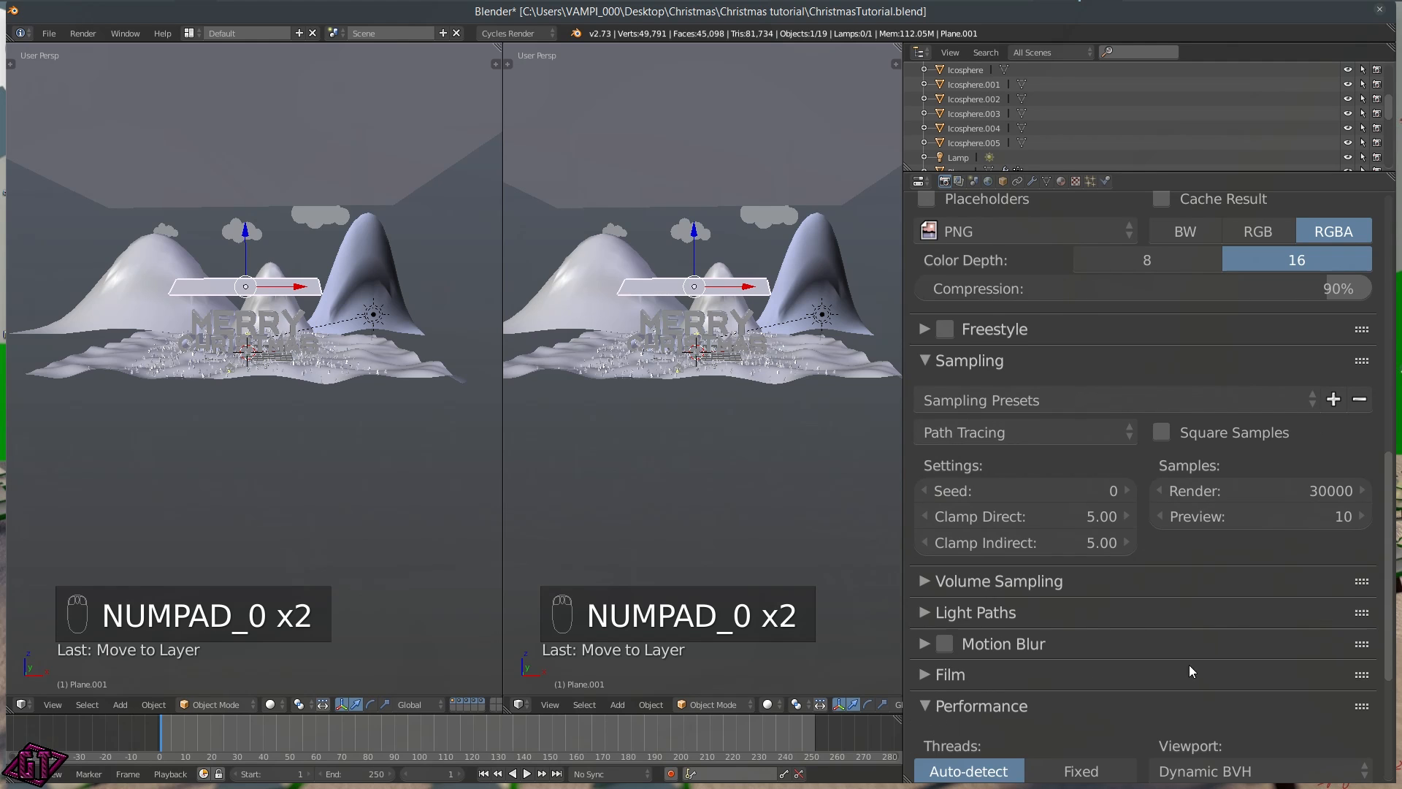
pyautogui.scroll(-8, 1175, 620)
pyautogui.click(926, 672)
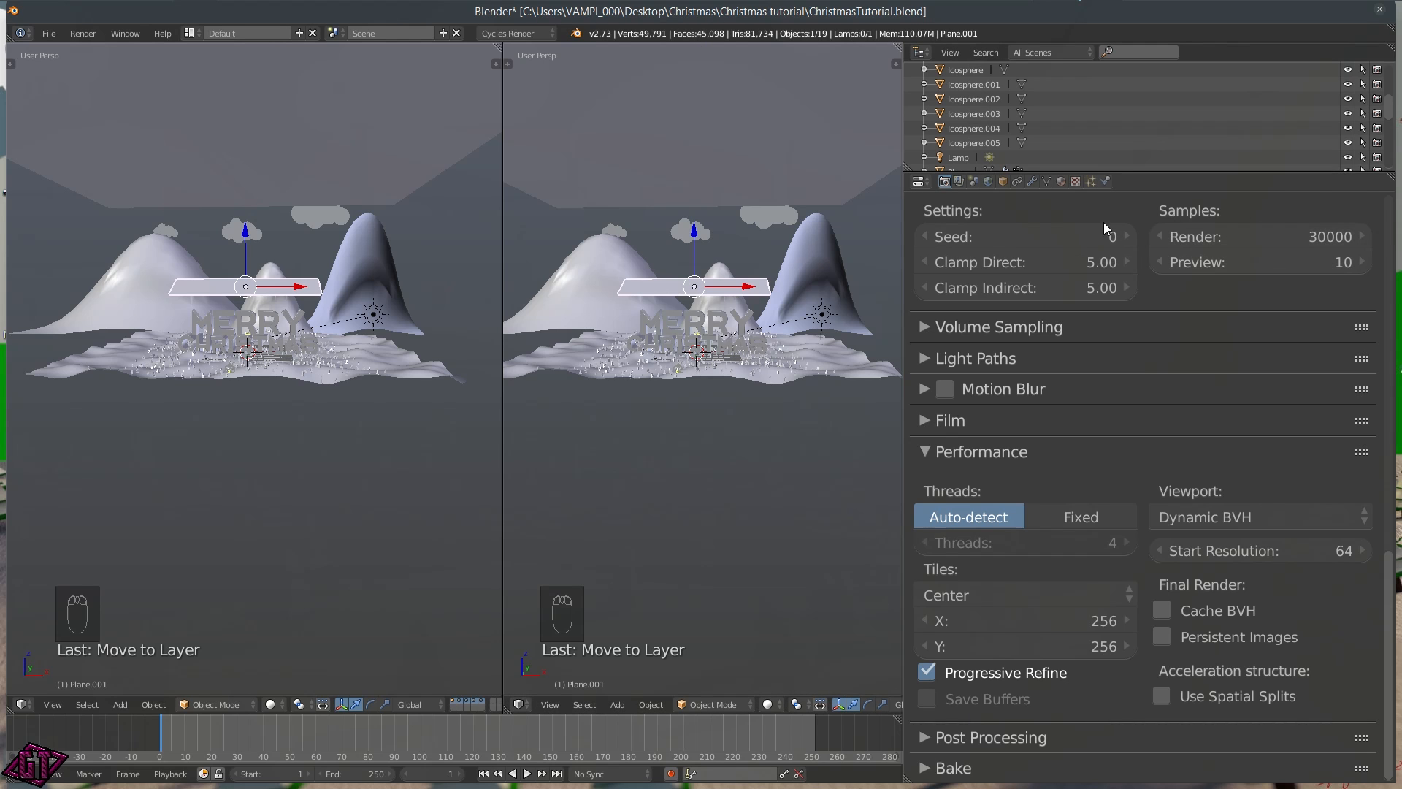
pyautogui.scroll(3, 792, 388)
pyautogui.scroll(-3, 792, 388)
pyautogui.click(948, 677)
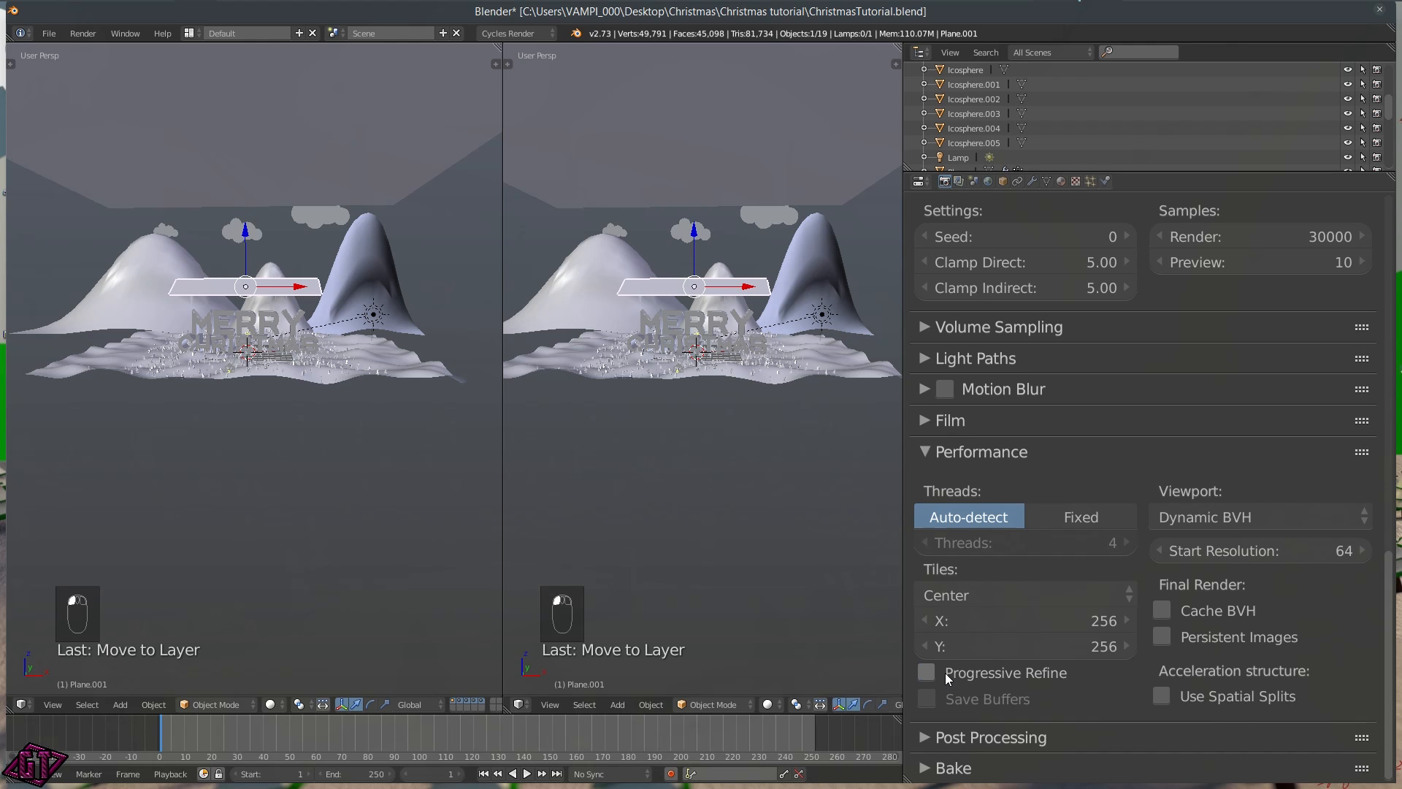
# Set the render samples to 1200
pyautogui.scroll(2, 1237, 294)
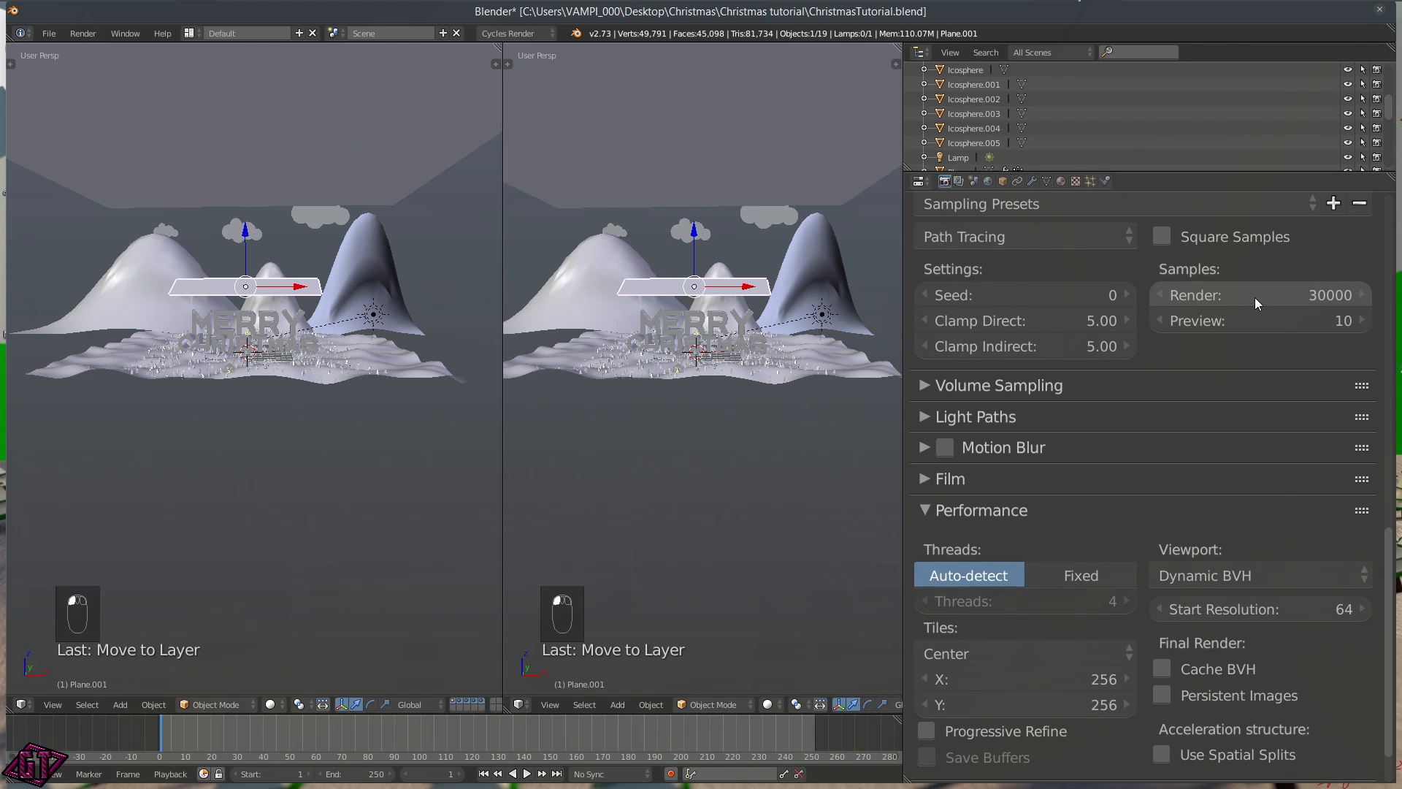
pyautogui.click(1255, 296)
pyautogui.write('1200')
pyautogui.press('Return')
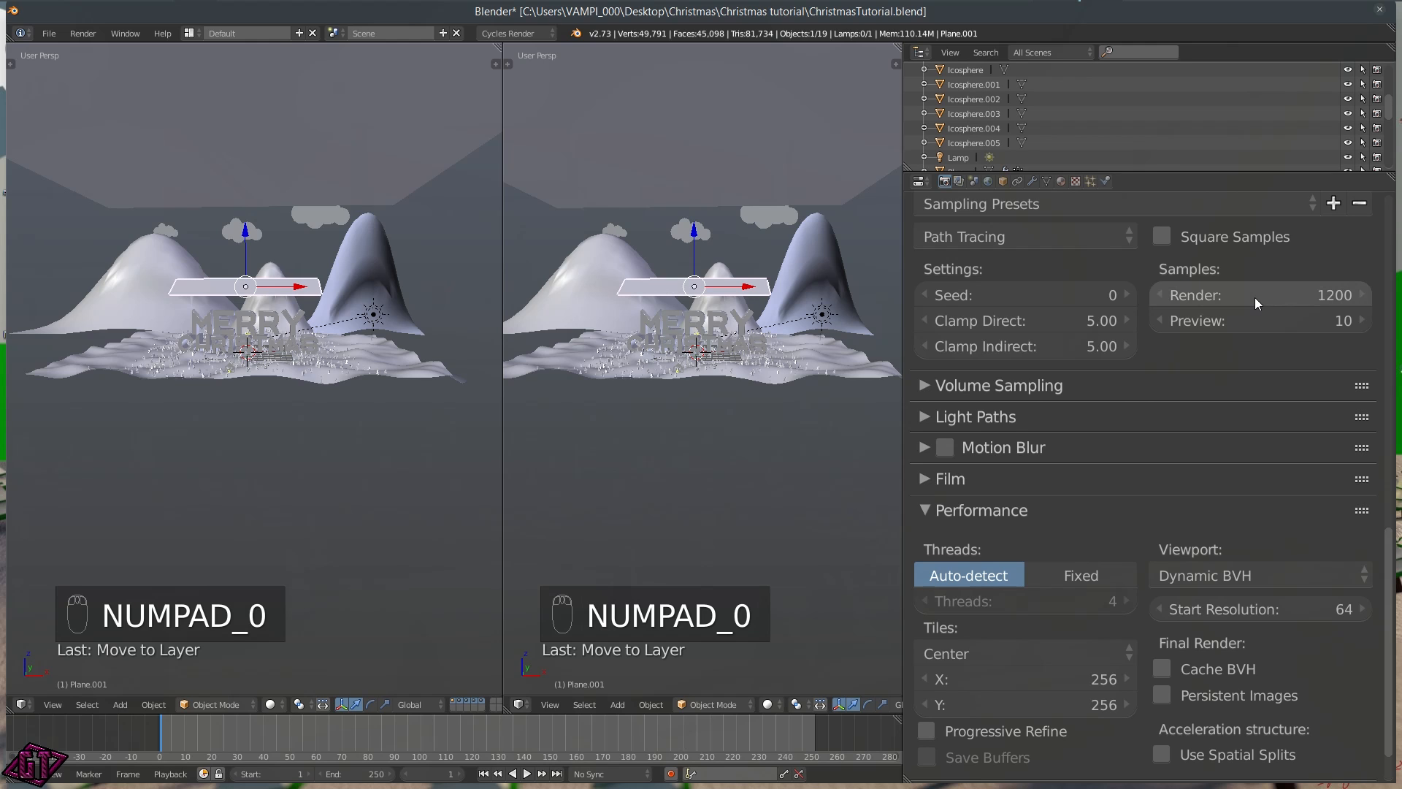
# Change the second 3D view into a UV/Image Editor and center the image in it
pyautogui.scroll(2, 1216, 248)
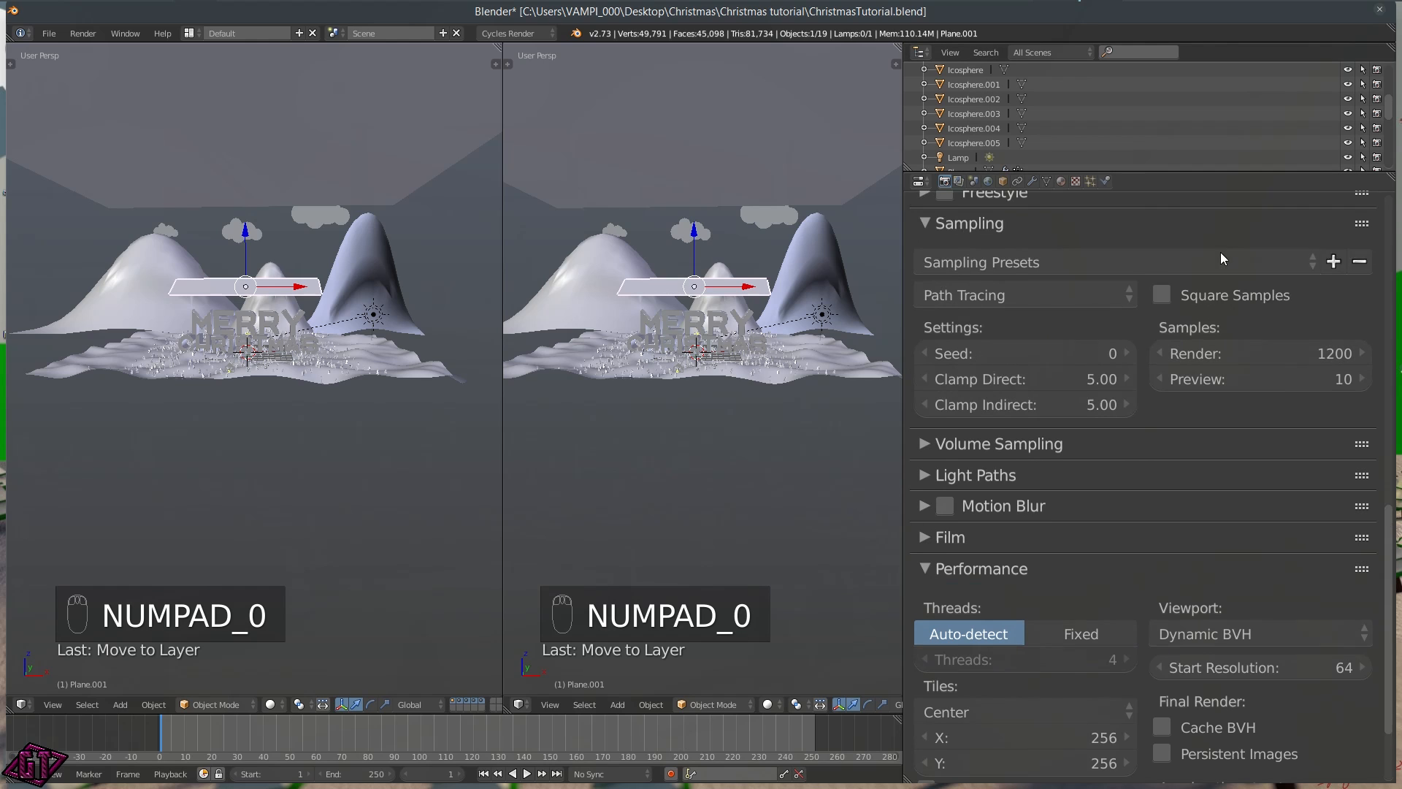
pyautogui.scroll(3, 1222, 259)
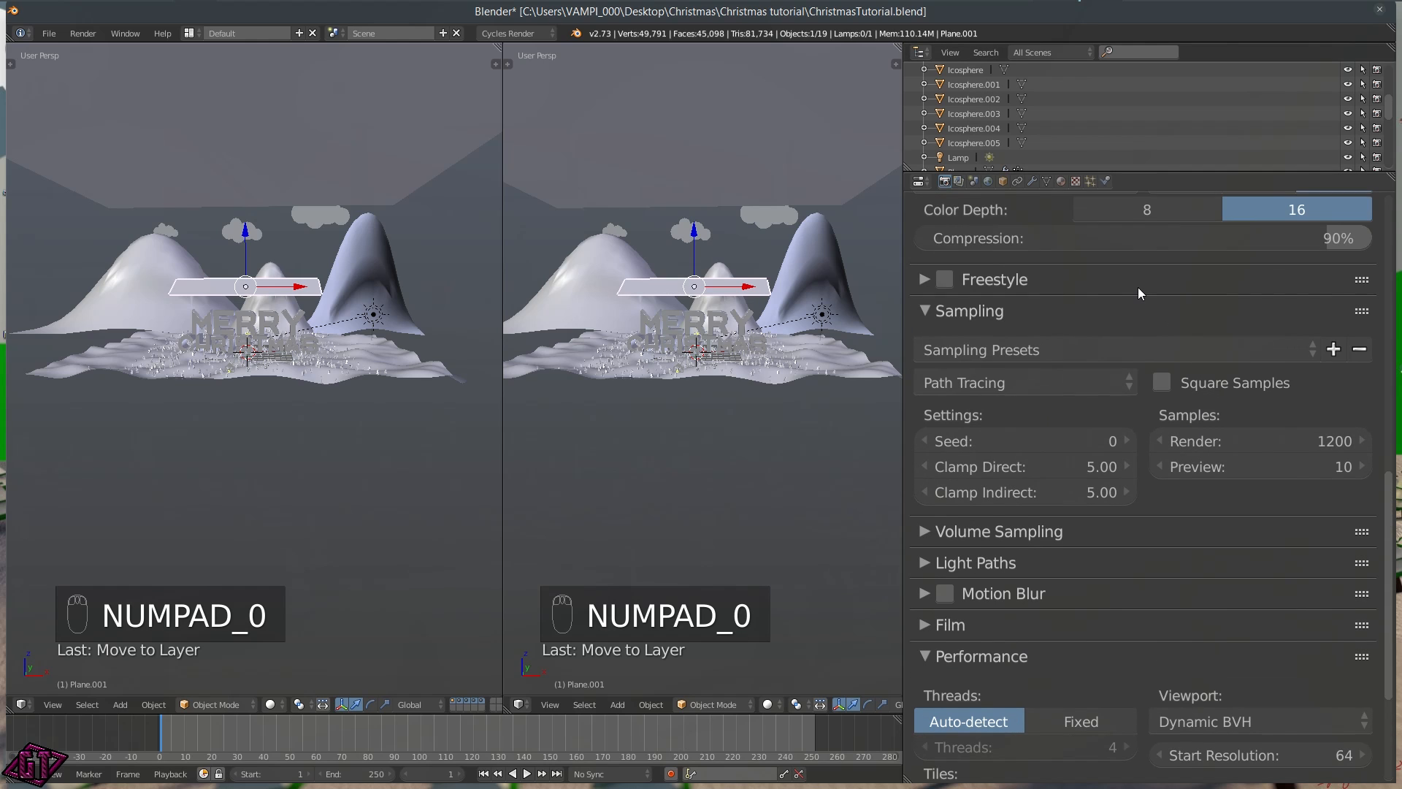
pyautogui.scroll(10, 1137, 288)
pyautogui.scroll(14, 1136, 284)
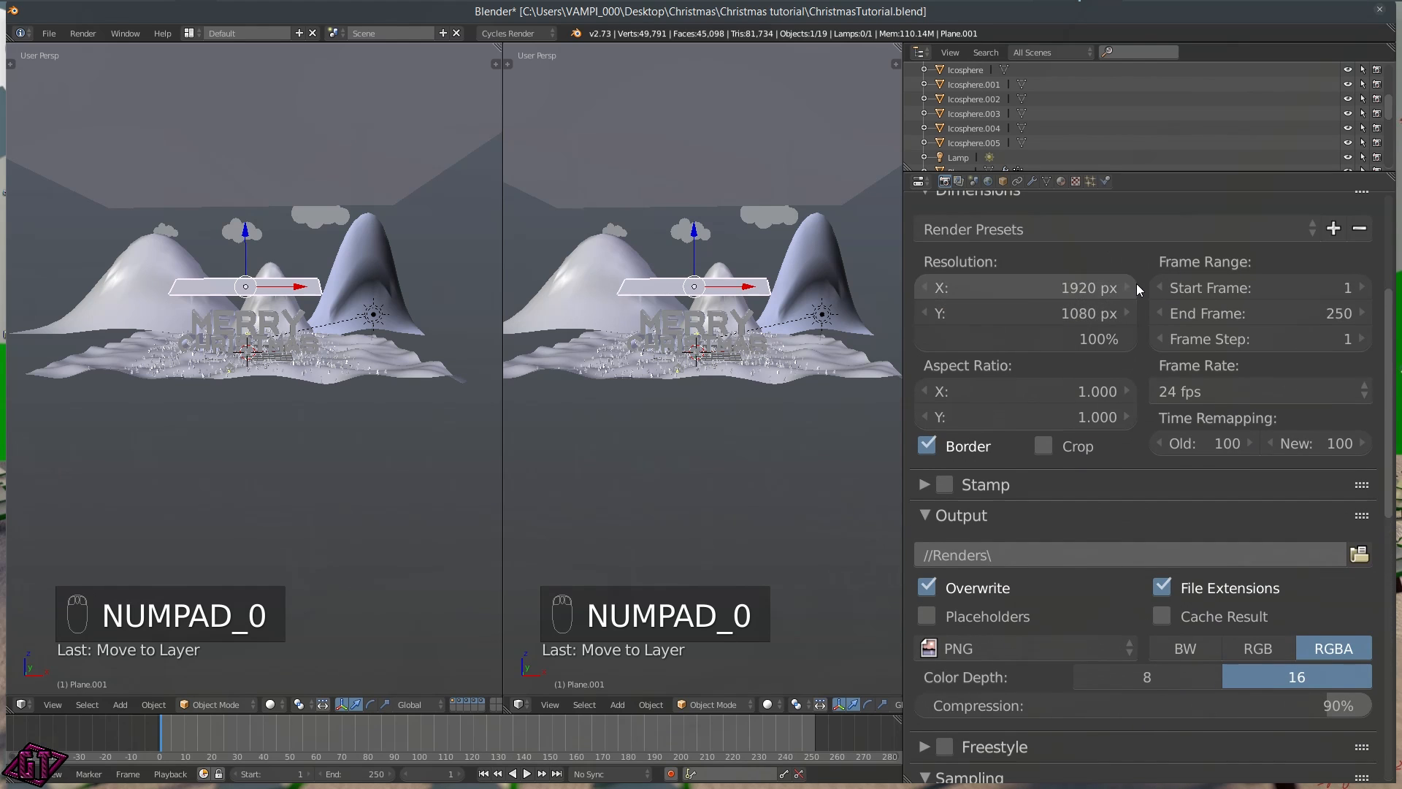
pyautogui.scroll(1, 1013, 257)
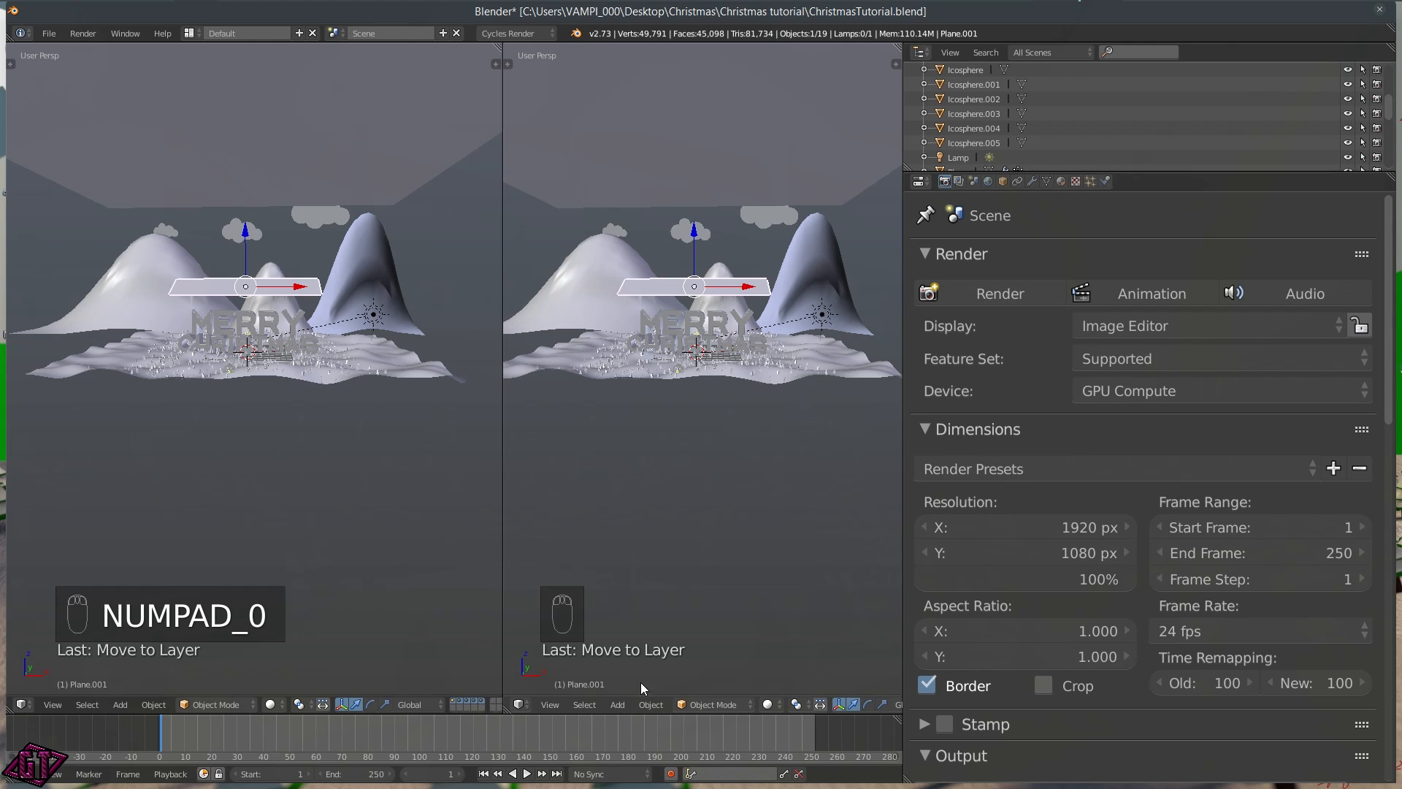
pyautogui.click(519, 704)
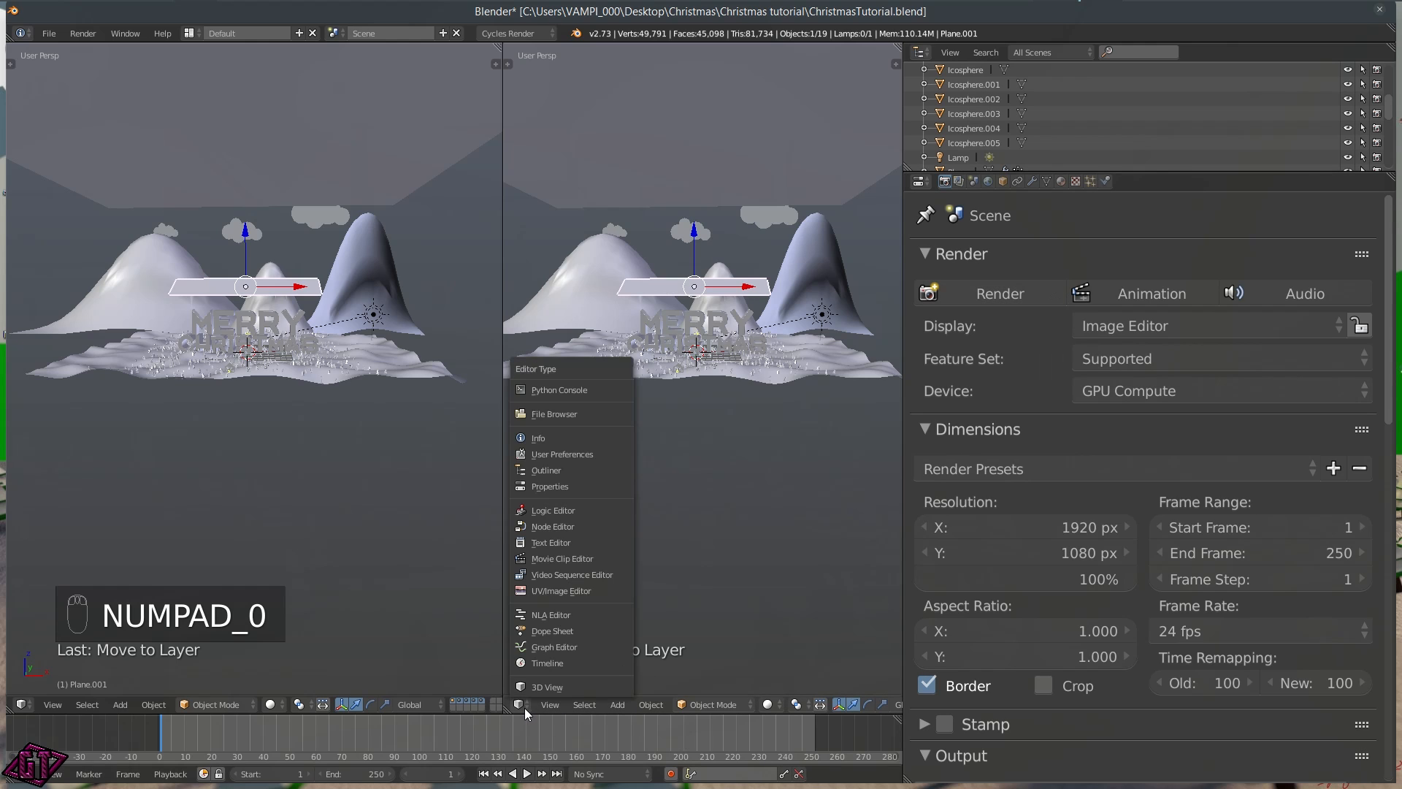
pyautogui.click(526, 590)
pyautogui.moveTo(773, 461); pyautogui.dragTo(712, 474, button='middle')
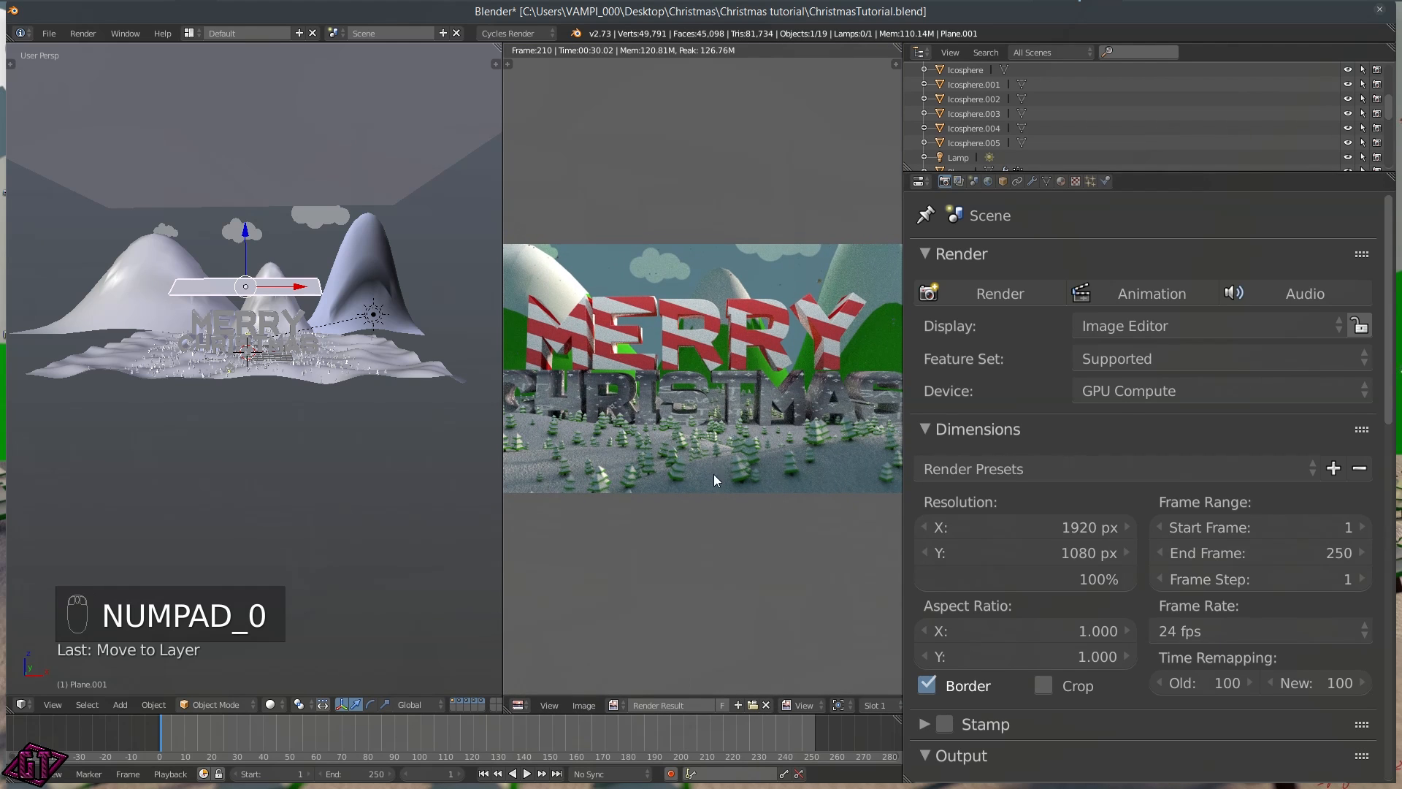
# Start a render of frame 1 and examine the first rendered tile up close
pyautogui.click(1009, 285)
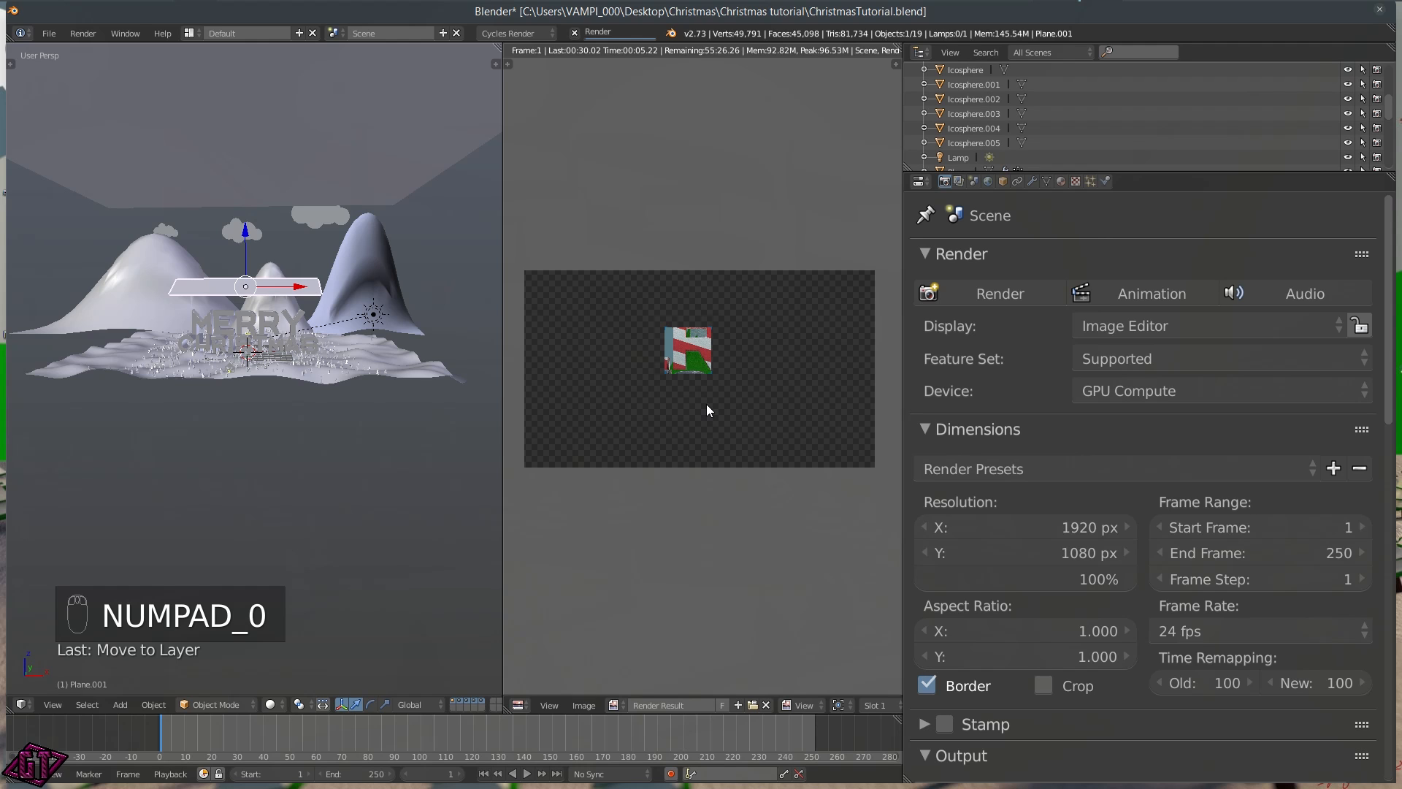
pyautogui.scroll(8, 705, 387)
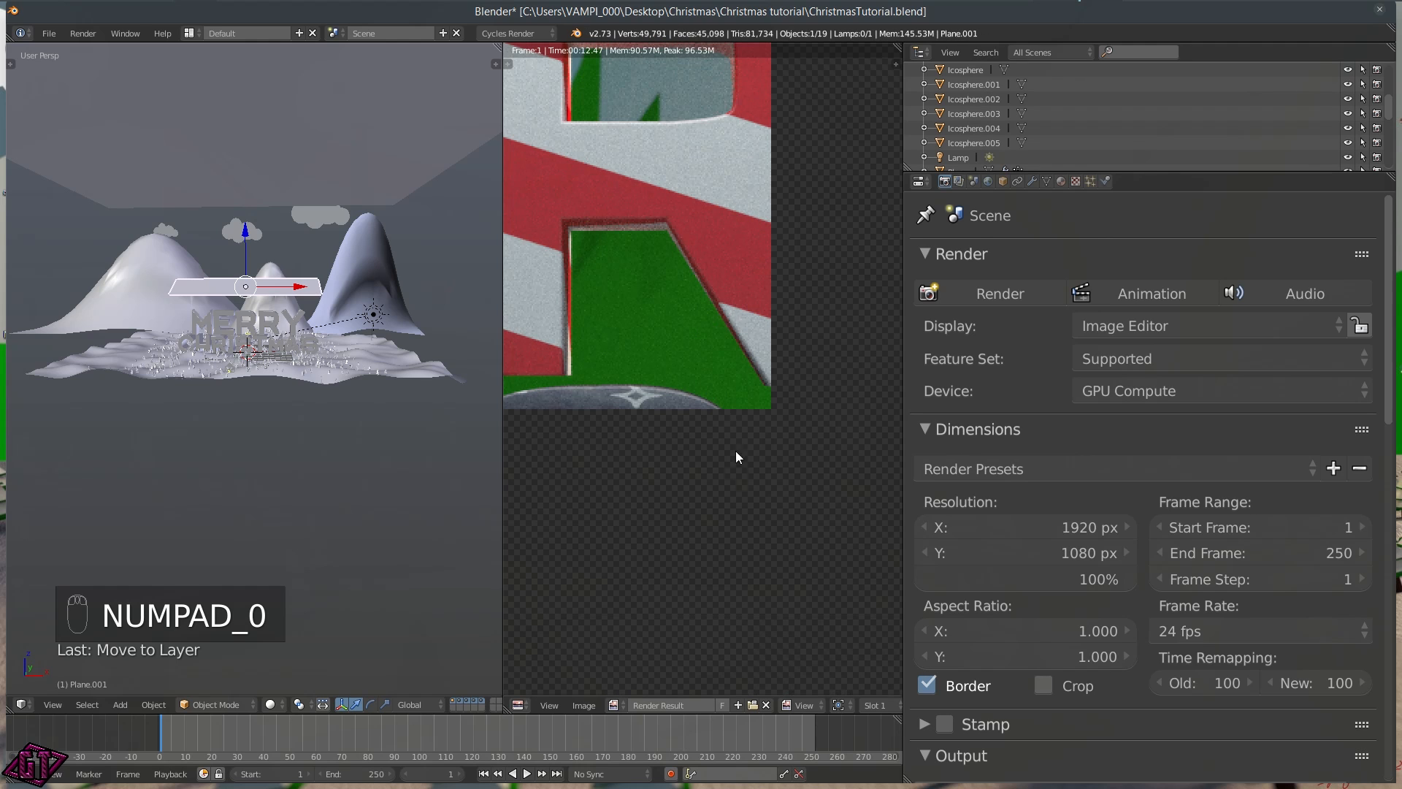
pyautogui.scroll(-8, 733, 432)
pyautogui.moveTo(732, 402); pyautogui.dragTo(759, 418, button='middle')
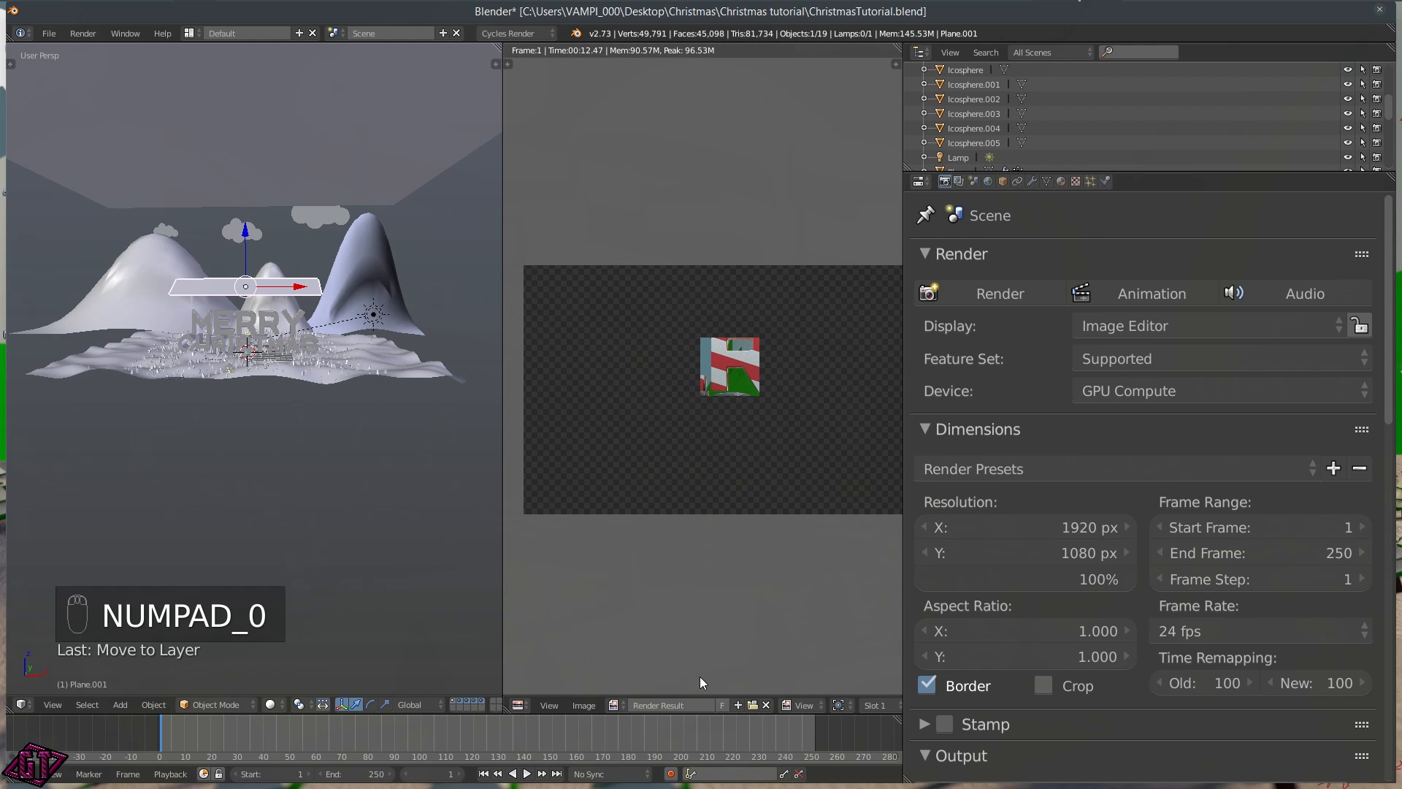
# Unlink the Render Result from the image editor and look over the scene from several angles
pyautogui.click(768, 704)
pyautogui.moveTo(333, 395); pyautogui.dragTo(291, 356, button='middle')
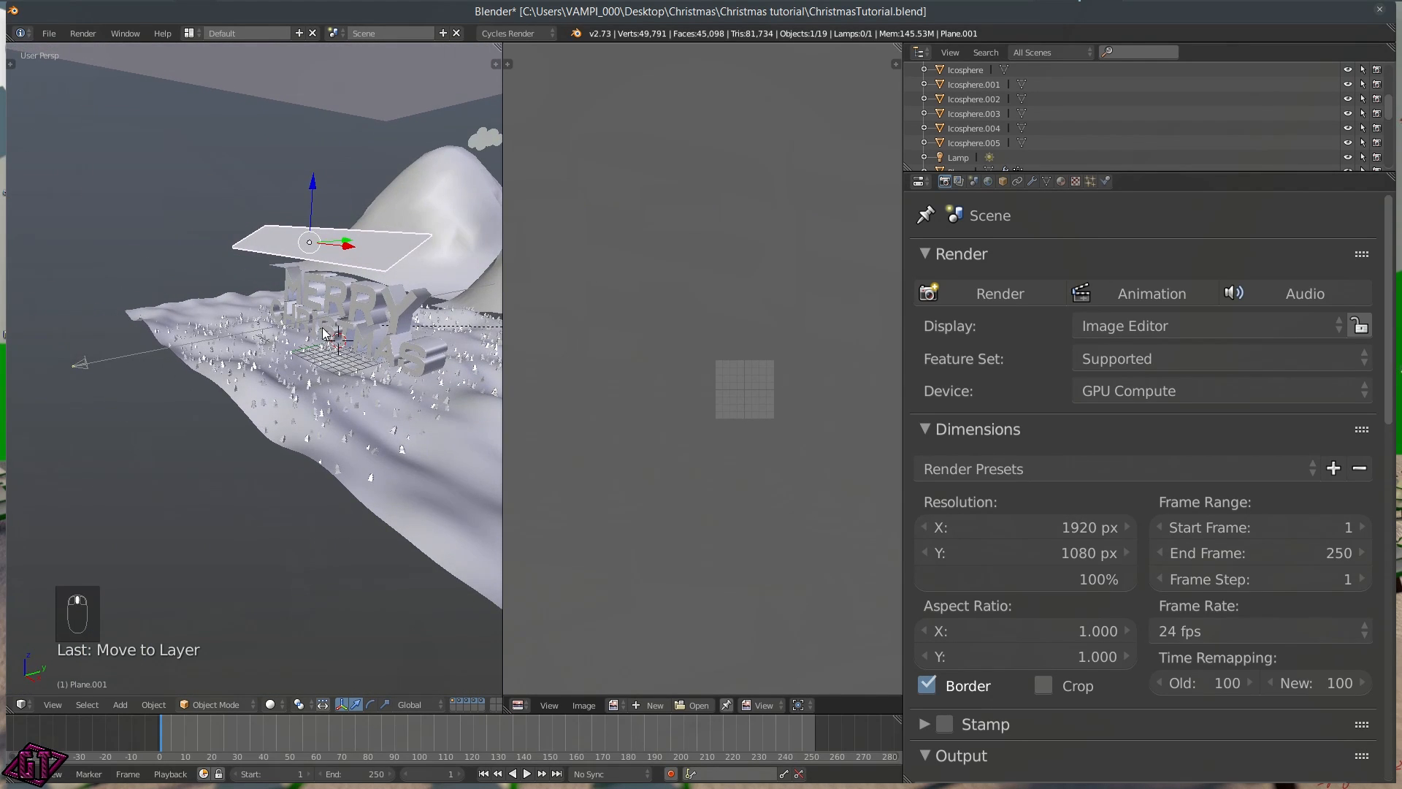
pyautogui.scroll(-4, 322, 328)
pyautogui.moveTo(431, 361); pyautogui.dragTo(380, 438, button='middle')
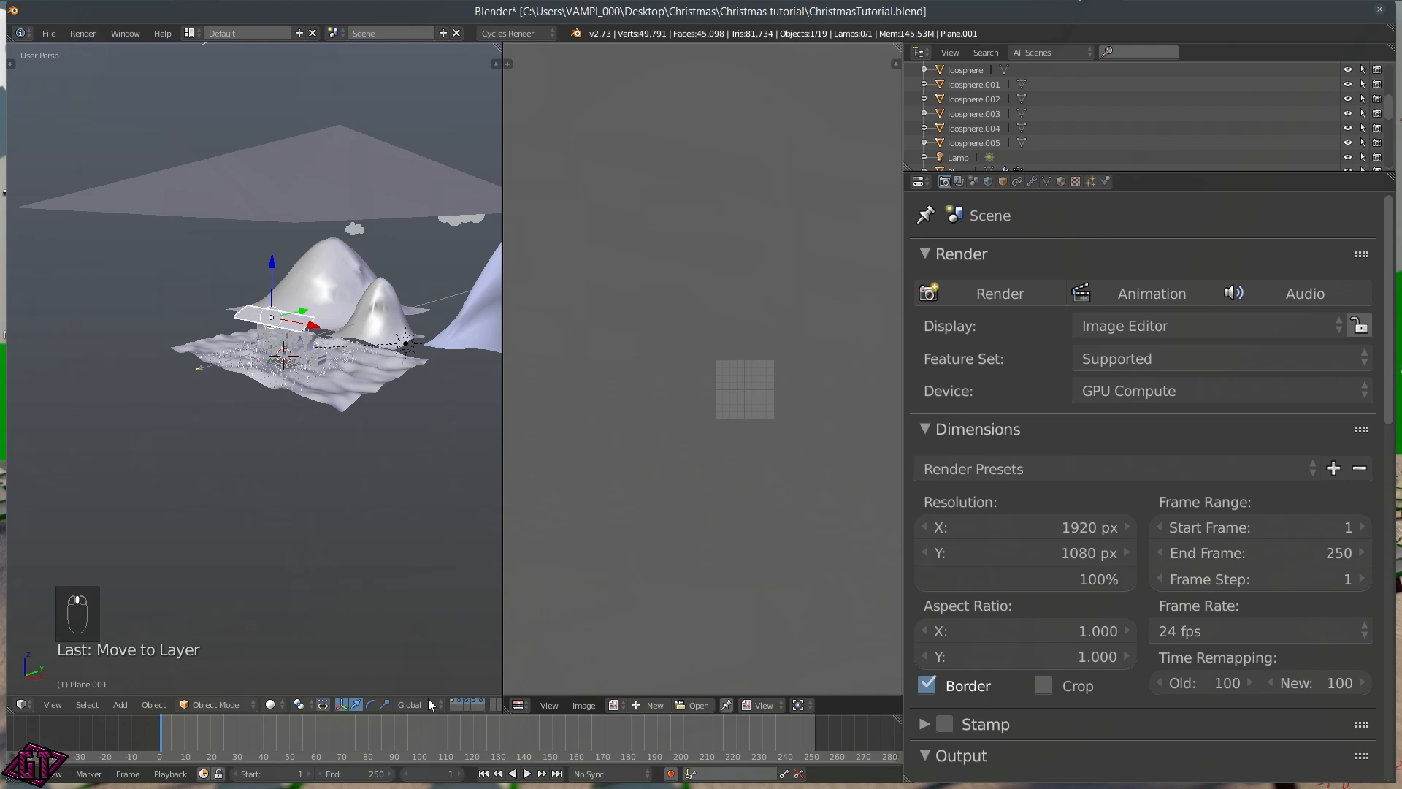
pyautogui.moveTo(493, 684); pyautogui.dragTo(349, 444, button='middle')
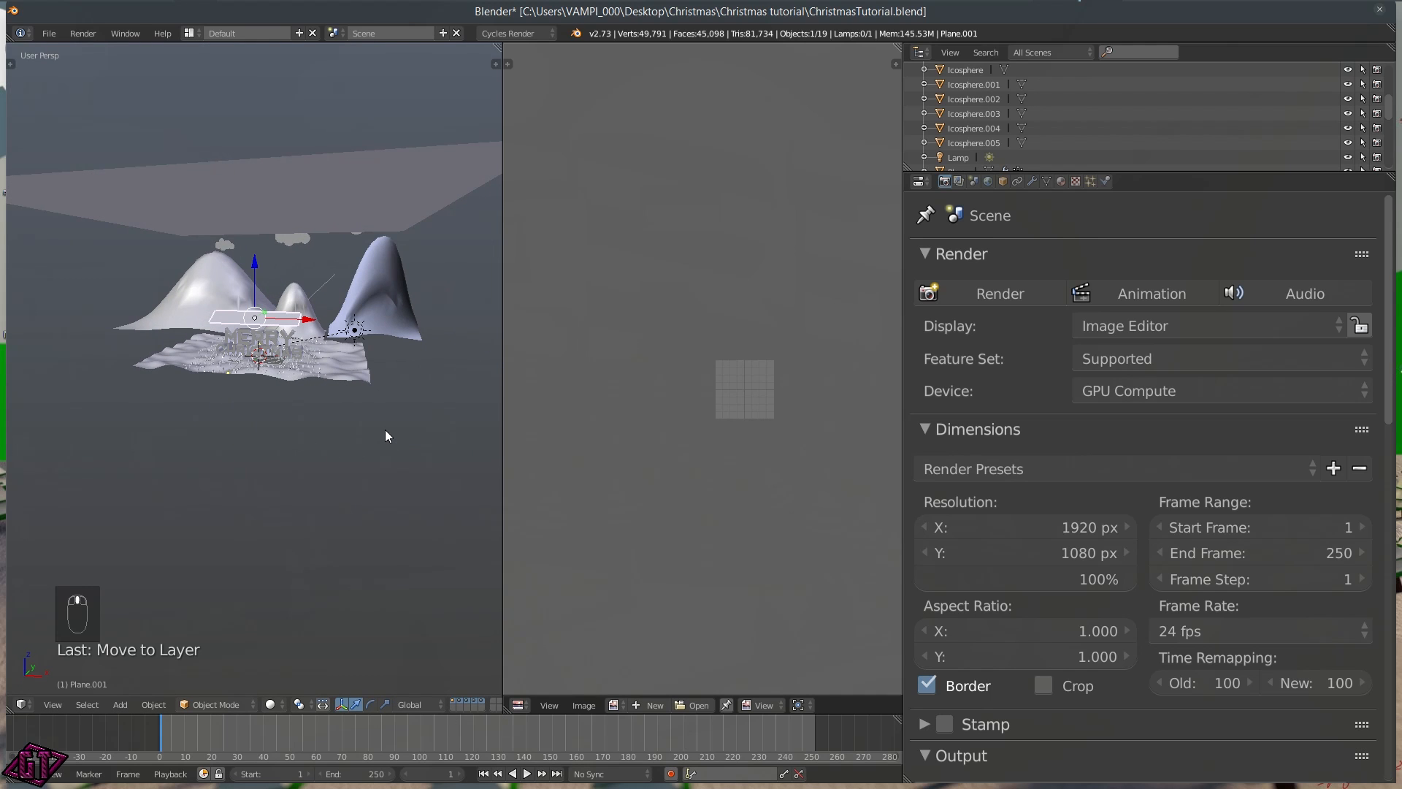
# View the scene through the camera at frame 210 and set the render samples to 75
pyautogui.press('KP_0')
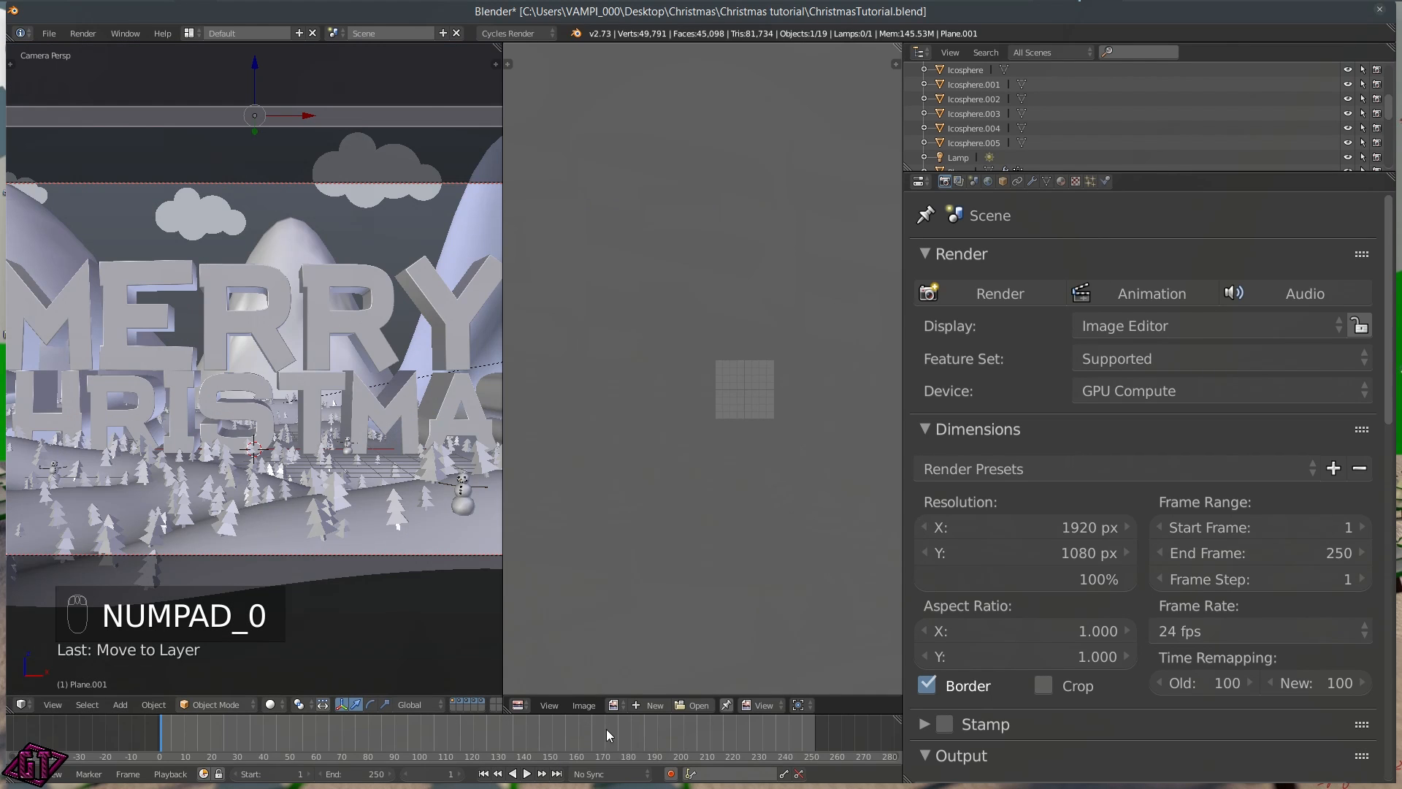
pyautogui.click(710, 732)
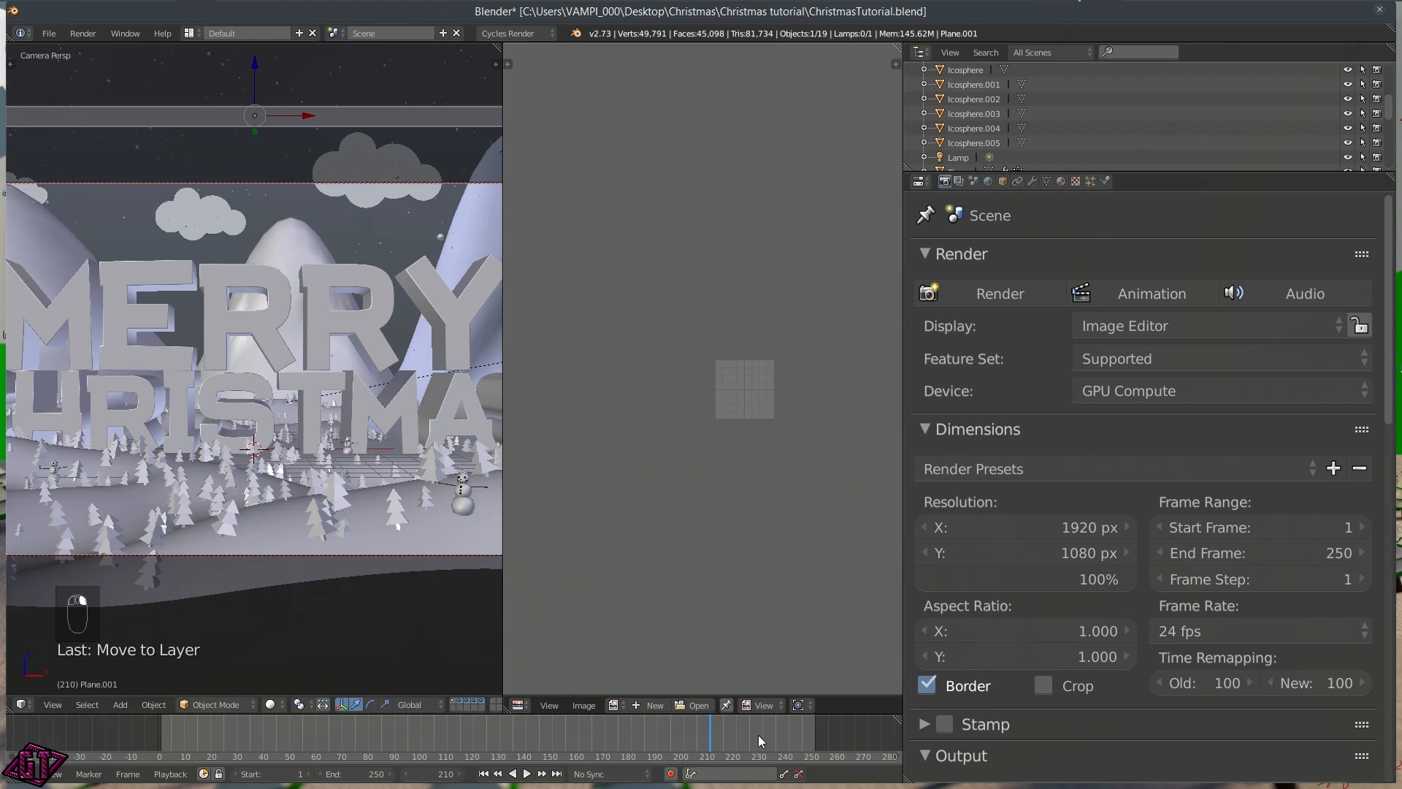
pyautogui.scroll(-10, 1198, 683)
pyautogui.scroll(-5, 1204, 687)
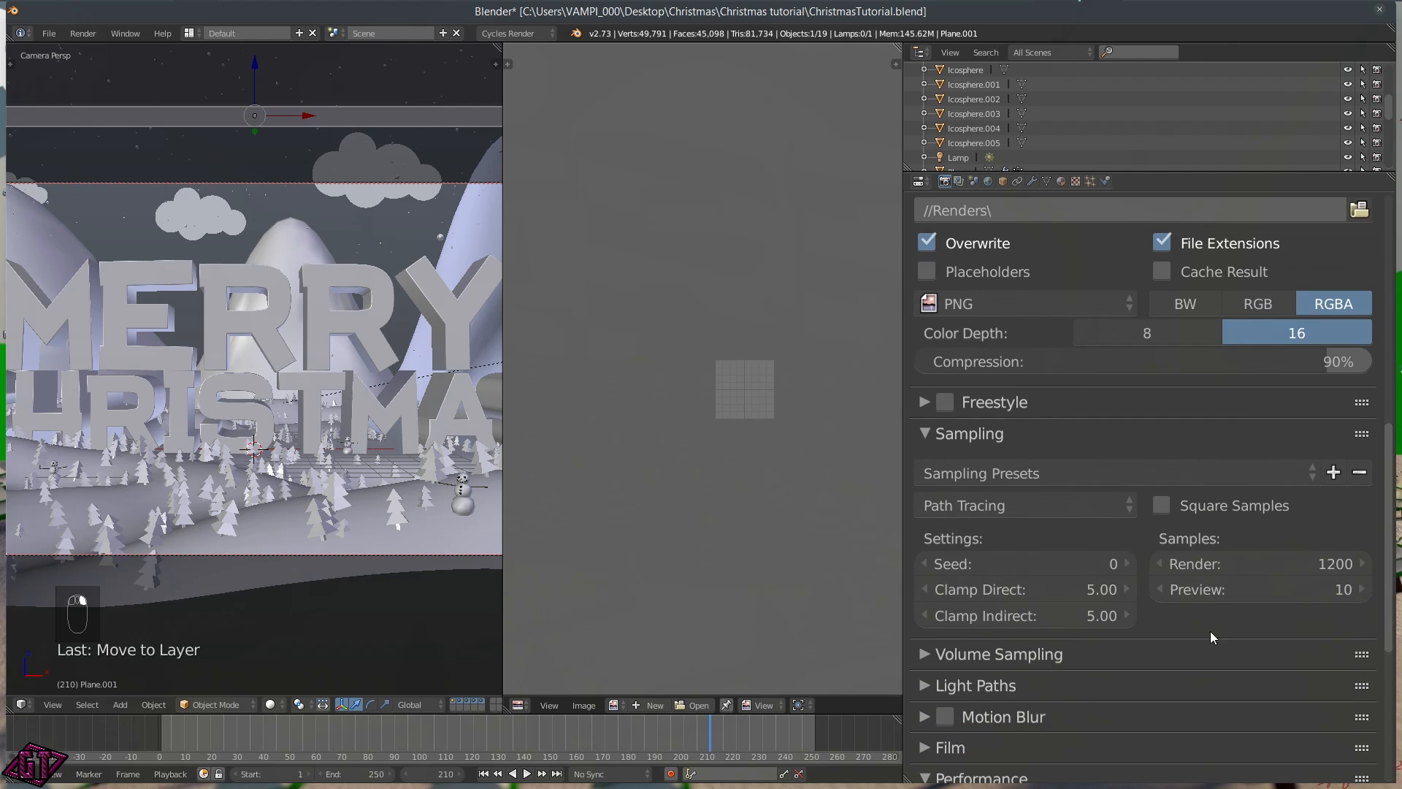
pyautogui.click(1229, 565)
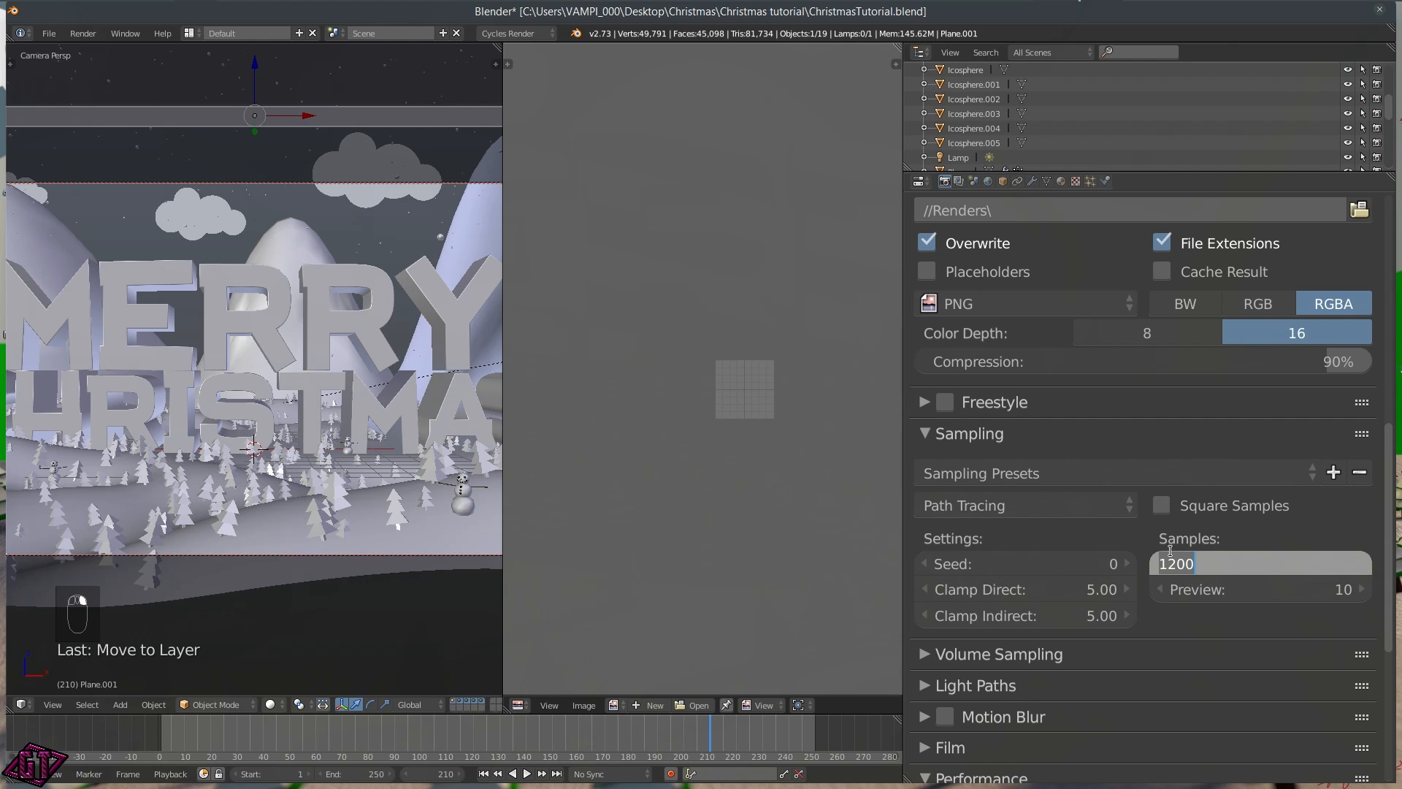
pyautogui.write('75')
pyautogui.press('Return')
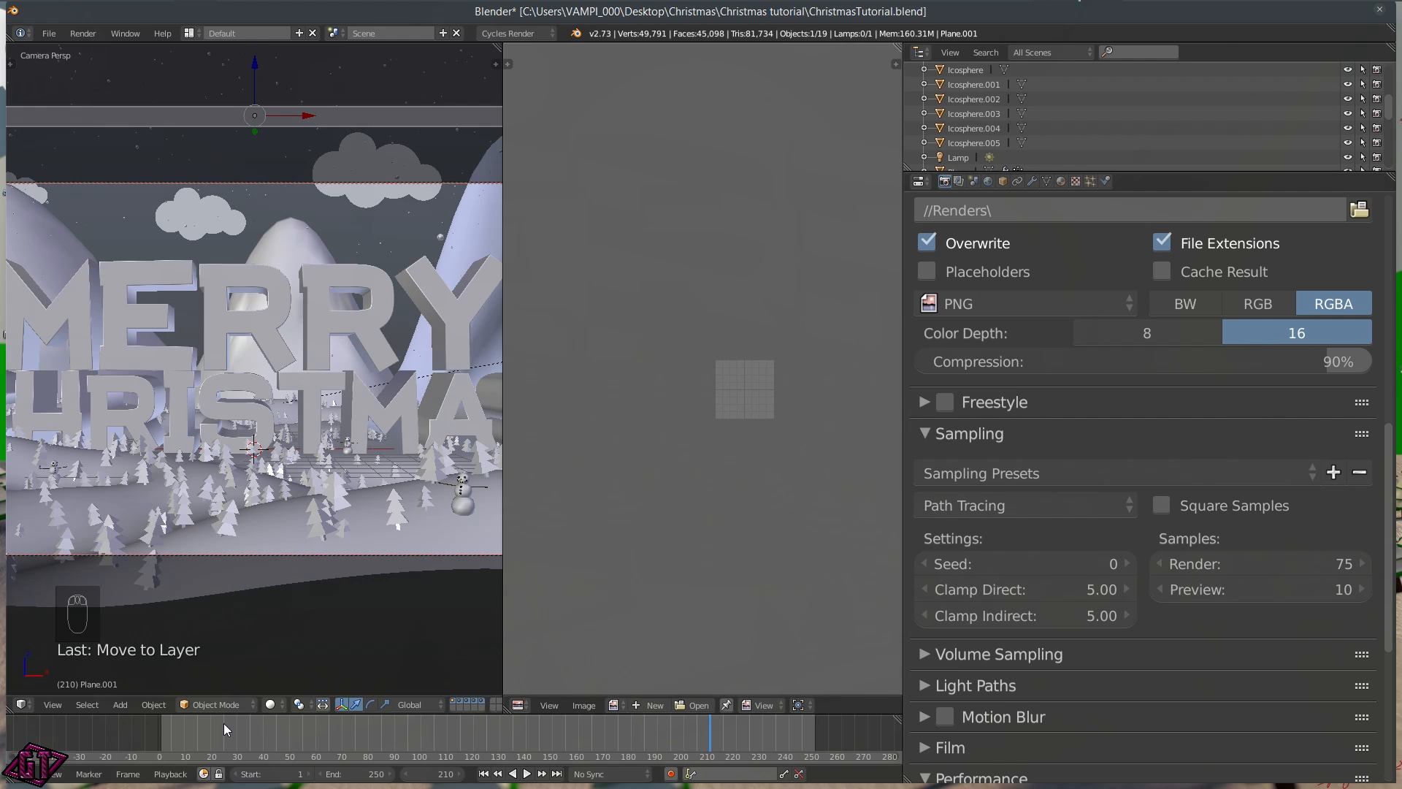
# From frame 1, set the Ornaments particle system's emission number to 15000 and advance the timeline to frame 210
pyautogui.click(484, 773)
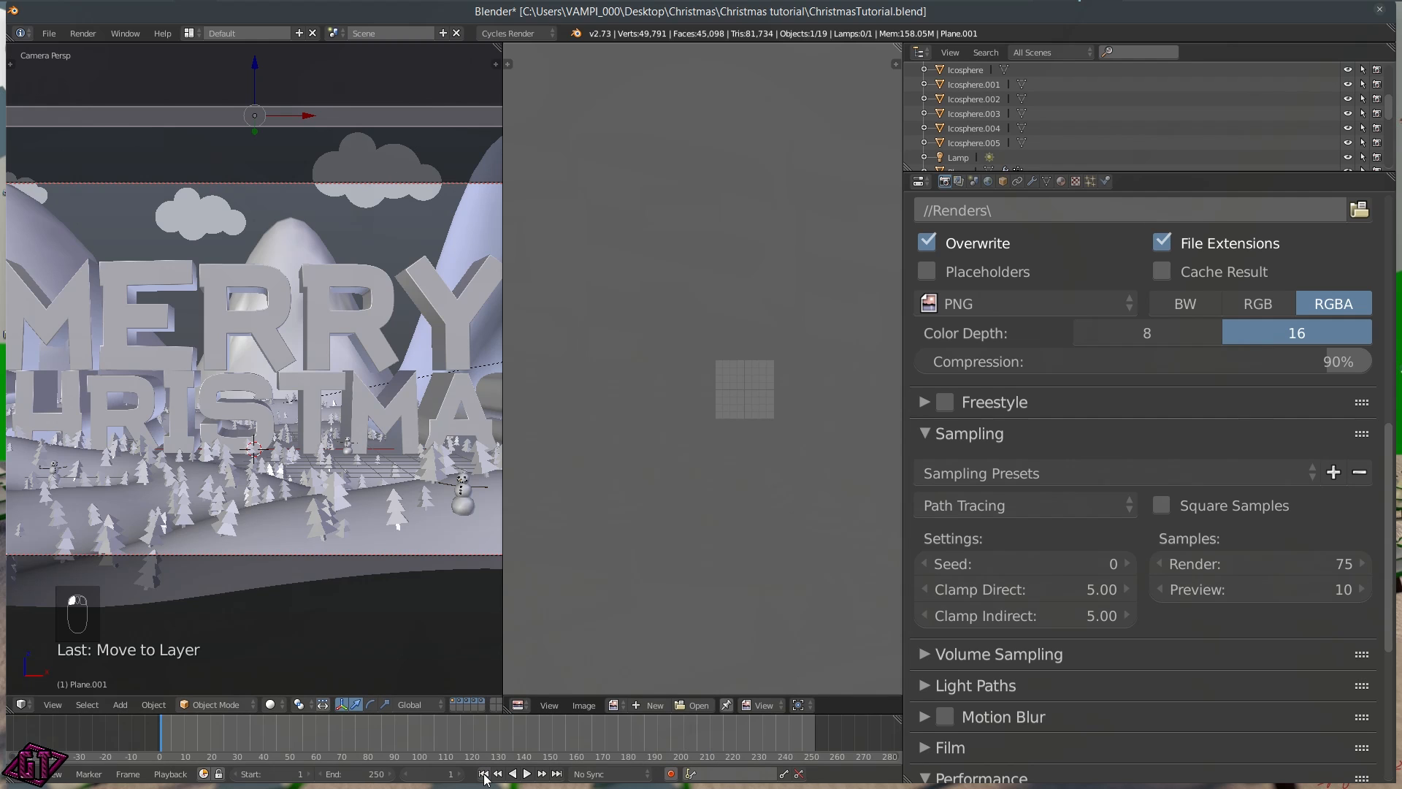
pyautogui.click(1090, 181)
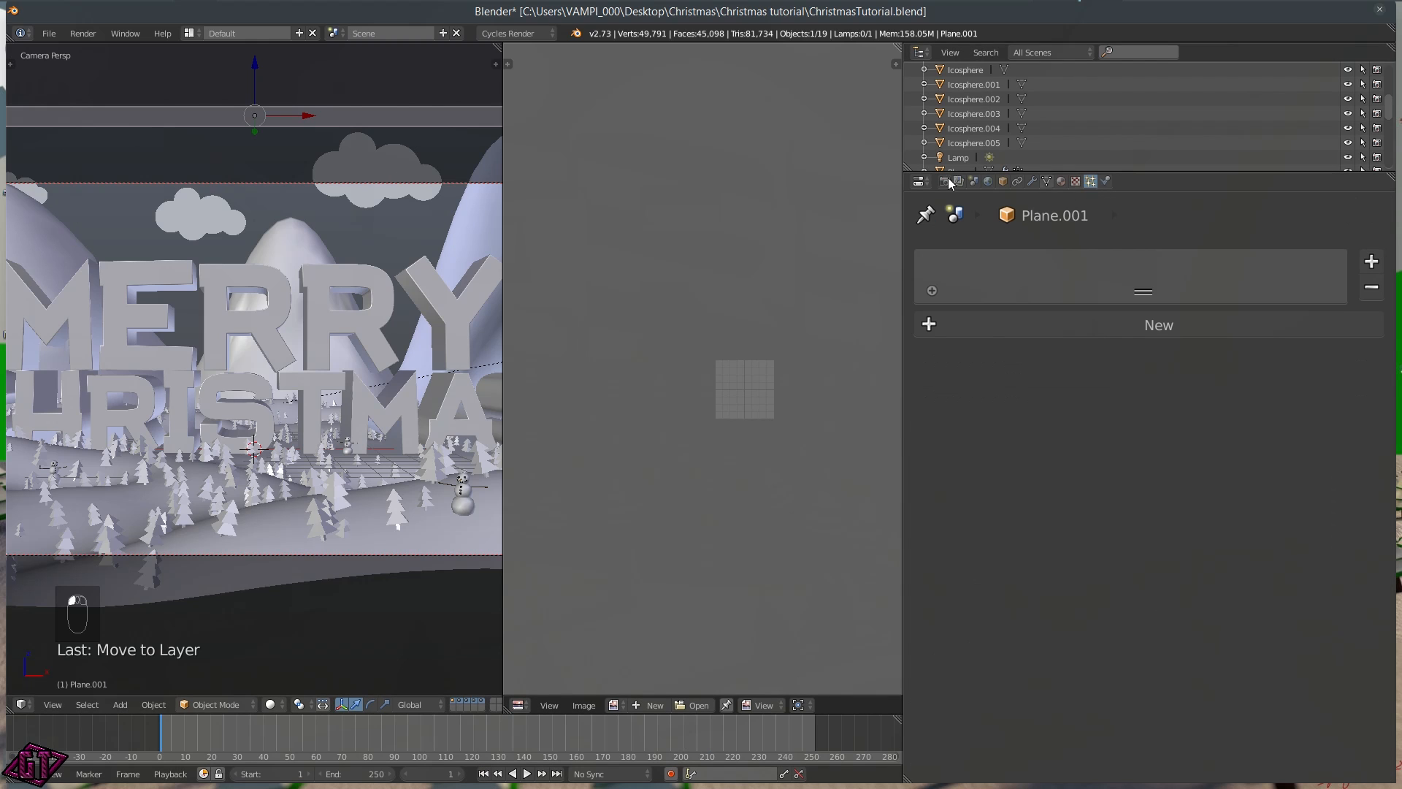
pyautogui.rightClick(367, 64)
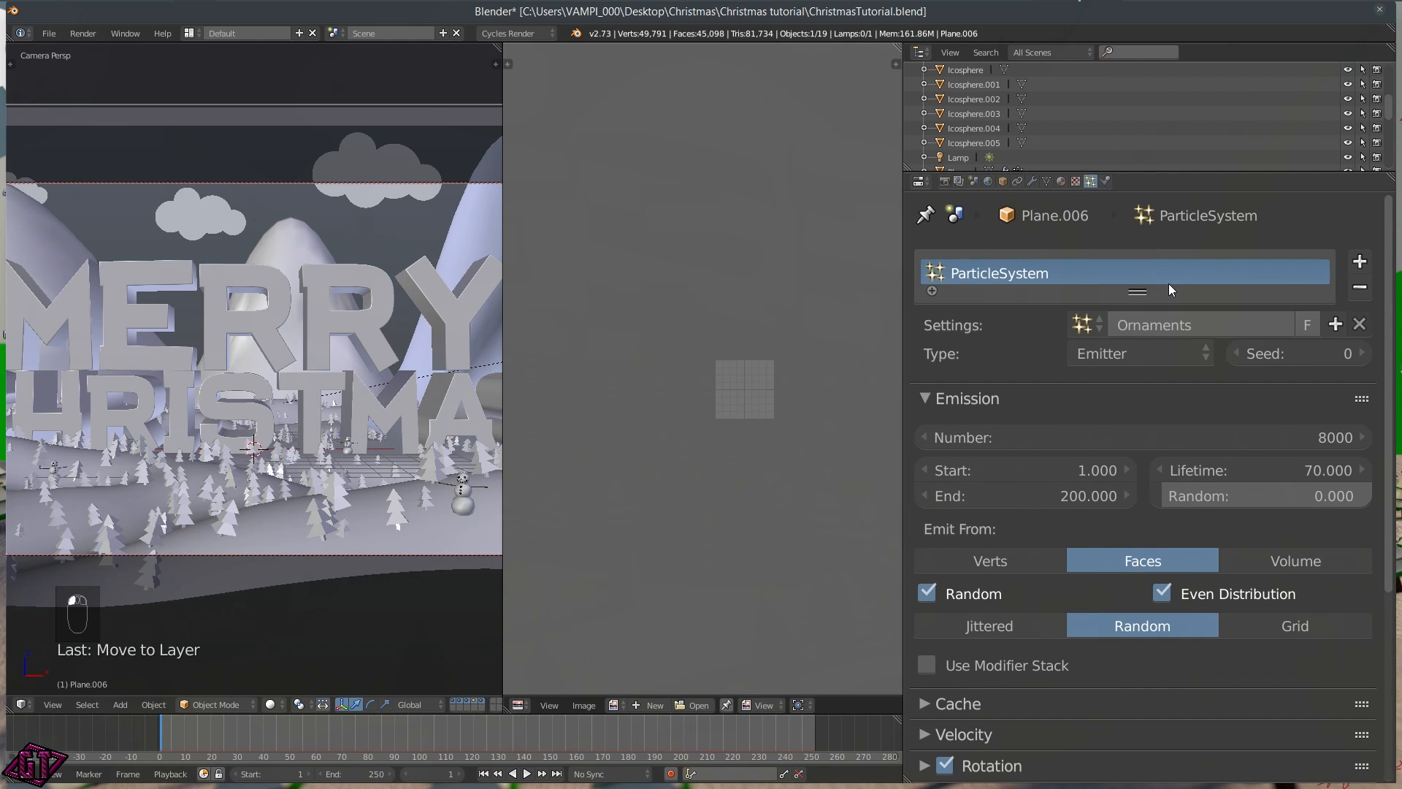
pyautogui.click(1260, 438)
pyautogui.write('15')
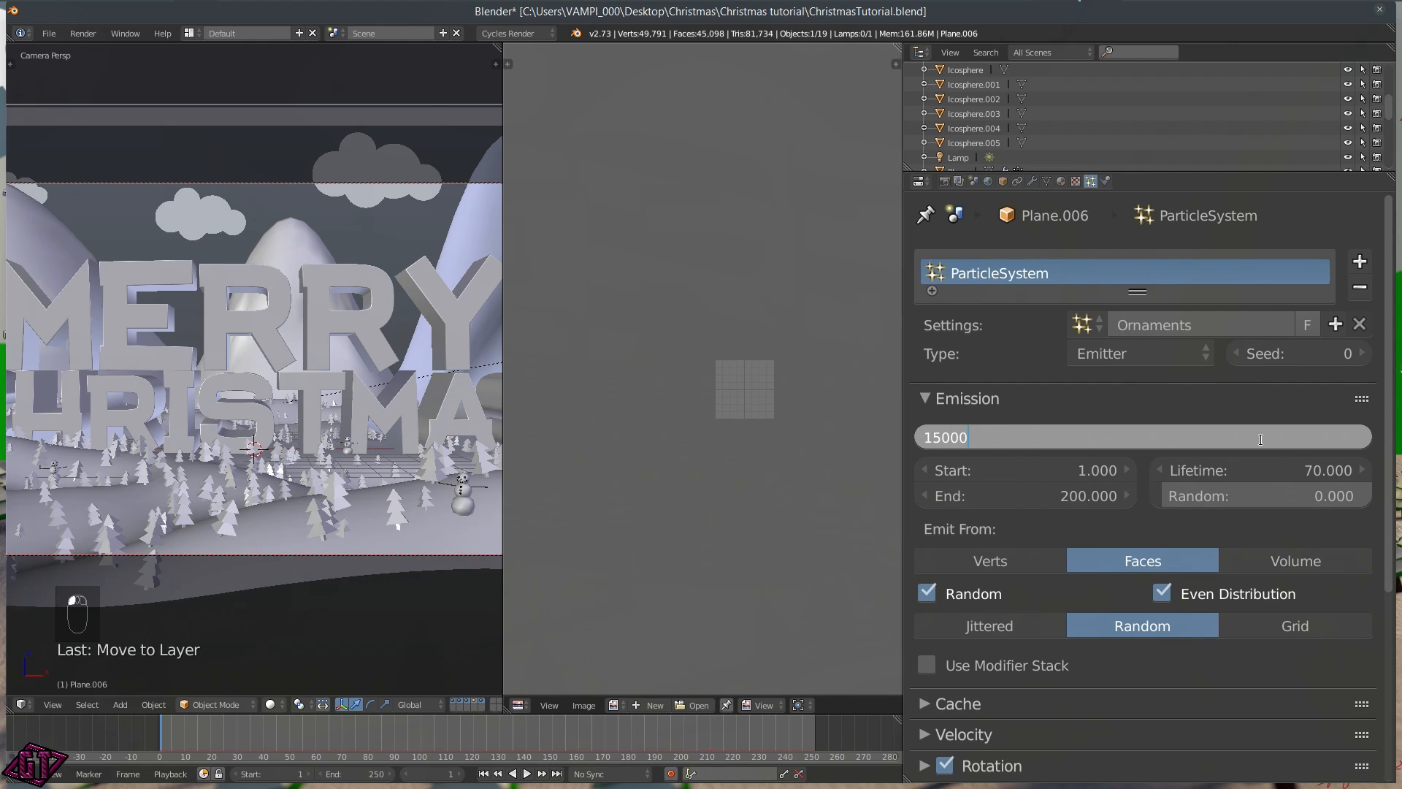
pyautogui.press('Return')
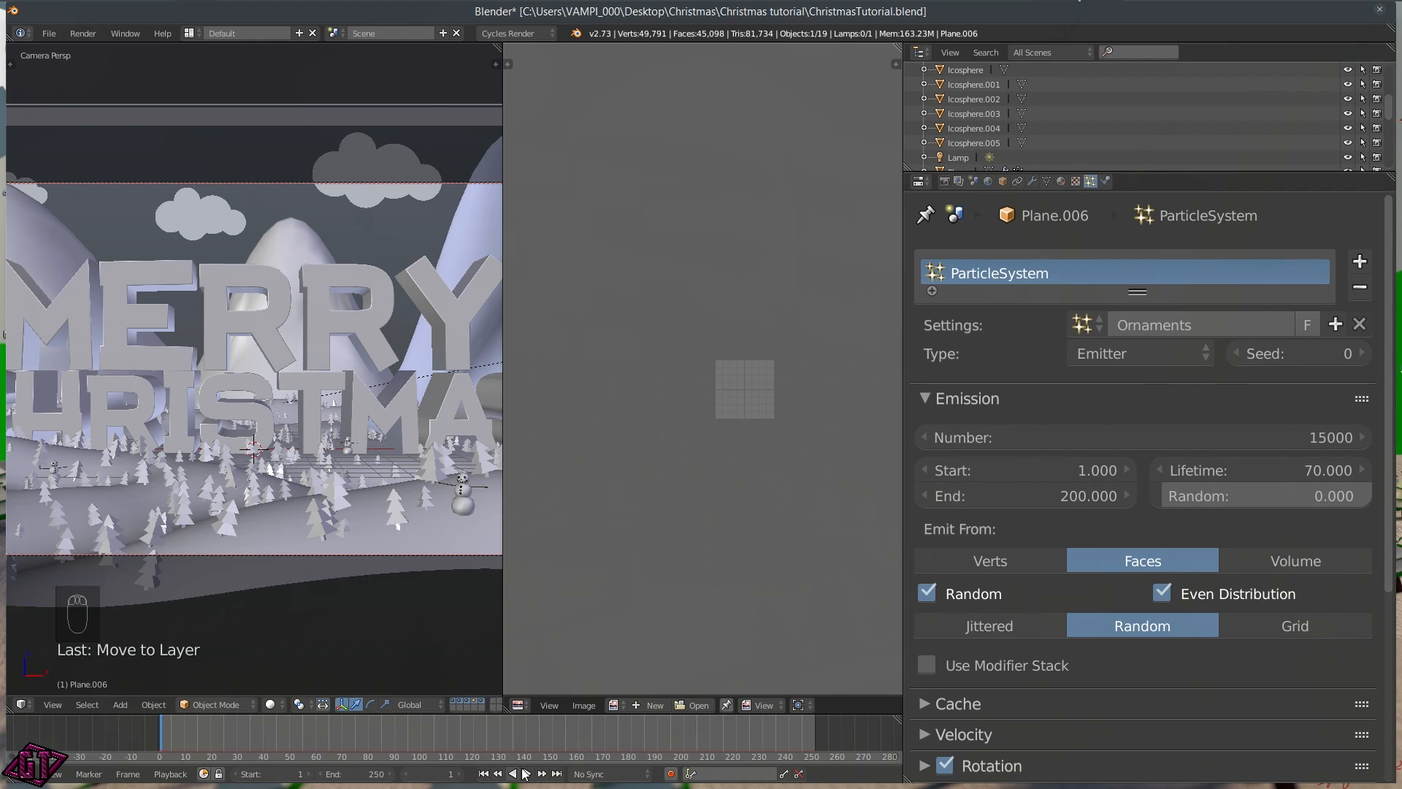
pyautogui.click(710, 733)
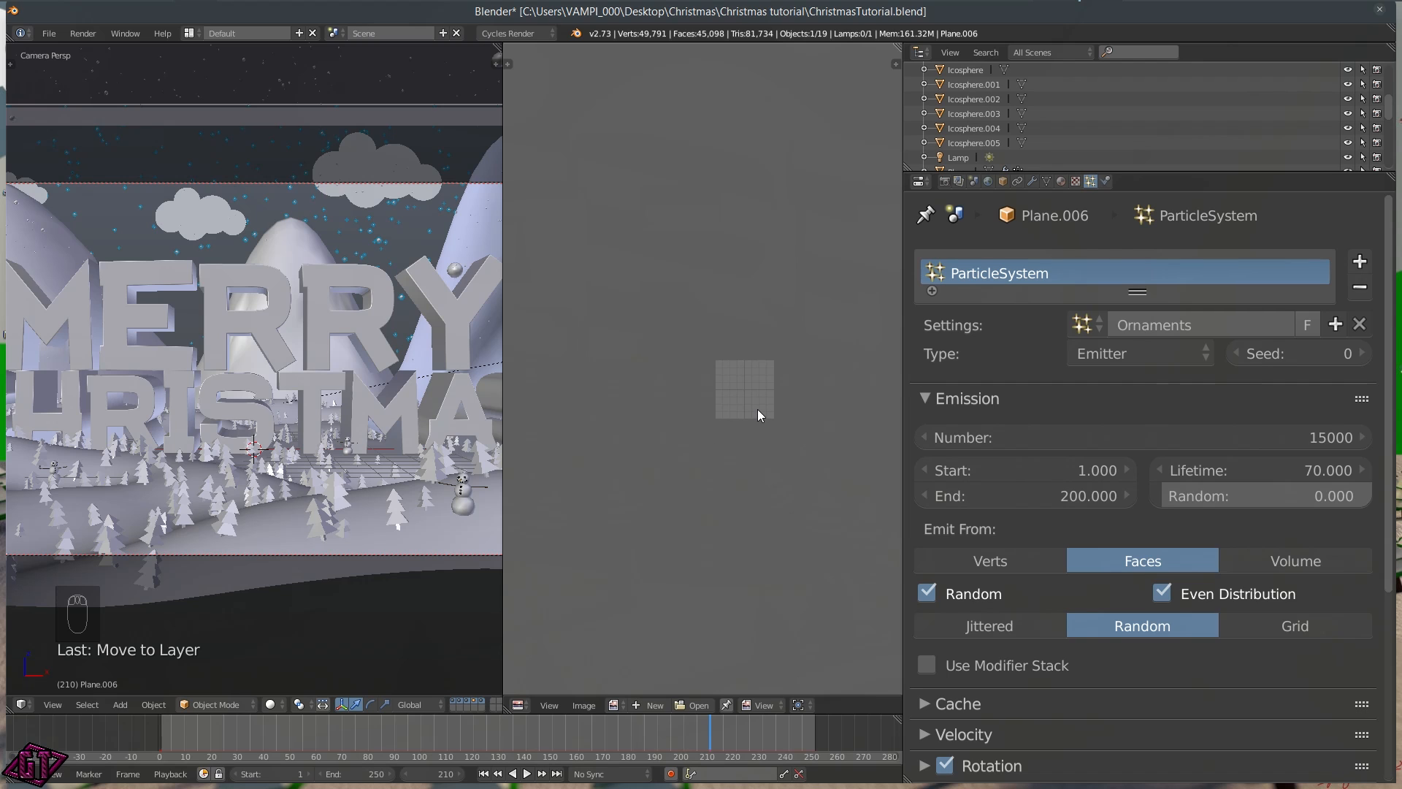
# Display the Render Result in the image editor
pyautogui.scroll(5, 755, 414)
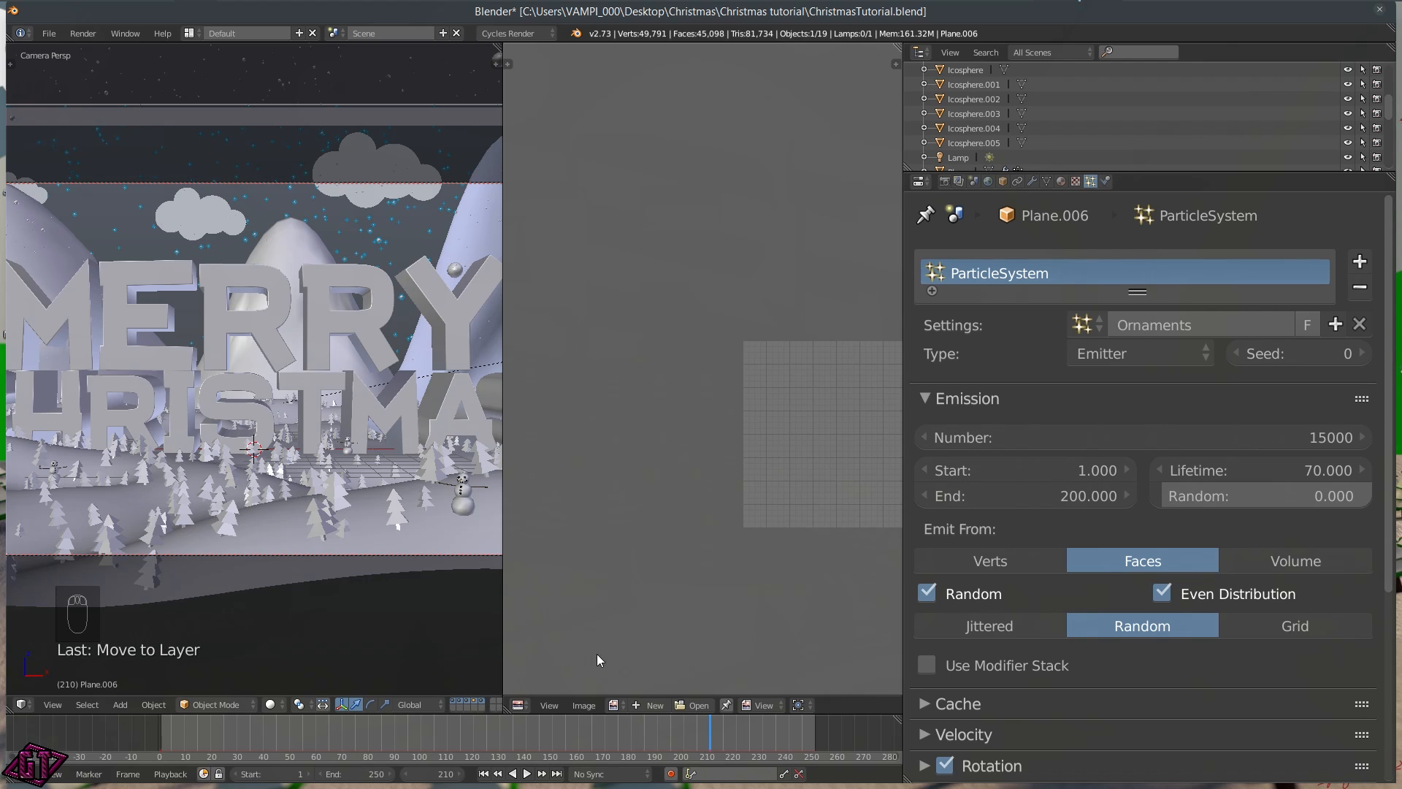
pyautogui.click(617, 705)
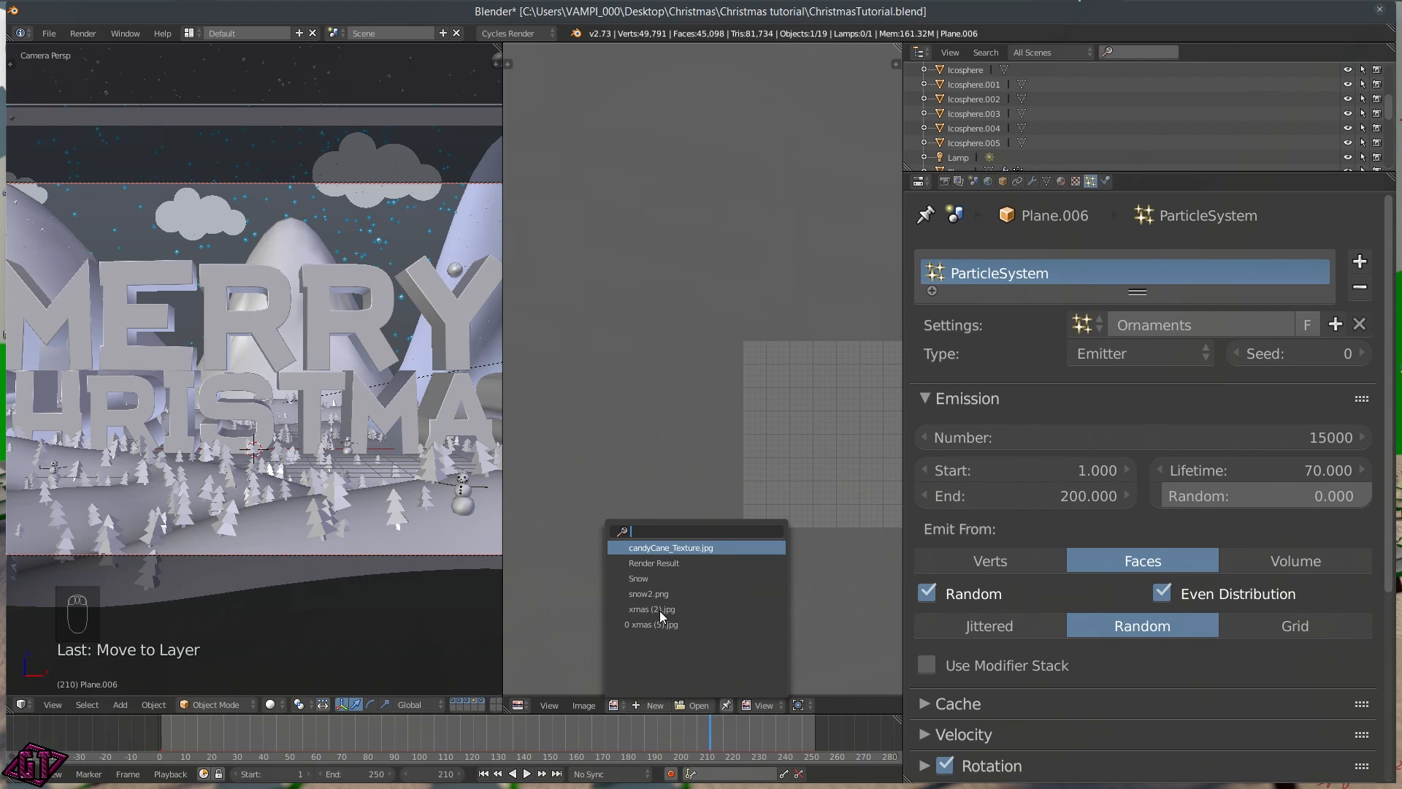
pyautogui.click(661, 549)
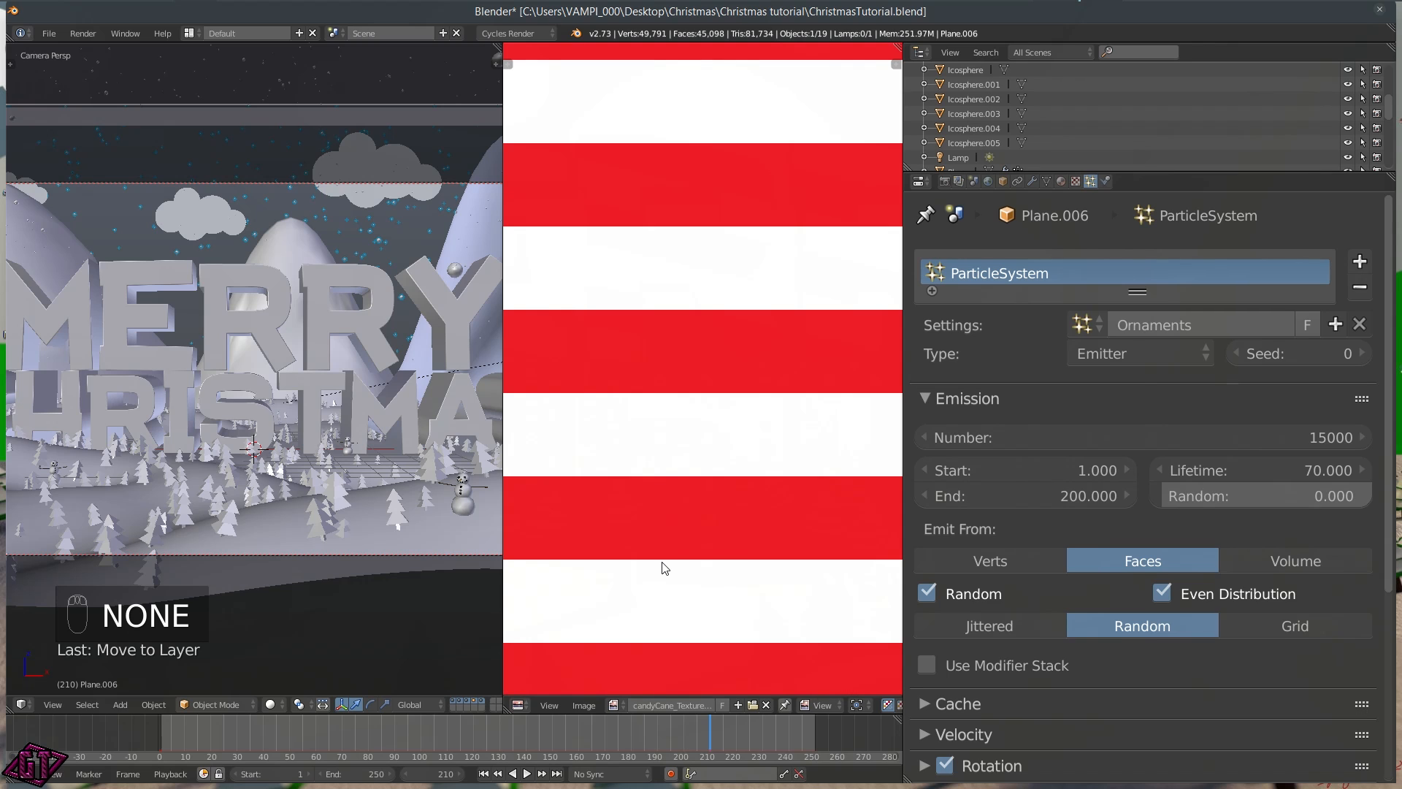
pyautogui.click(616, 705)
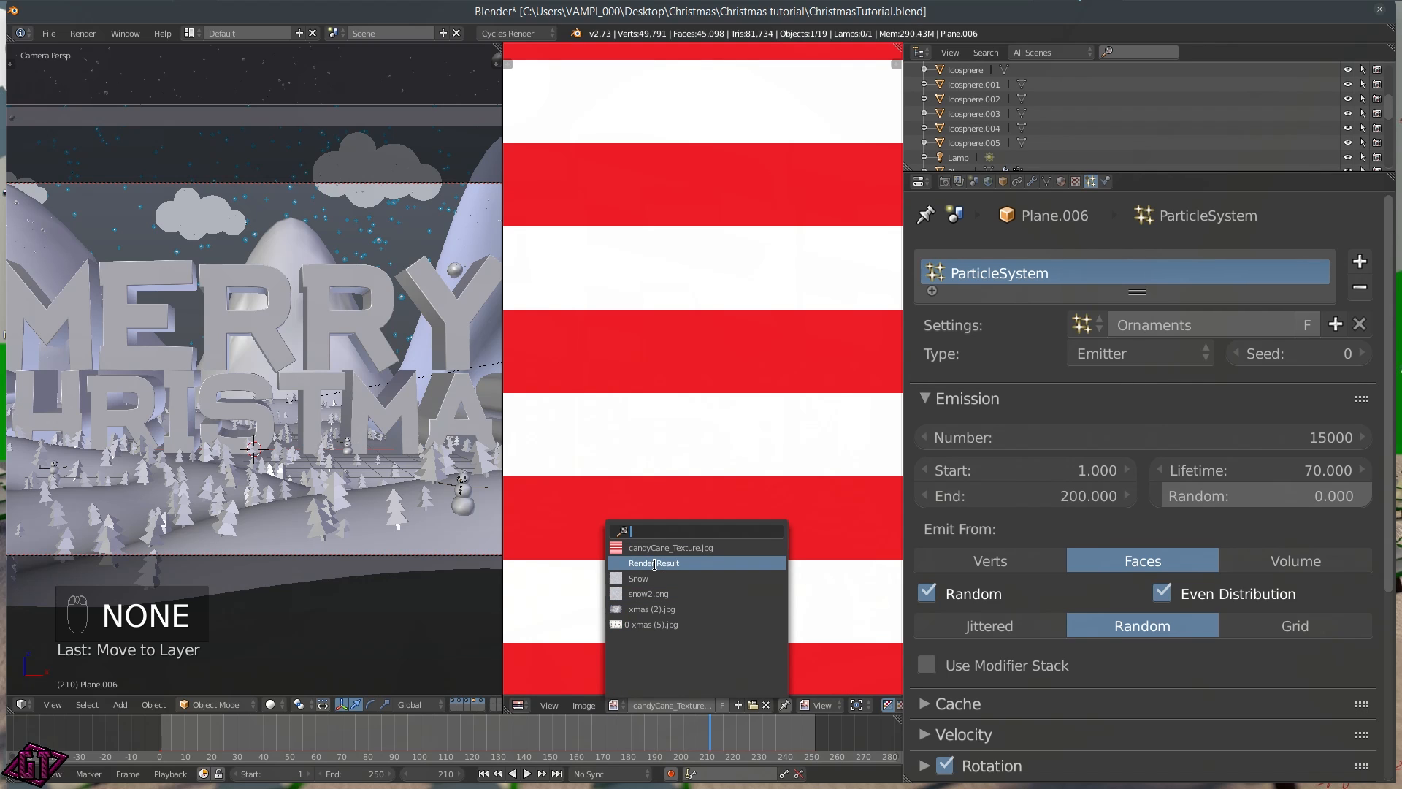
pyautogui.click(658, 562)
pyautogui.scroll(-4, 726, 427)
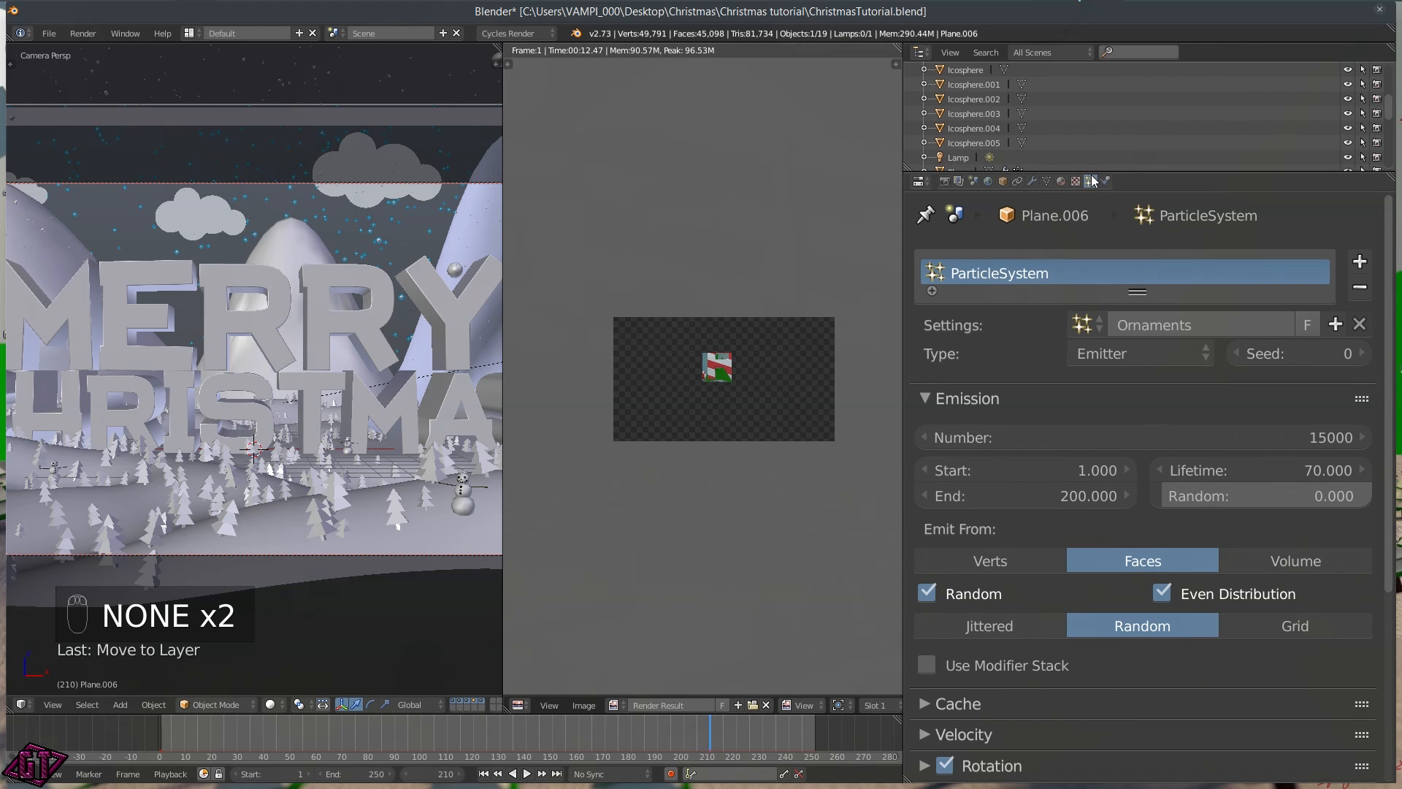
# Set the resolution scale to 50% and render frame 210 as a test
pyautogui.click(948, 185)
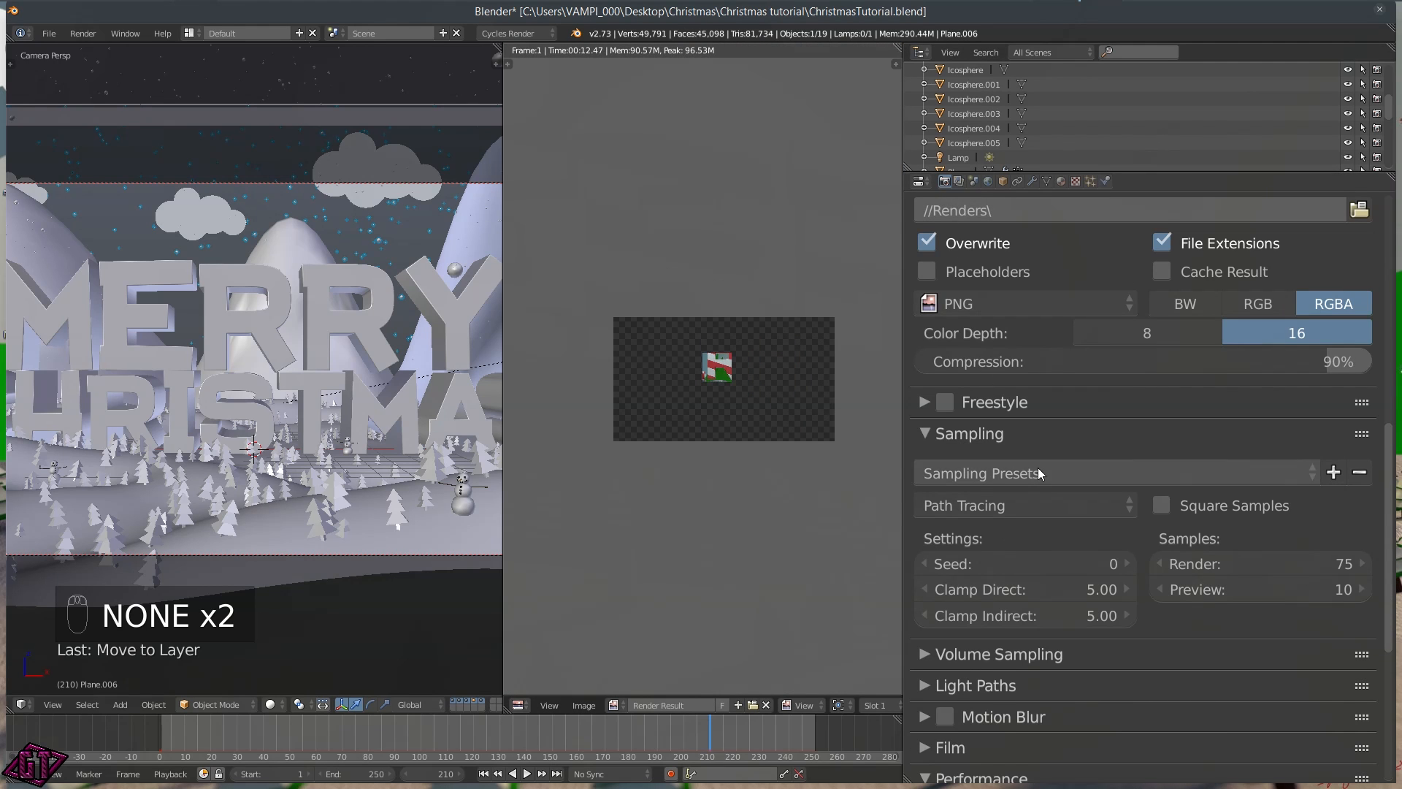
pyautogui.scroll(10, 1044, 409)
pyautogui.click(1025, 315)
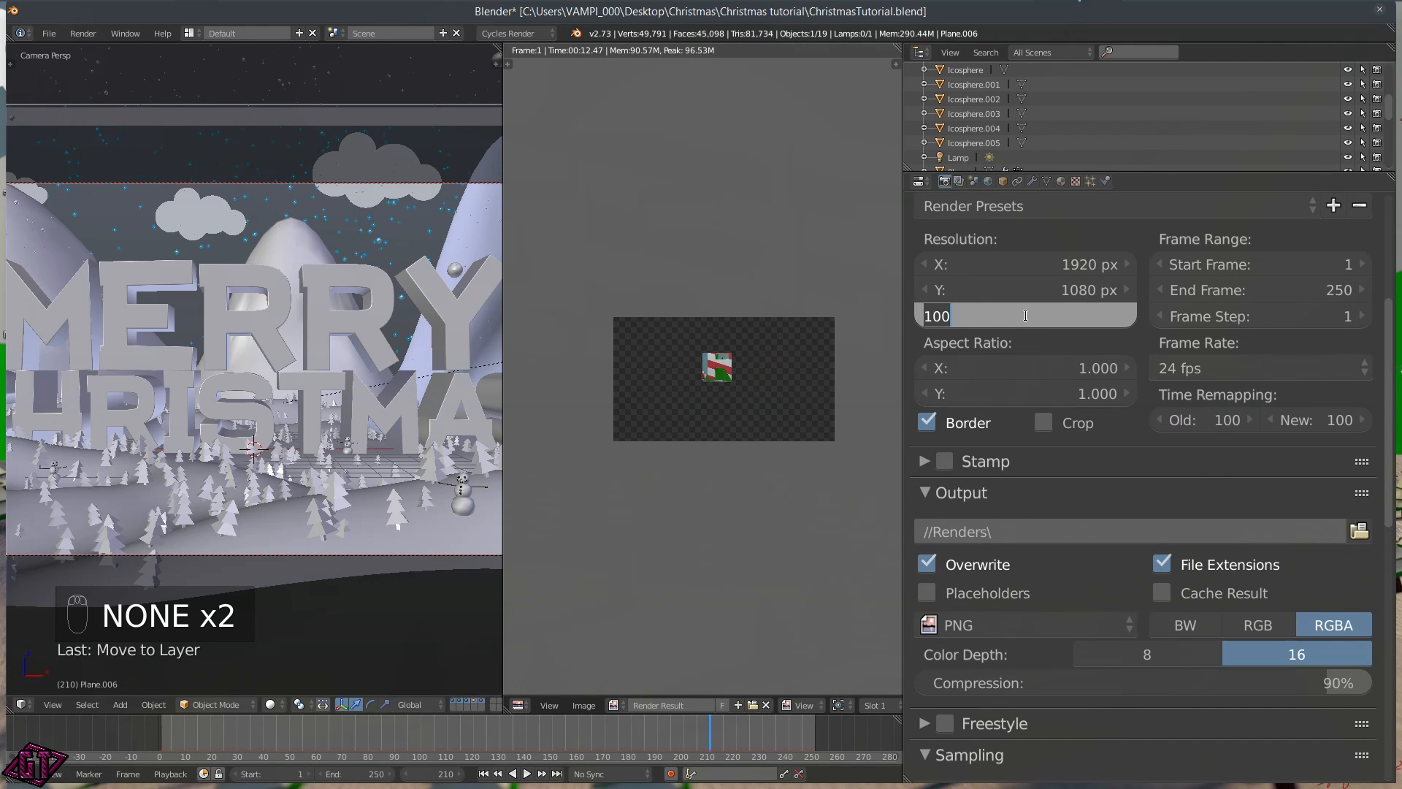
pyautogui.write('50')
pyautogui.press('Return')
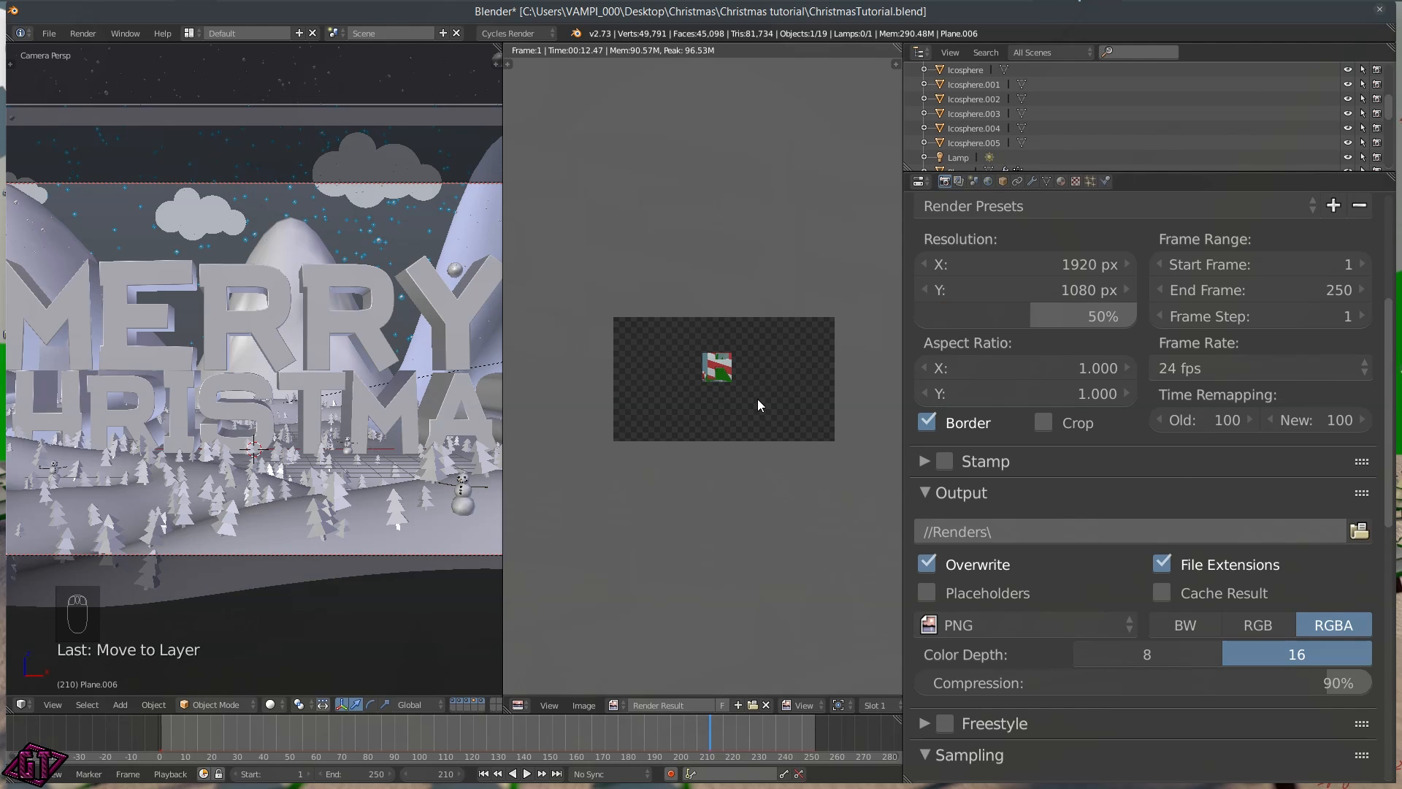
pyautogui.press('F12')
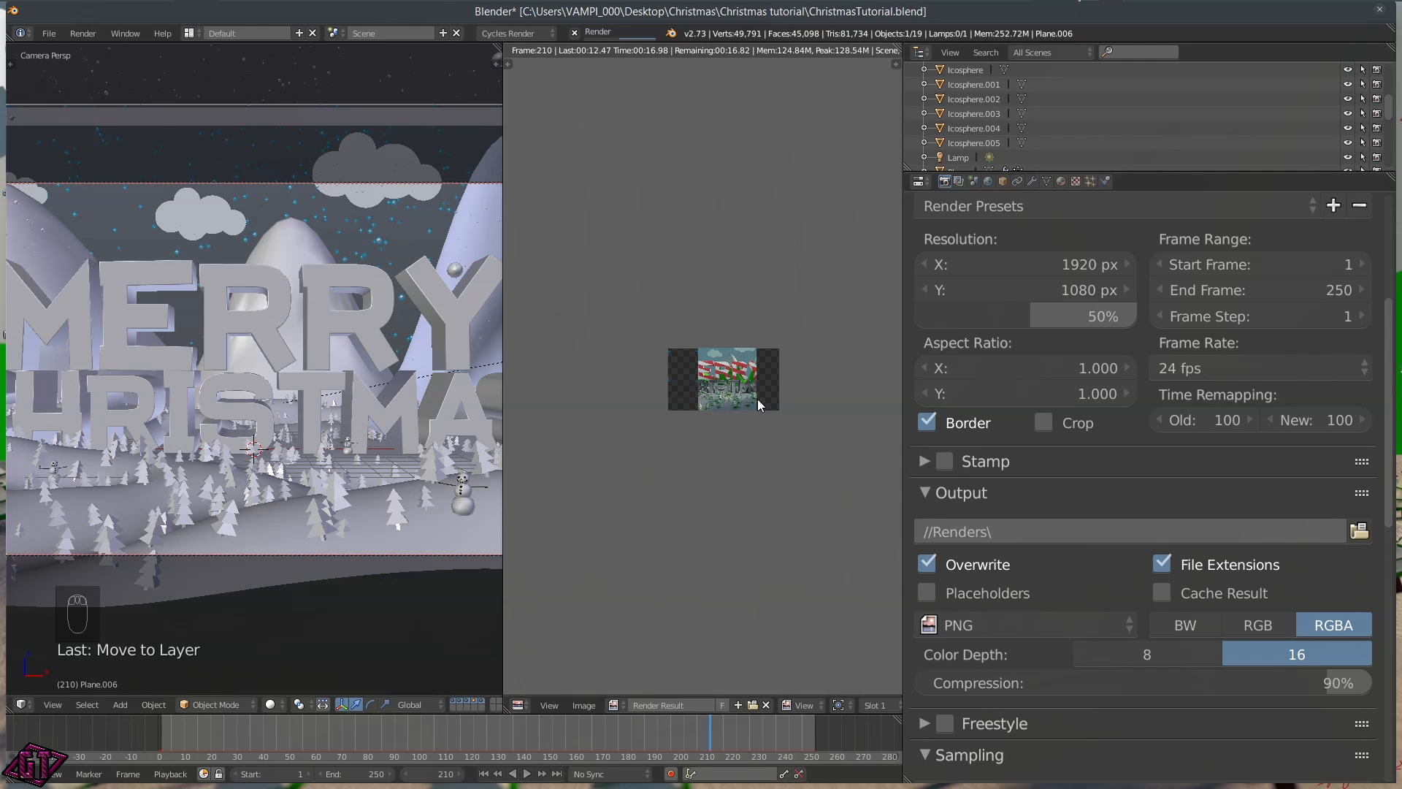
# Examine the test render up close, checking the falling ornaments, lettering, mountains, clouds and trees
pyautogui.scroll(8, 756, 399)
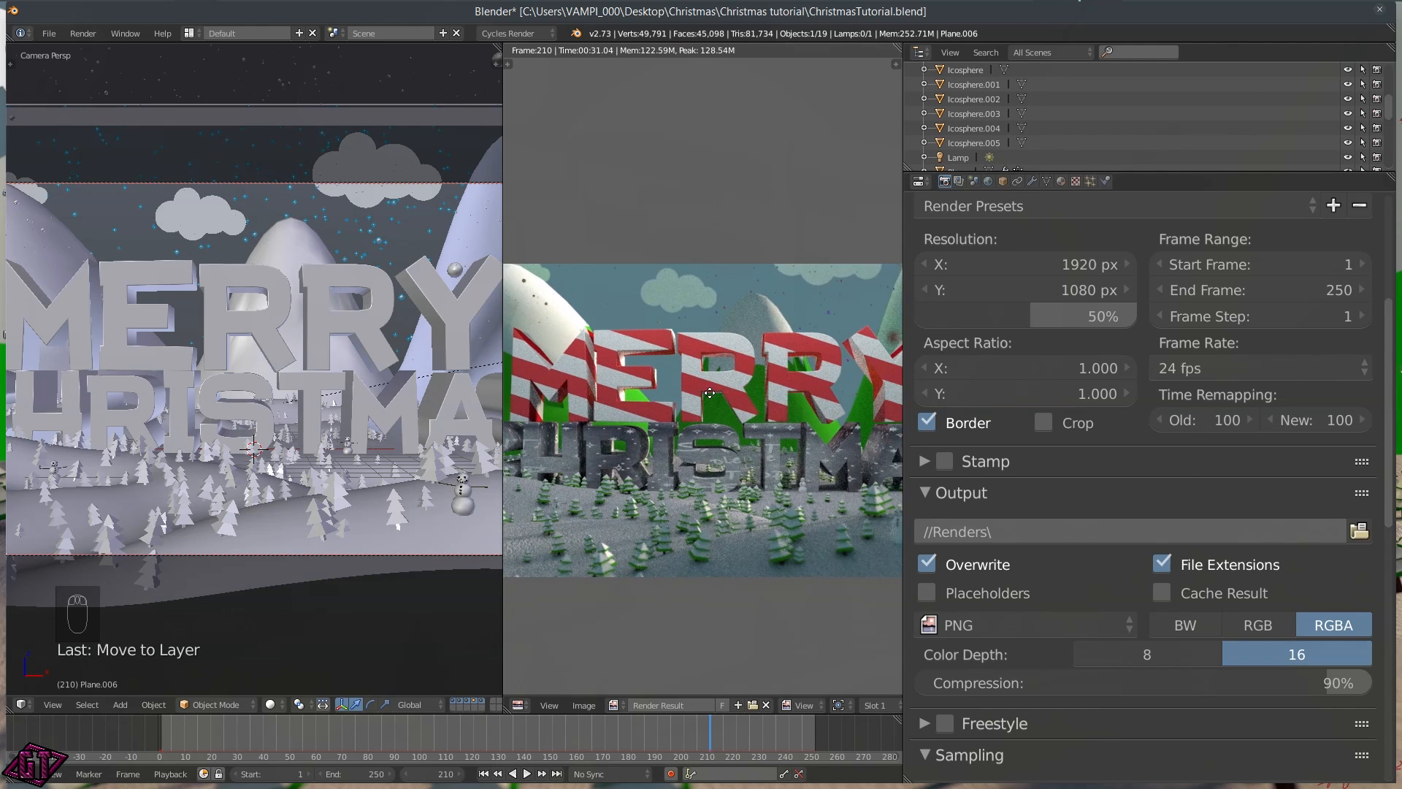
pyautogui.scroll(5, 721, 384)
pyautogui.moveTo(739, 374); pyautogui.dragTo(625, 438, button='middle')
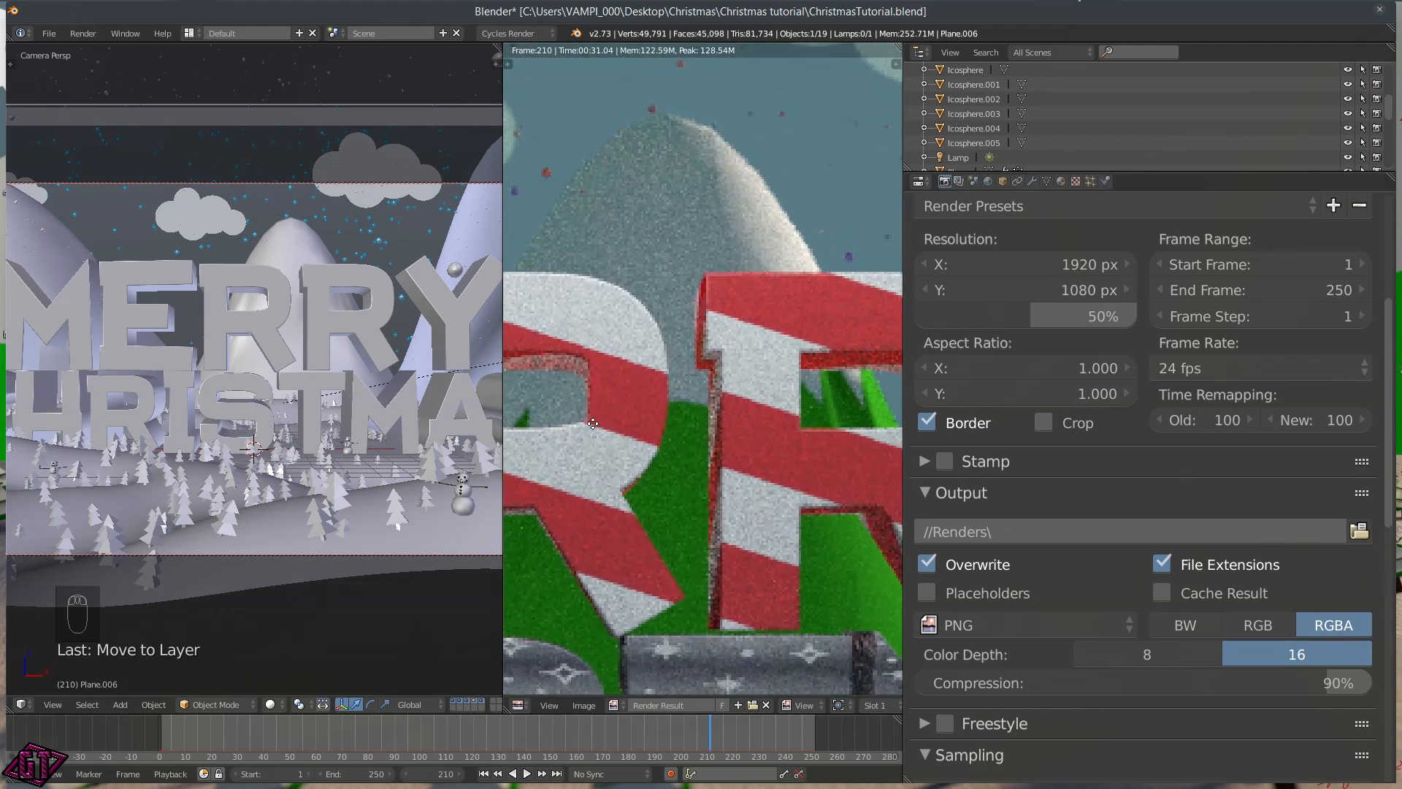
pyautogui.scroll(-4, 757, 344)
pyautogui.moveTo(824, 352); pyautogui.dragTo(706, 340, button='middle')
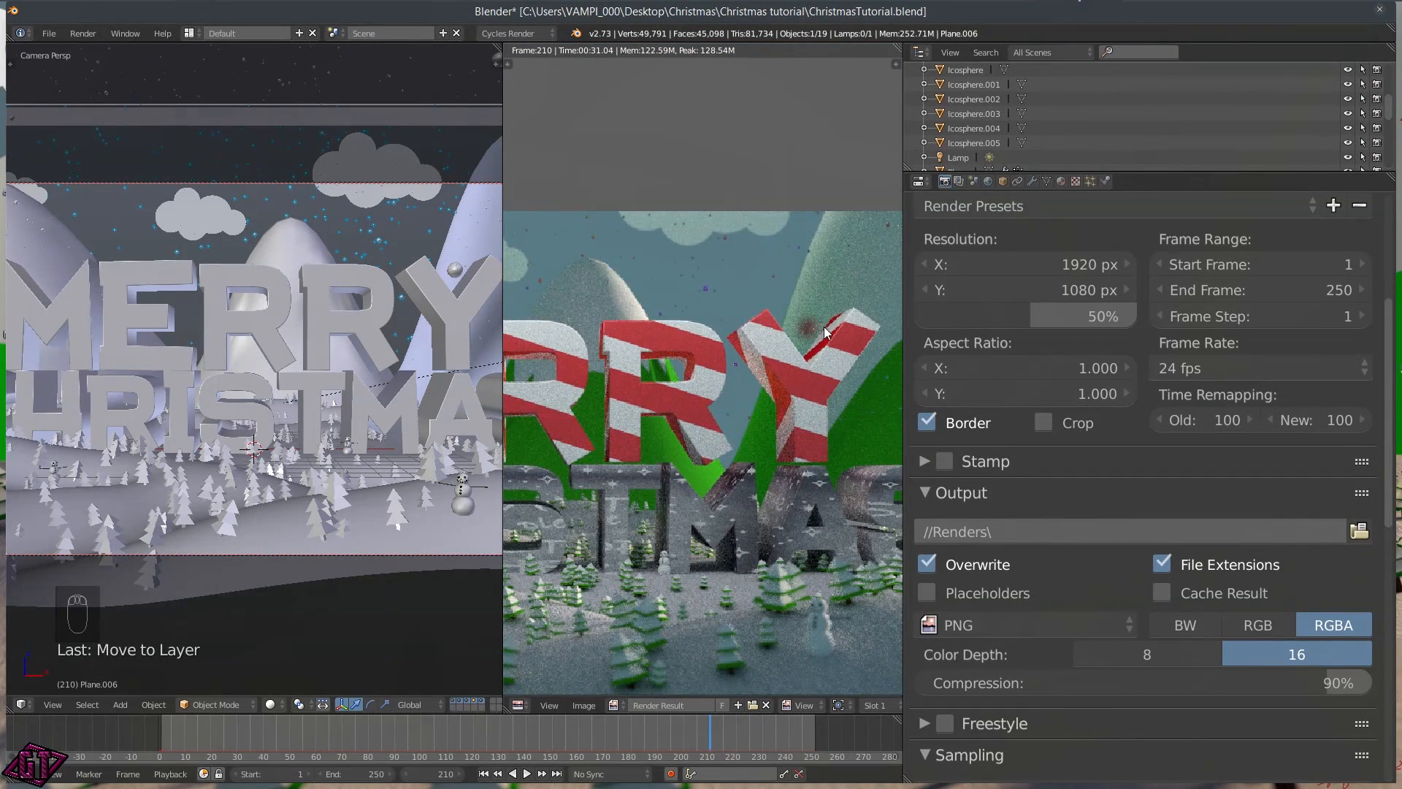
pyautogui.scroll(-1, 821, 337)
pyautogui.moveTo(791, 339); pyautogui.dragTo(742, 342, button='middle')
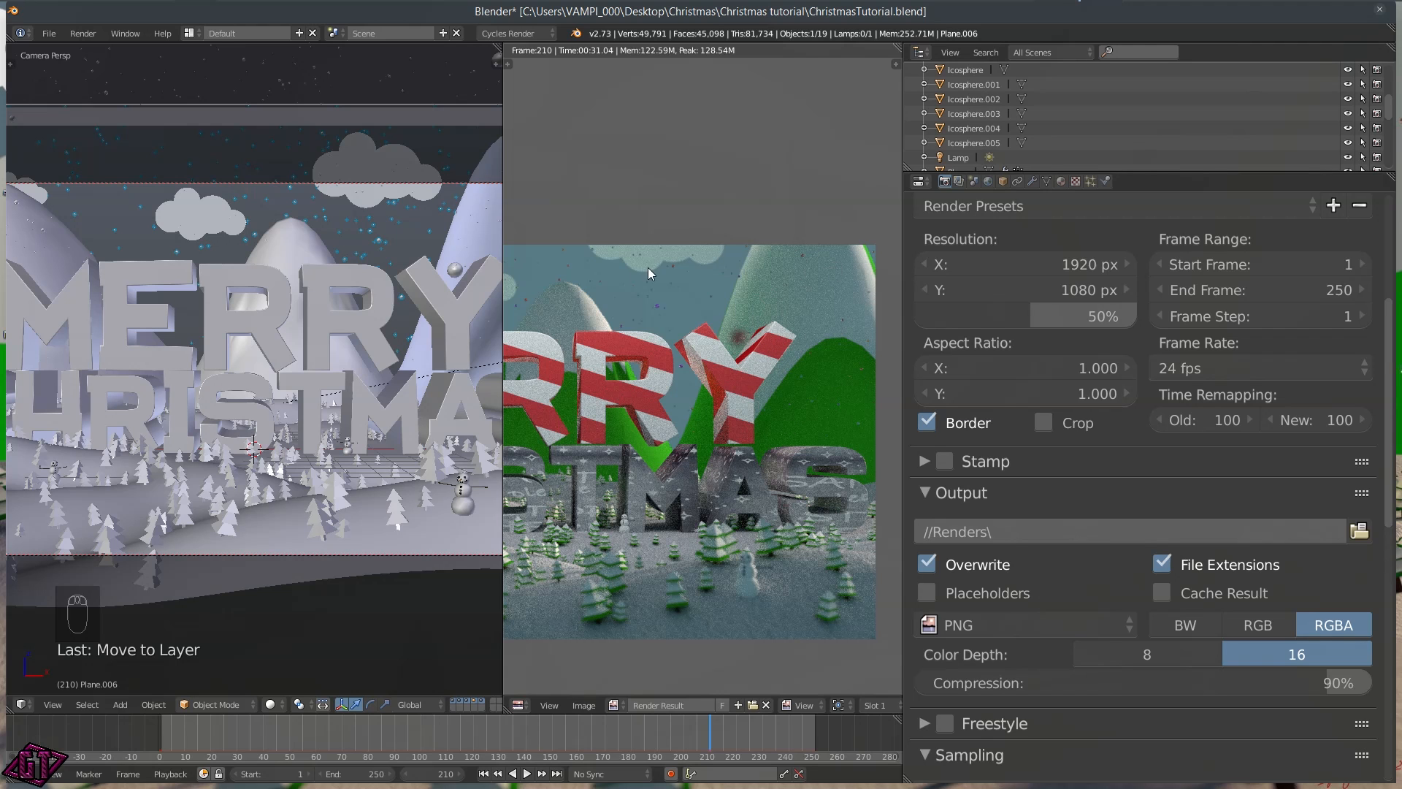
pyautogui.moveTo(637, 311); pyautogui.dragTo(779, 298, button='middle')
pyautogui.scroll(3, 676, 357)
pyautogui.moveTo(676, 357); pyautogui.dragTo(799, 354, button='middle')
pyautogui.scroll(-1, 709, 354)
pyautogui.scroll(-3, 710, 354)
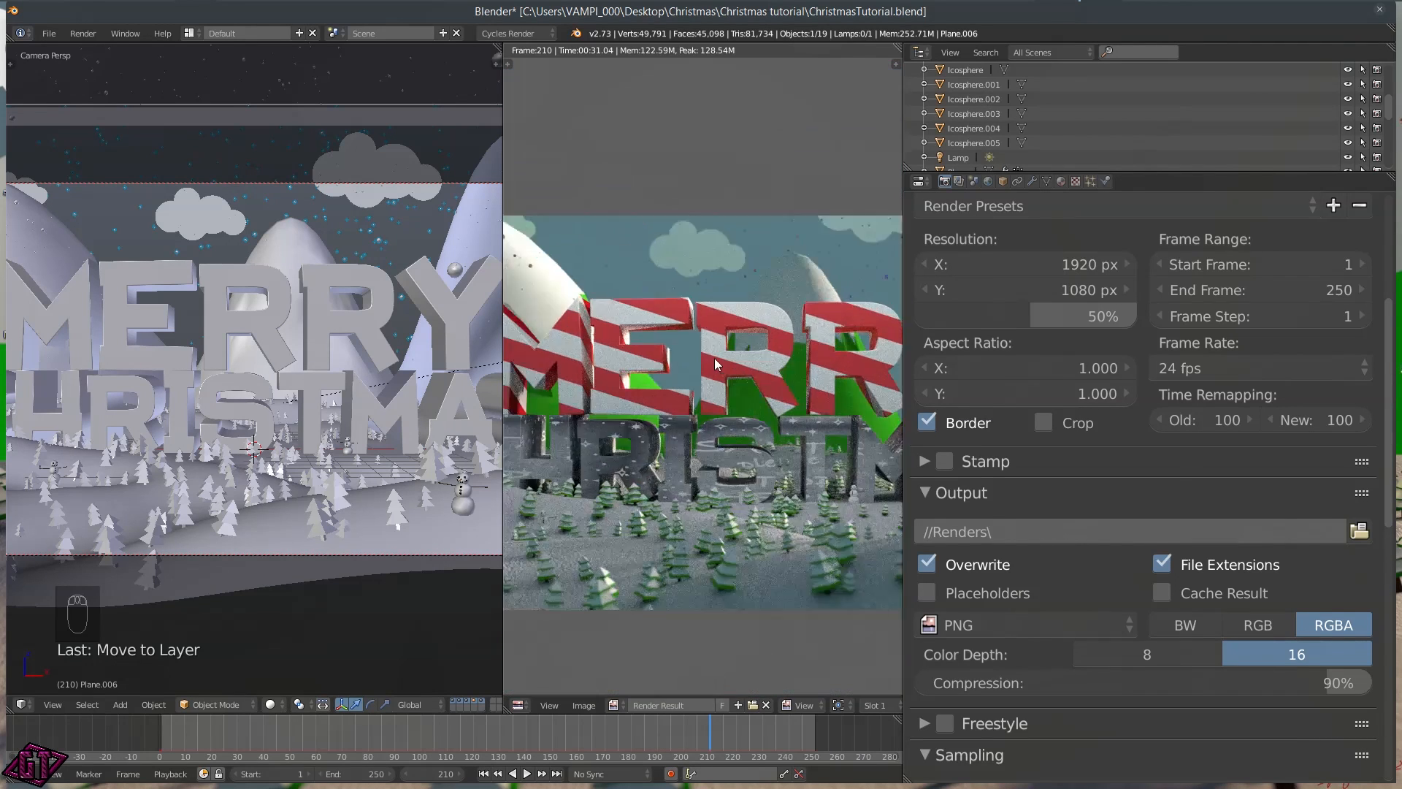
pyautogui.moveTo(696, 425); pyautogui.dragTo(776, 379, button='middle')
pyautogui.scroll(1, 701, 318)
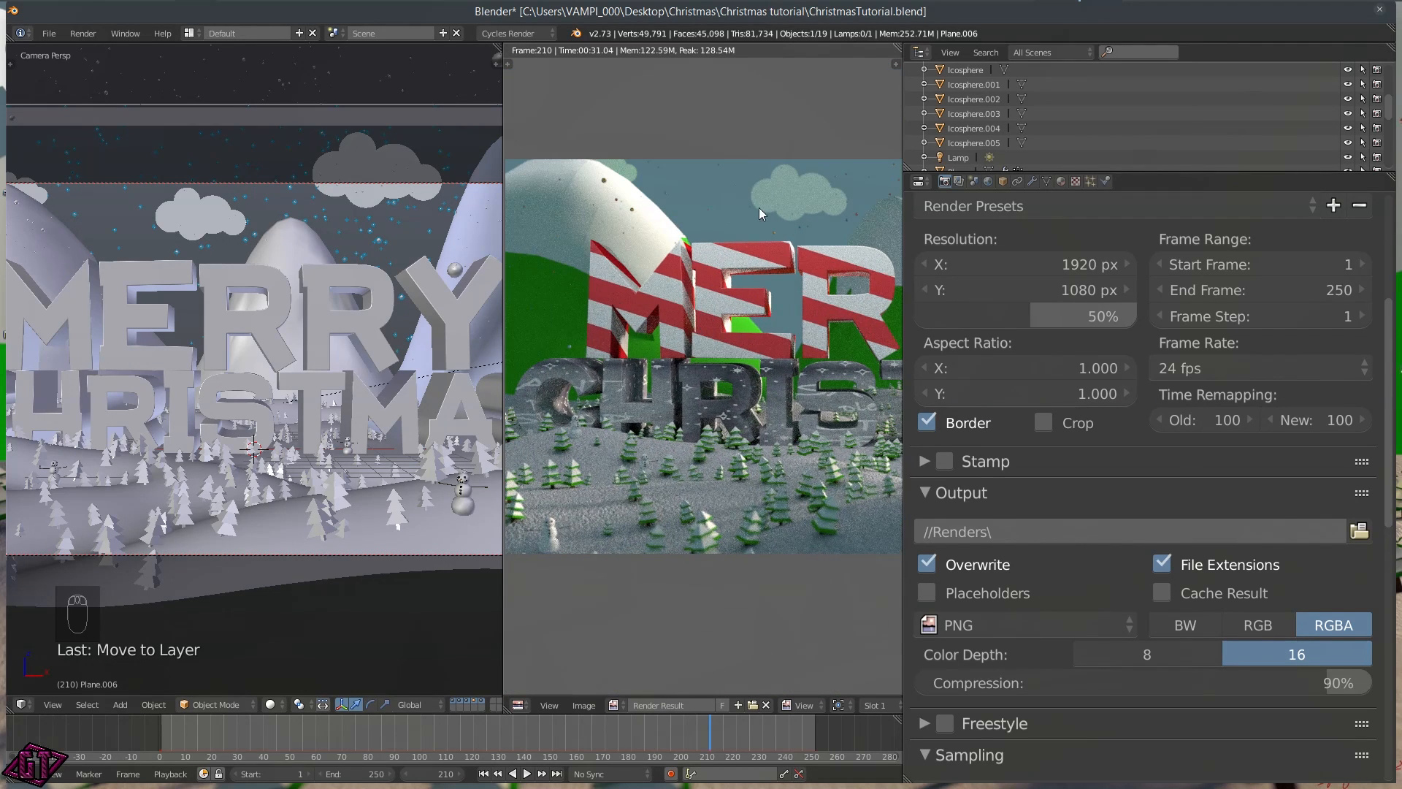
pyautogui.moveTo(818, 219); pyautogui.dragTo(651, 279, button='middle')
pyautogui.moveTo(847, 253); pyautogui.dragTo(805, 260, button='middle')
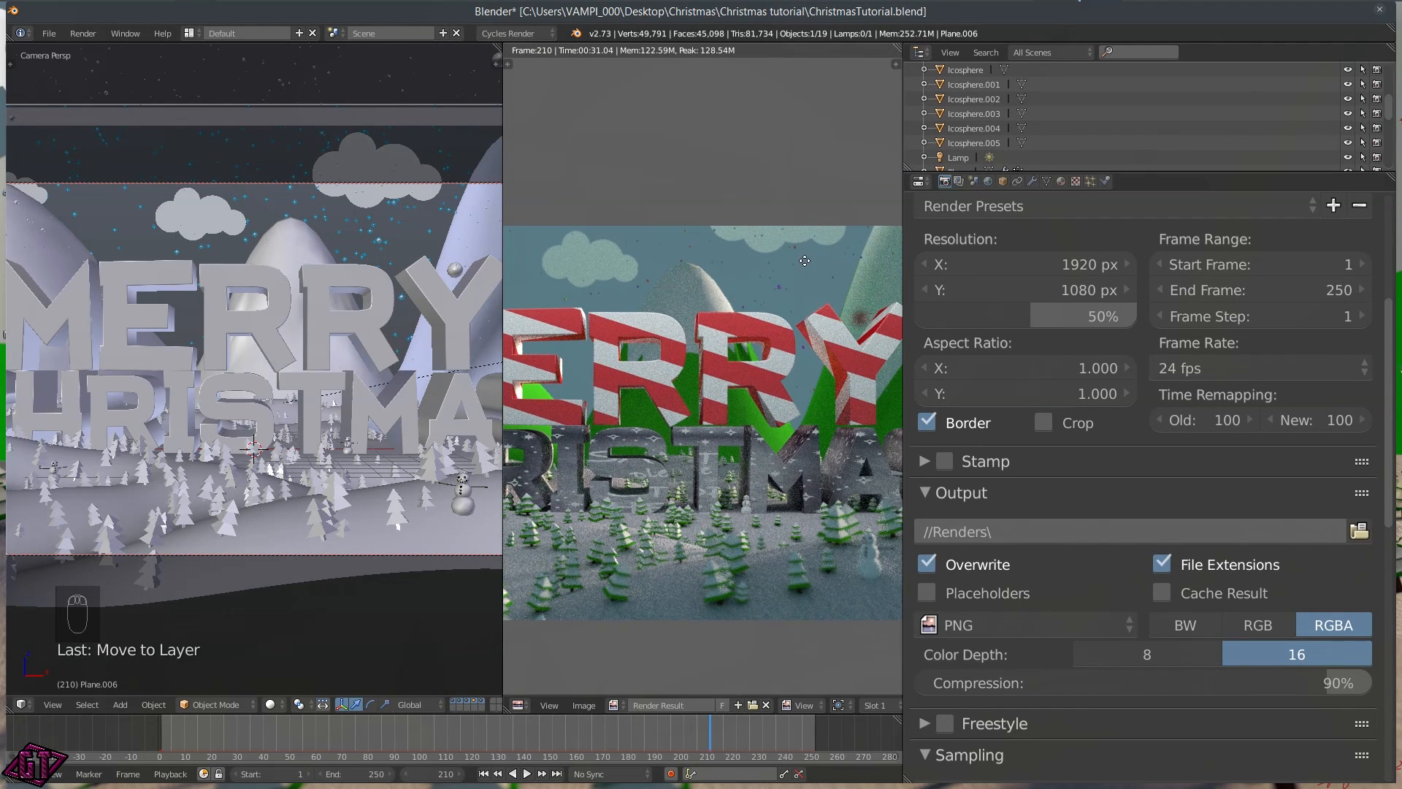
pyautogui.scroll(-3, 754, 291)
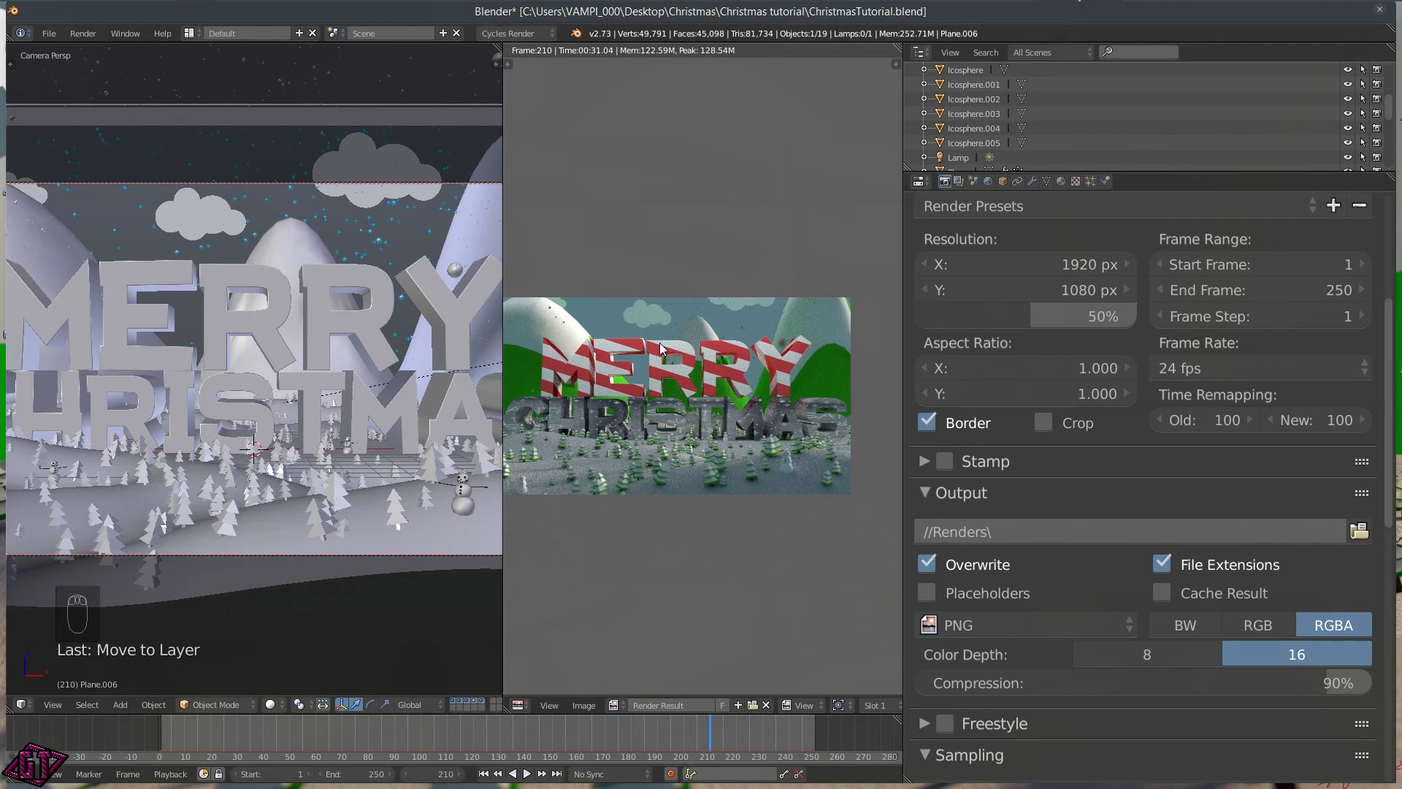
pyautogui.moveTo(660, 343); pyautogui.dragTo(760, 300, button='middle')
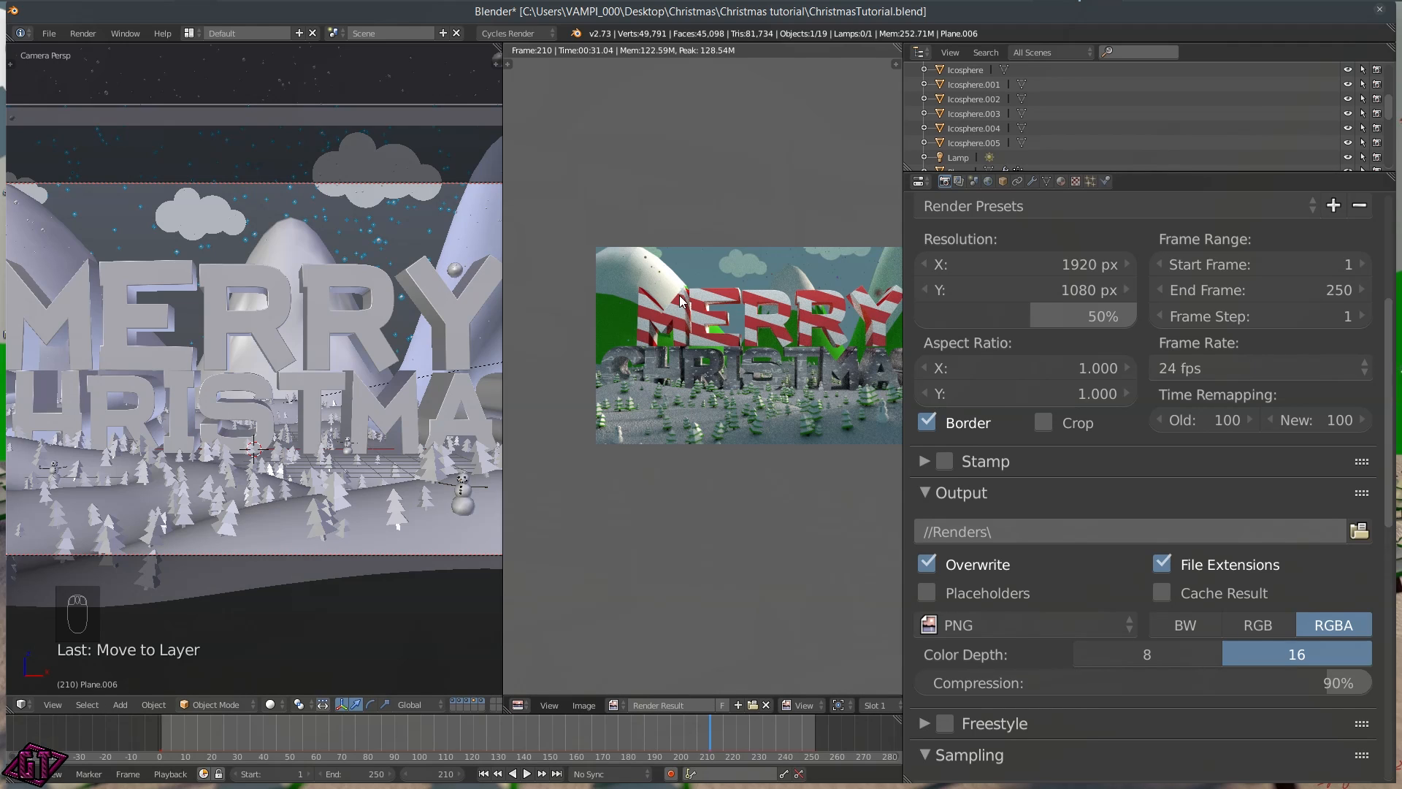
pyautogui.moveTo(807, 300); pyautogui.dragTo(750, 311, button='middle')
pyautogui.scroll(5, 744, 340)
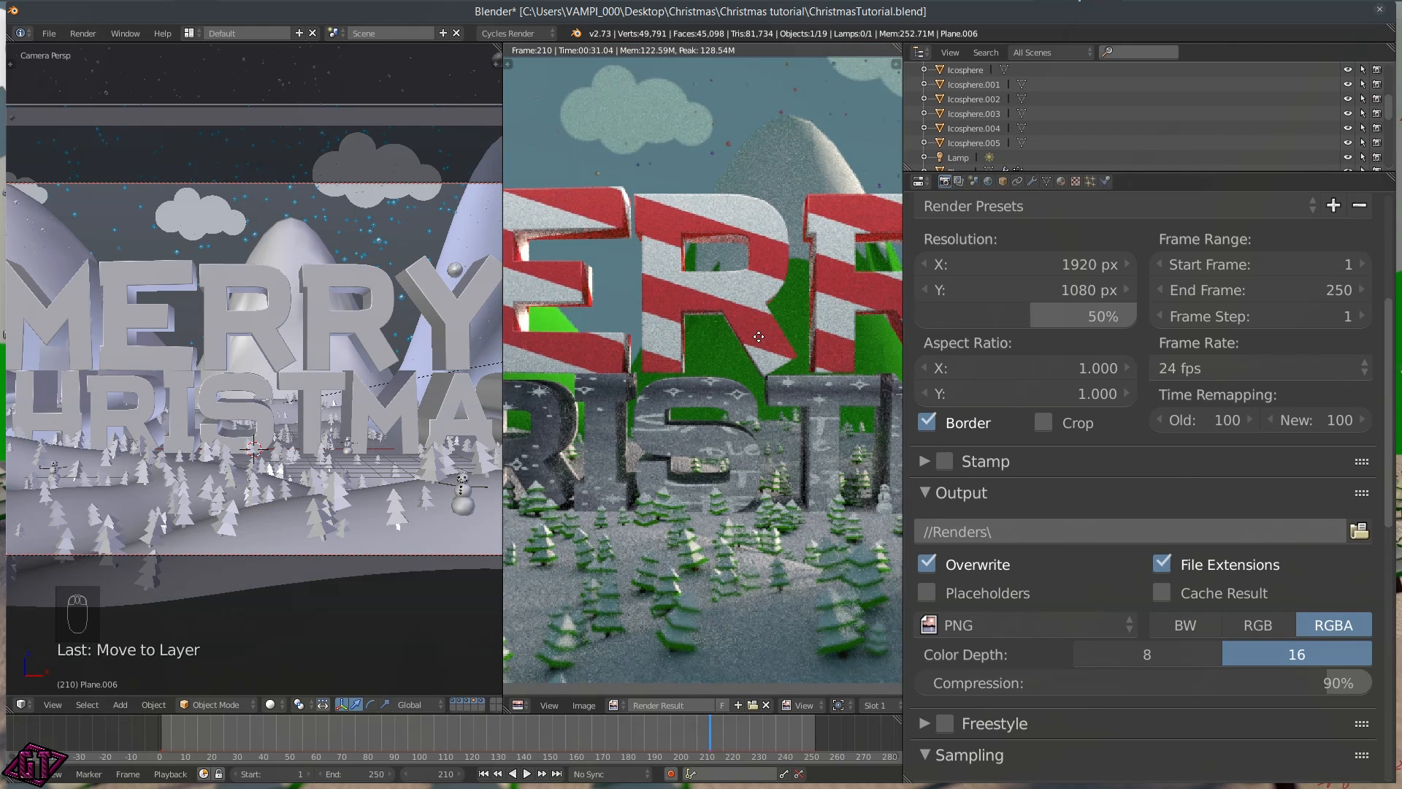
pyautogui.scroll(-5, 745, 340)
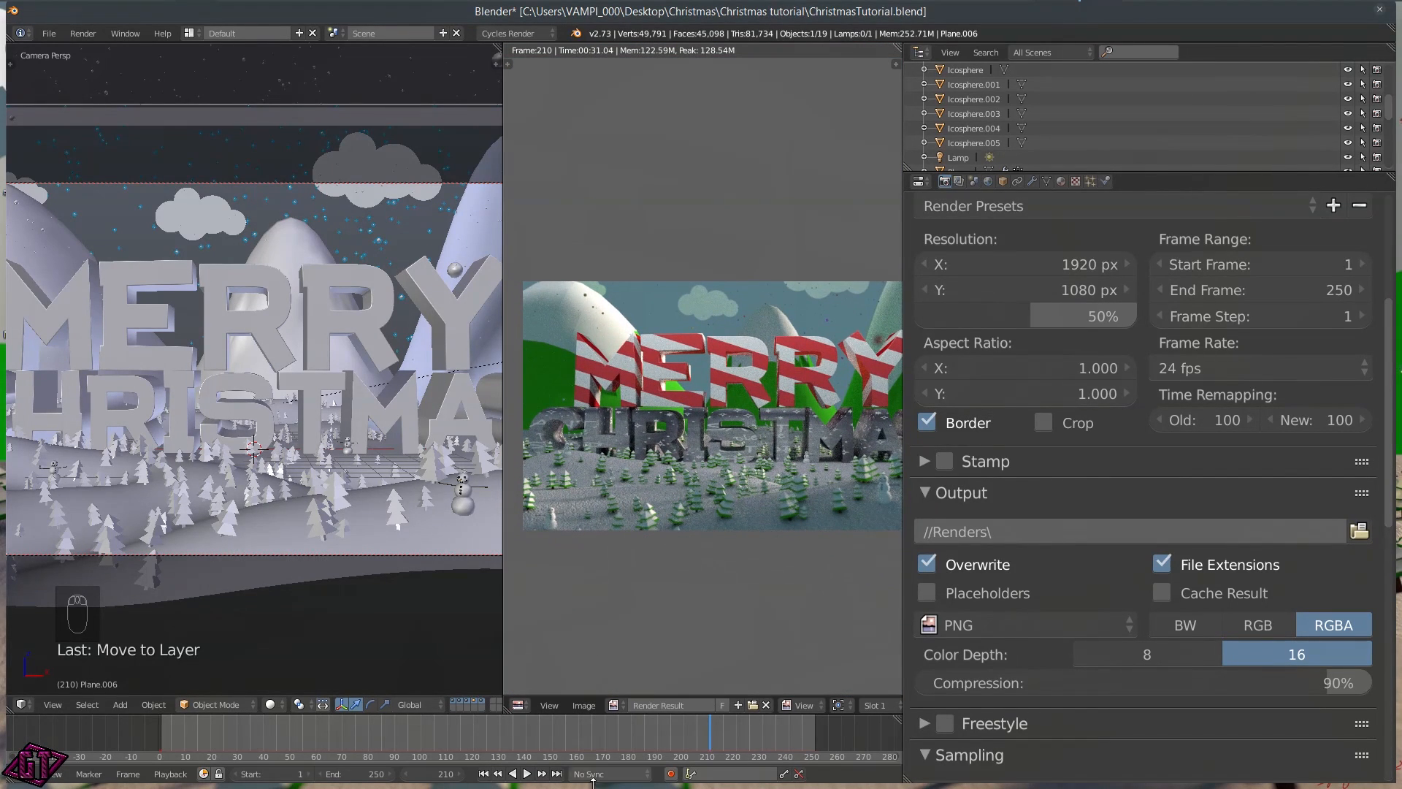
# Return the timeline to frame 1 and set the resolution scale to 100%
pyautogui.click(484, 774)
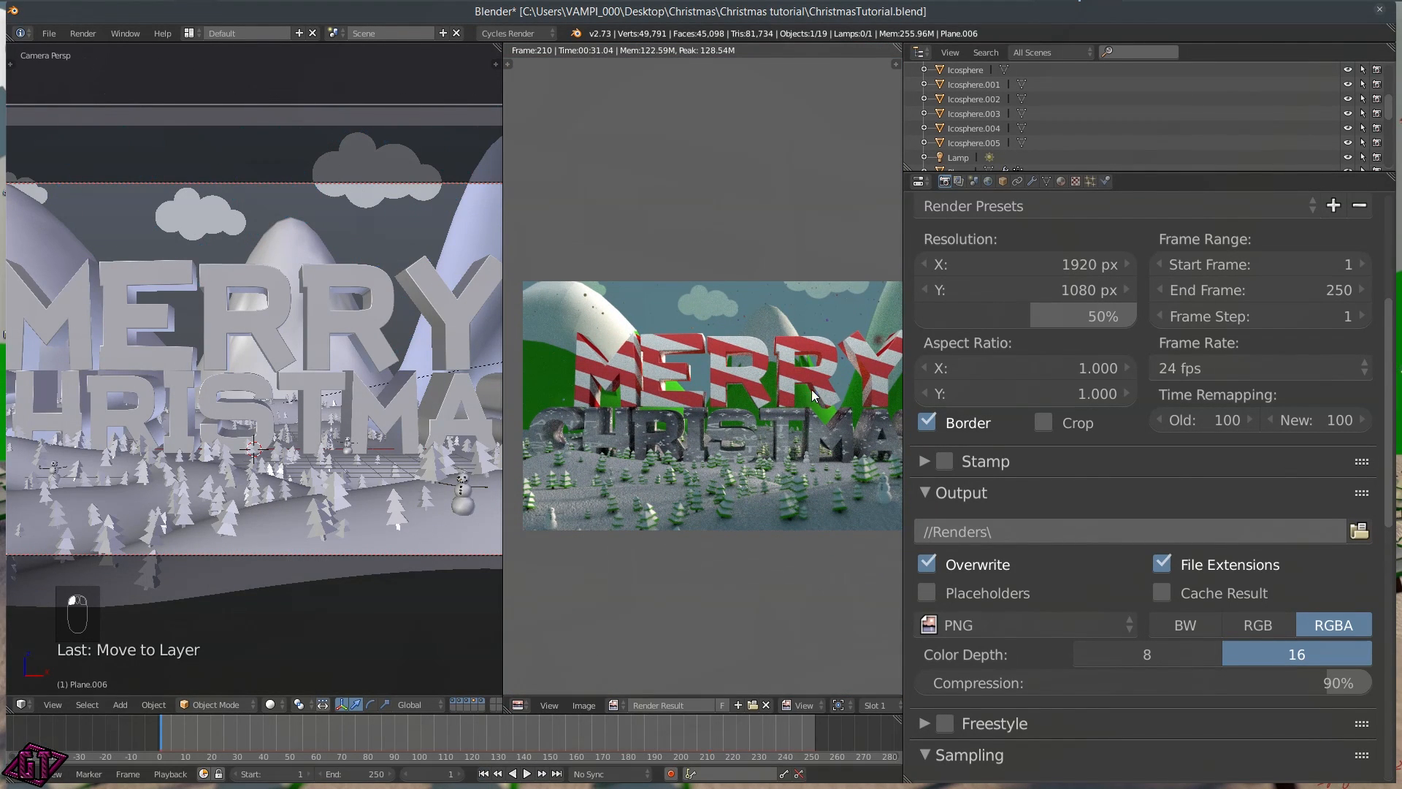
pyautogui.scroll(5, 738, 409)
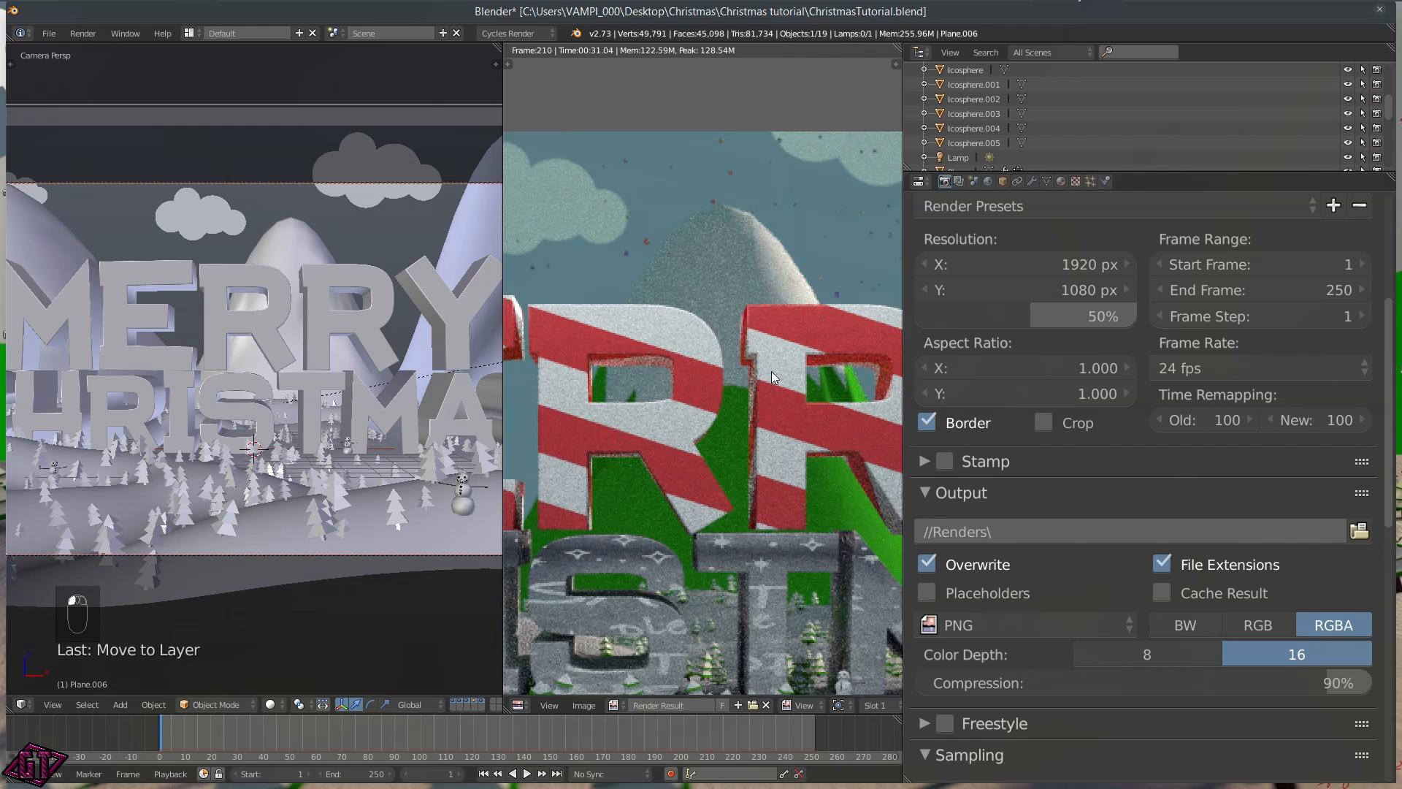
pyautogui.scroll(-5, 766, 432)
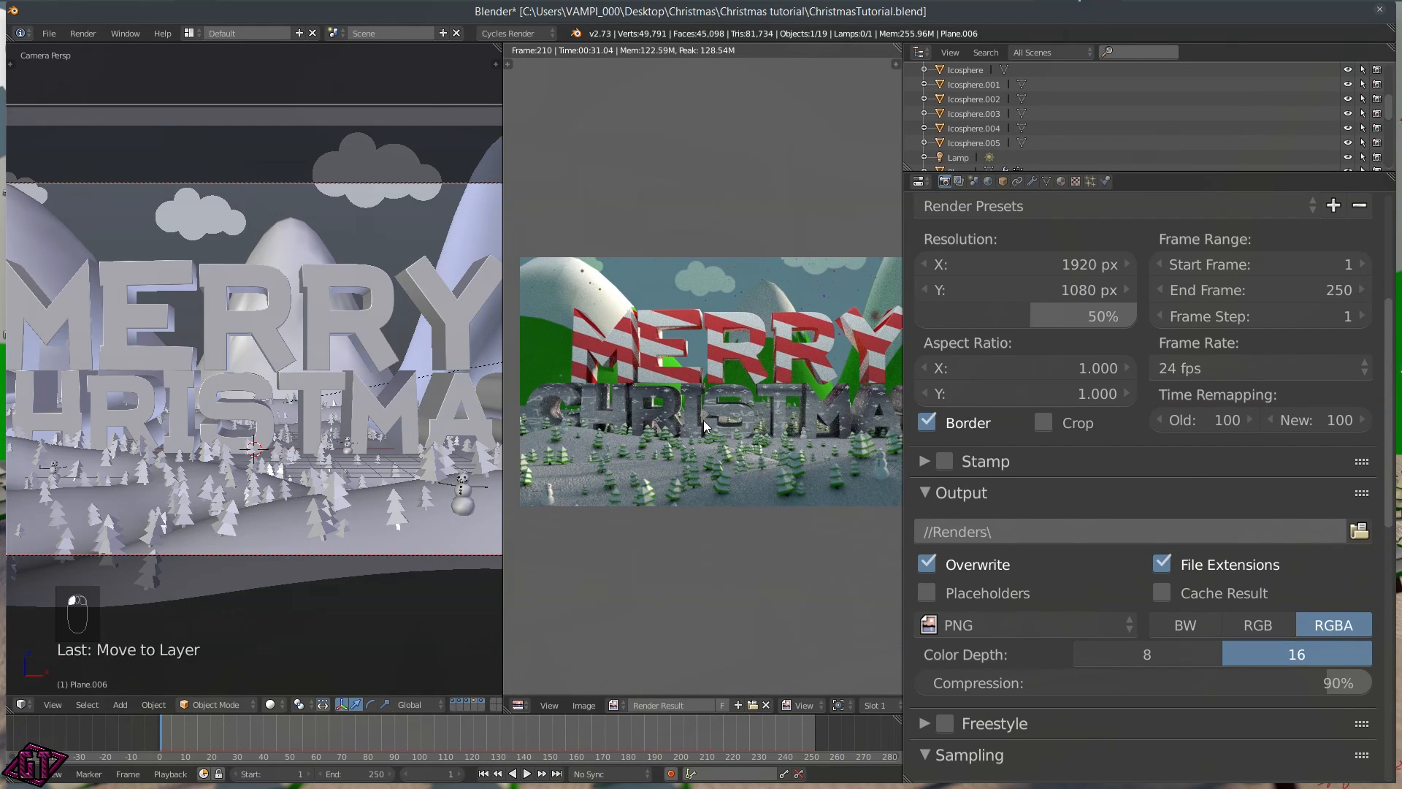
pyautogui.moveTo(1027, 317); pyautogui.dragTo(1132, 316)
pyautogui.scroll(-3, 1109, 482)
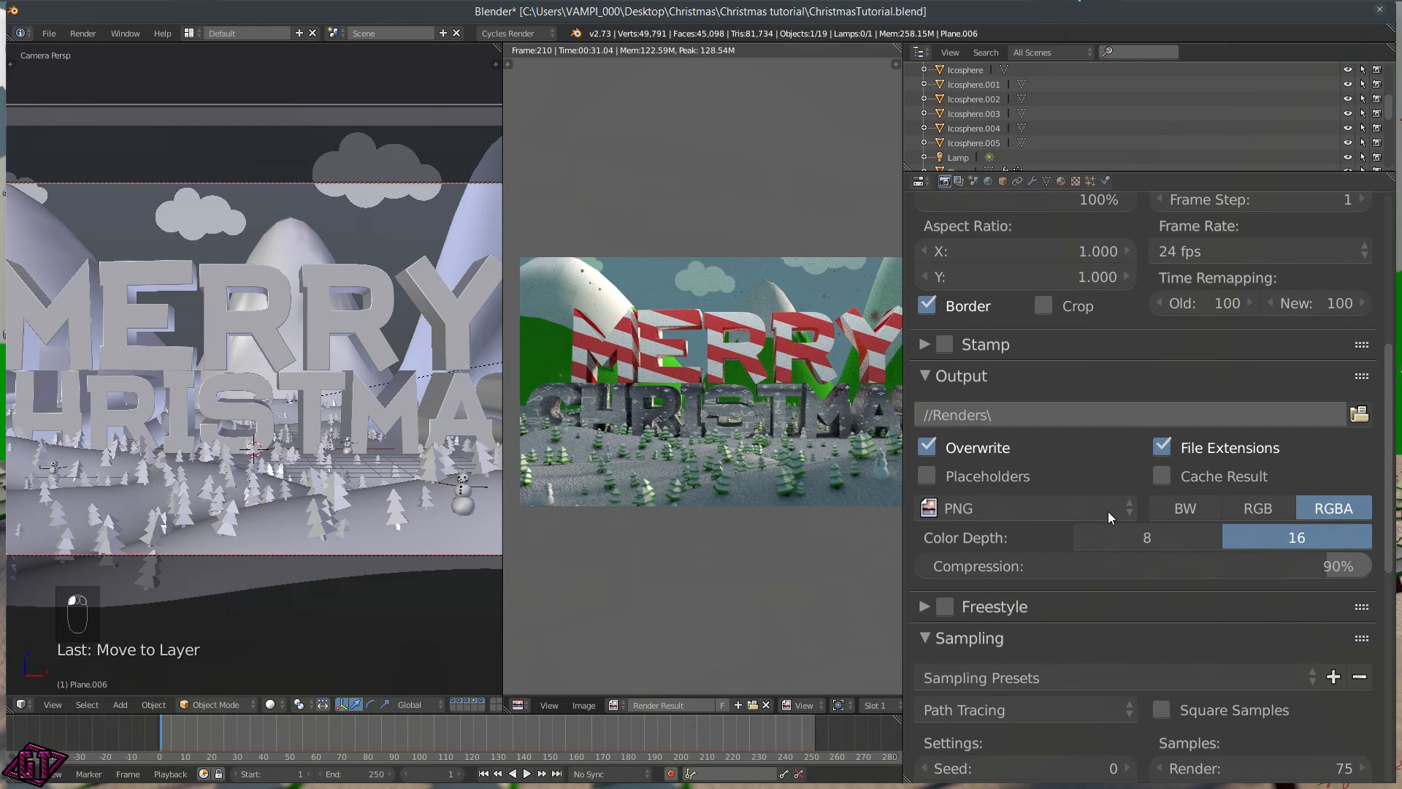
# Review the render settings for dimensions, output, sampling and performance ahead of the final render
pyautogui.scroll(-8, 1095, 558)
pyautogui.scroll(-1, 1057, 366)
pyautogui.scroll(13, 1032, 234)
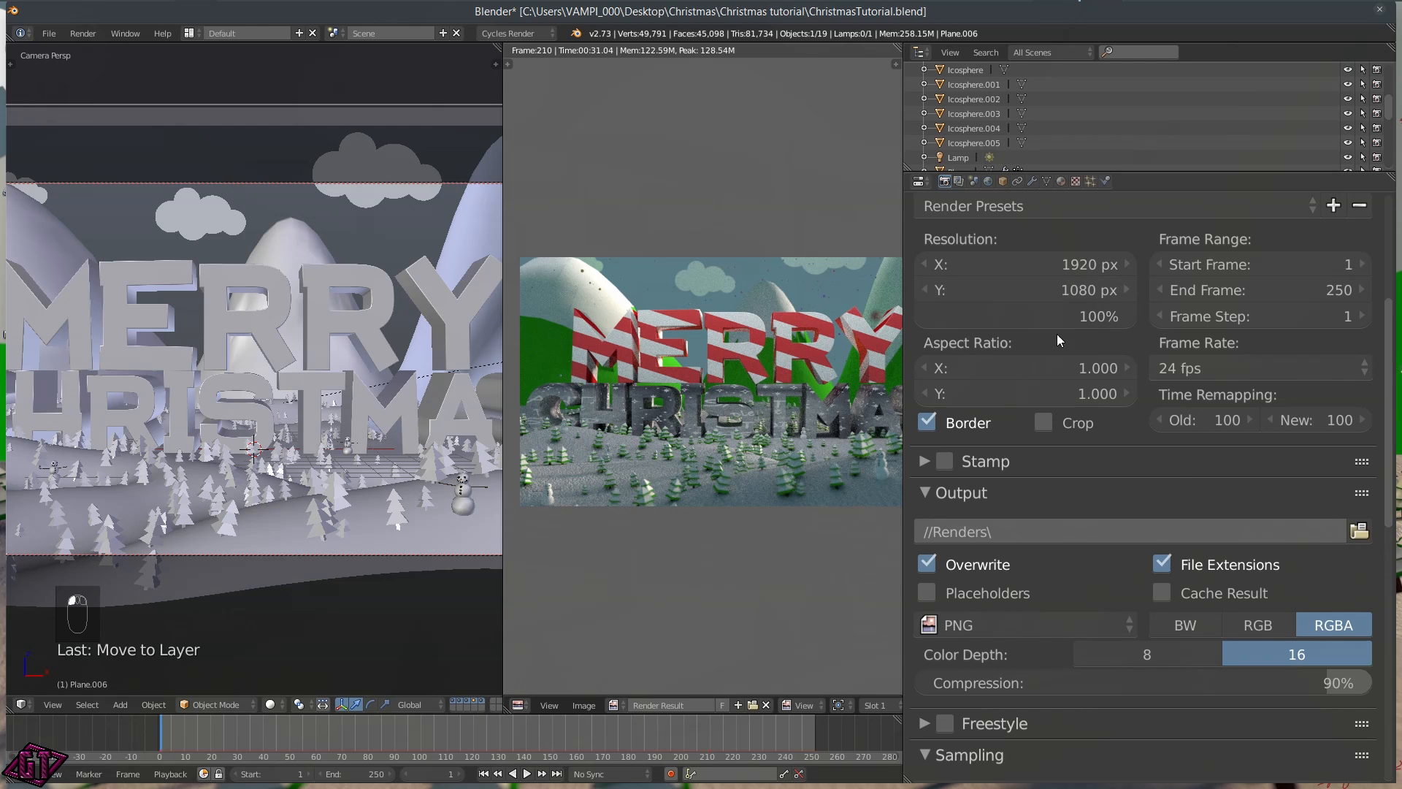
pyautogui.scroll(-20, 1117, 463)
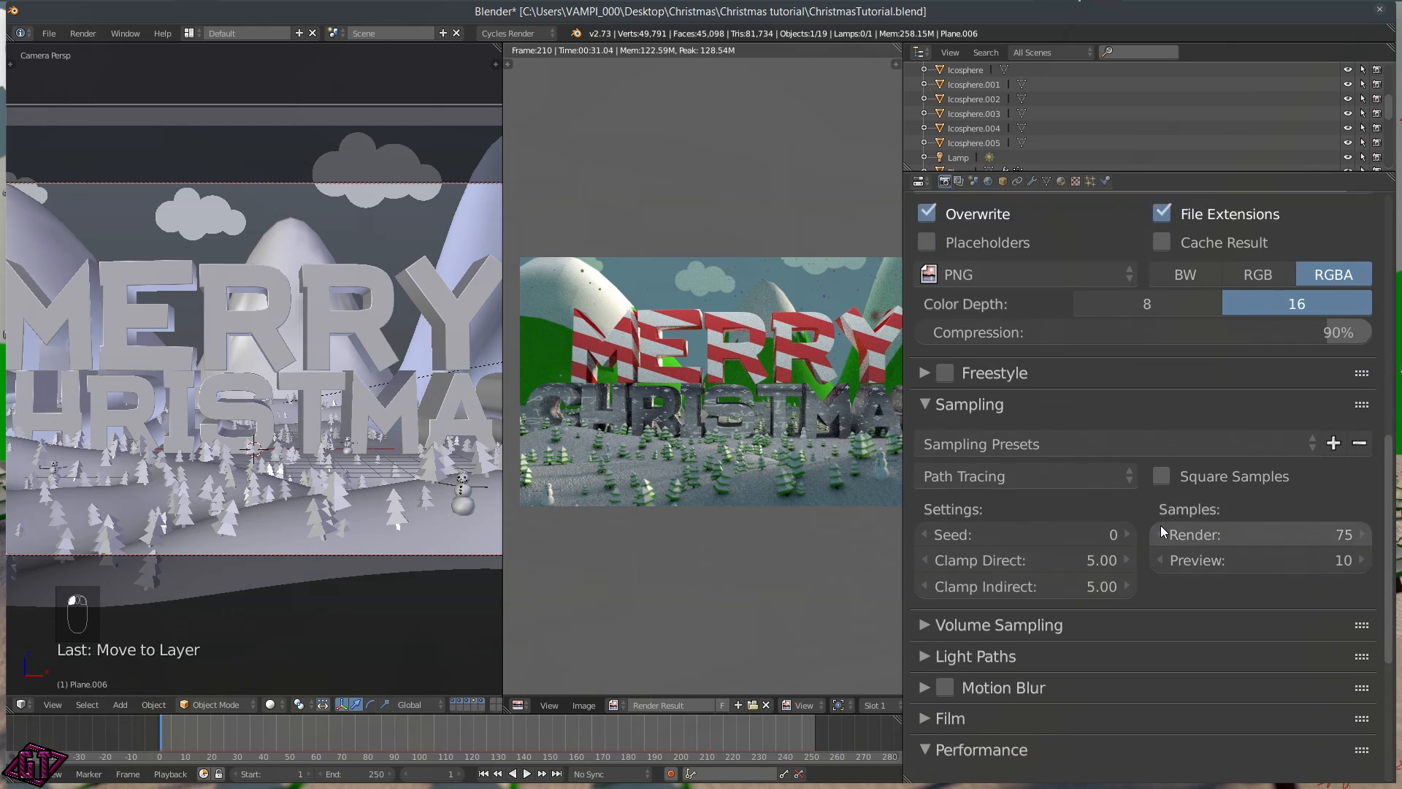
pyautogui.scroll(-2, 1161, 524)
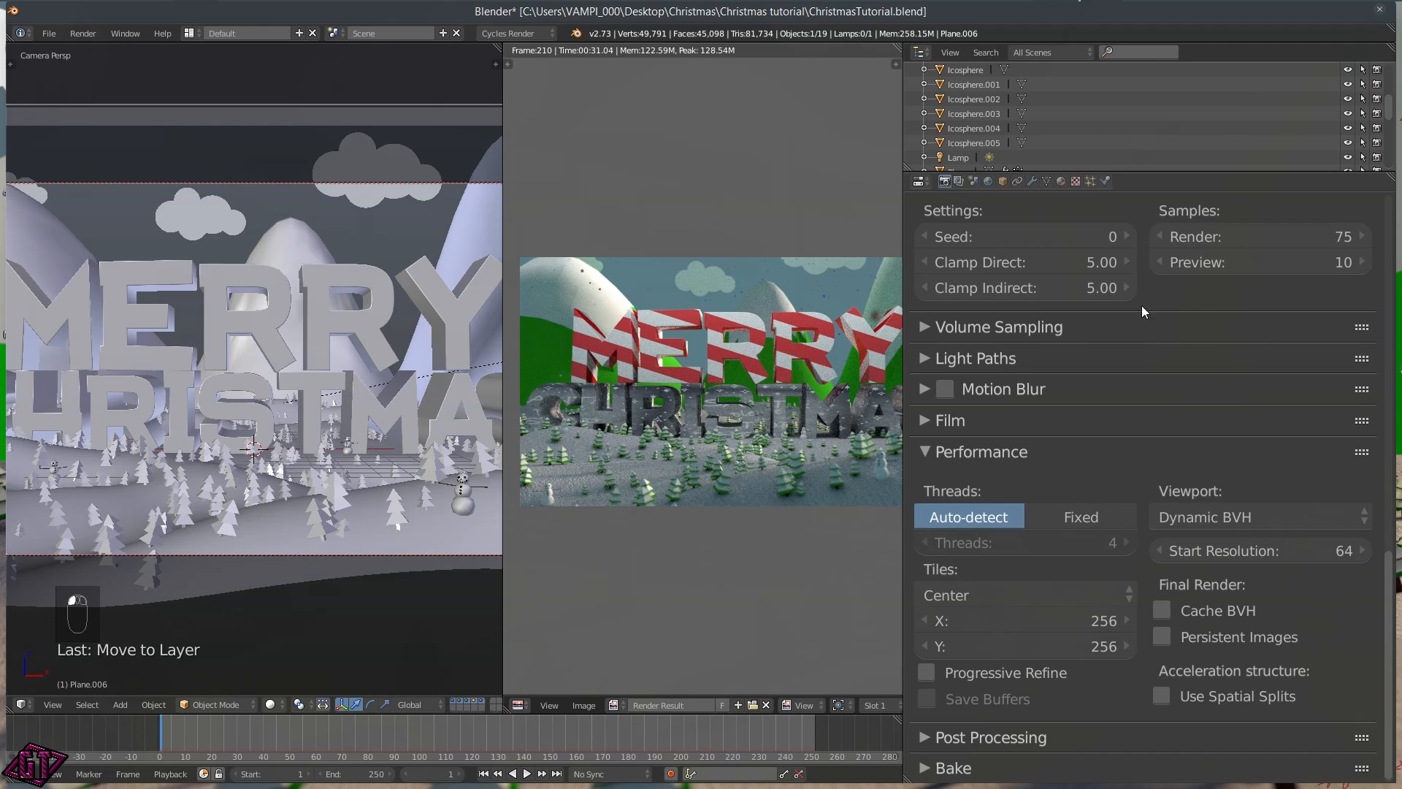
pyautogui.scroll(-4, 780, 344)
pyautogui.scroll(7, 778, 351)
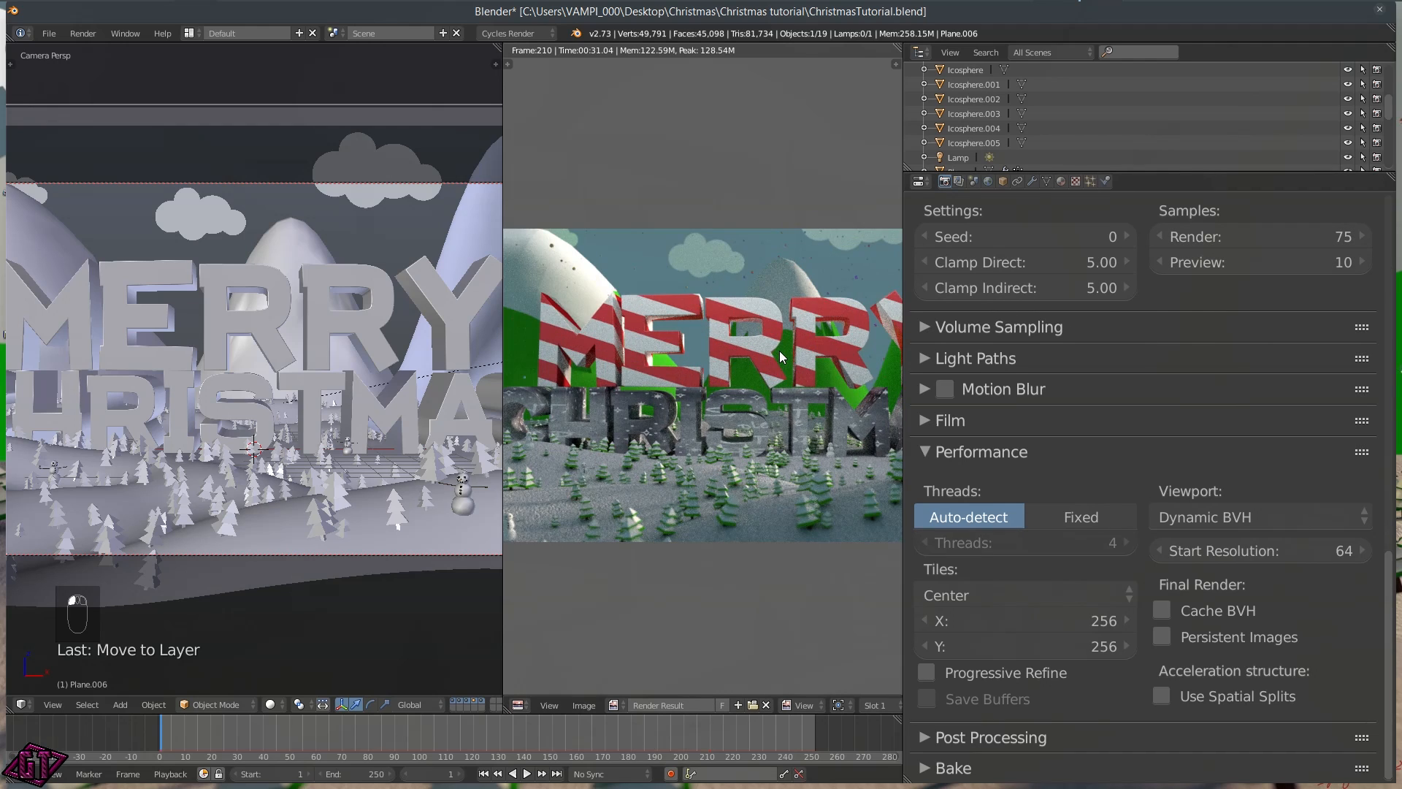
pyautogui.scroll(-3, 779, 351)
pyautogui.scroll(-1, 794, 317)
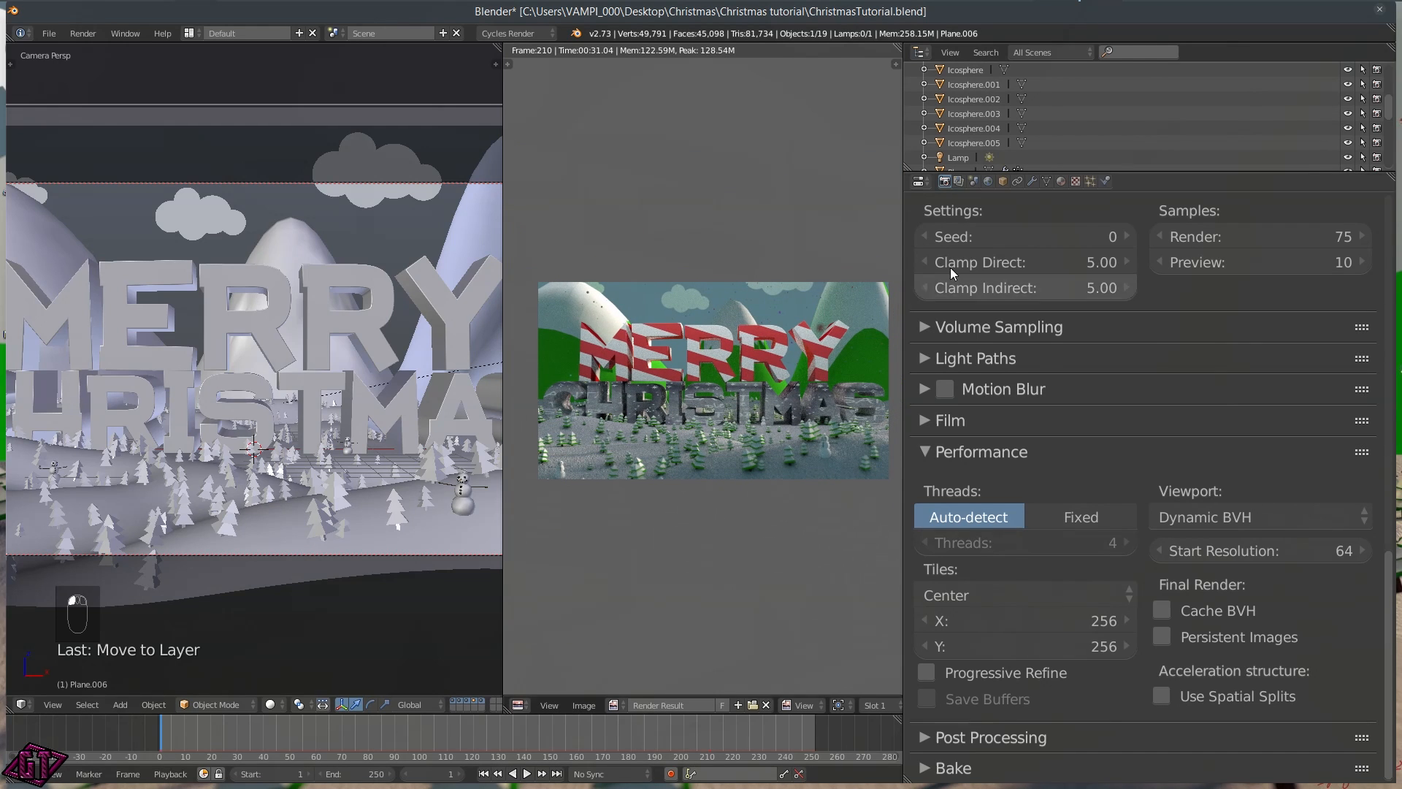
pyautogui.scroll(5, 1067, 208)
pyautogui.scroll(10, 1066, 209)
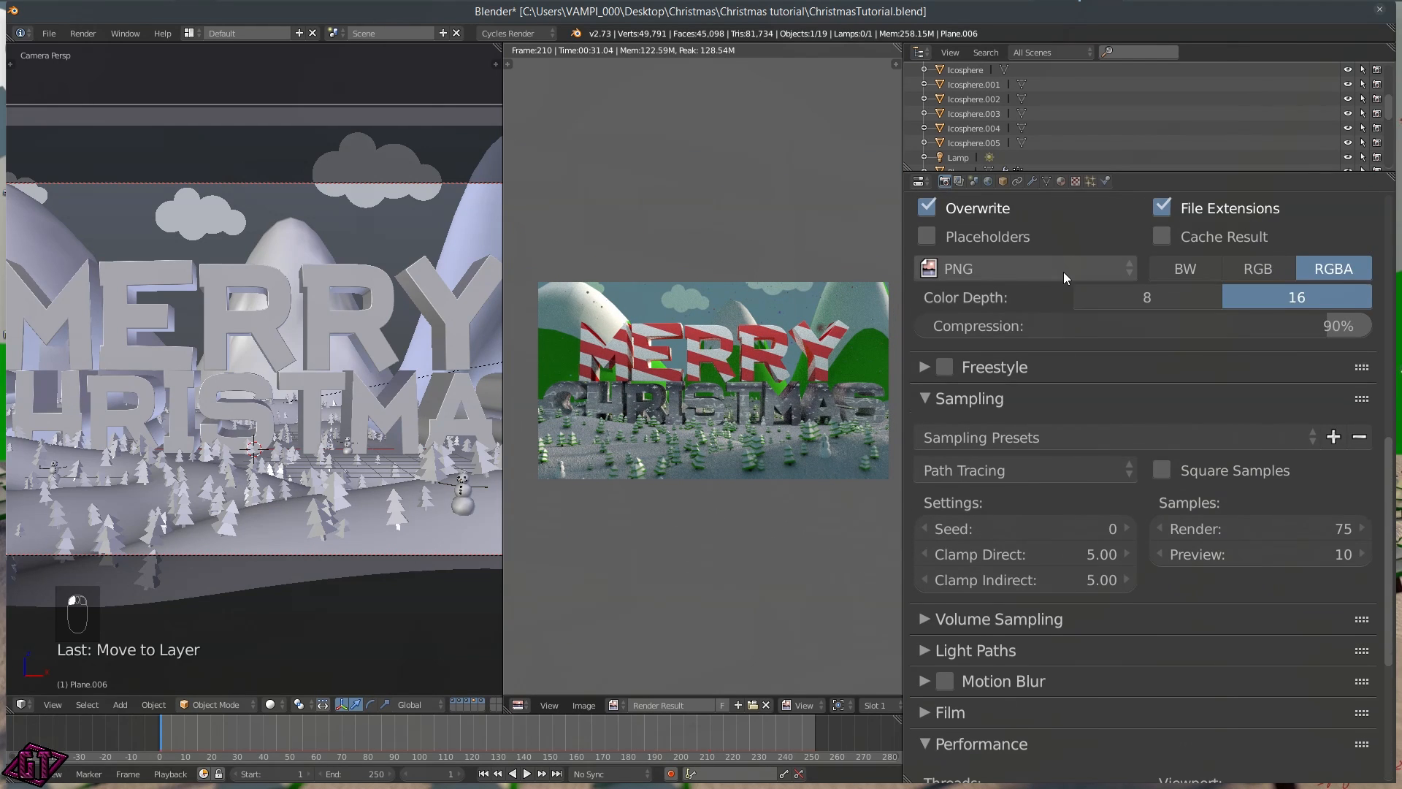
pyautogui.scroll(3, 1056, 261)
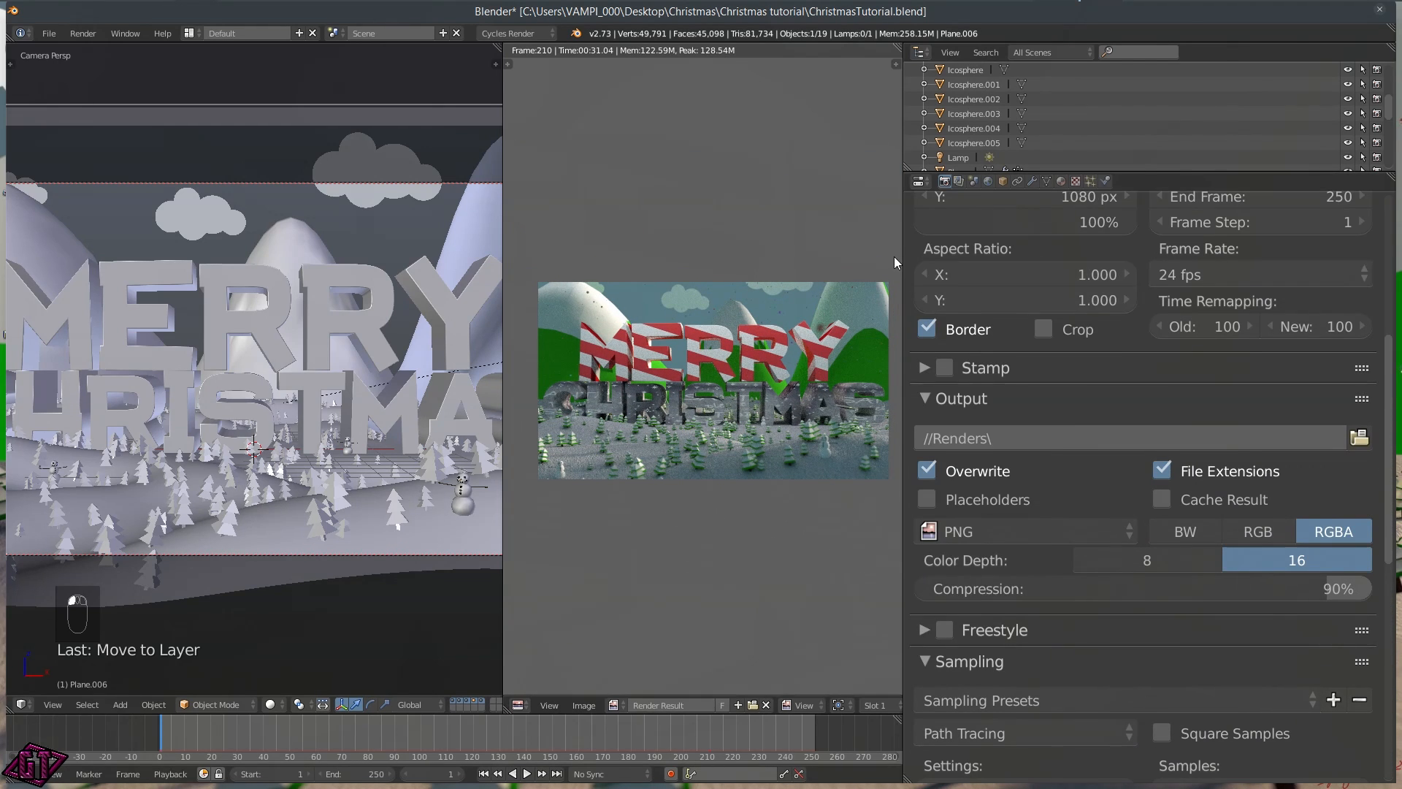
pyautogui.scroll(-1, 1028, 414)
pyautogui.scroll(-2, 1027, 413)
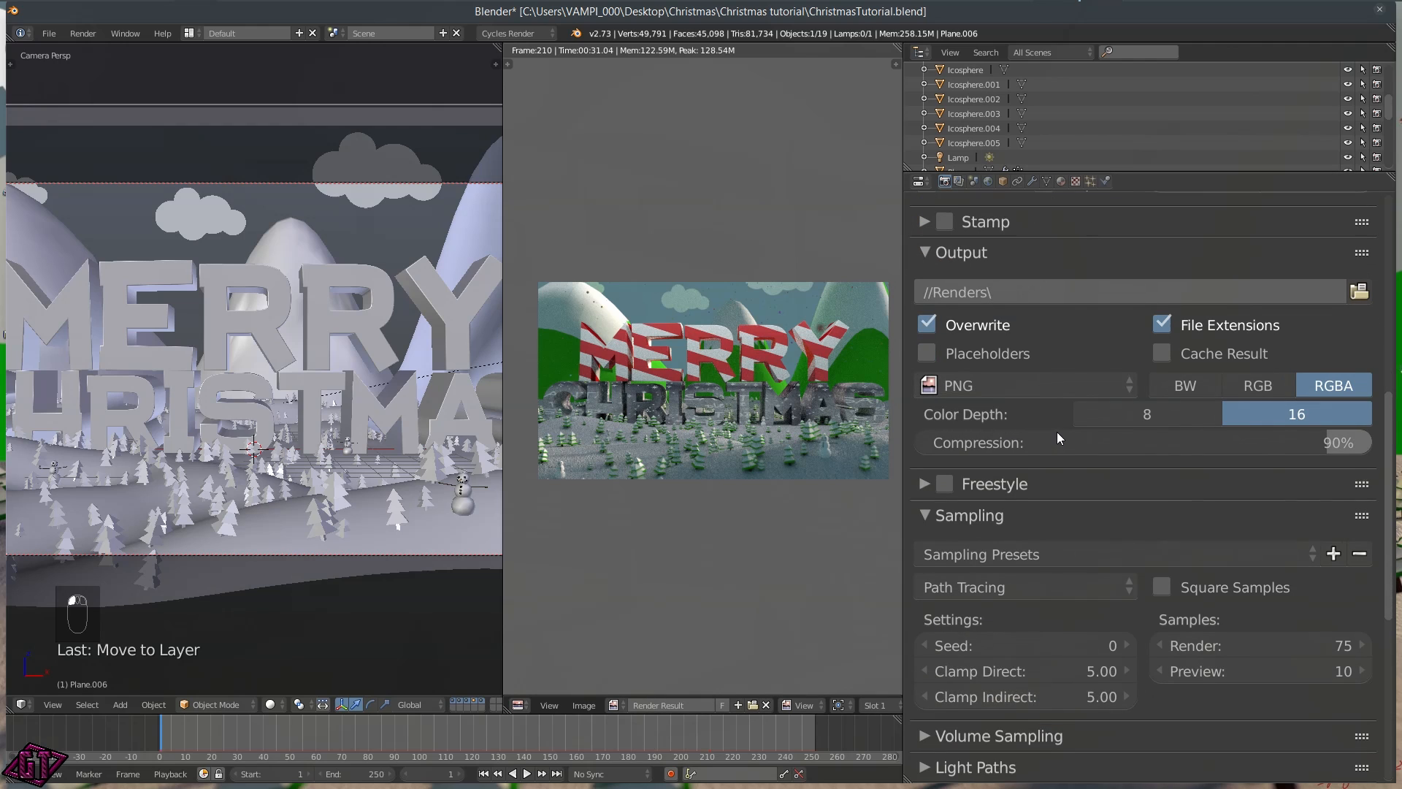
pyautogui.scroll(5, 1057, 432)
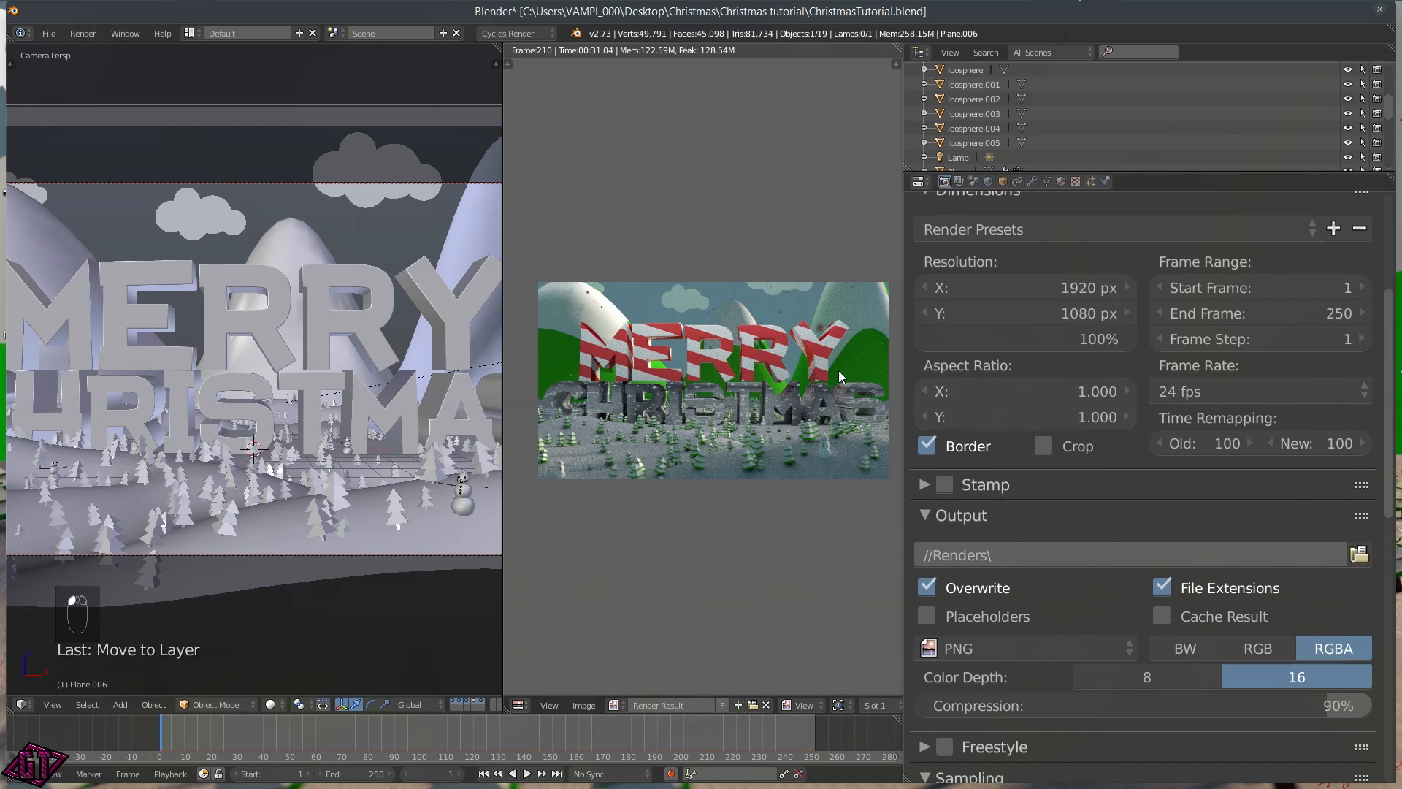
# Inspect the frame 210 test render up close, covering the lettering, trees, snowy ground and snowman
pyautogui.scroll(-4, 782, 361)
pyautogui.scroll(7, 785, 362)
pyautogui.scroll(-5, 787, 356)
pyautogui.moveTo(751, 337); pyautogui.dragTo(800, 284, button='middle')
pyautogui.scroll(4, 800, 284)
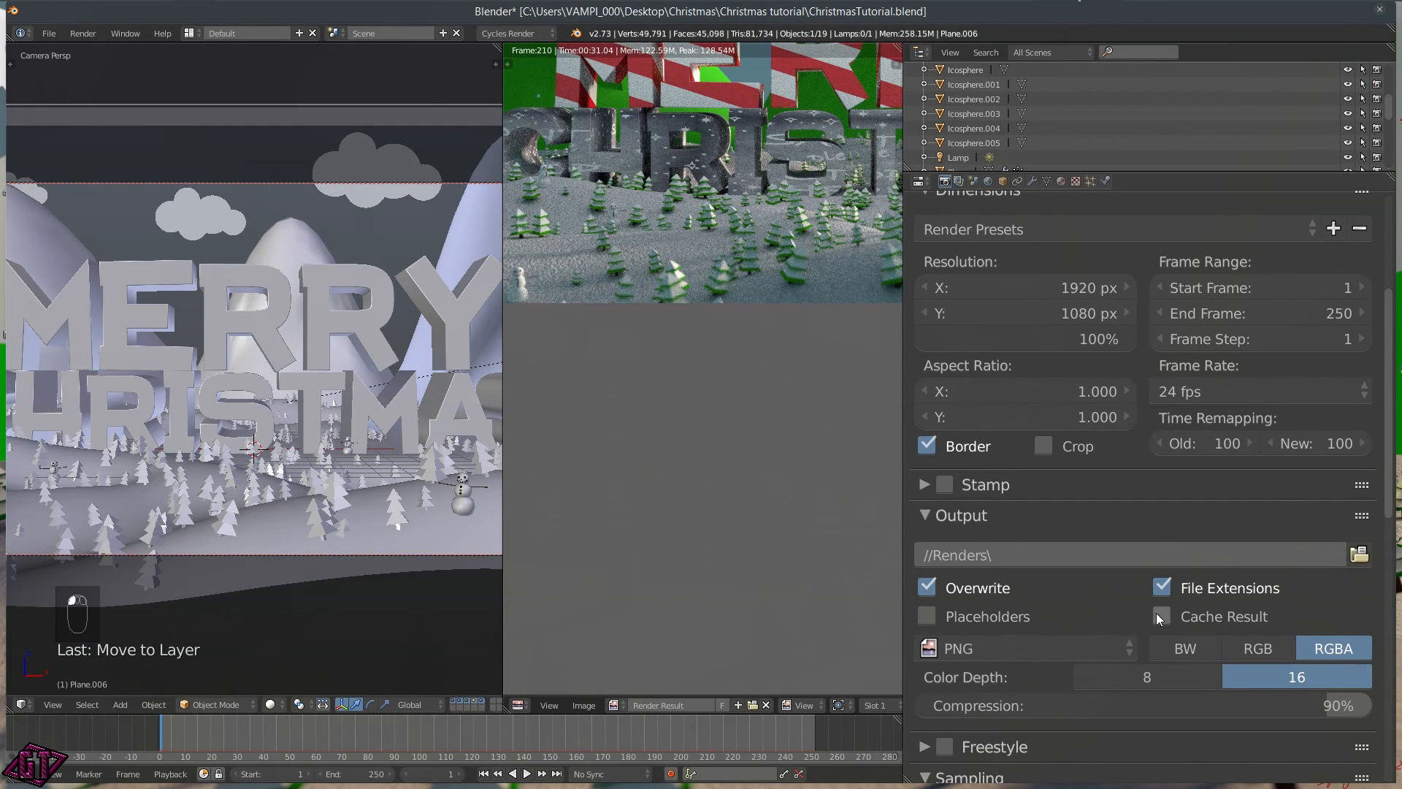
pyautogui.moveTo(803, 288); pyautogui.dragTo(690, 478, button='middle')
pyautogui.scroll(5, 763, 416)
pyautogui.scroll(-5, 756, 386)
pyautogui.scroll(-4, 746, 314)
pyautogui.moveTo(748, 355); pyautogui.dragTo(643, 431, button='middle')
pyautogui.scroll(3, 719, 308)
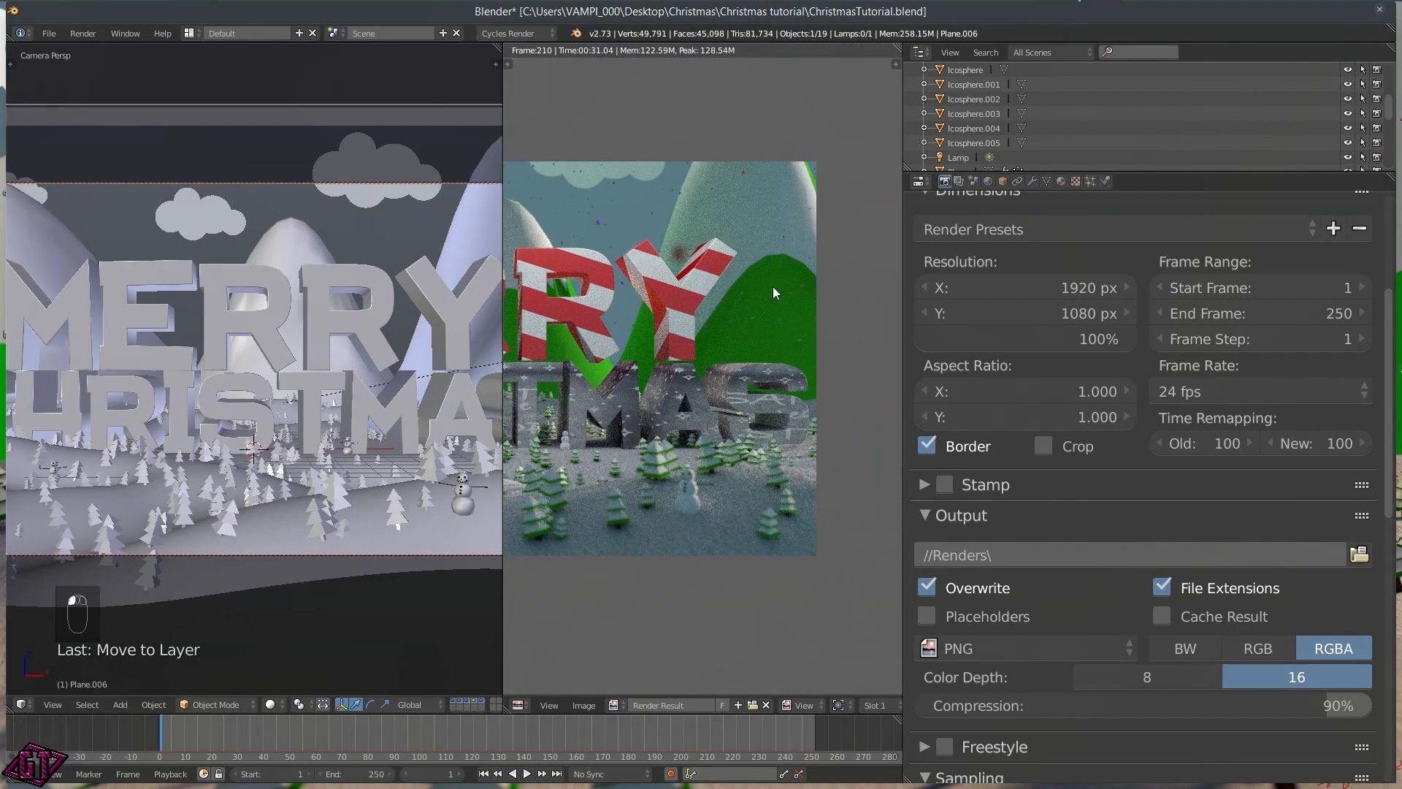
pyautogui.moveTo(730, 361); pyautogui.dragTo(901, 307, button='middle')
pyautogui.scroll(-2, 382, 360)
pyautogui.scroll(-1, 694, 346)
pyautogui.moveTo(696, 354); pyautogui.dragTo(760, 344, button='middle')
pyautogui.scroll(2, 730, 351)
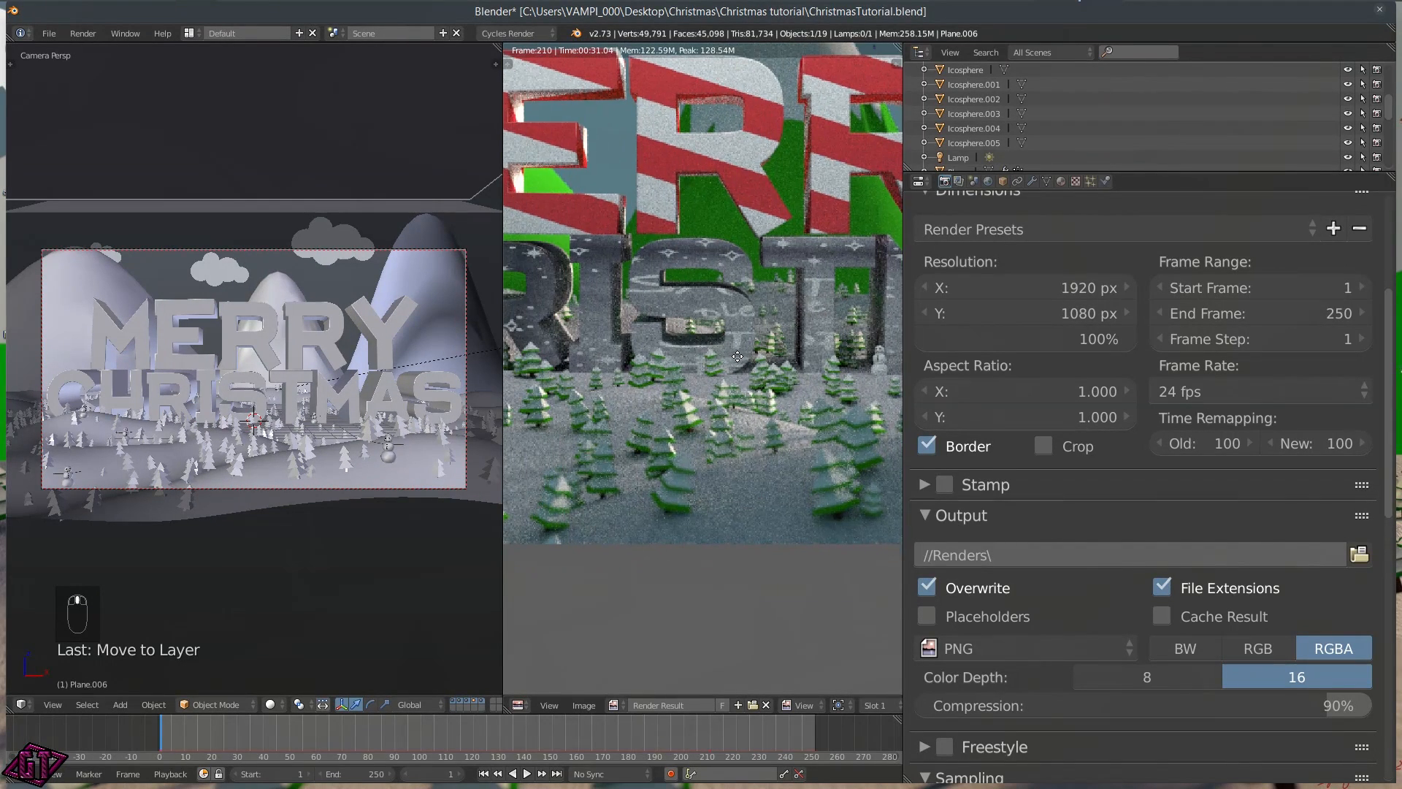
pyautogui.scroll(-2, 670, 407)
pyautogui.moveTo(670, 407); pyautogui.dragTo(703, 398, button='middle')
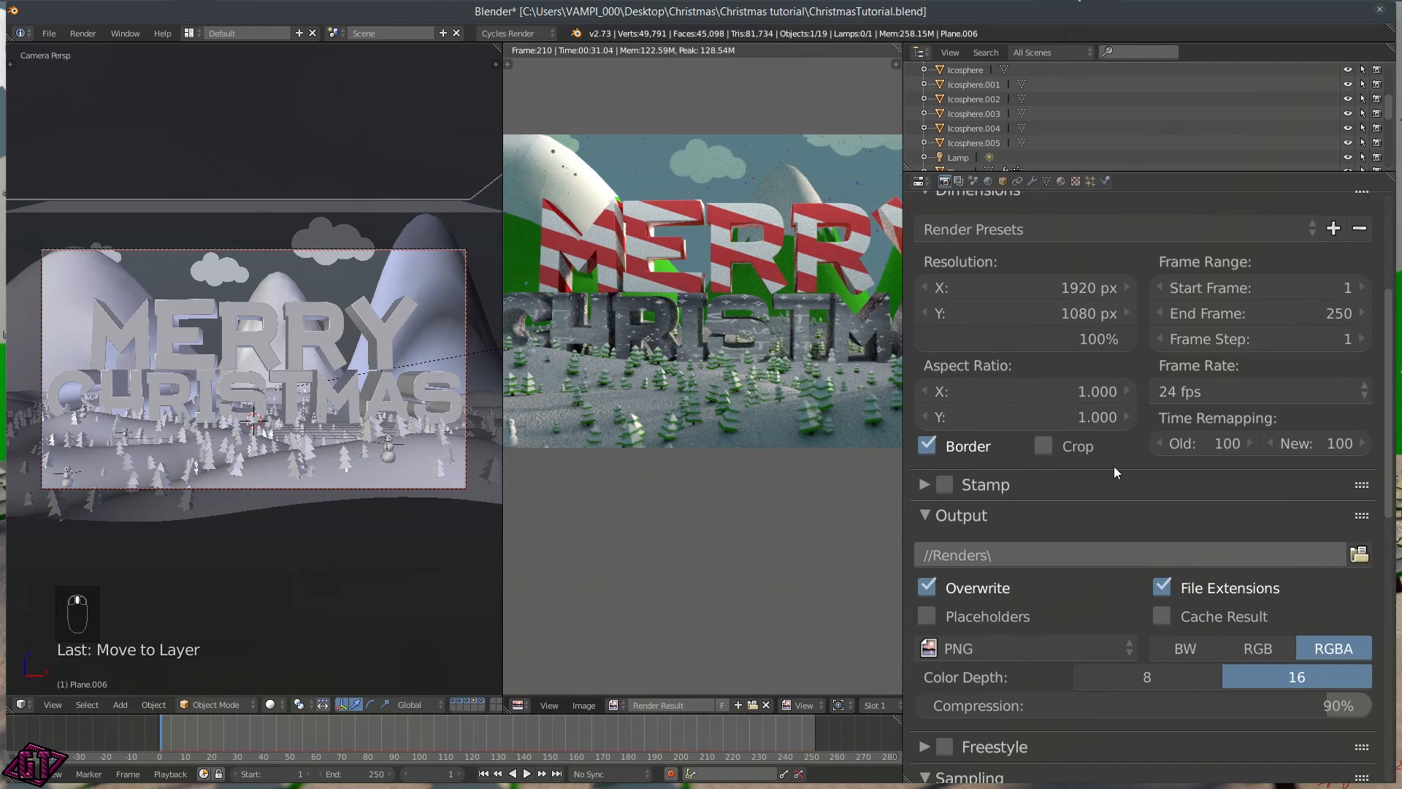
# Review the output and sampling settings, compare them with the test render, and collapse the Sampling settings
pyautogui.scroll(-4, 1139, 555)
pyautogui.scroll(-8, 1150, 635)
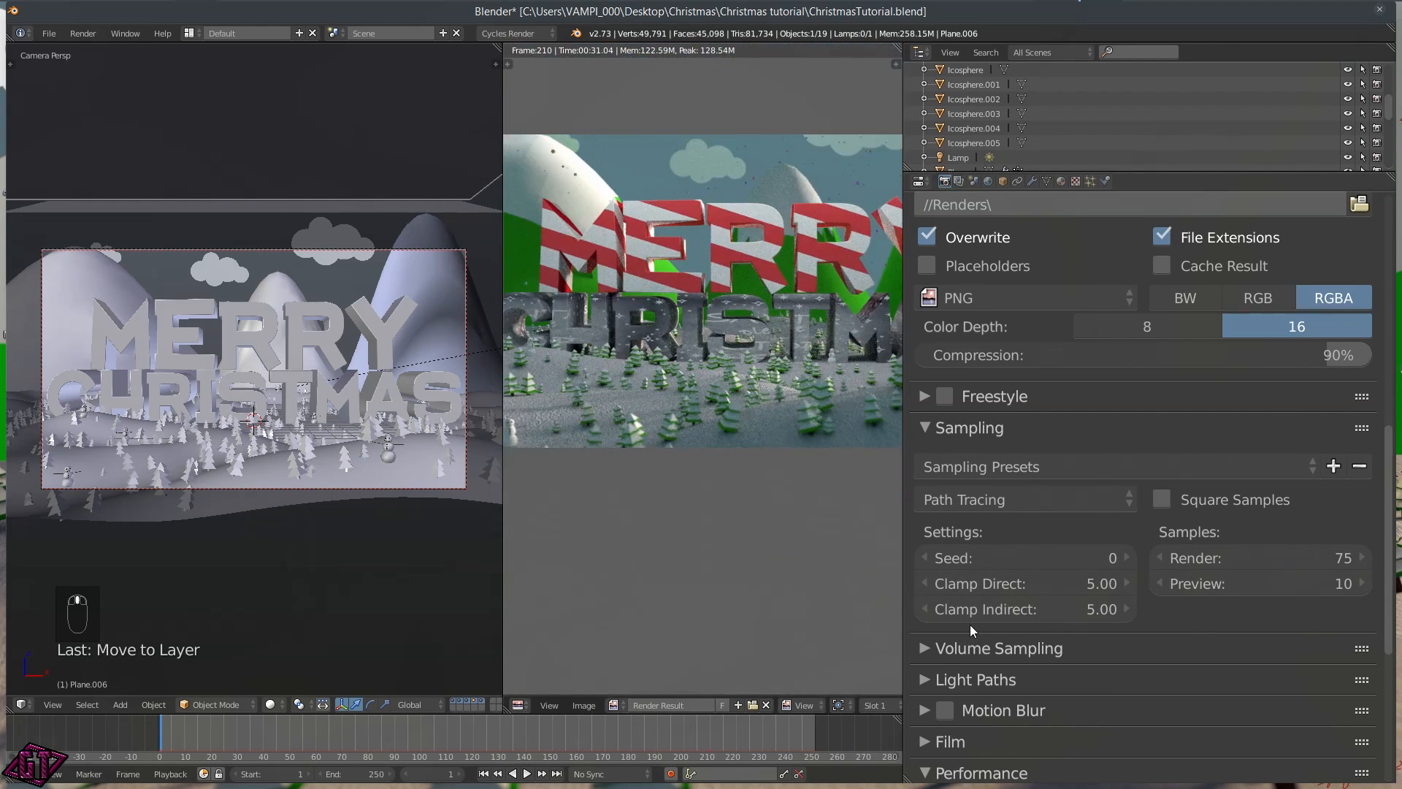
pyautogui.scroll(3, 660, 341)
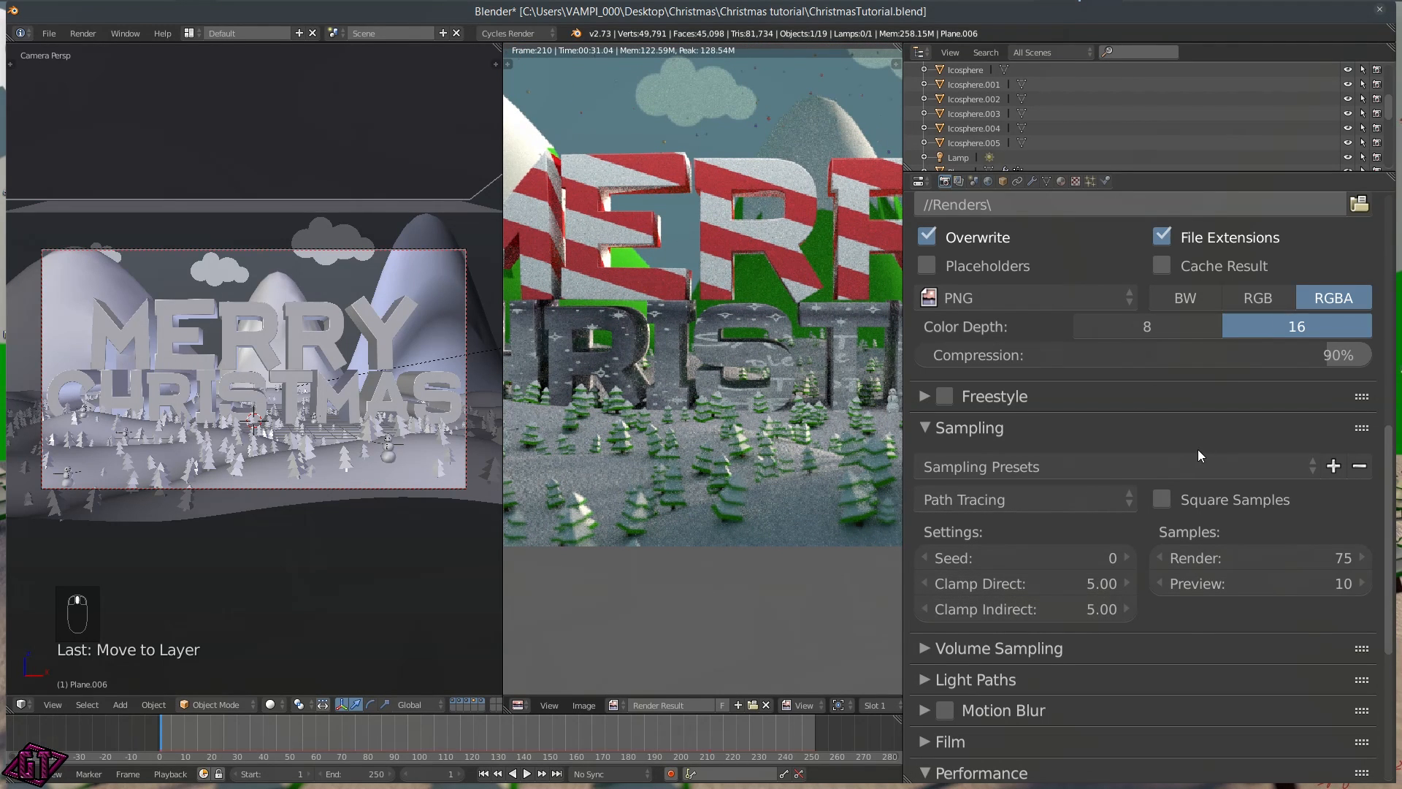
pyautogui.click(965, 431)
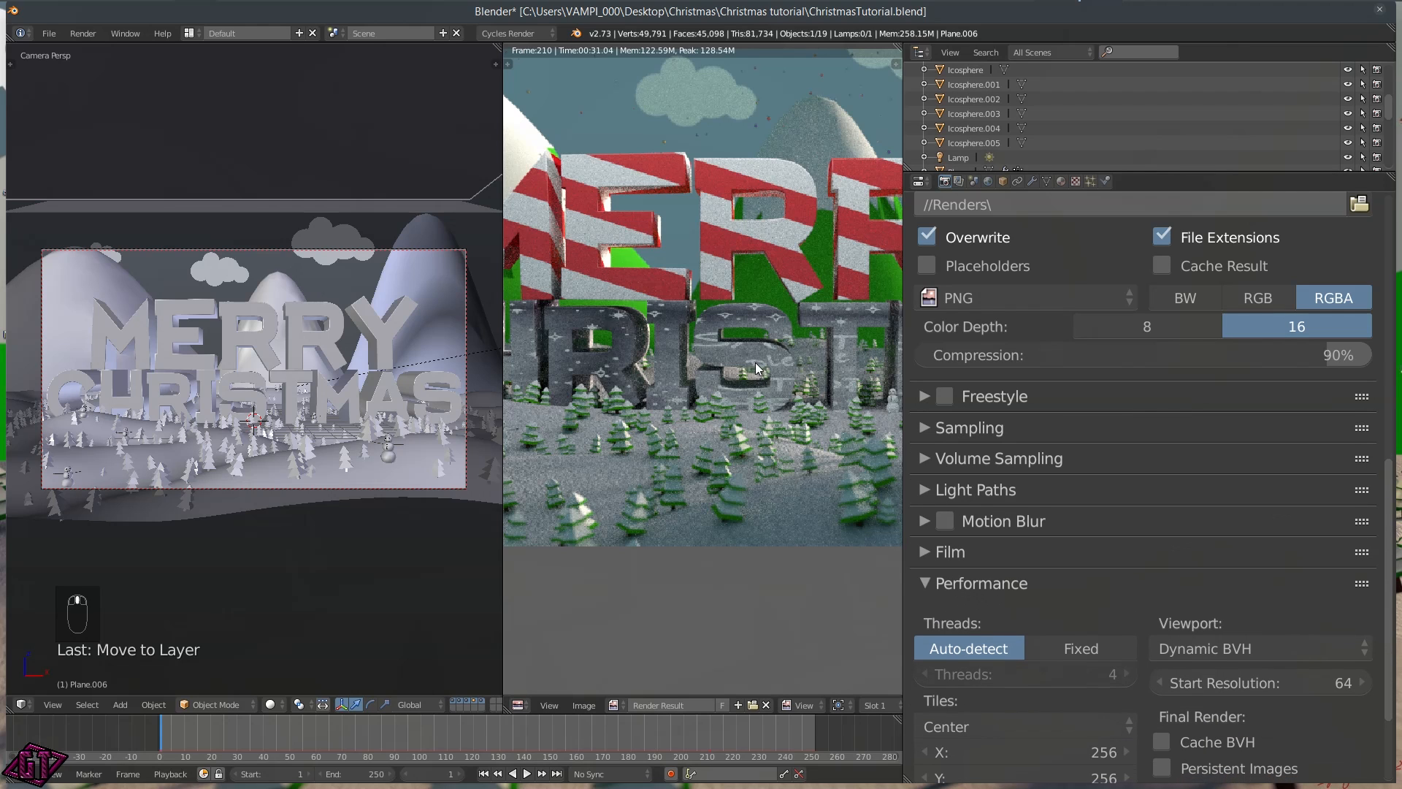
pyautogui.scroll(-3, 743, 381)
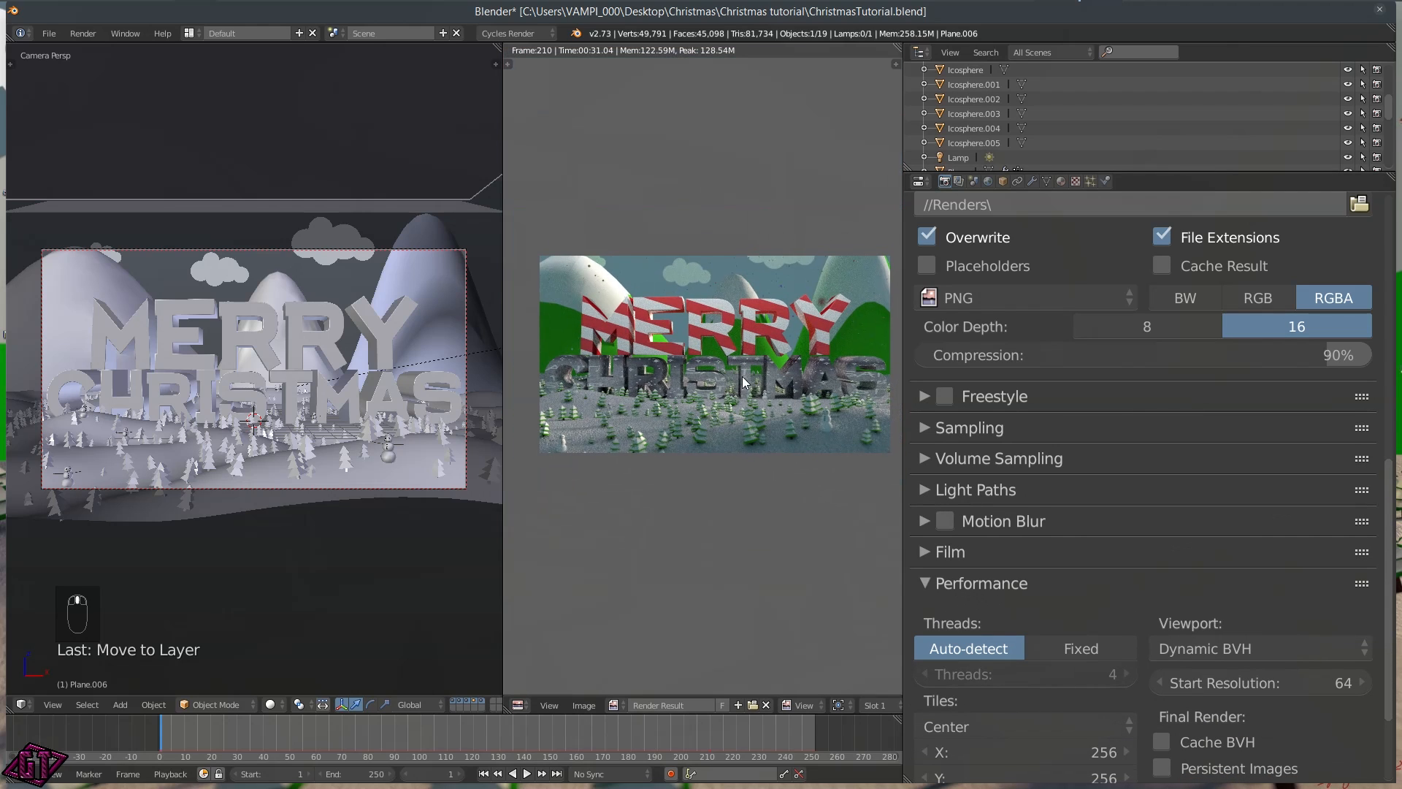
# Check the world's surface and Multiple Importance settings, and return to the render settings
pyautogui.click(990, 183)
pyautogui.click(974, 637)
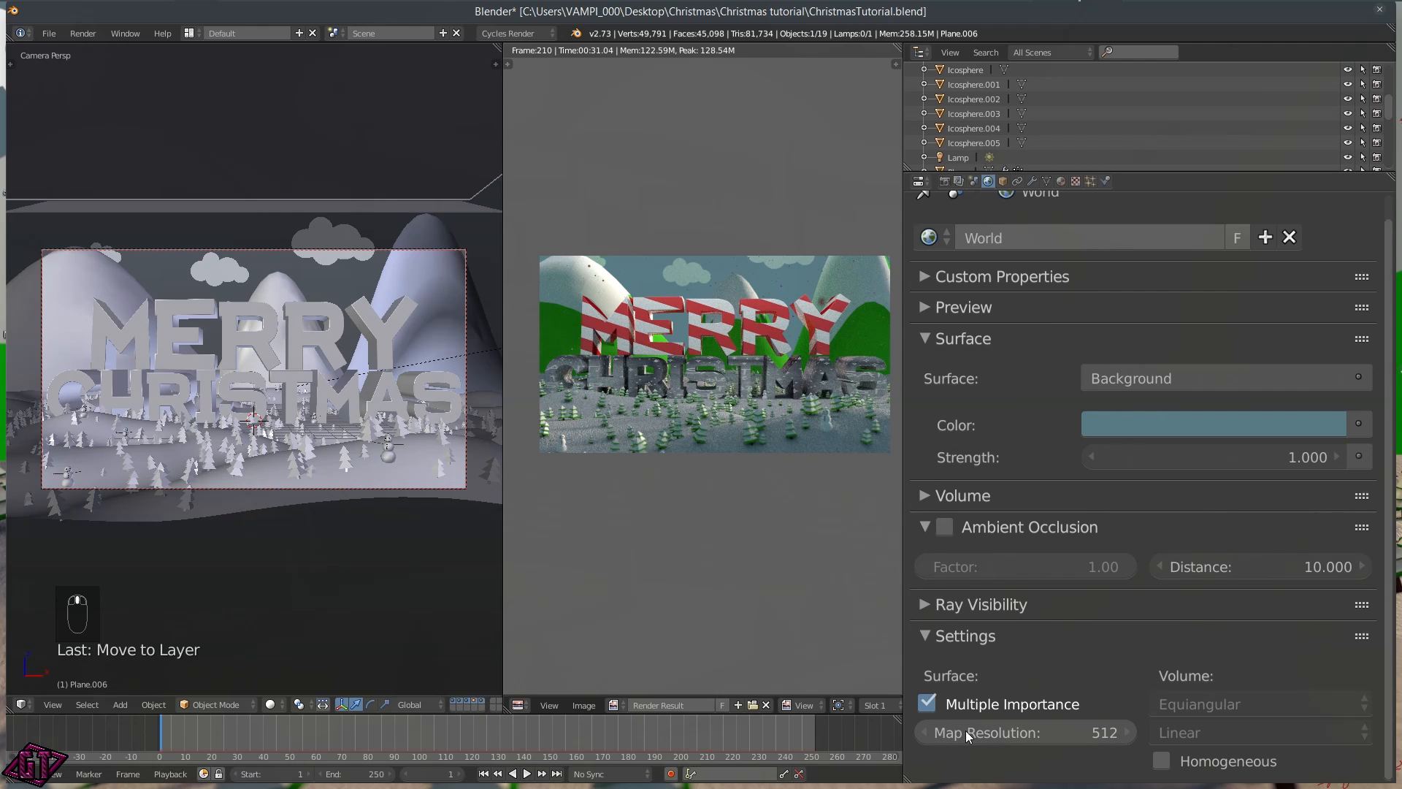
pyautogui.click(949, 636)
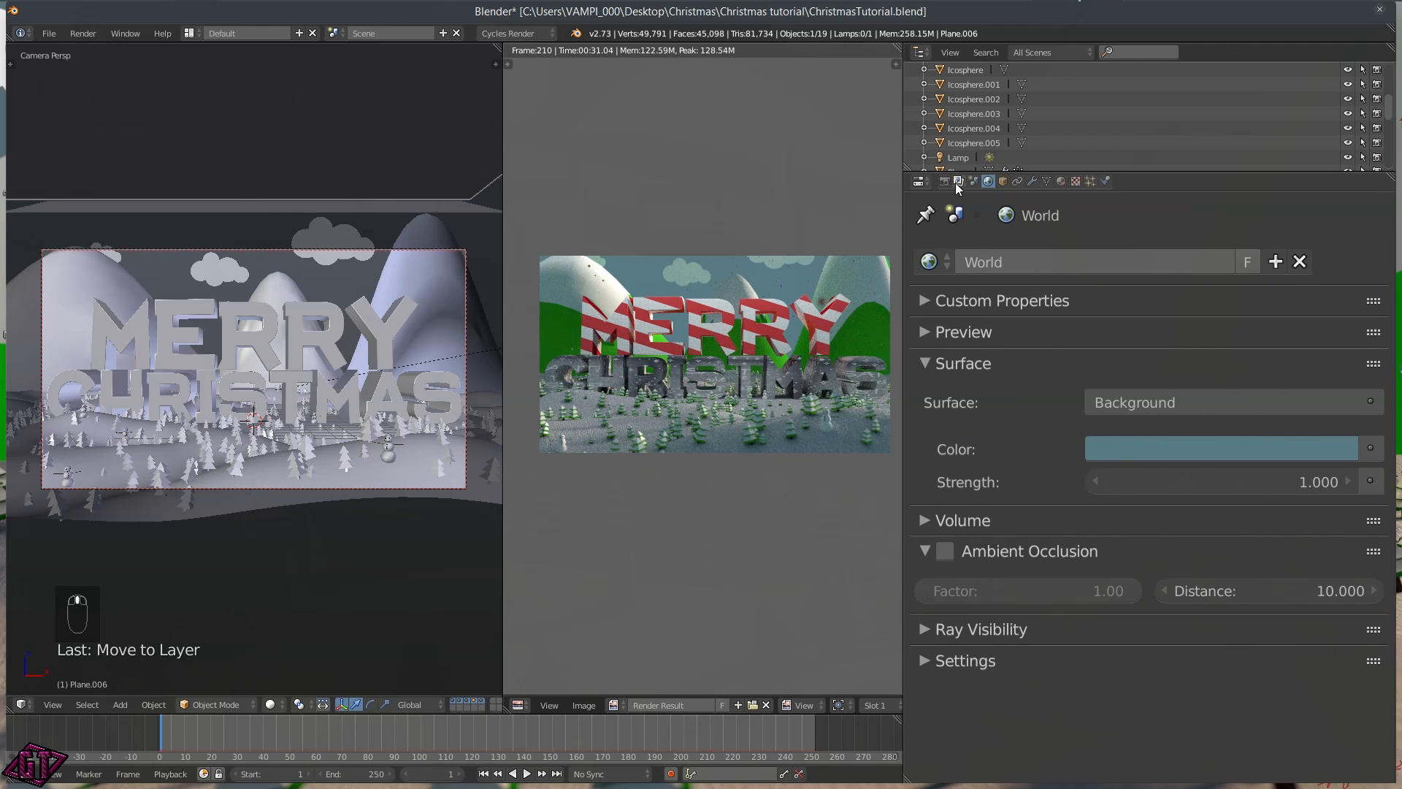
pyautogui.click(947, 181)
pyautogui.scroll(-2, 1177, 481)
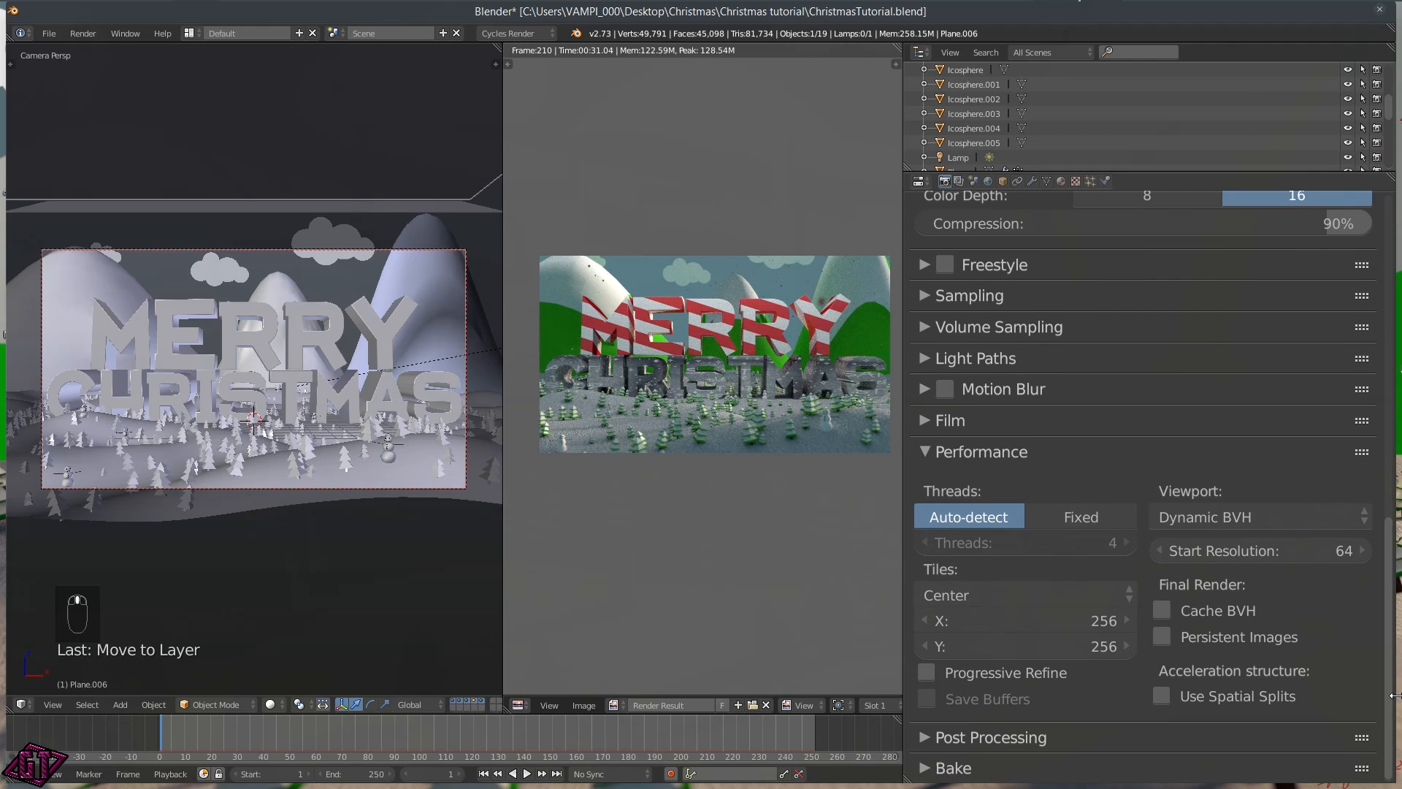
# Collapse the Performance settings and review the Light Paths transparency, bounce and caustics options against the test render
pyautogui.click(950, 453)
pyautogui.click(944, 358)
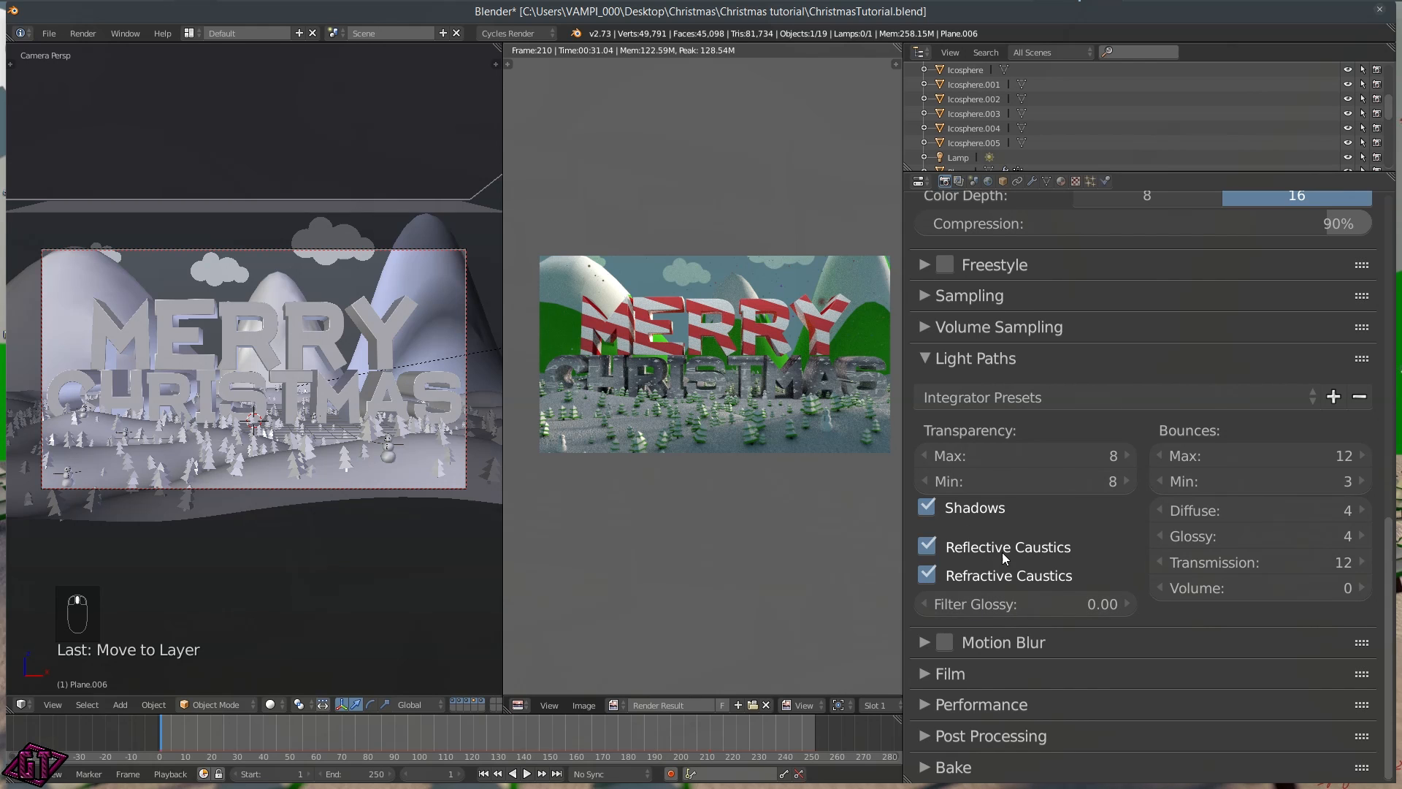
pyautogui.scroll(3, 758, 387)
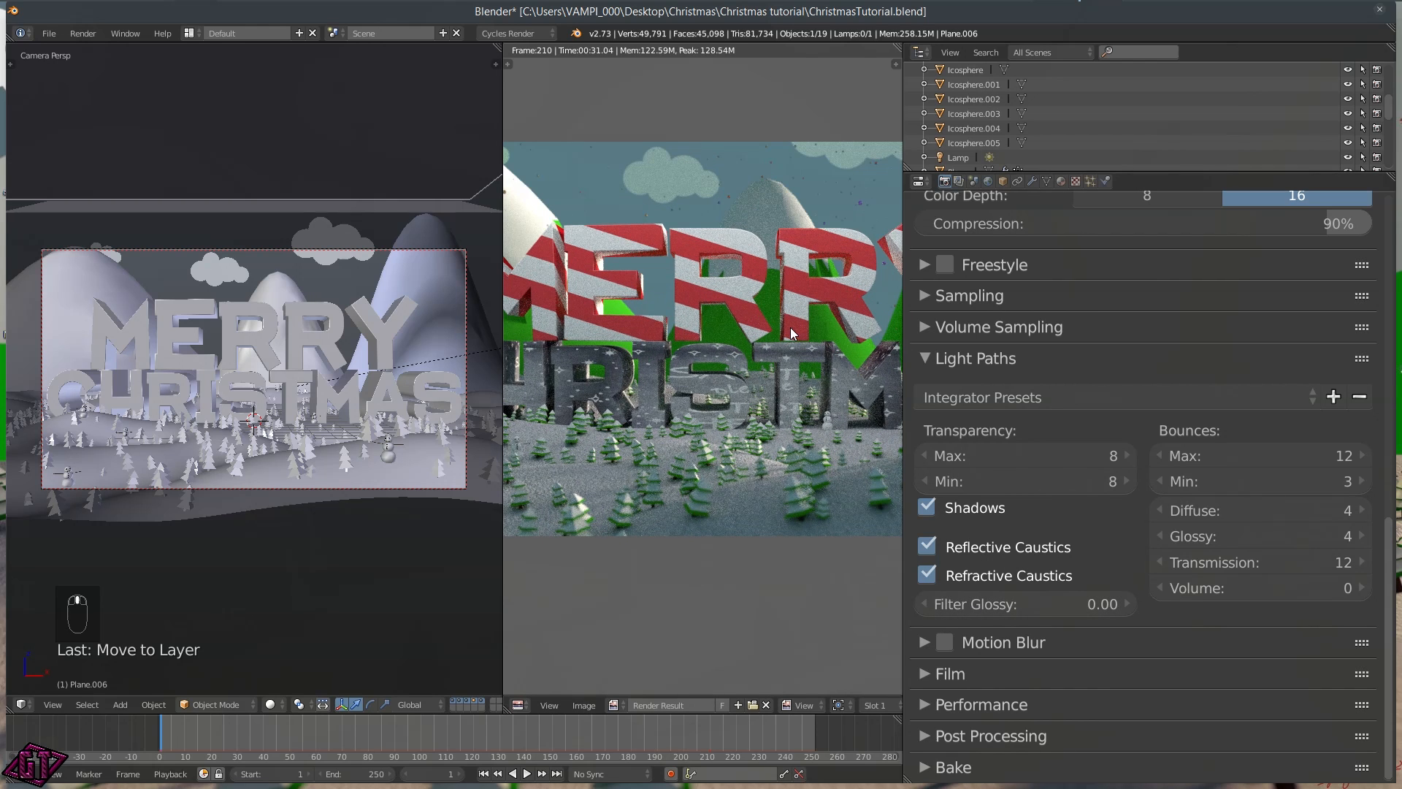
pyautogui.scroll(-5, 789, 327)
pyautogui.scroll(6, 817, 364)
pyautogui.scroll(-2, 829, 333)
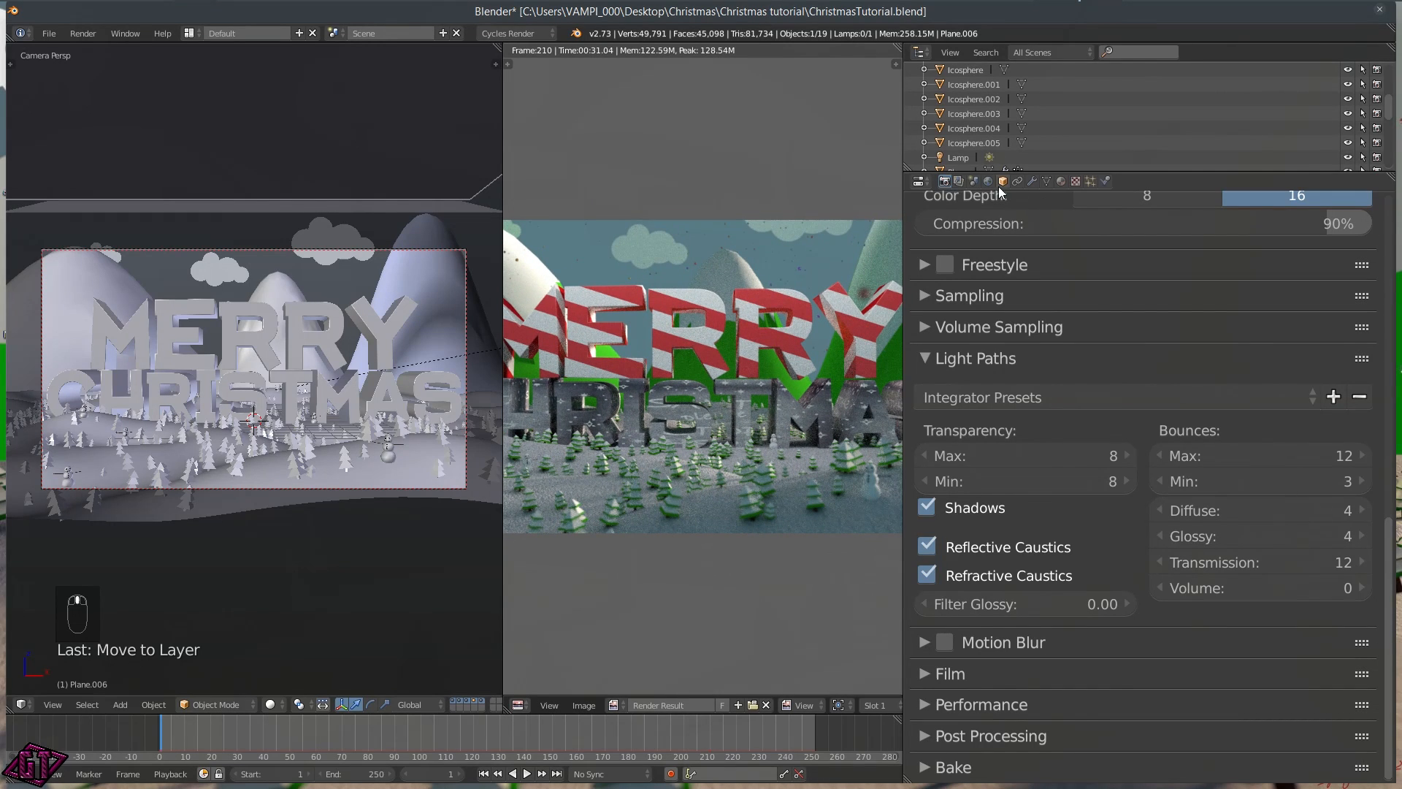
# Select the Lamp and review its sun type, size, shadow, colour and strength settings
pyautogui.click(959, 159)
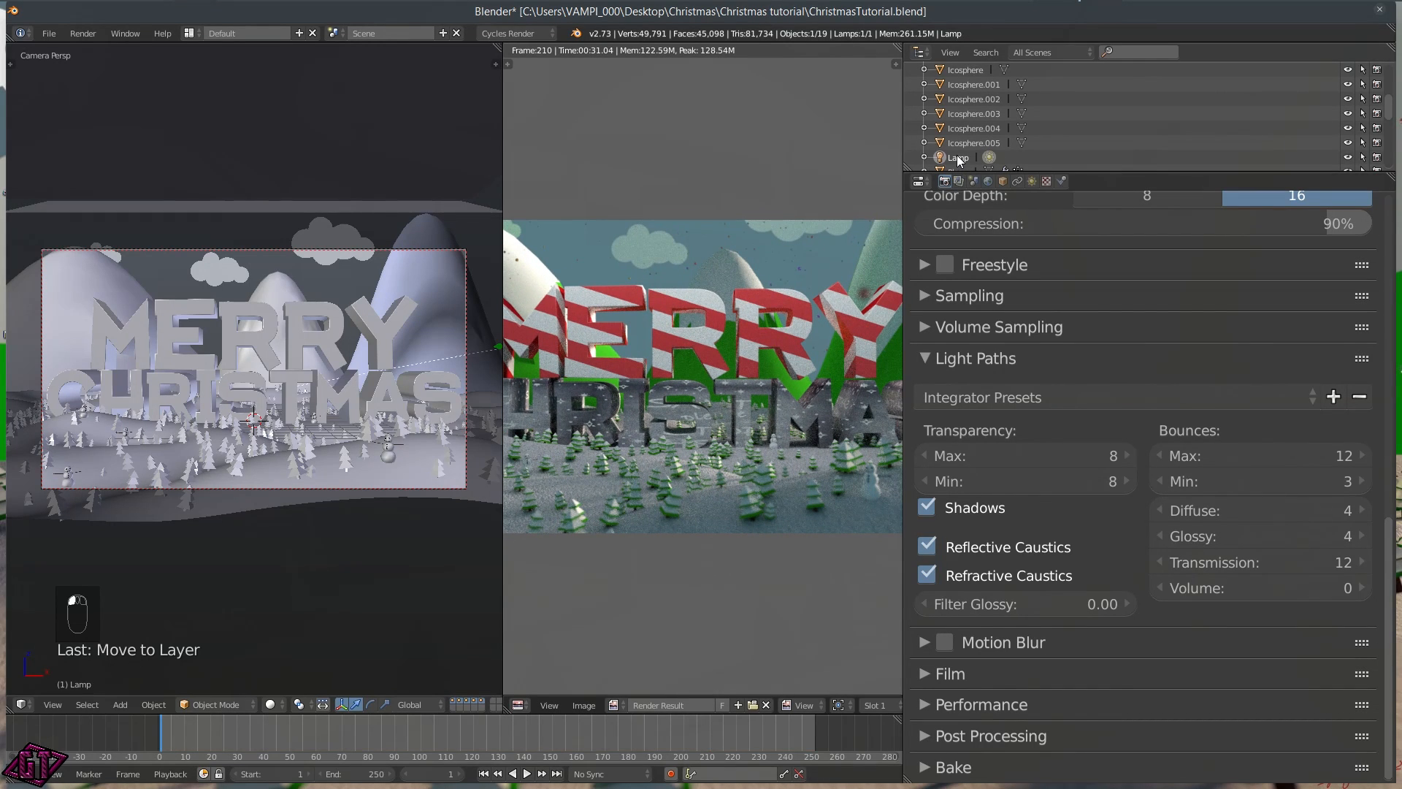
pyautogui.click(1031, 182)
pyautogui.scroll(5, 1058, 246)
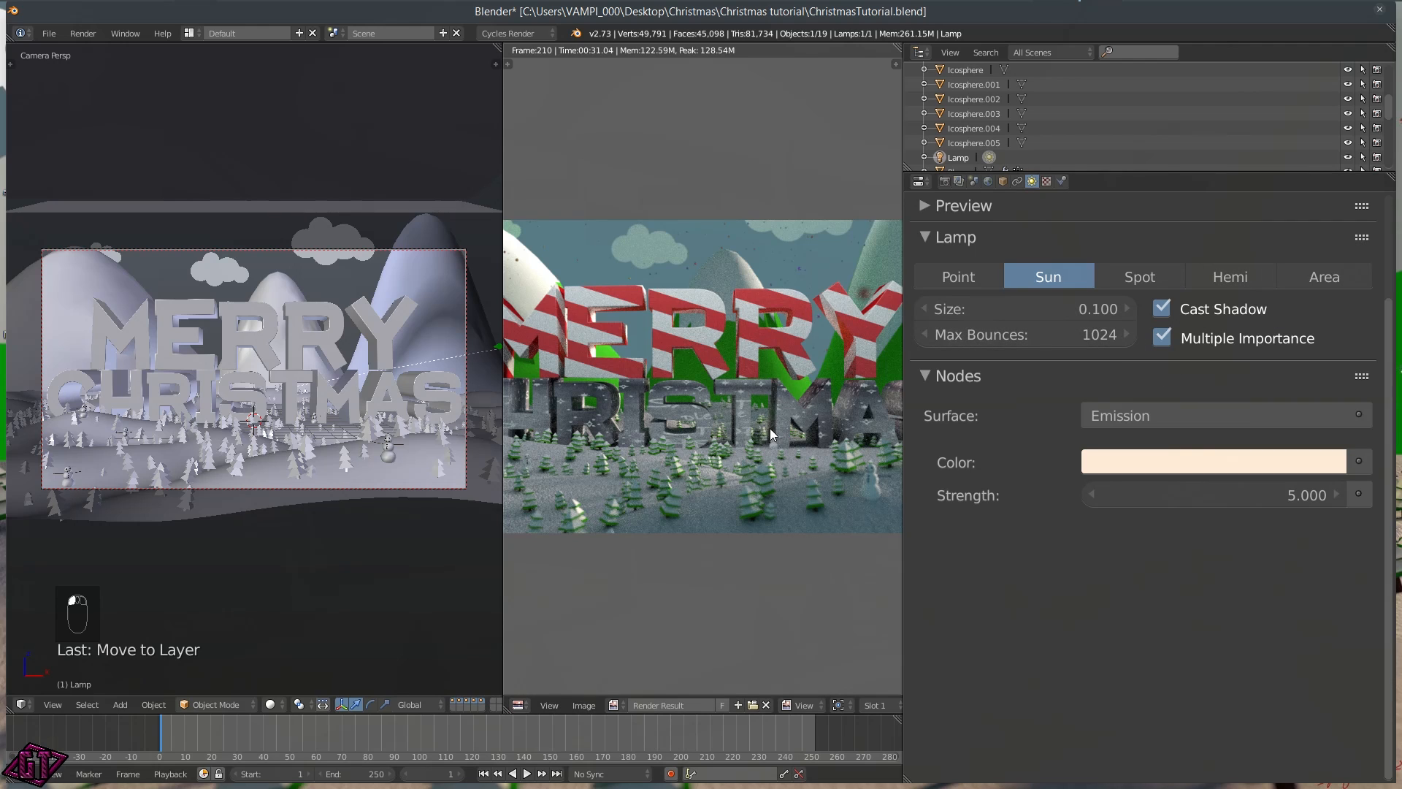
pyautogui.scroll(-3, 770, 428)
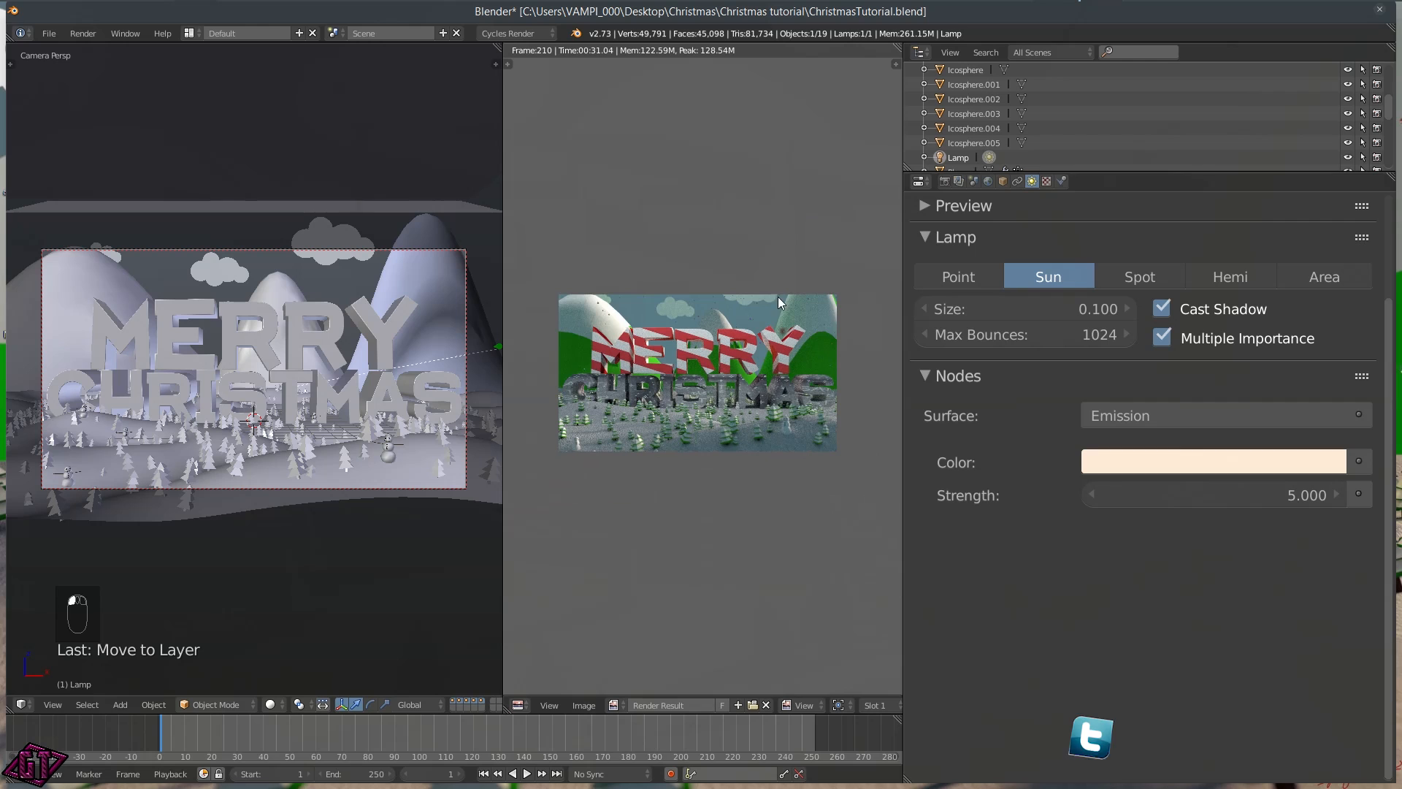
# Return to the render settings, collapse Light Paths, and look over the whole Merry Christmas test render
pyautogui.click(947, 179)
pyautogui.click(932, 357)
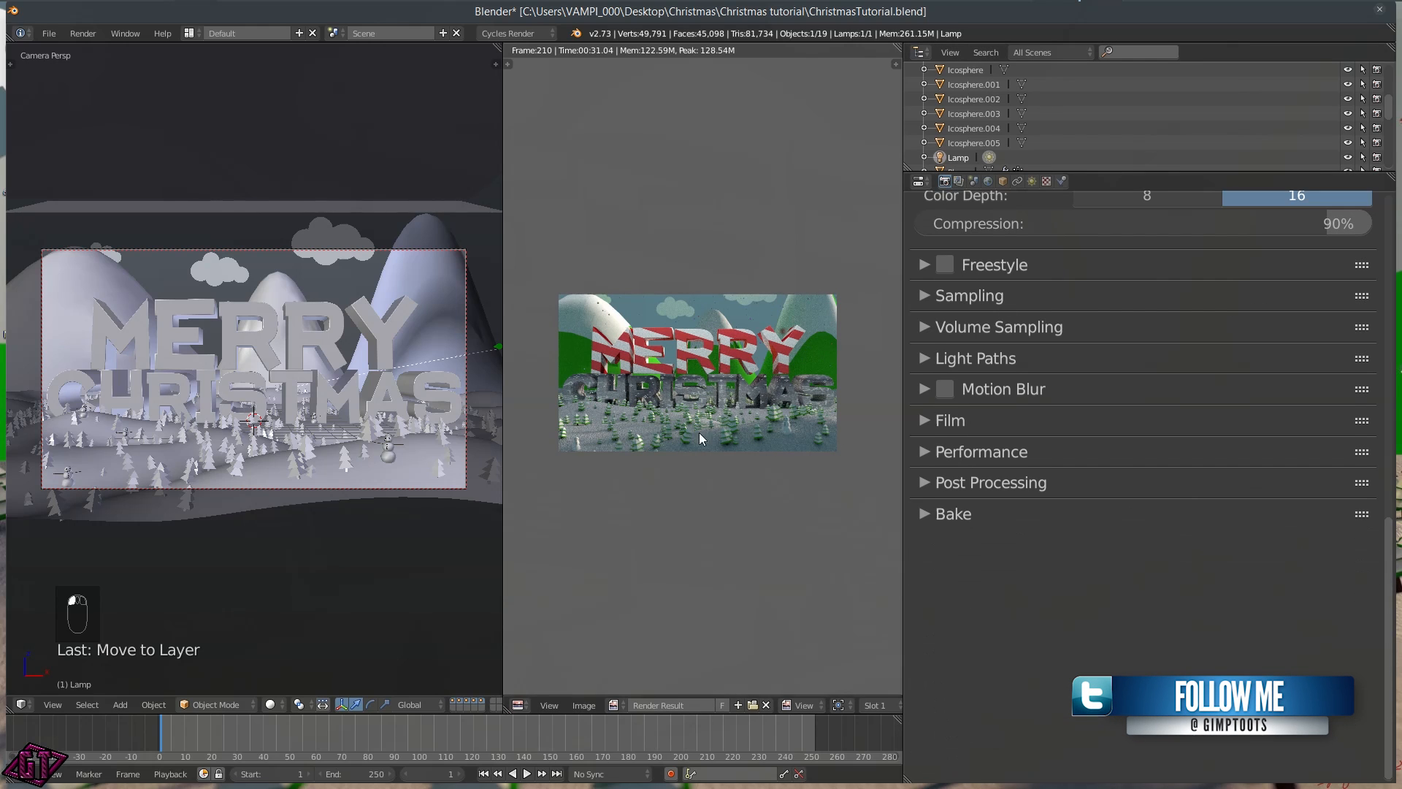
pyautogui.scroll(5, 698, 432)
pyautogui.scroll(-4, 691, 296)
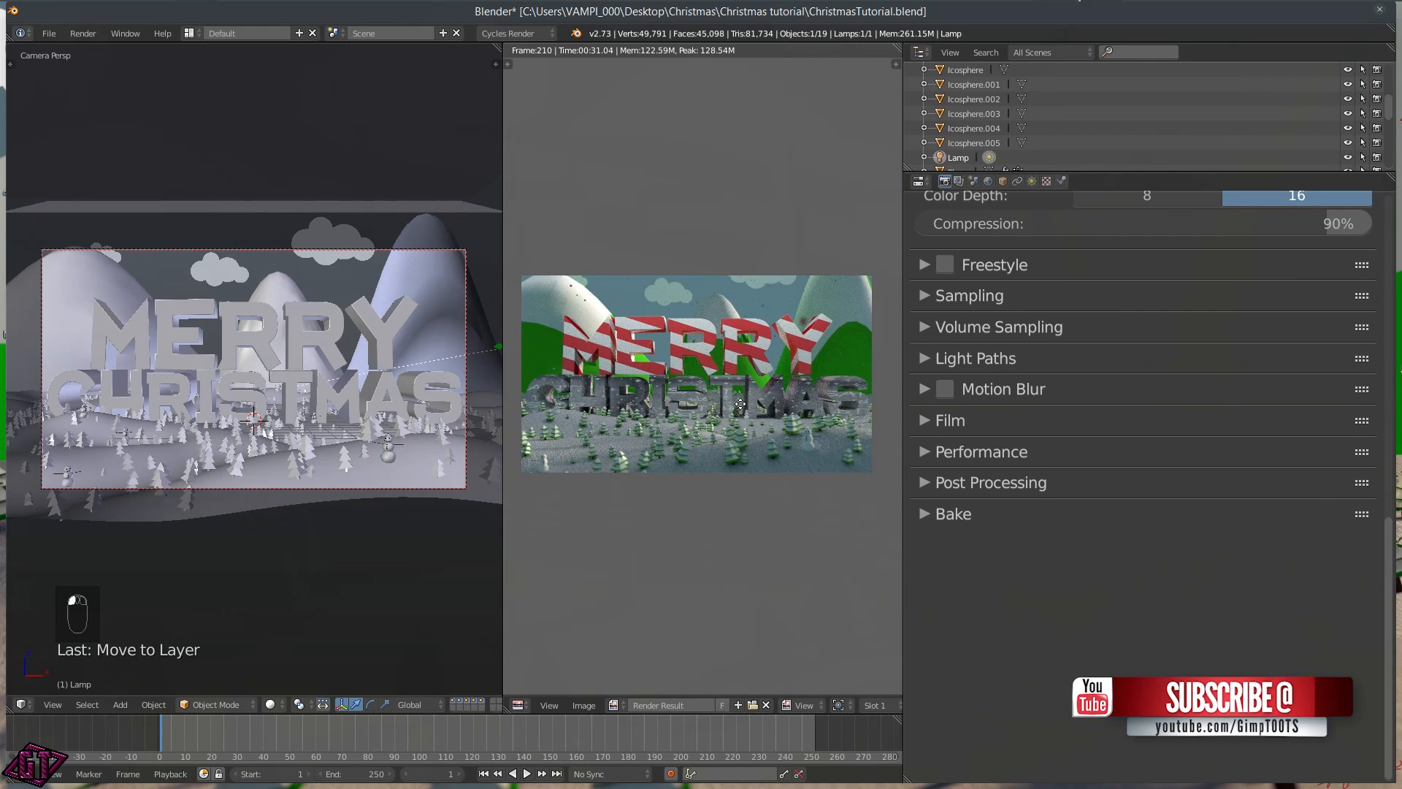
pyautogui.moveTo(739, 404); pyautogui.dragTo(737, 403, button='middle')
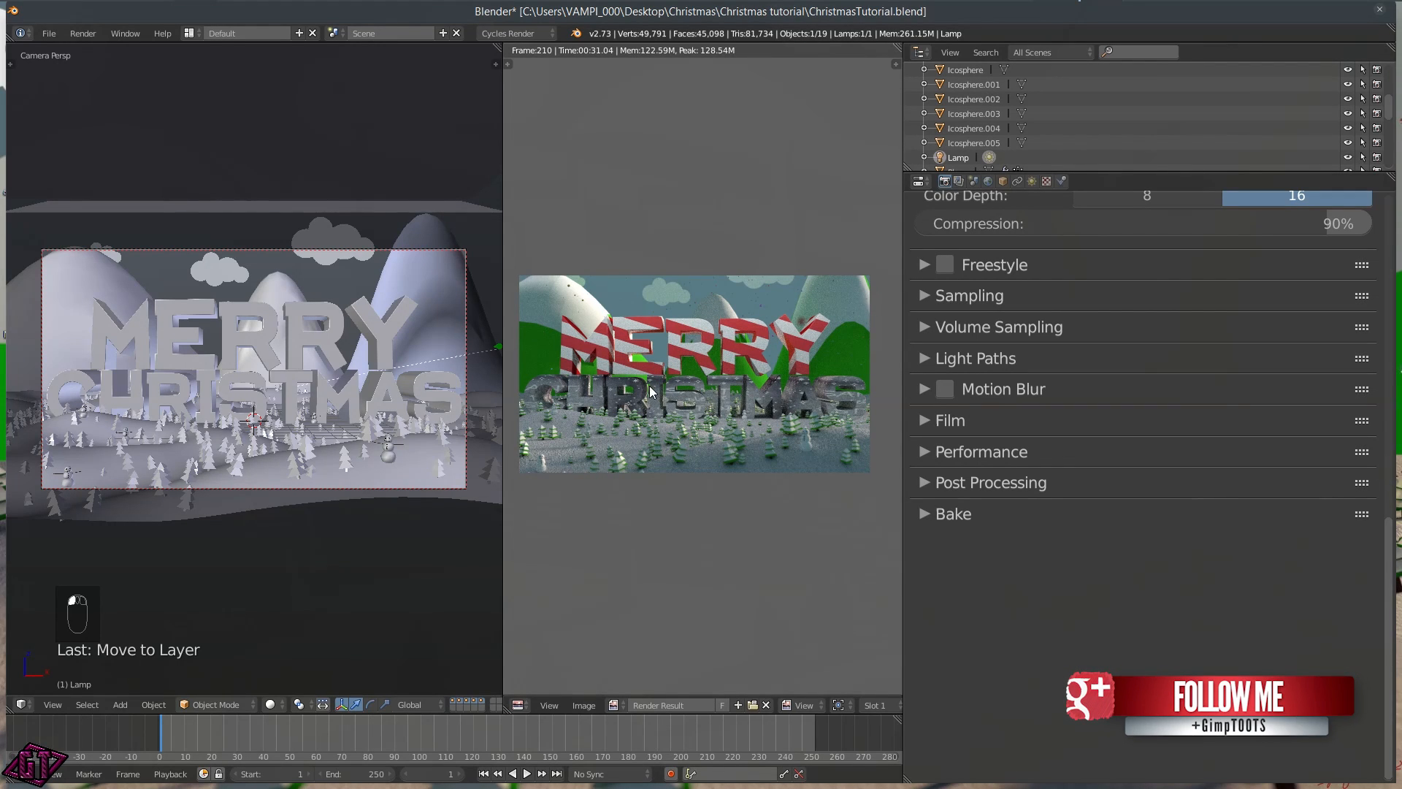
pyautogui.scroll(3, 667, 380)
pyautogui.scroll(-3, 642, 388)
pyautogui.moveTo(643, 405); pyautogui.dragTo(672, 340, button='middle')
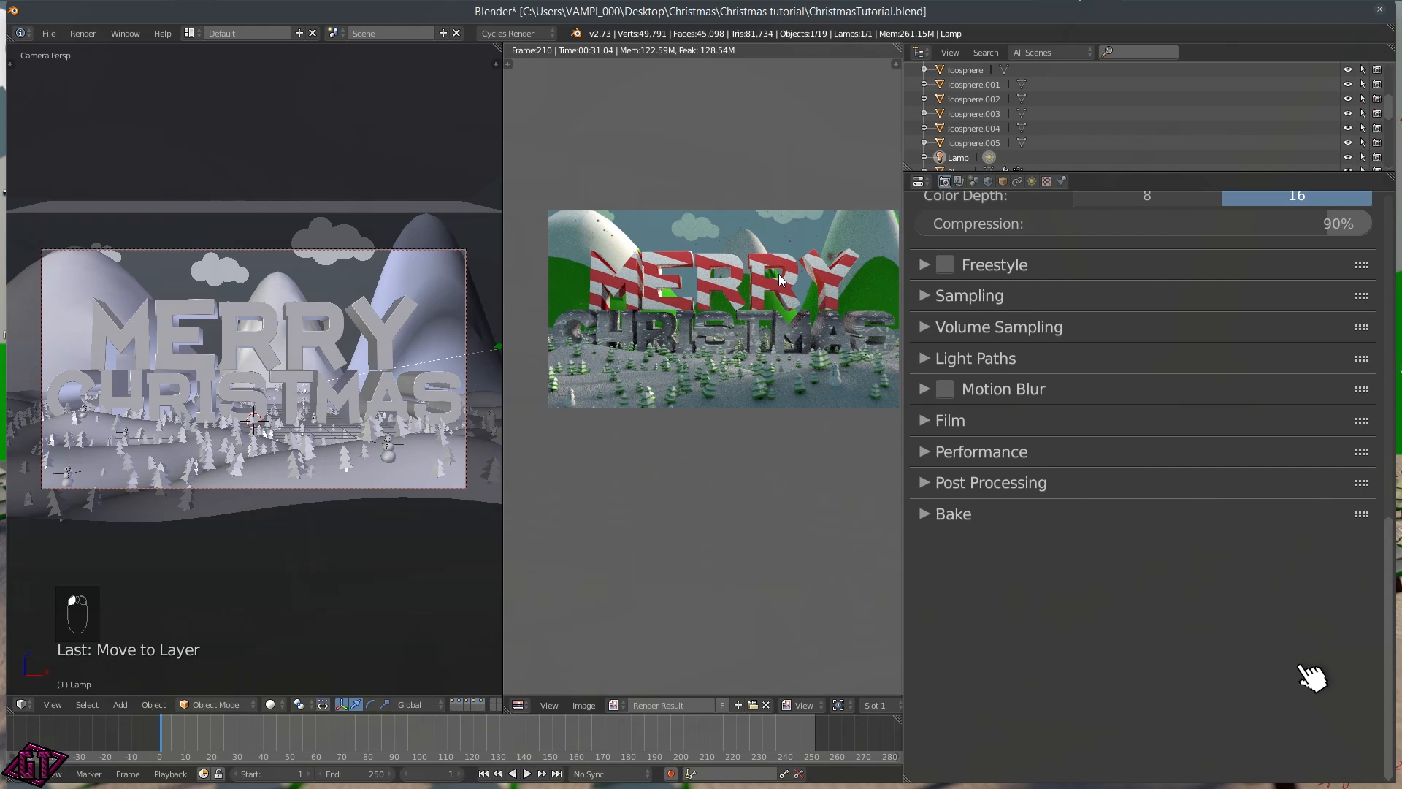